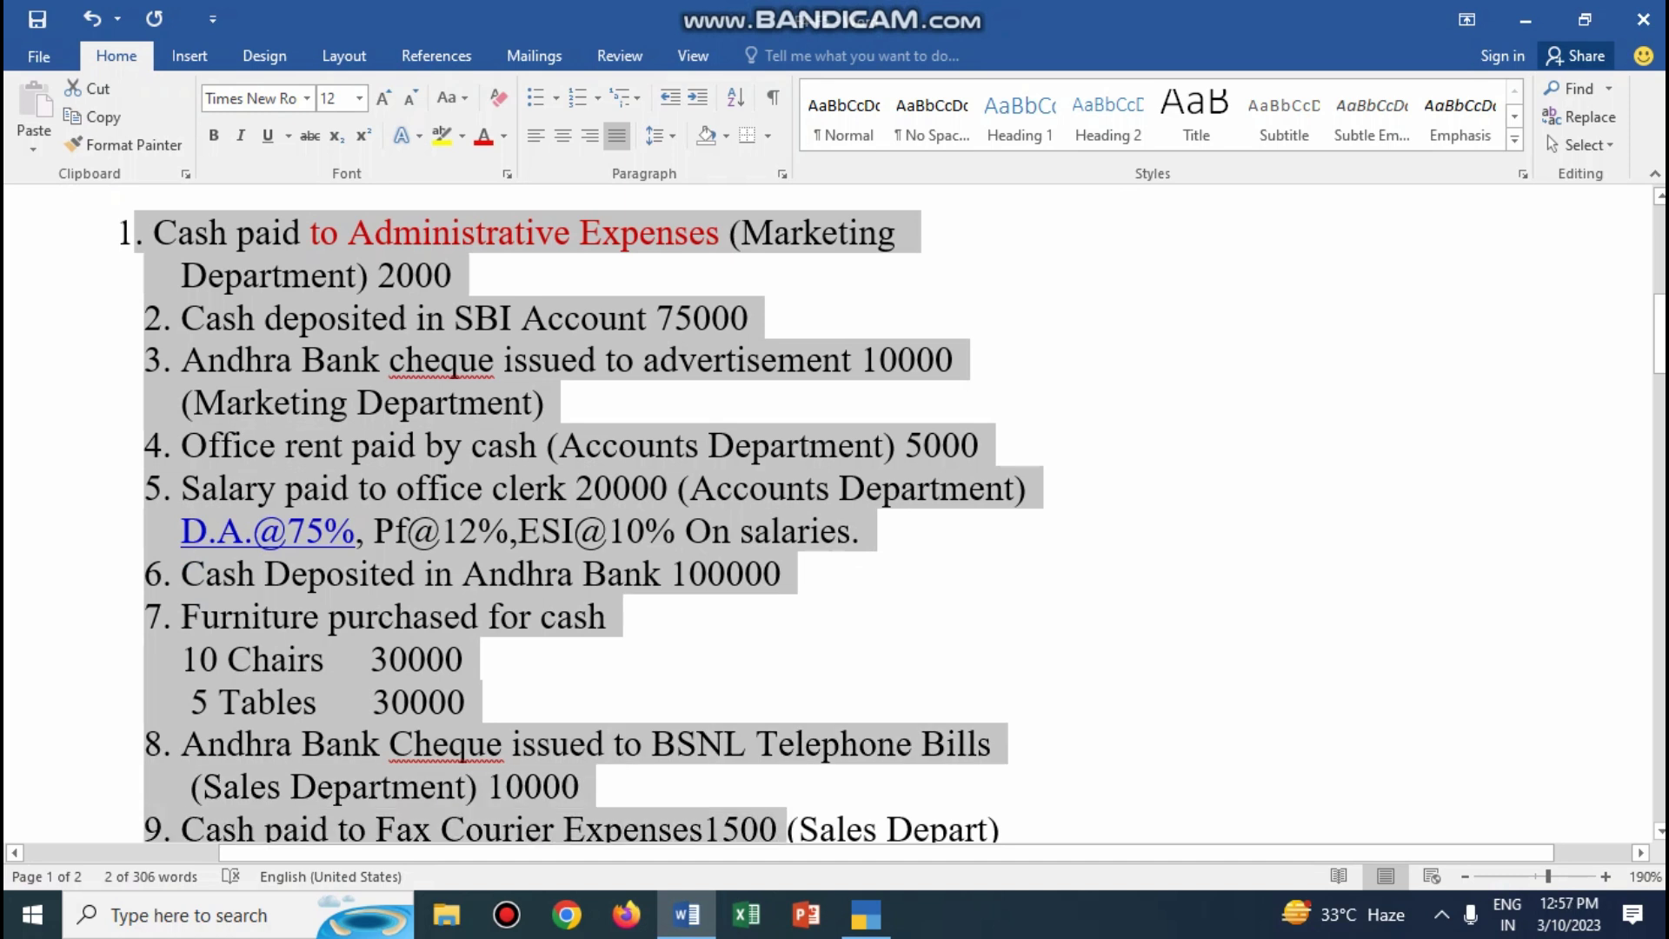
Review the numbered list of cash, bank and expense transactions in the Word document.
scroll(765, 817, "down", 1)
scroll(632, 514, "down", 3)
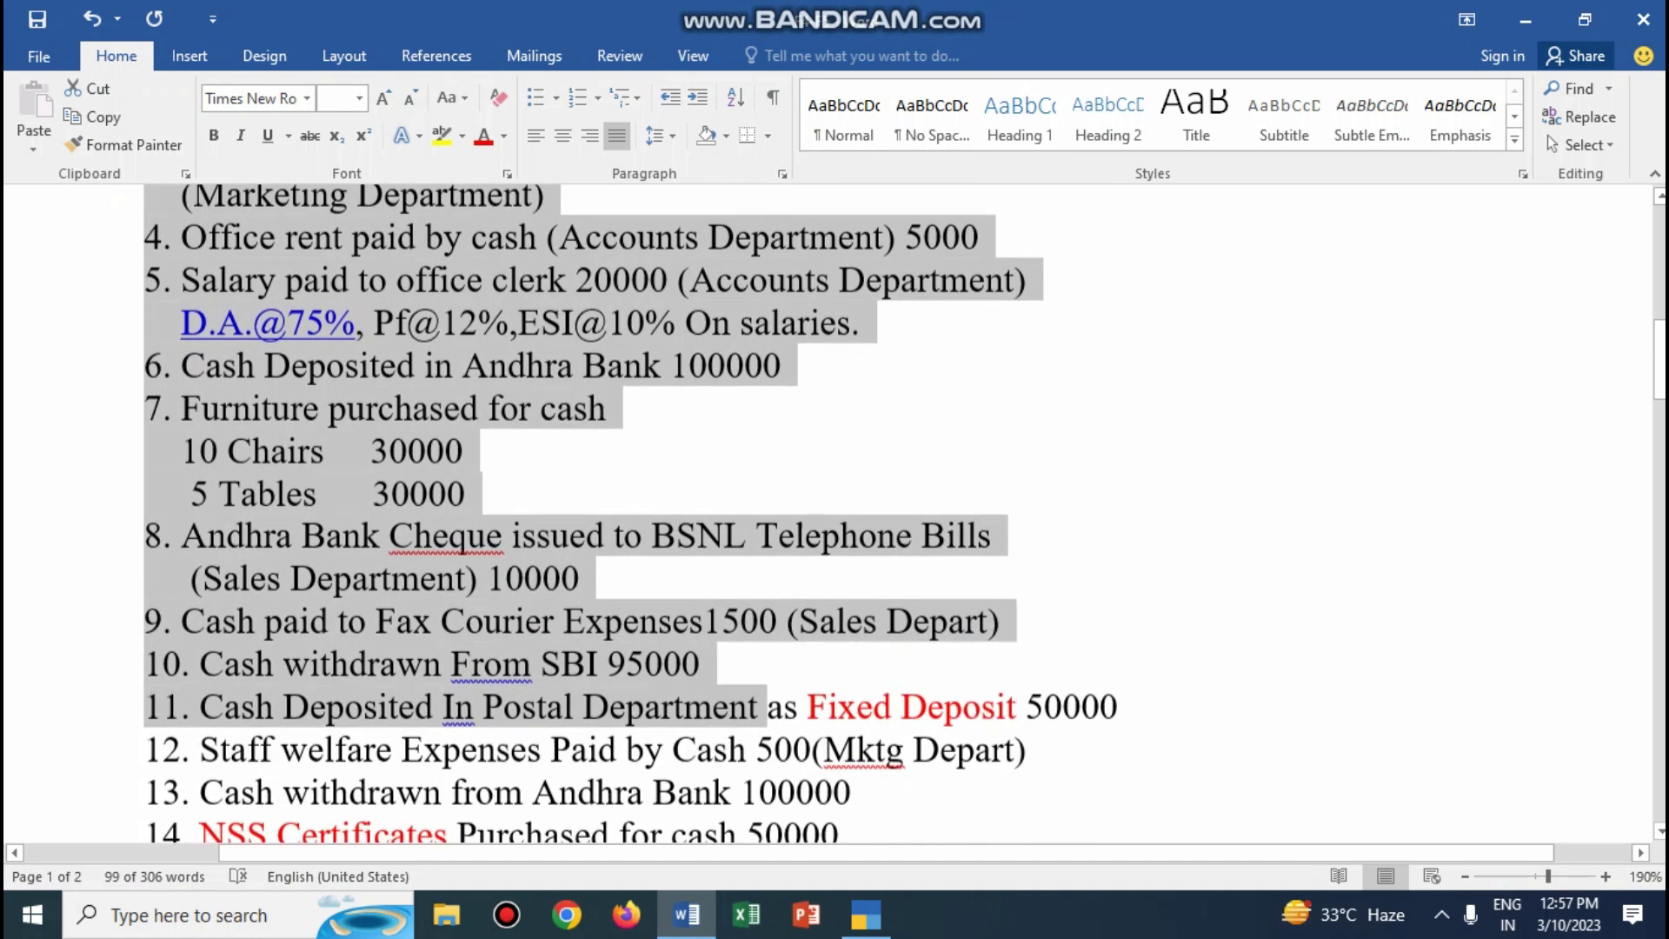
scroll(905, 514, "down", 1)
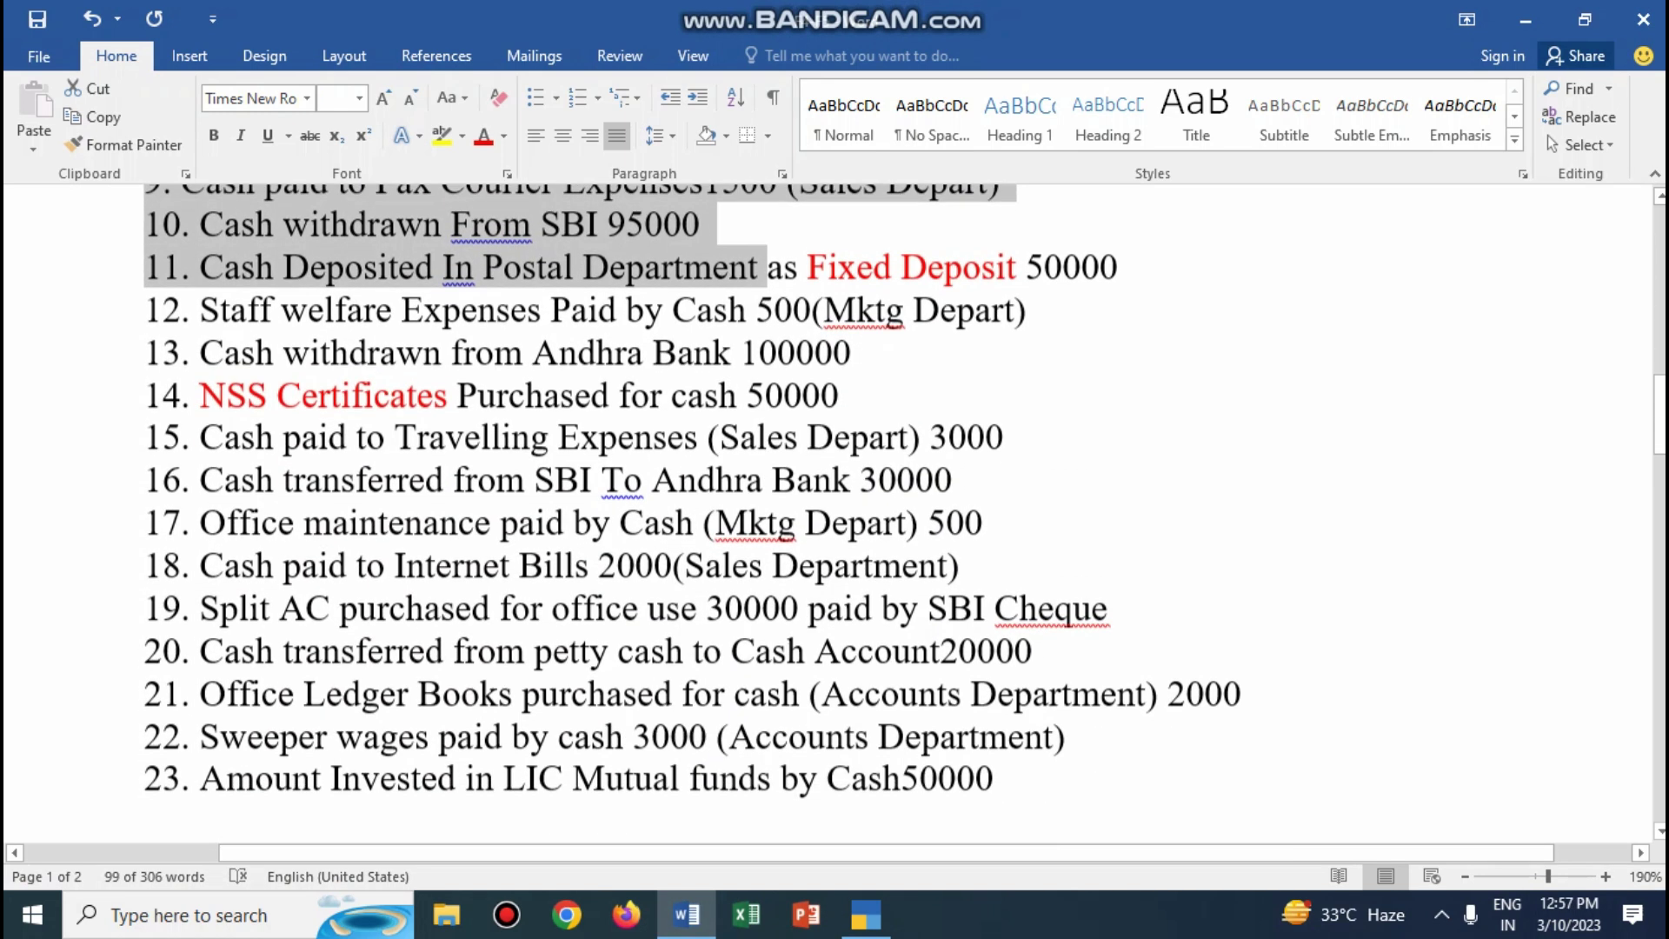
scroll(904, 514, "up", 5)
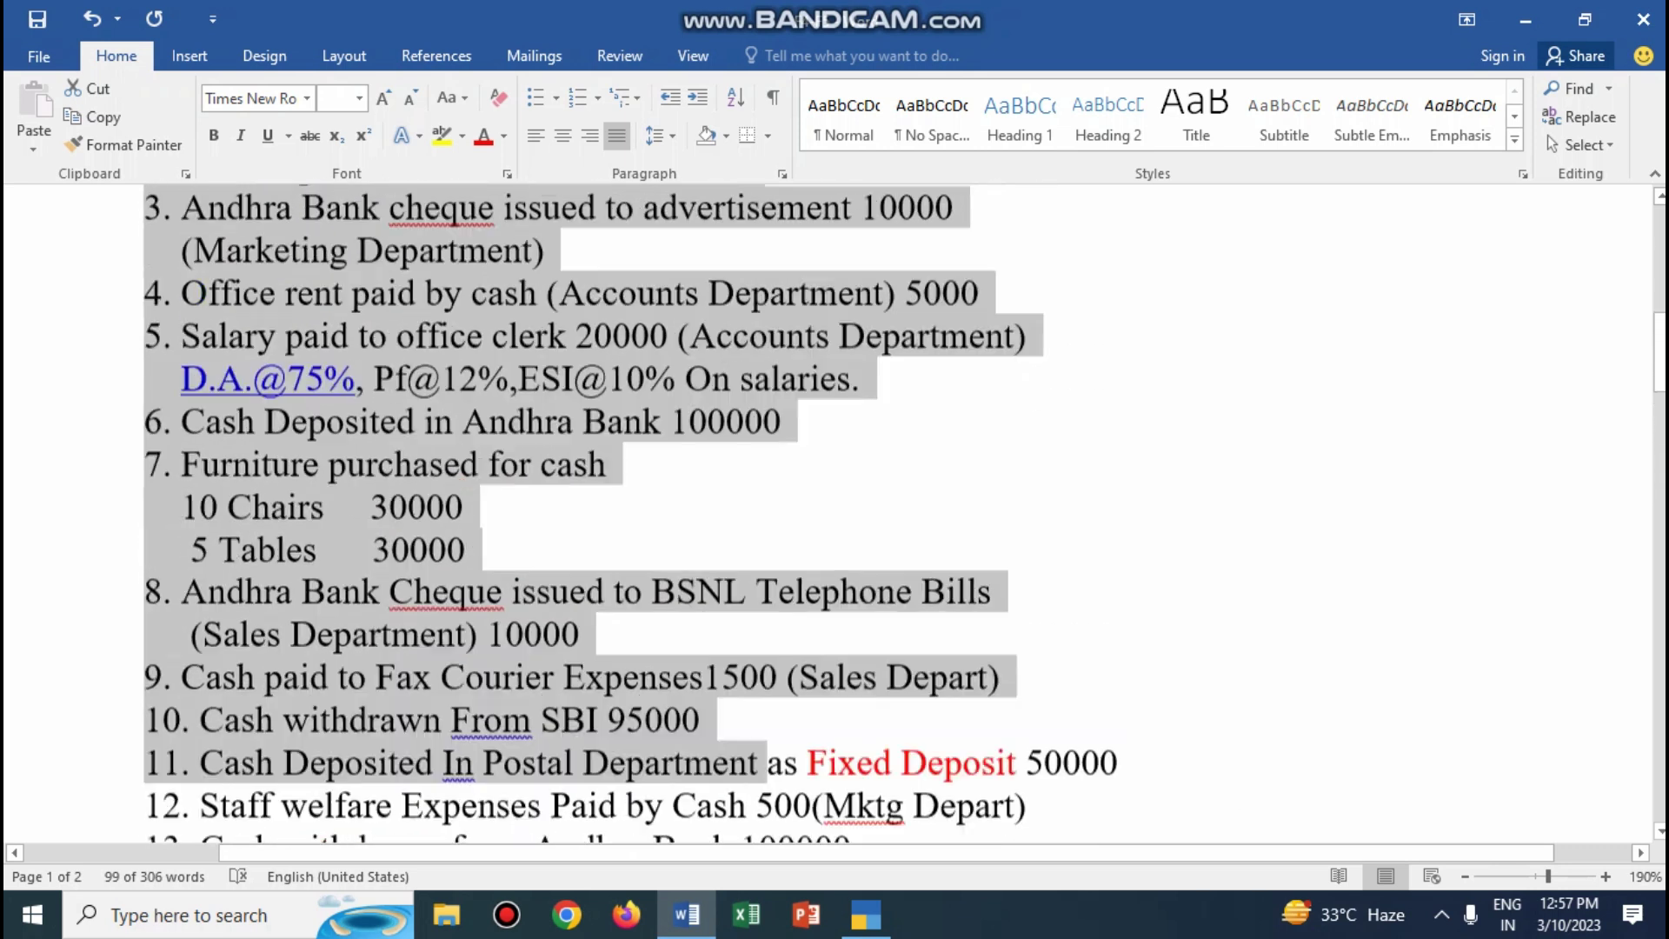
scroll(893, 514, "up", 2)
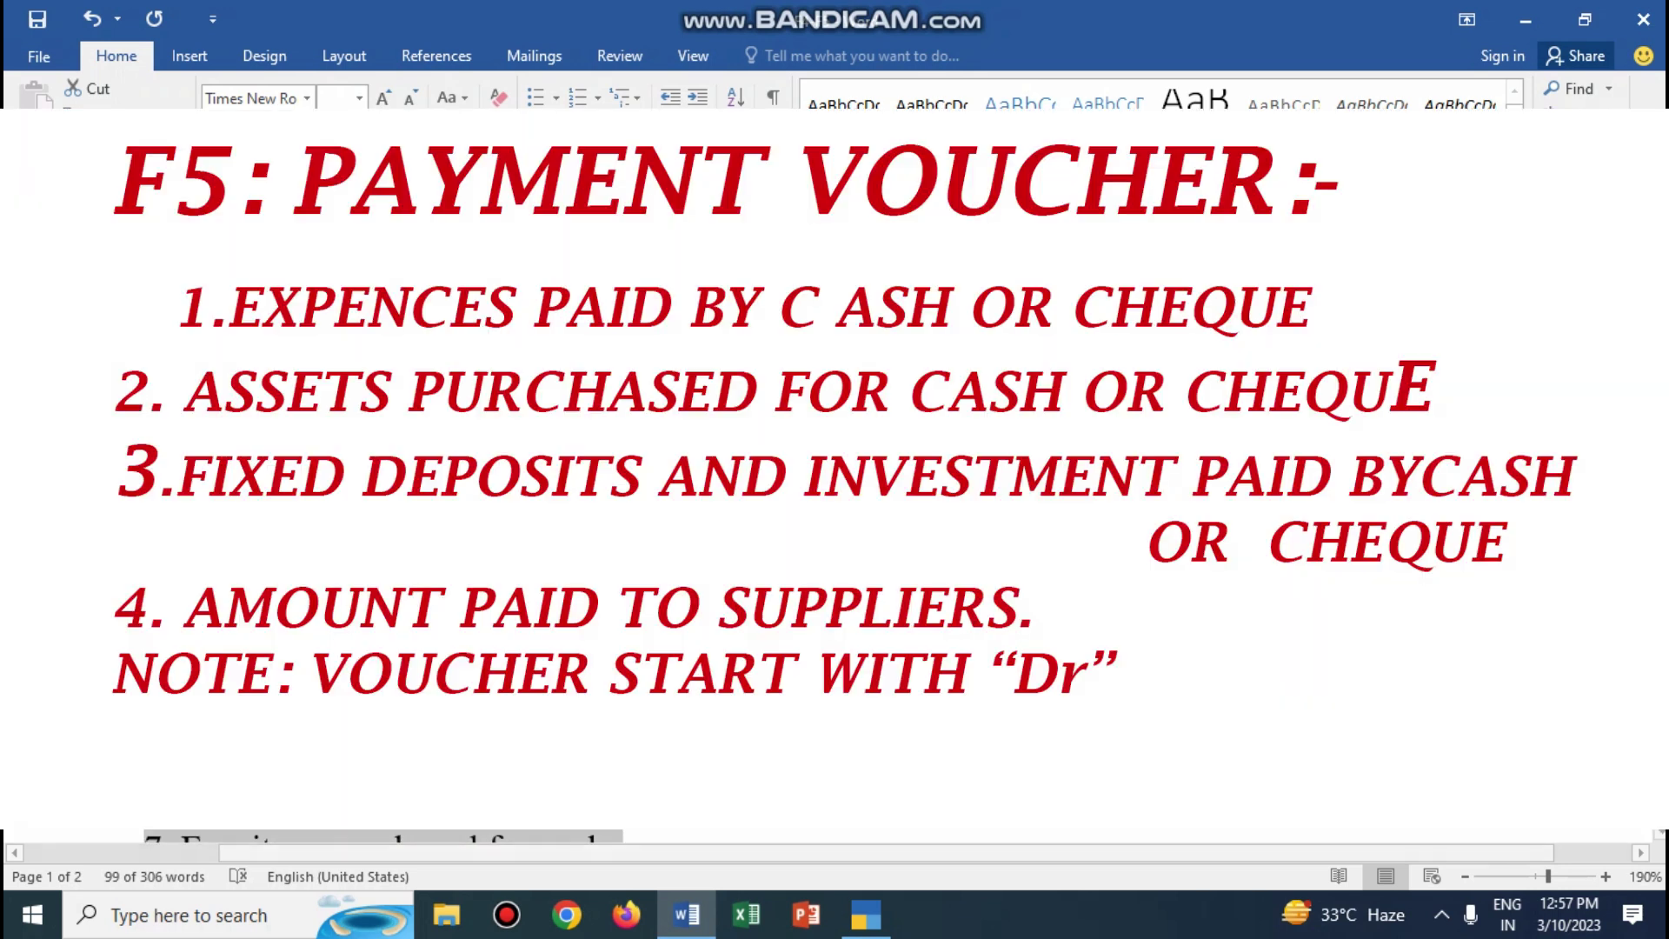
Switch to TallyPrime and open a new payment voucher for BHARAT COMPANY.
key("alt+Tab")
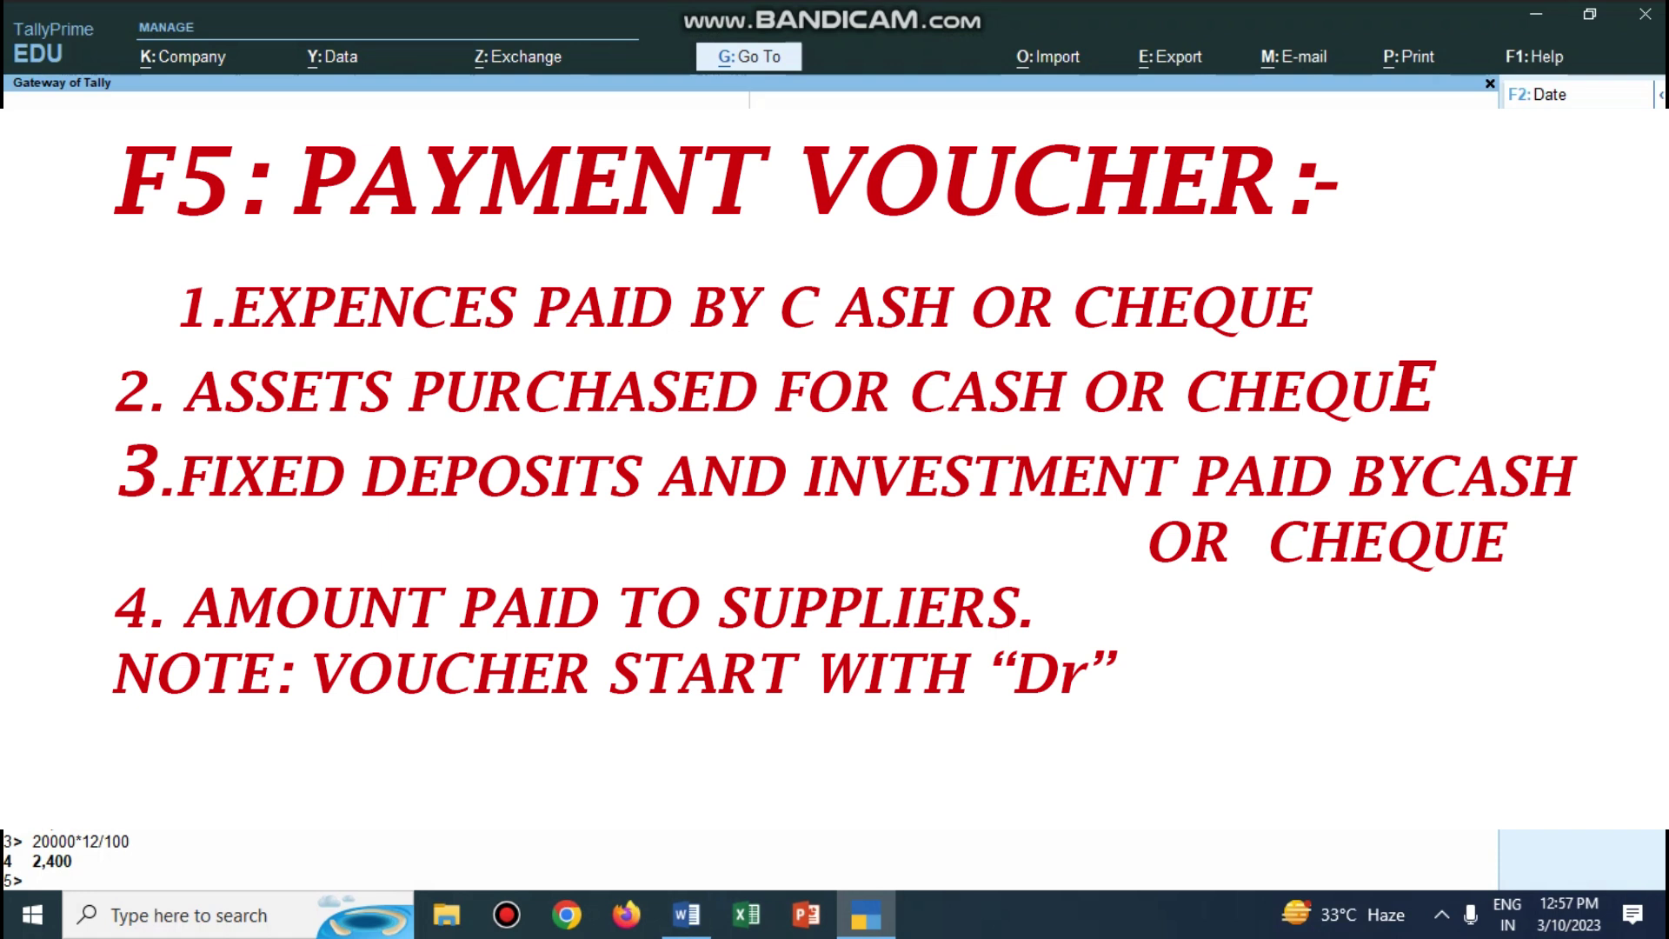
key("v")
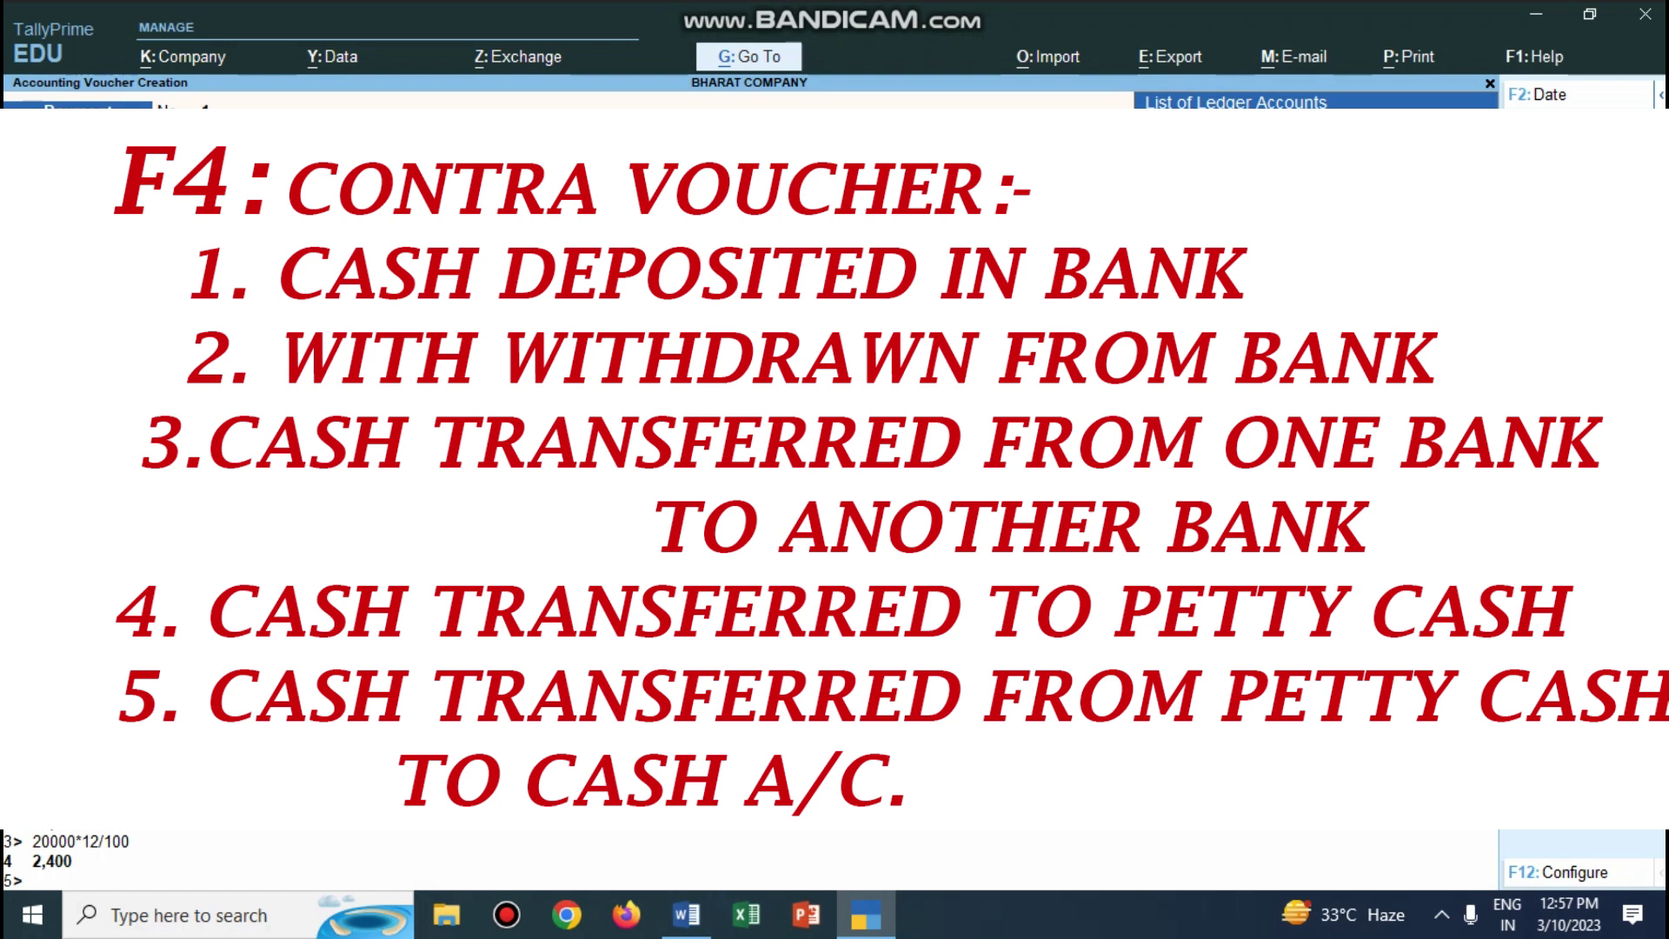
key("Escape")
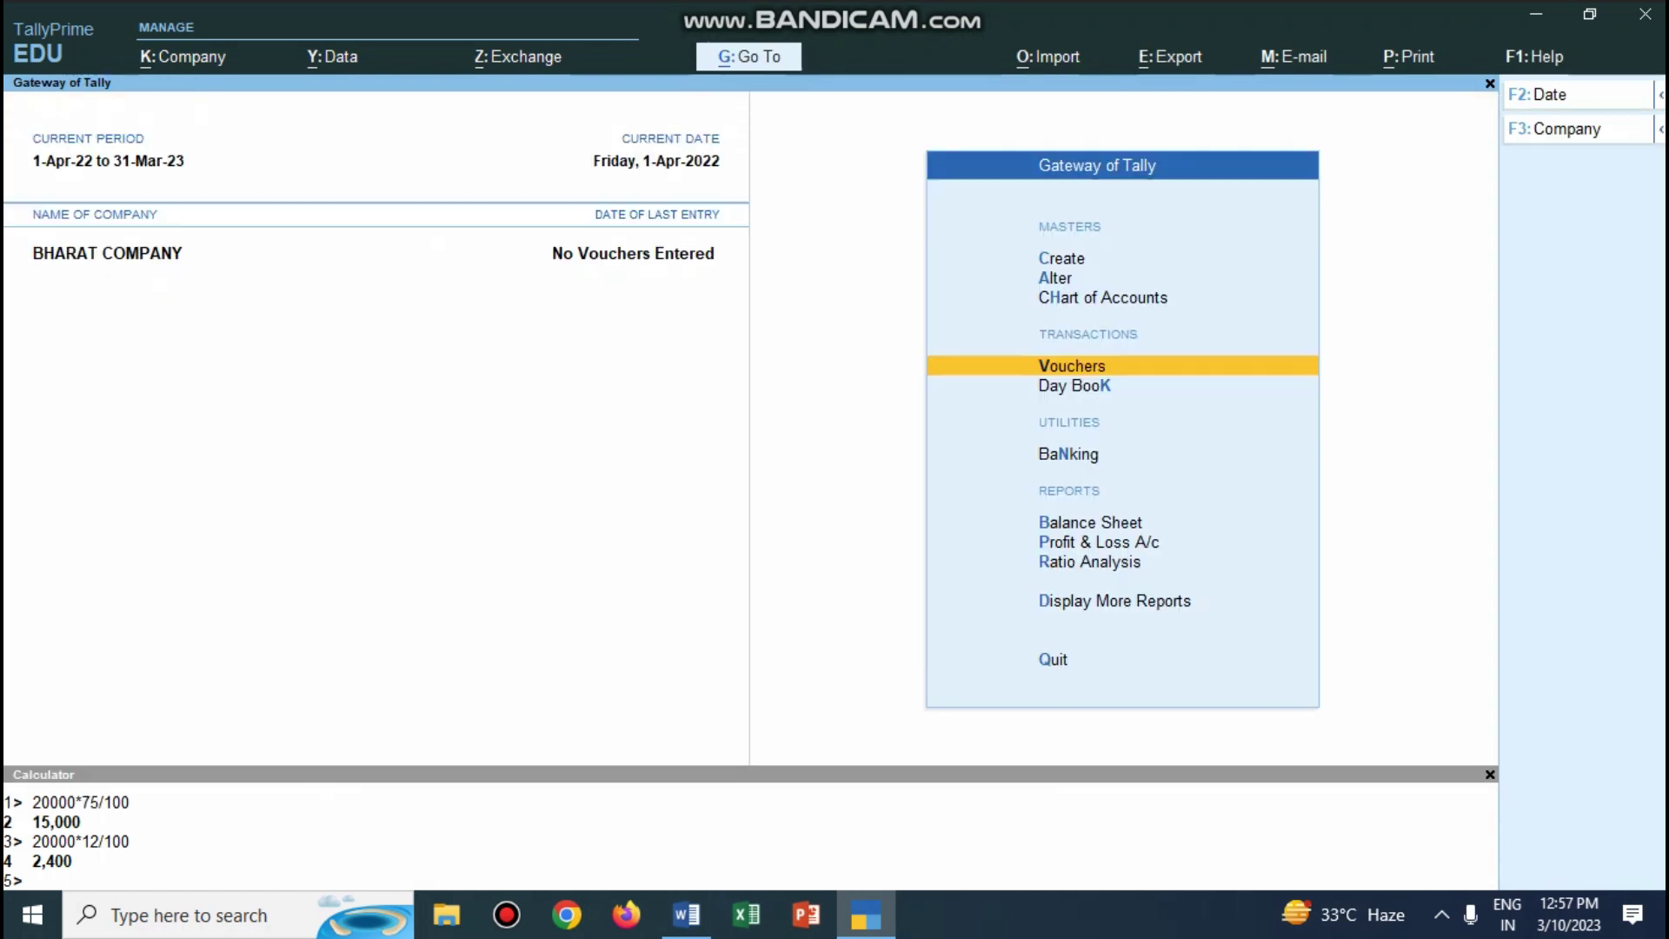
key("Return")
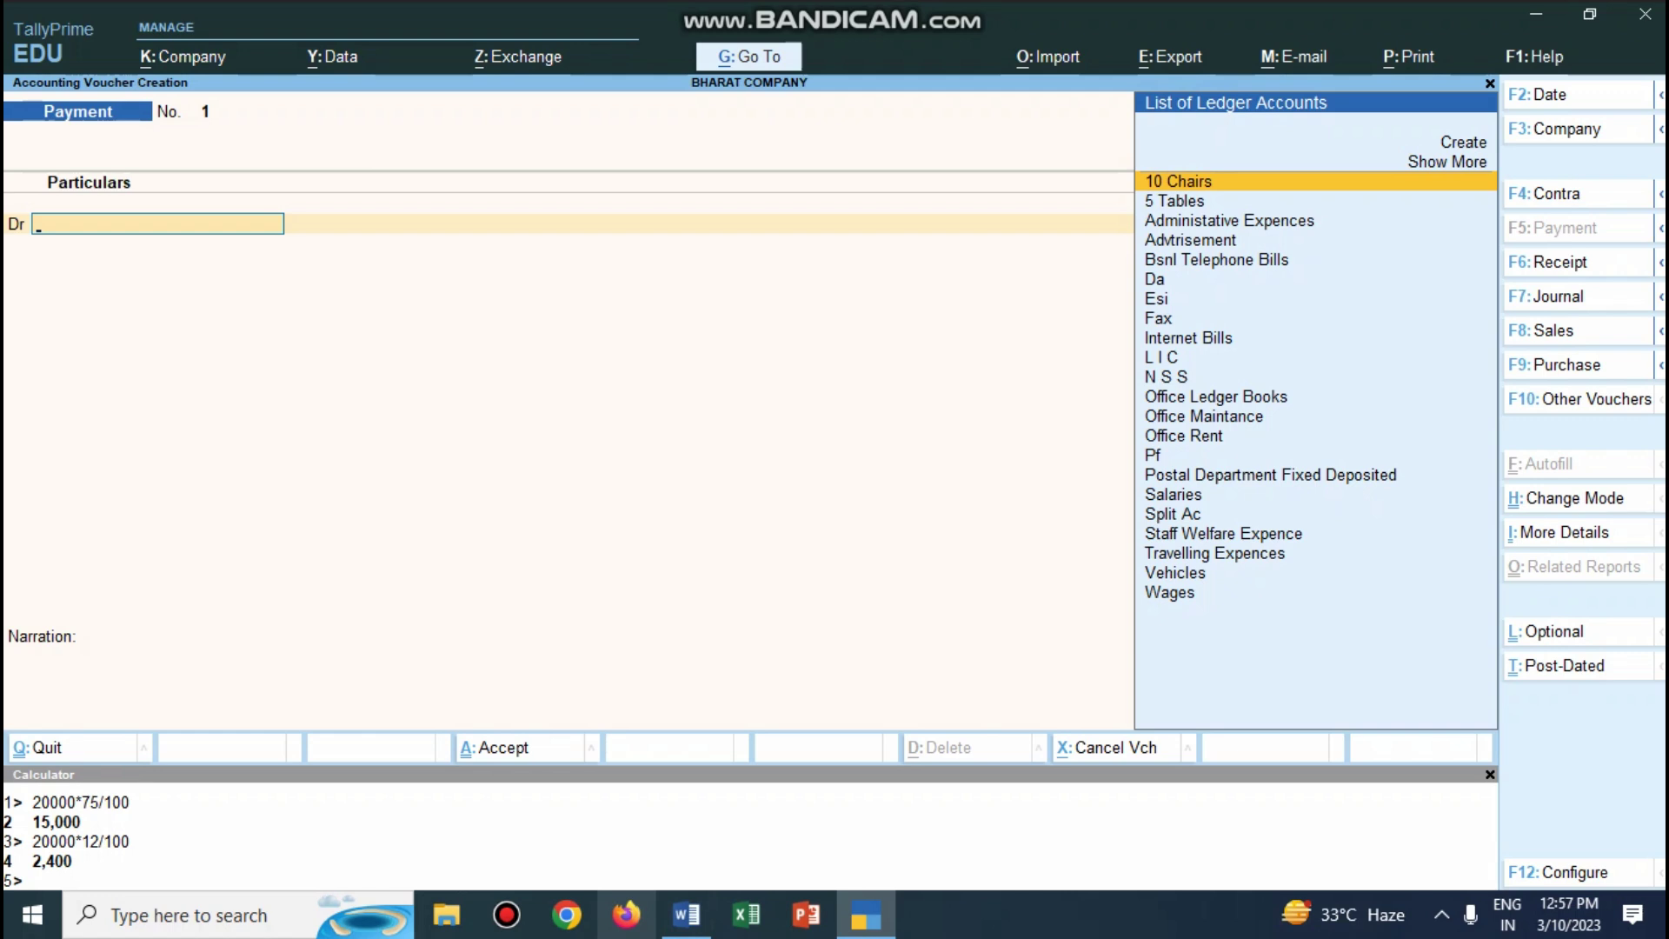
Switch to the Word document and read the rules for contra (F4) and payment (F5) vouchers.
key("alt+Tab")
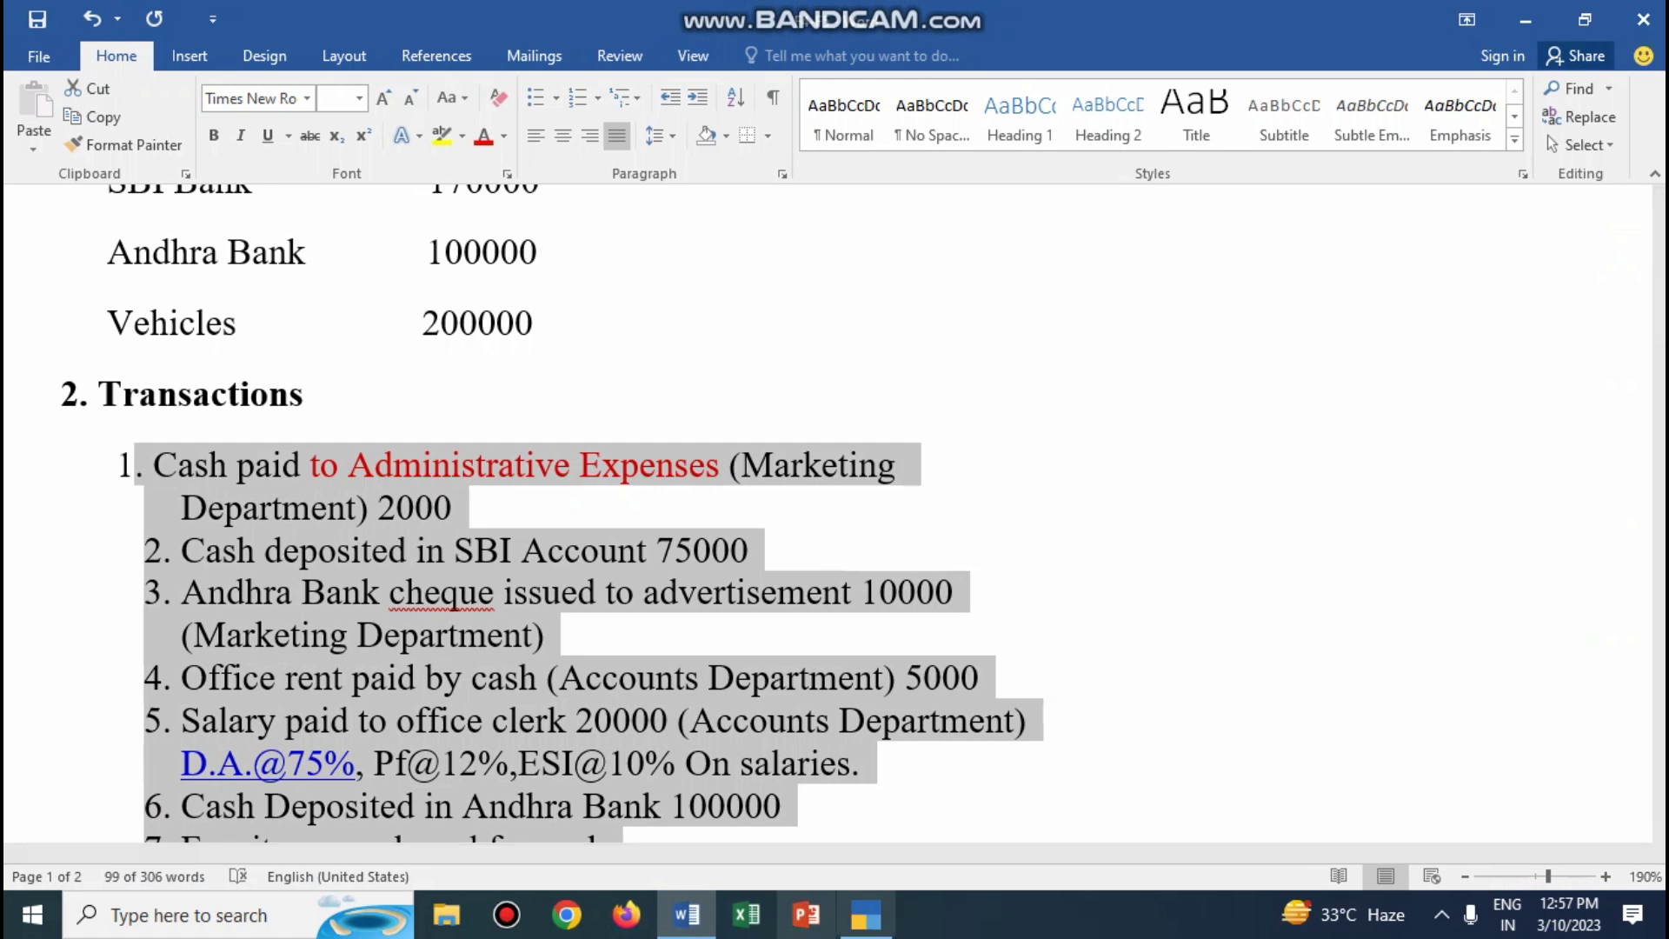
mouse_move(687, 914)
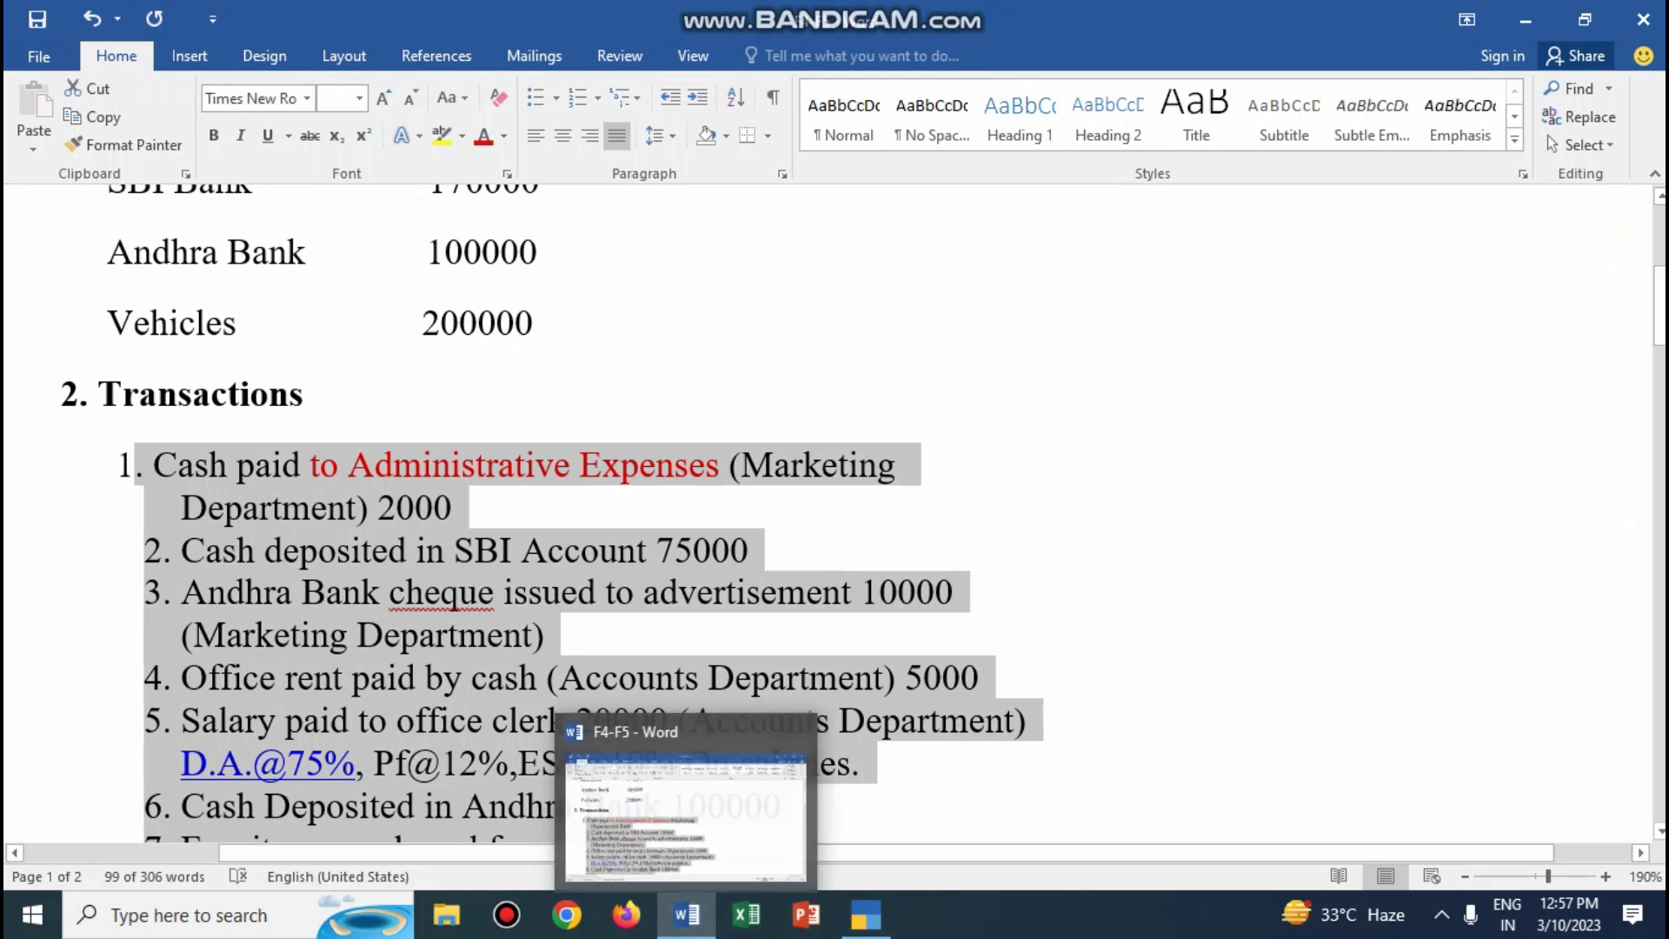
scroll(835, 513, "down", 15)
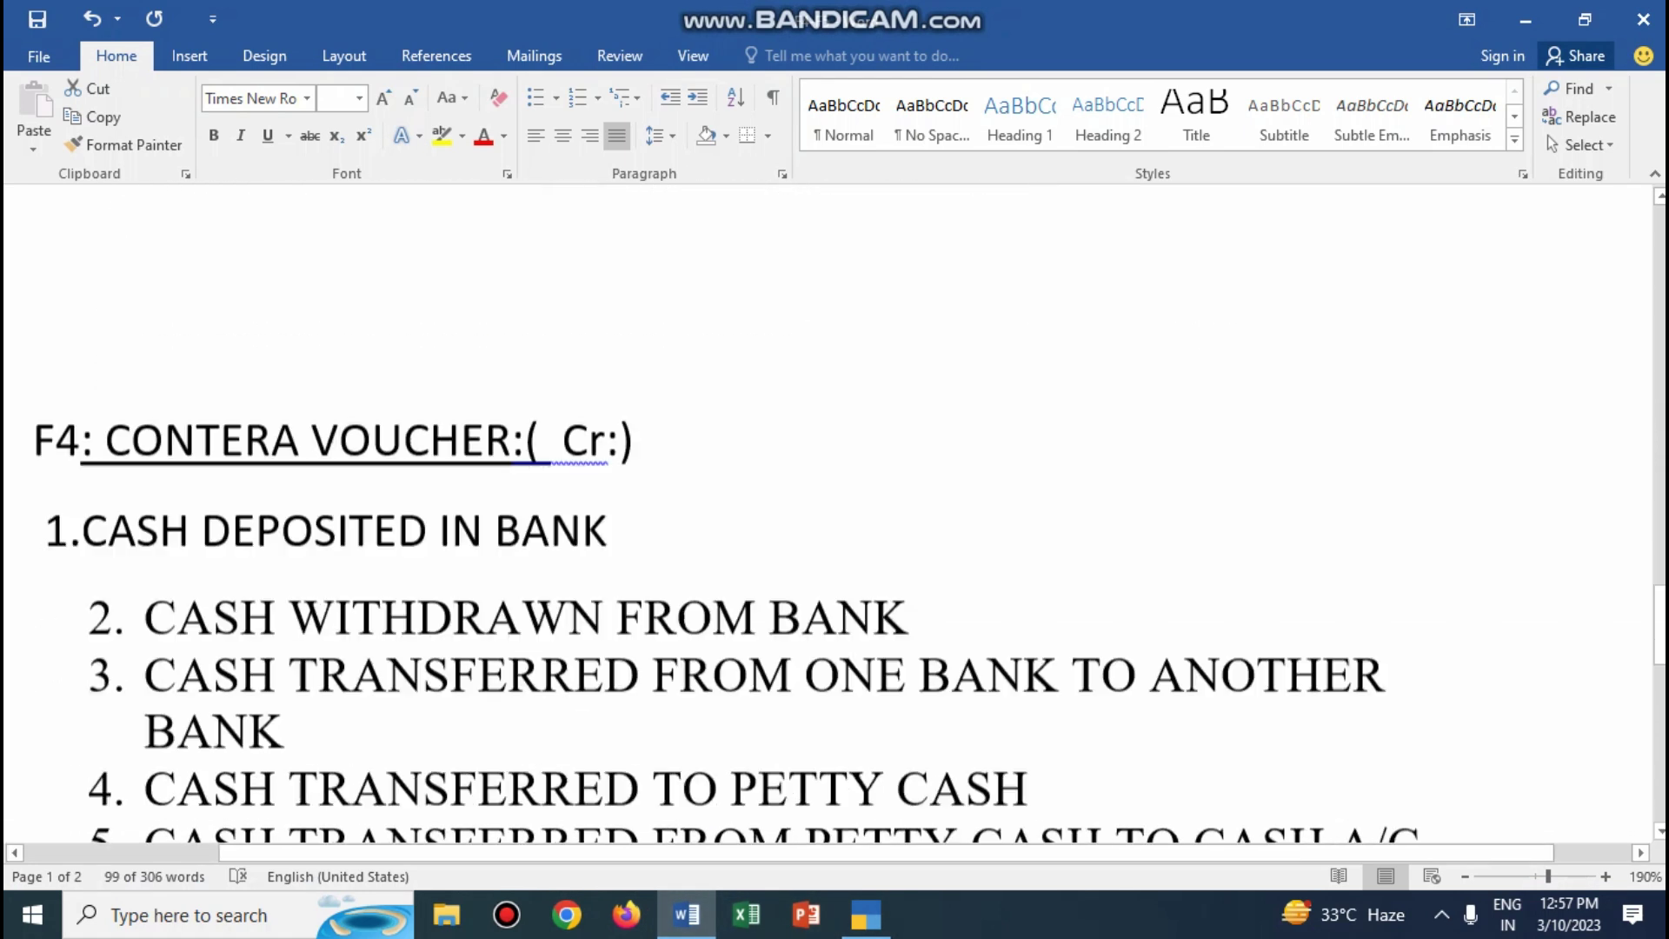
scroll(835, 513, "down", 4)
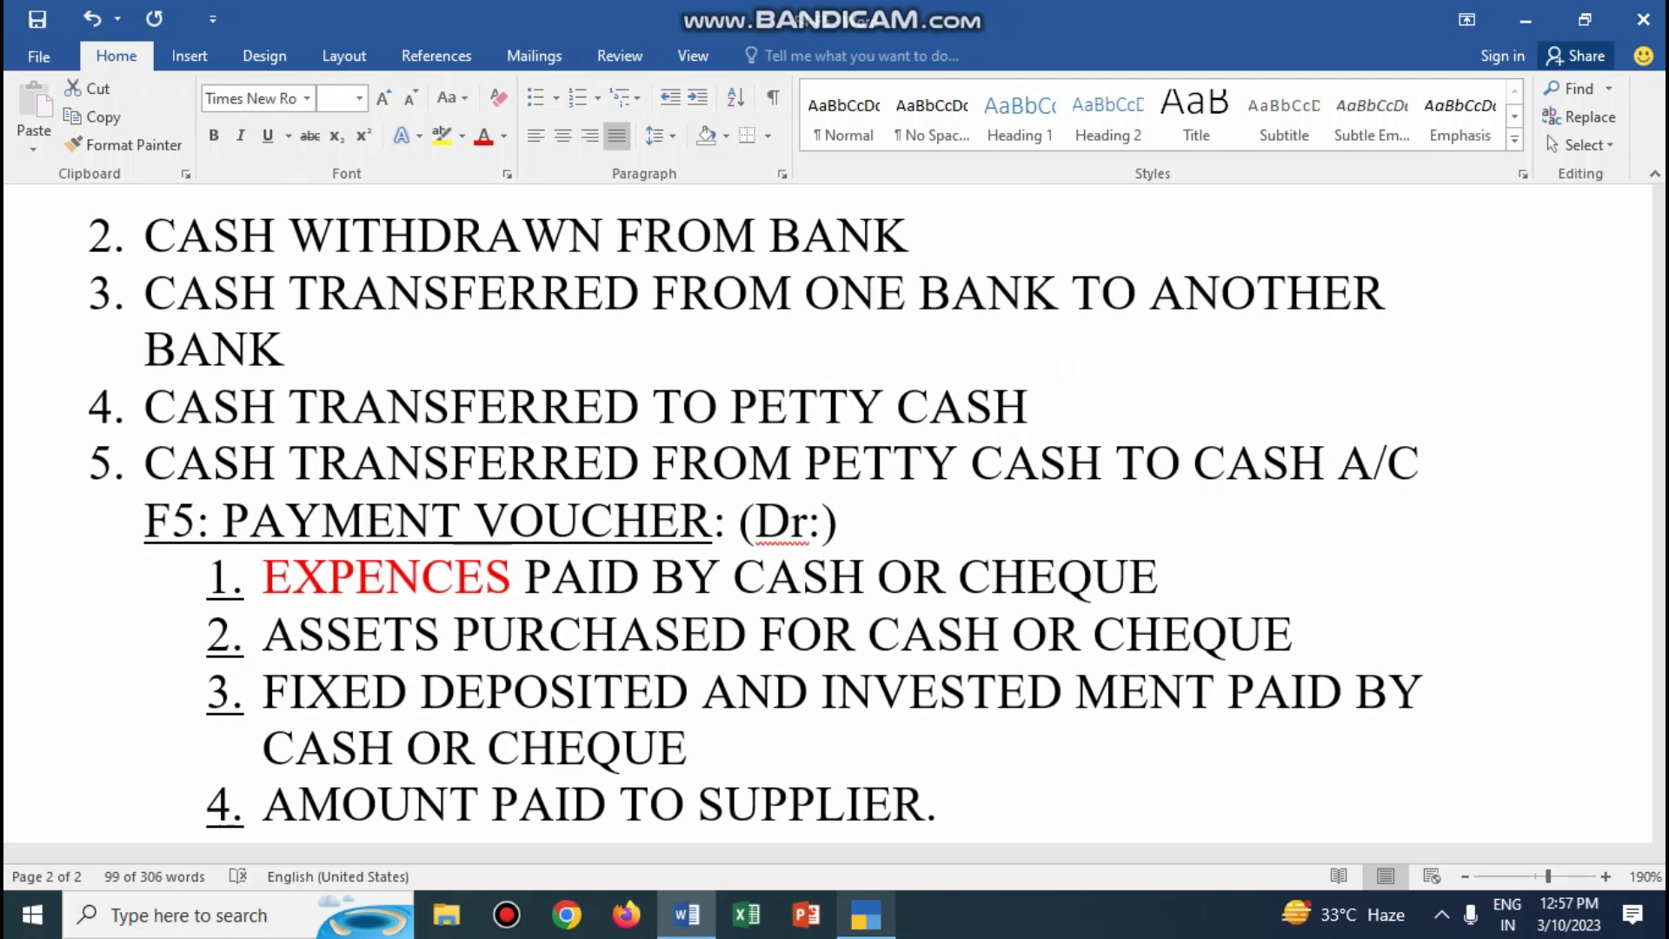
Return to the TallyPrime payment voucher and debit the Administative Expences ledger with 2000.
key("alt+Tab")
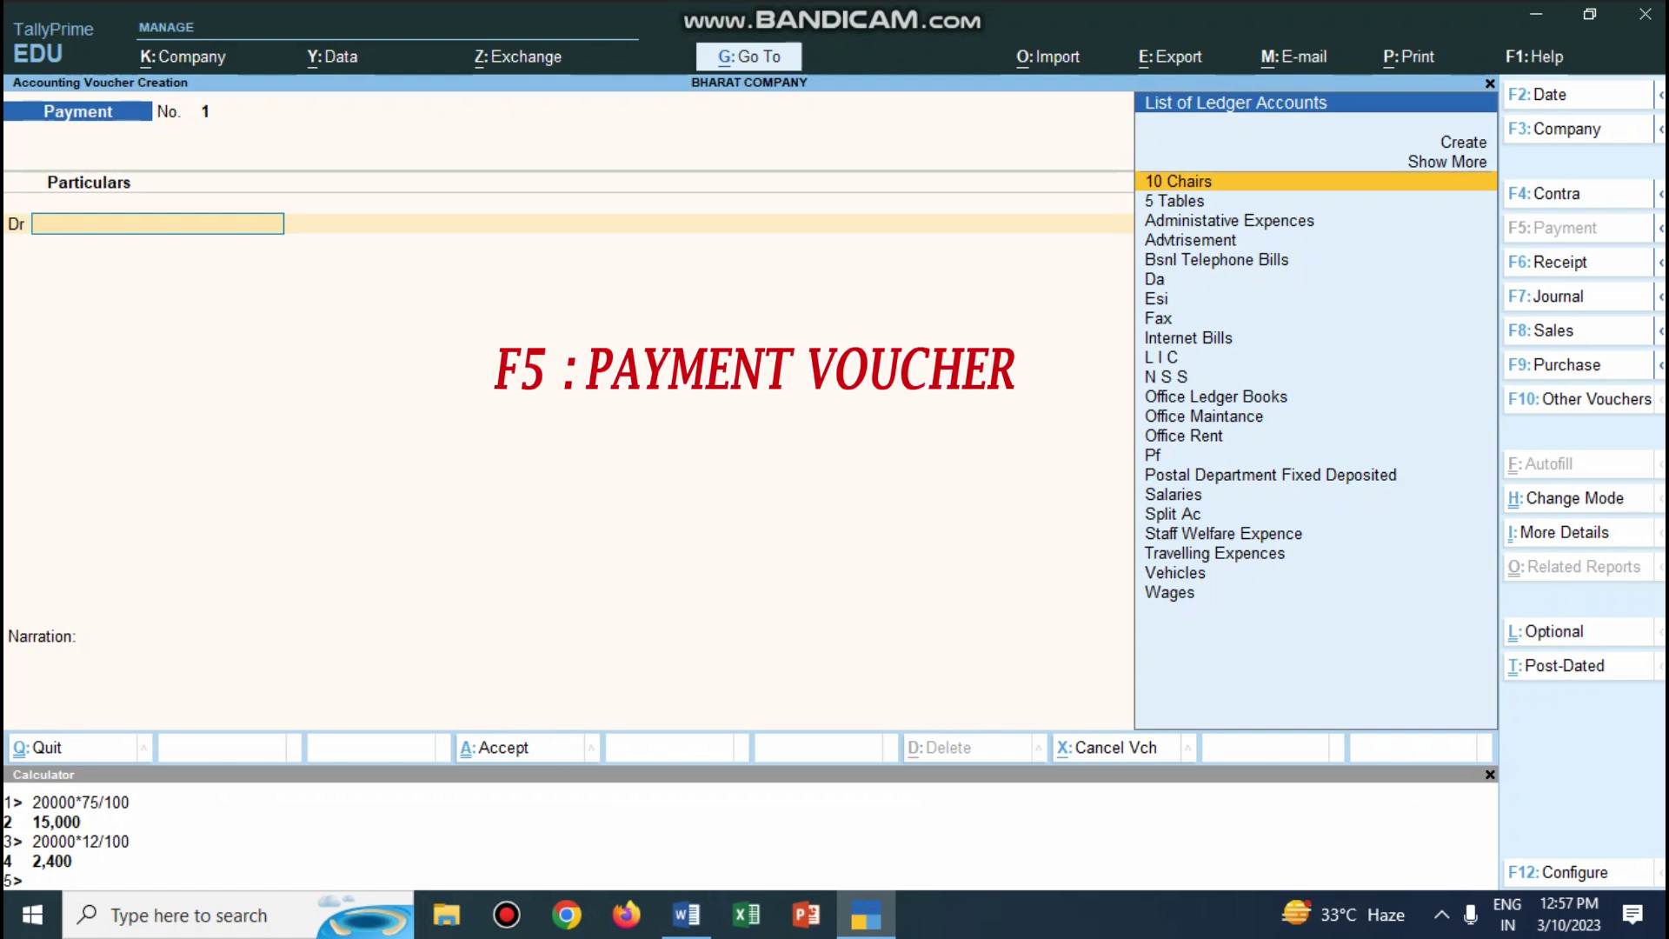
key("Down")
key("Down")
key("Down")
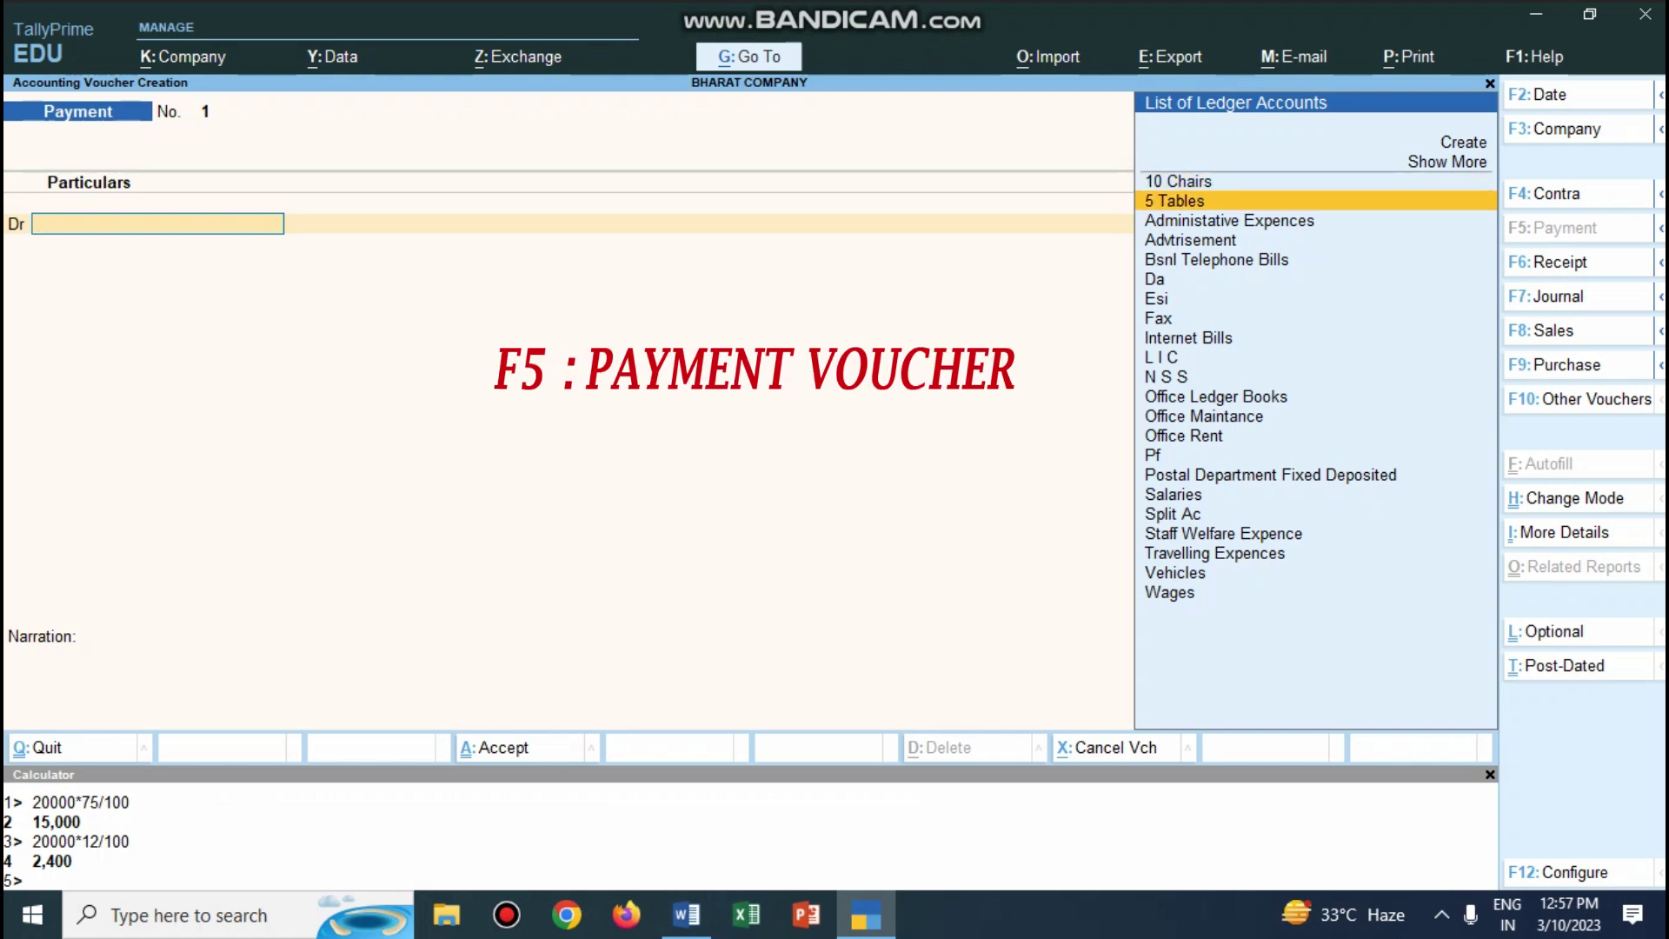
key("Up")
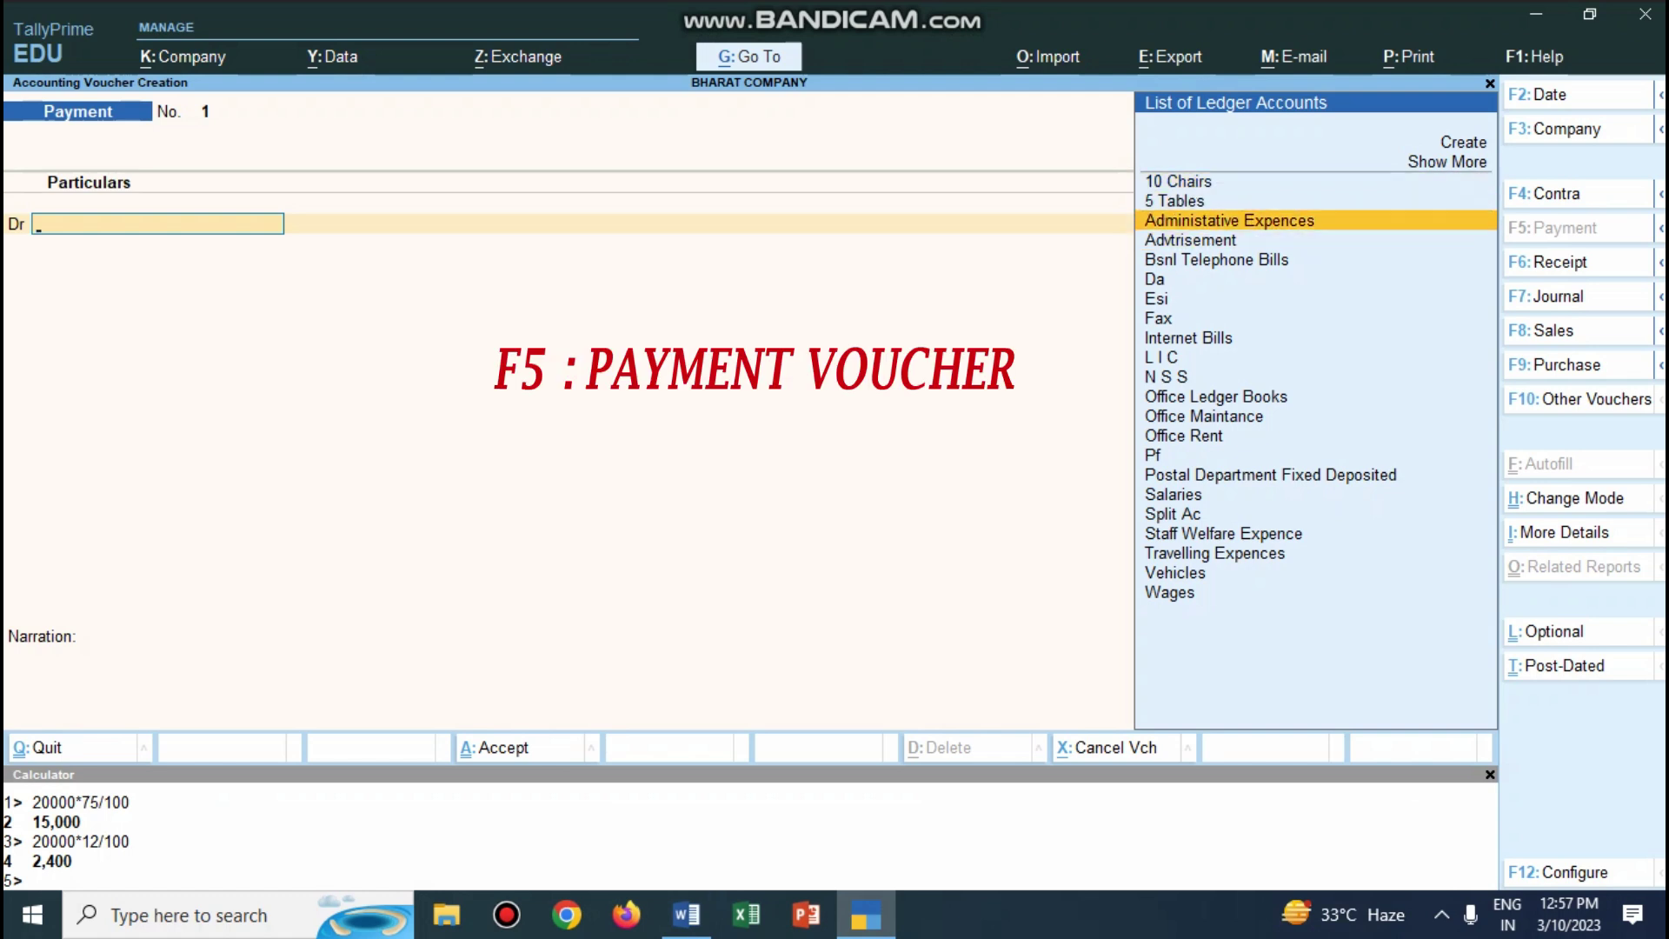
key("Return")
type("2000")
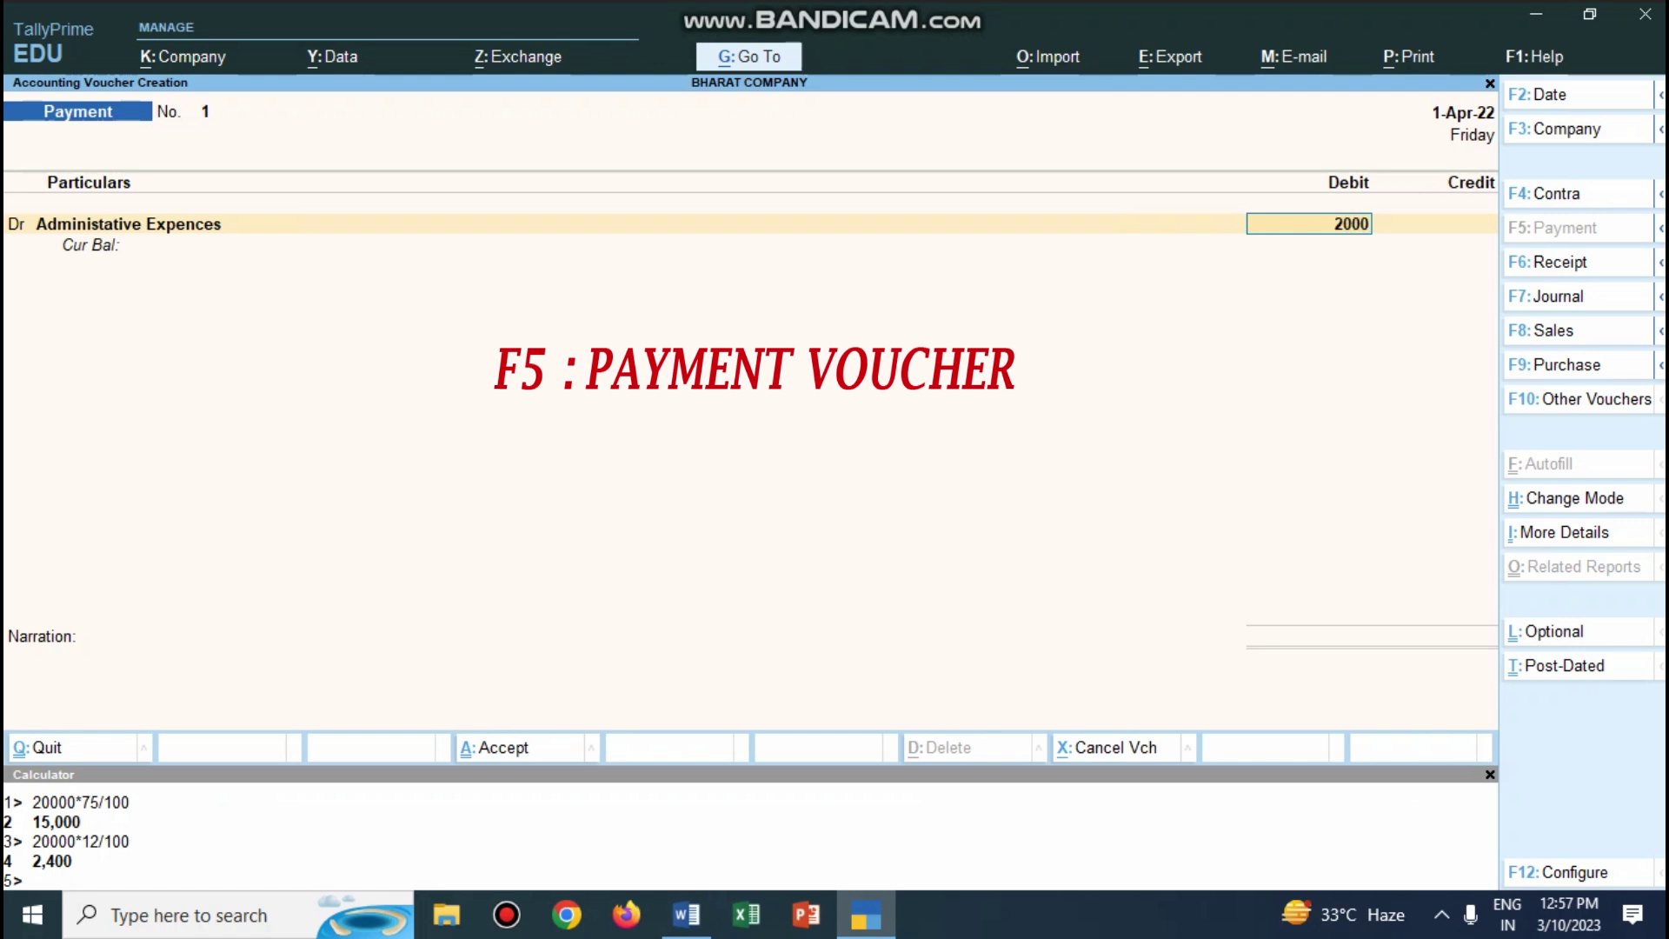
Allocate the 2,000 expense to the Marketing Department cost centre under the Department category.
key("Return")
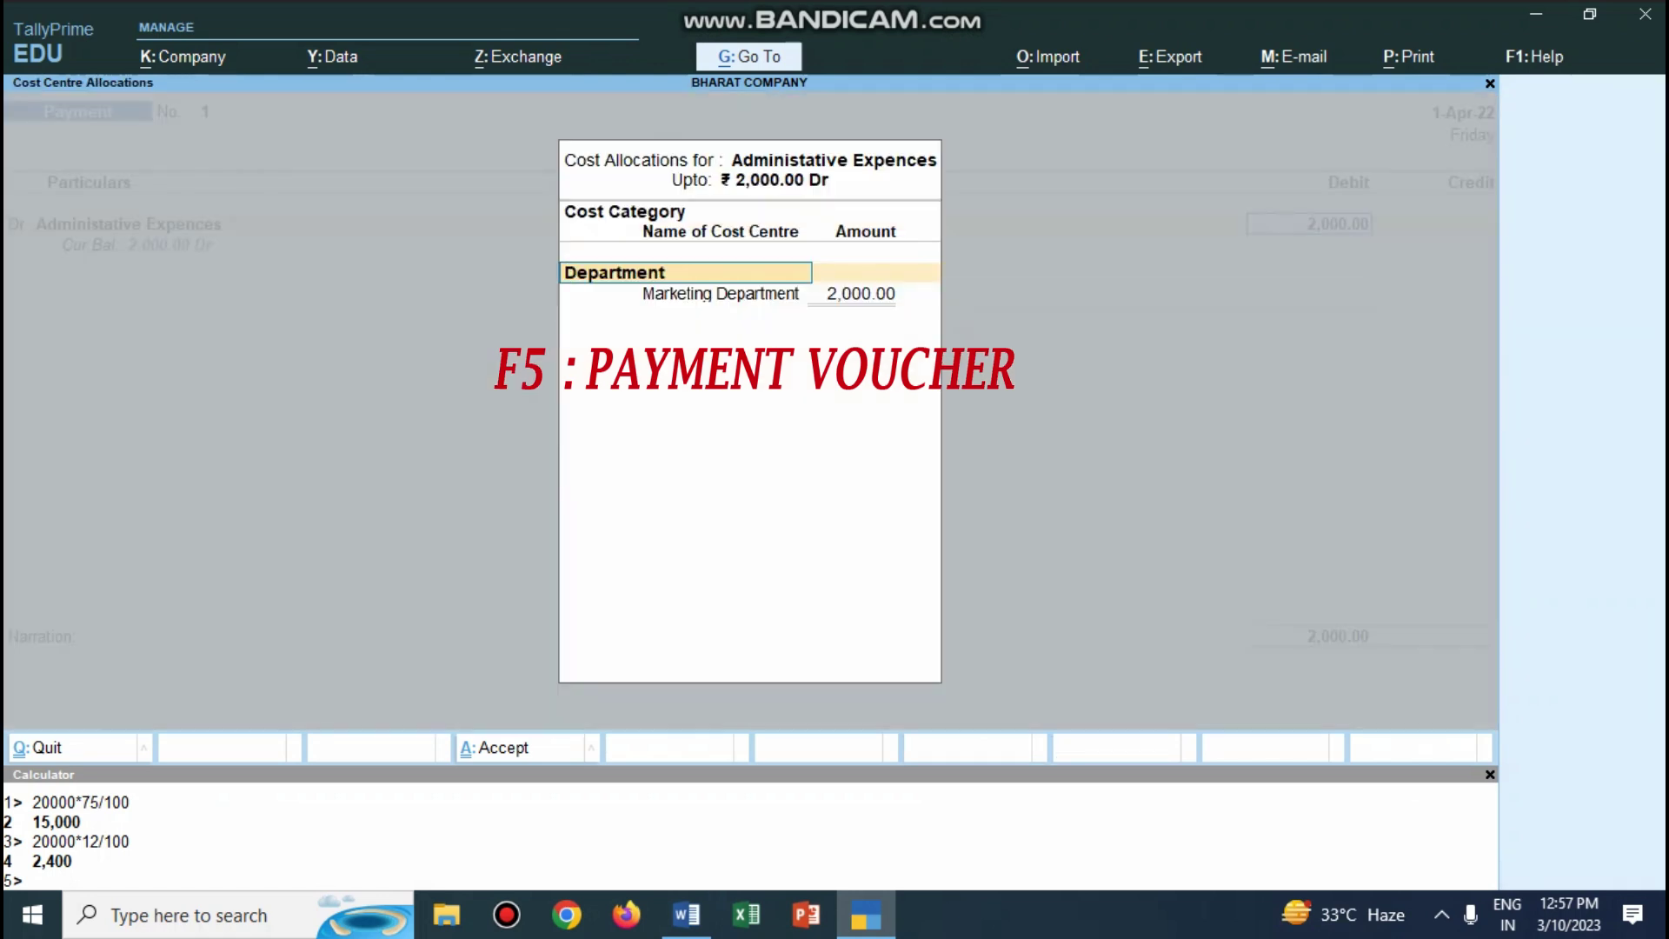
key("Return")
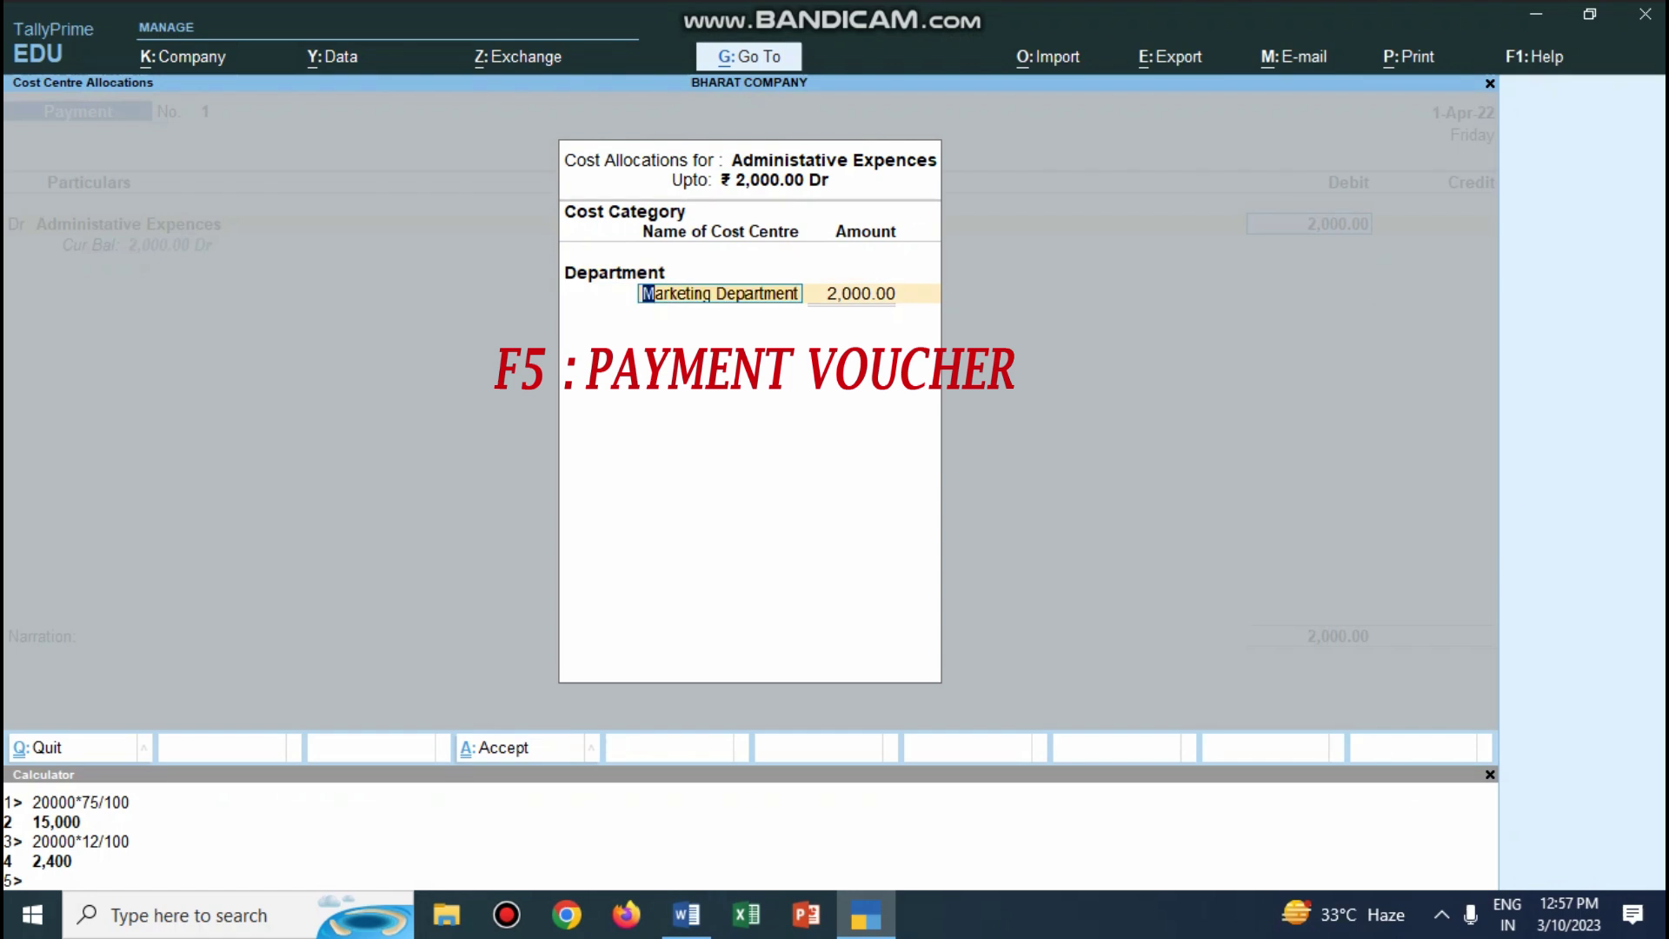
key("Return")
key("Return")
key("Return")
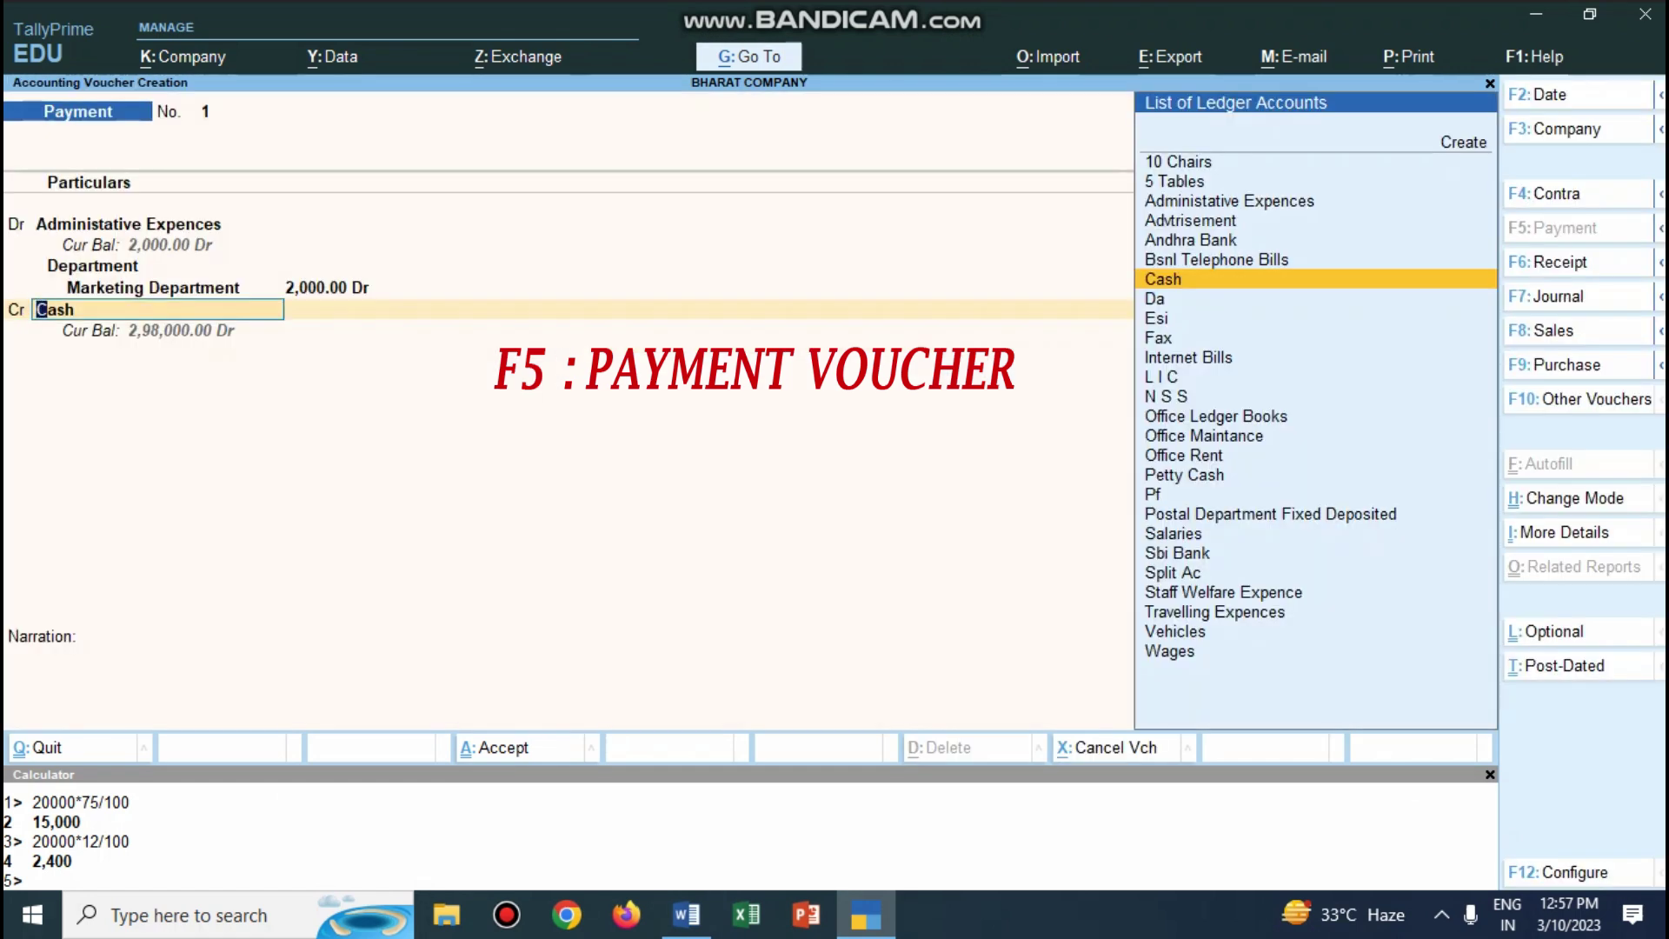
Credit Cash with 2,000 and save the payment voucher with the narration "being expences paid by cash".
key("Return")
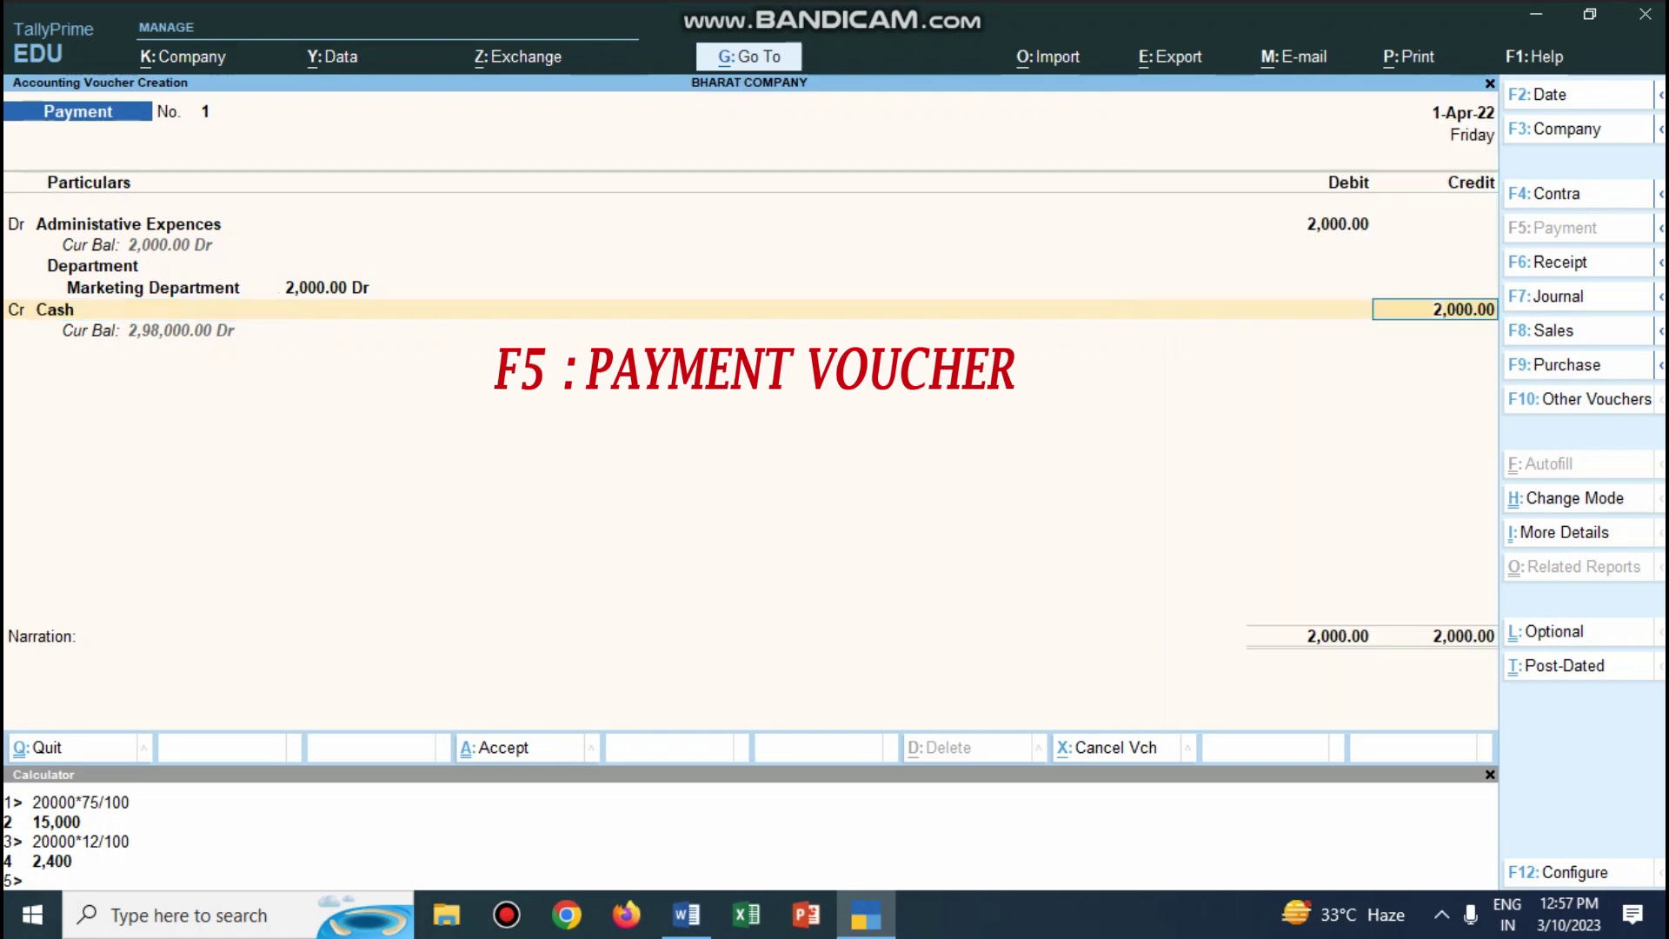
key("Return")
type("being e")
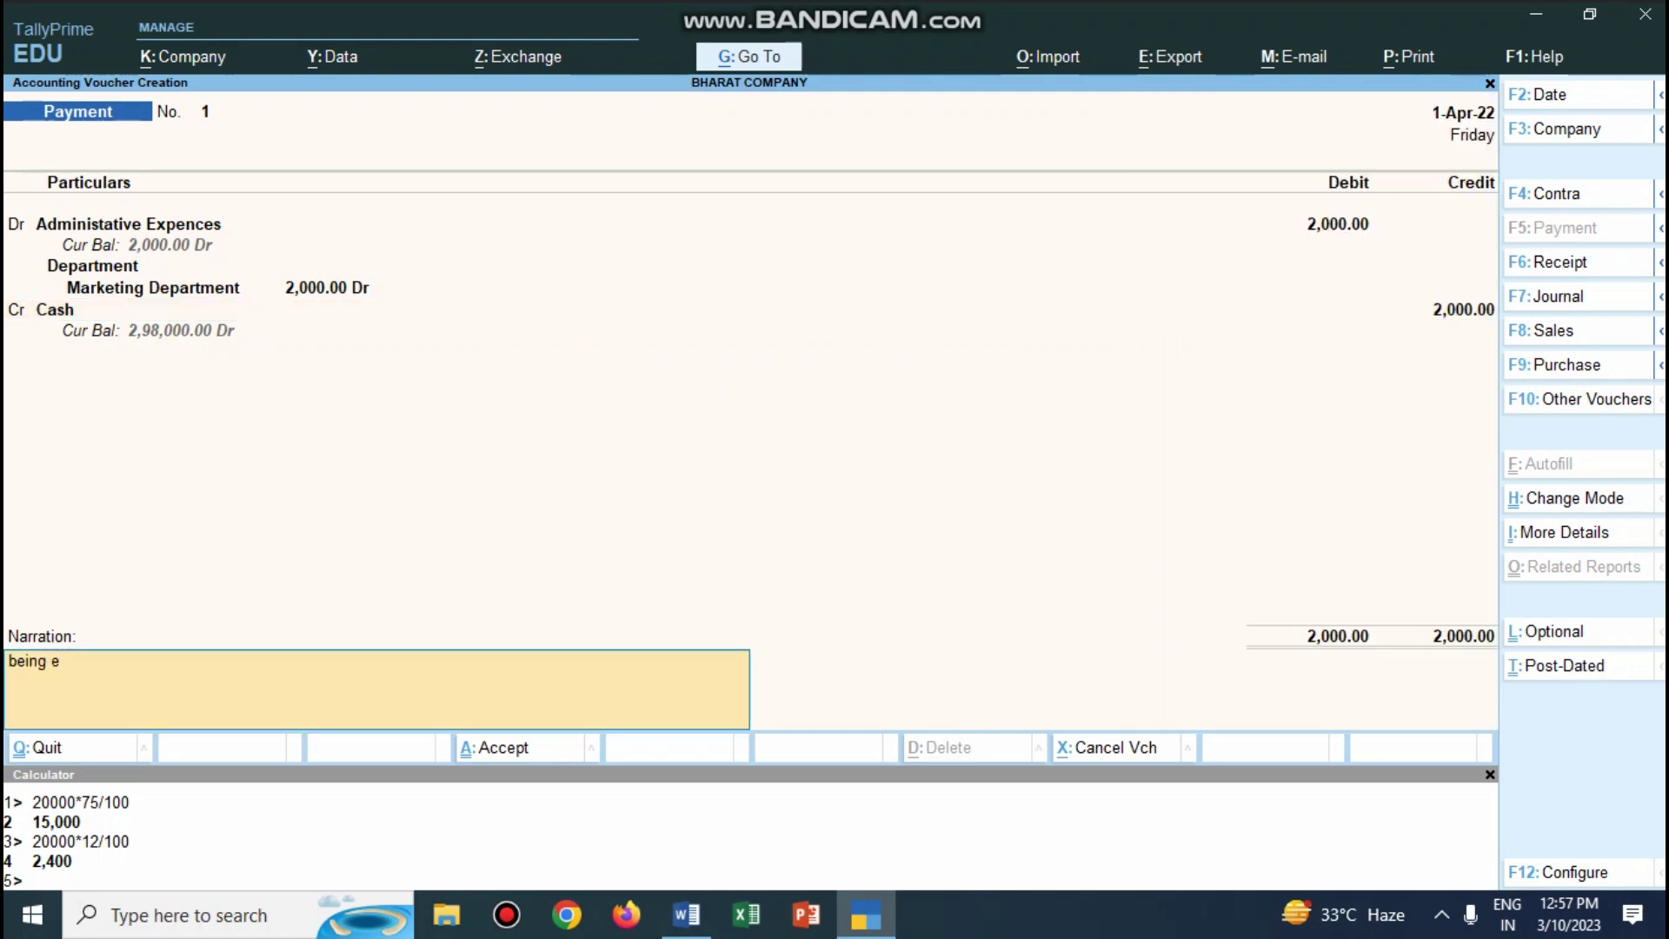
type("xpencesp")
key("BackSpace")
type("paid by cash")
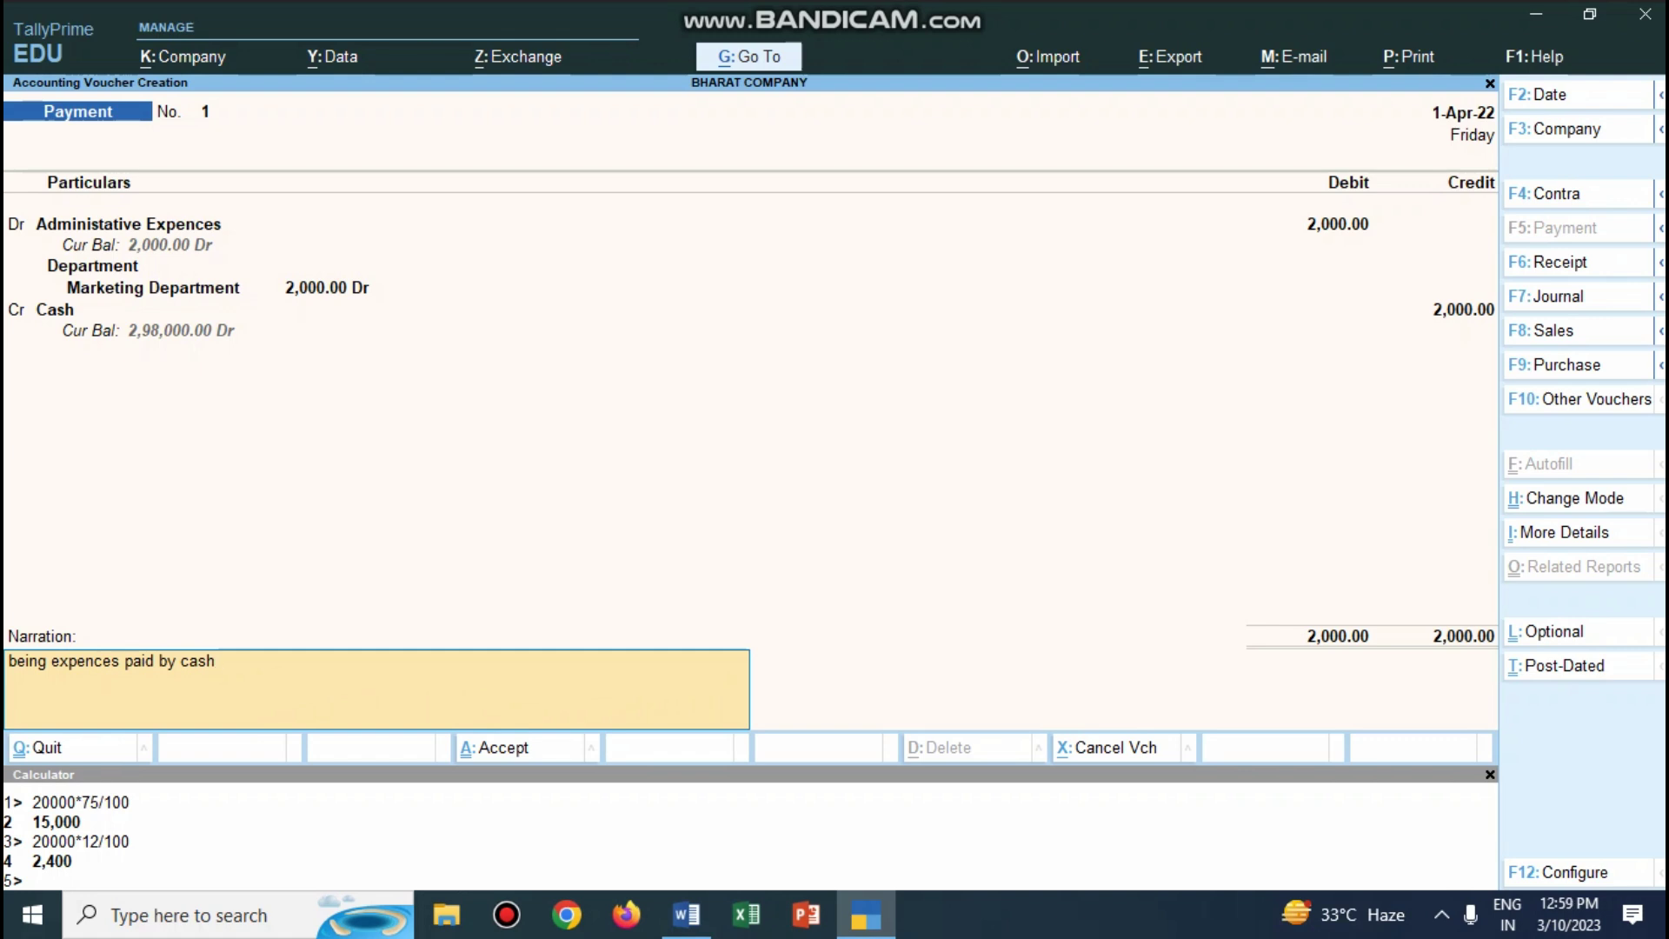
key("Return")
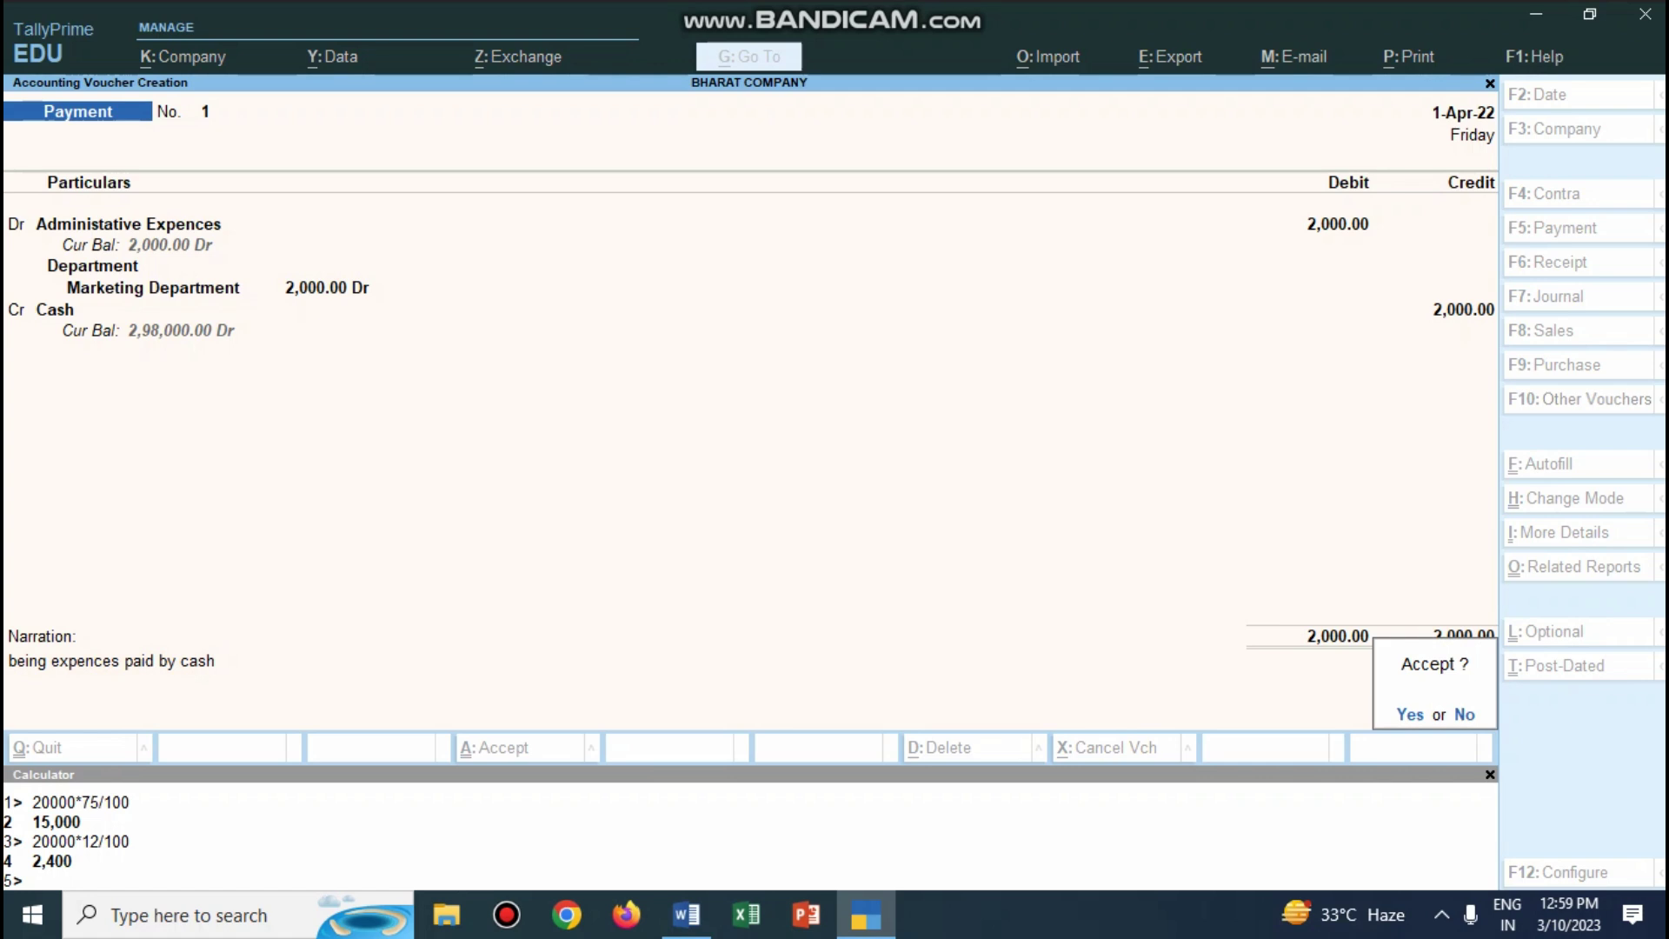
key("y")
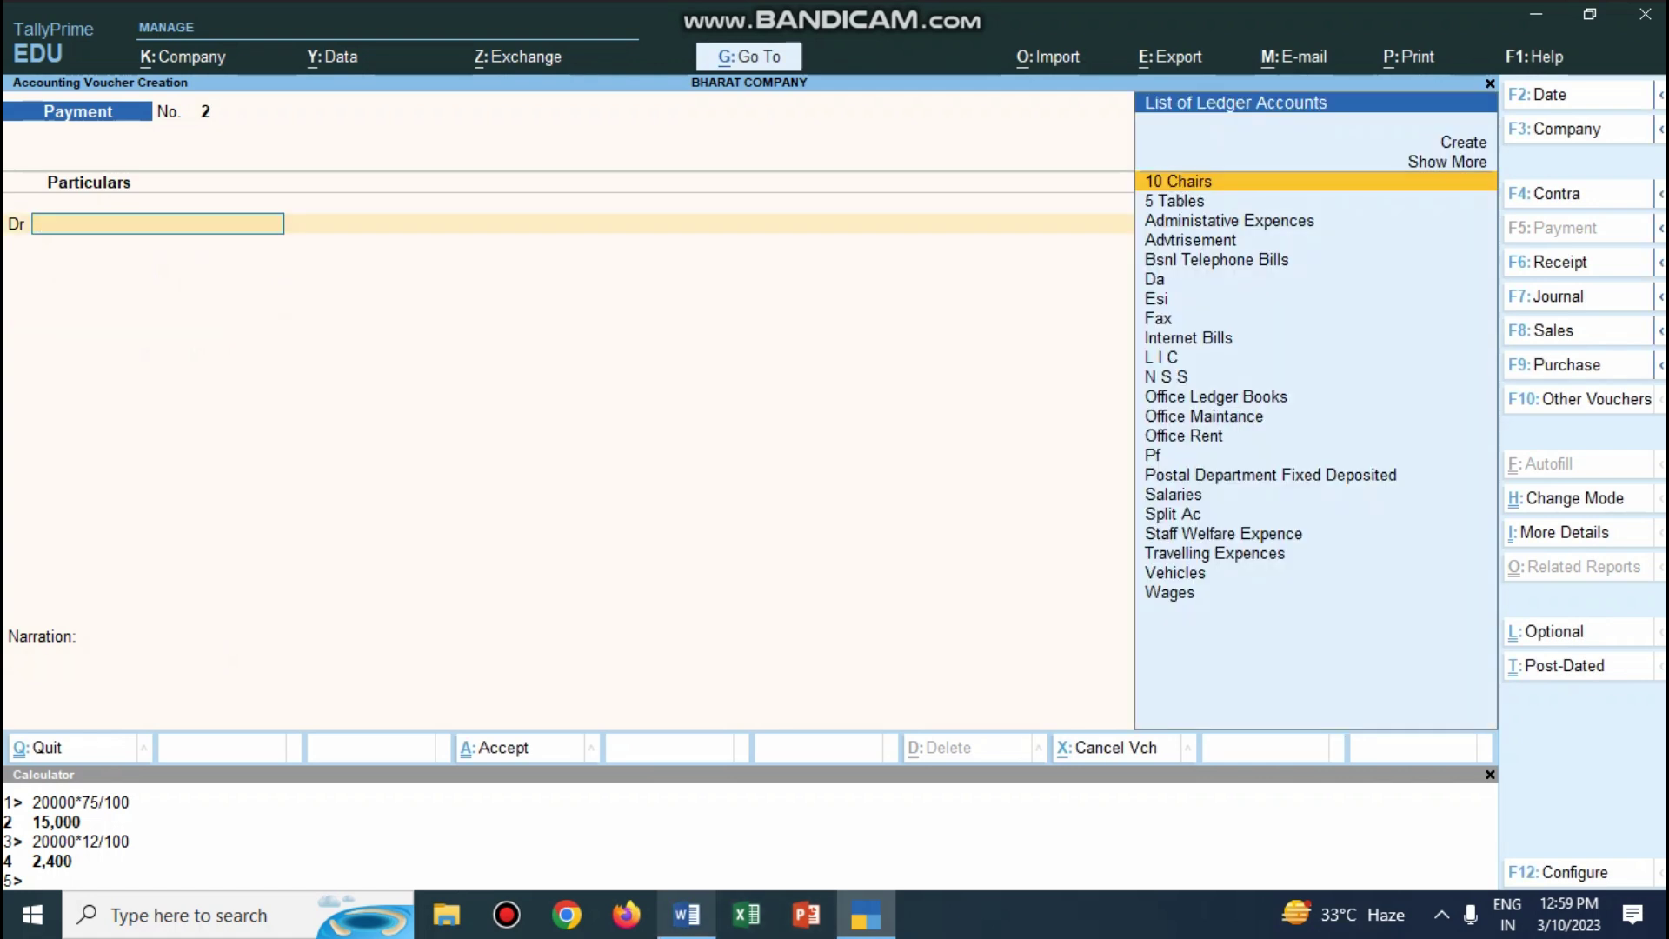
Check the second transaction in the Word document's list and return to TallyPrime.
left_click(687, 914)
scroll(904, 513, "up", 8)
scroll(574, 513, "down", 2)
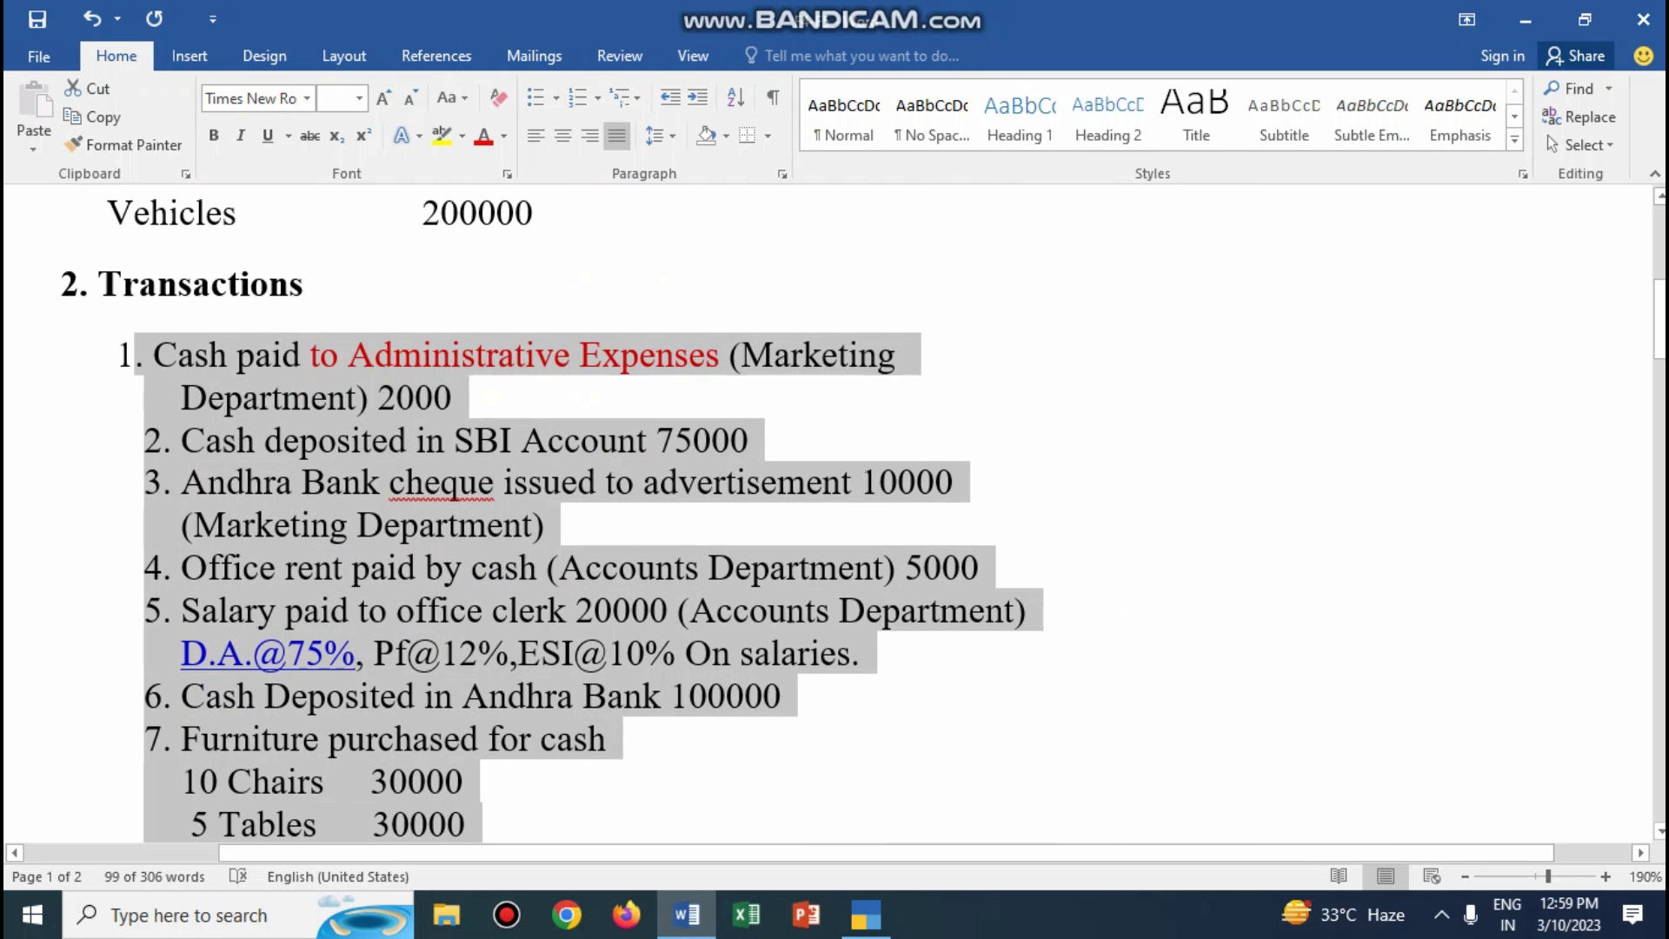
left_click(687, 914)
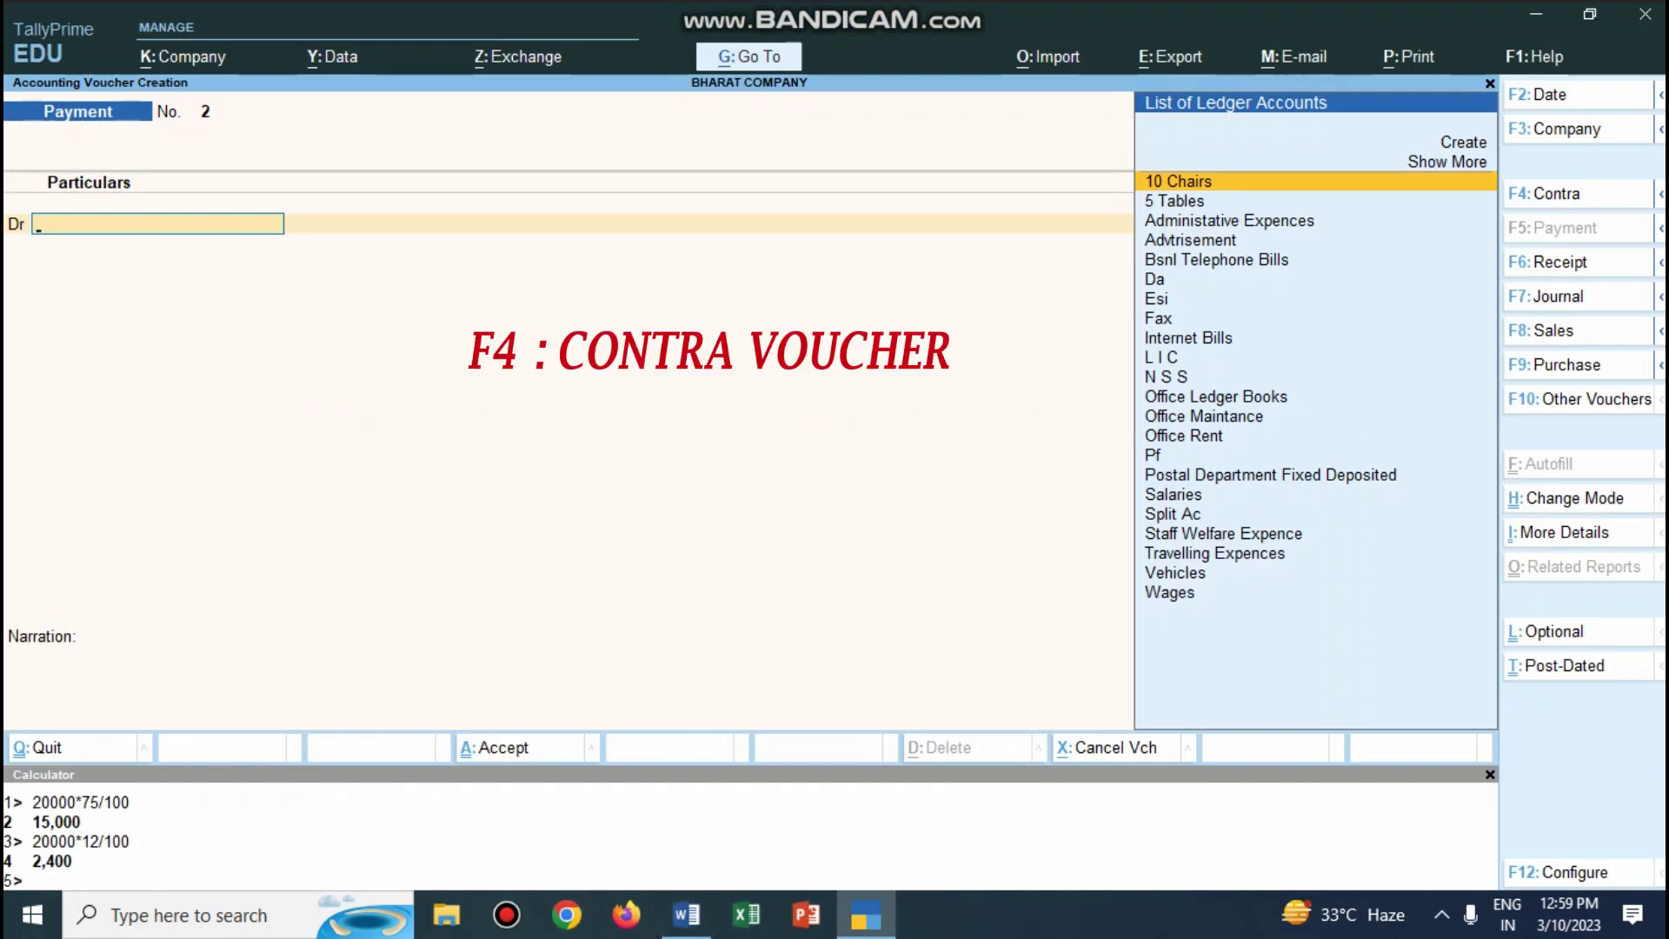
Start a contra voucher and credit the Cash ledger with 75000.
key("F4")
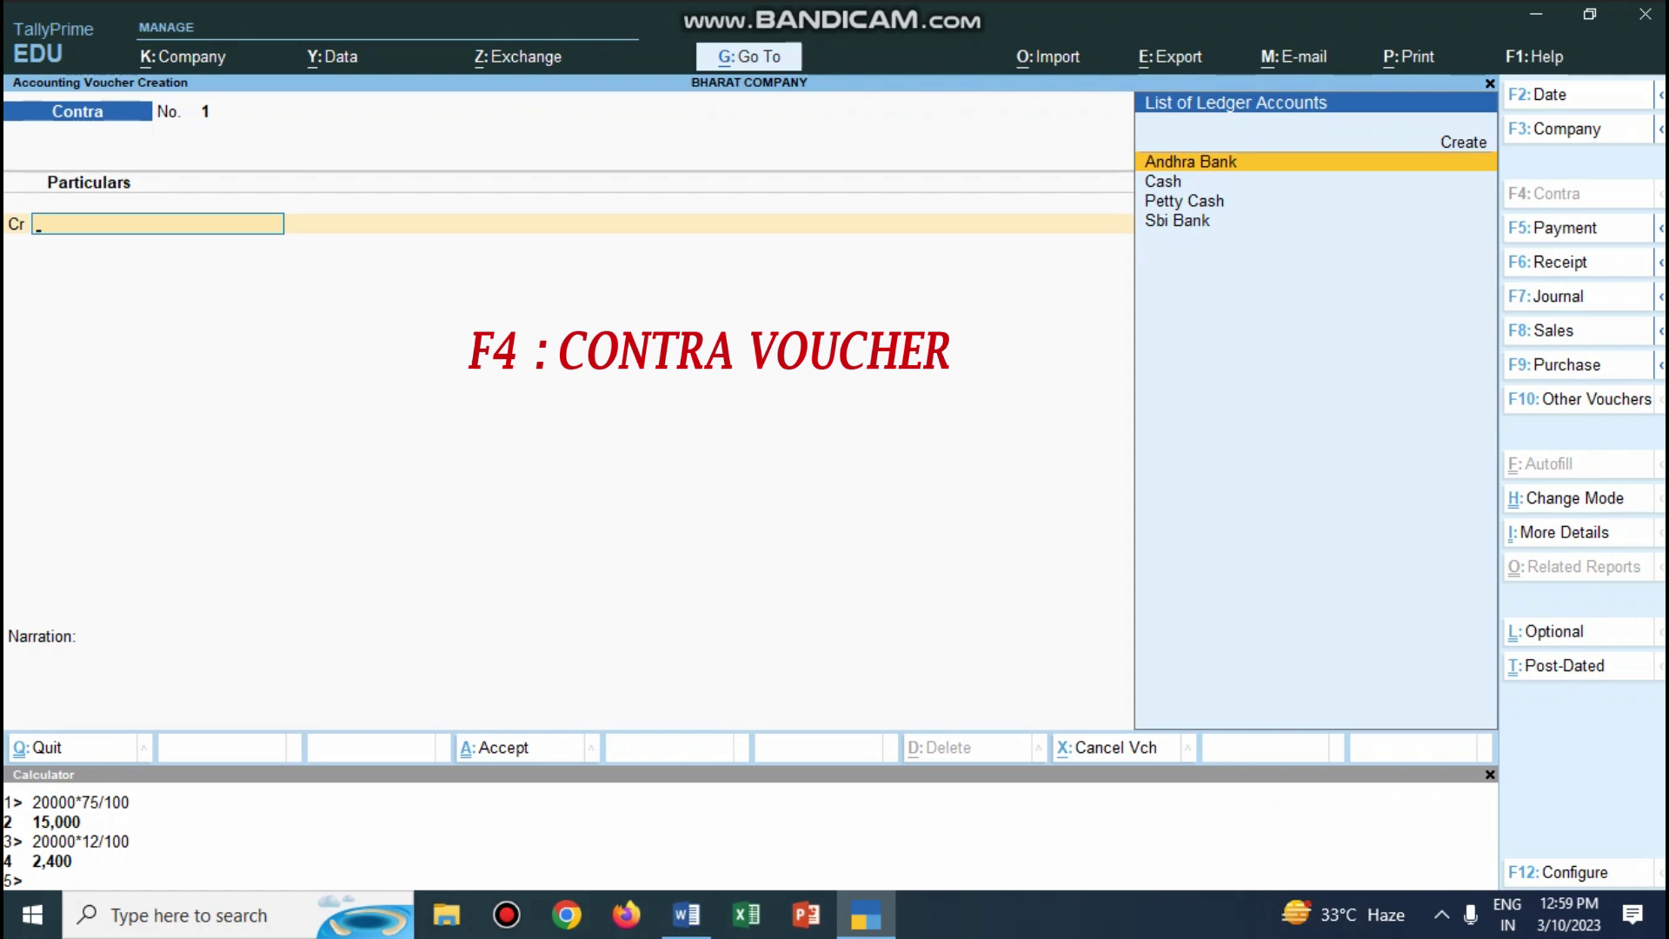
key("Down")
key("Return")
type("7")
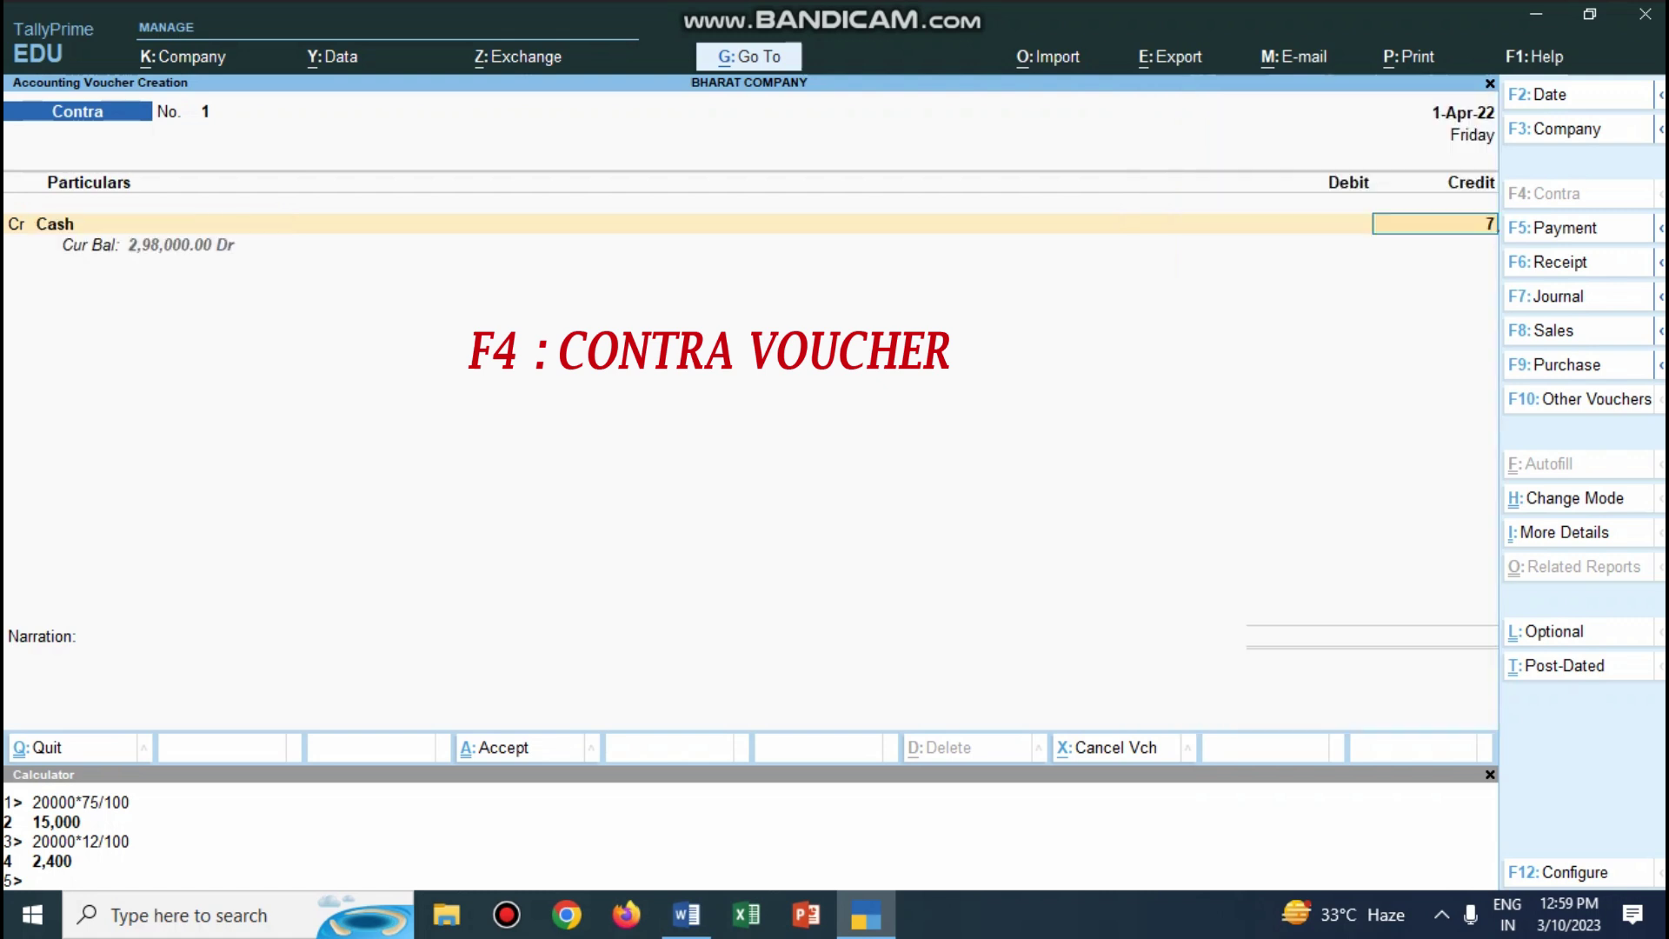
type("5000")
key("Return")
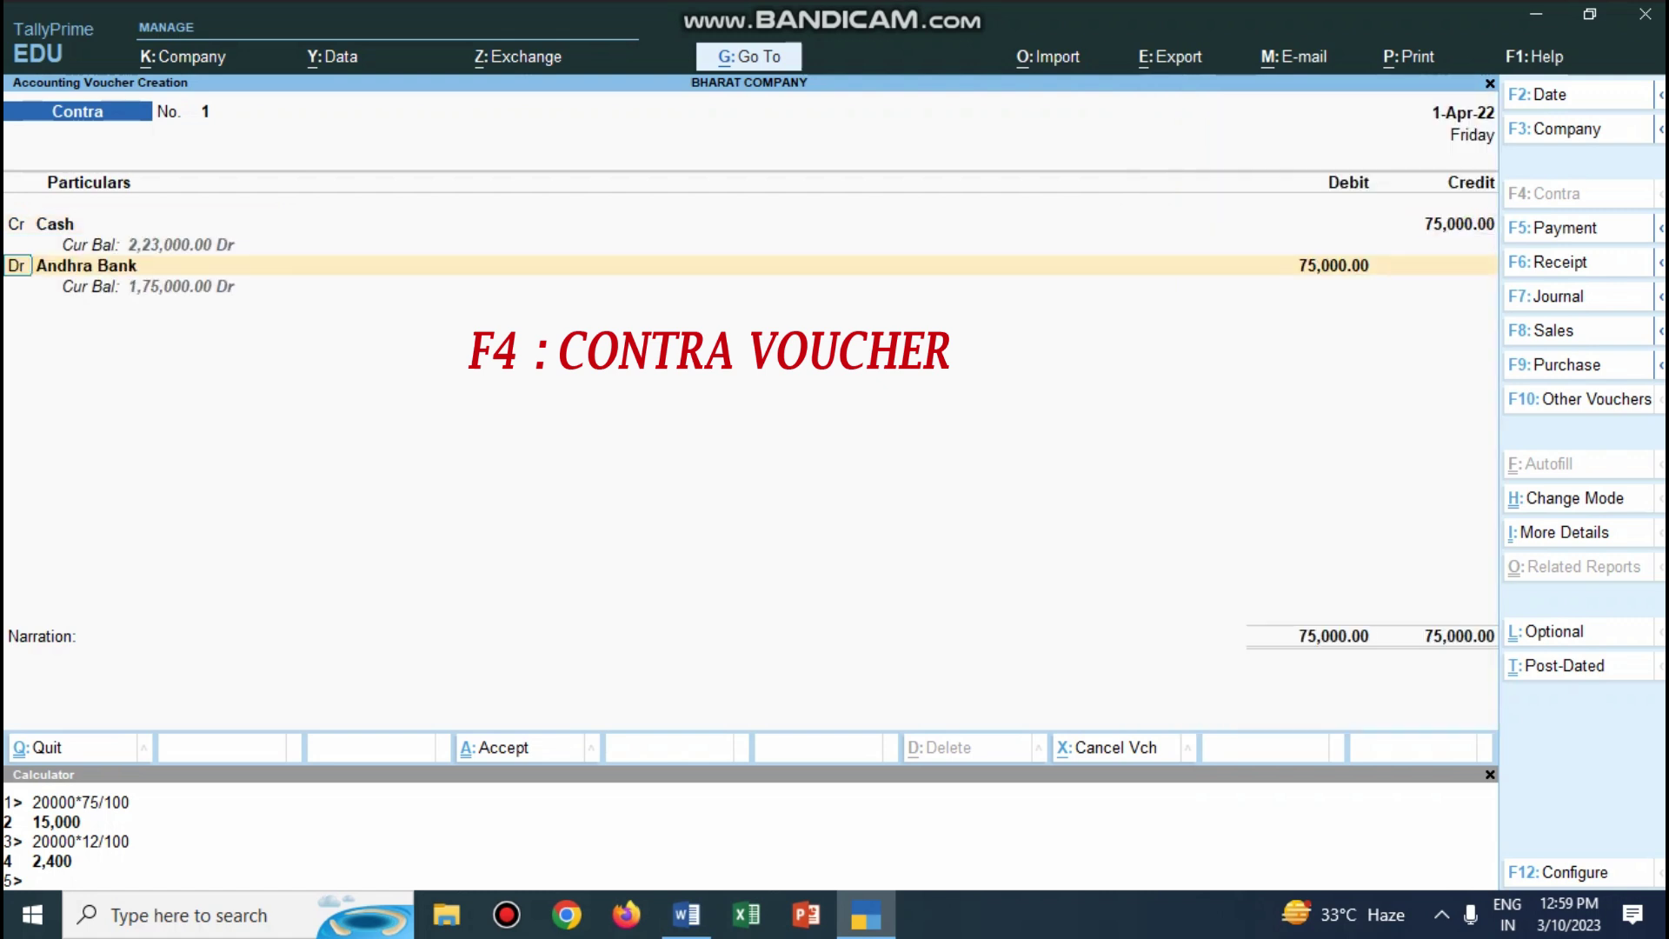
Set Sbi Bank as the debit ledger of the contra voucher, replacing Andhra Bank.
key("Down")
key("Down")
key("Down")
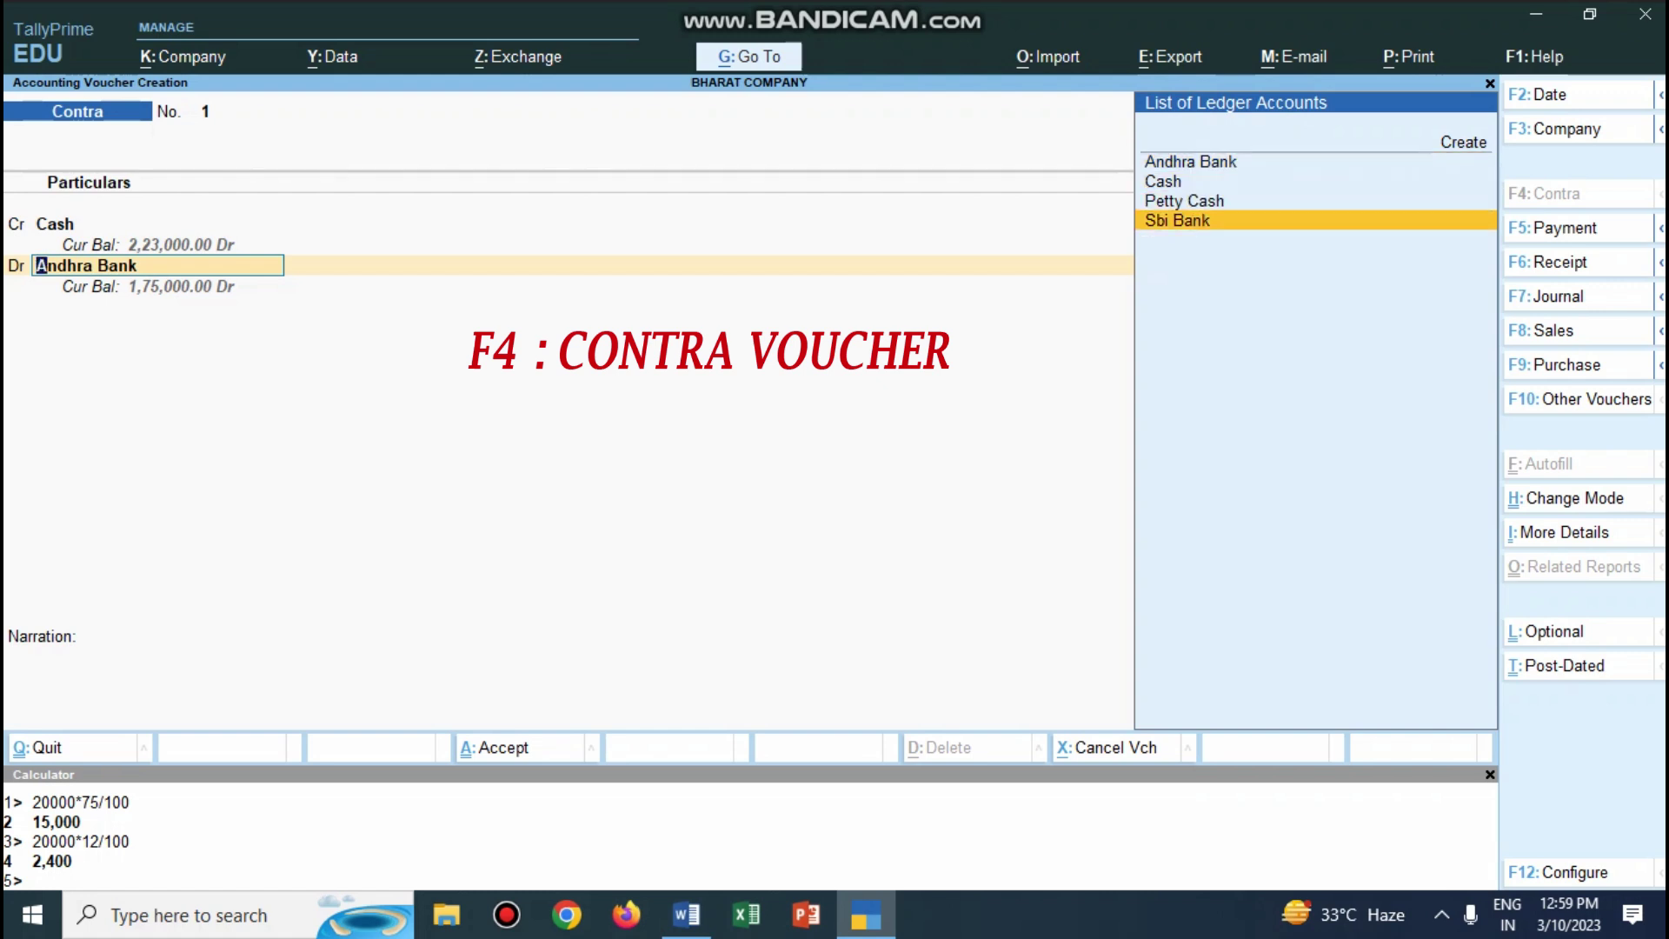
key("Return")
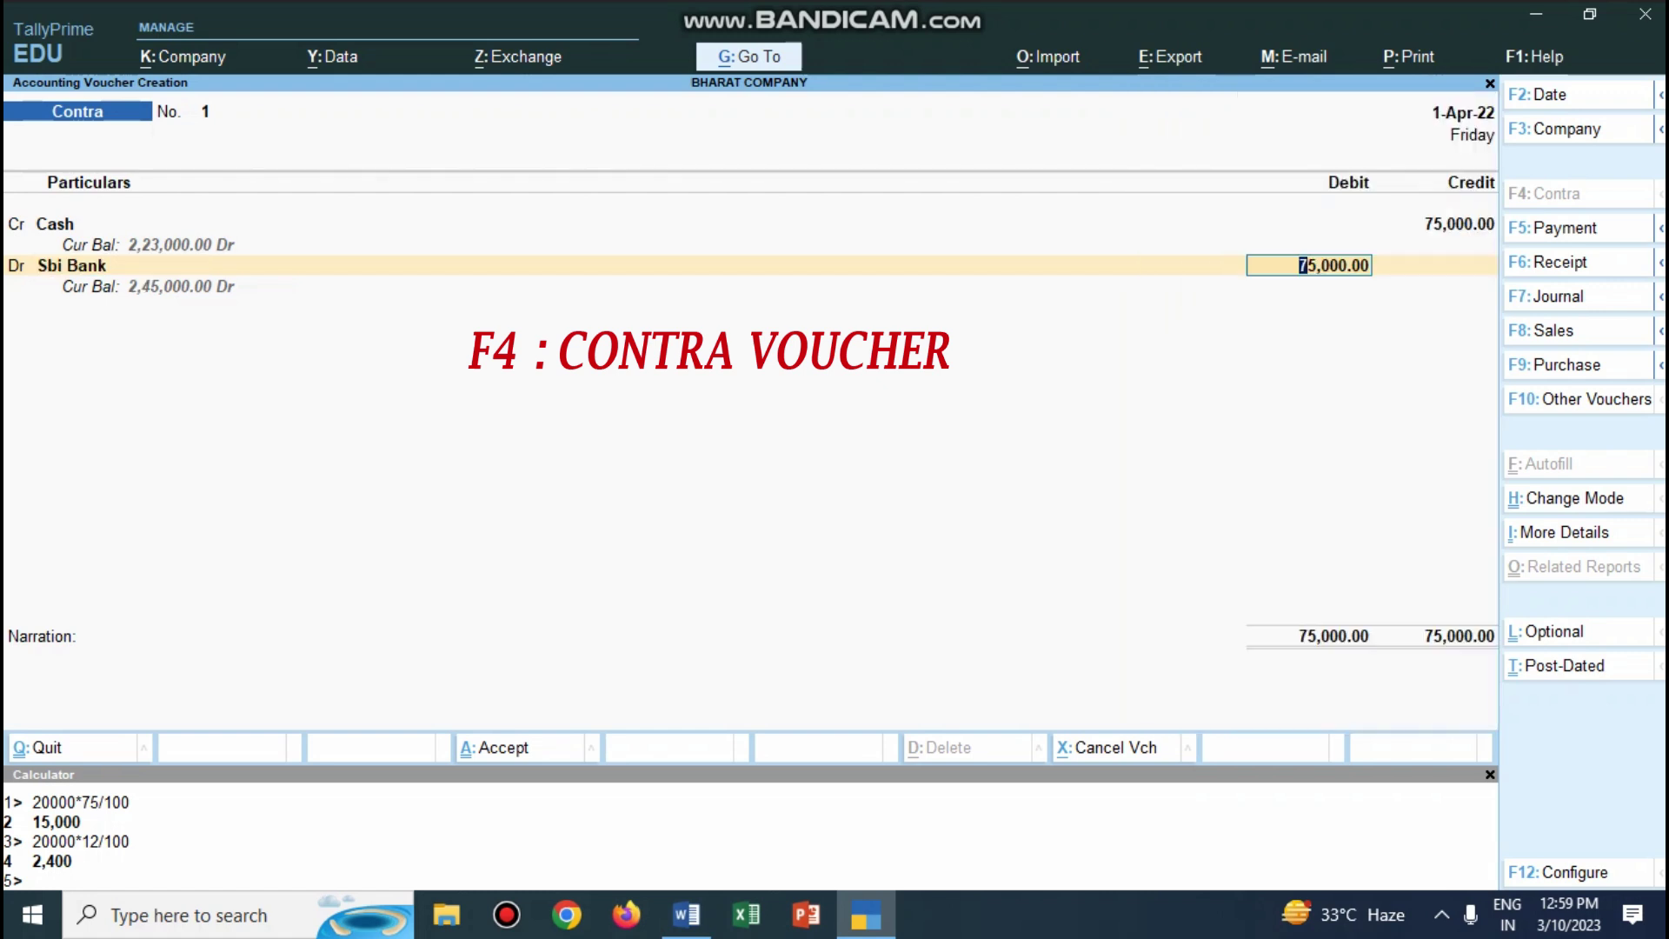
Accept the 75,000 debit and enter 150 notes of 500 in the Sbi Bank cash denominations.
key("Return")
left_click(694, 330)
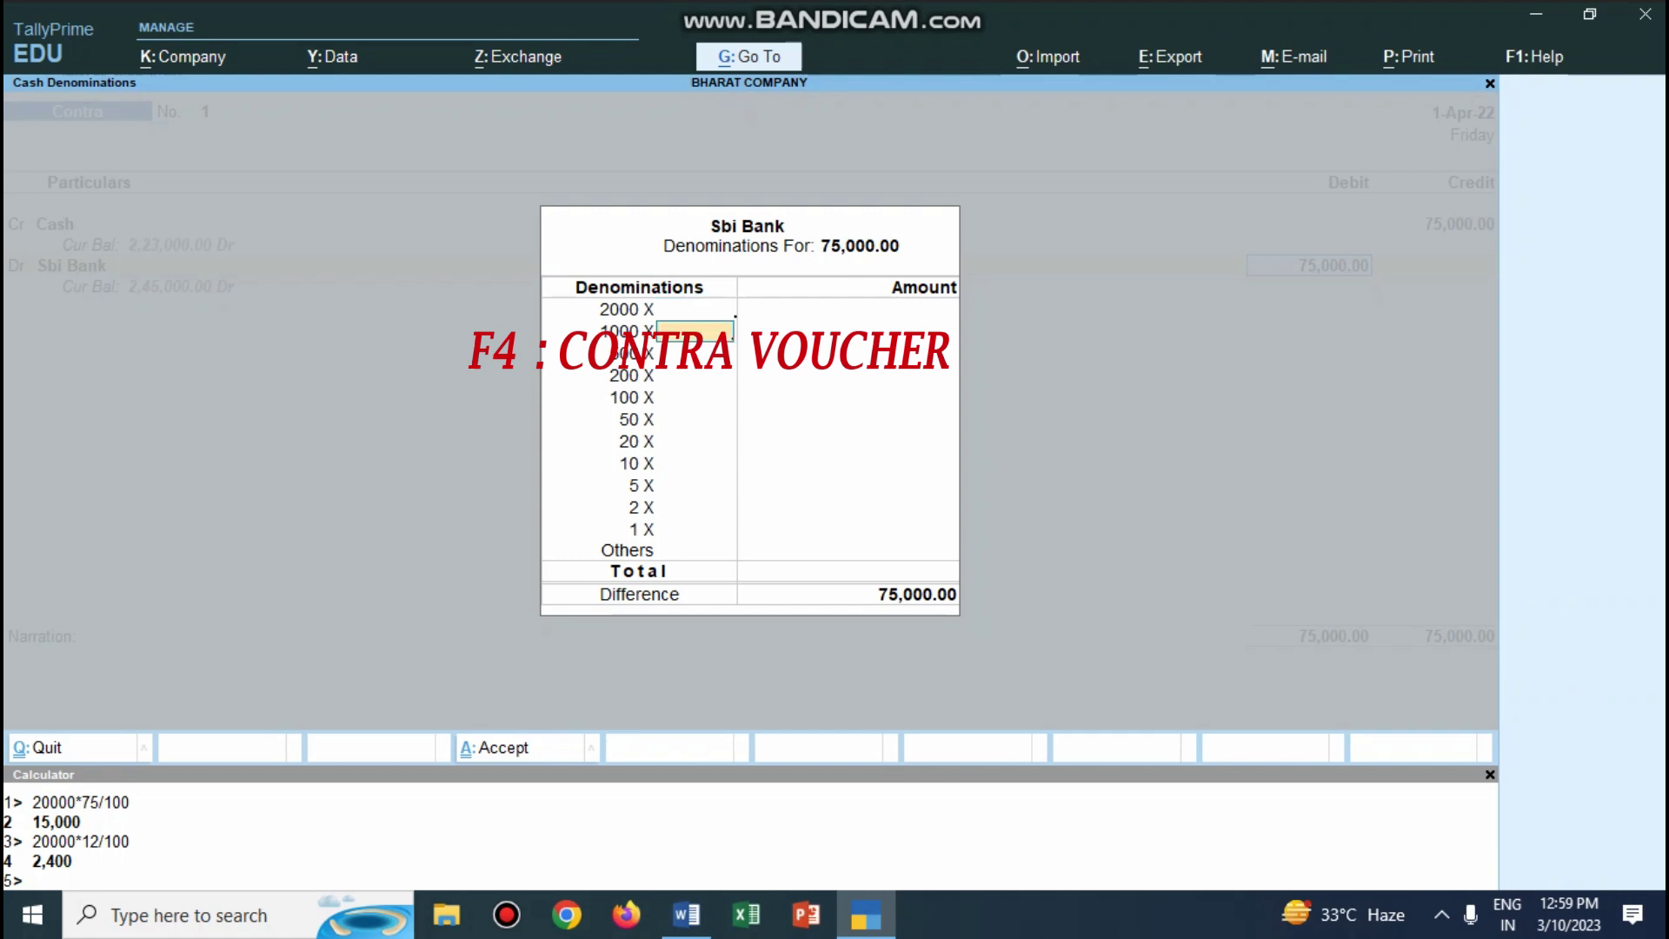
left_click(694, 352)
left_click(878, 570)
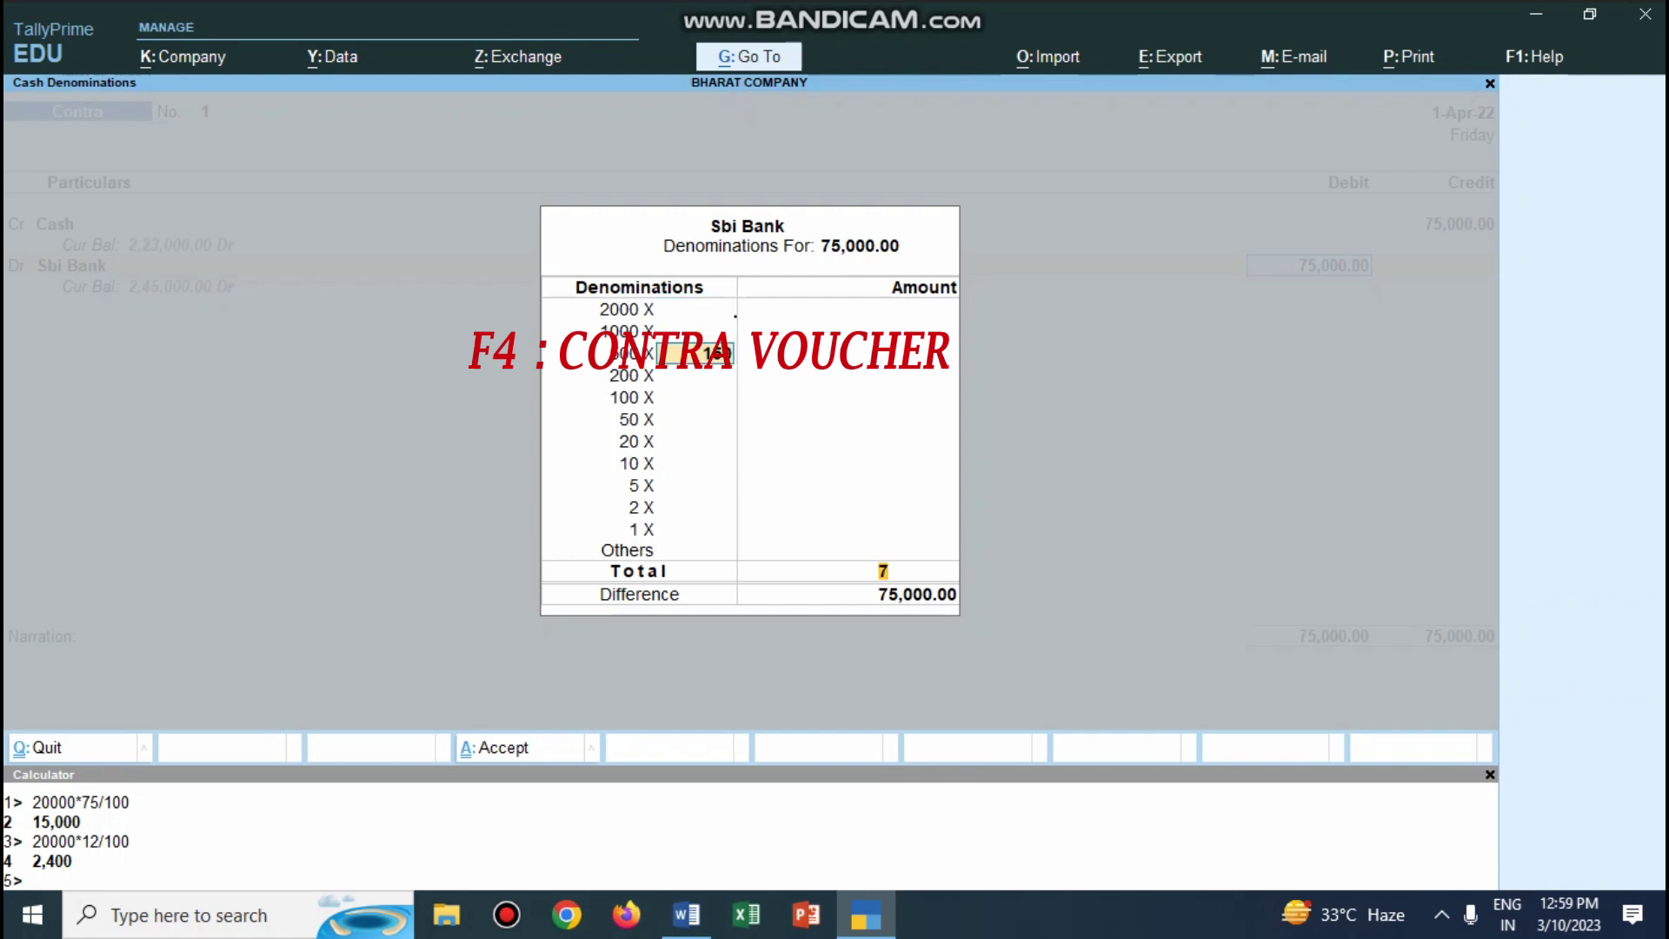
key("Return")
Enter the narration "beig cash deposited" and save the contra voucher.
type("bei")
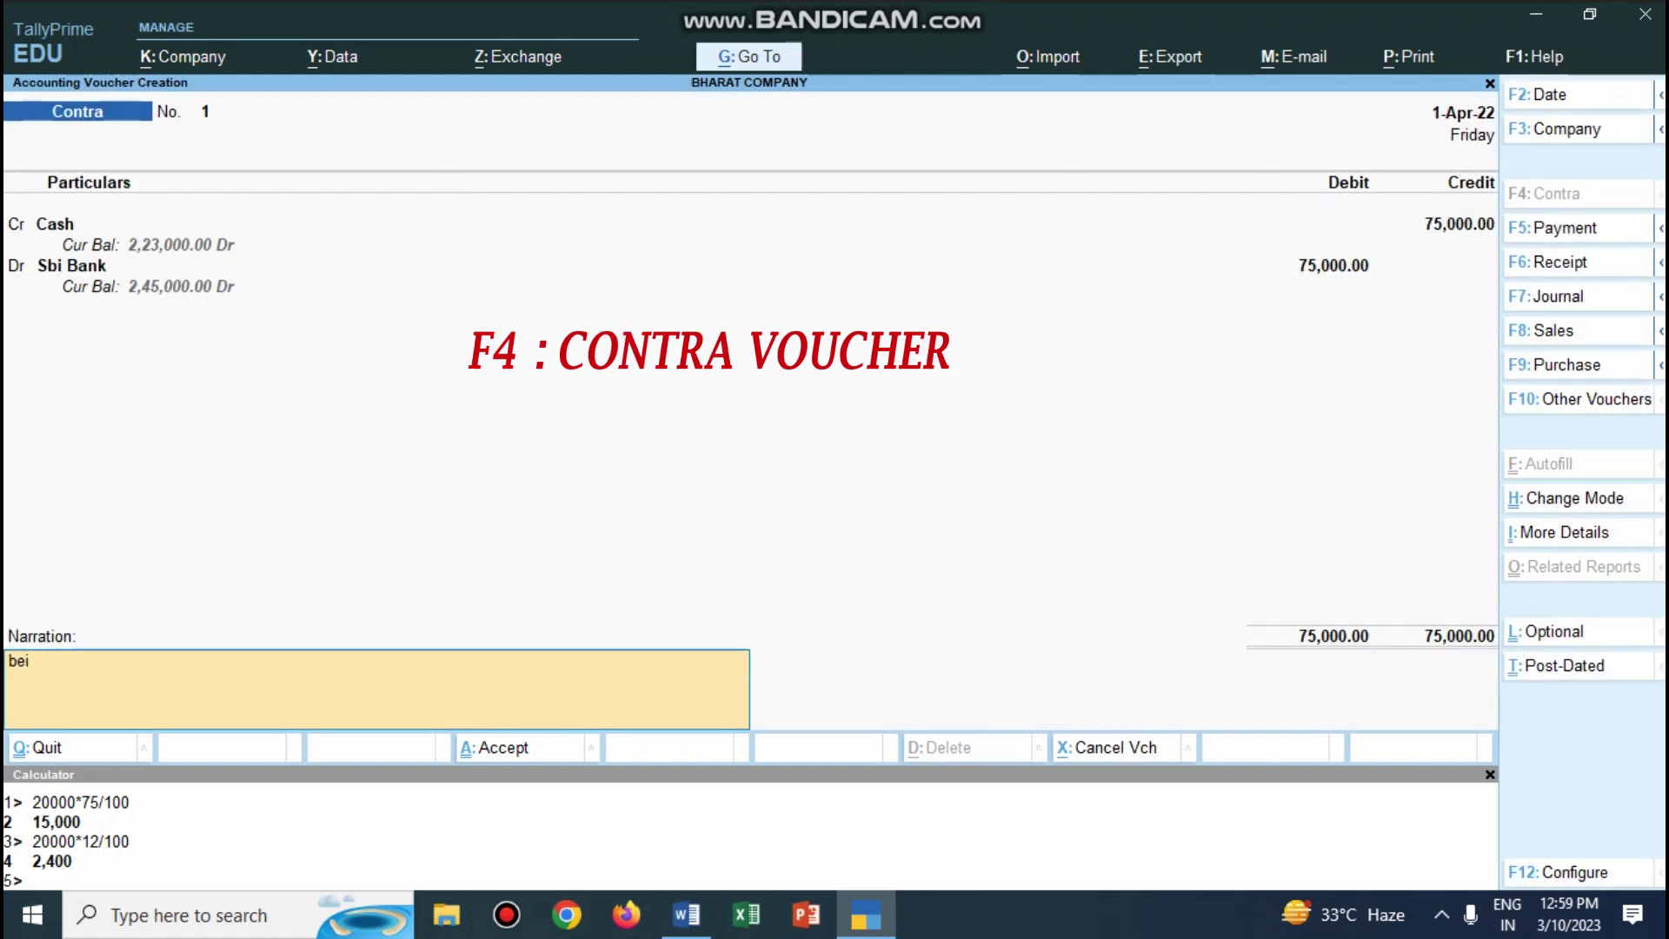
type("g cash deposited")
key("Return")
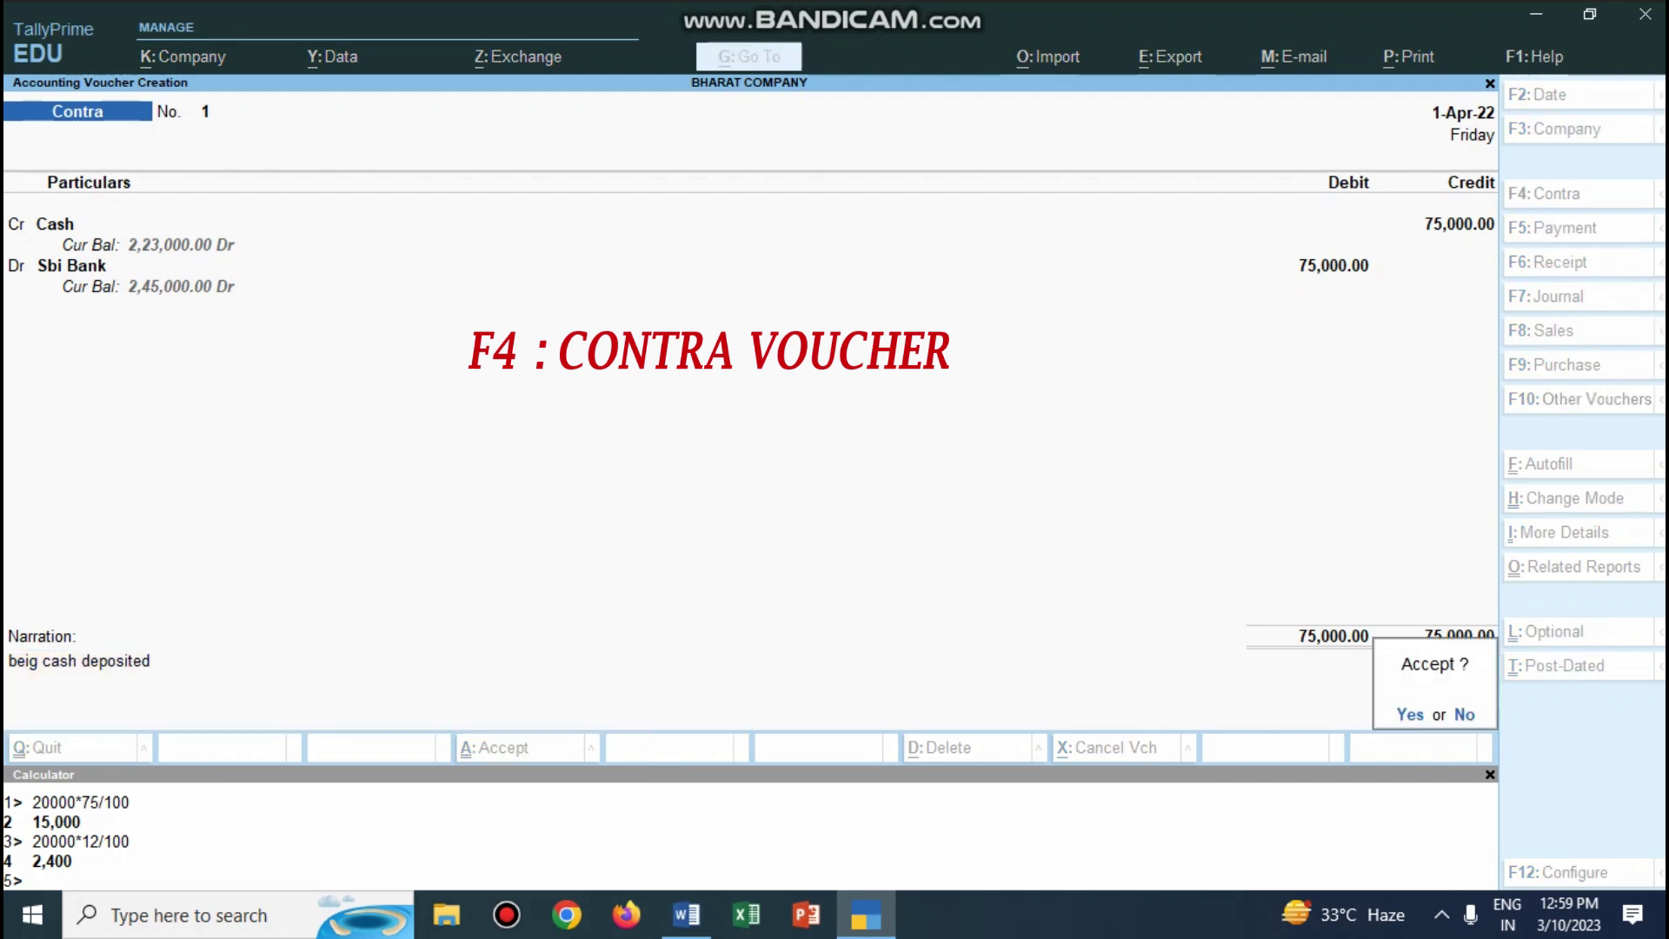
key("Return")
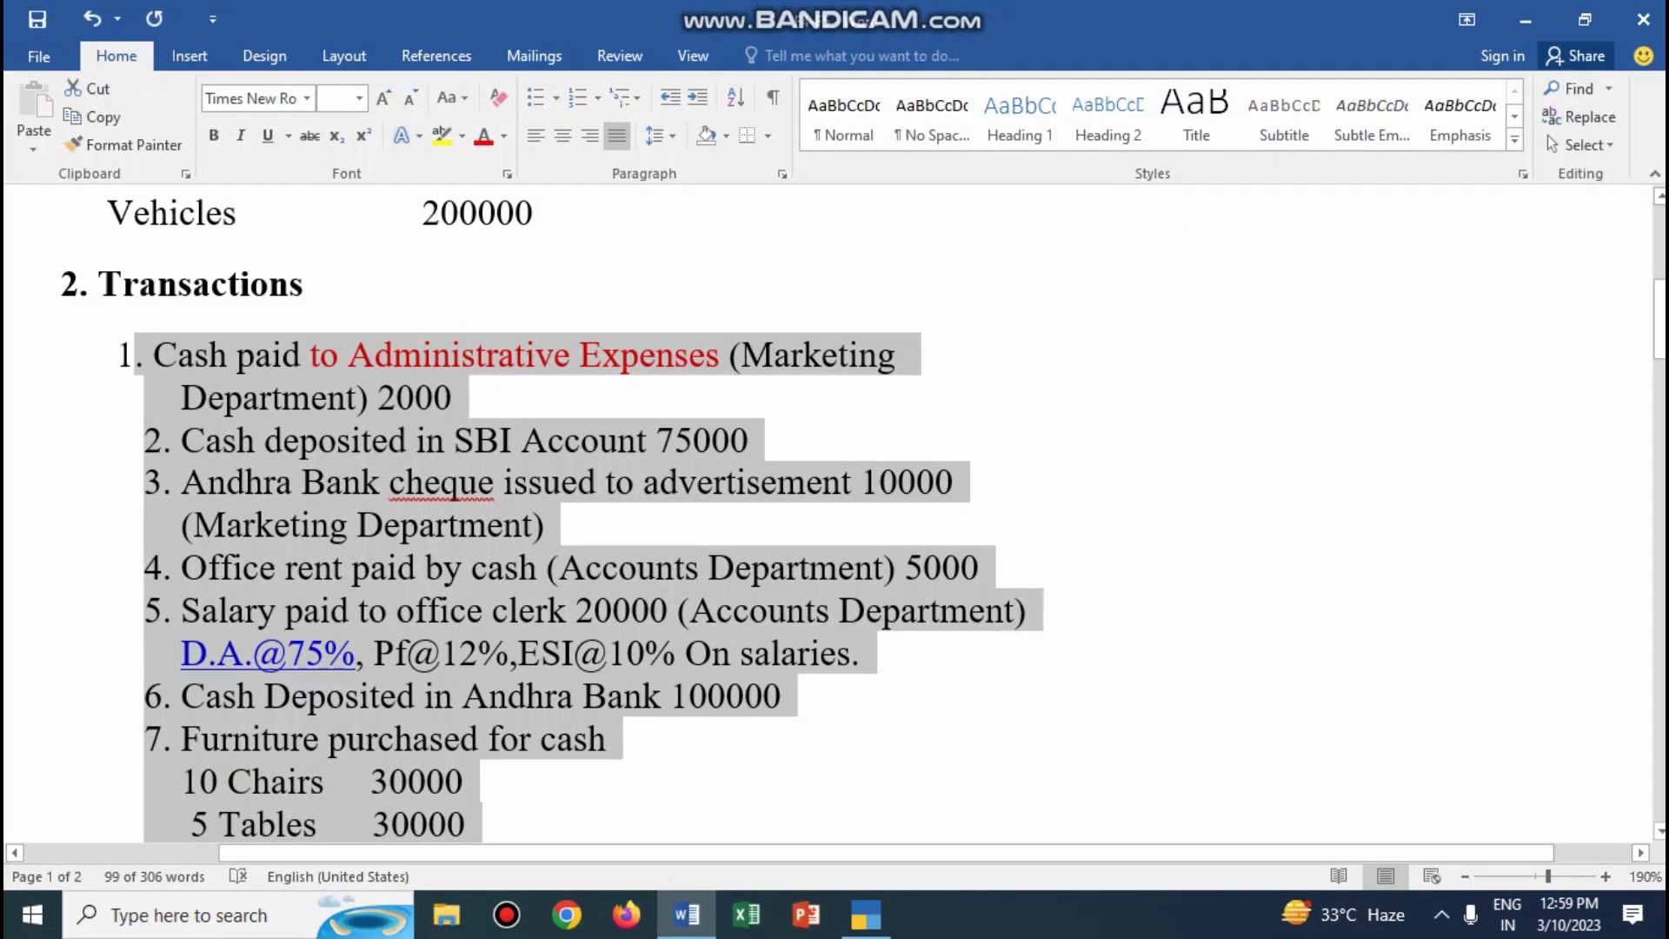
Mark "advertiseme" in red in the Word document's third transaction and return to TallyPrime.
left_click(181, 482)
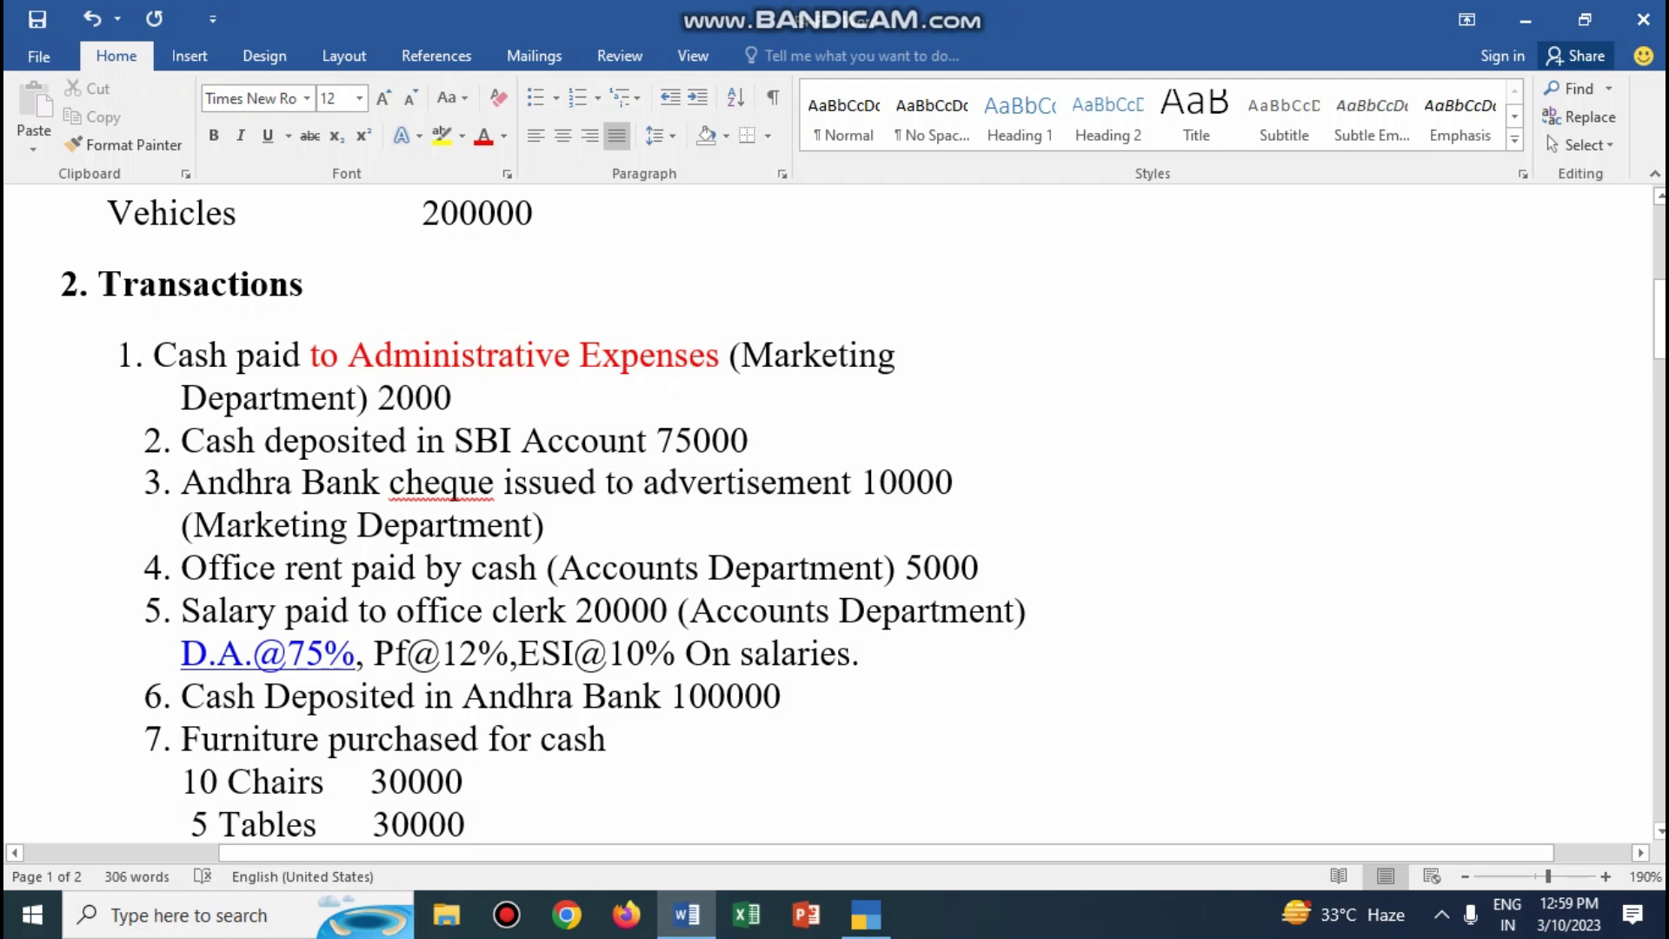
left_click(644, 481)
left_click_drag(644, 481, 821, 481)
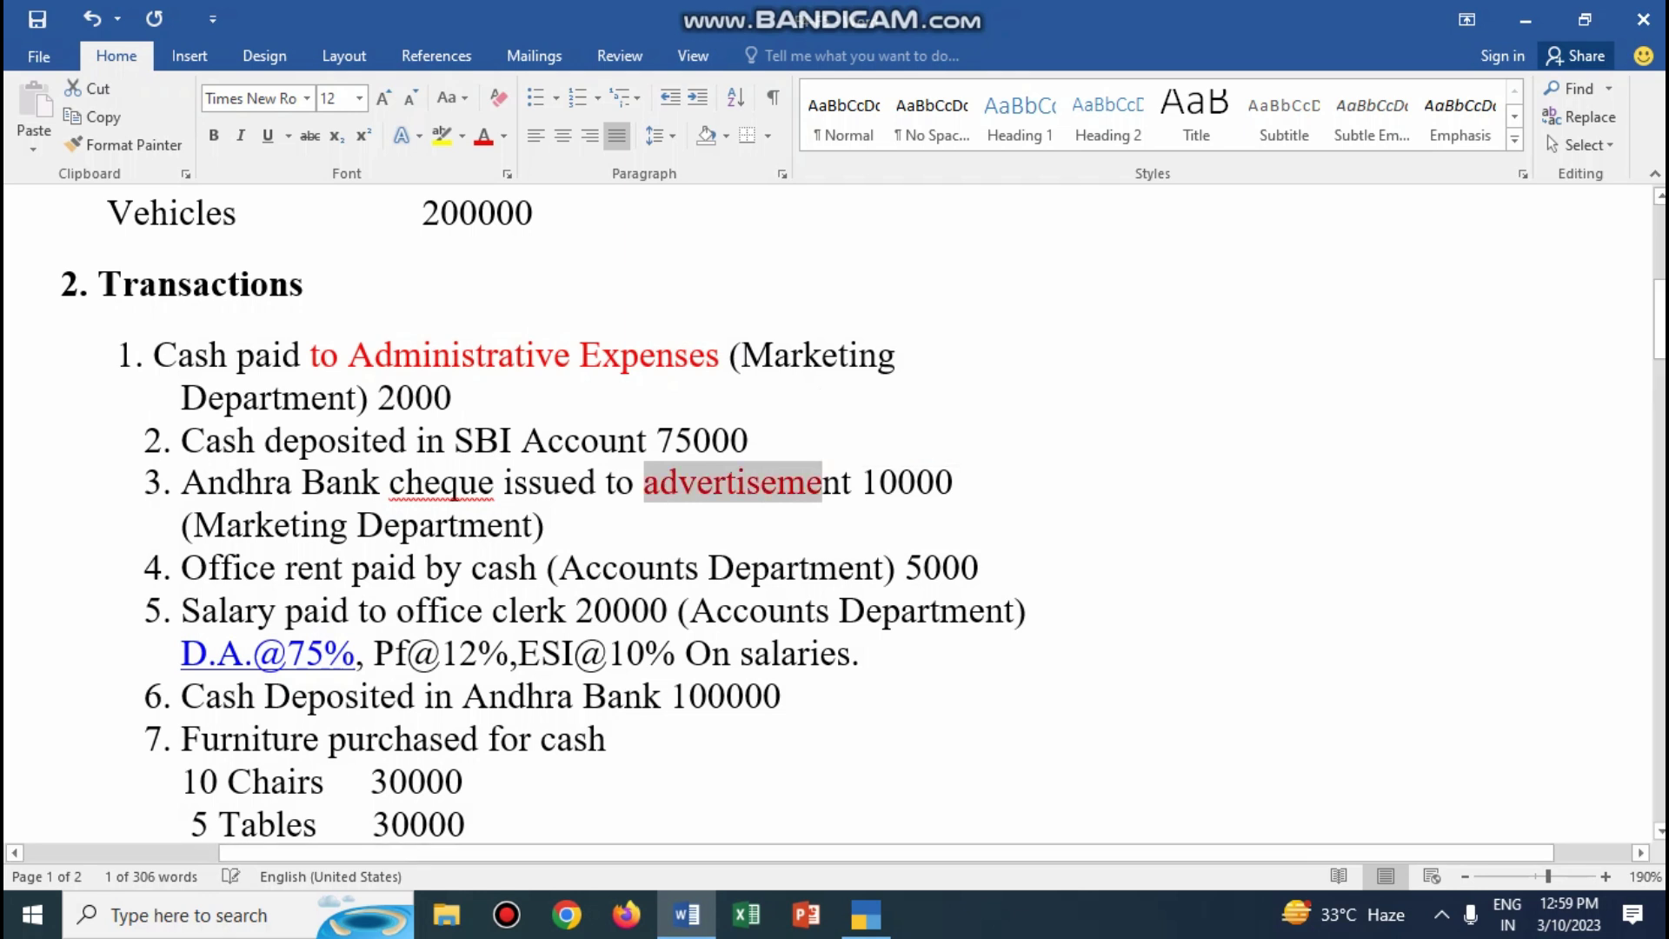
left_click(687, 915)
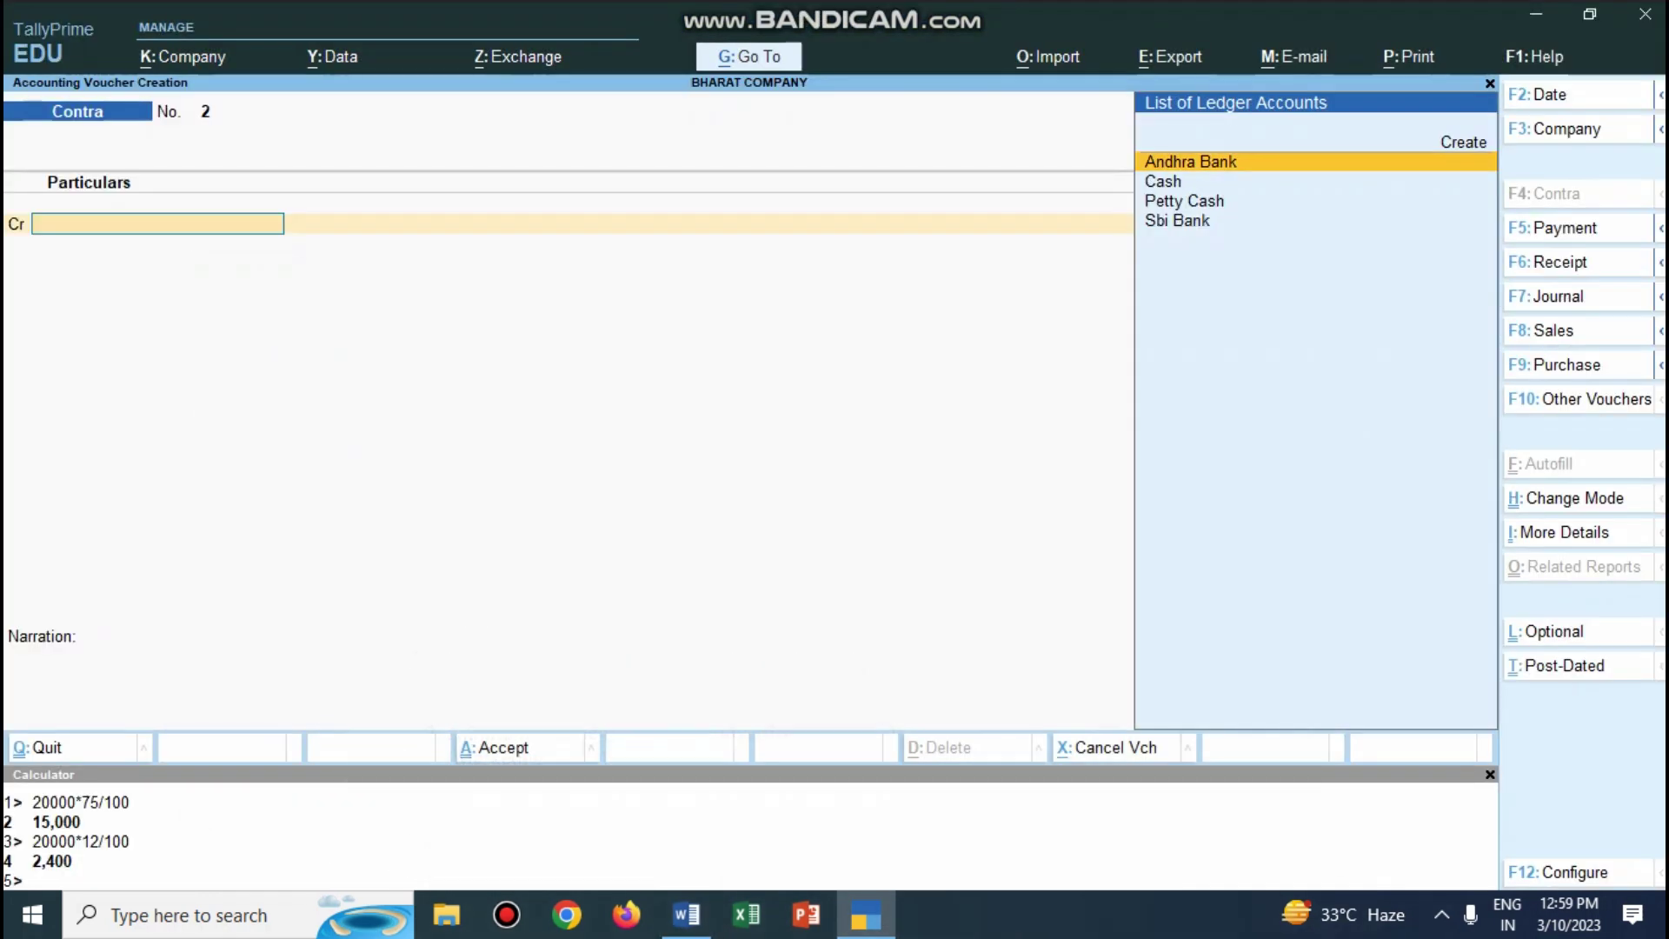
Start a payment voucher and debit the Advtrisement ledger with 10000.
key("F5")
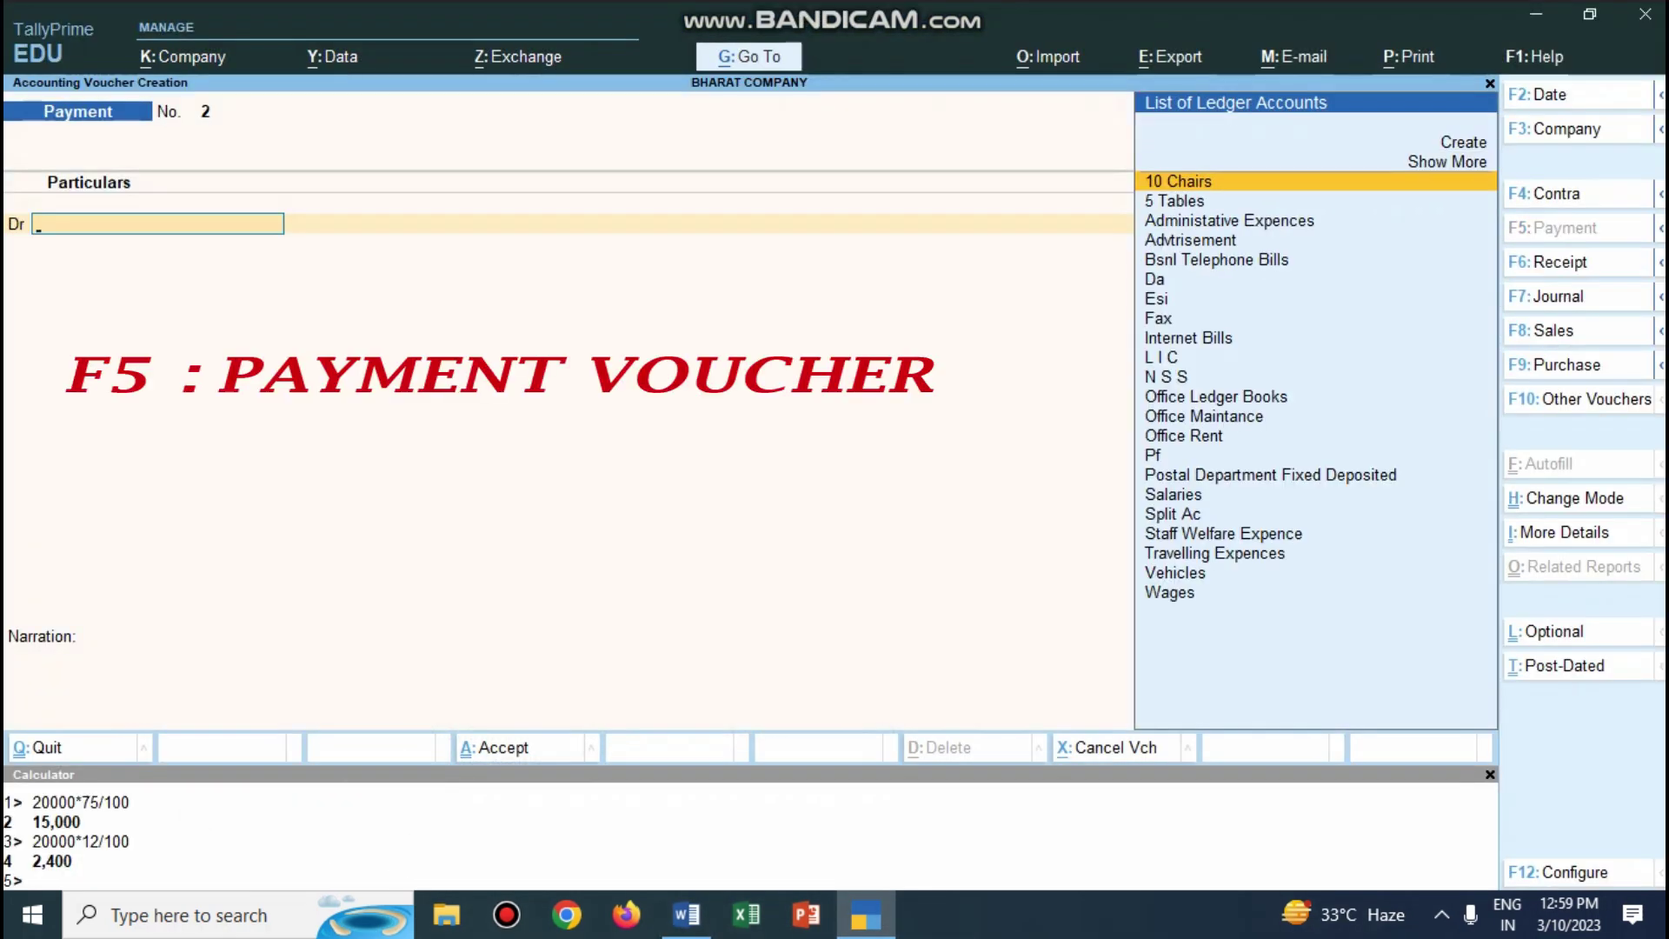
left_click(1190, 240)
key("Return")
type("10,000")
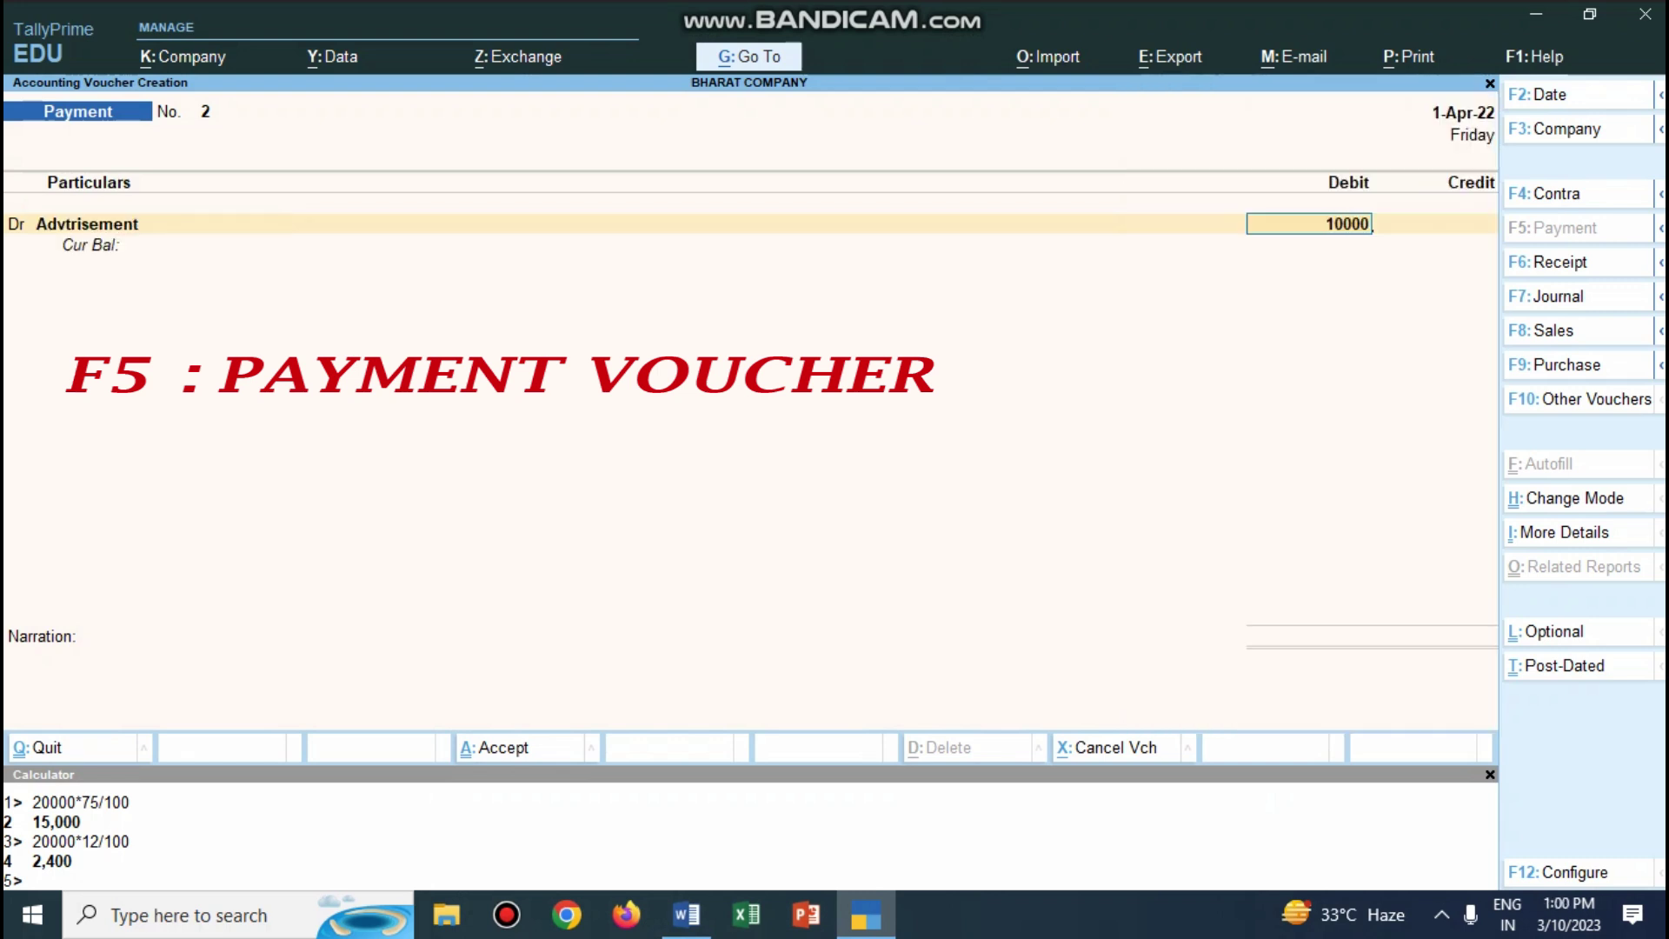
key("Return")
Allocate the 10,000 advertisement expense to the Marketing Department cost centre and credit Andhra Bank with the same amount.
key("Return")
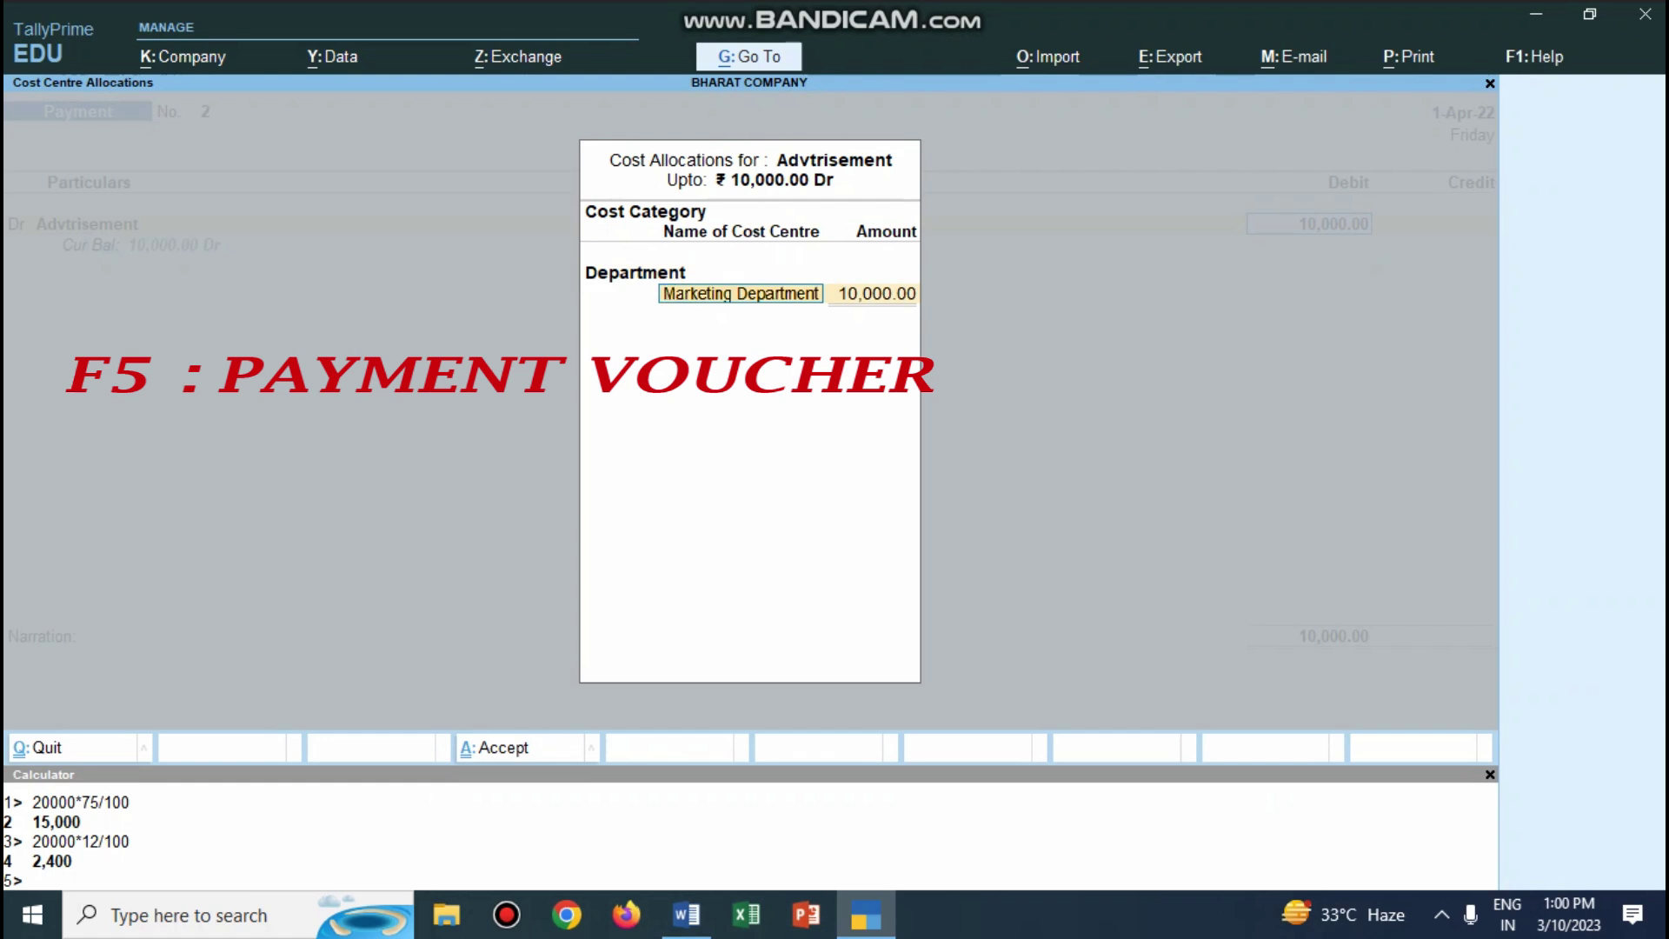
key("Return")
key("Return")
key("Return")
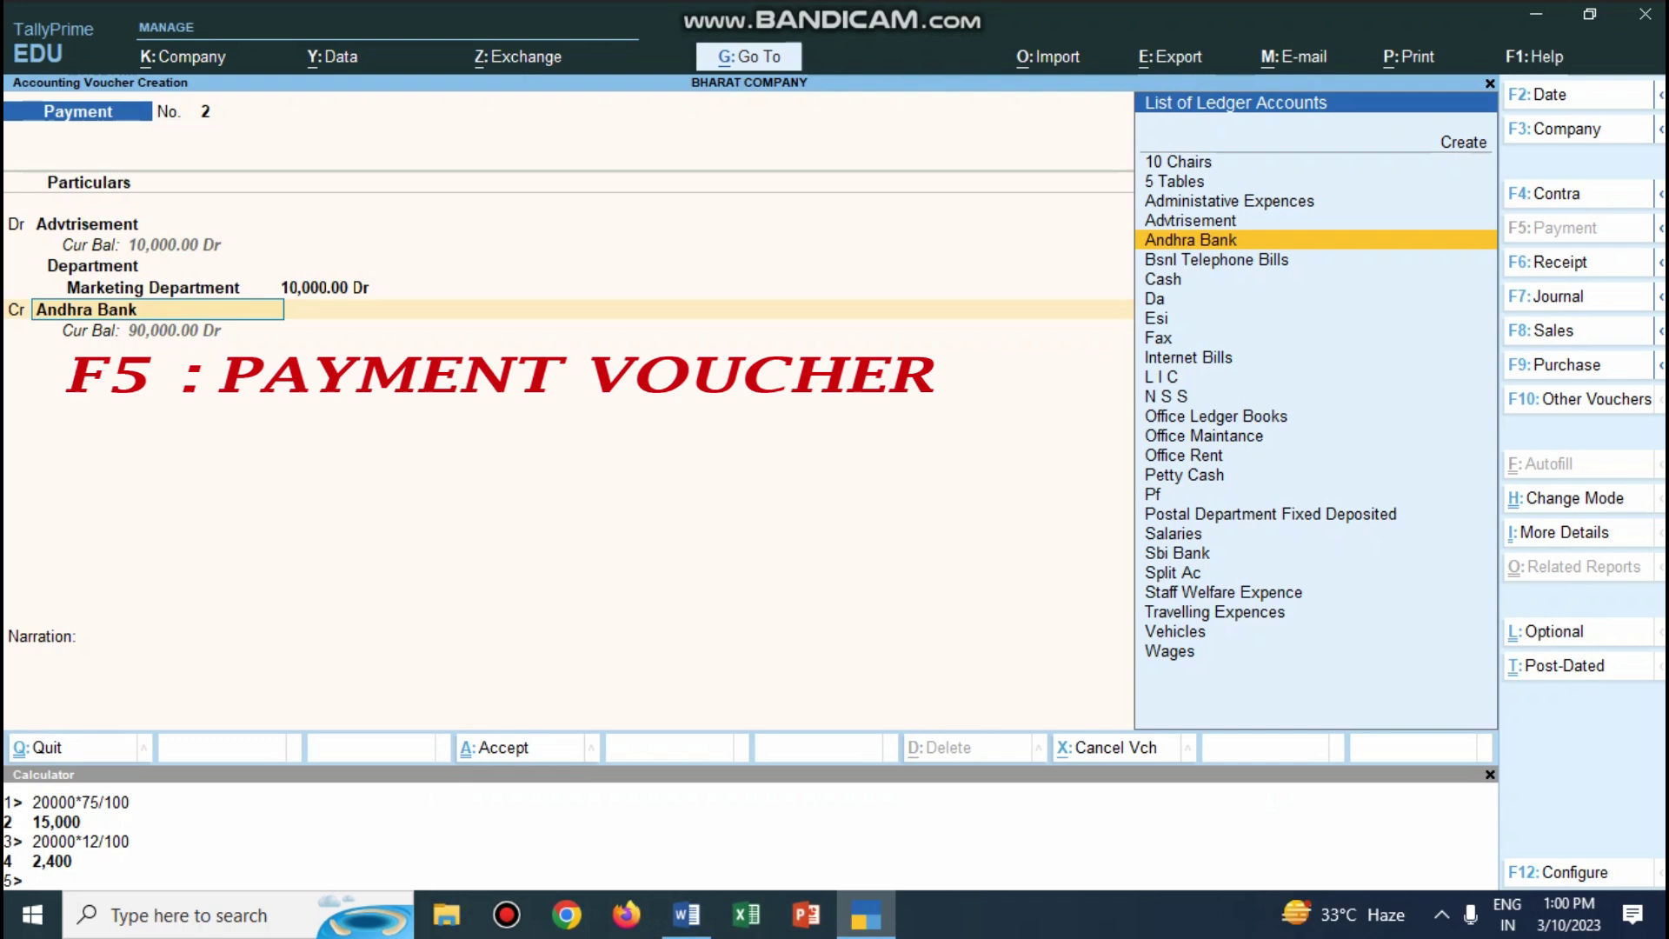
key("Return")
key("Return")
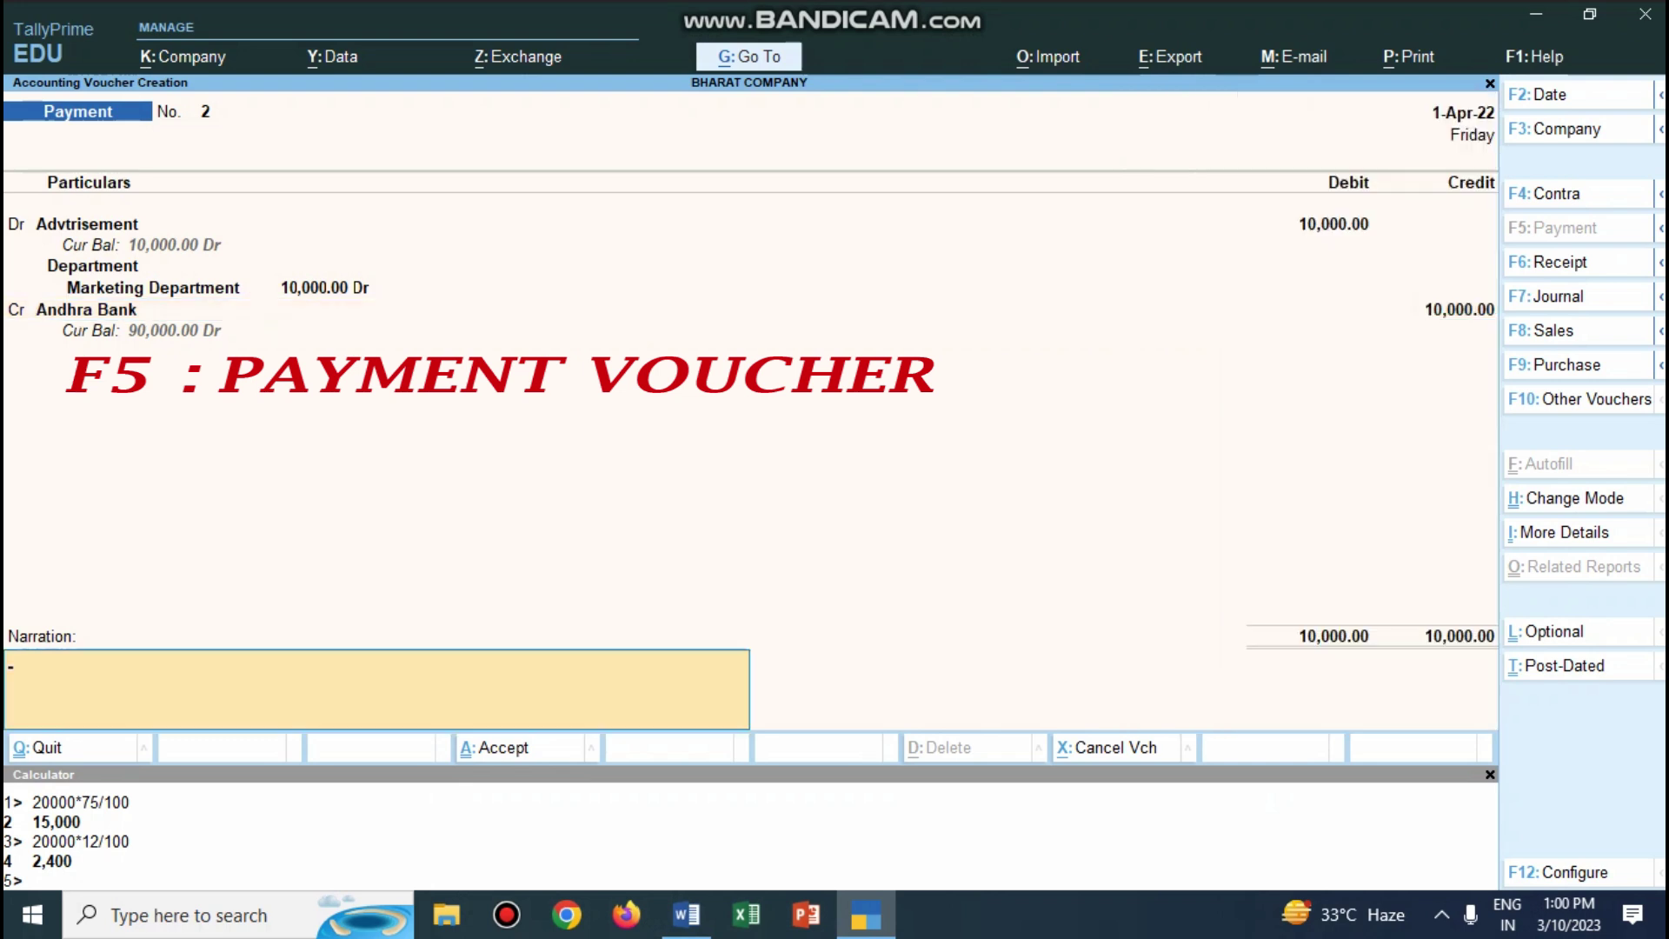
Enter the narration "being expences paid by cheque" and save the payment voucher.
type("being expences pai")
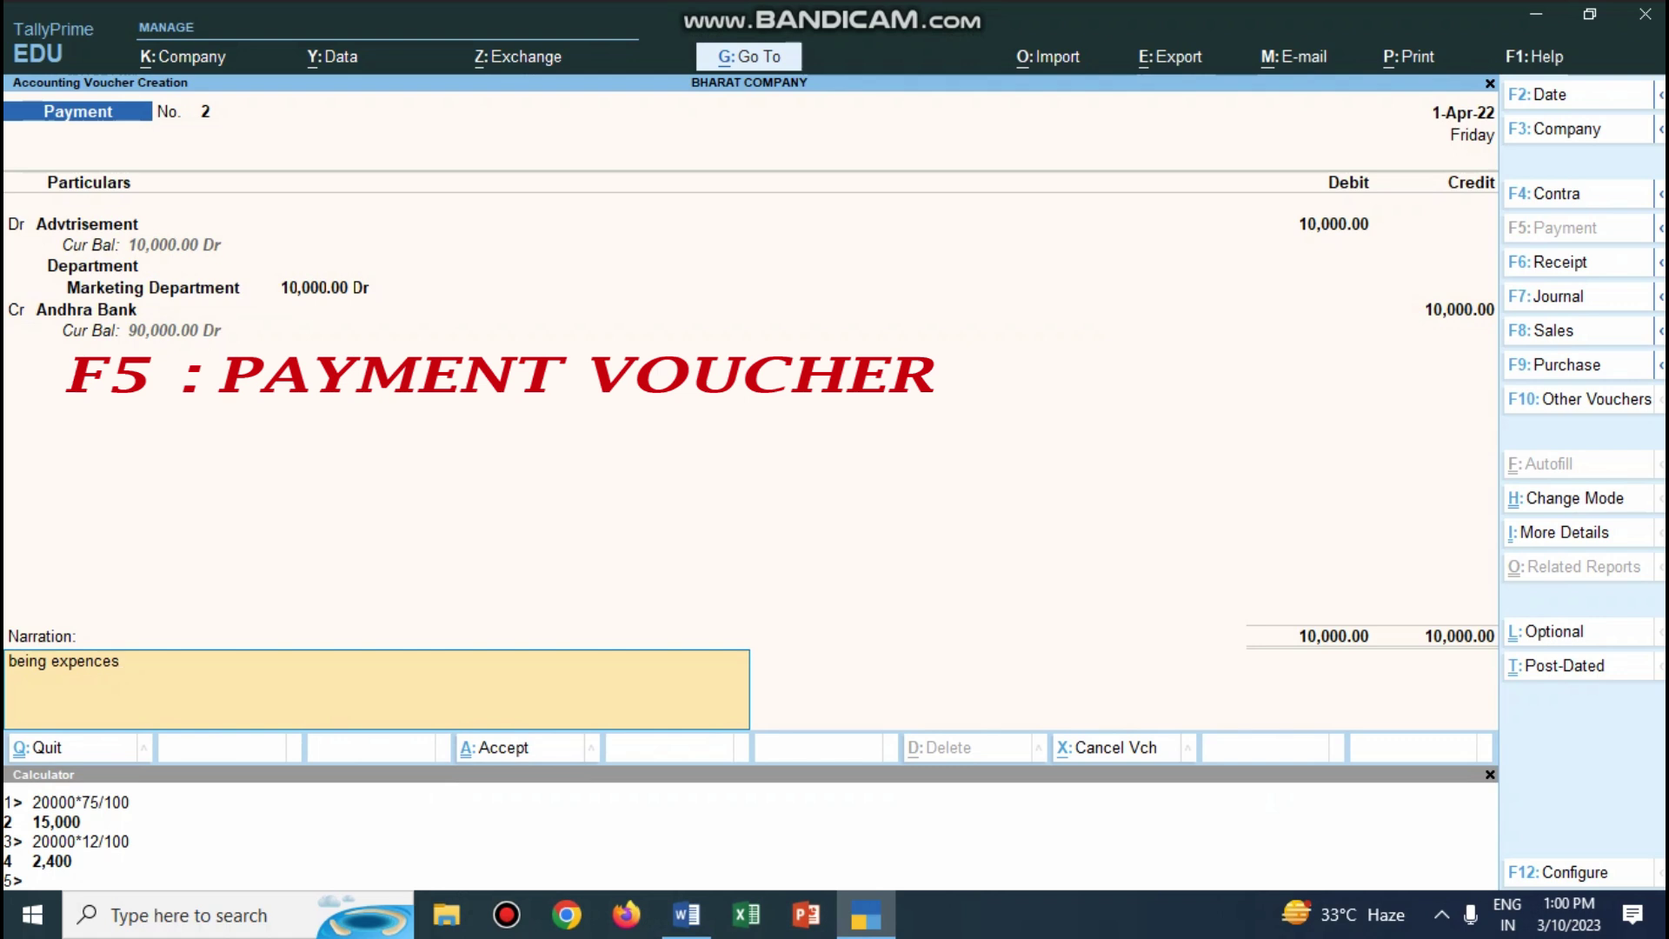
type("d by c")
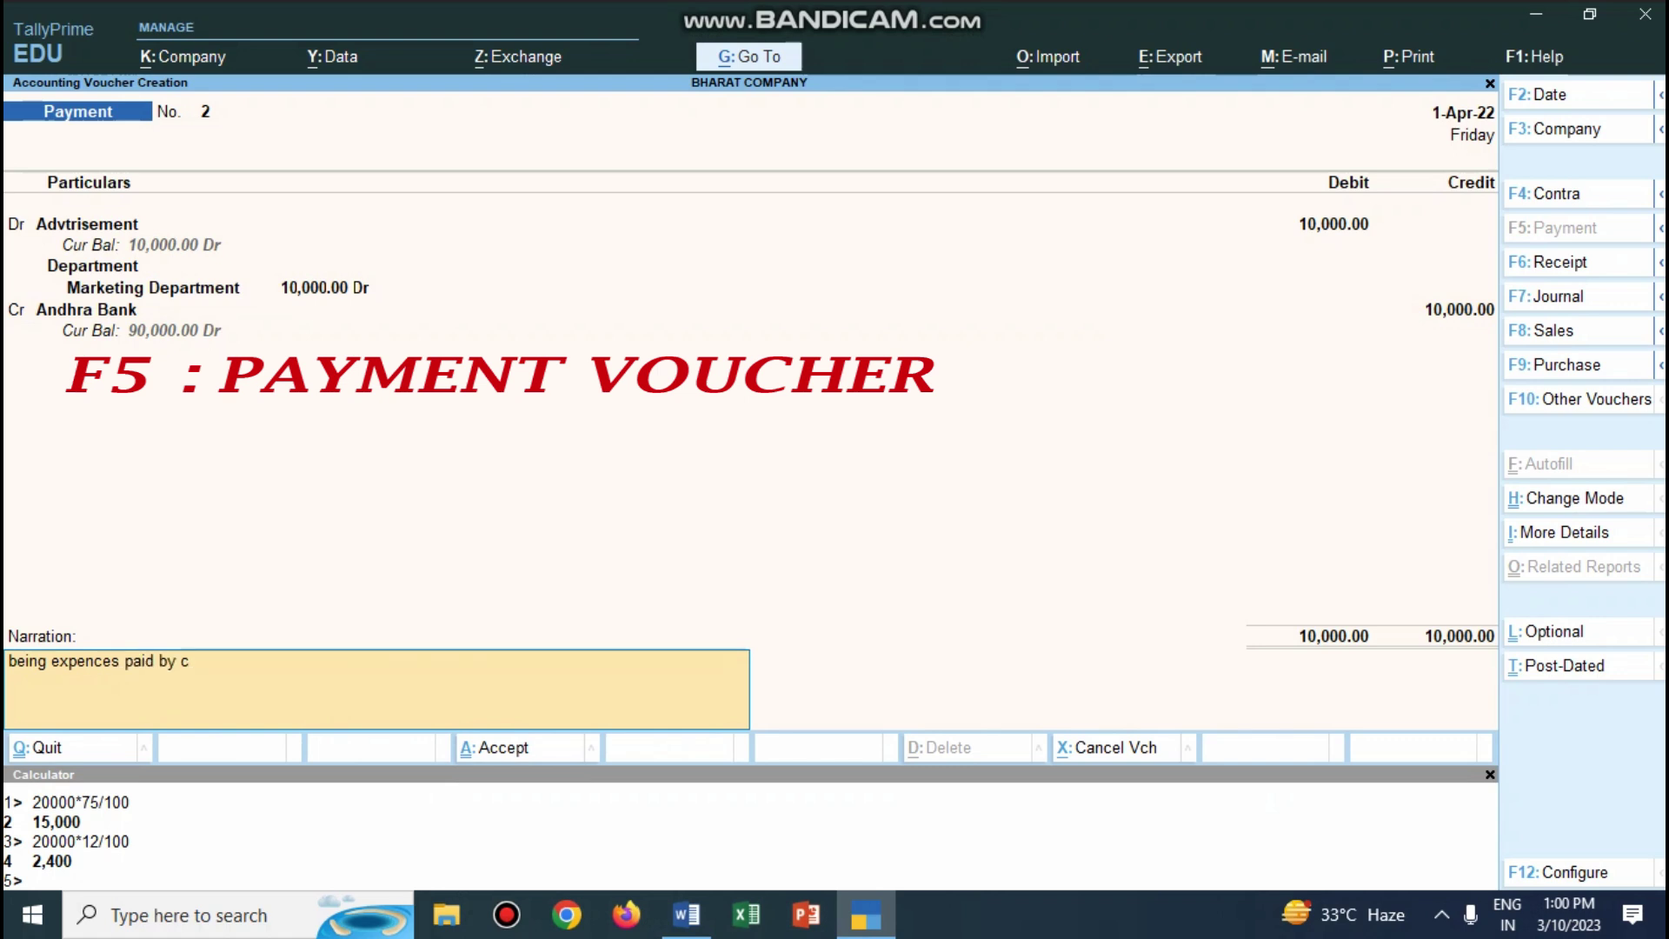
type("heque")
key("Return")
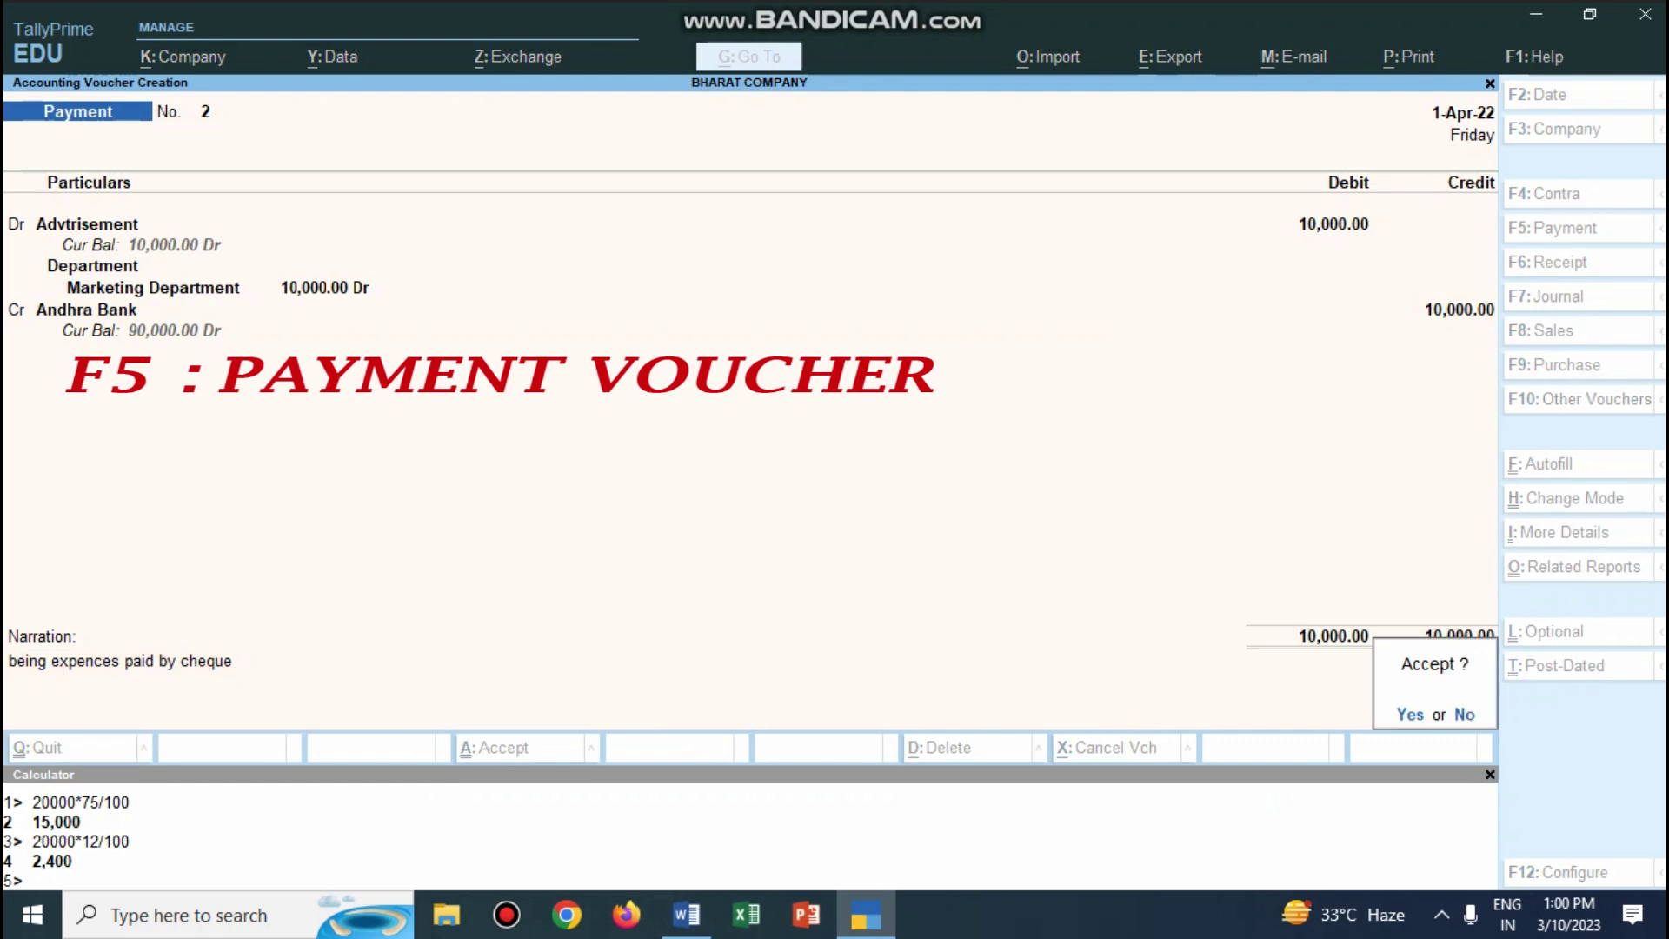
key("Return")
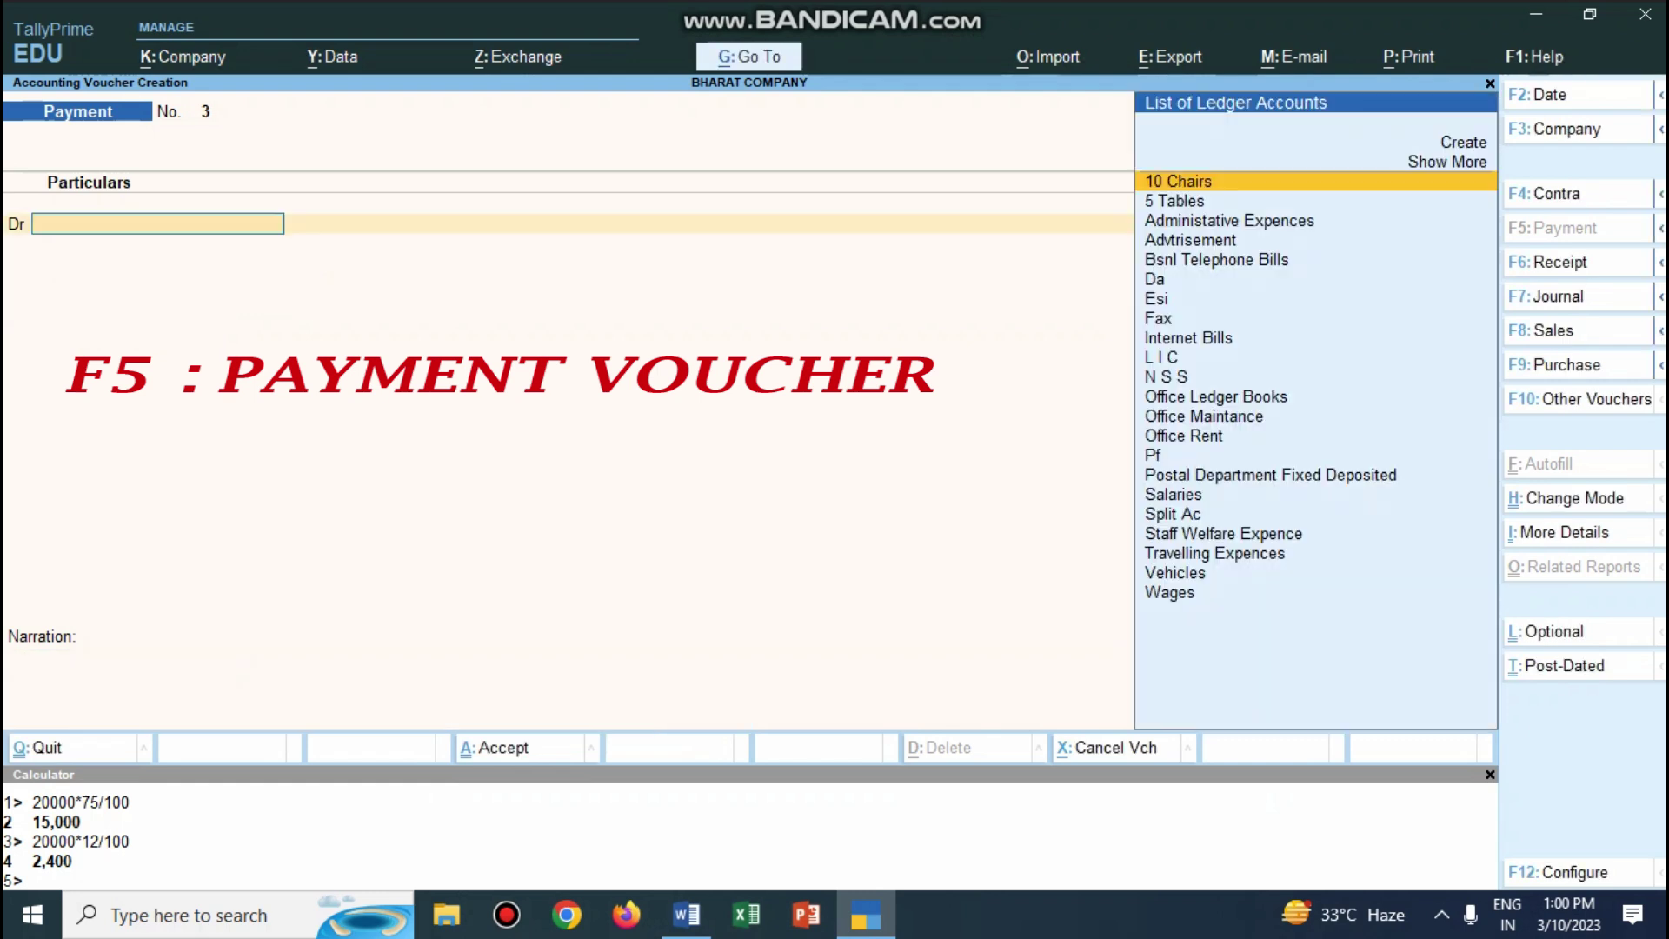
Check the fourth transaction, office rent paid by cash, in the Word document and return to TallyPrime.
key("alt+Tab")
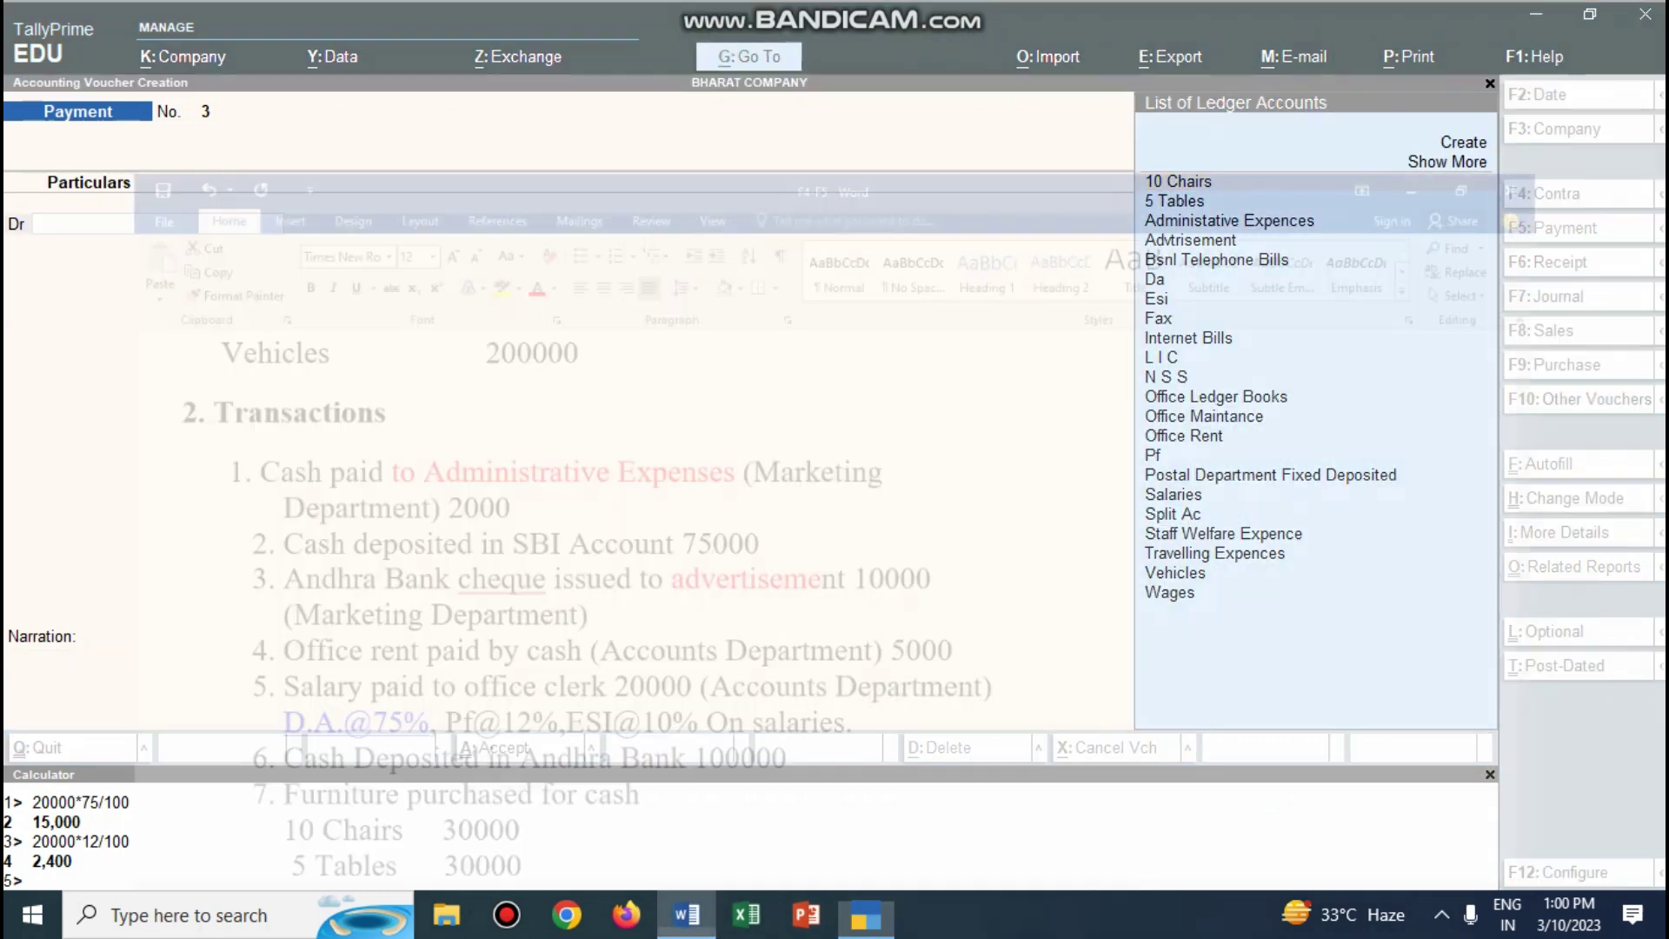
left_click_drag(182, 569, 470, 569)
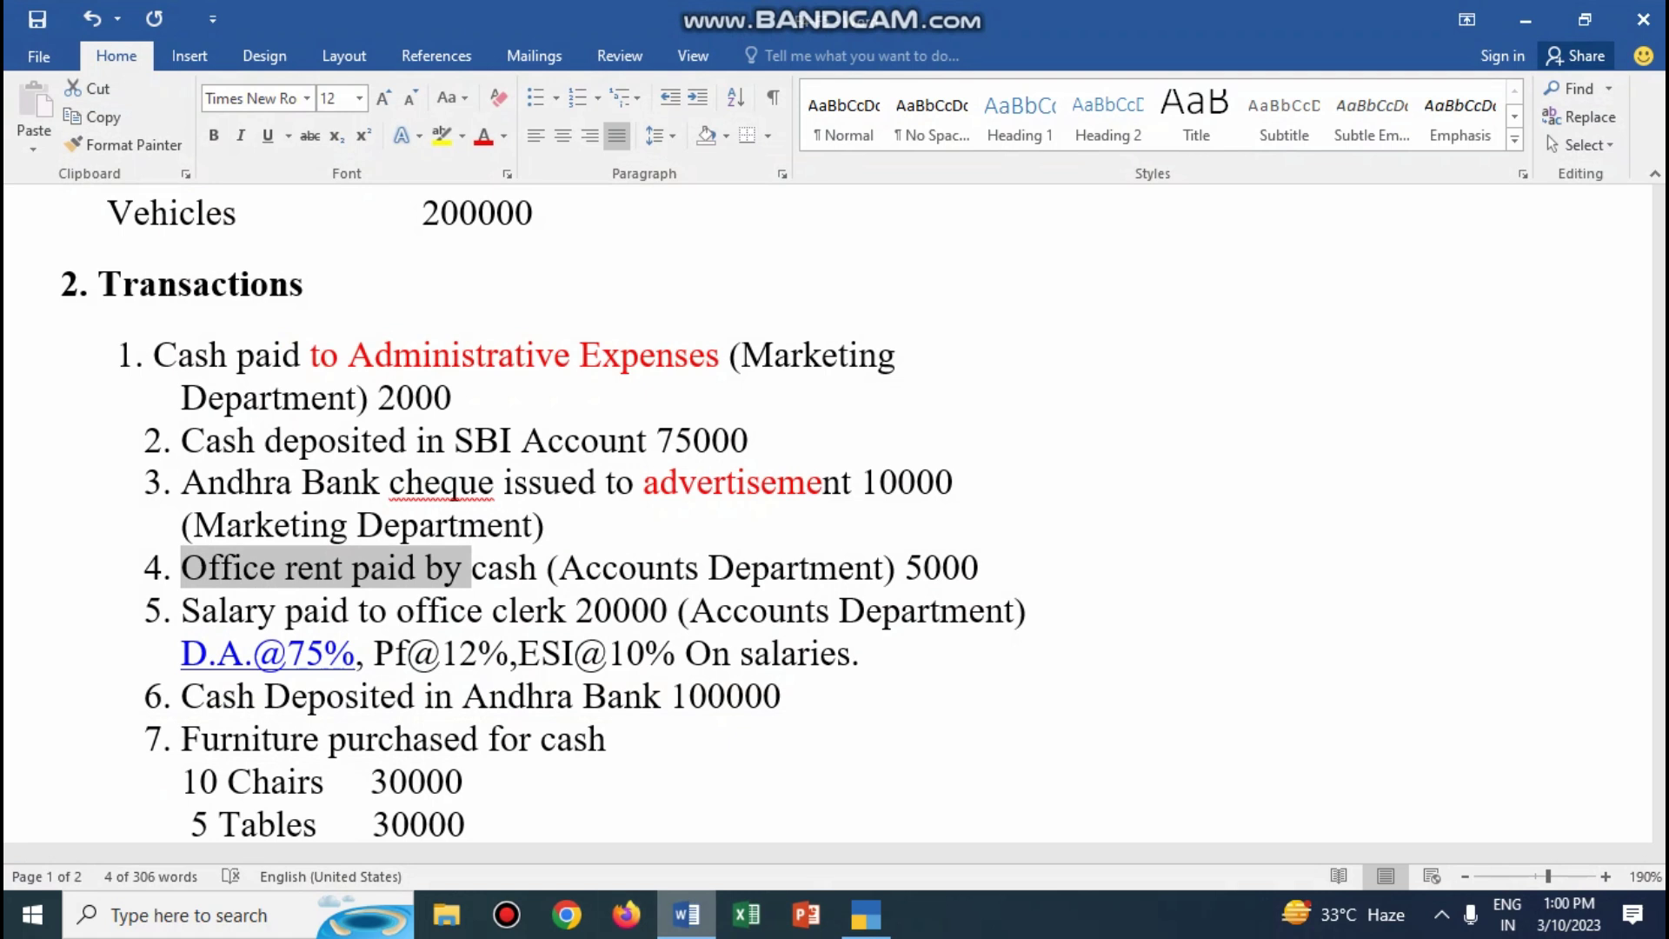
left_click(866, 915)
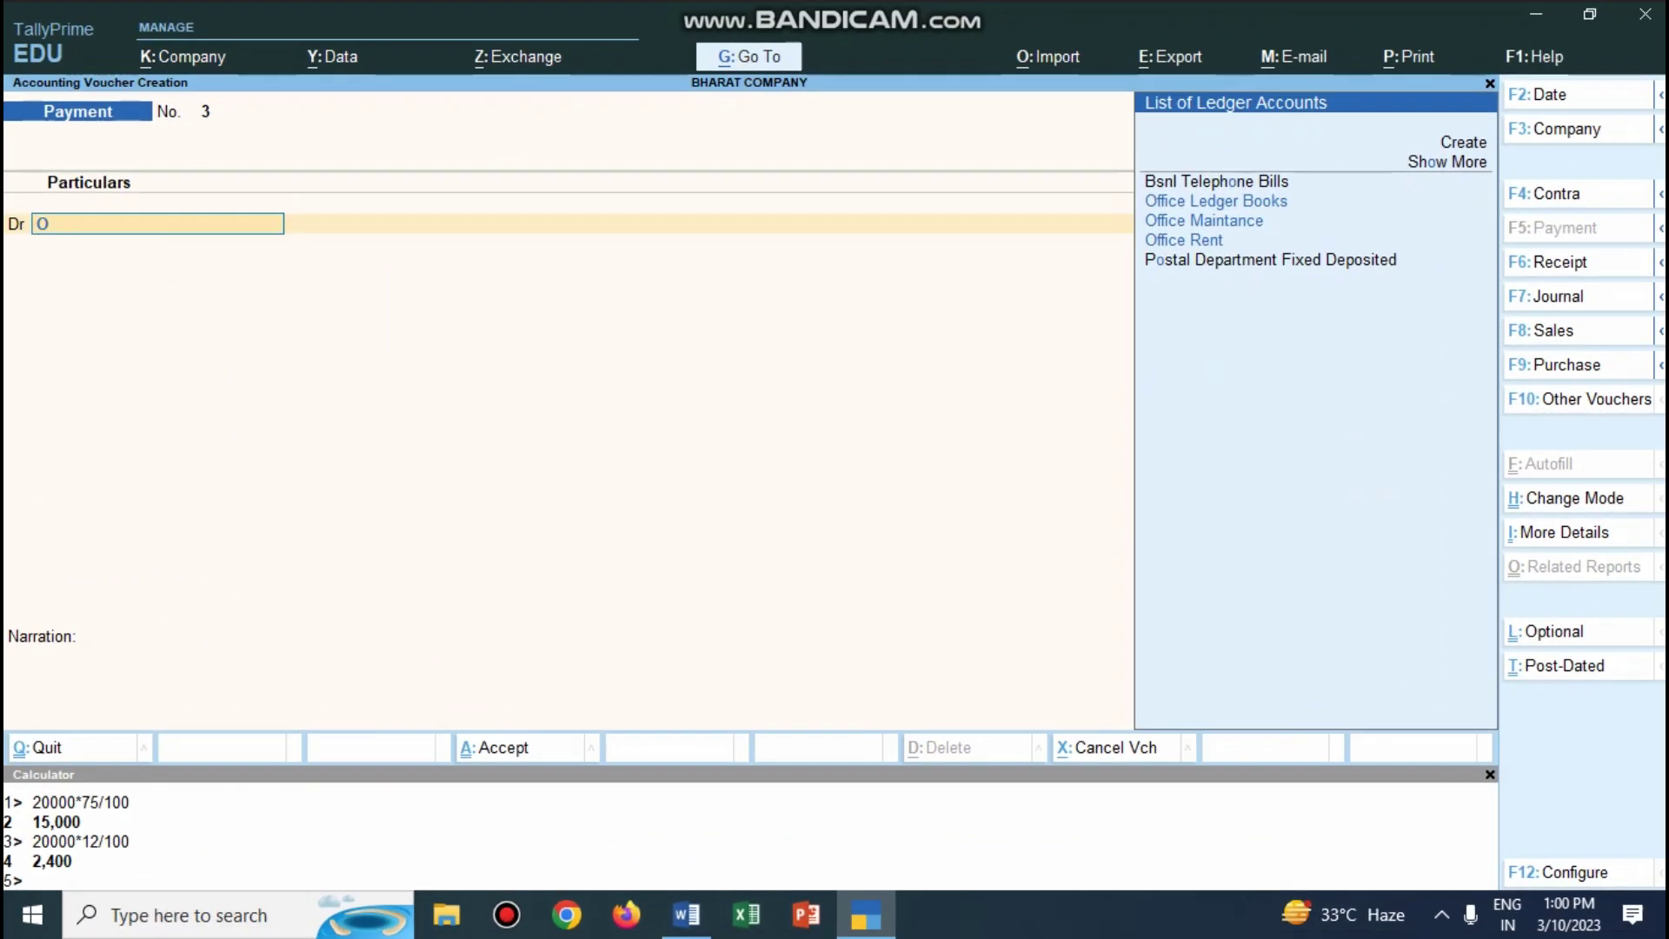
Debit the Office Rent ledger with 5000 in the new payment voucher.
key("Down")
key("Down")
key("Down")
key("Return")
type("5000")
key("Return")
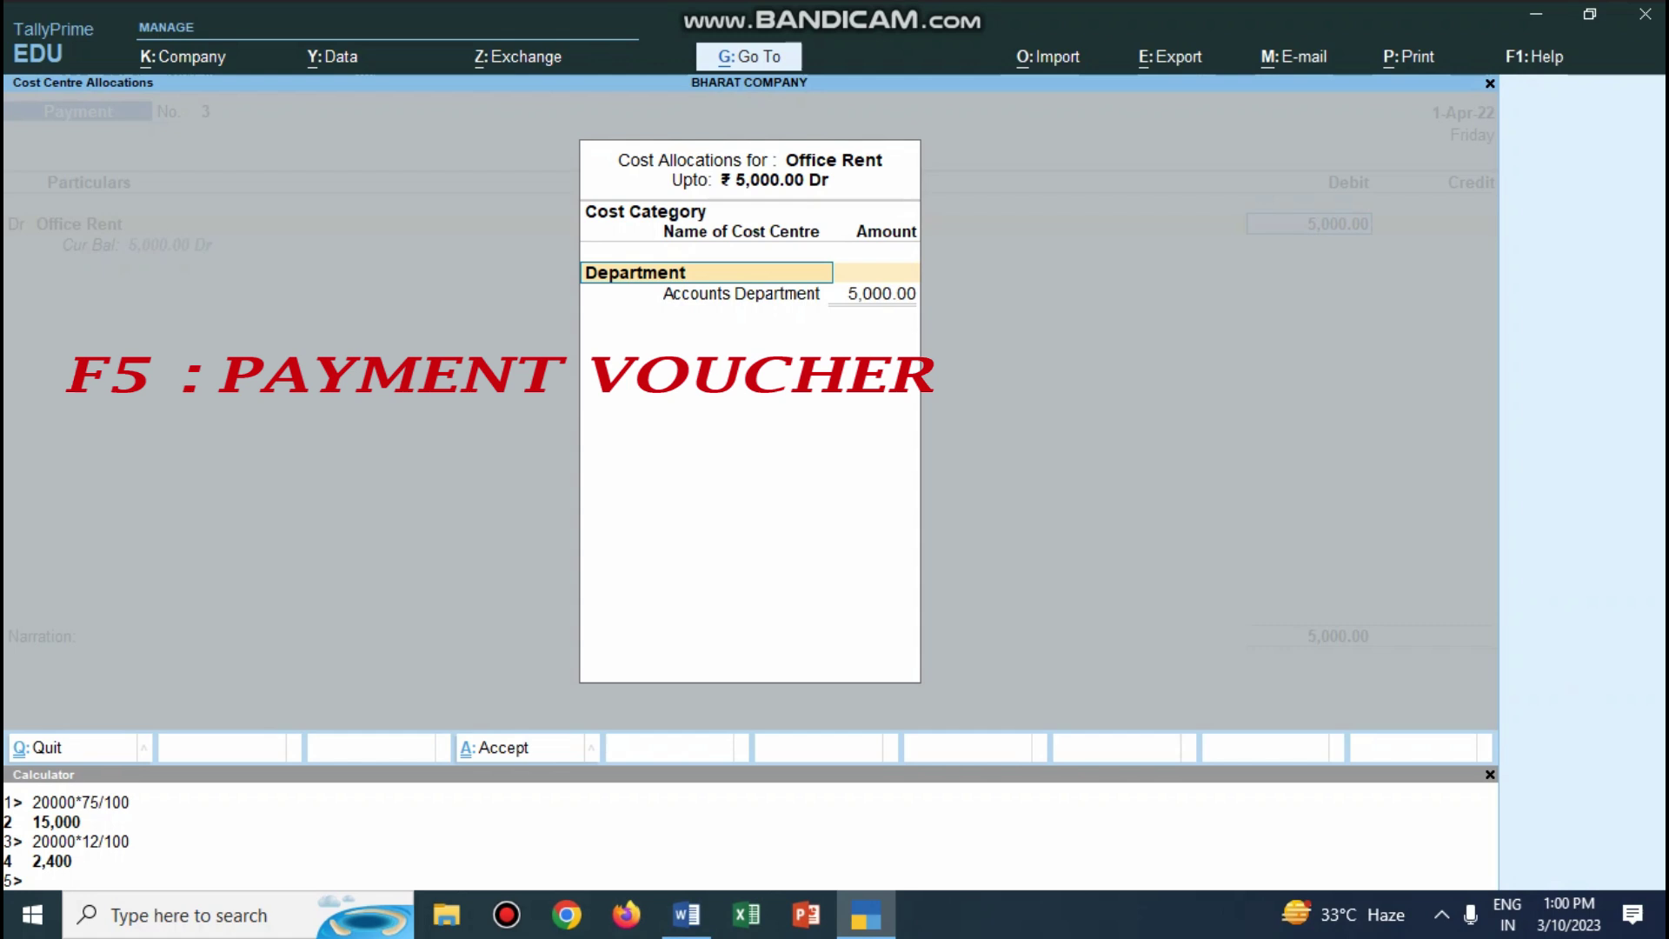
Allocate the 5,000 office rent to the Accounts Department cost centre and credit Cash with the same amount.
type("A")
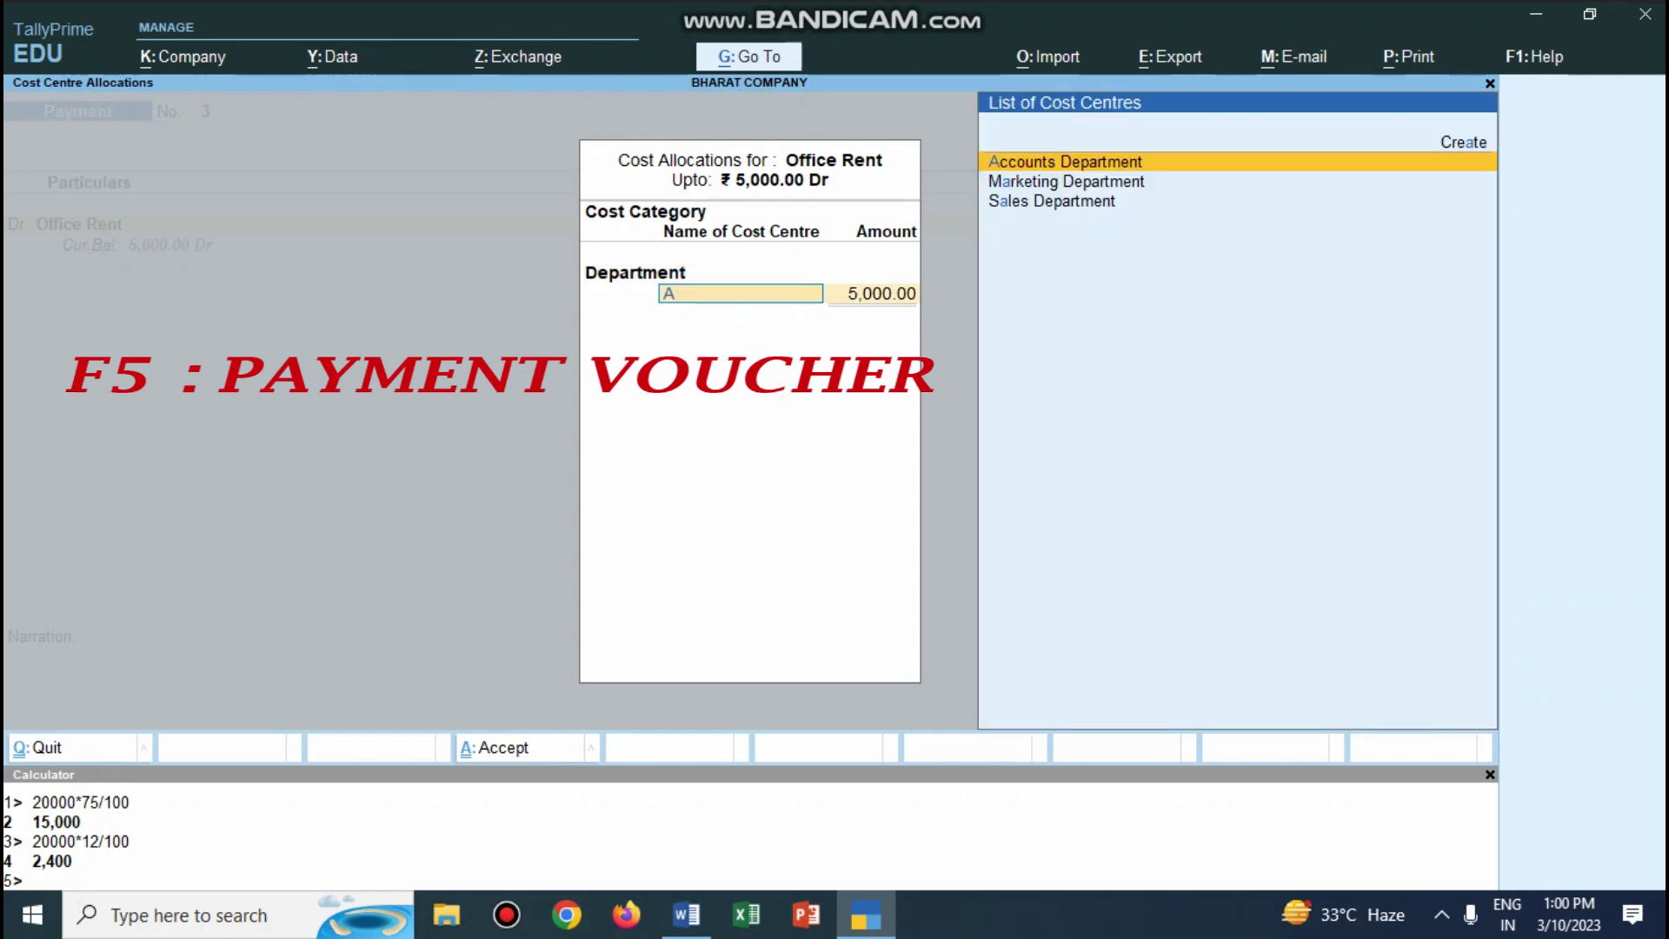
key("Return")
key("Return")
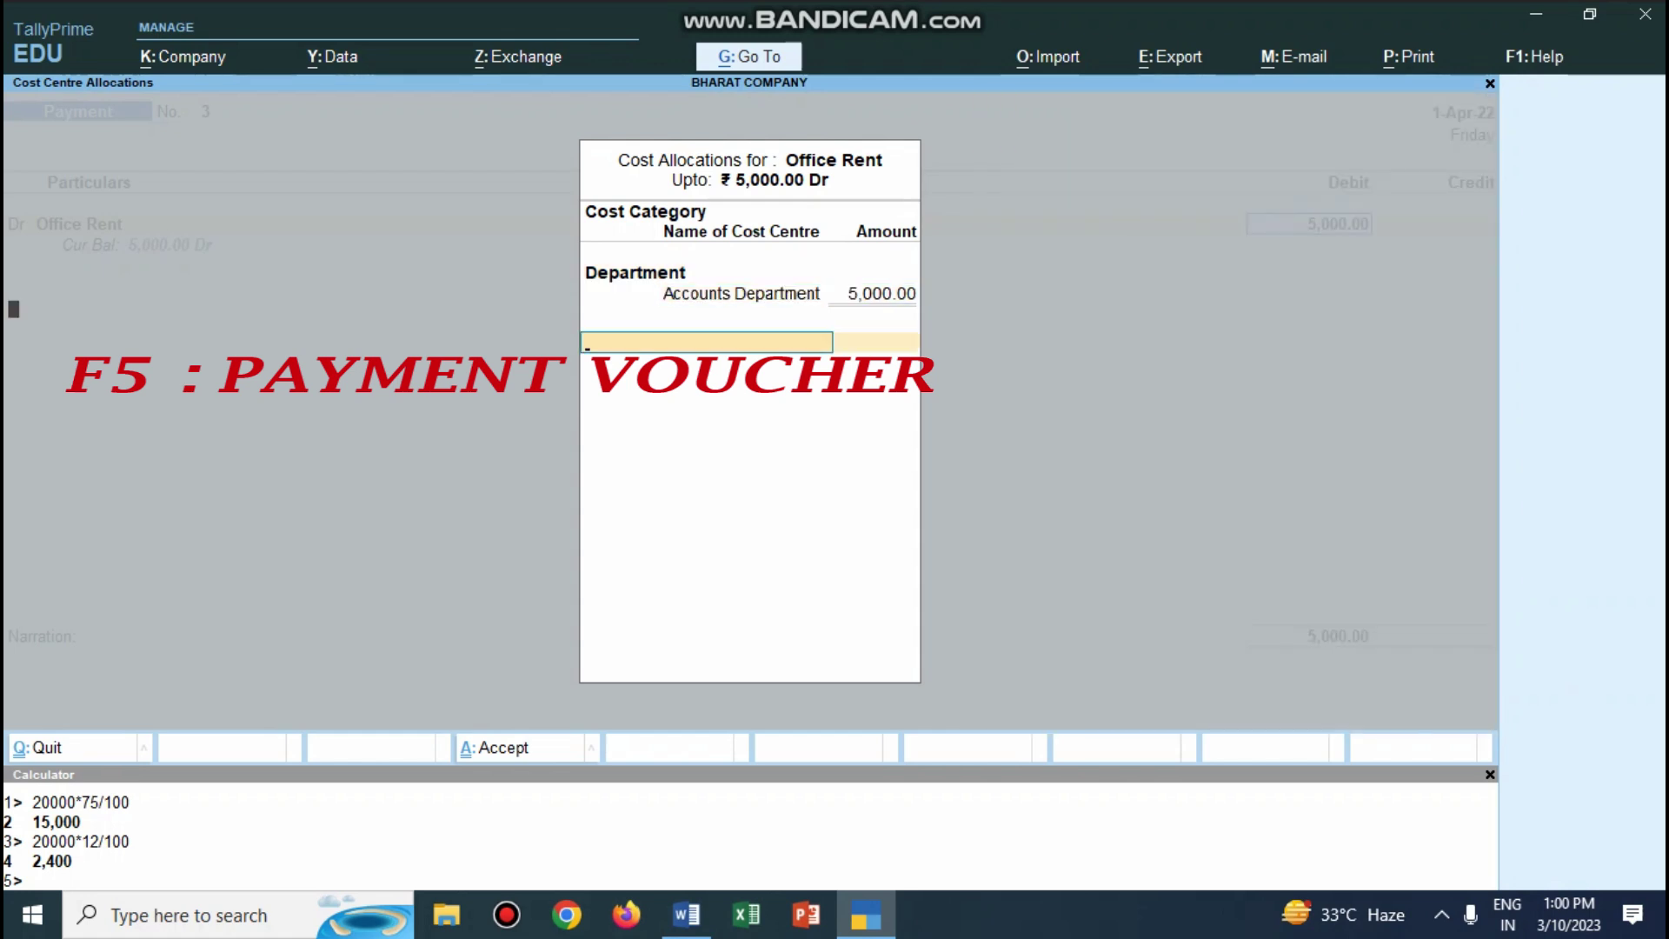
key("Return")
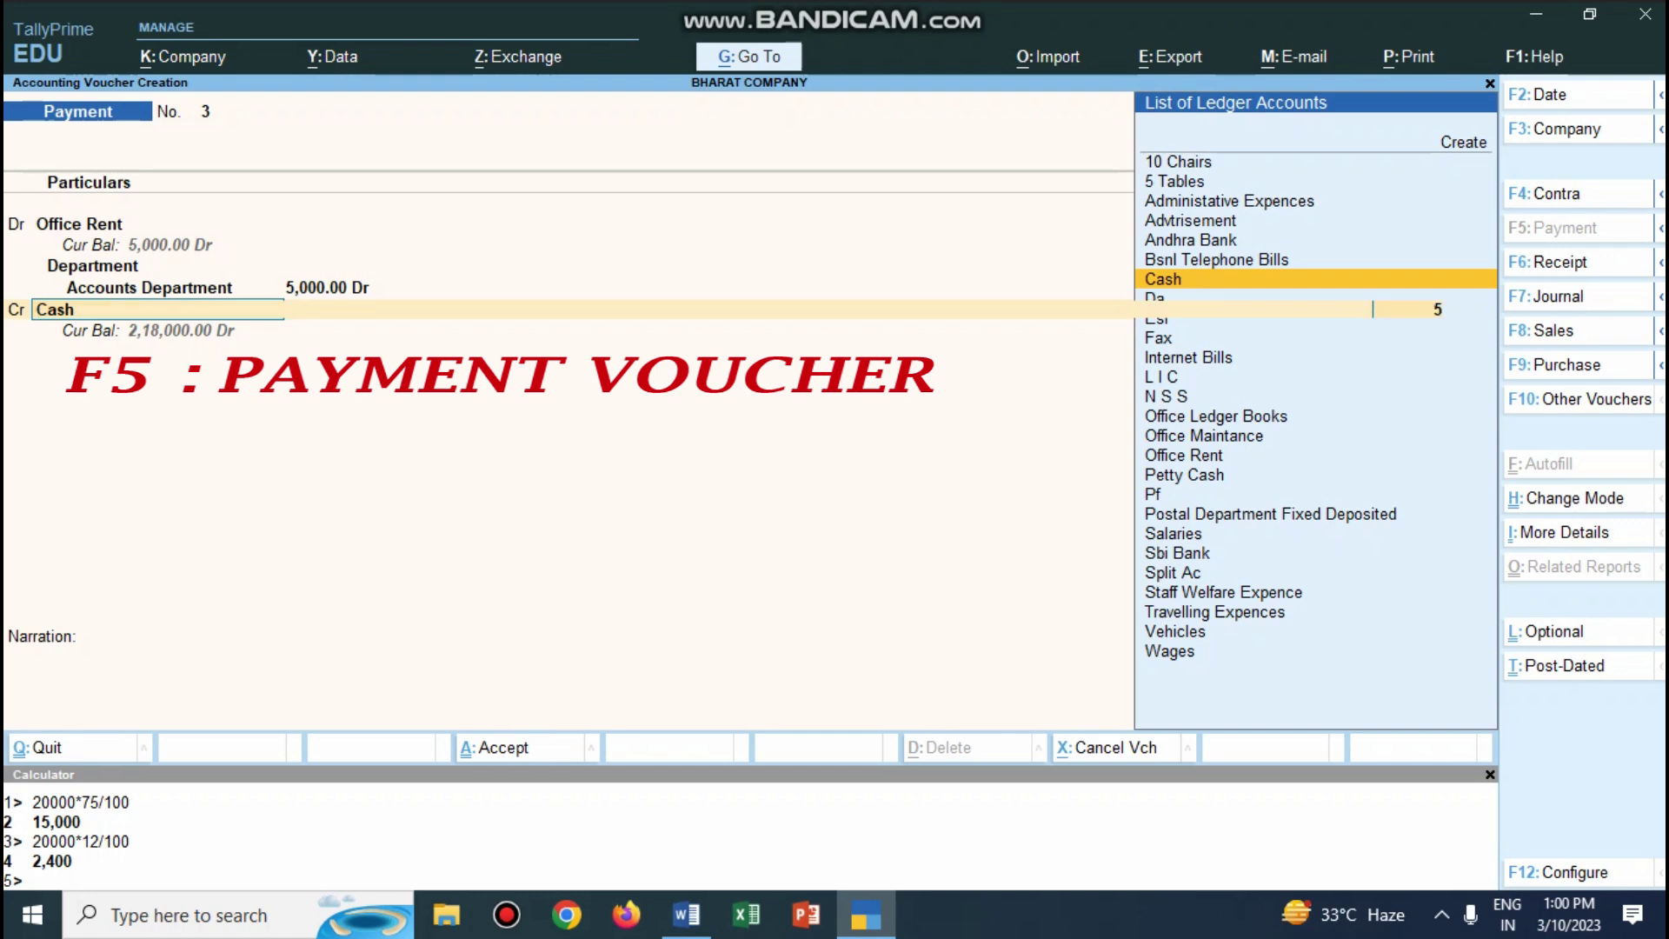
key("Return")
key("Return")
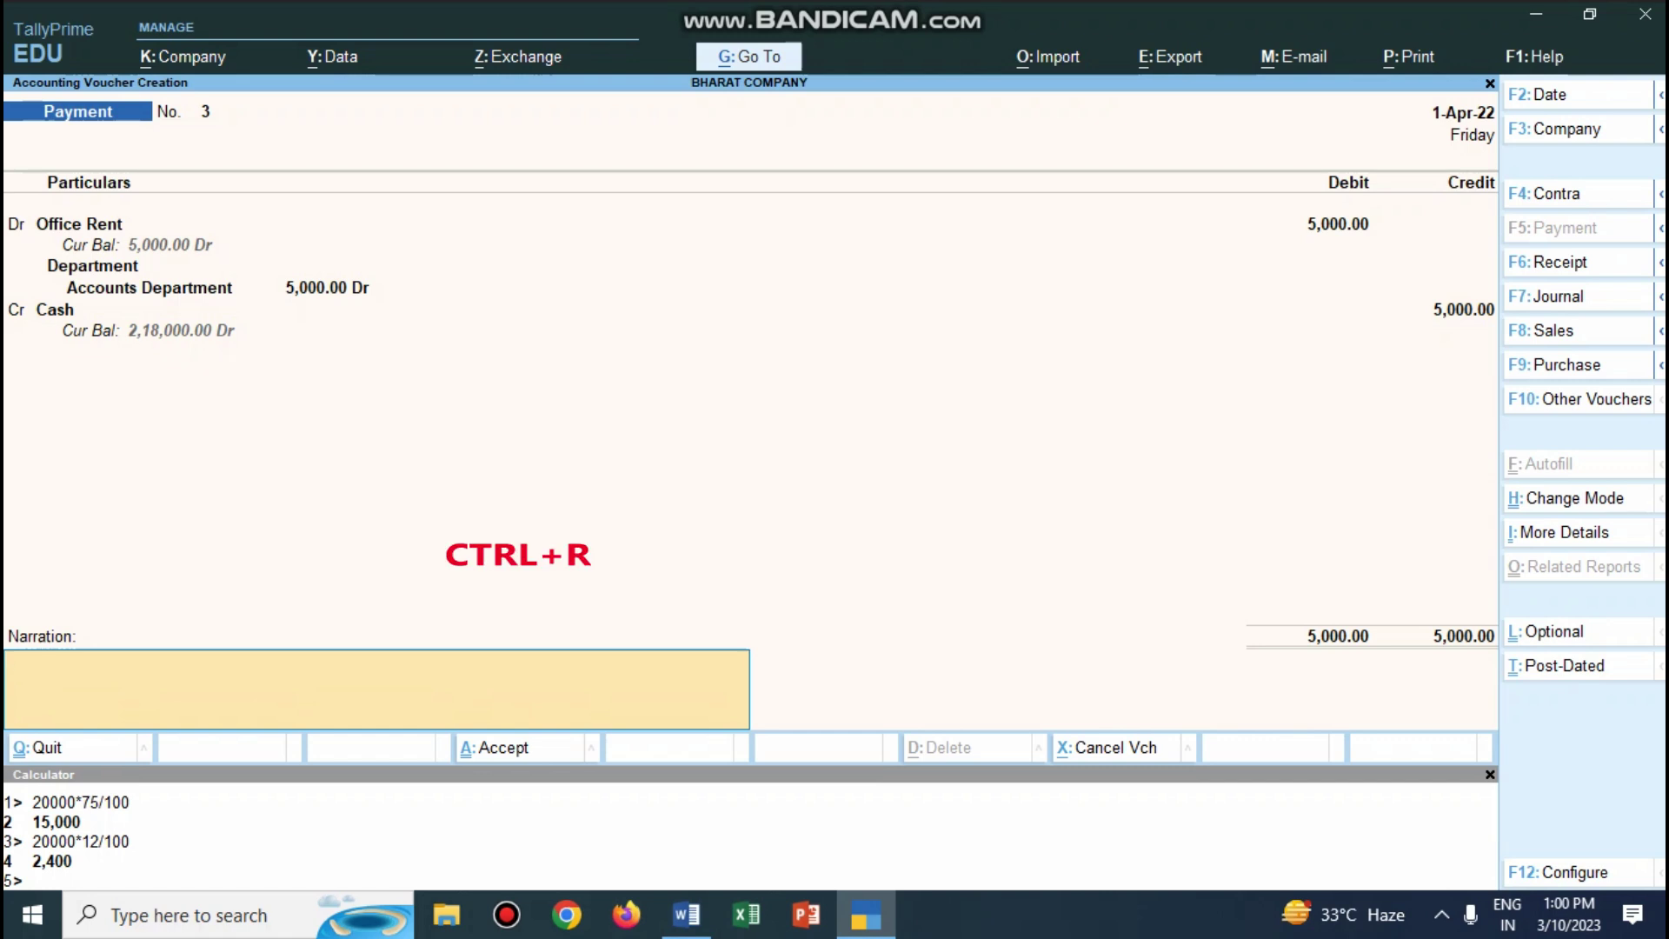
Recall the previous voucher's narration, change it to "being expences paid by cash" and save the office rent voucher.
key("ctrl")
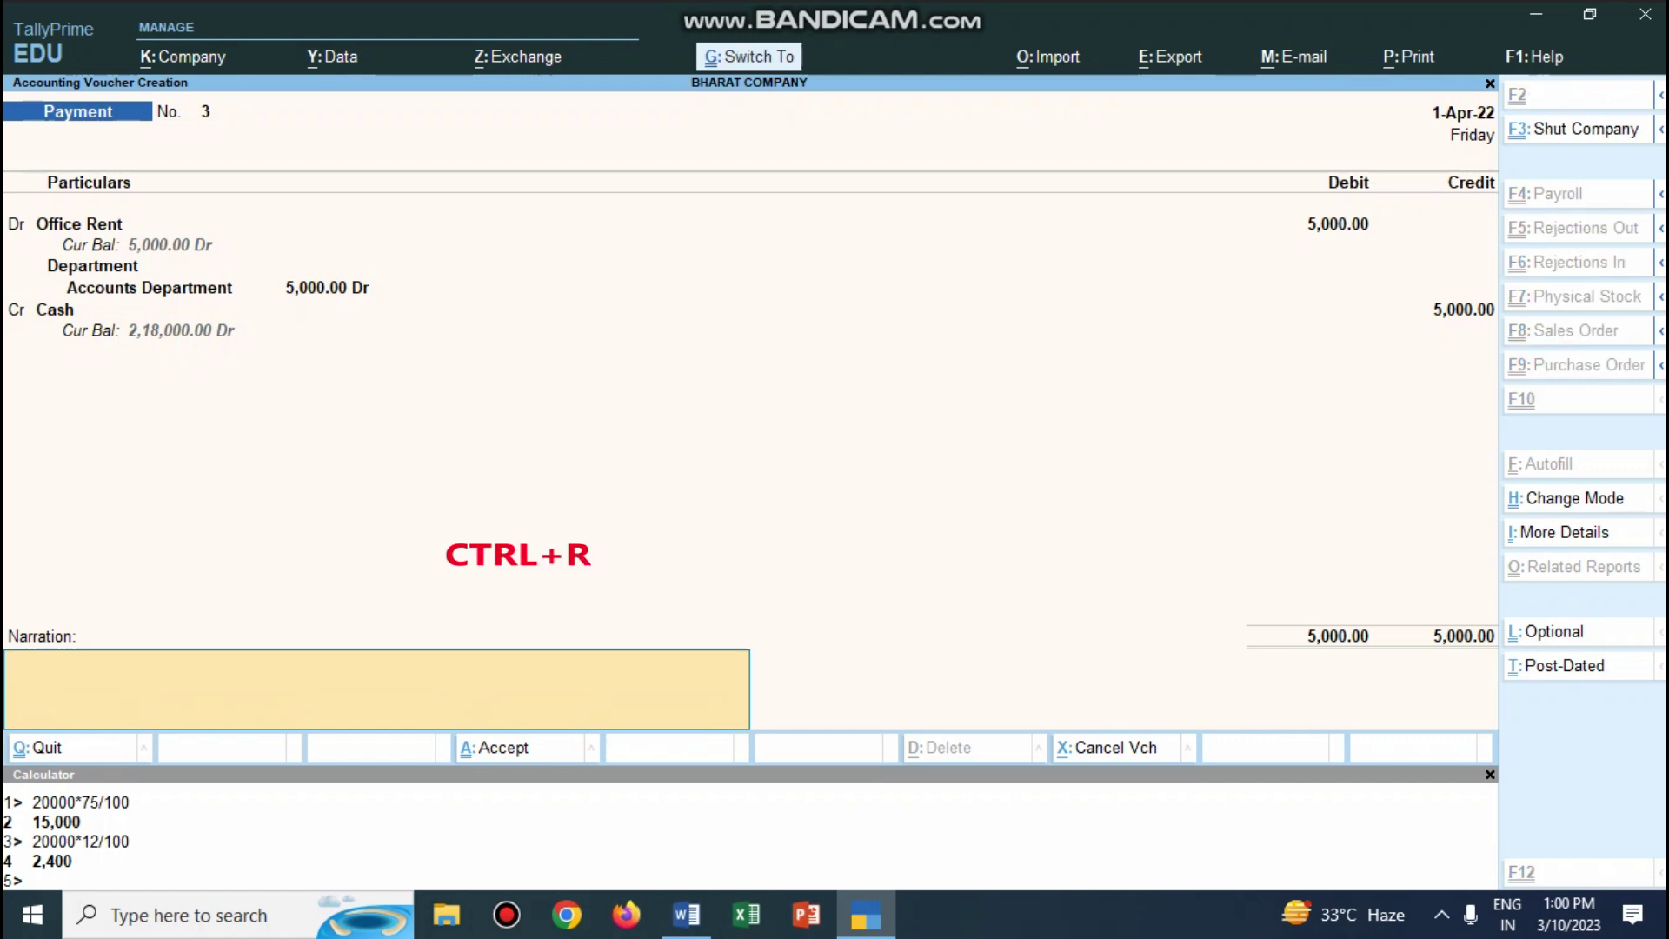
key("ctrl+r")
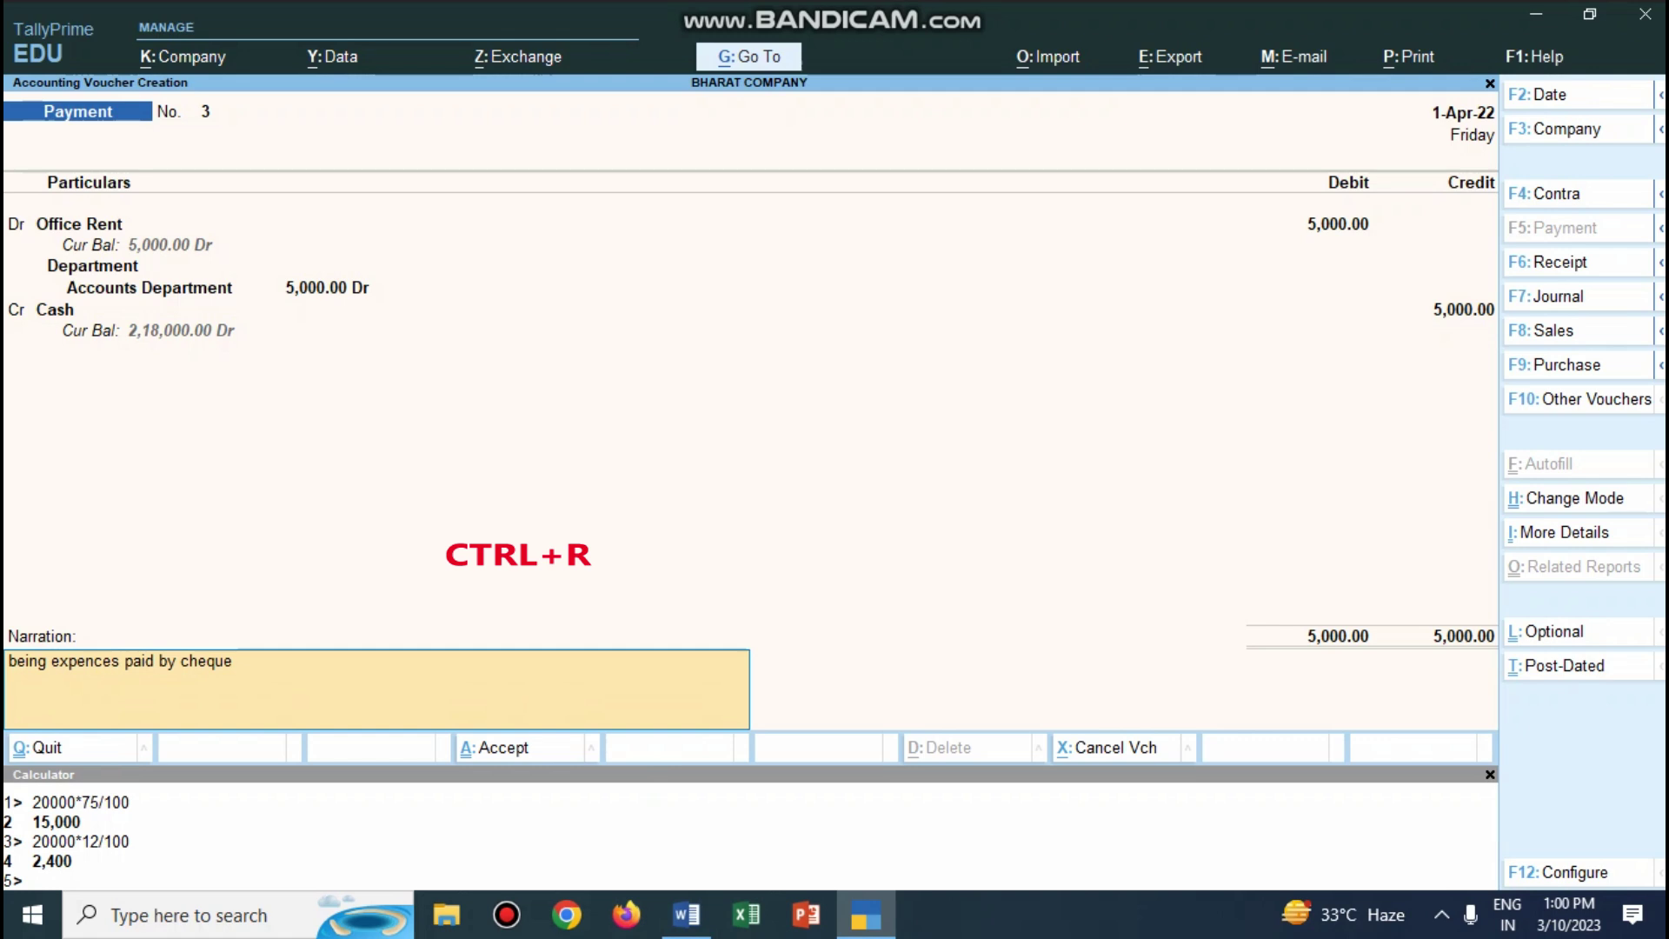
key("BackSpace")
key("BackSpace")
key("BackSpace")
key("BackSpace")
key("BackSpace")
type("ash")
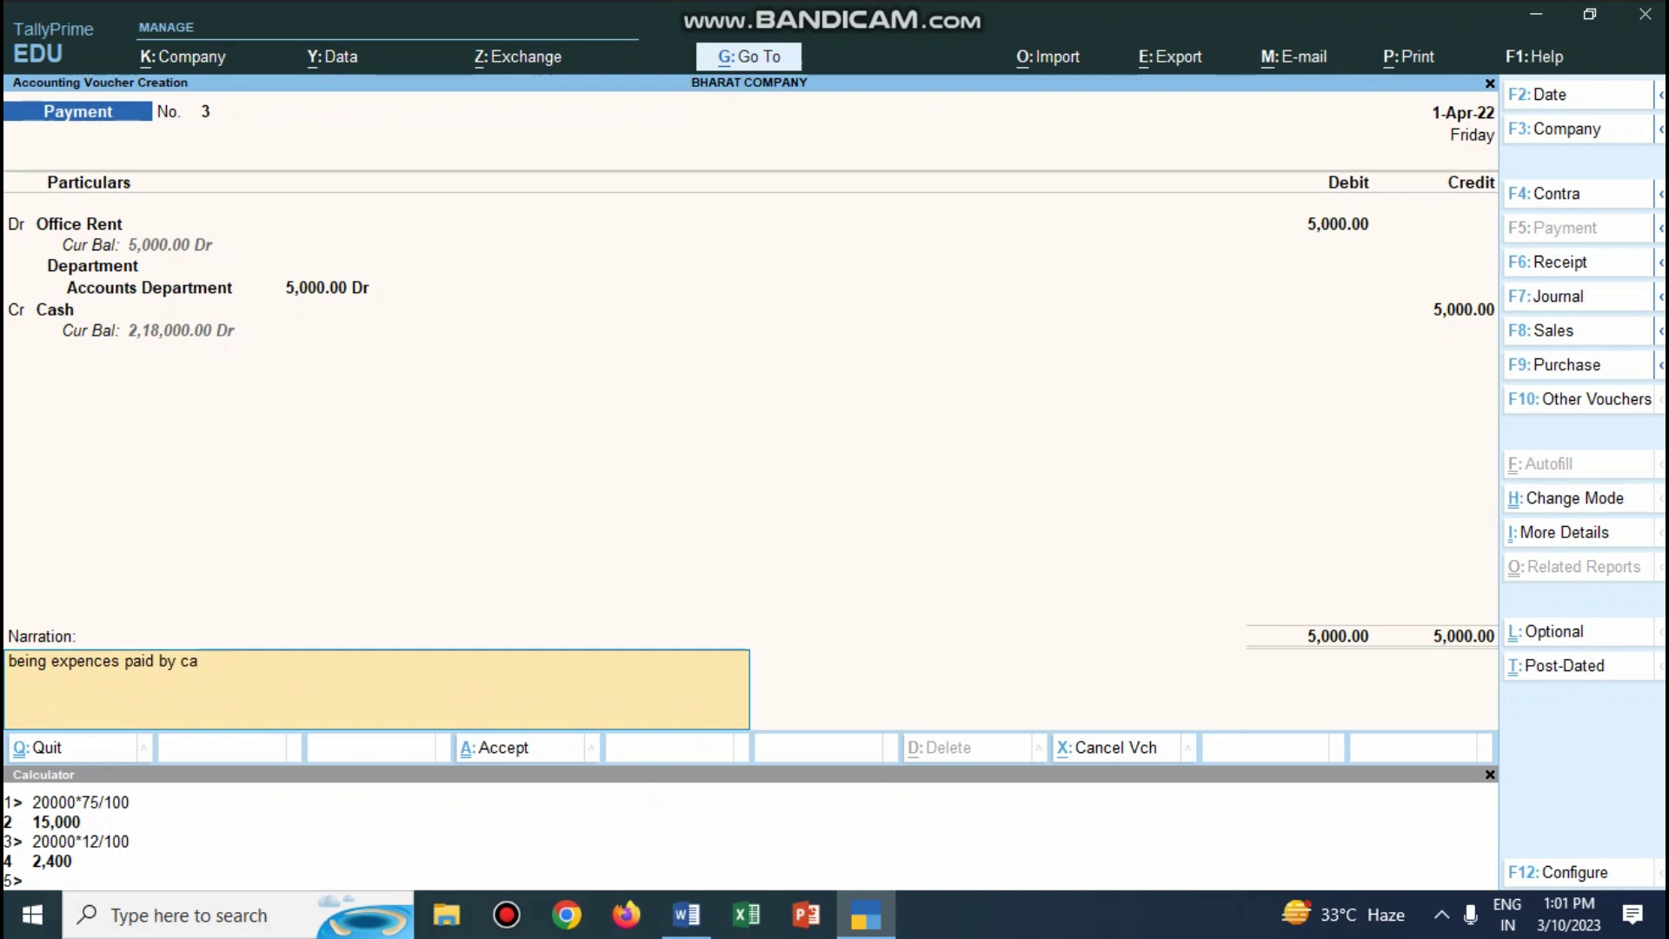
key("Return")
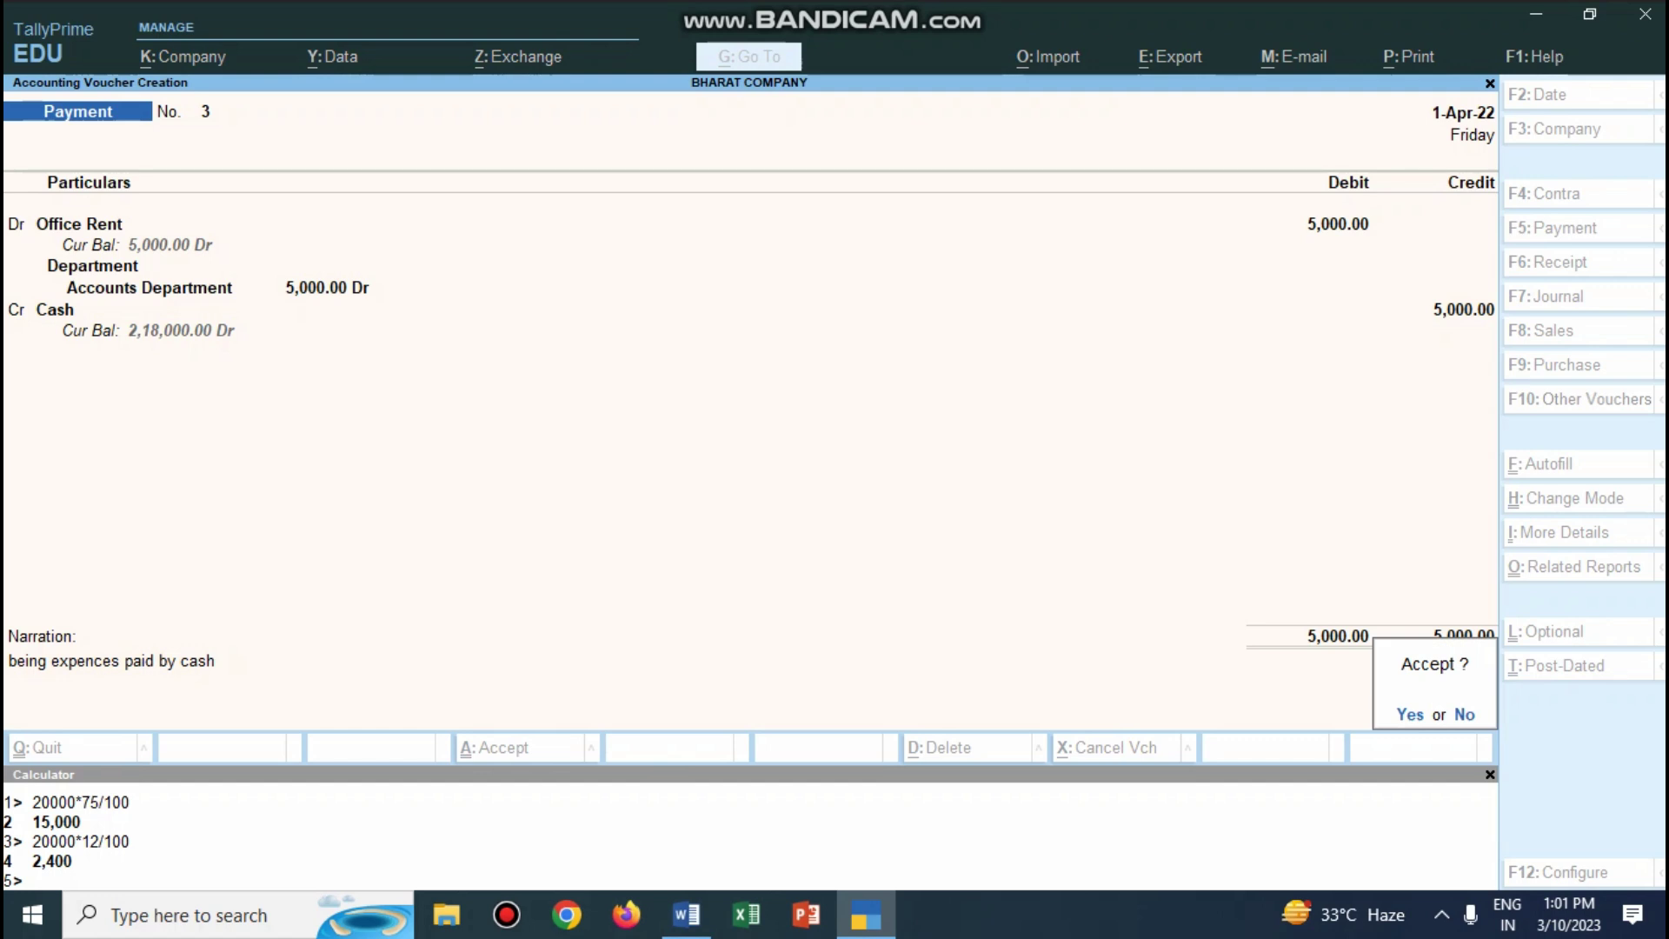
key("Return")
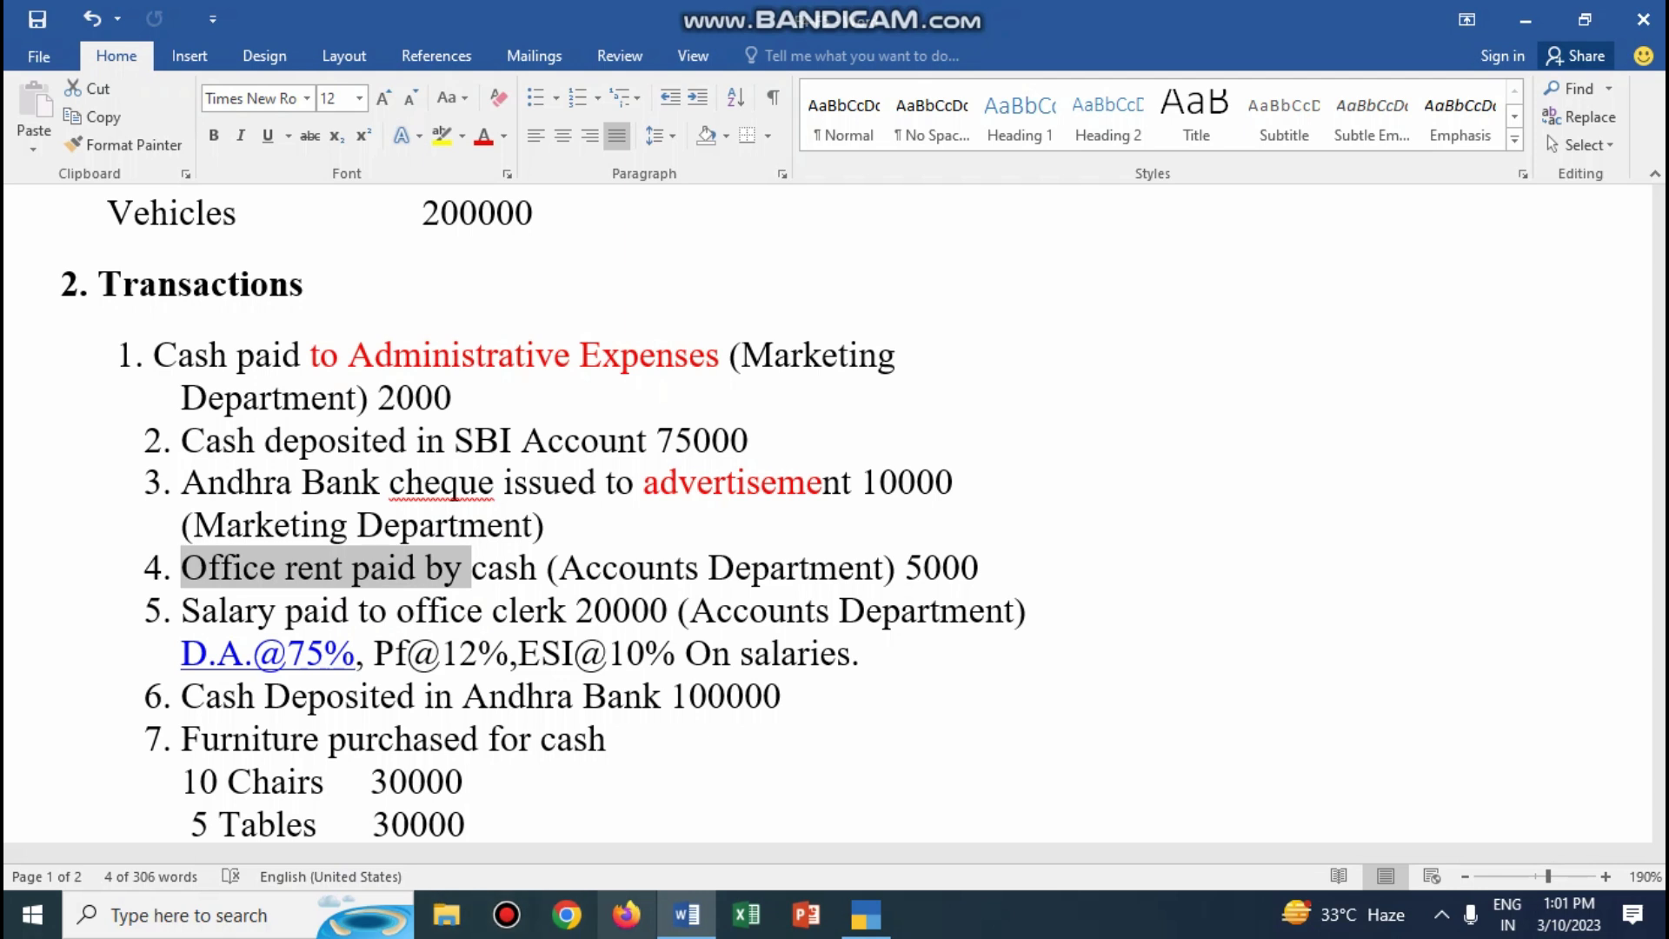
Return to TallyPrime, debit Salaries with 20000 in the new payment voucher and allocate it to the Accounts Department.
left_click(866, 915)
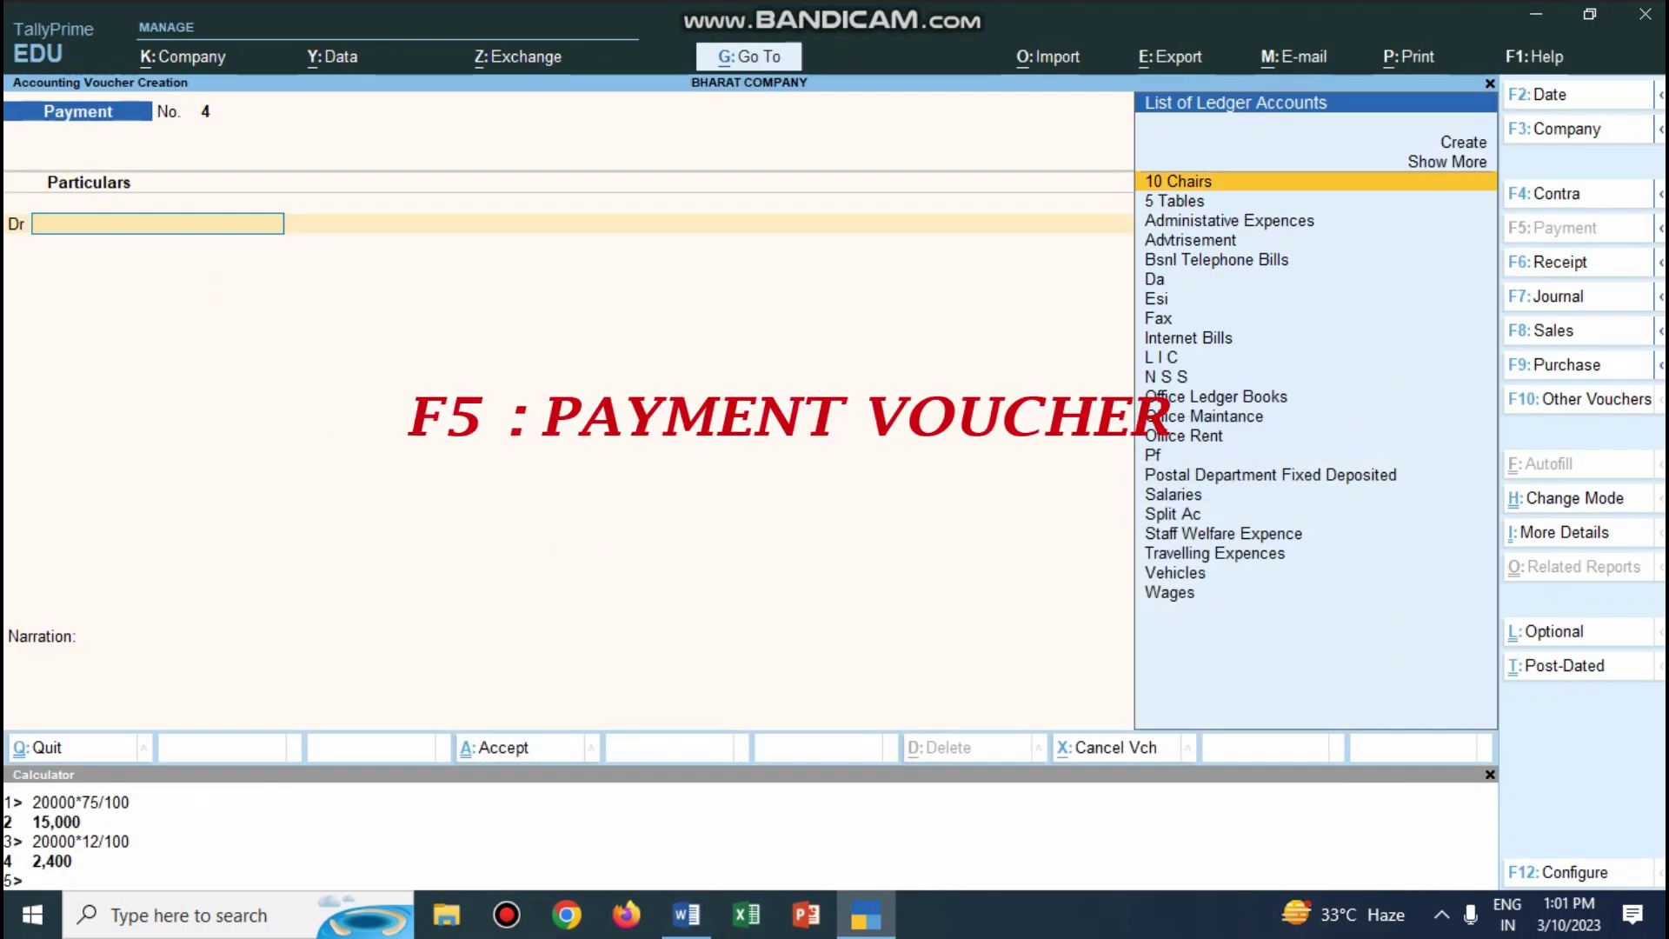
type("Sa")
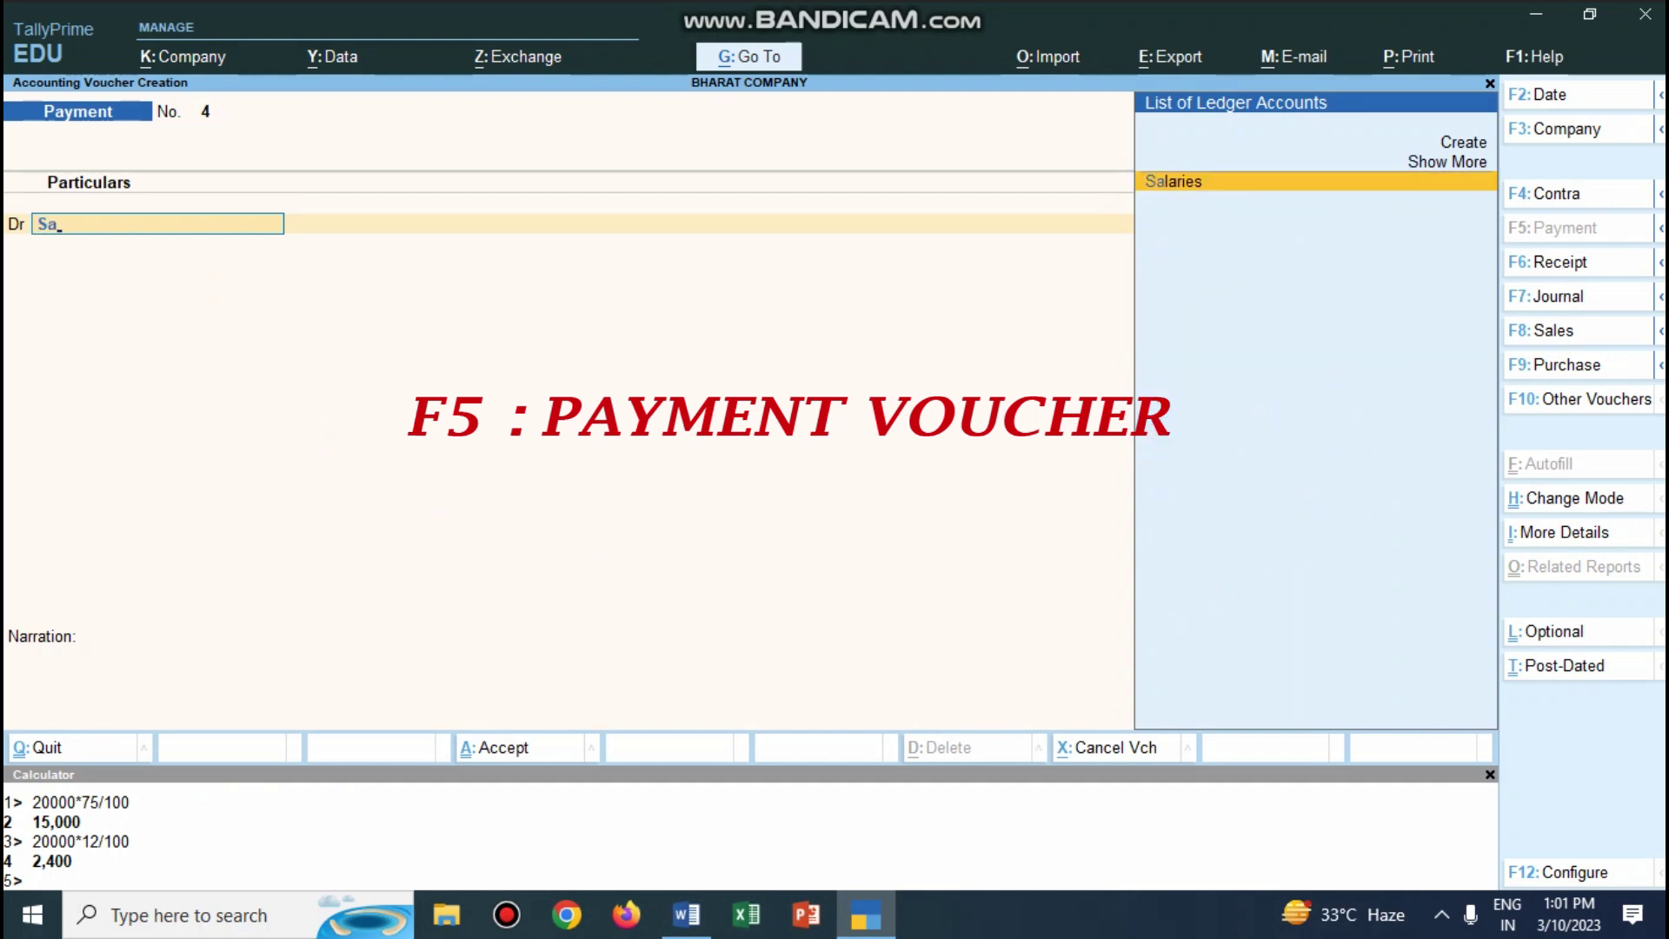
key("Return")
type("20000")
key("Return")
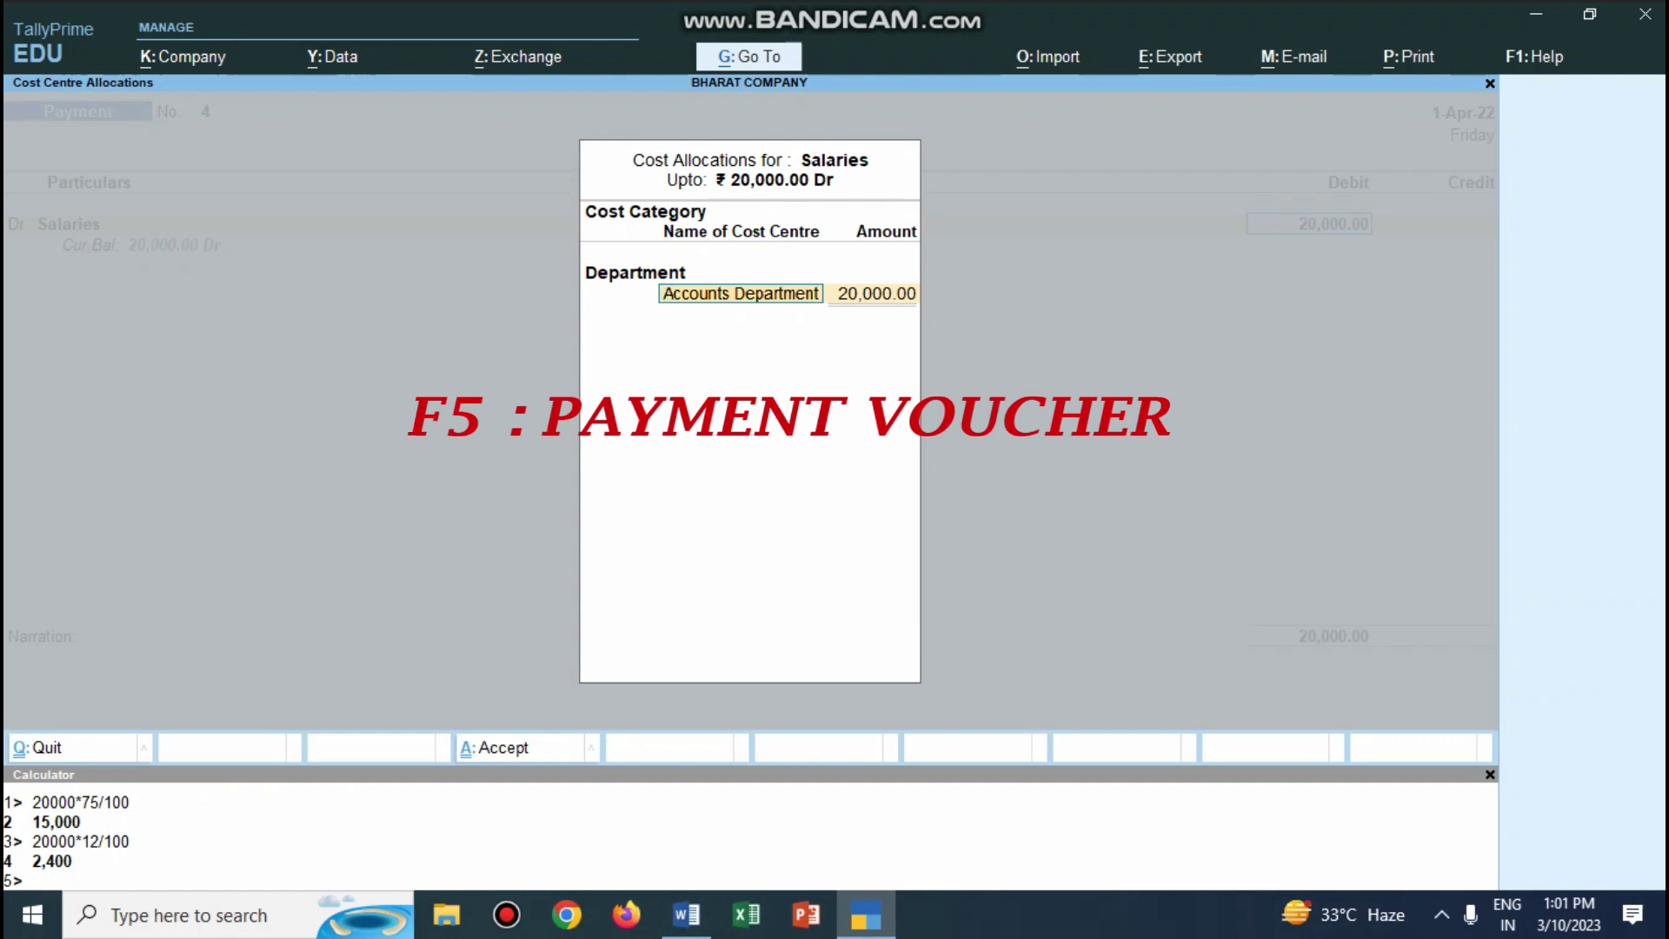
key("Return")
key("Return")
key("Return")
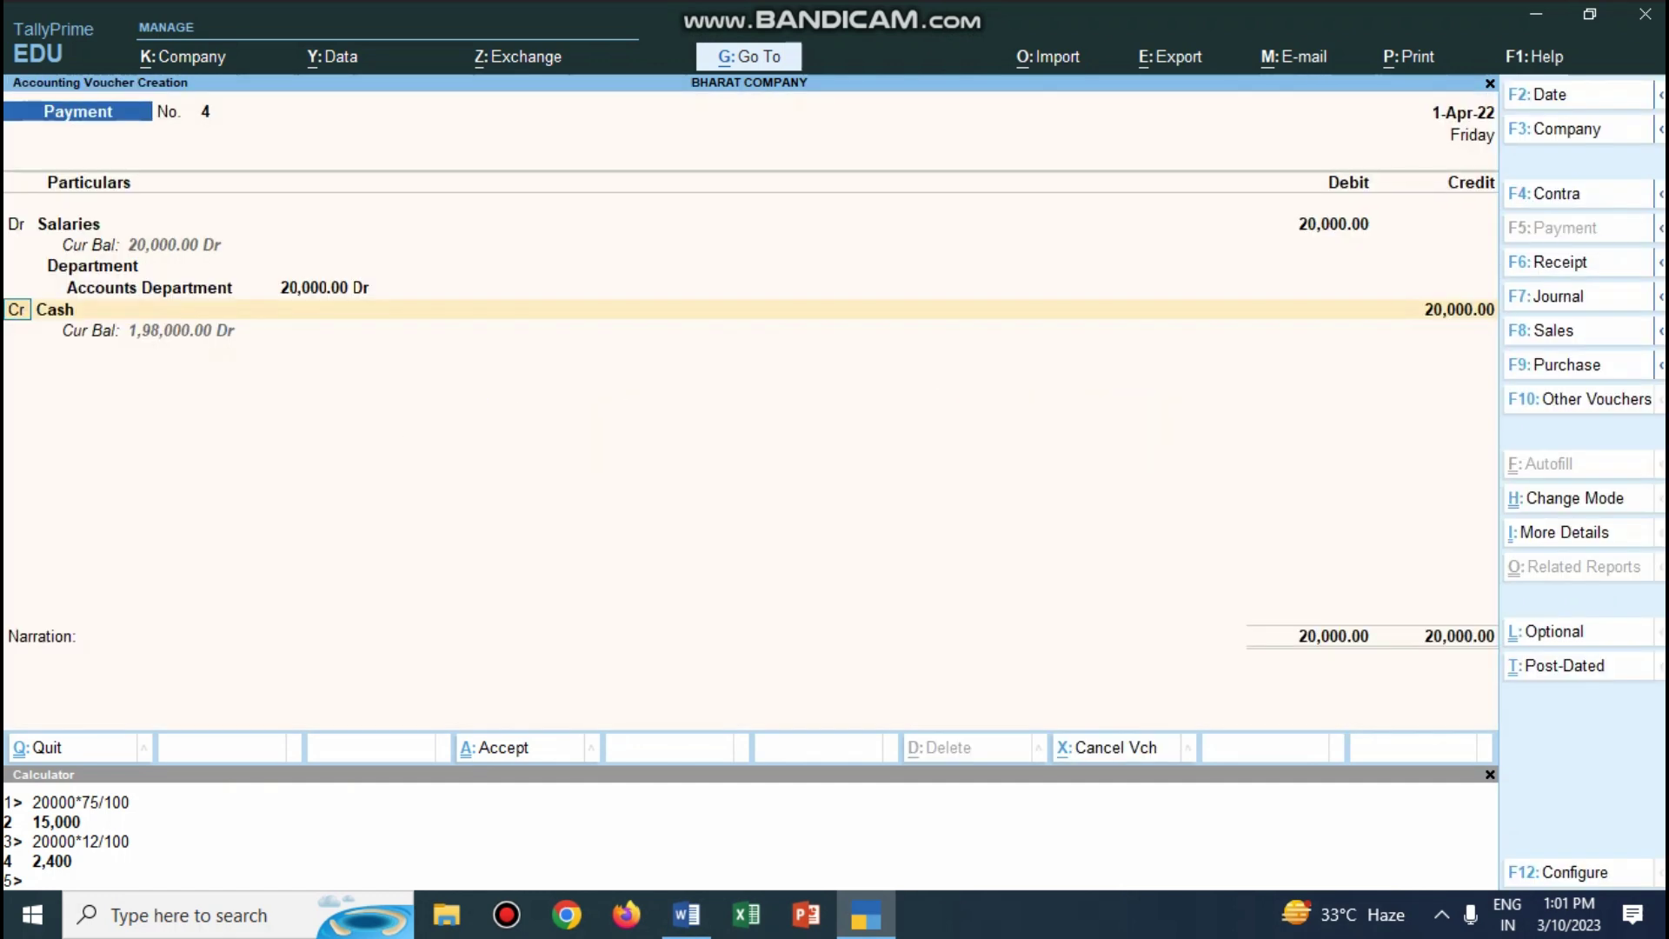
Add a debit line for the Da ledger below Salaries and calculate 20000*75/100 in the built-in calculator.
type("d")
key("Return")
type("d")
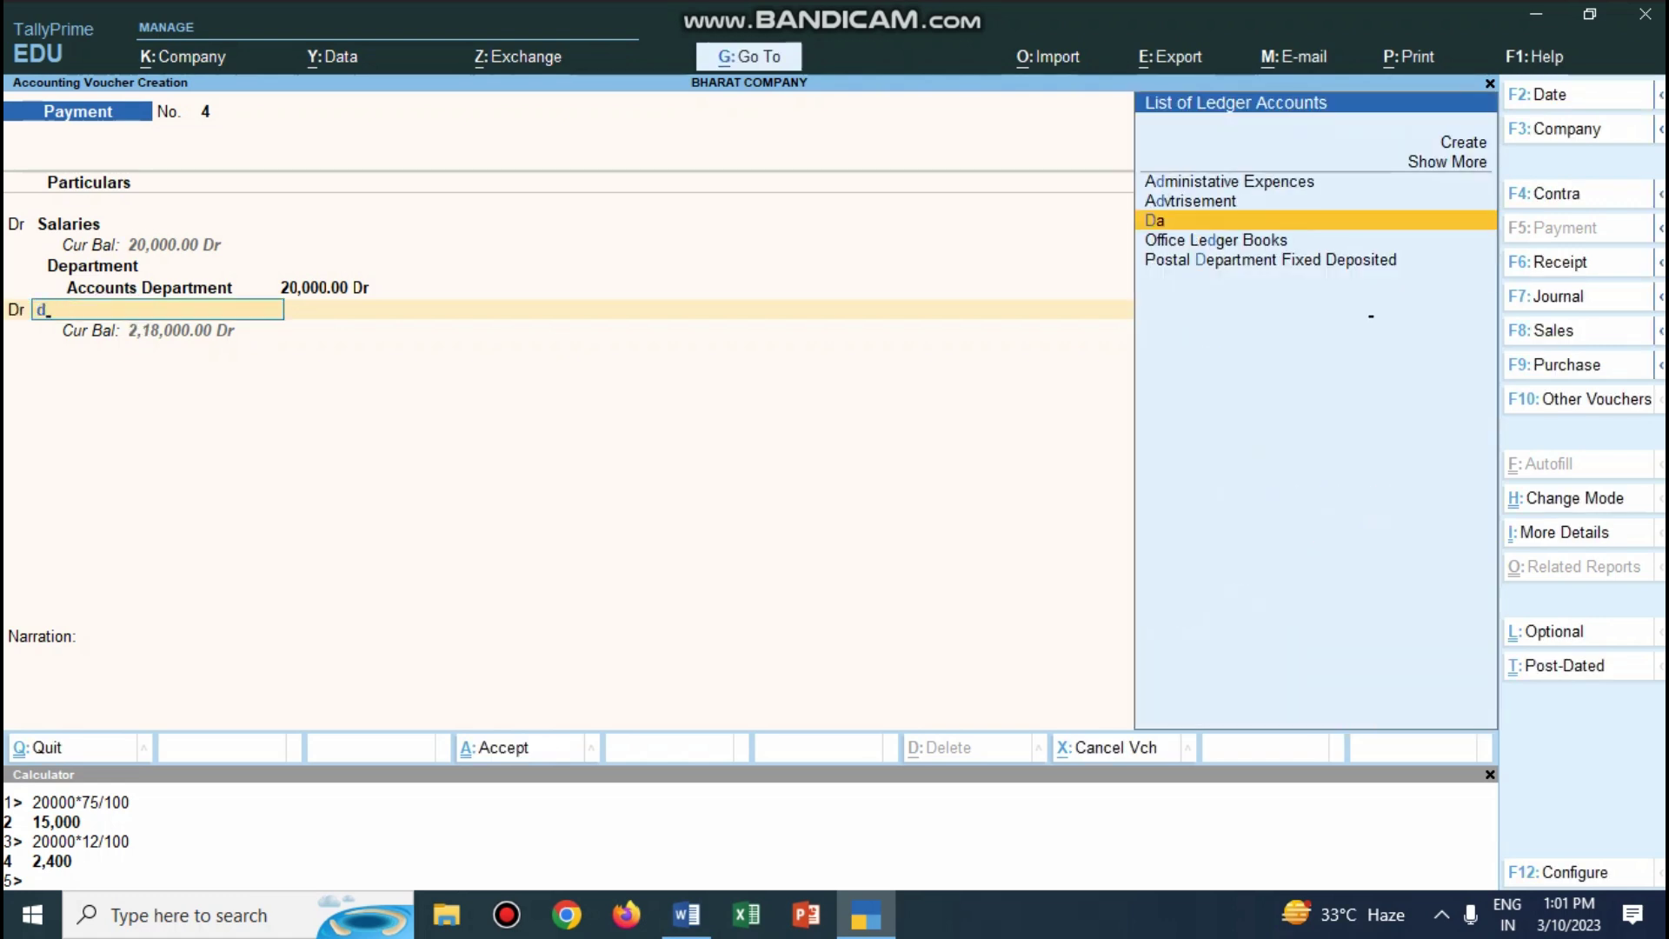
key("Return")
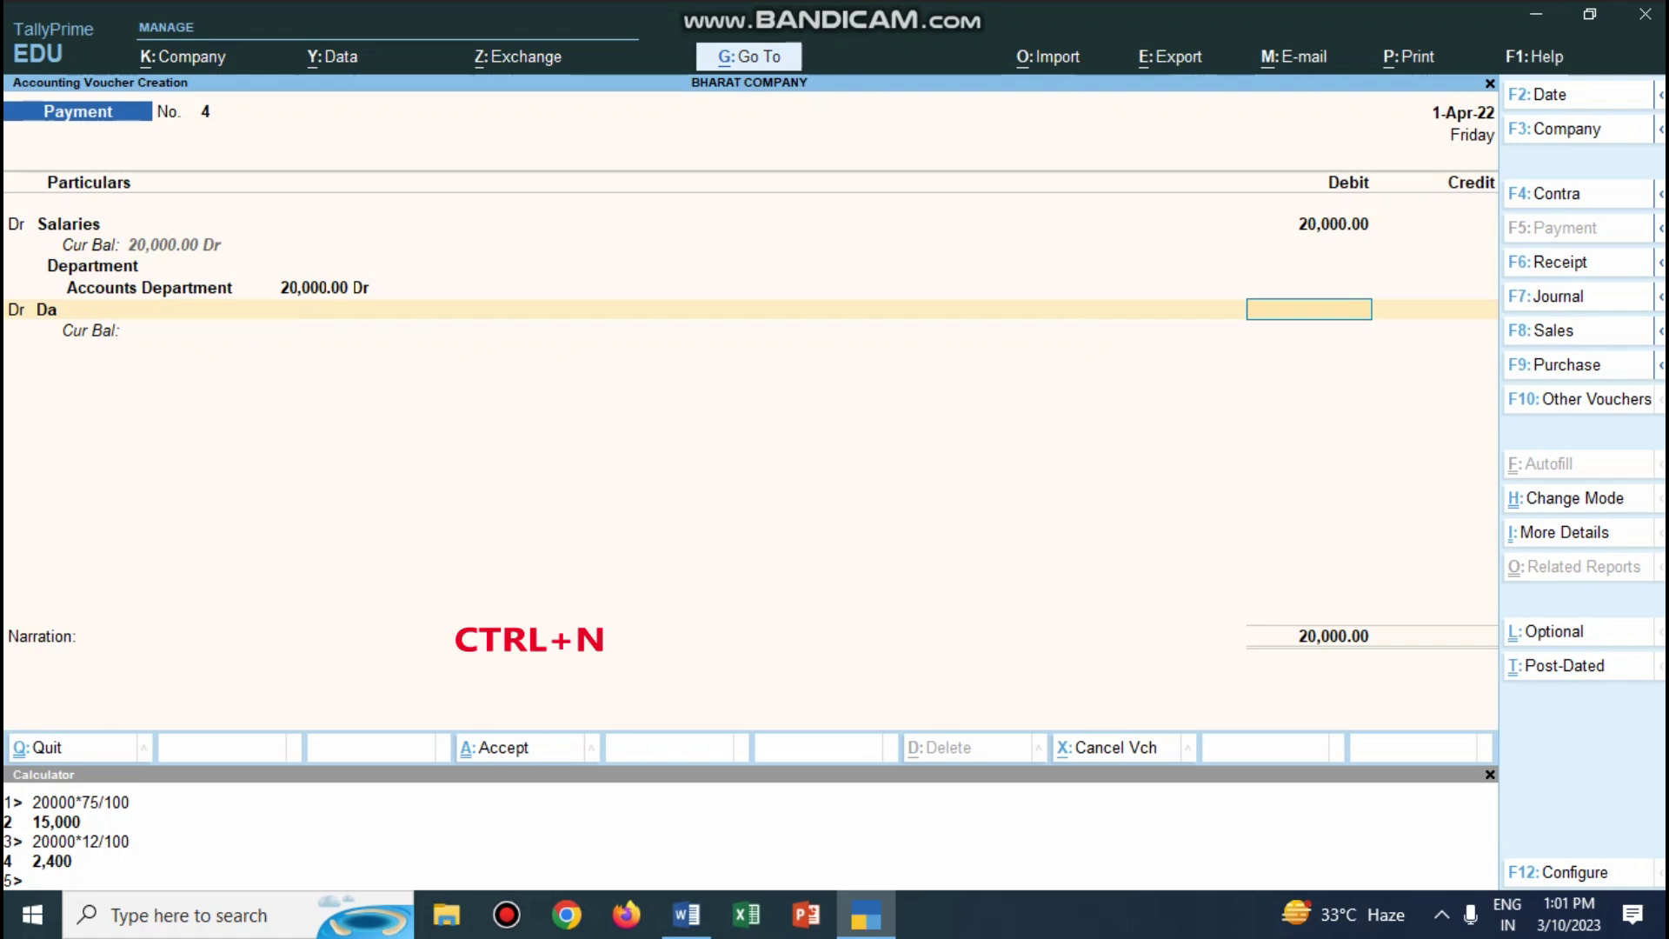
key("ctrl")
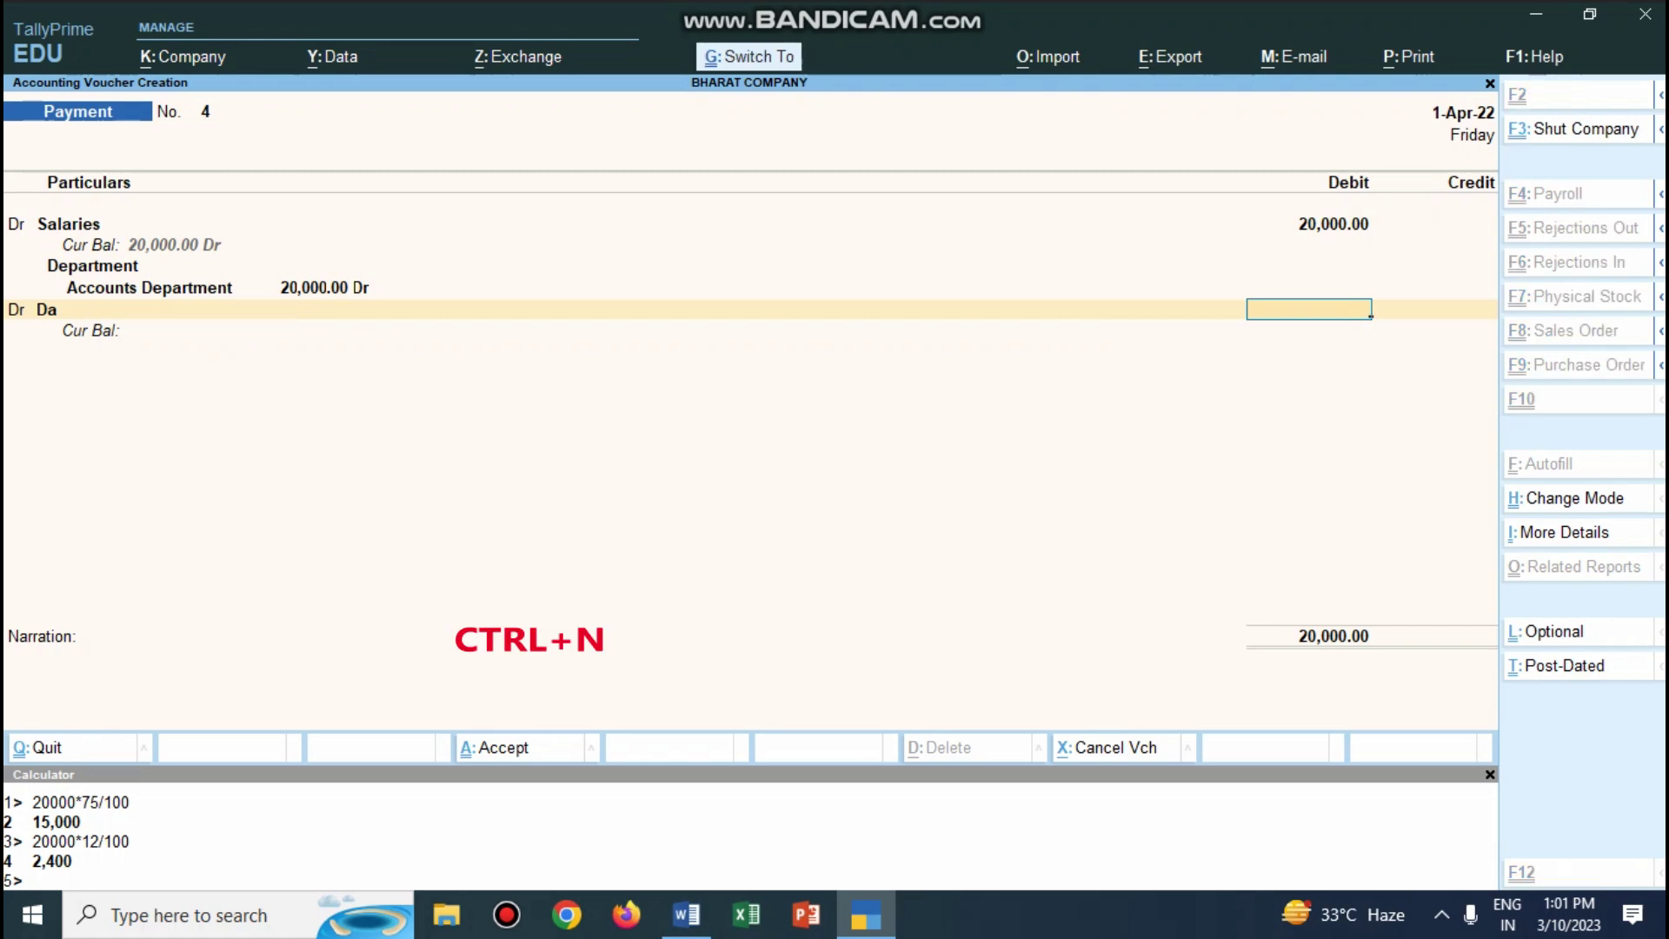
key("ctrl+n")
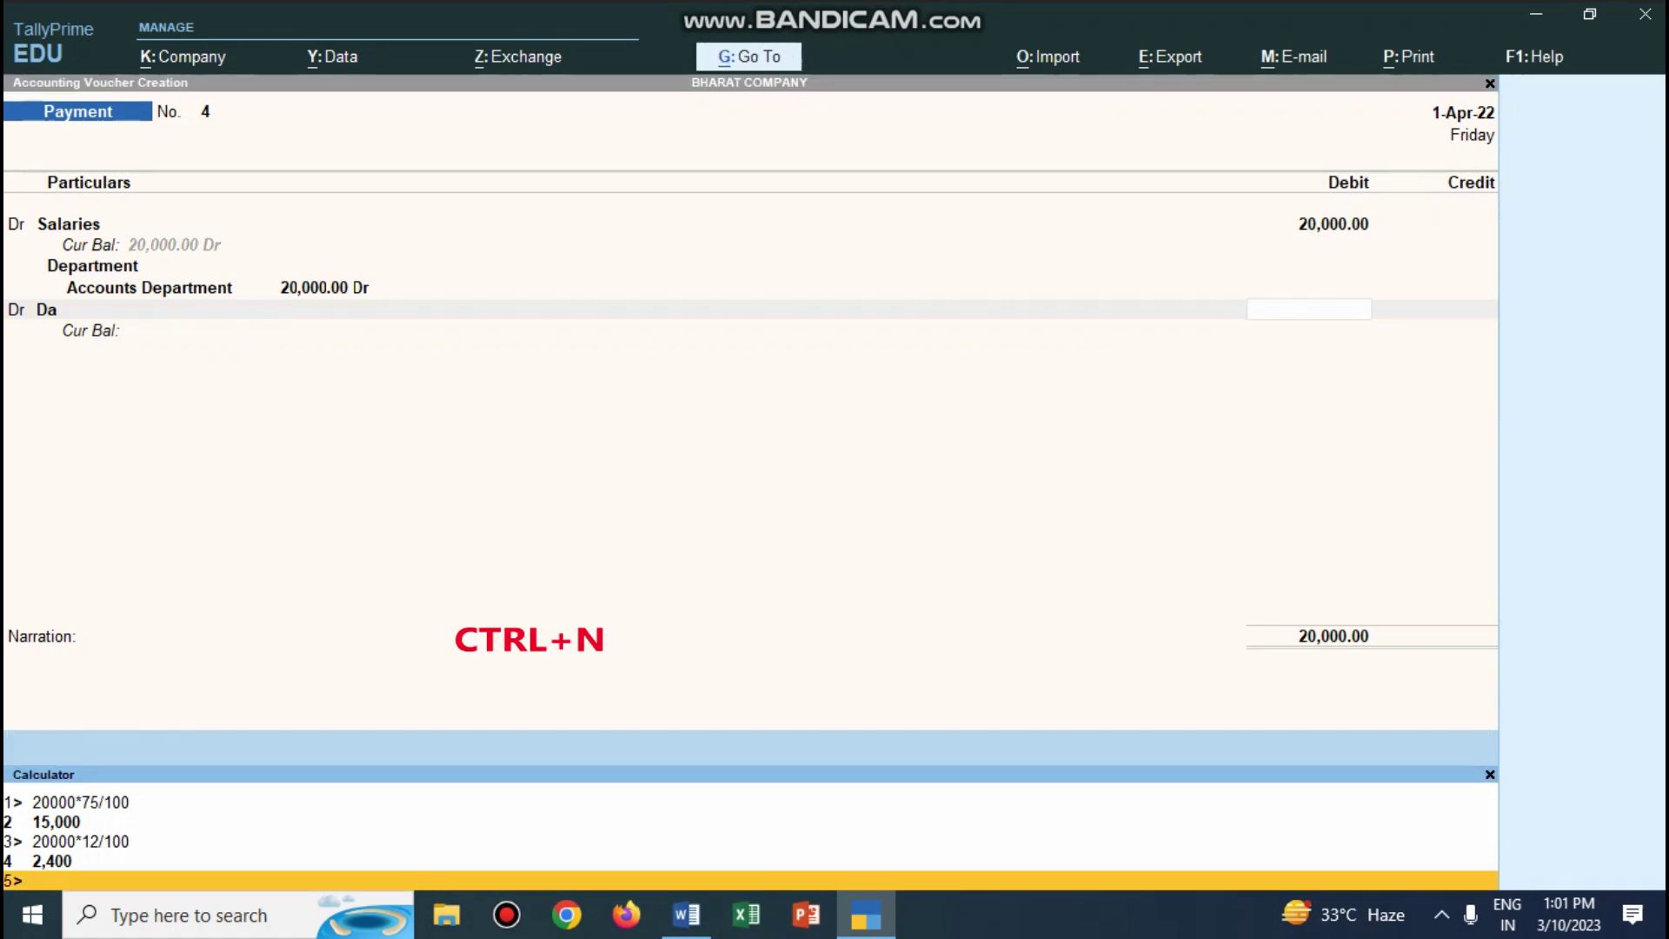
type("20000*75/100")
key("Return")
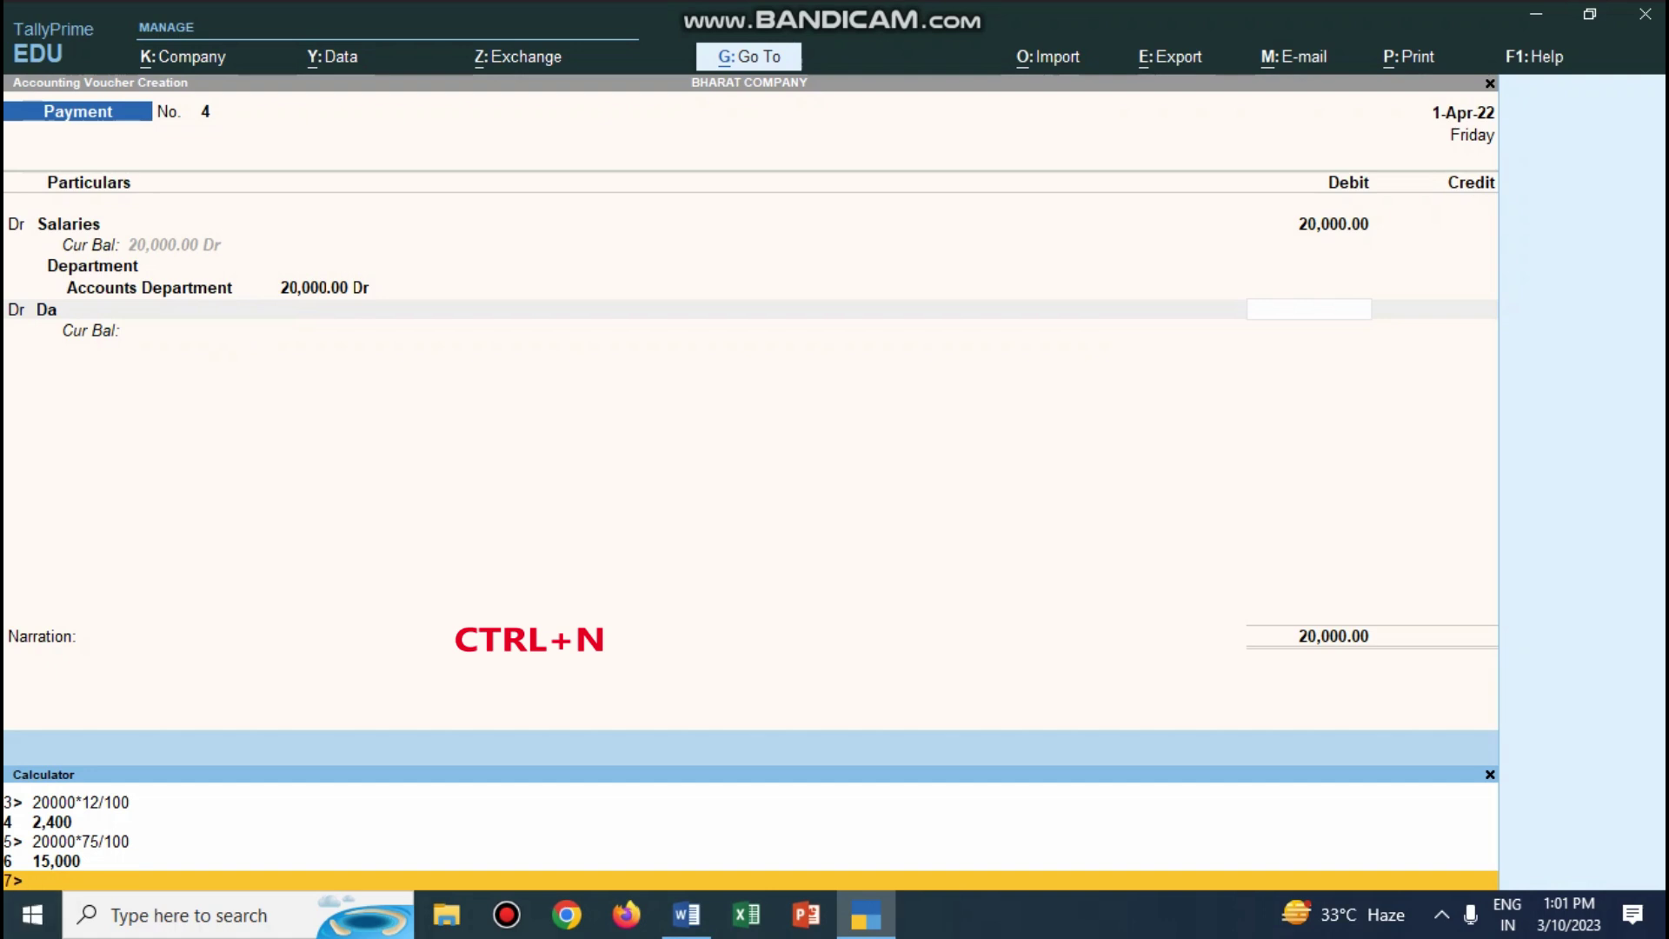
key("ctrl+n")
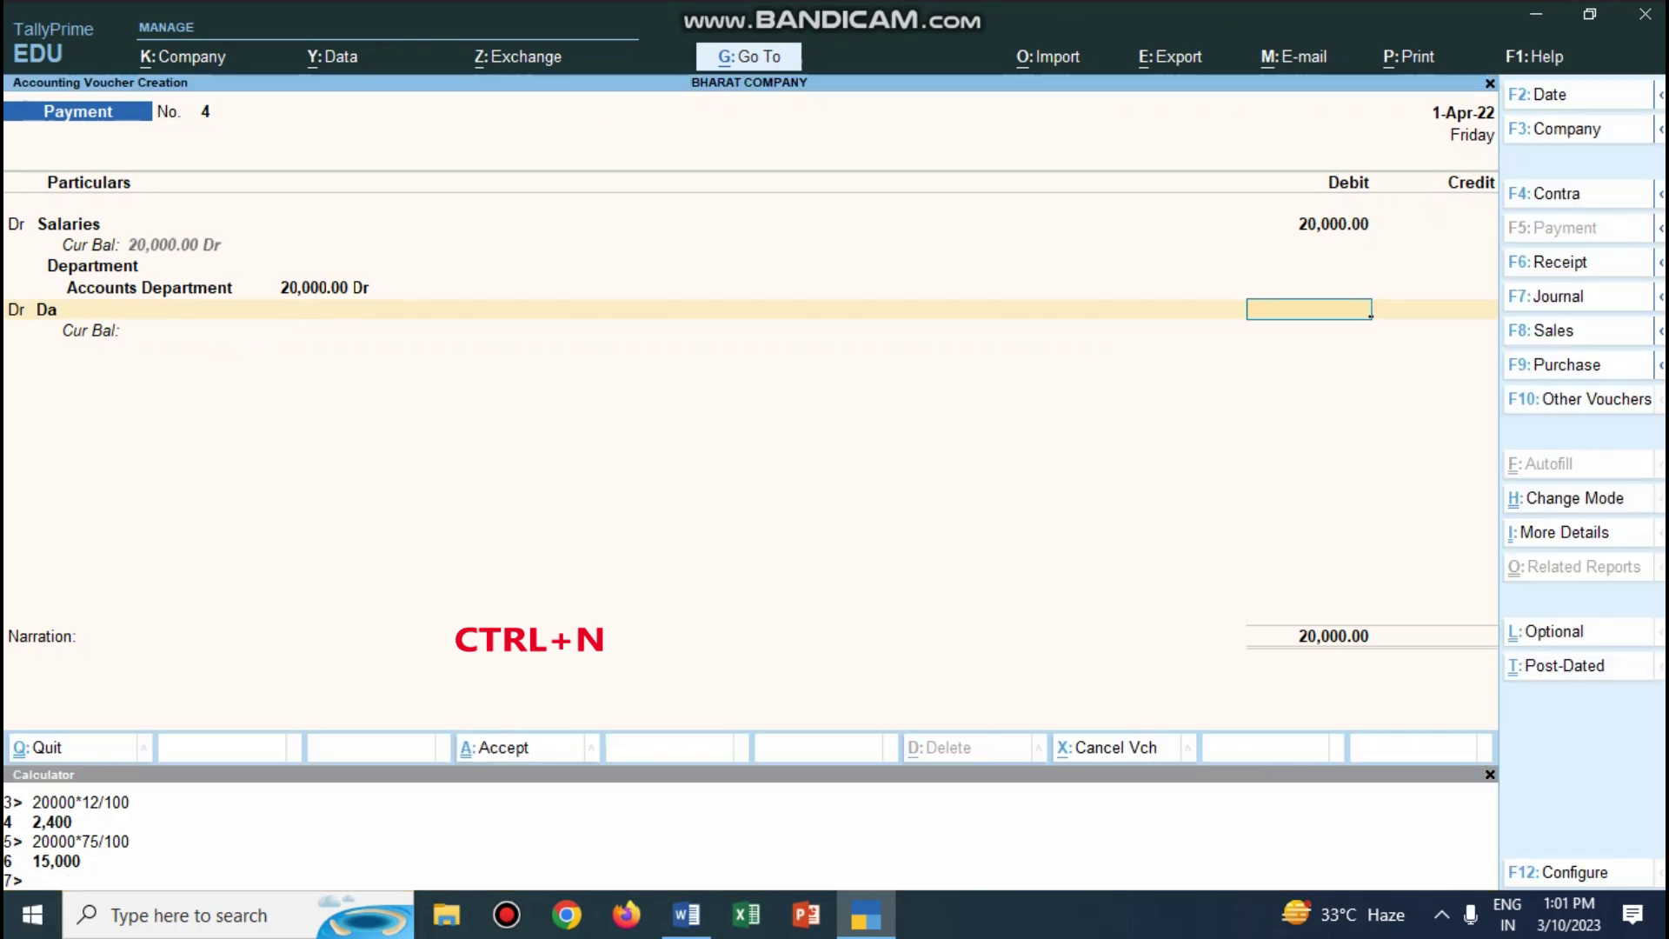
Debit Da with 15000 and allocate the full amount to the Accounts Department cost centre.
type("15000")
key("Return")
key("Return")
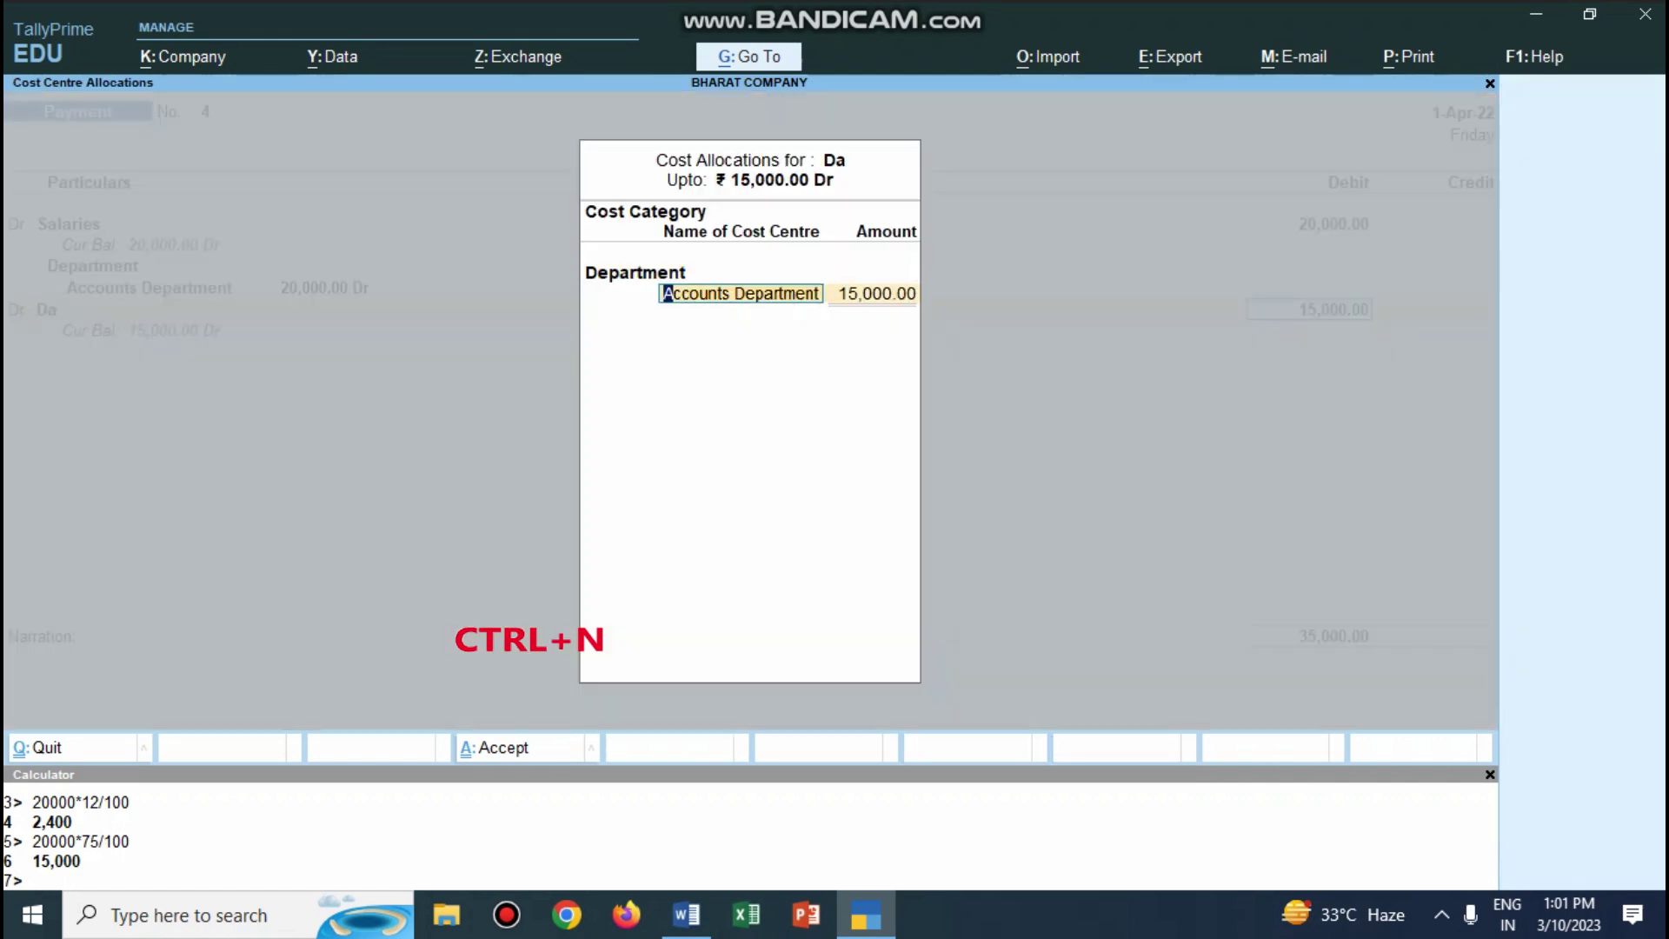
key("Return")
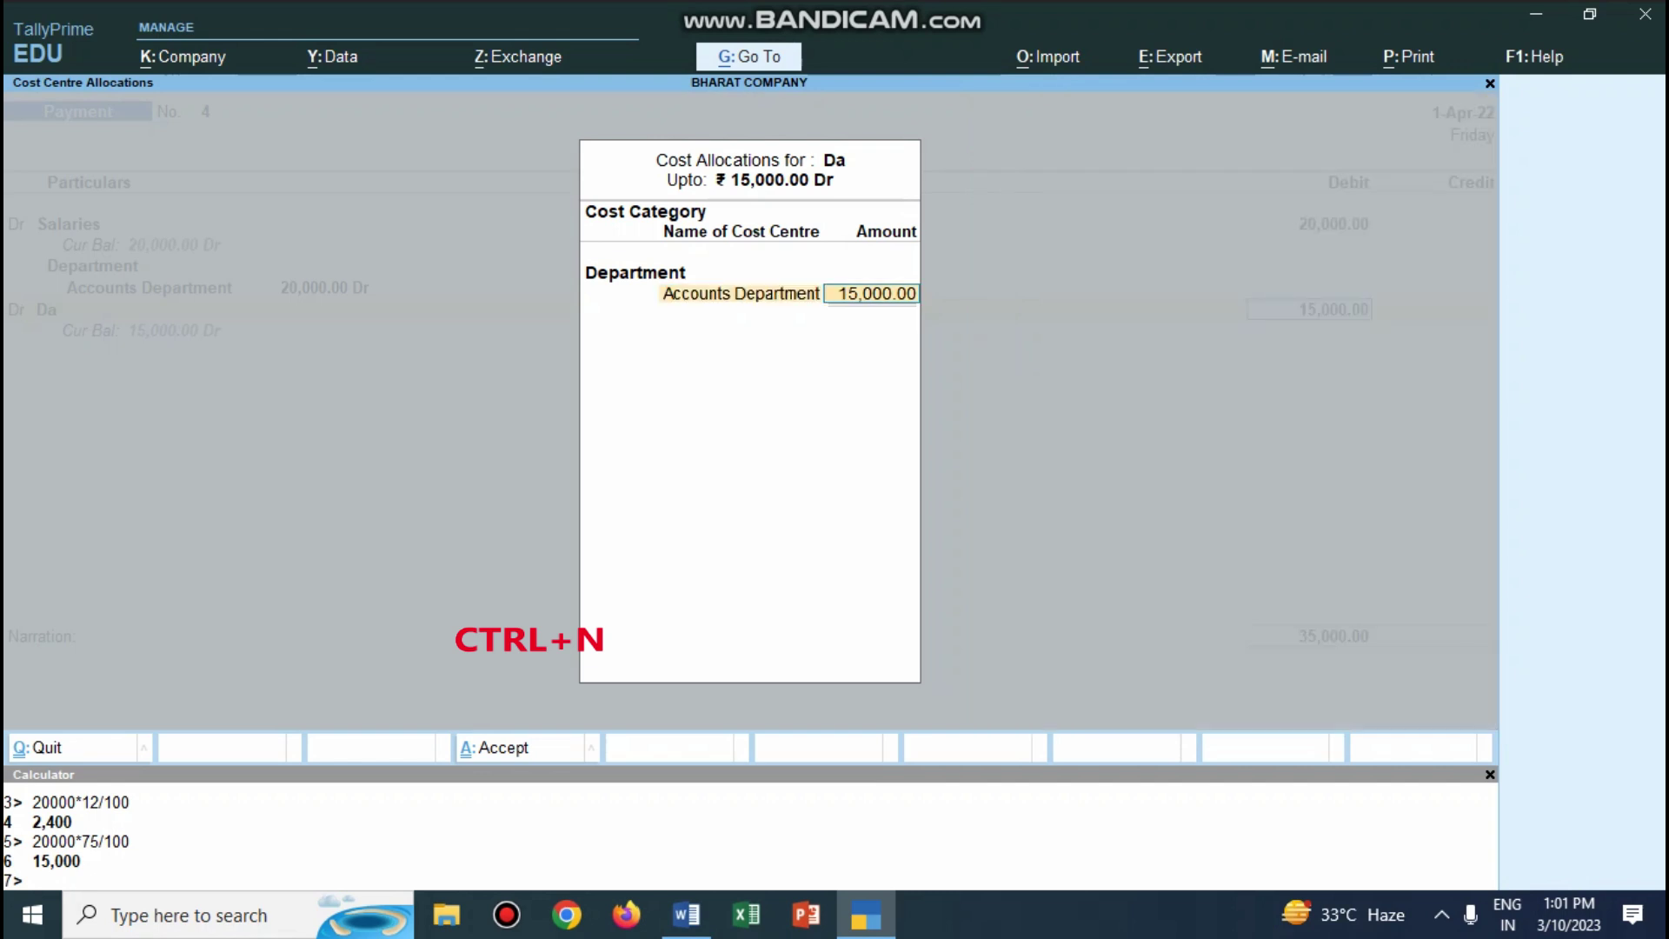
key("Return")
key("Return")
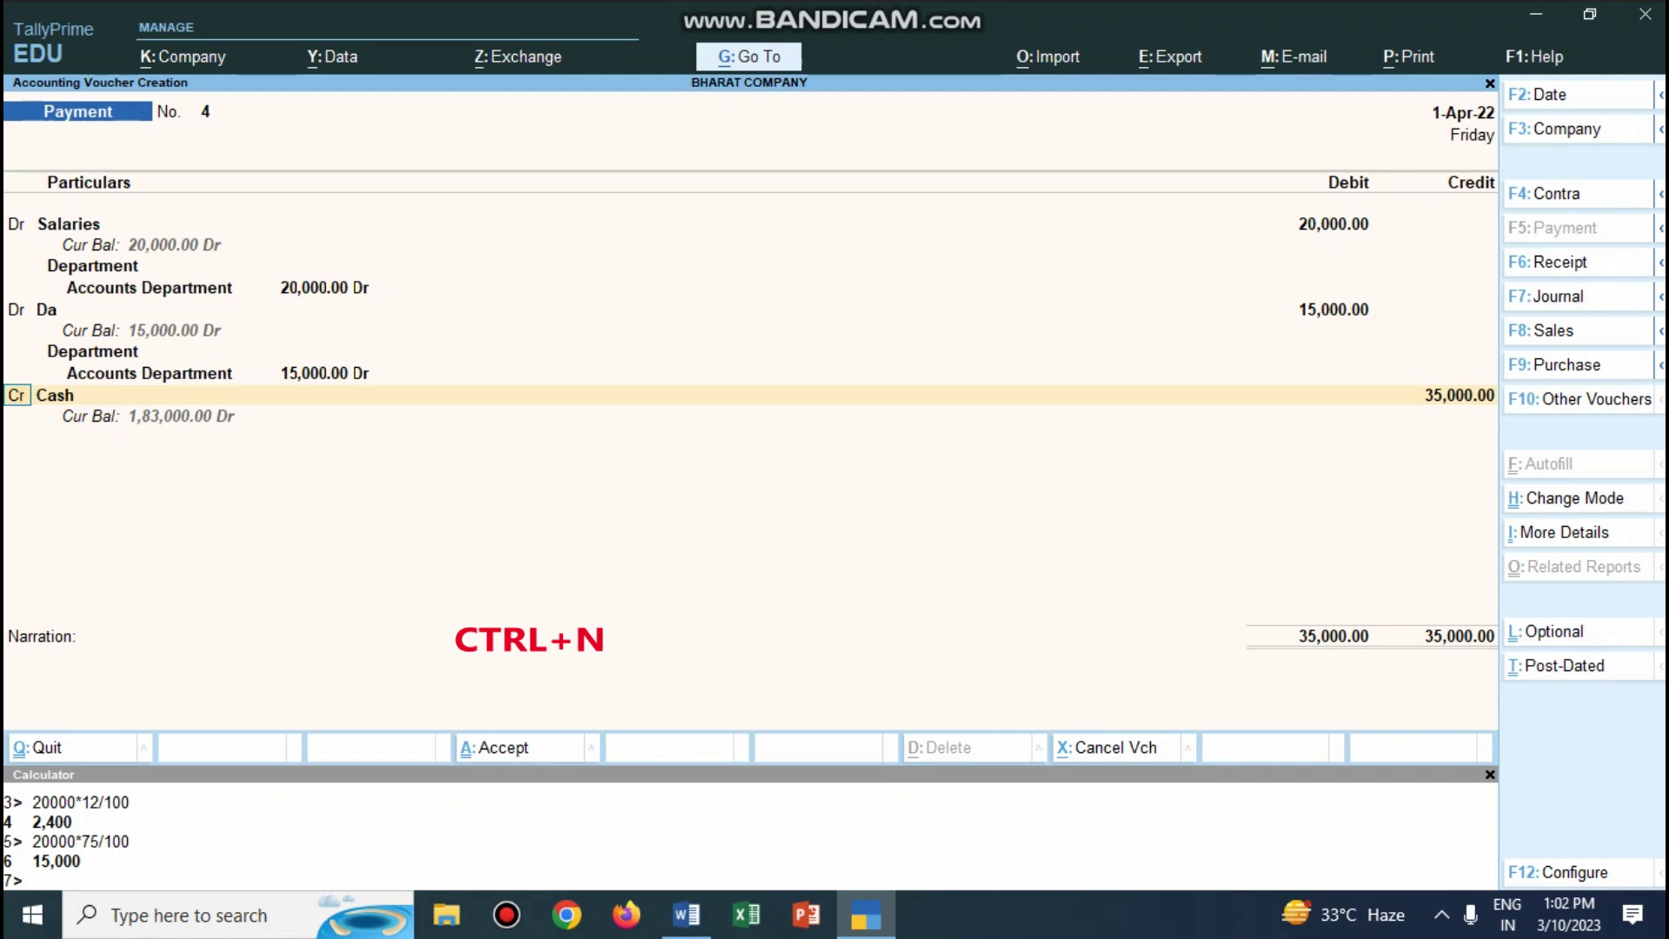
Credit the Pf ledger in place of Cash and check the PF rate in the Word transaction list before returning to TallyPrime.
key("Return")
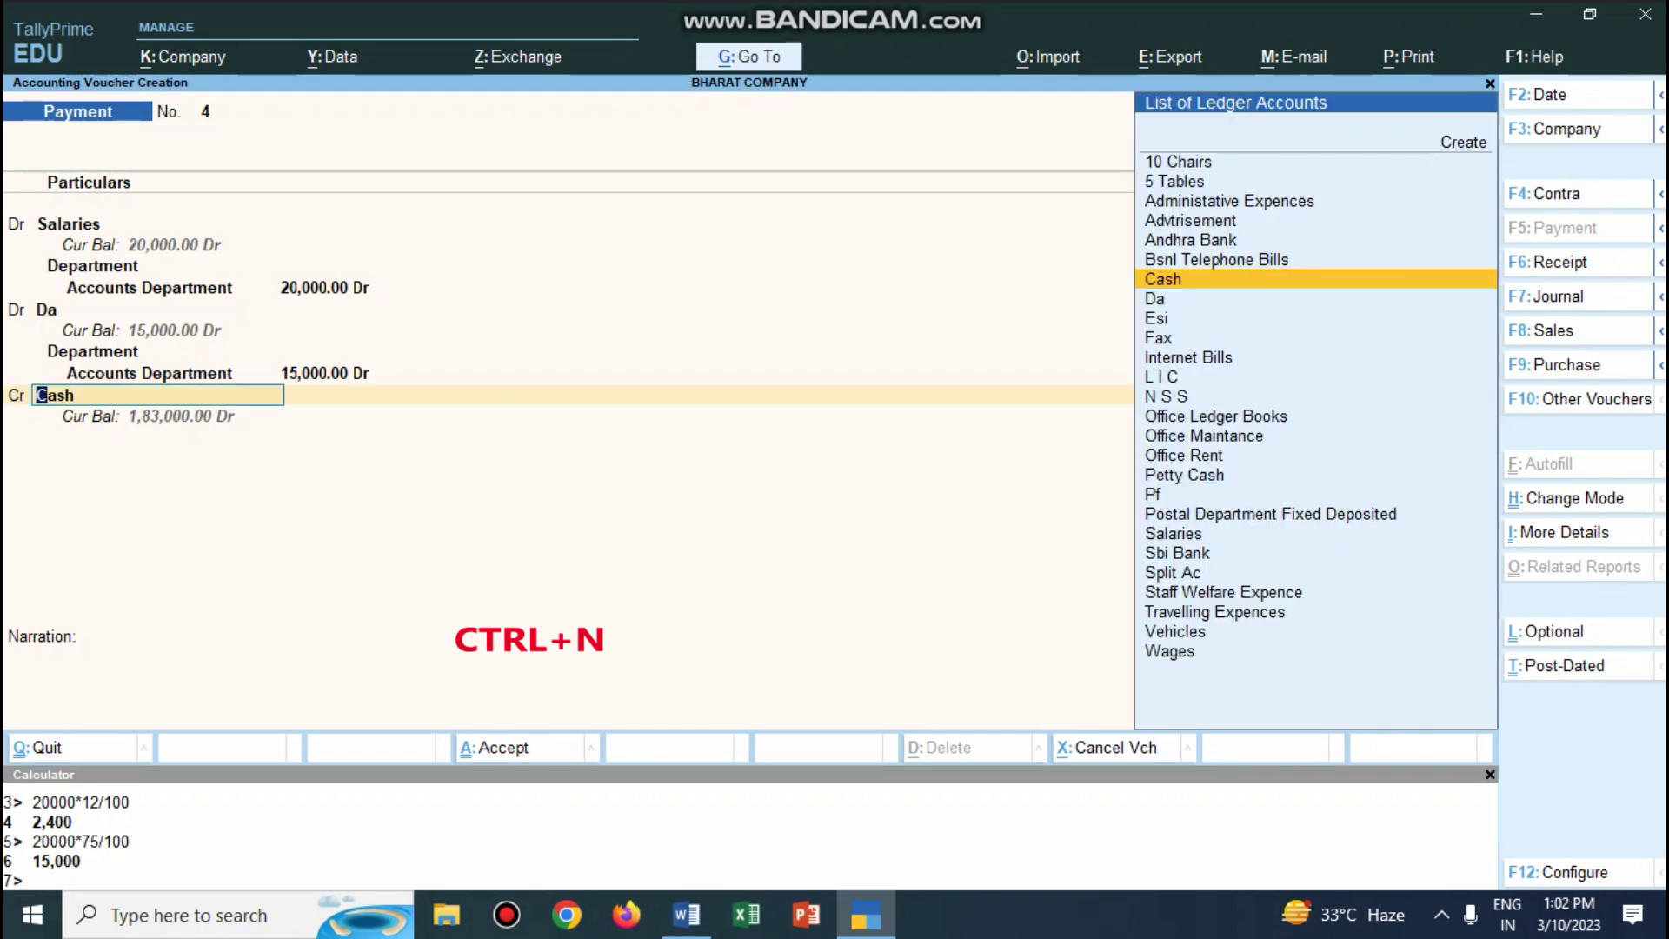
type("pf")
key("Return")
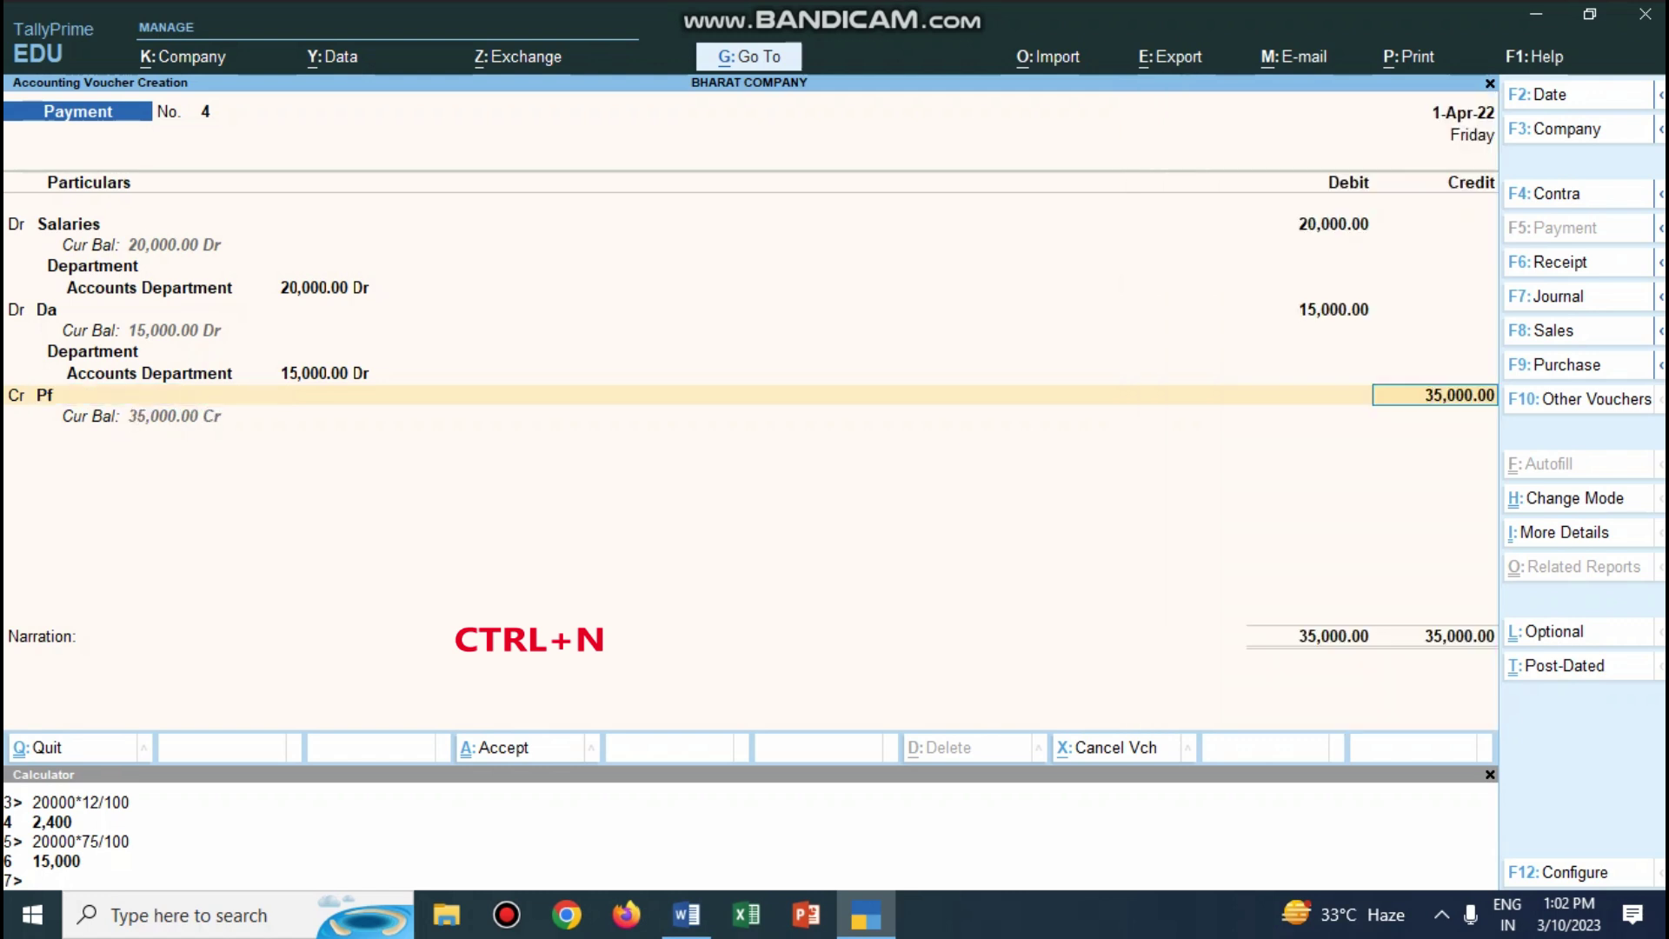
key("alt+Tab")
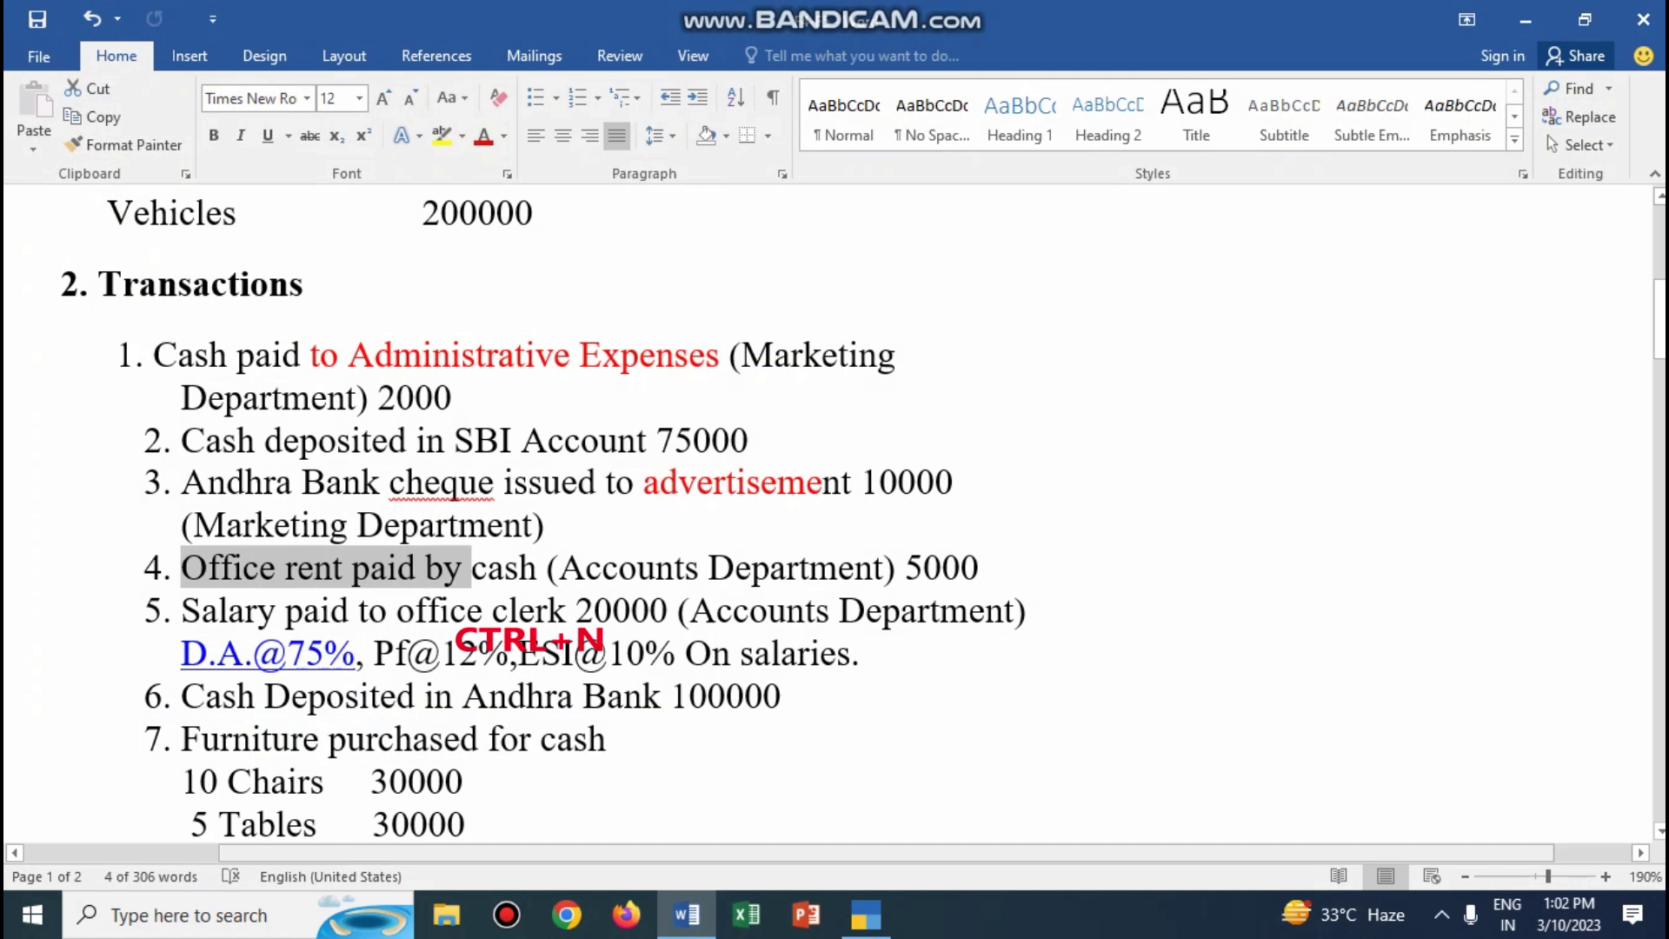
key("alt+Tab")
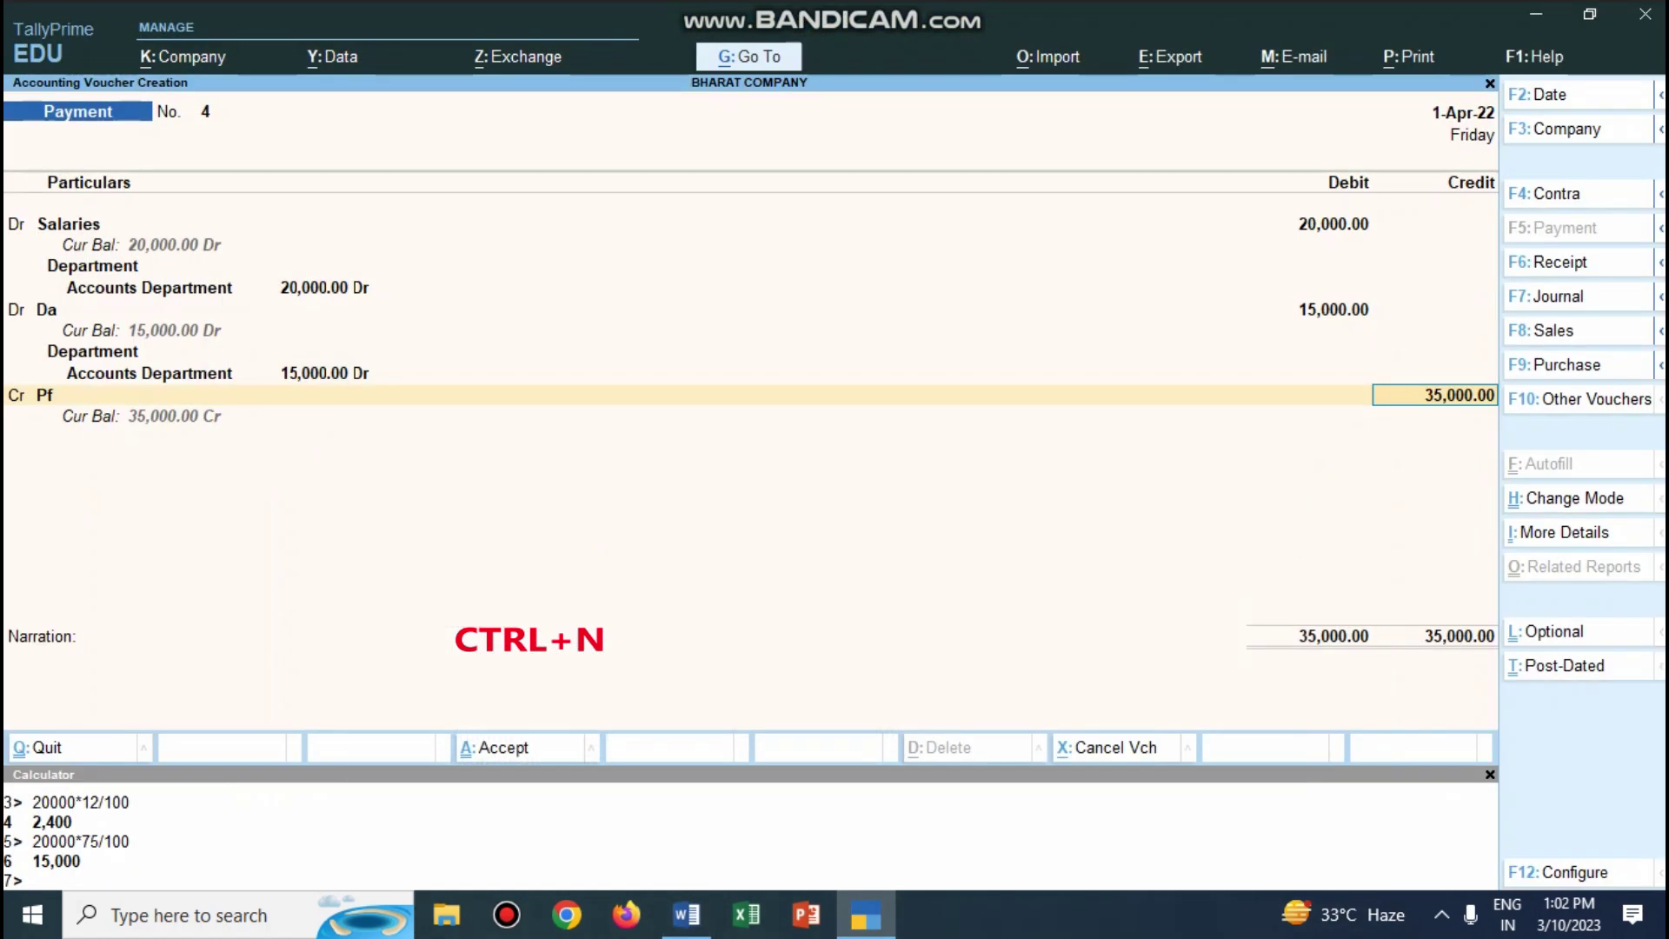
Calculate 20000*12/100 in the built-in calculator and set the Pf credit amount to 2400.
key("ctrl+n")
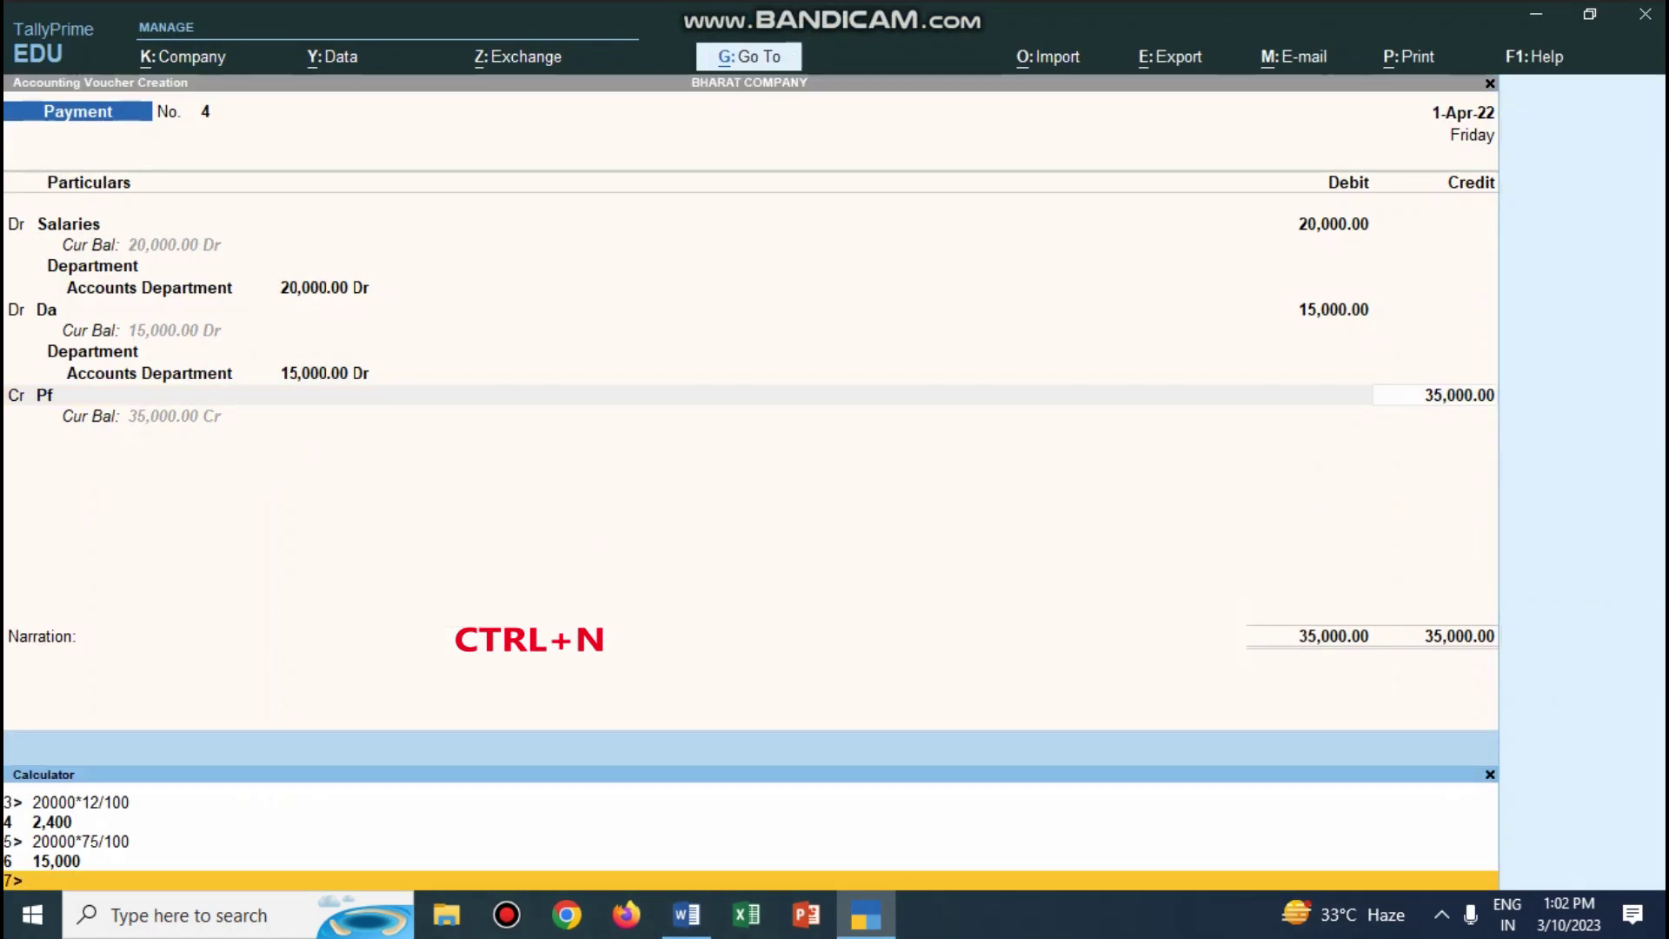
type("20000*12/100")
key("Return")
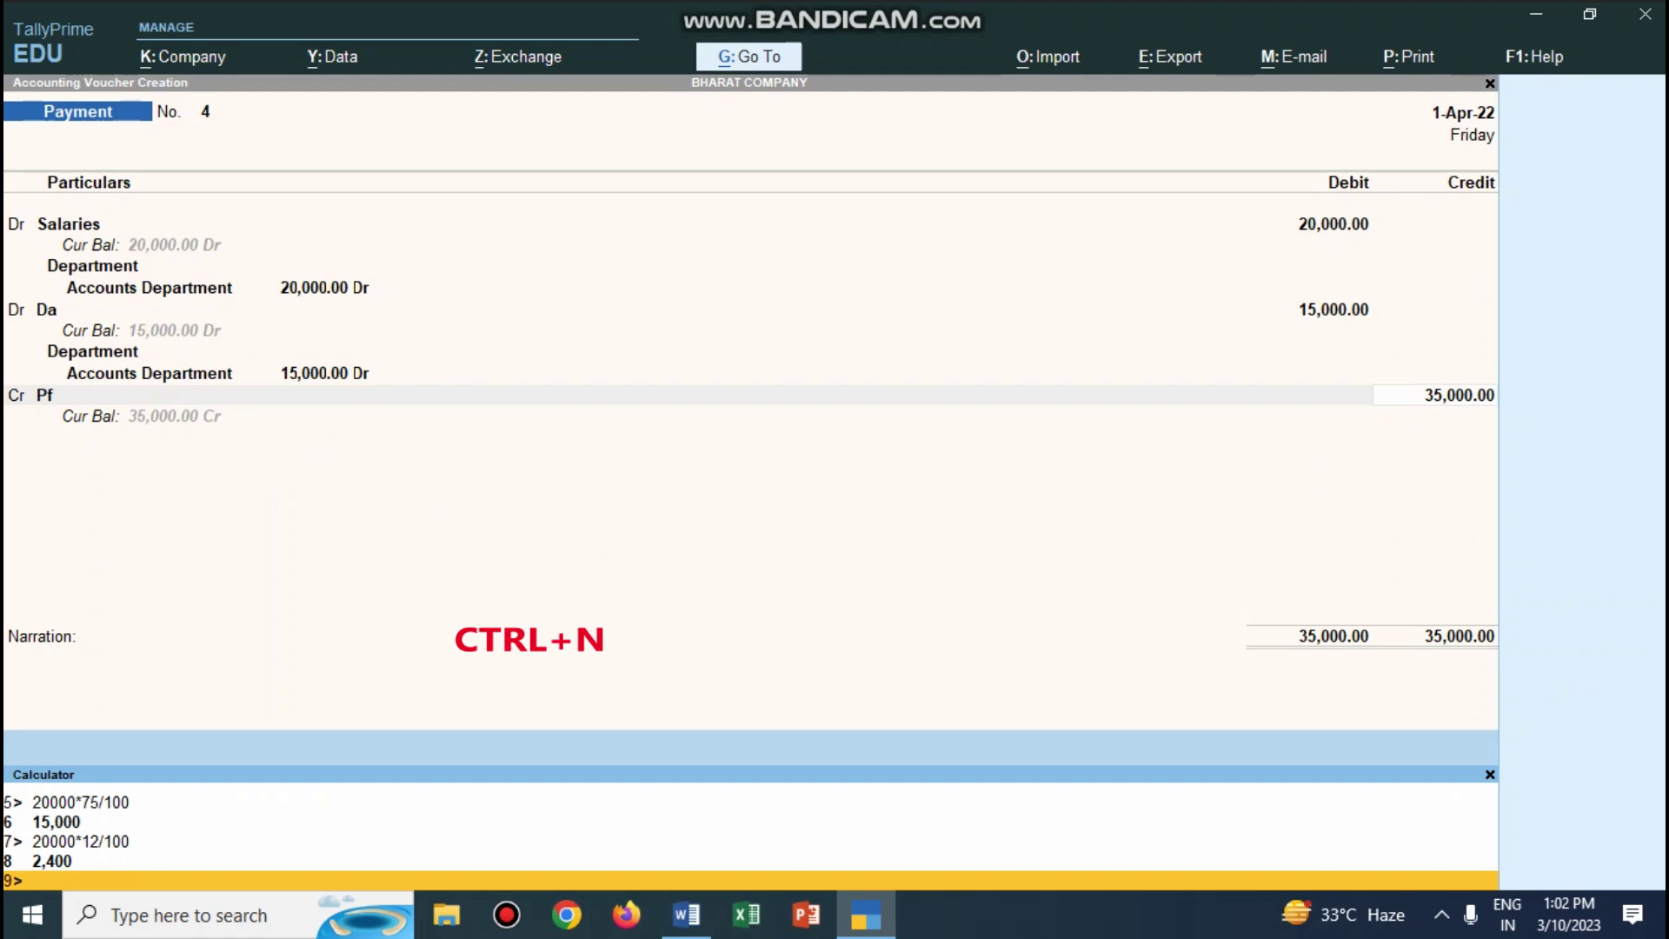
key("ctrl+n")
type("2400")
key("Return")
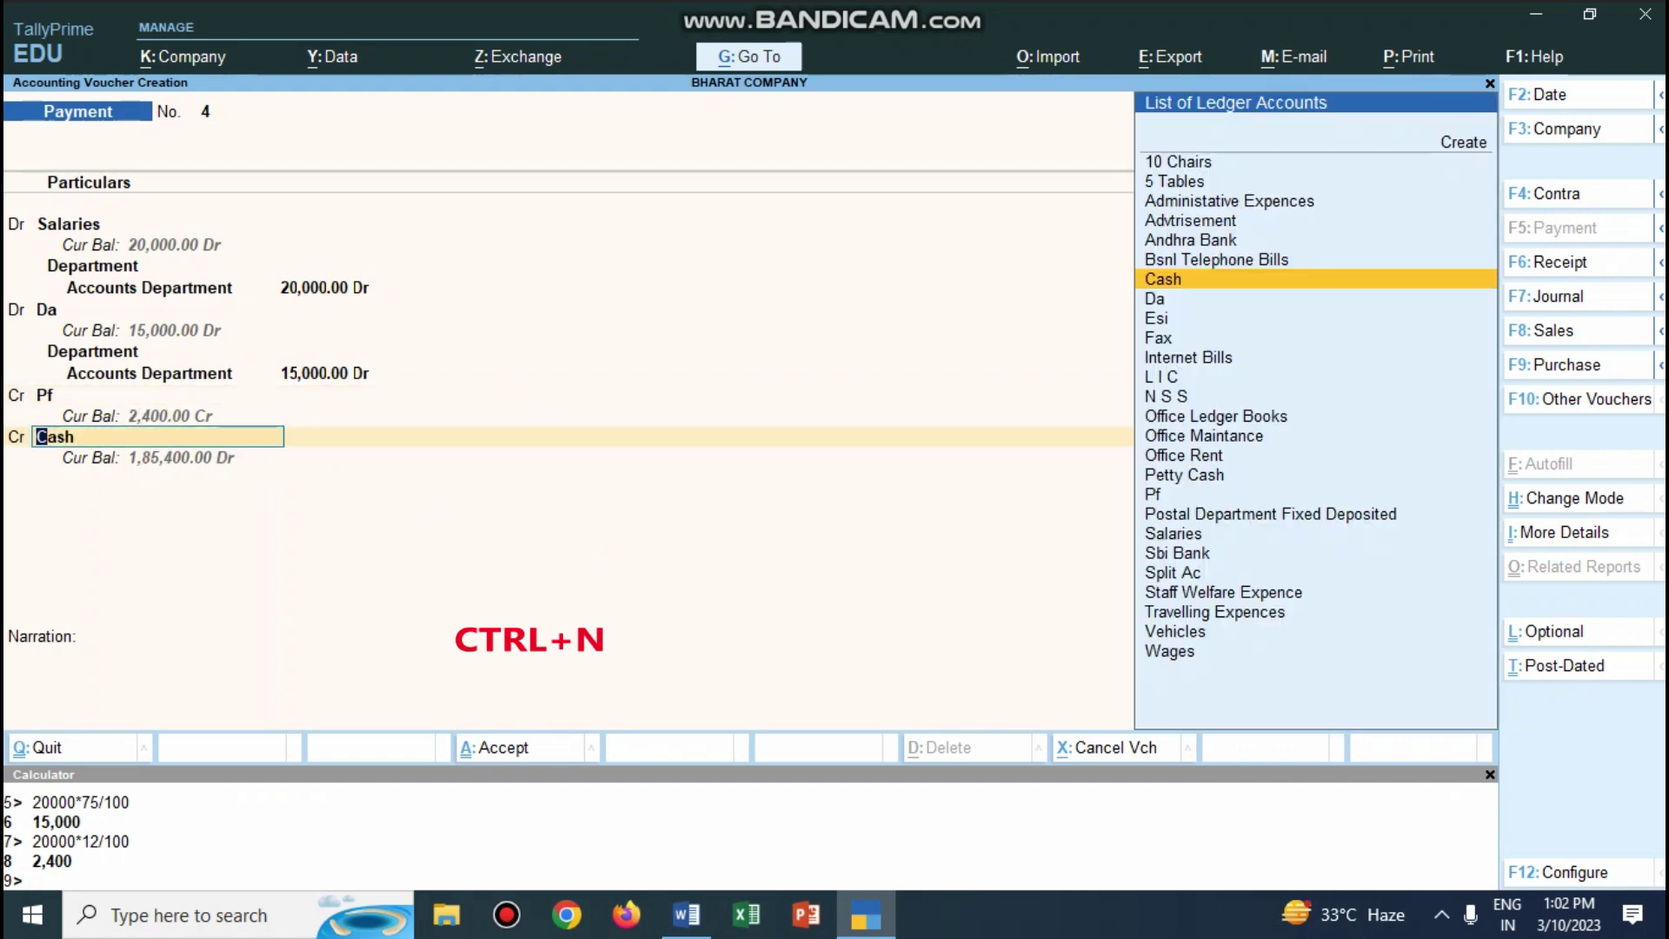
Credit the Esi ledger with 2000 and credit Cash with the remaining 30,600.
type("es")
key("Return")
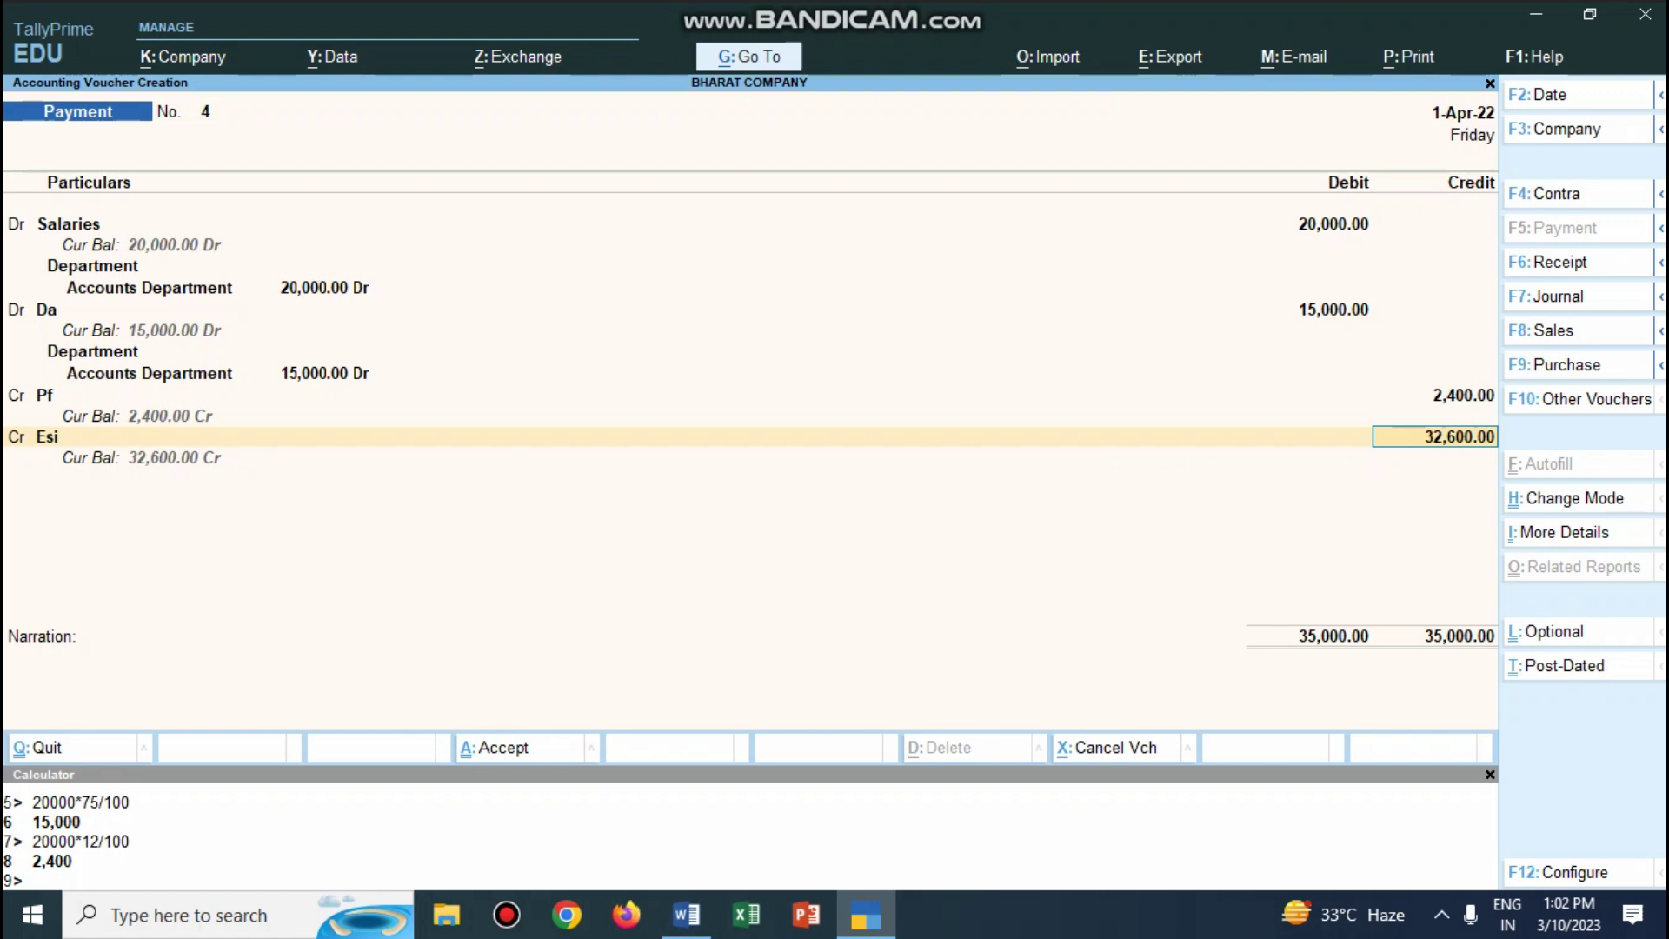
type("2000")
key("Return")
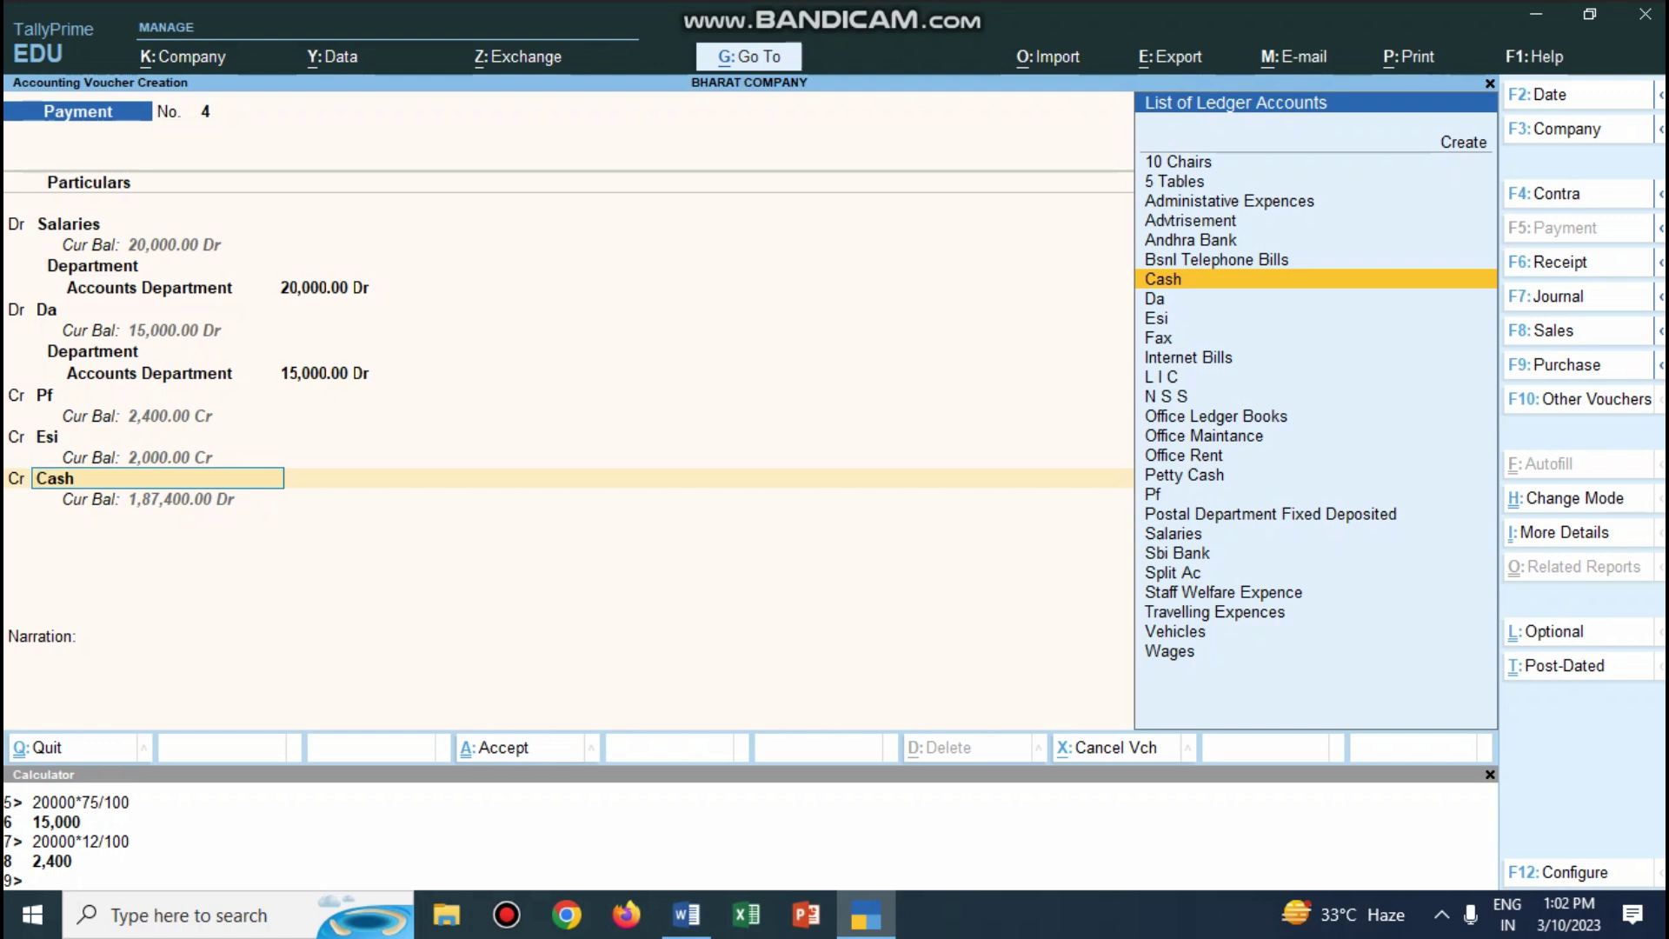
key("Return")
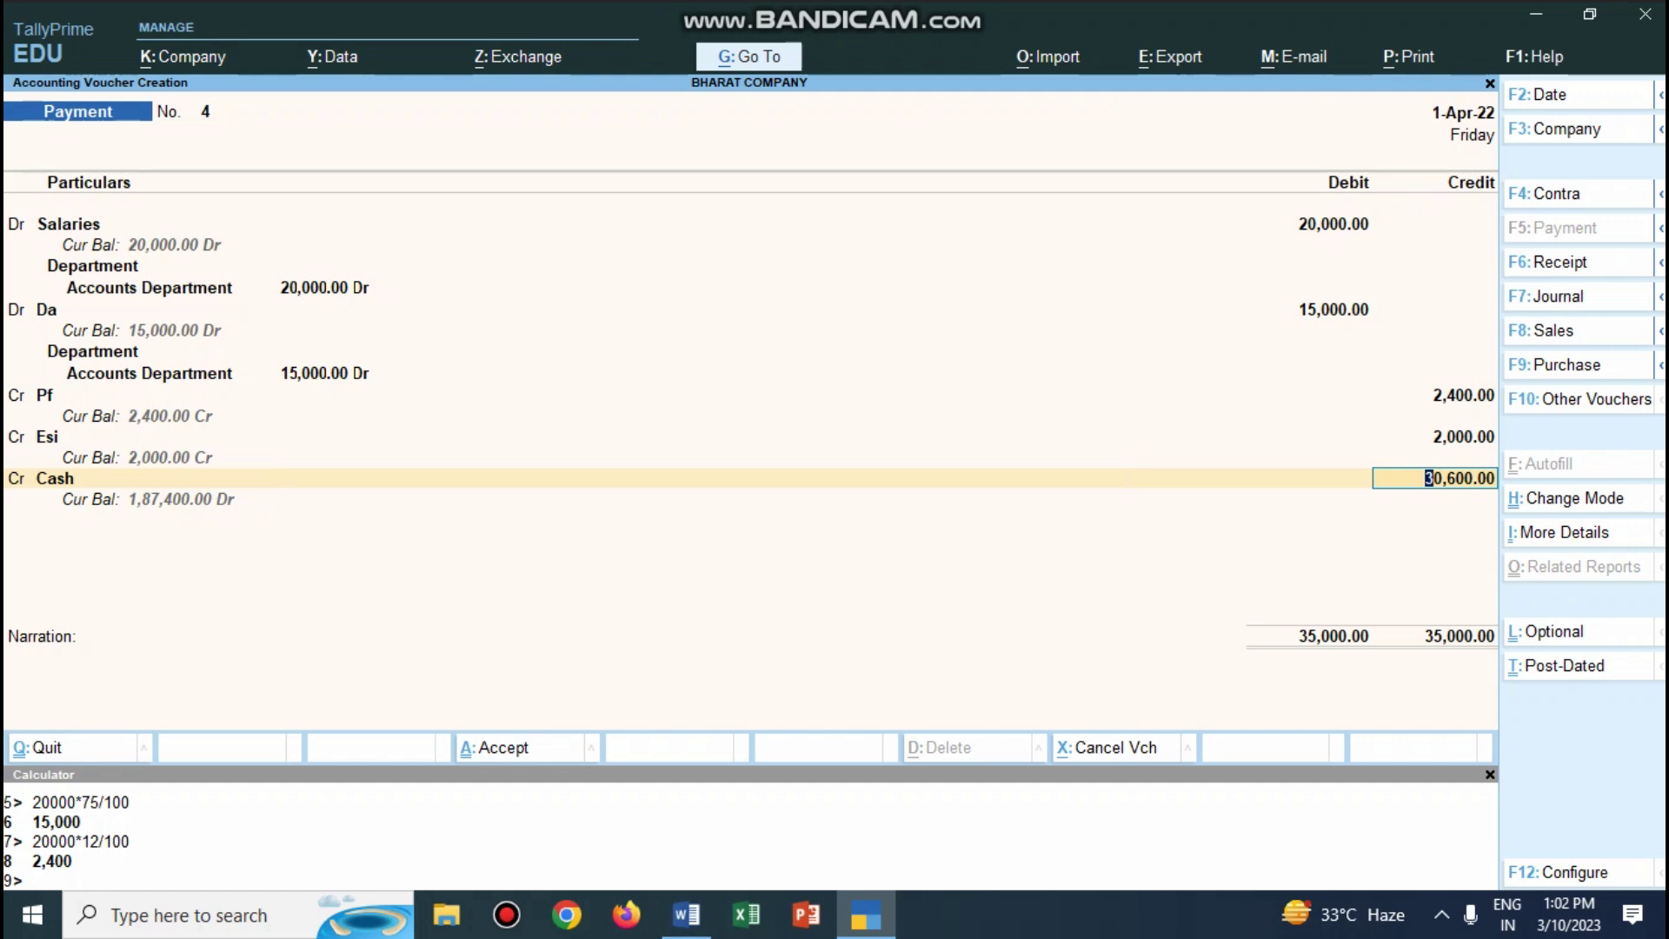
key("Return")
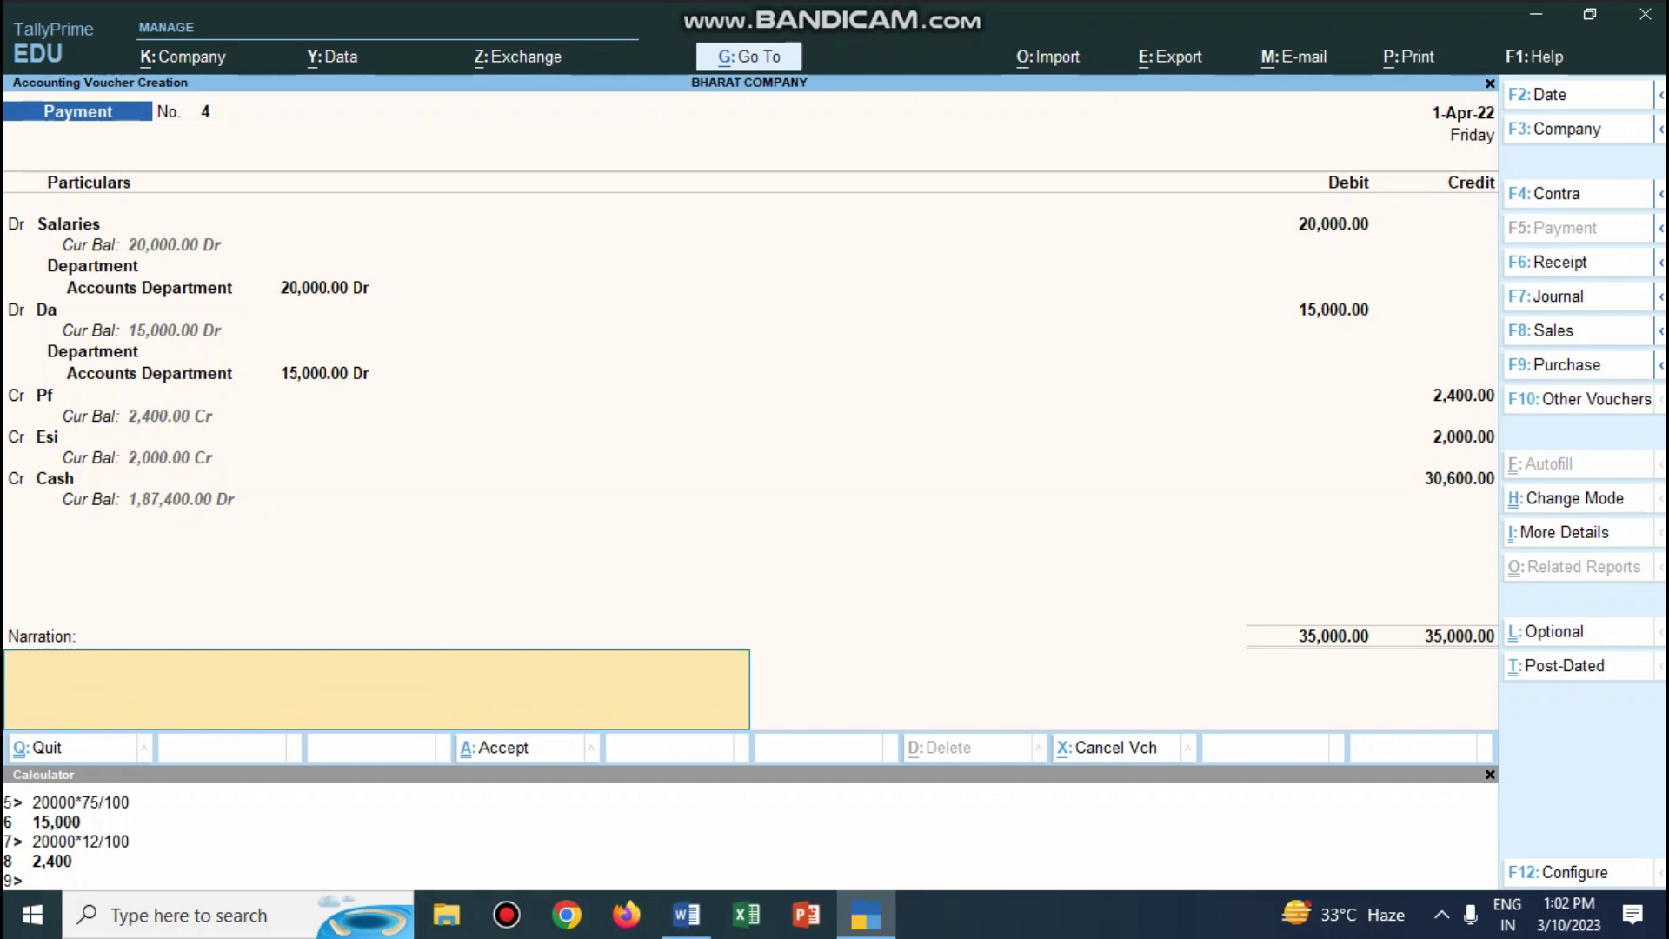
Recall the narration "being expences paid by cash" from the previous voucher and save the salary payment voucher.
key("ctrl+r")
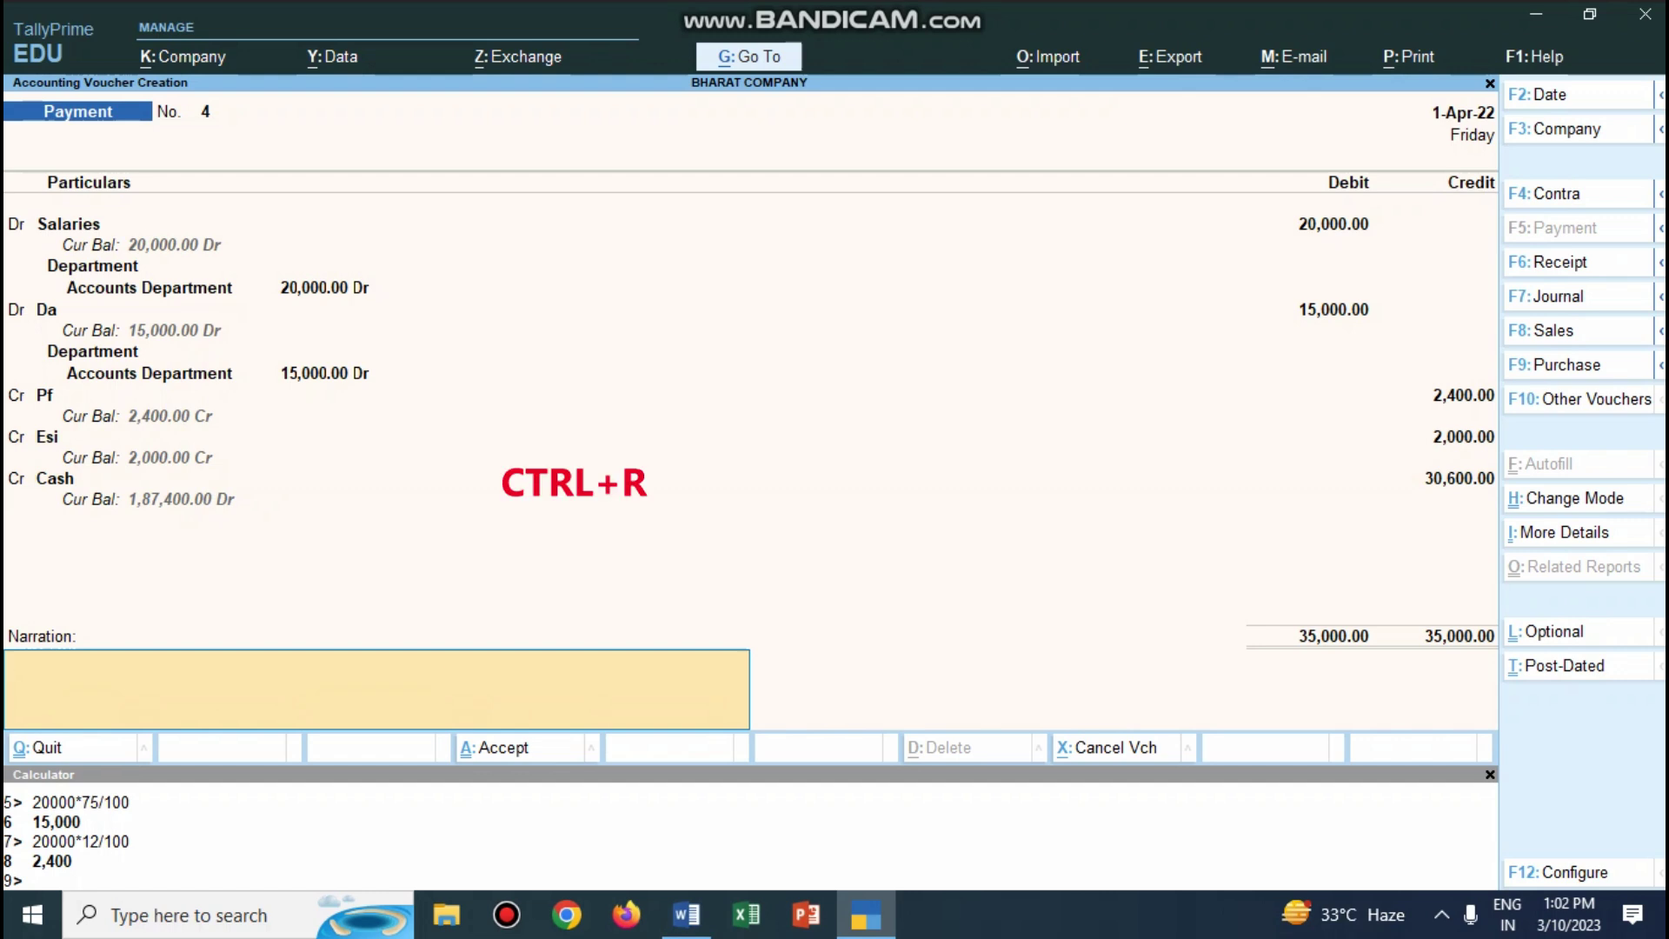
key("ctrl")
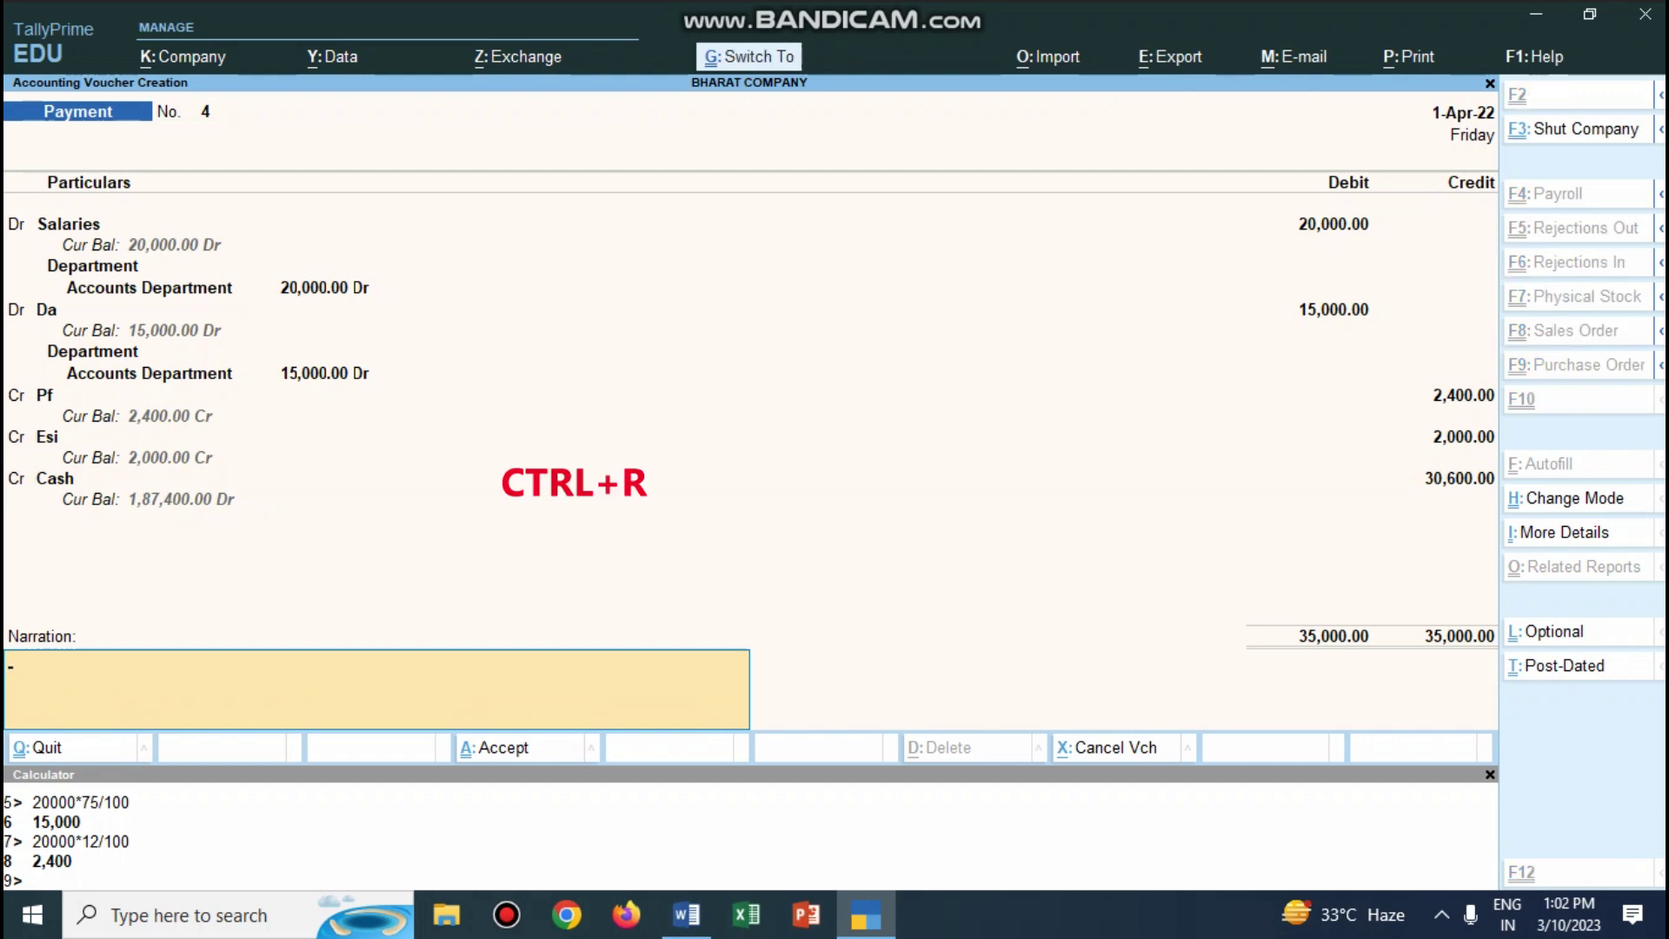
key("ctrl+r")
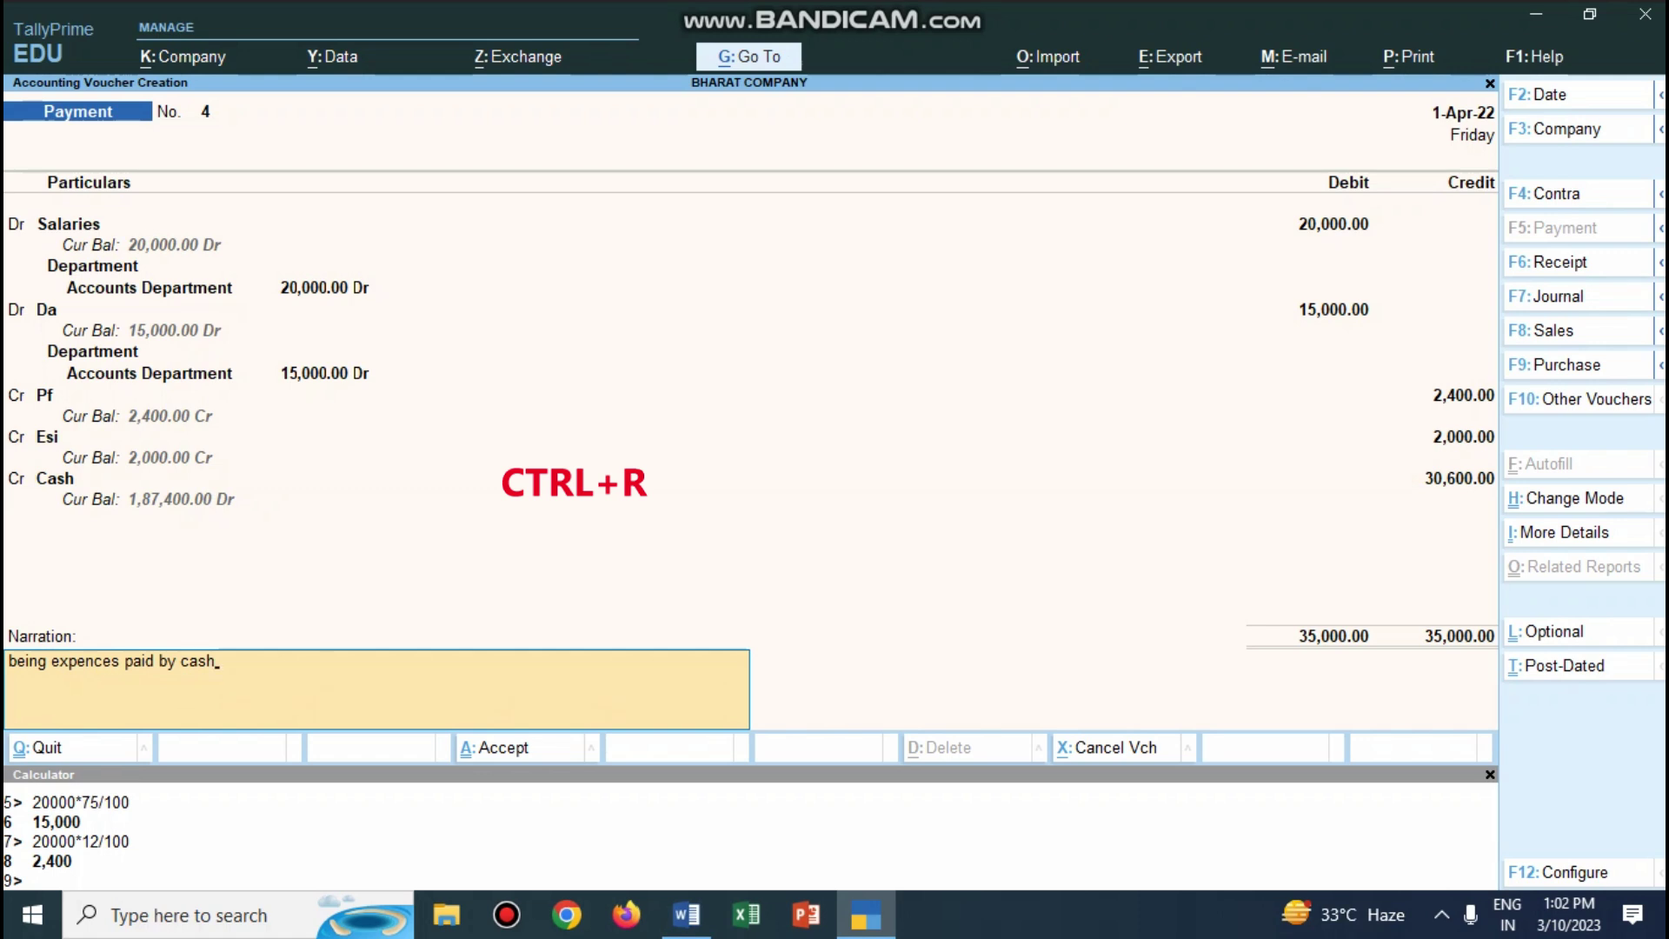
key("Return")
key("Return")
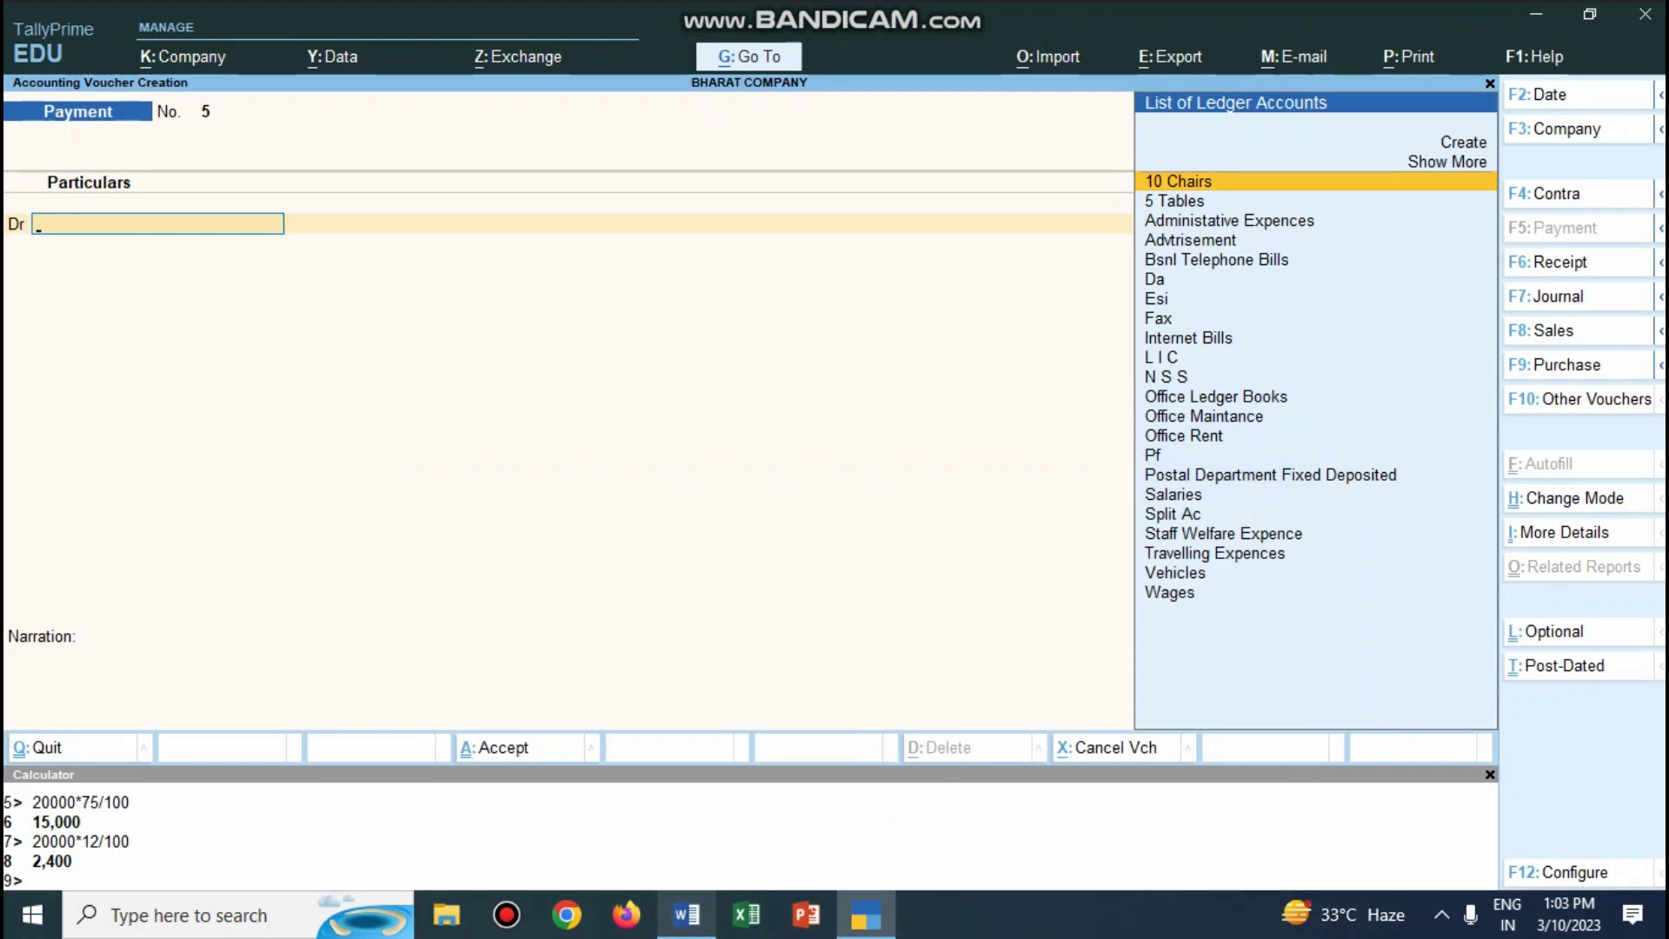
Start a contra voucher and credit Cash with 100000.
key("F4")
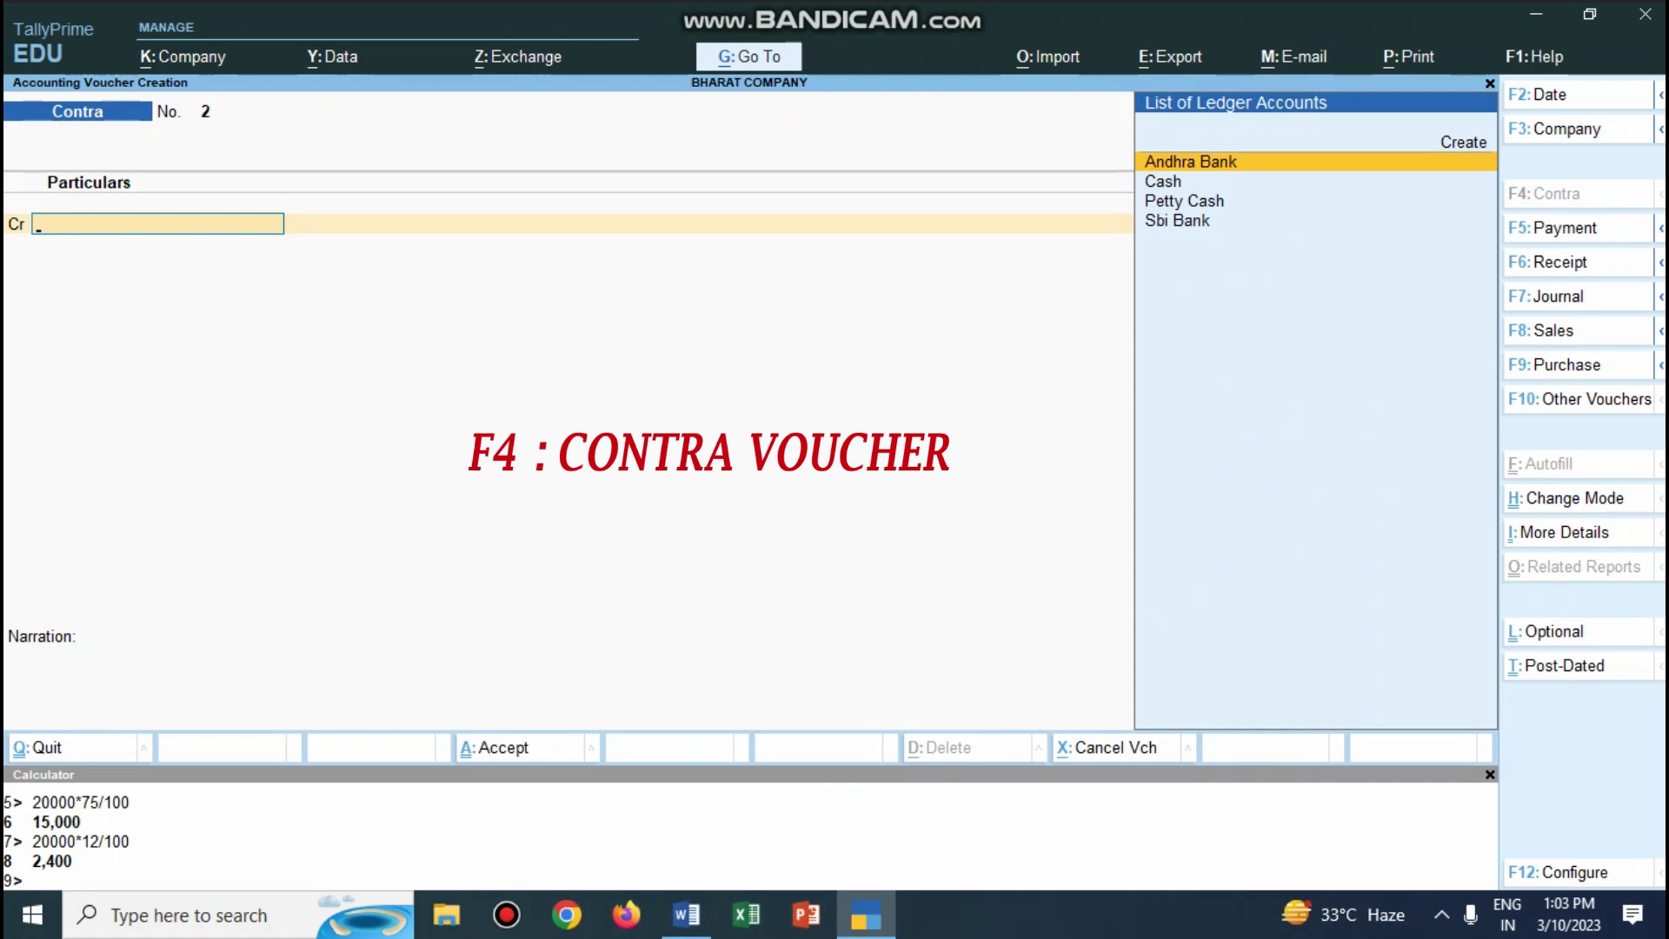
left_click(1163, 180)
key("Return")
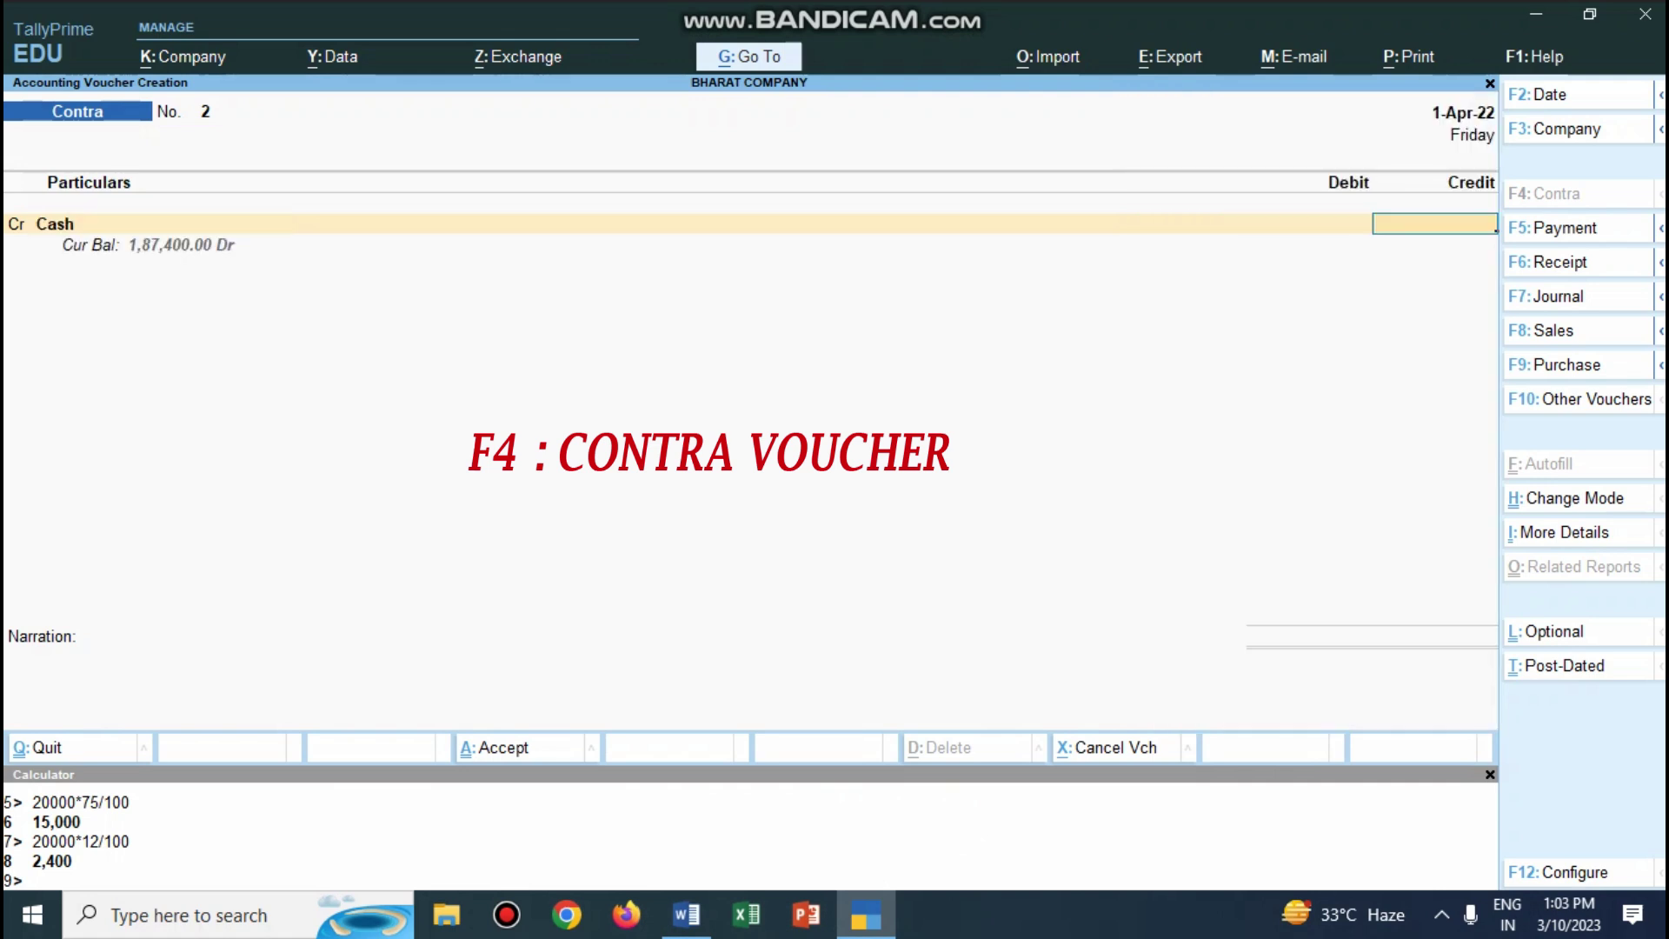
type("100000")
key("Return")
Debit Andhra Bank with 1,00,000 in the contra voucher and record the cash denominations as 50 notes of 2000.
key("Up")
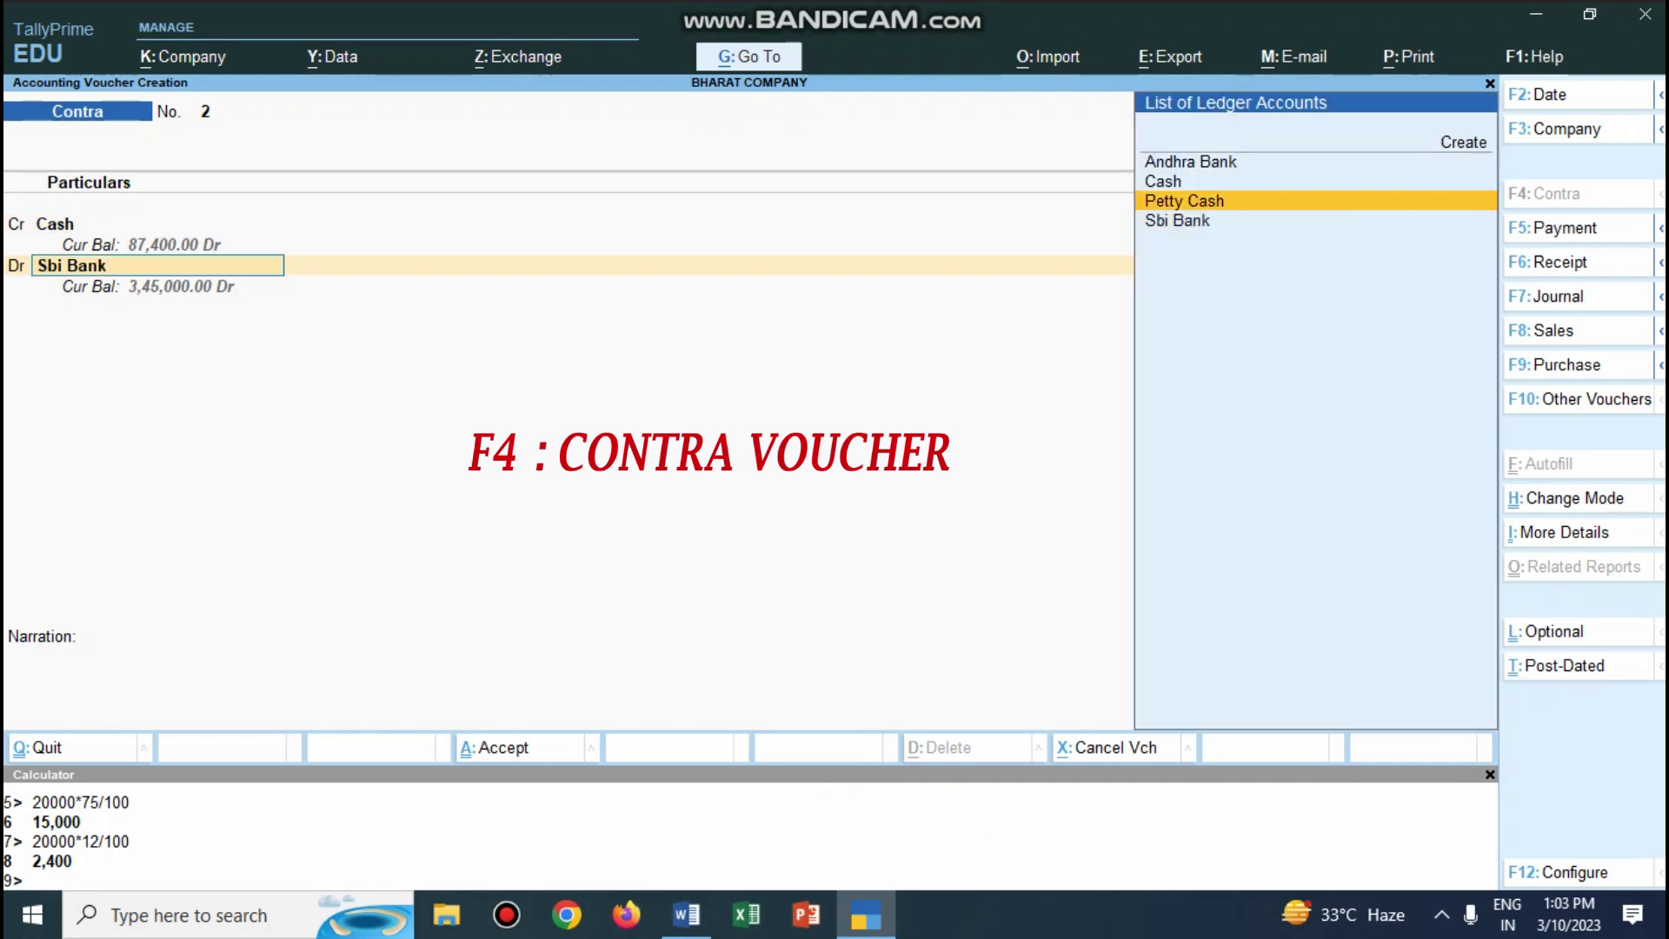
key("Up")
key("Up")
key("Return")
key("Return")
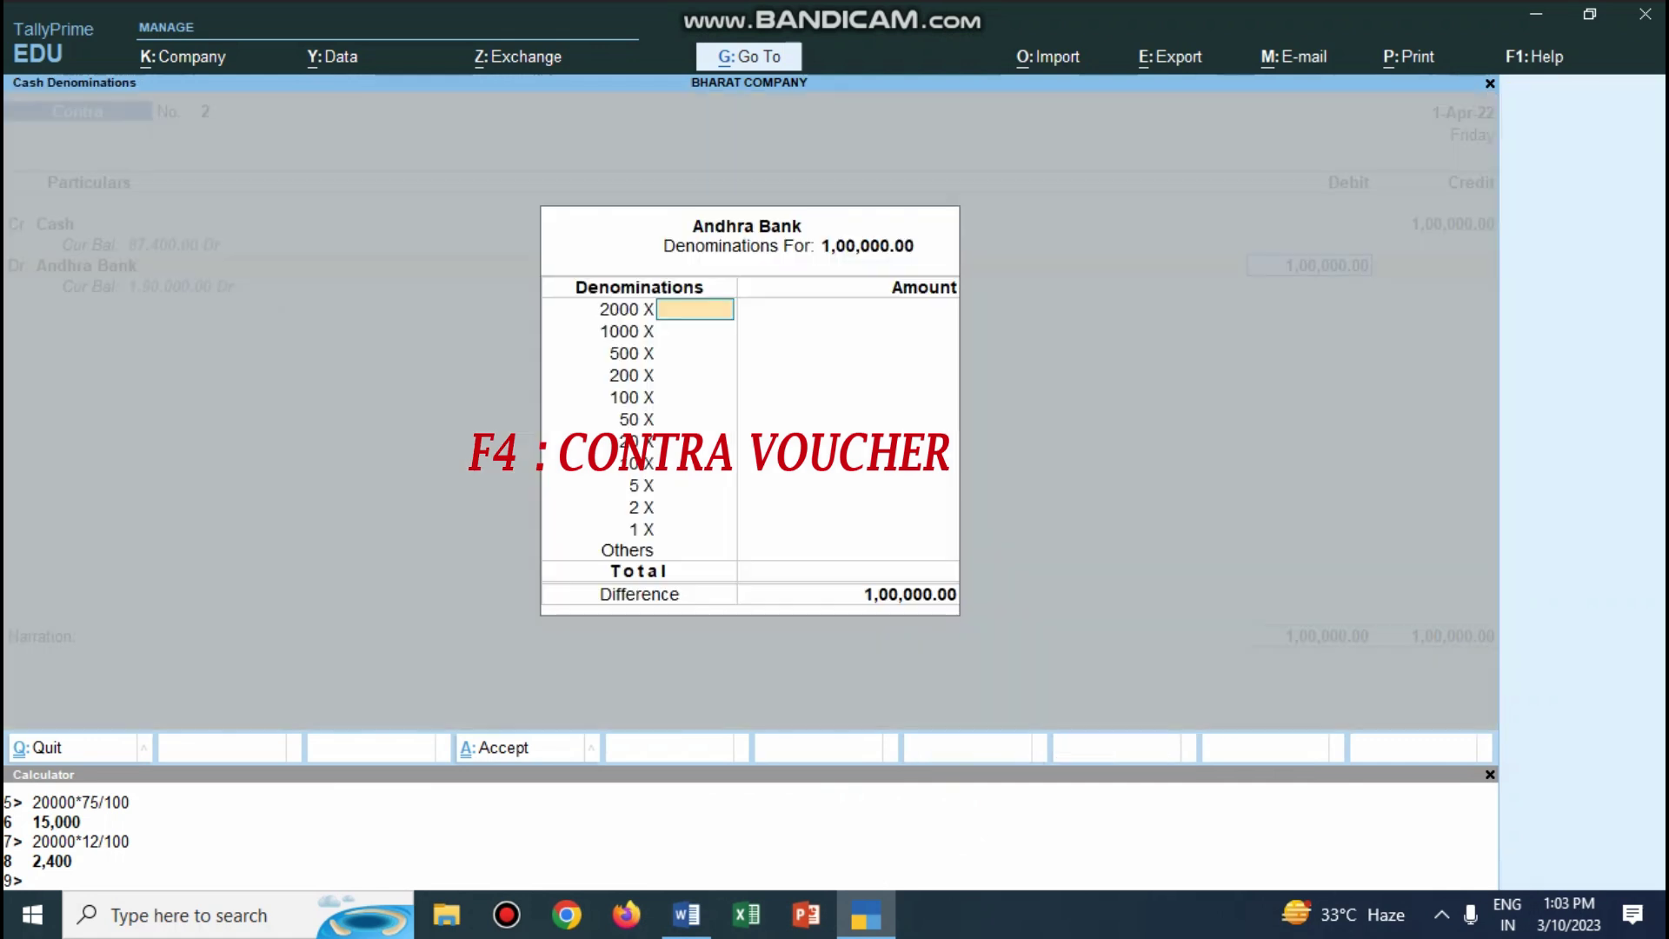
type("50")
key("Return")
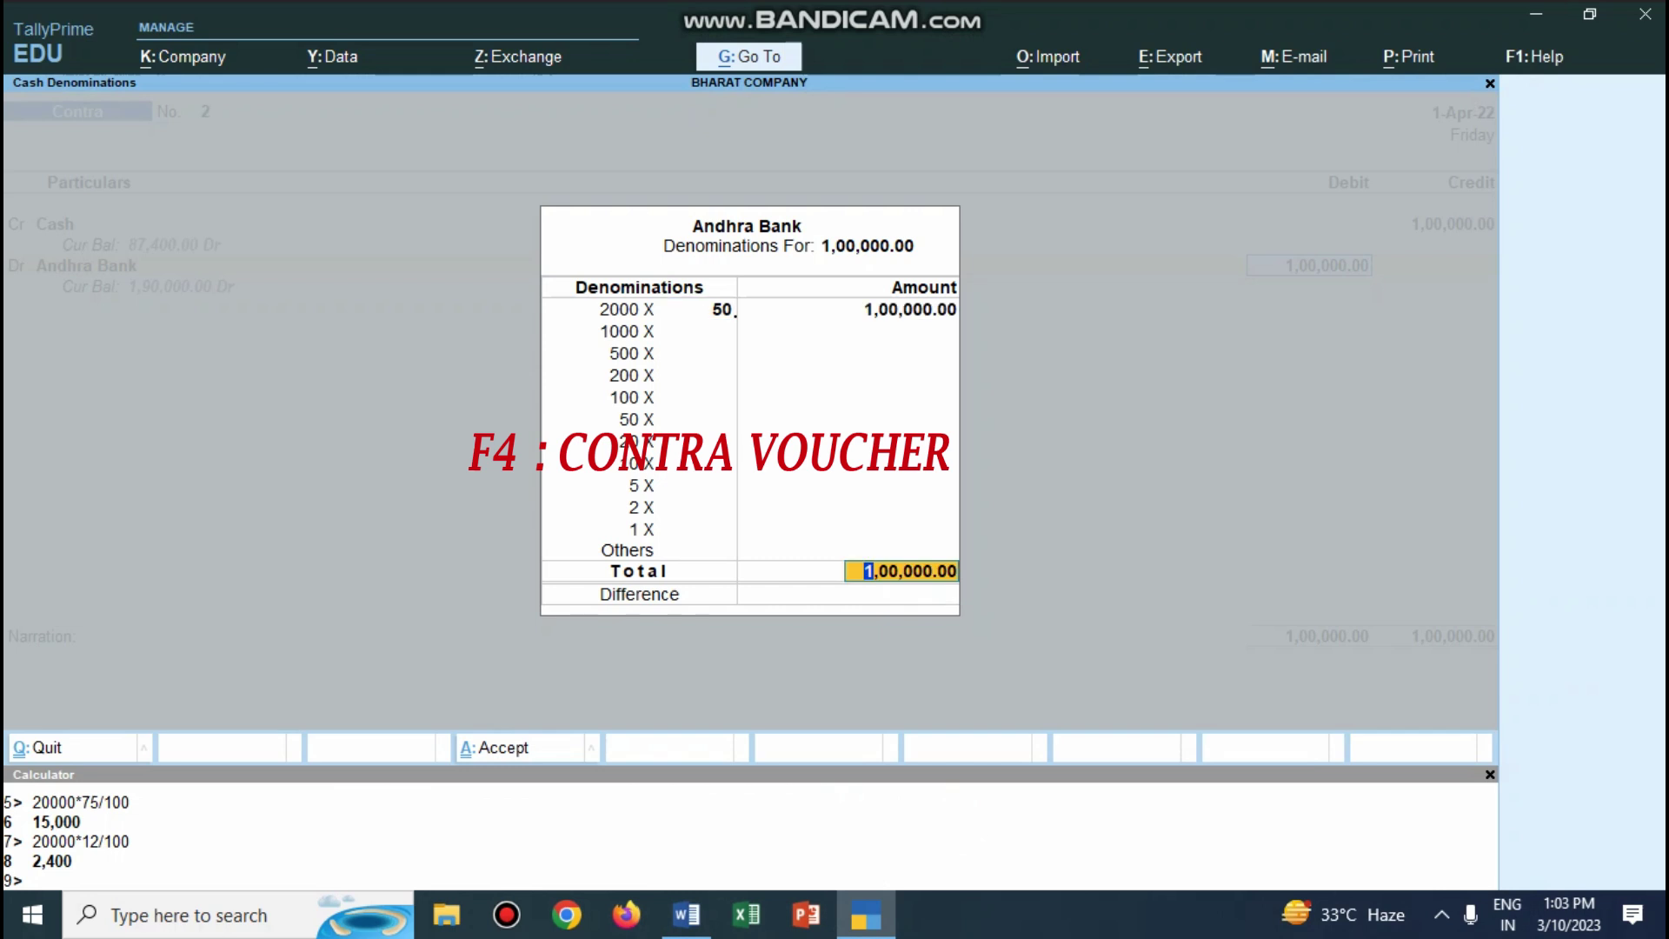
key("Return")
key("Return")
Enter the narration "being cash deposited" and save the contra voucher.
type("being ca")
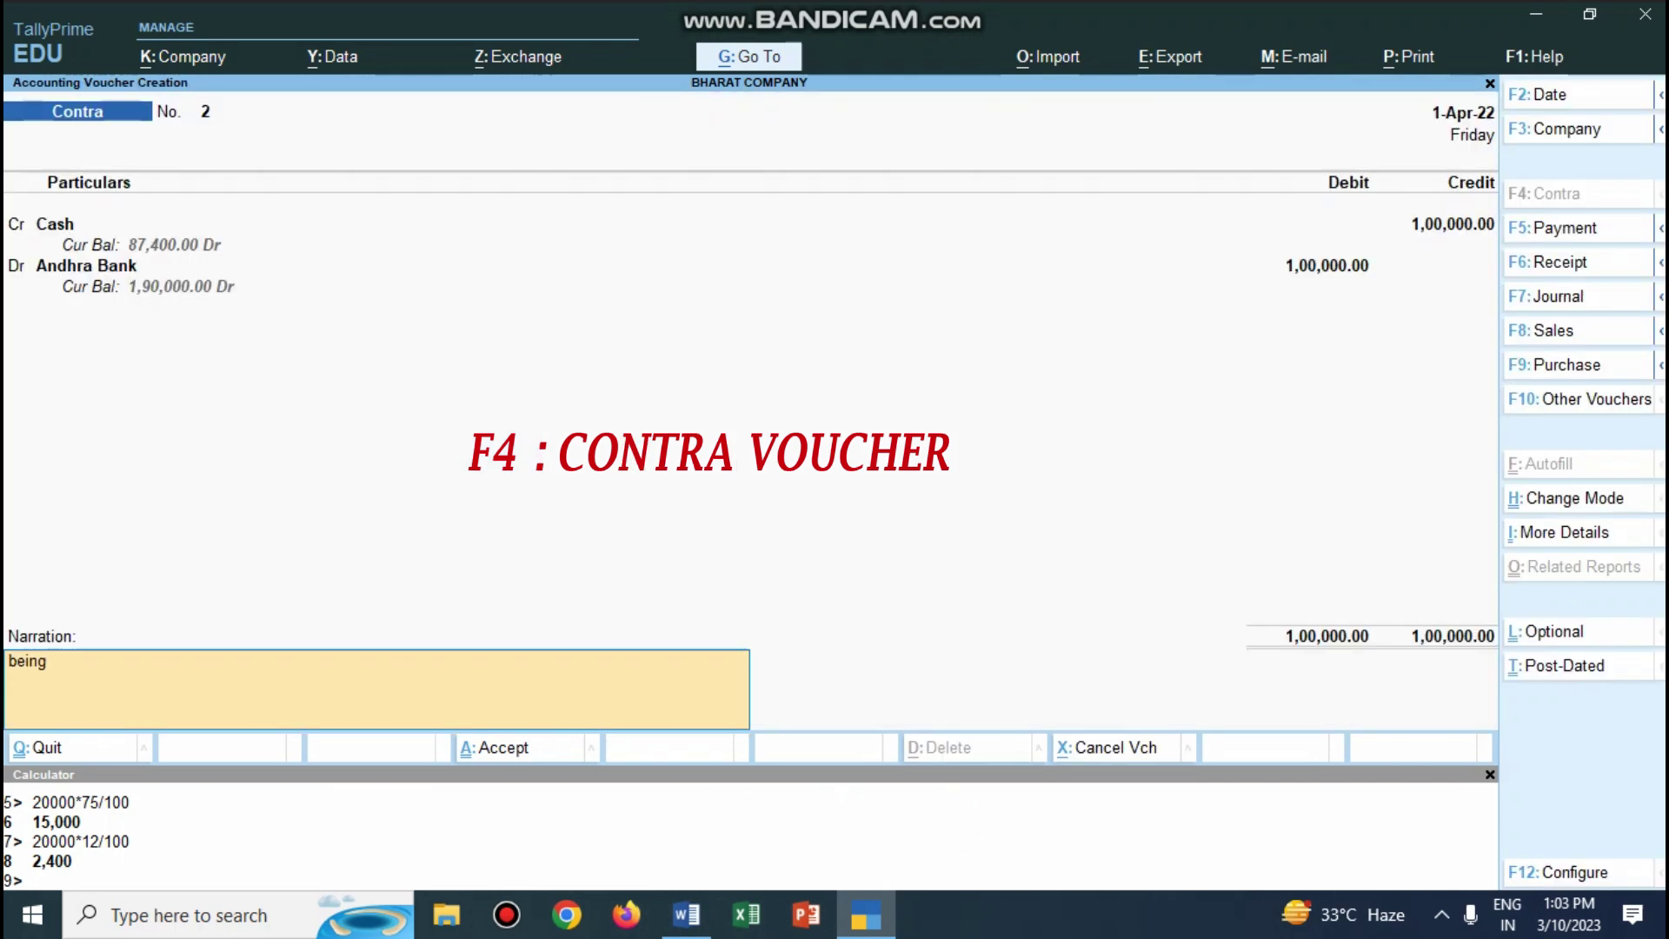
type("sh deposited")
key("Return")
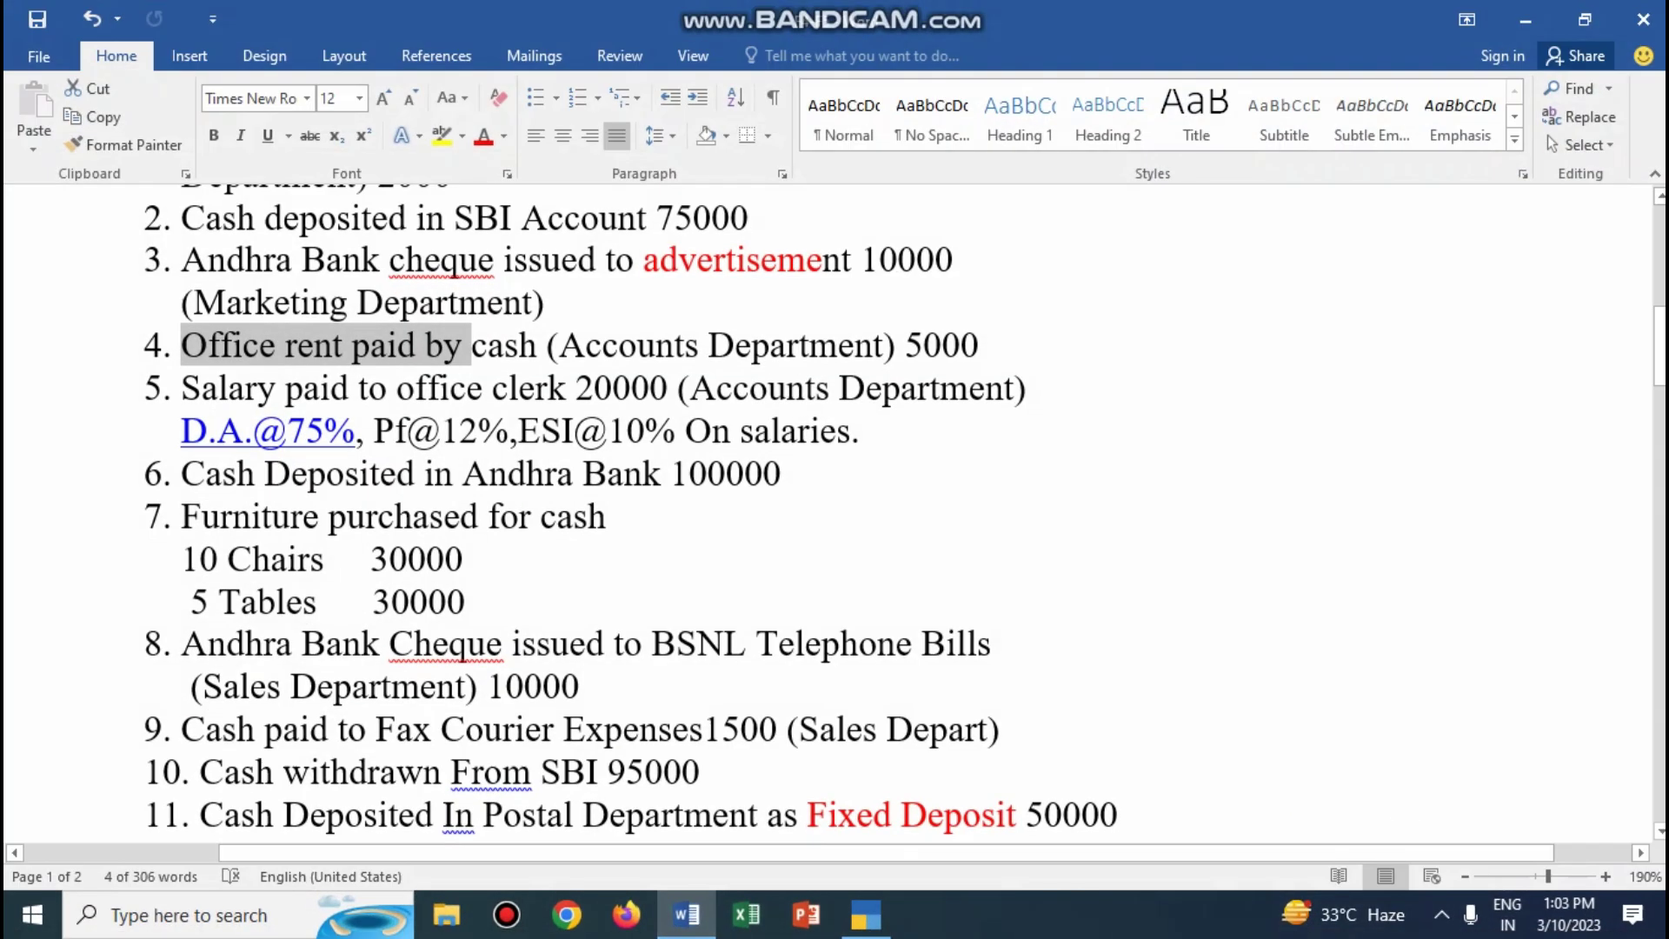
Read the furniture purchase entry in the Word list, switch to TallyPrime and debit 10 Chairs with 30,000 in a payment voucher.
scroll(904, 513, "down", 2)
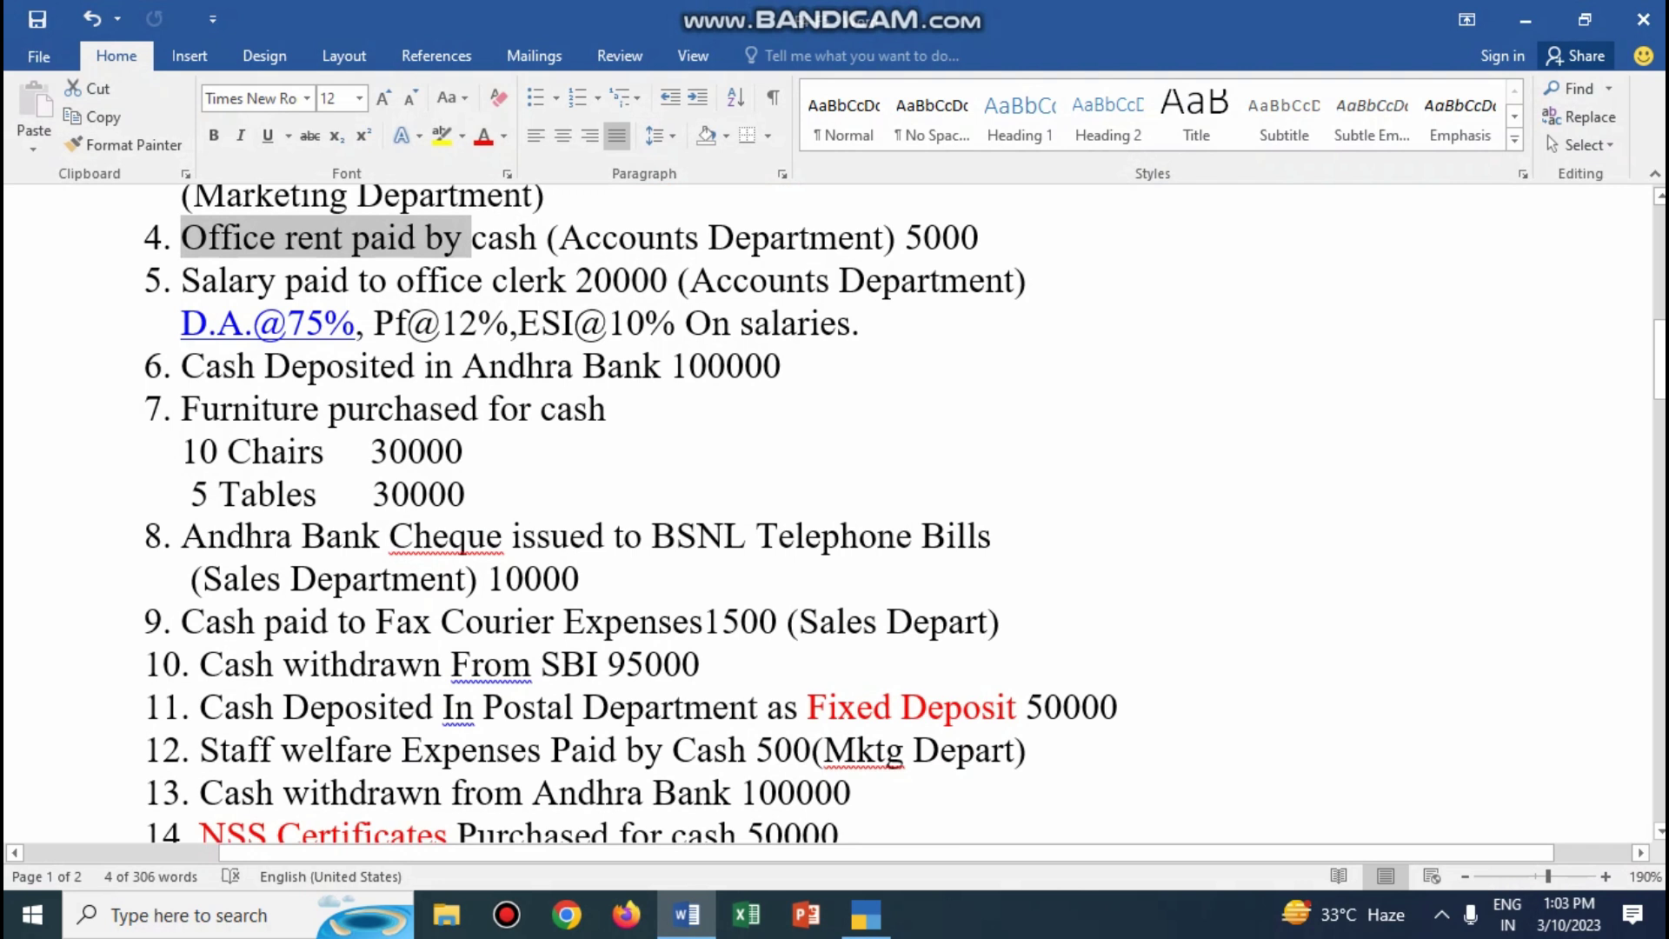
left_click_drag(180, 409, 479, 452)
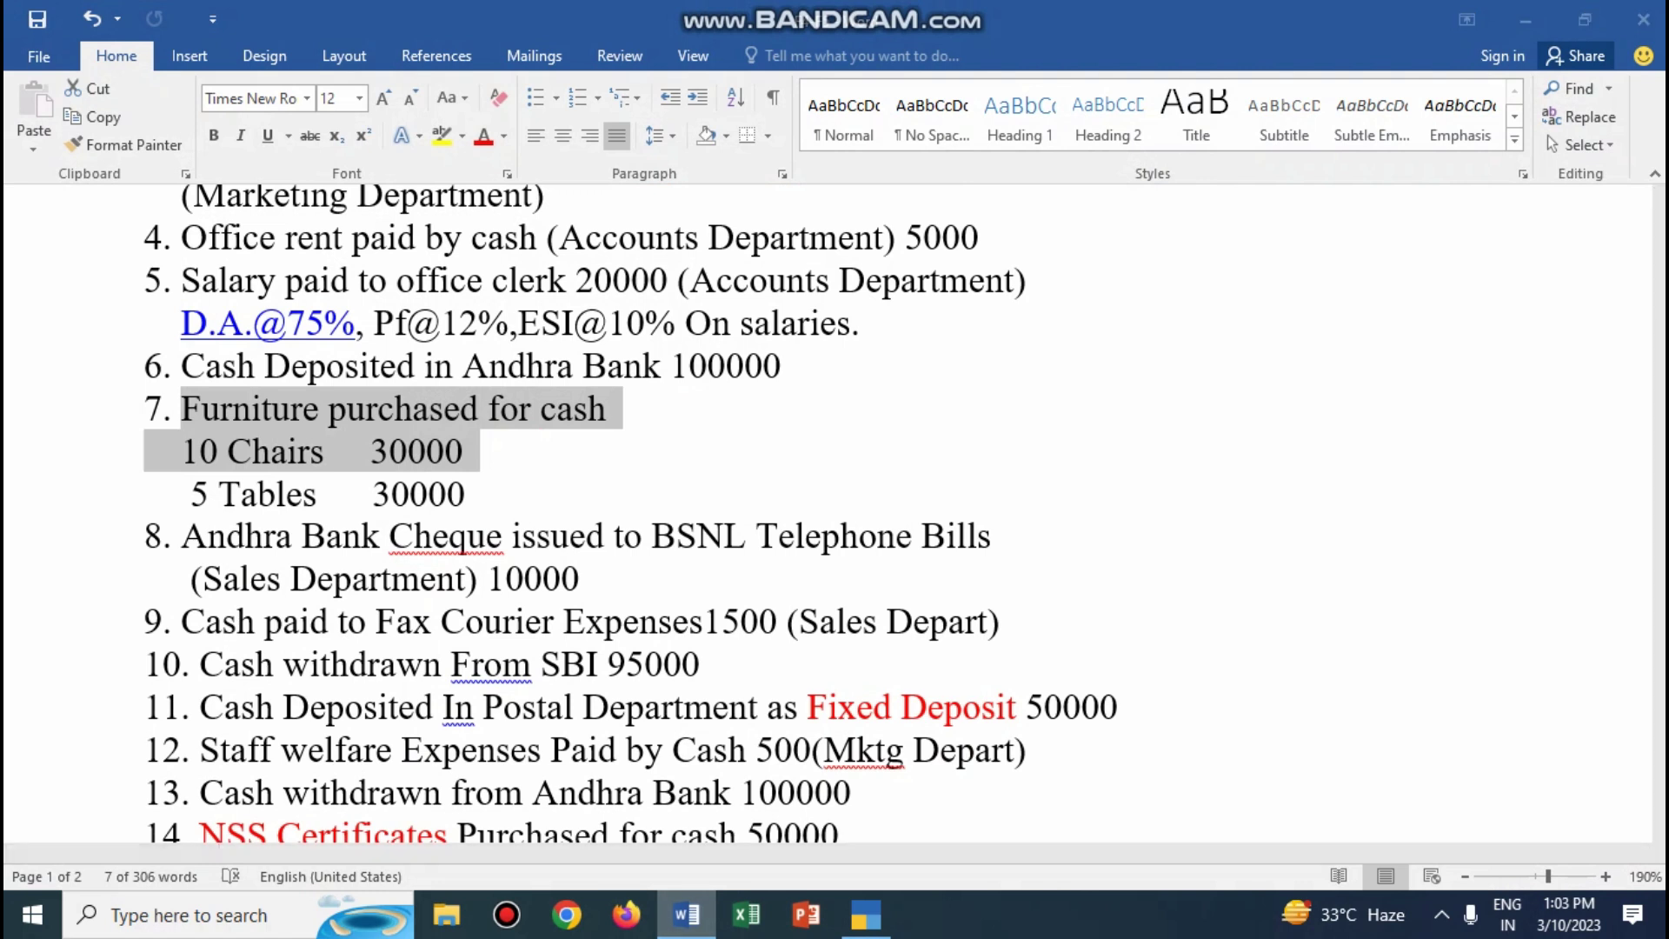
key("alt+Tab")
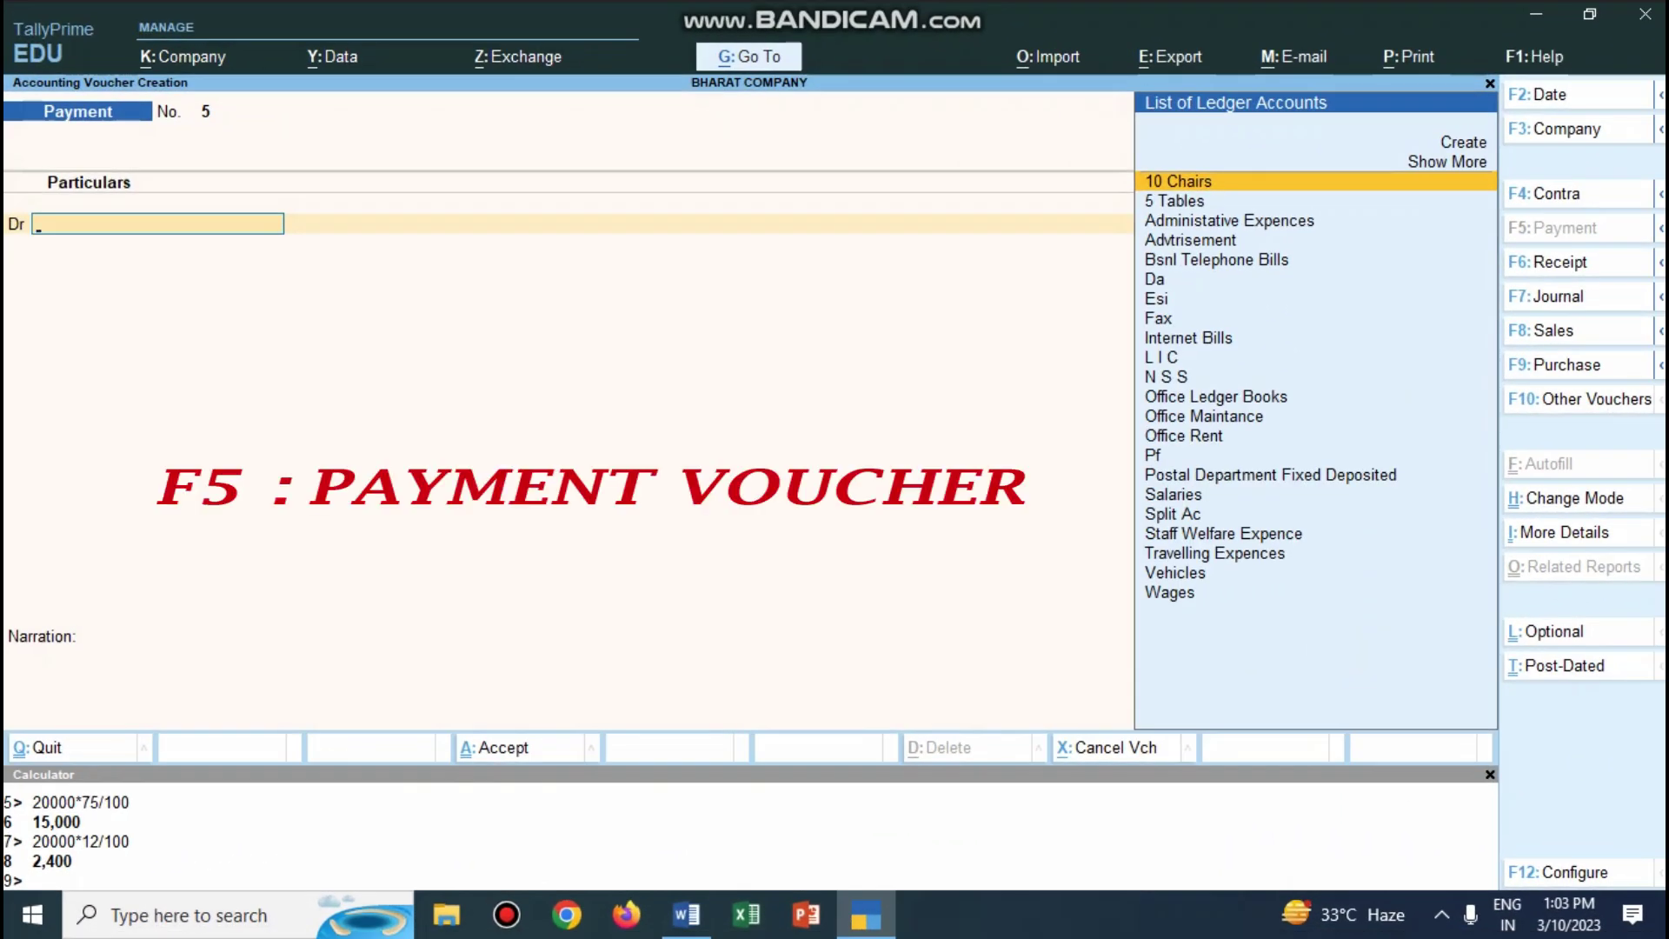
type("f")
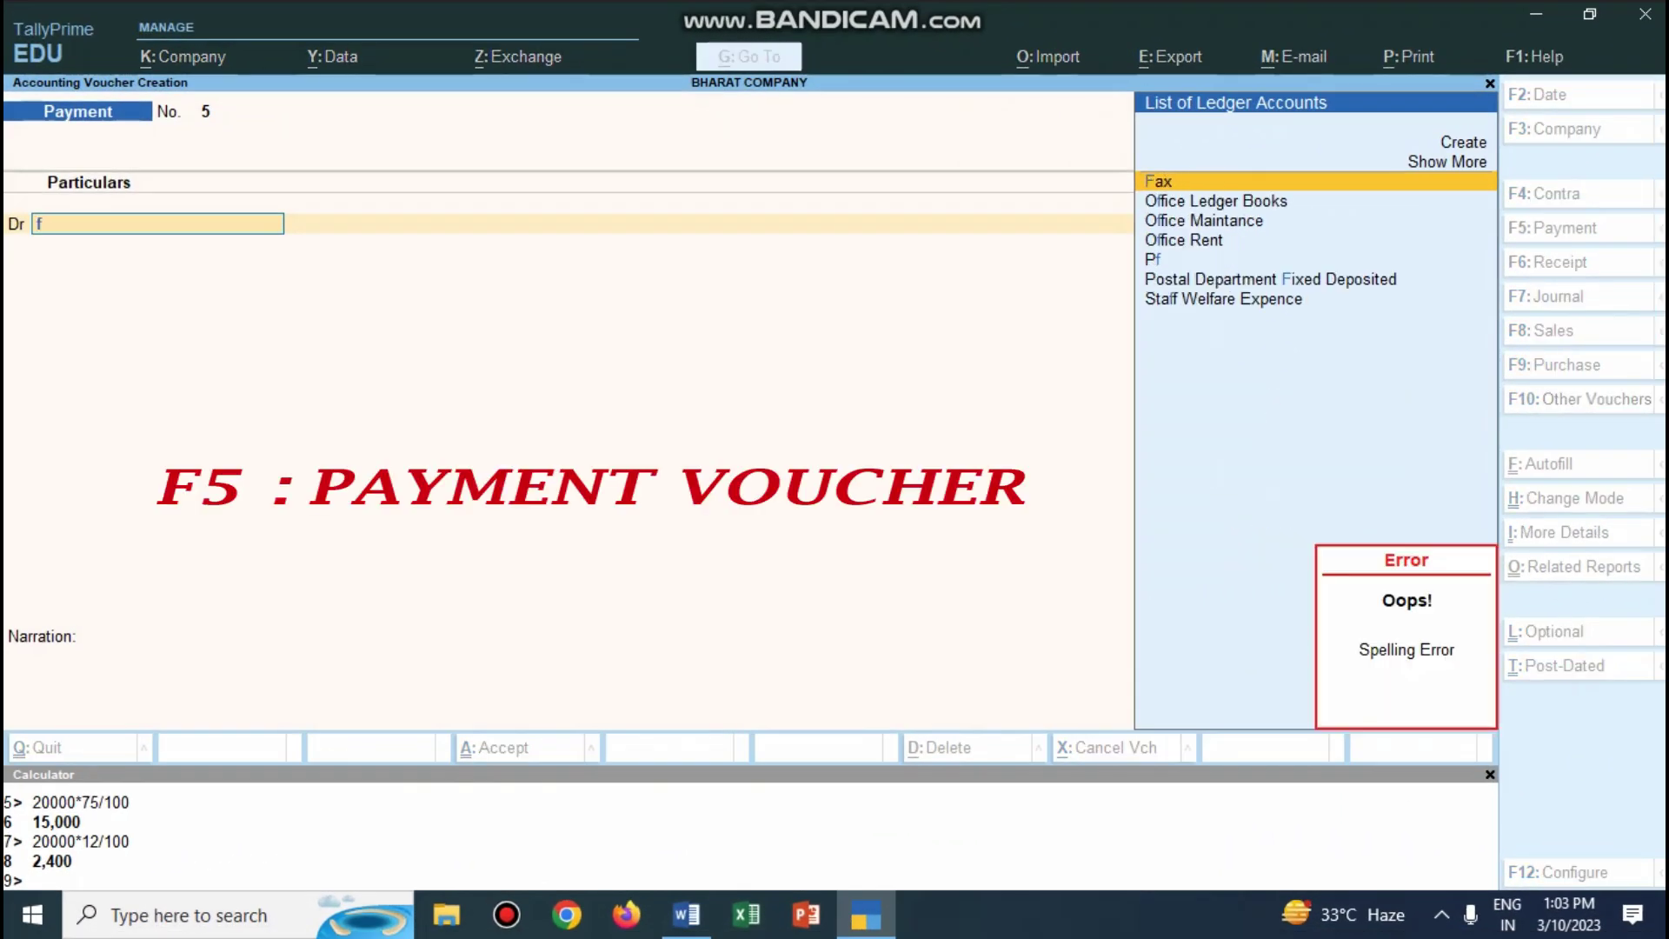
key("BackSpace")
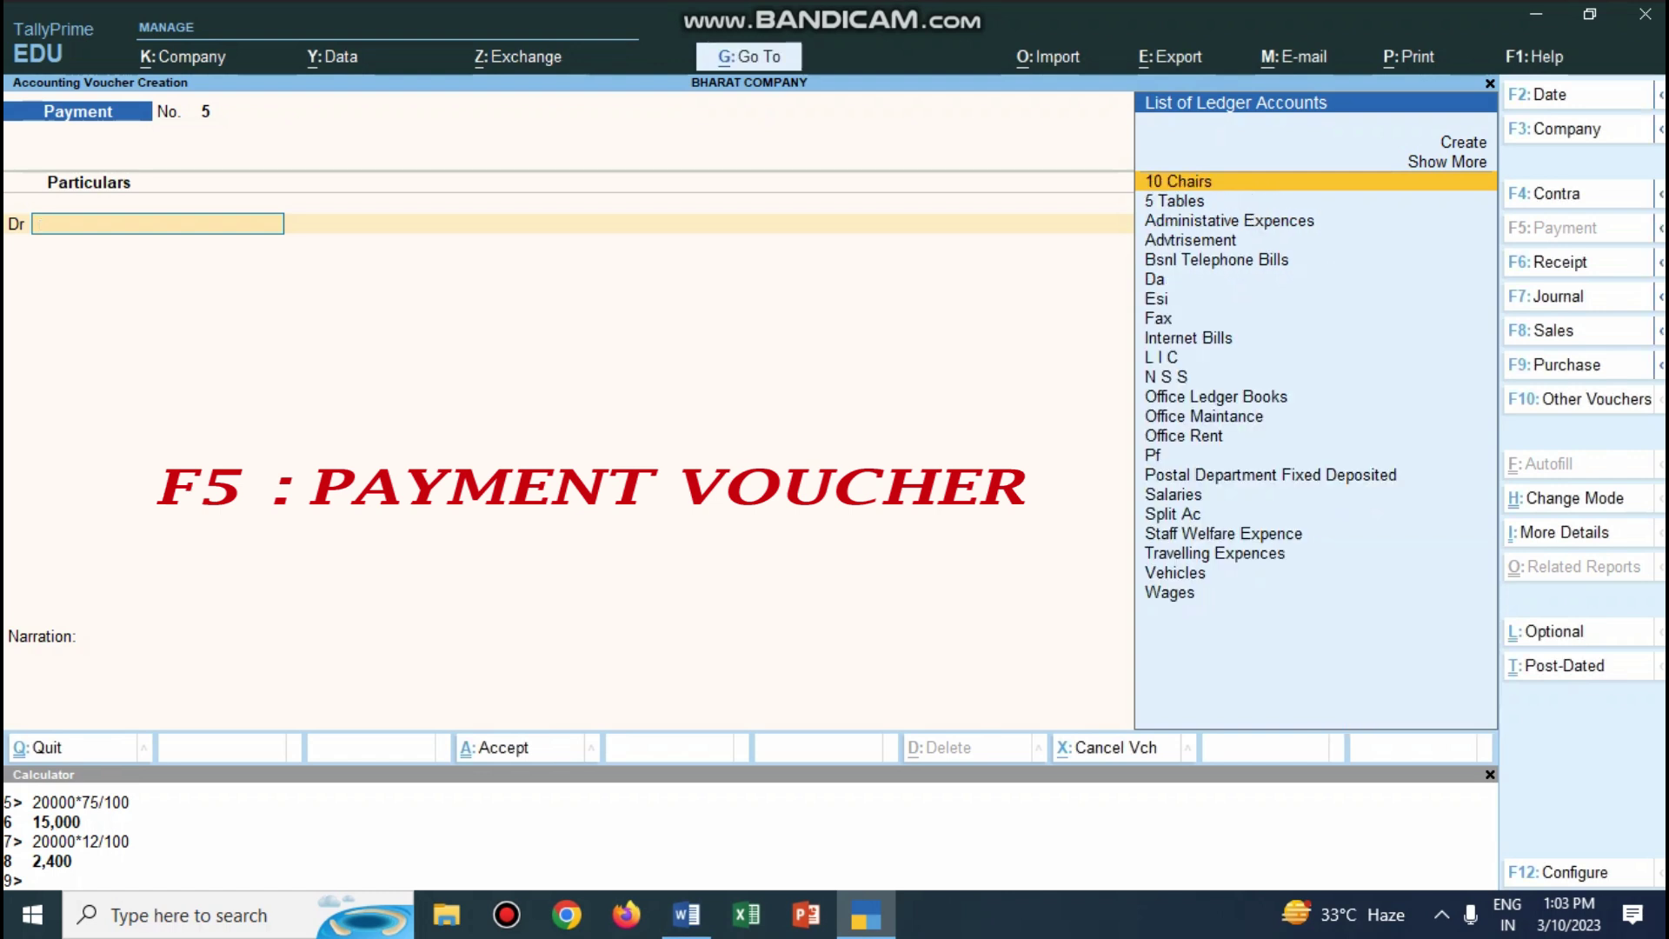
key("Return")
type("3")
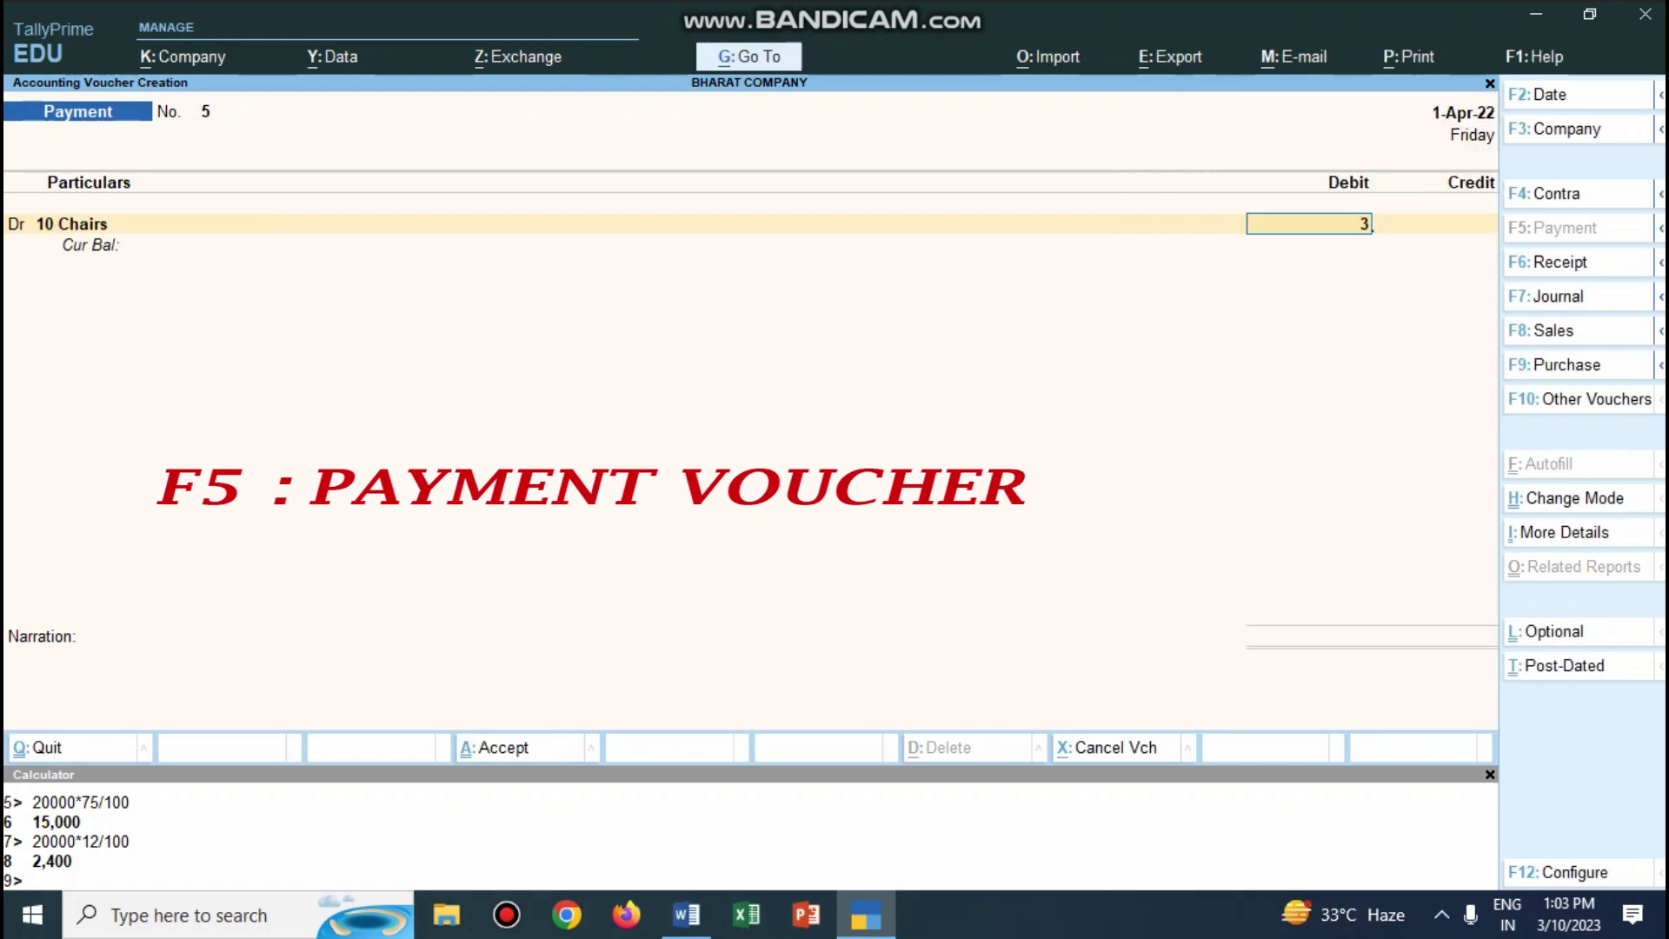
type("0,000")
key("Return")
Debit 5 Tables with 30000 and credit Cash with 60,000 in the furniture payment voucher.
type("d")
key("Return")
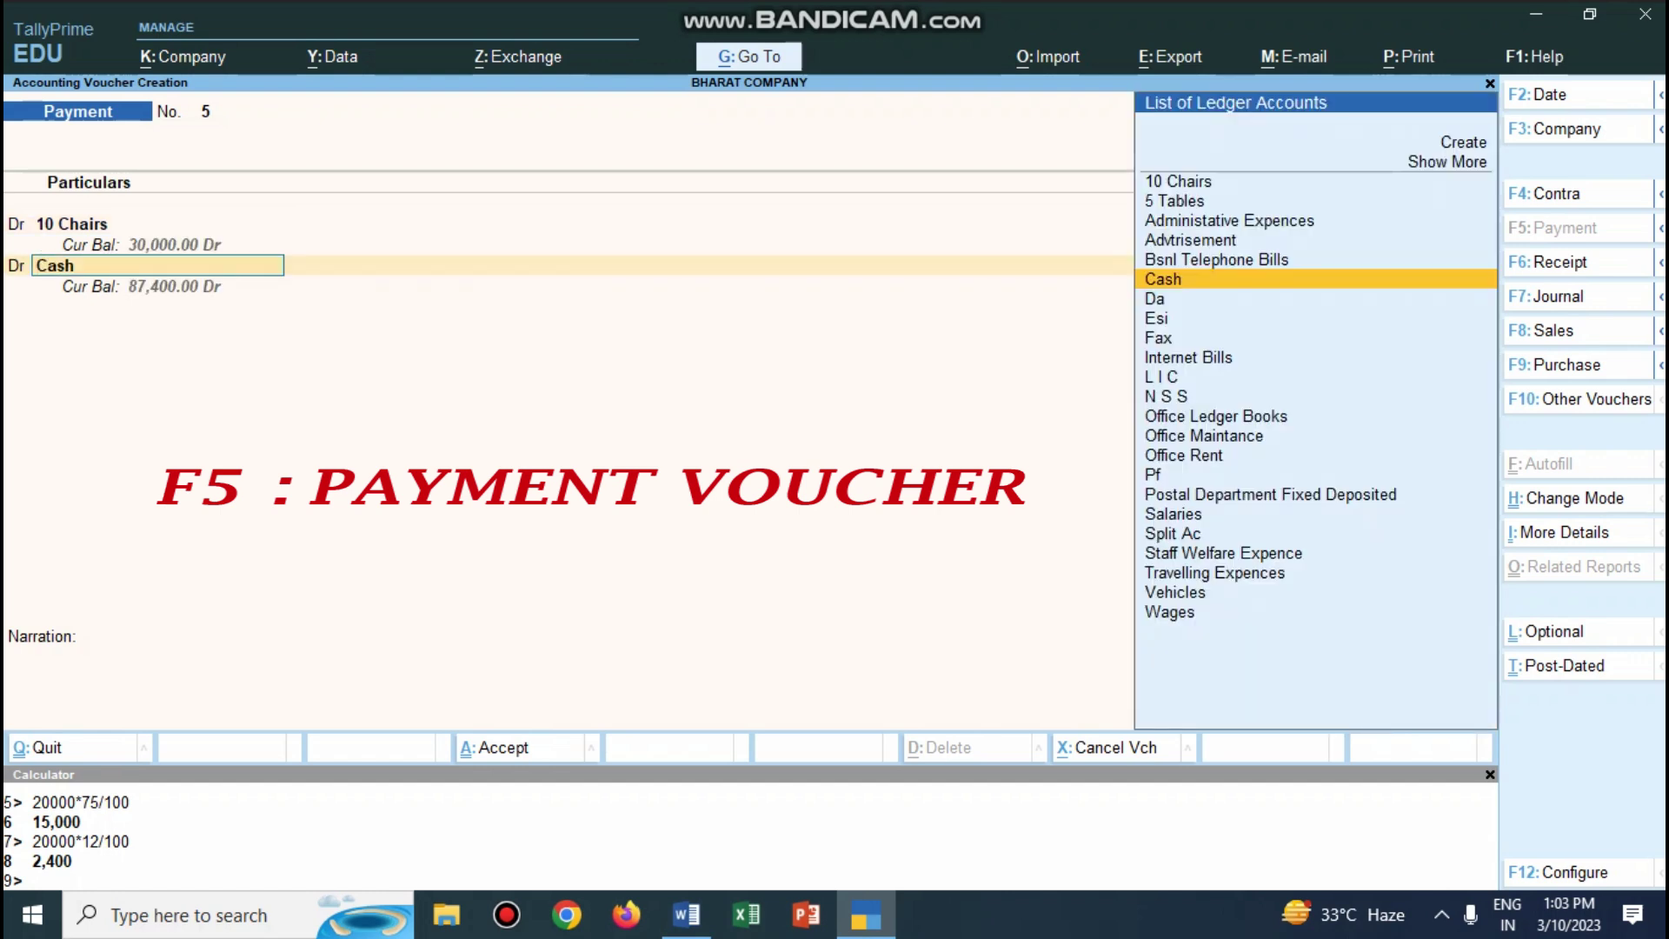
key("Up")
key("Up")
key("Up")
key("Up")
key("Return")
type("30000")
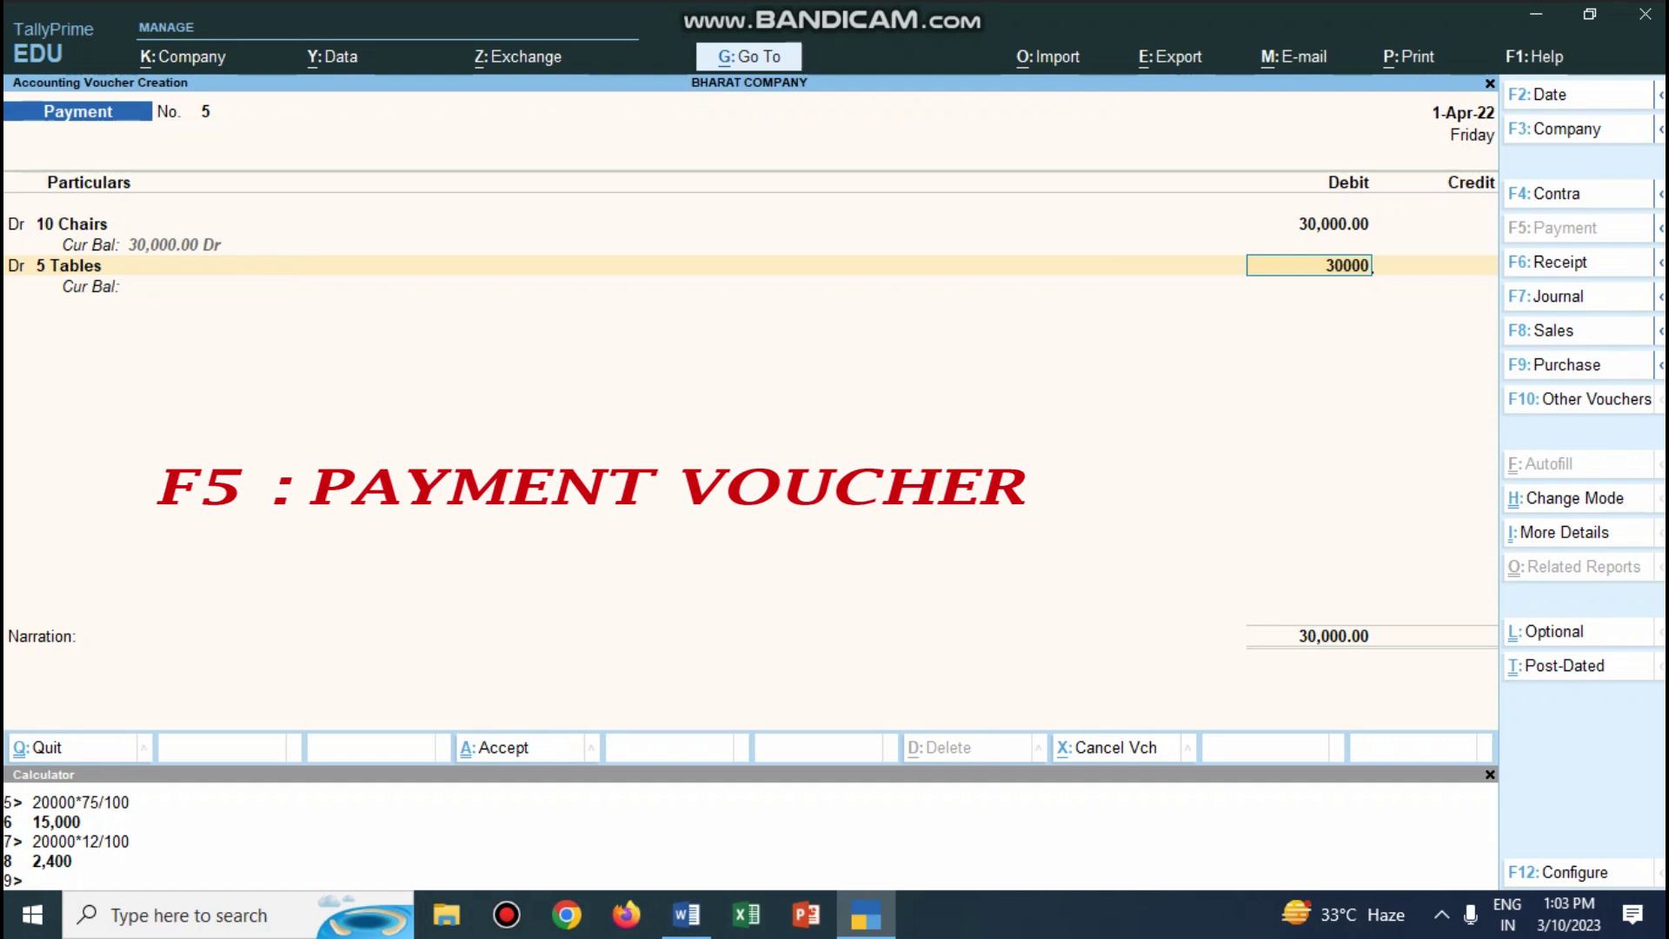
key("Return")
key("Return")
key("Return")
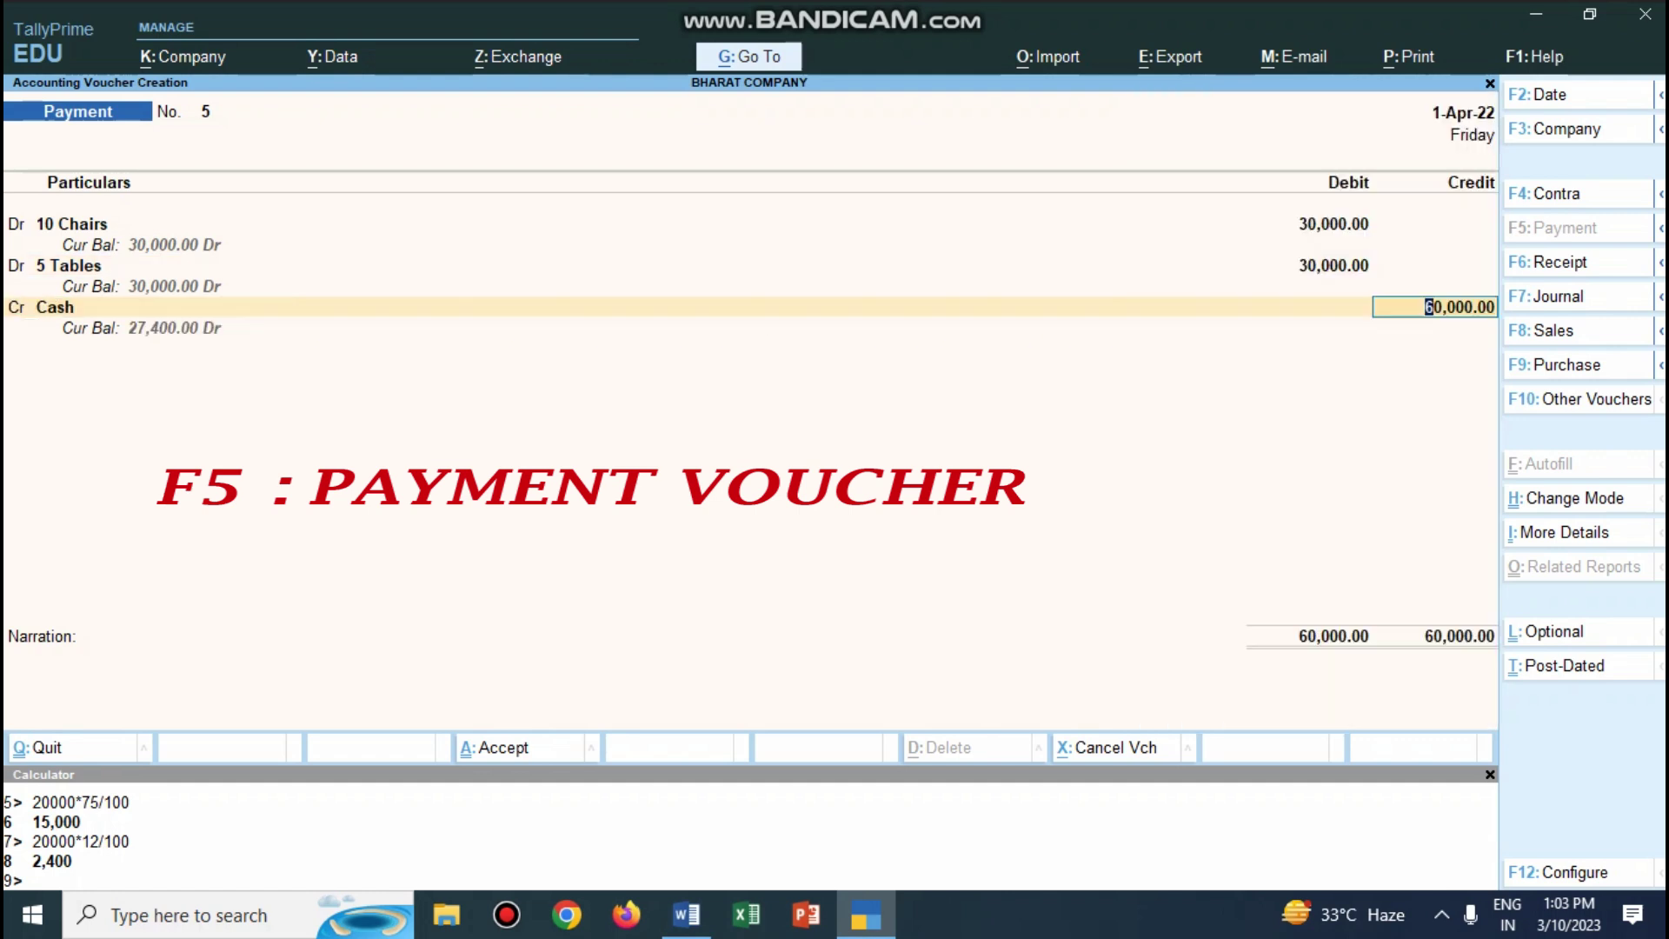
key("Return")
Enter the narration "being furniture purchased for cash" and save the payment voucher.
type("bei")
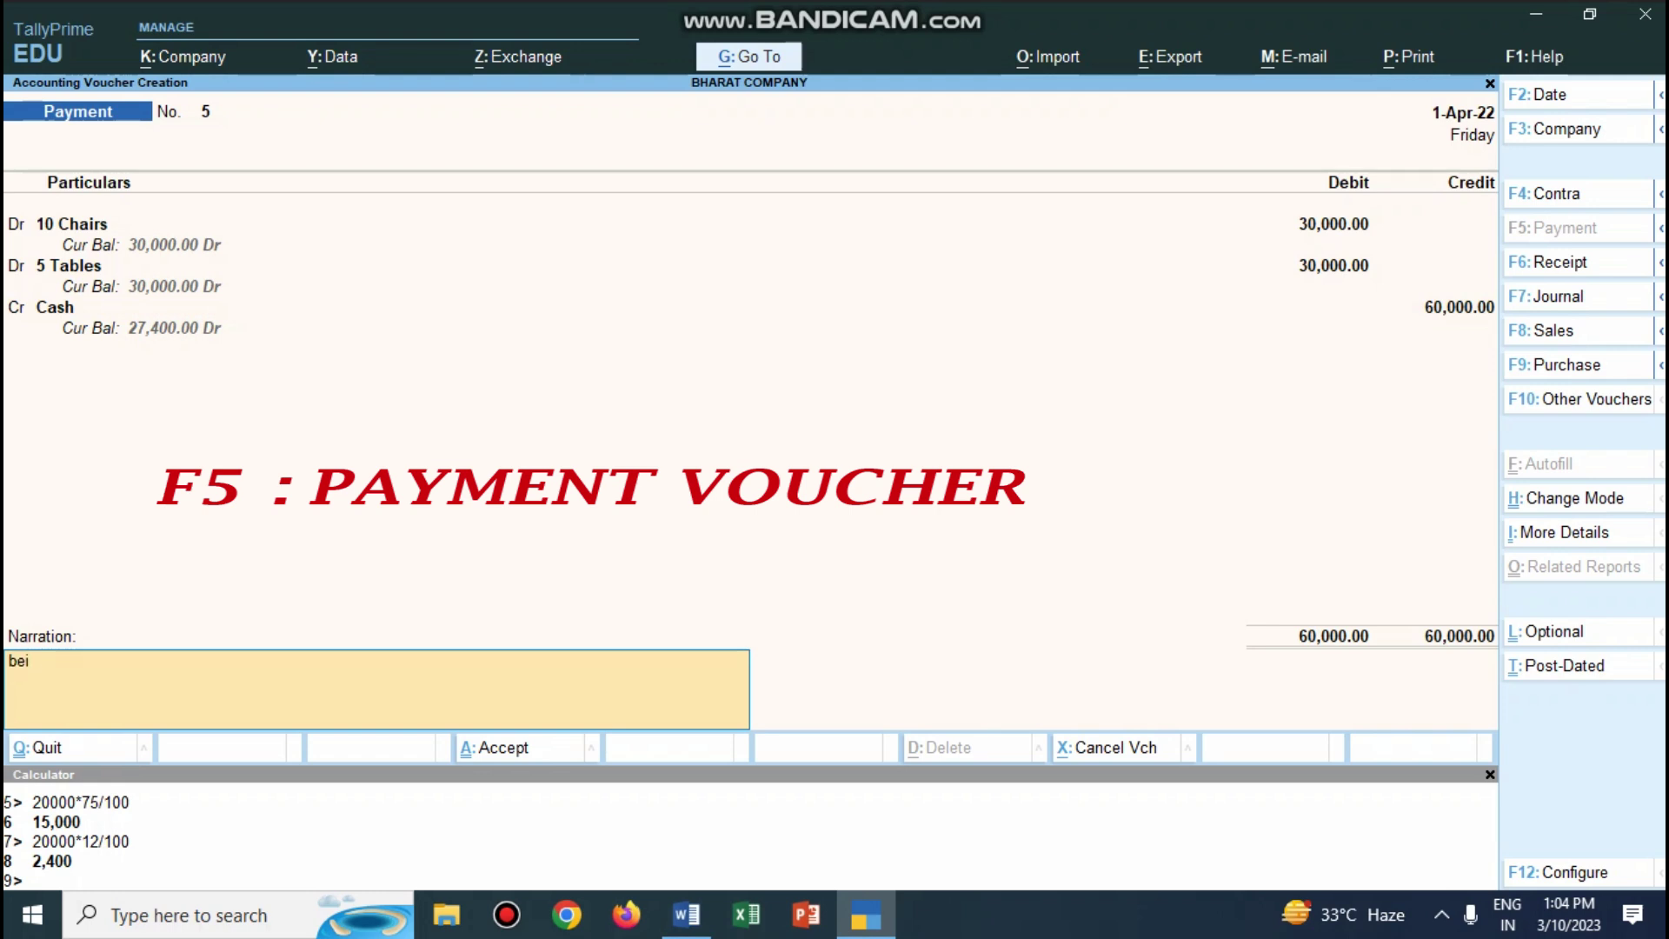
type("ng furniture purchased")
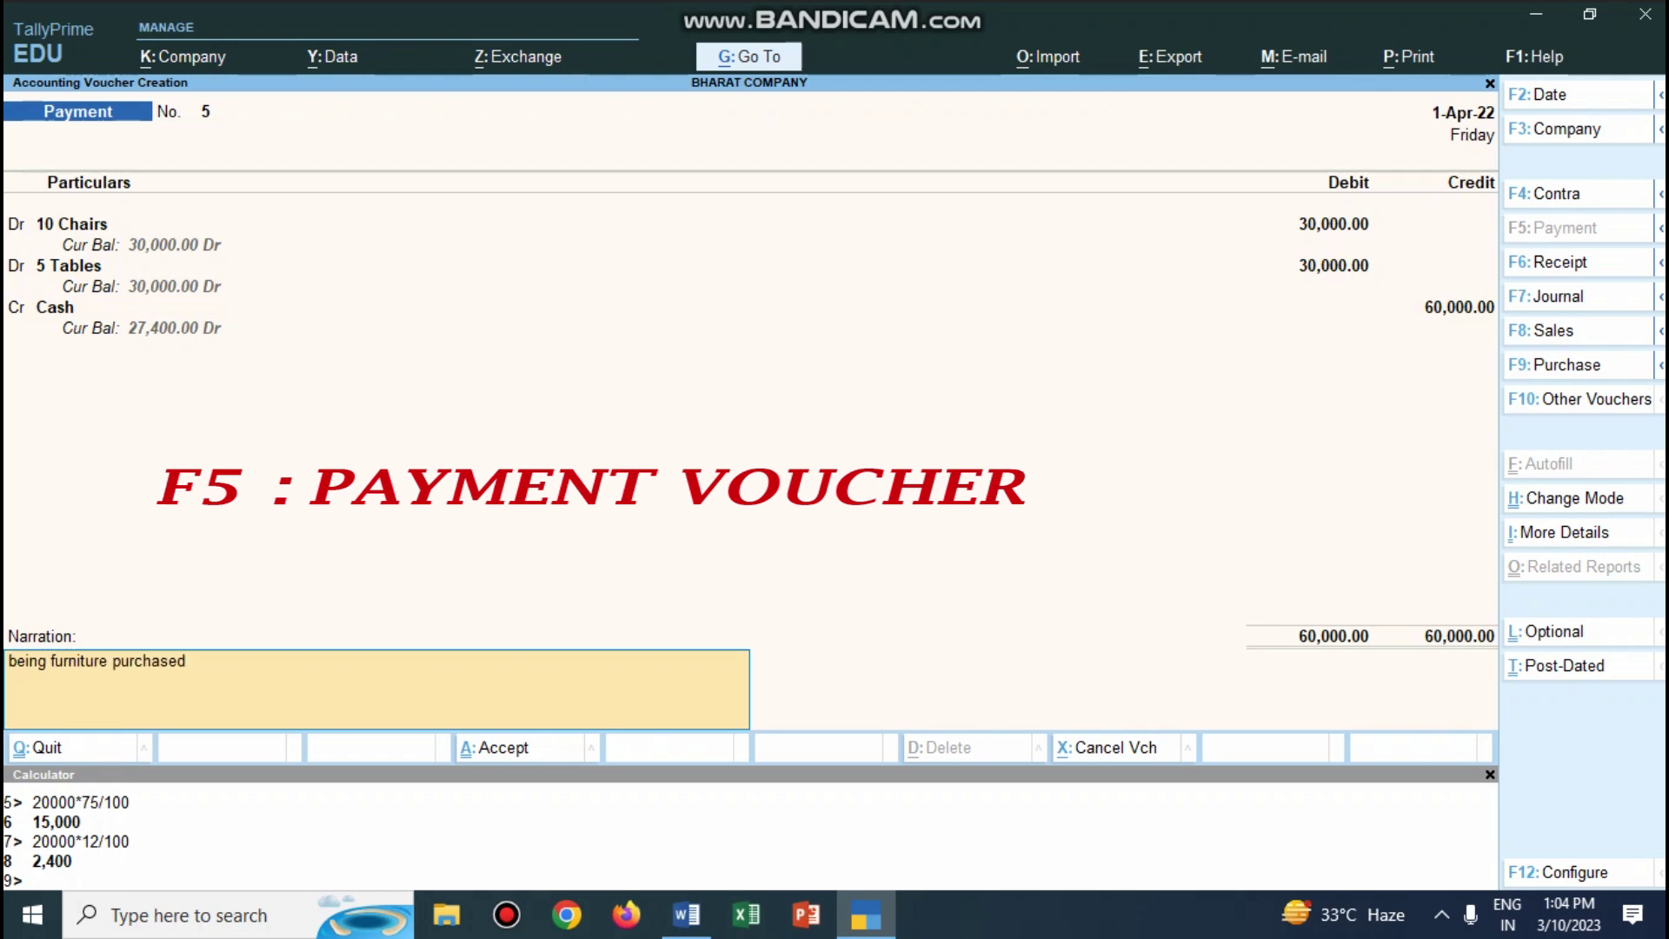
type(" fro")
key("BackSpace")
key("BackSpace")
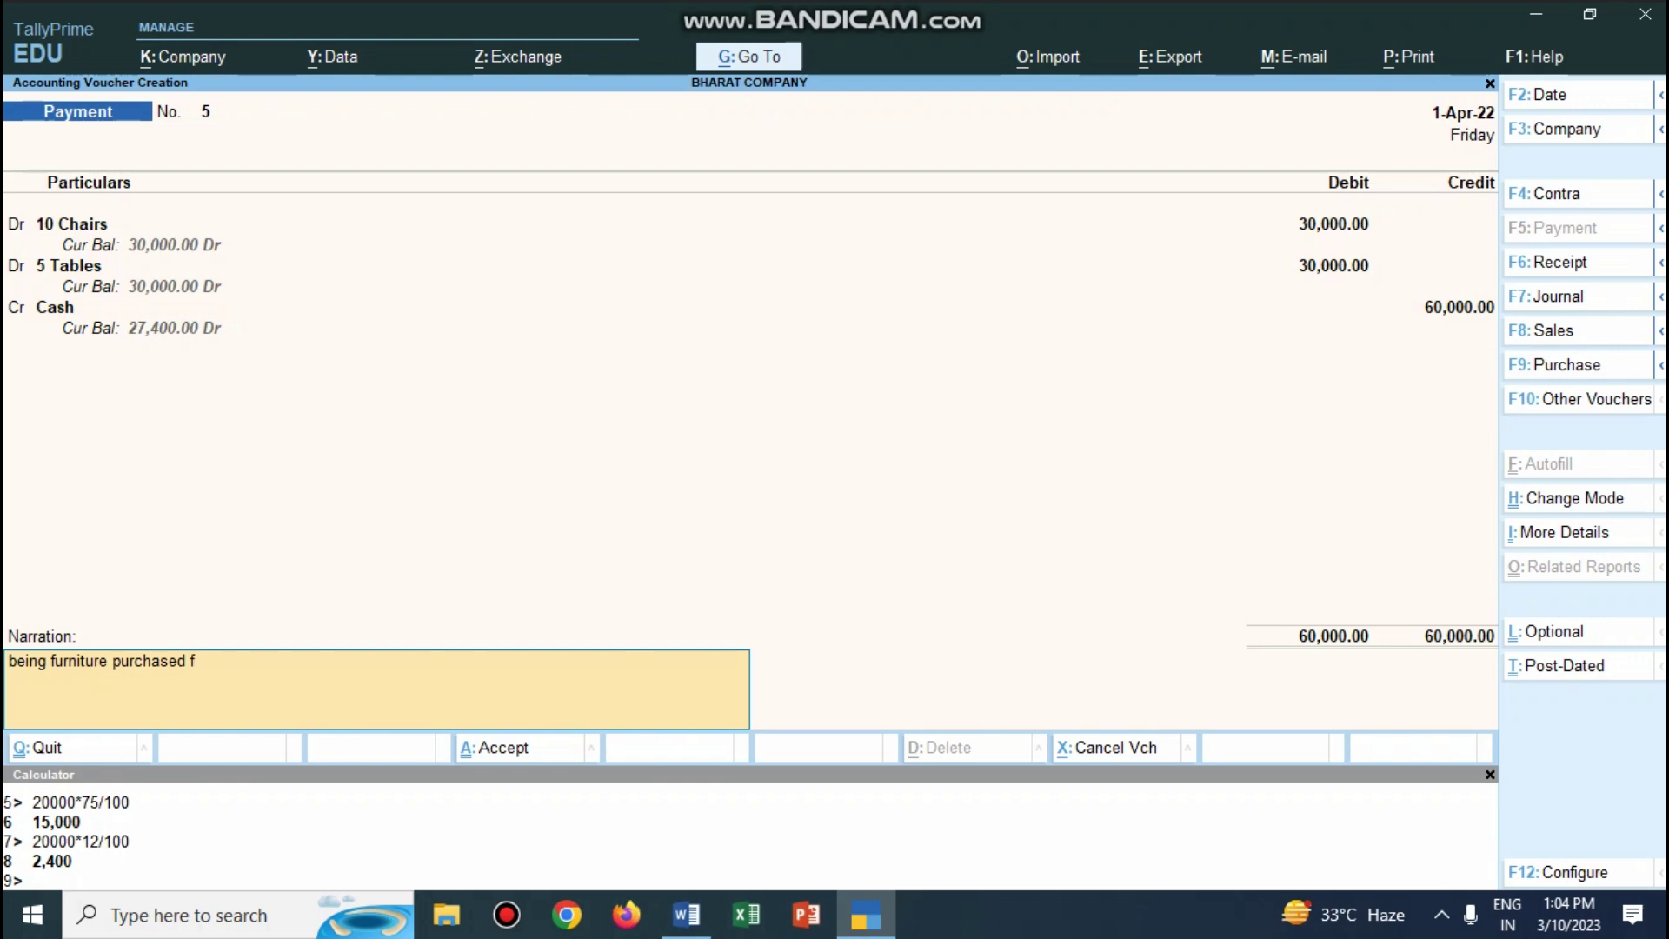
type("or cash")
key("Return")
key("Return")
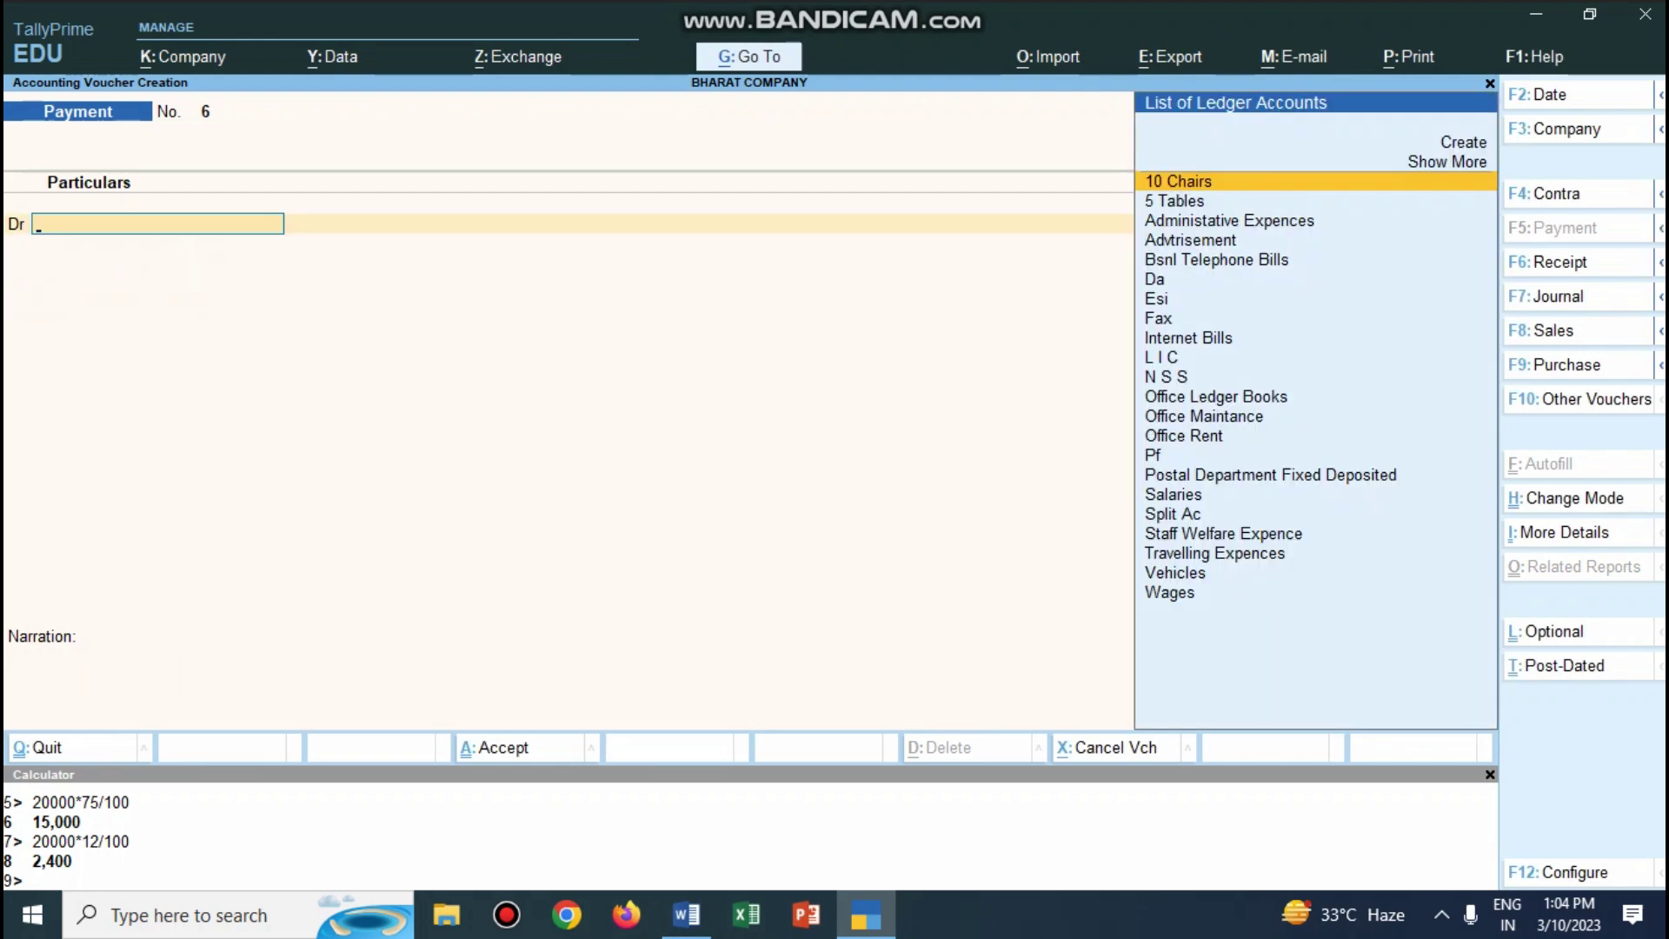
Check the telephone bill transaction in the Word list, switch to TallyPrime and debit Bsnl Telephone Bills with 10000.
left_click(687, 915)
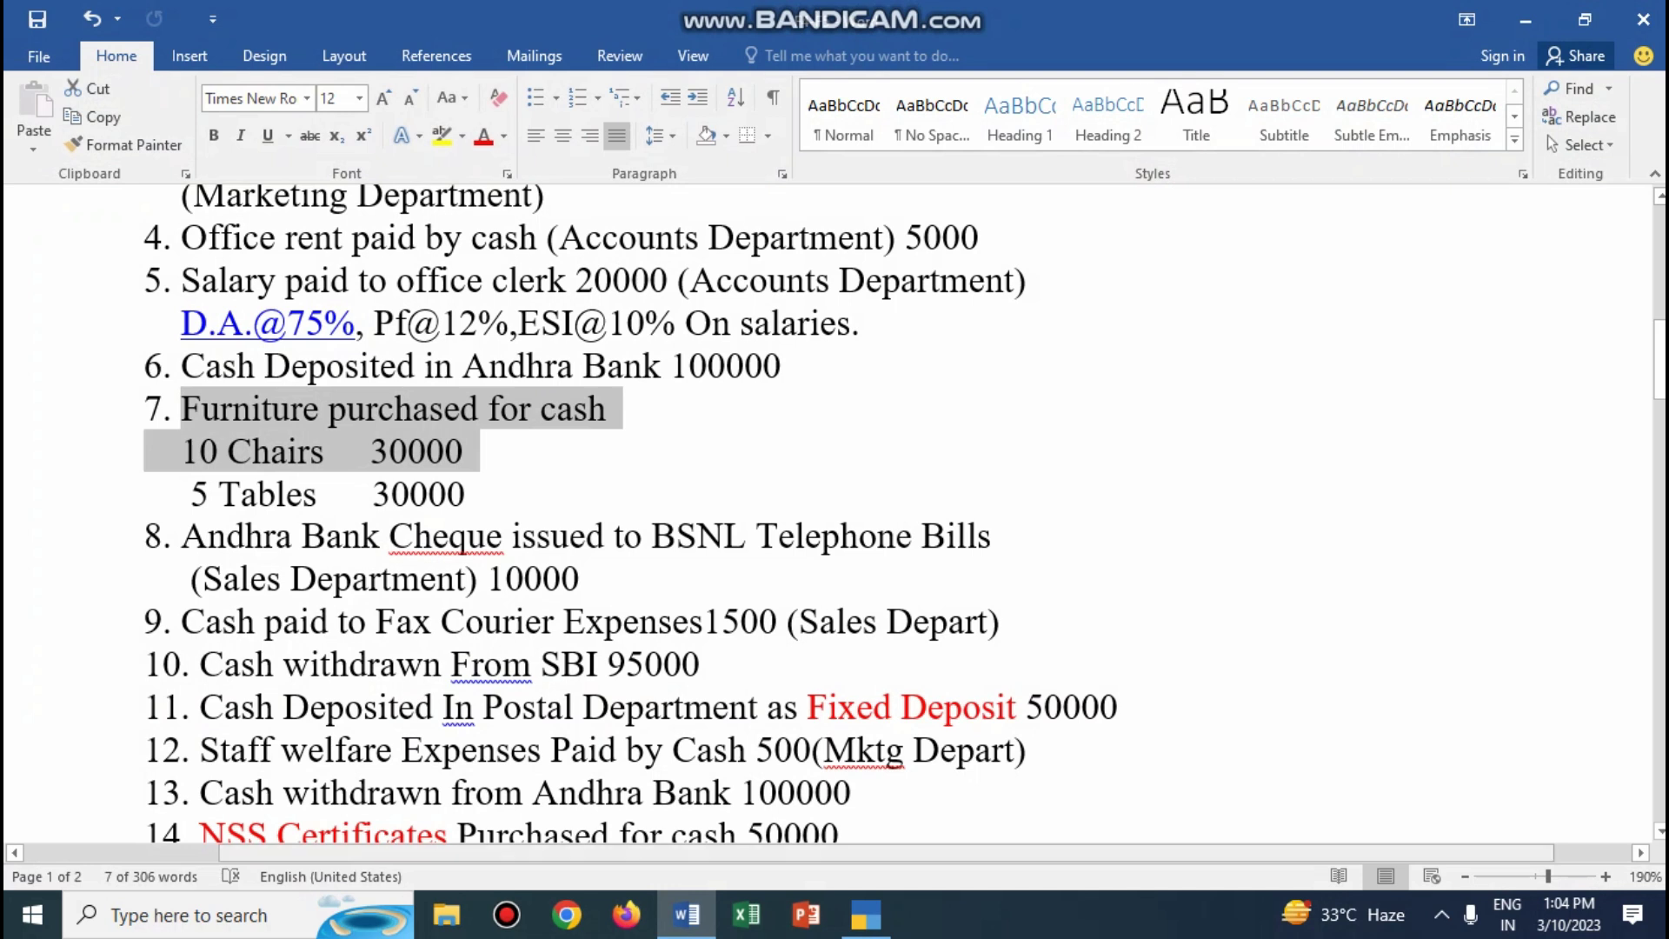
key("alt+Tab")
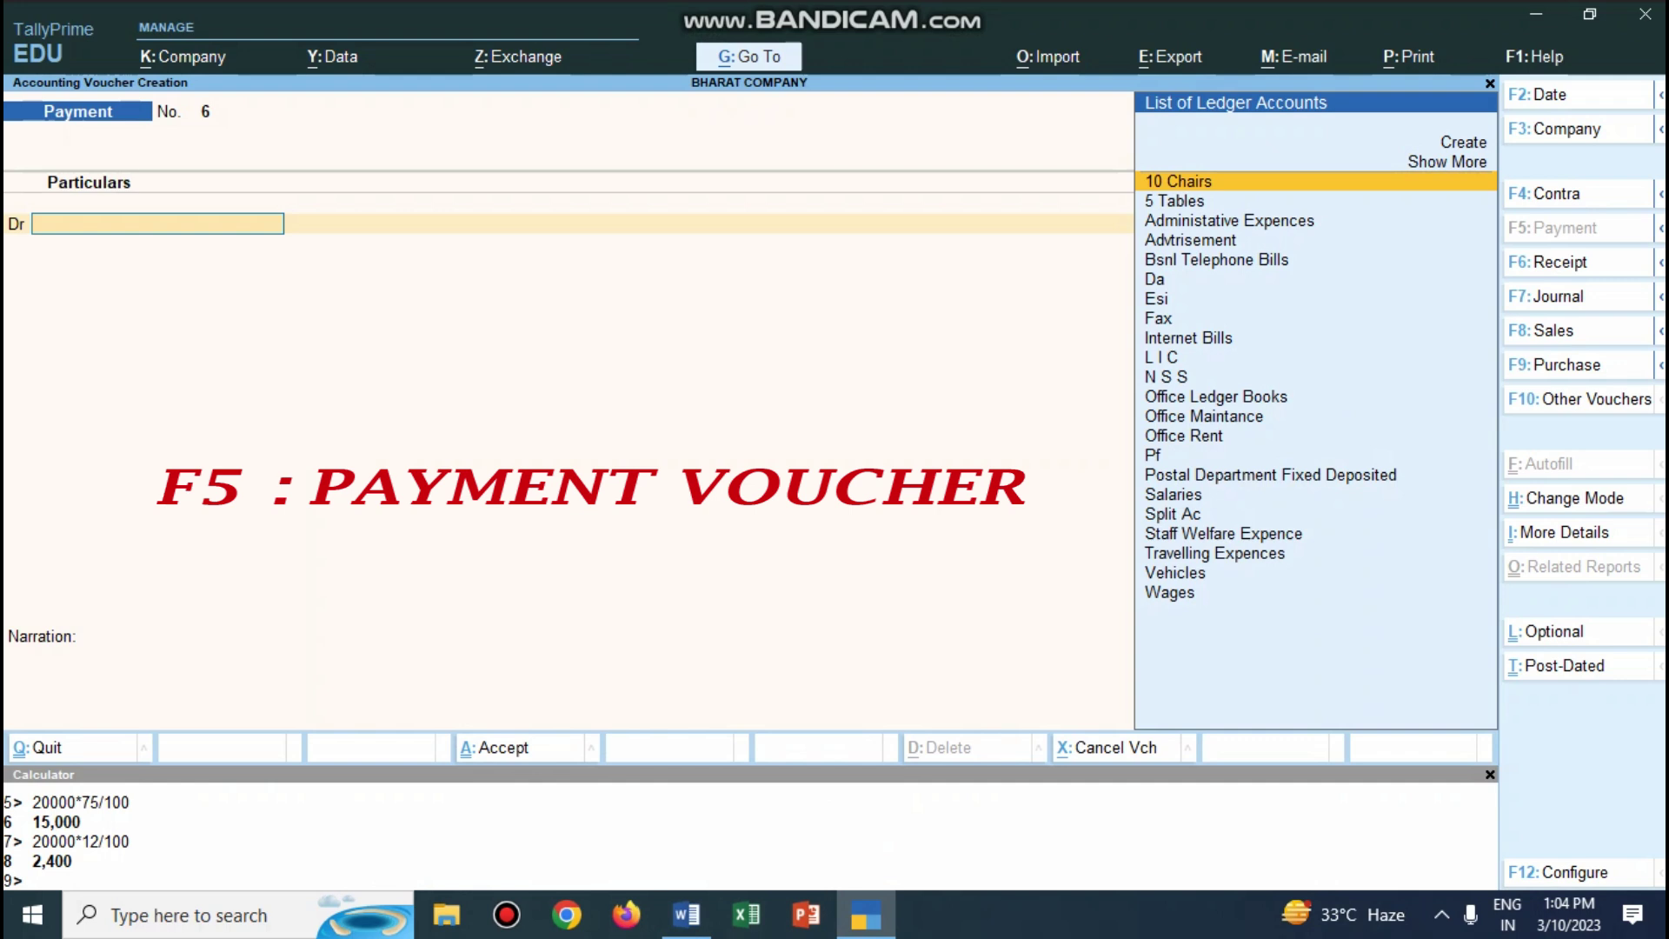
type("b")
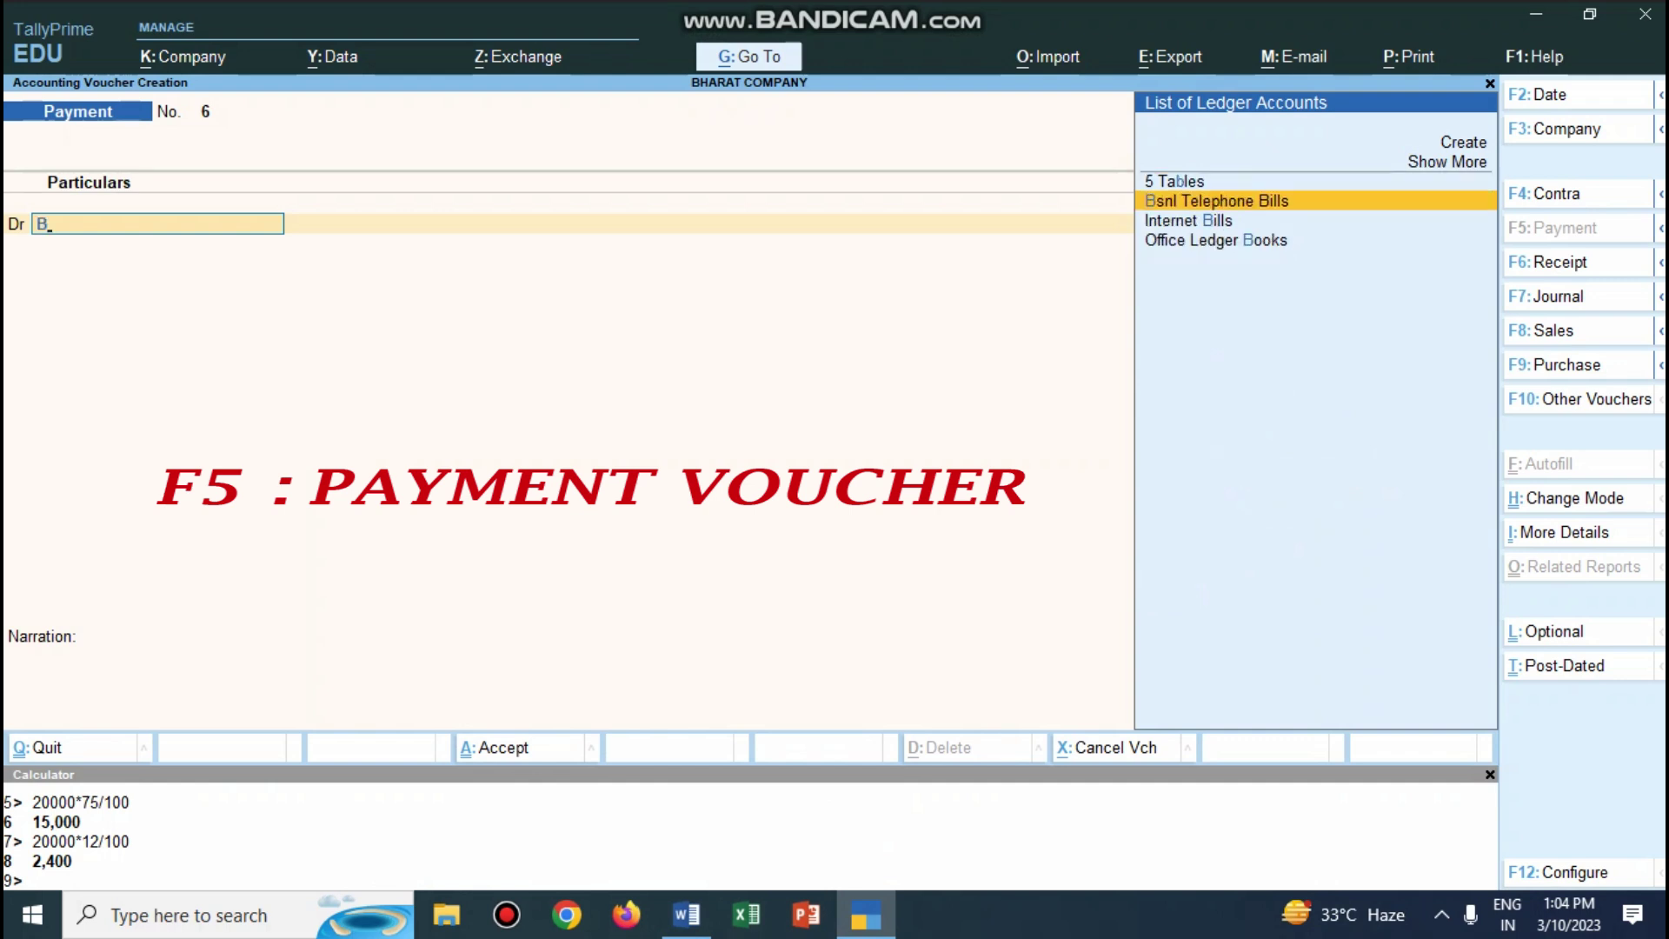
key("Return")
type("10000")
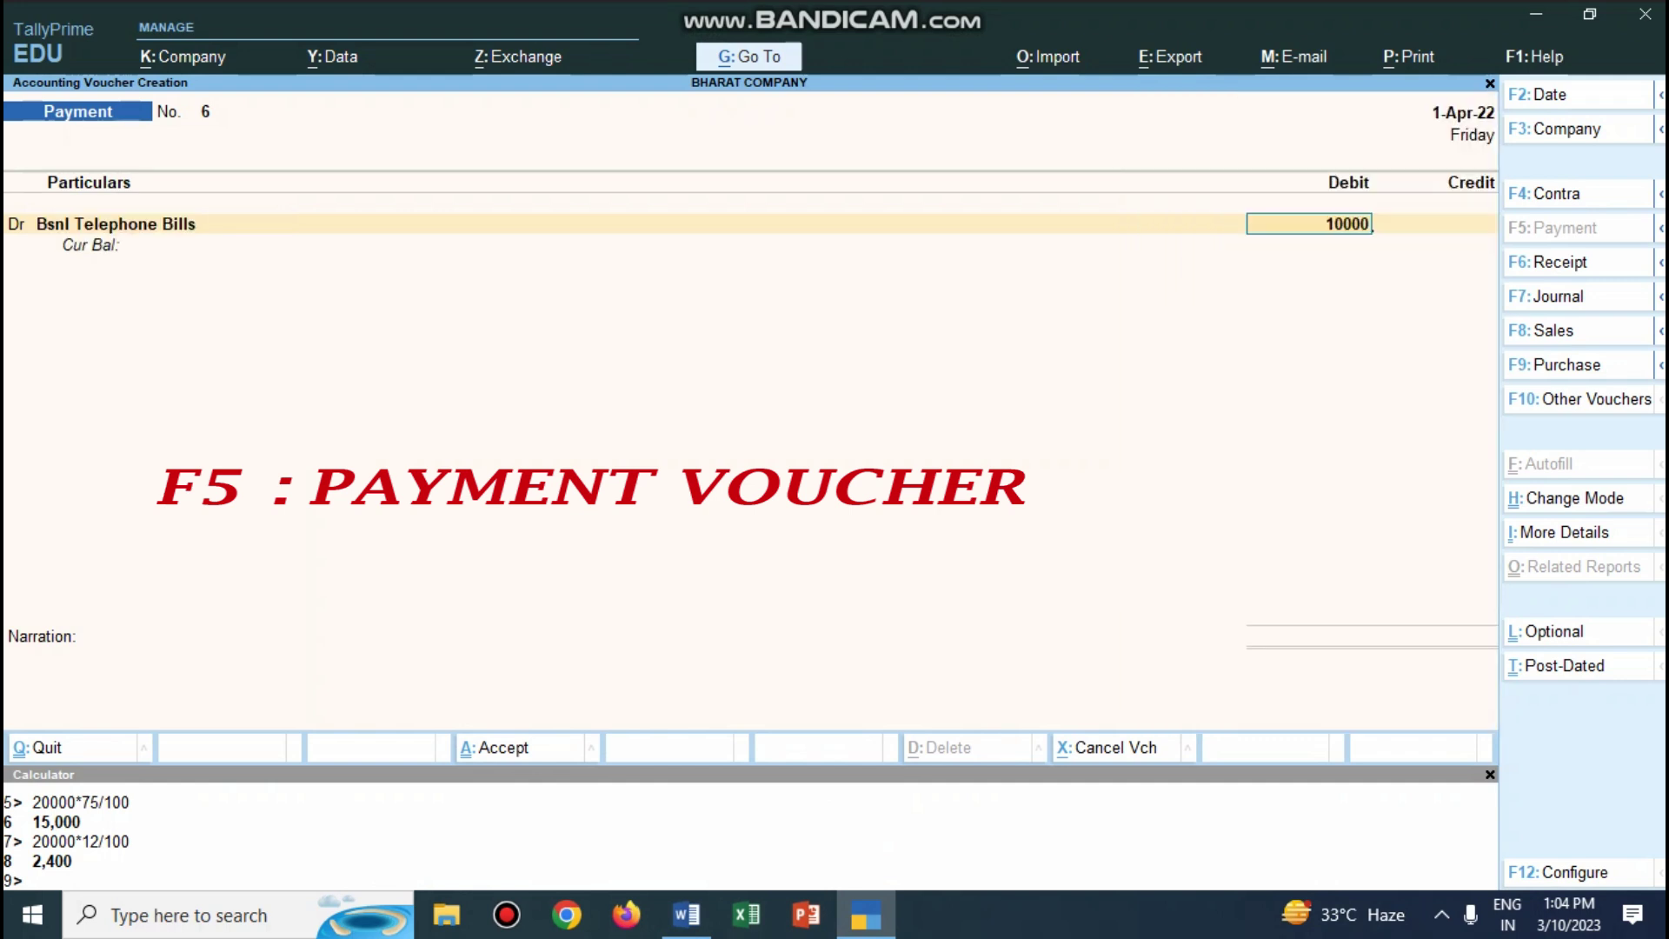
key("Return")
Allocate the full 10,000 telephone bill to the Sales Department cost centre under the Department category.
key("Return")
type("Sa")
key("Return")
key("Return")
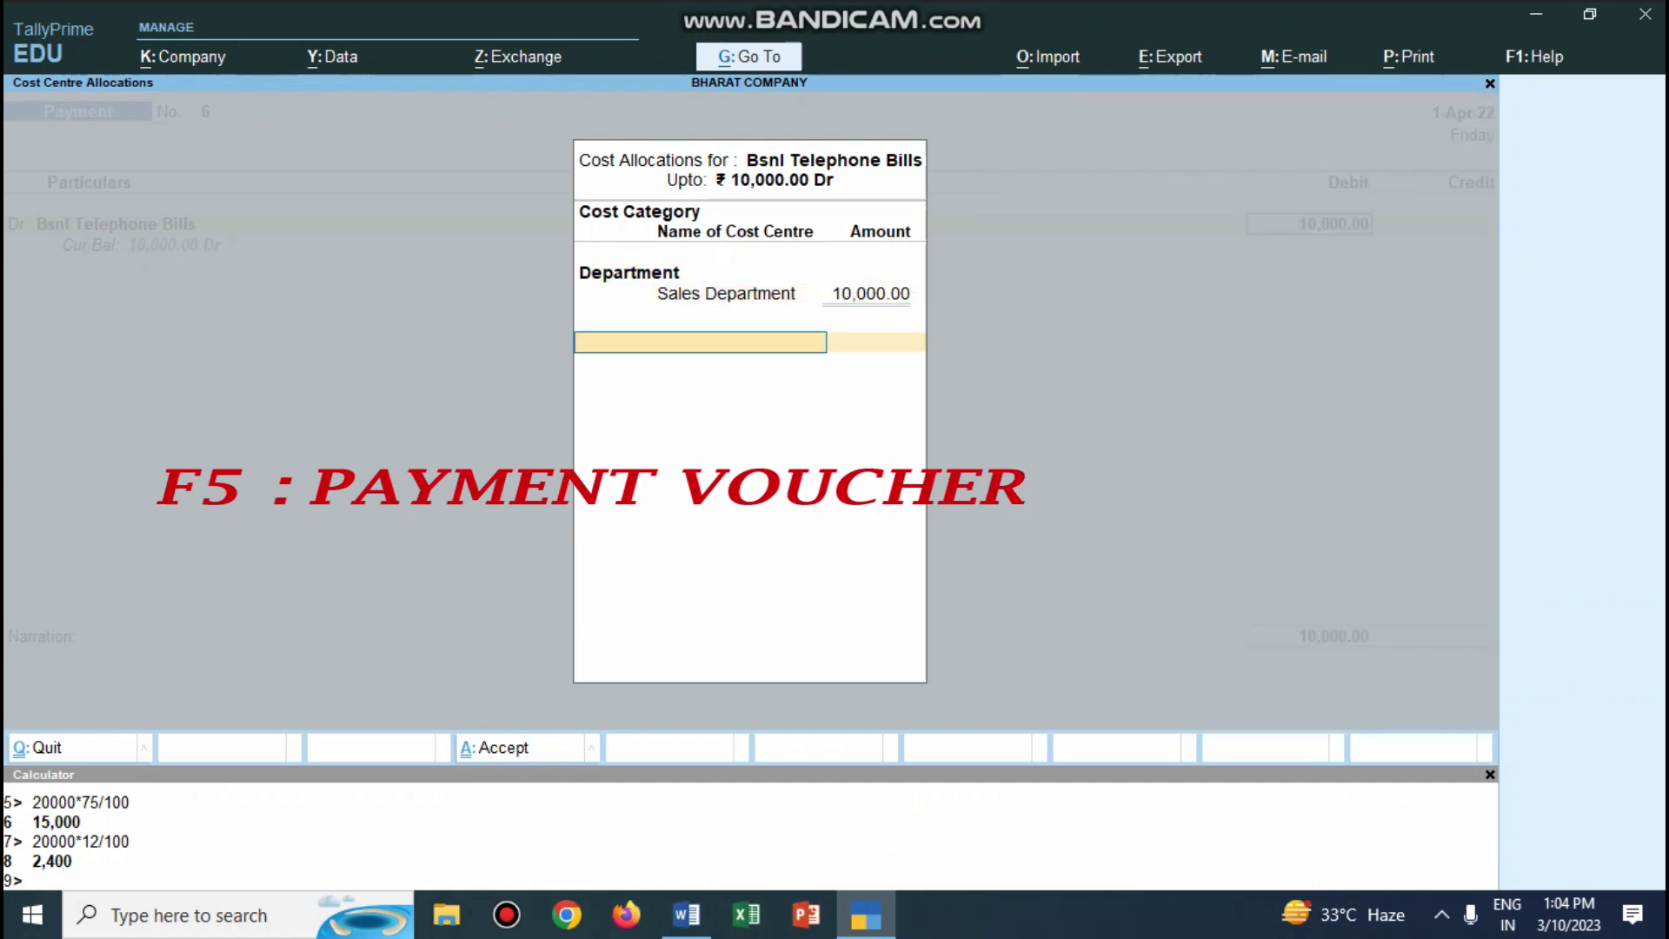
key("Return")
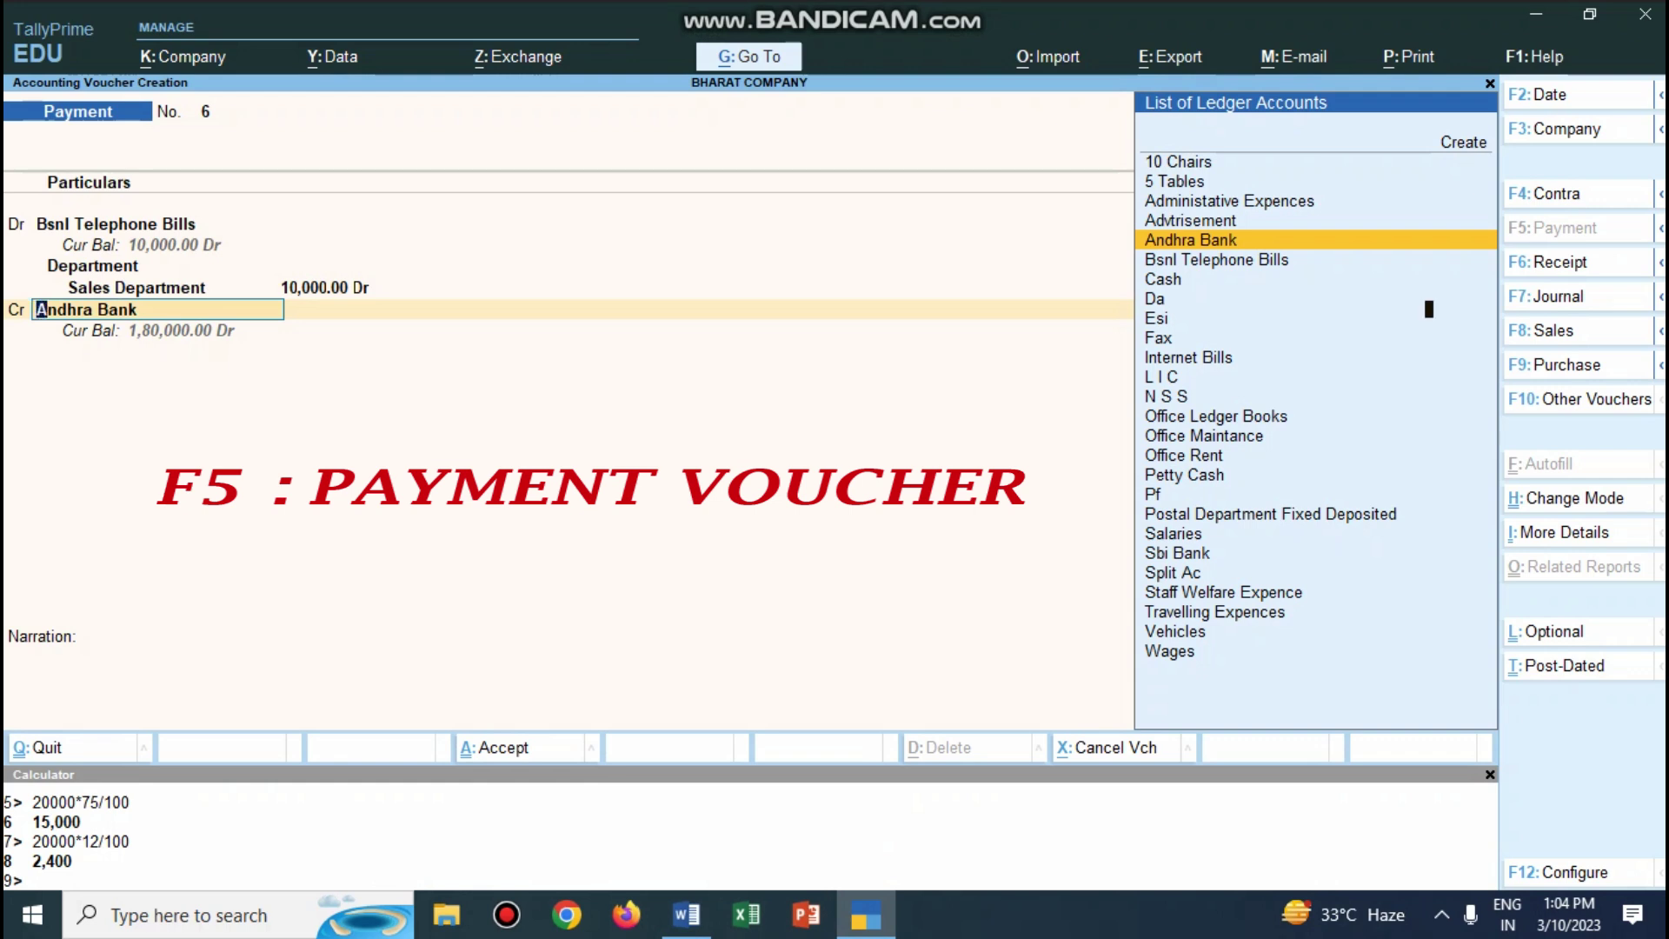
Credit Andhra Bank with 10,000, enter the narration "being expencesp aid by cheque" and save the payment voucher.
key("Return")
key("Return")
type("being expencesp aid by cheque")
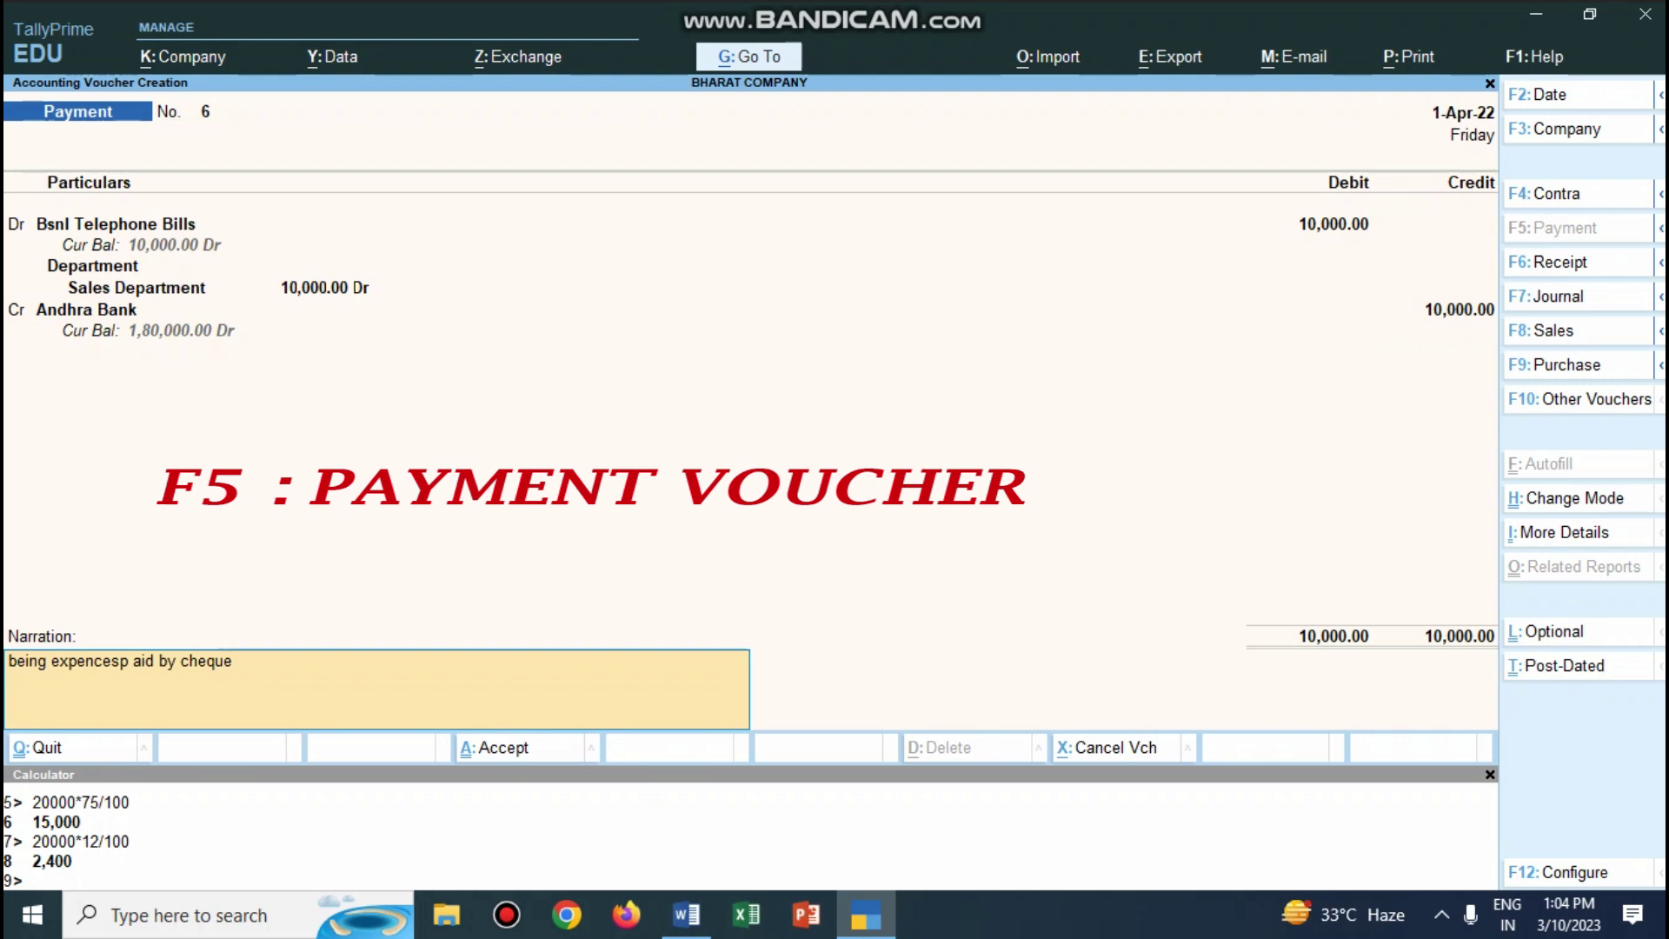
key("Return")
key("Return")
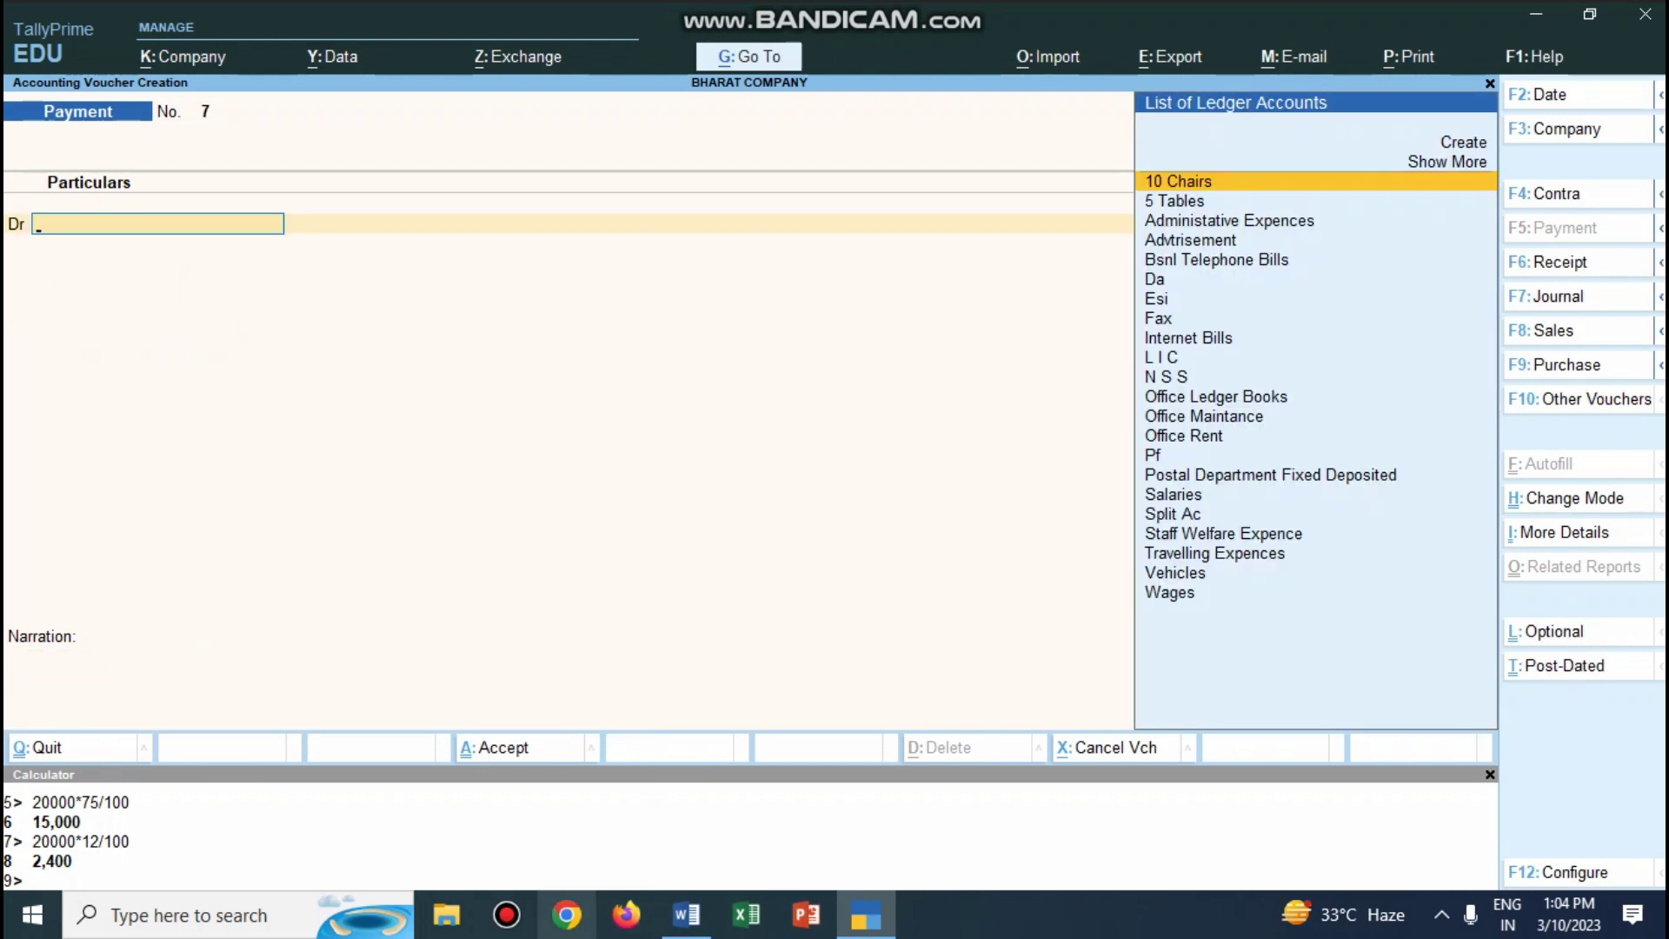
Check the fax courier transaction in the Word list, switch to TallyPrime and debit Fax with 1500.
left_click(687, 915)
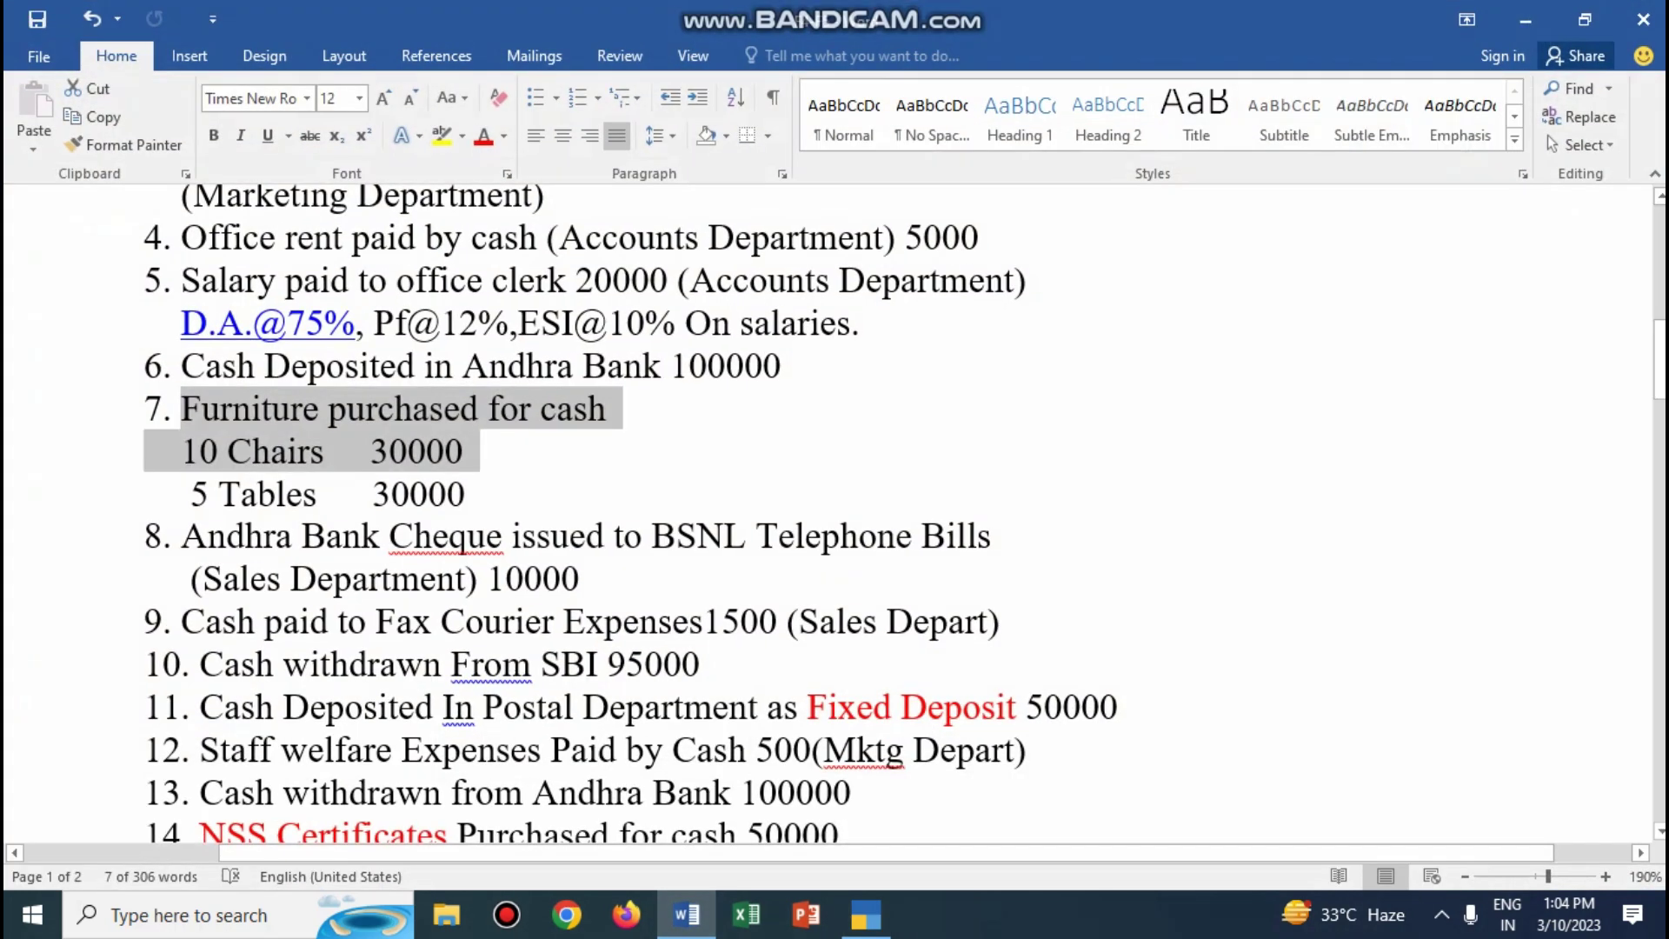
scroll(904, 513, "down", 3)
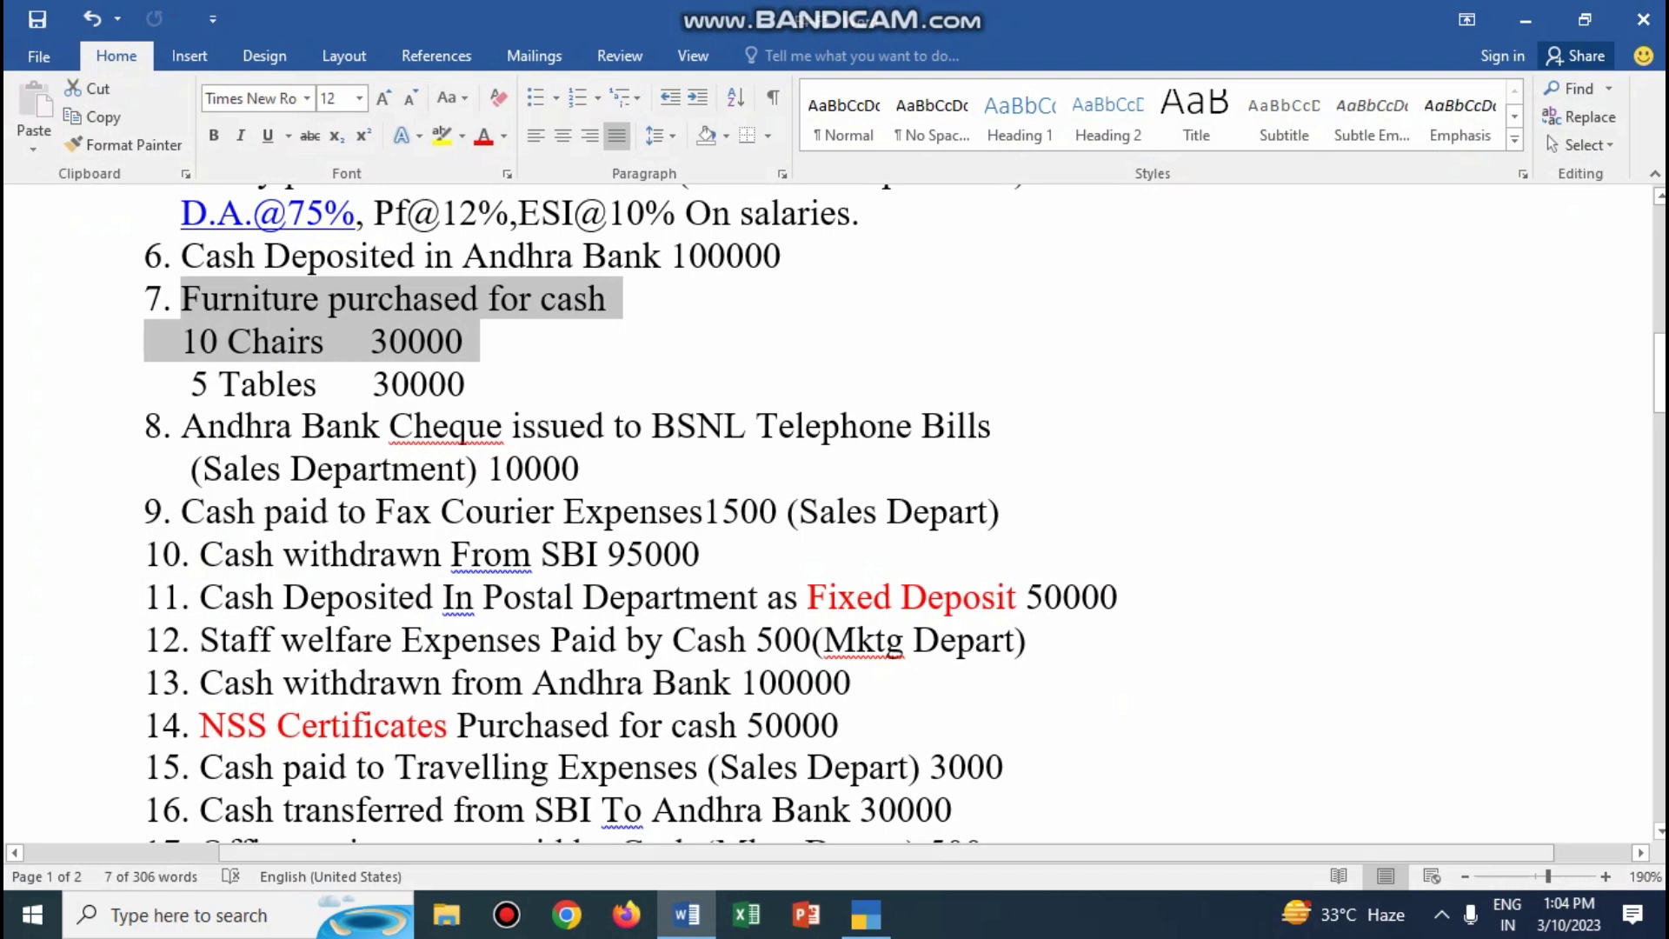
key("alt+Tab")
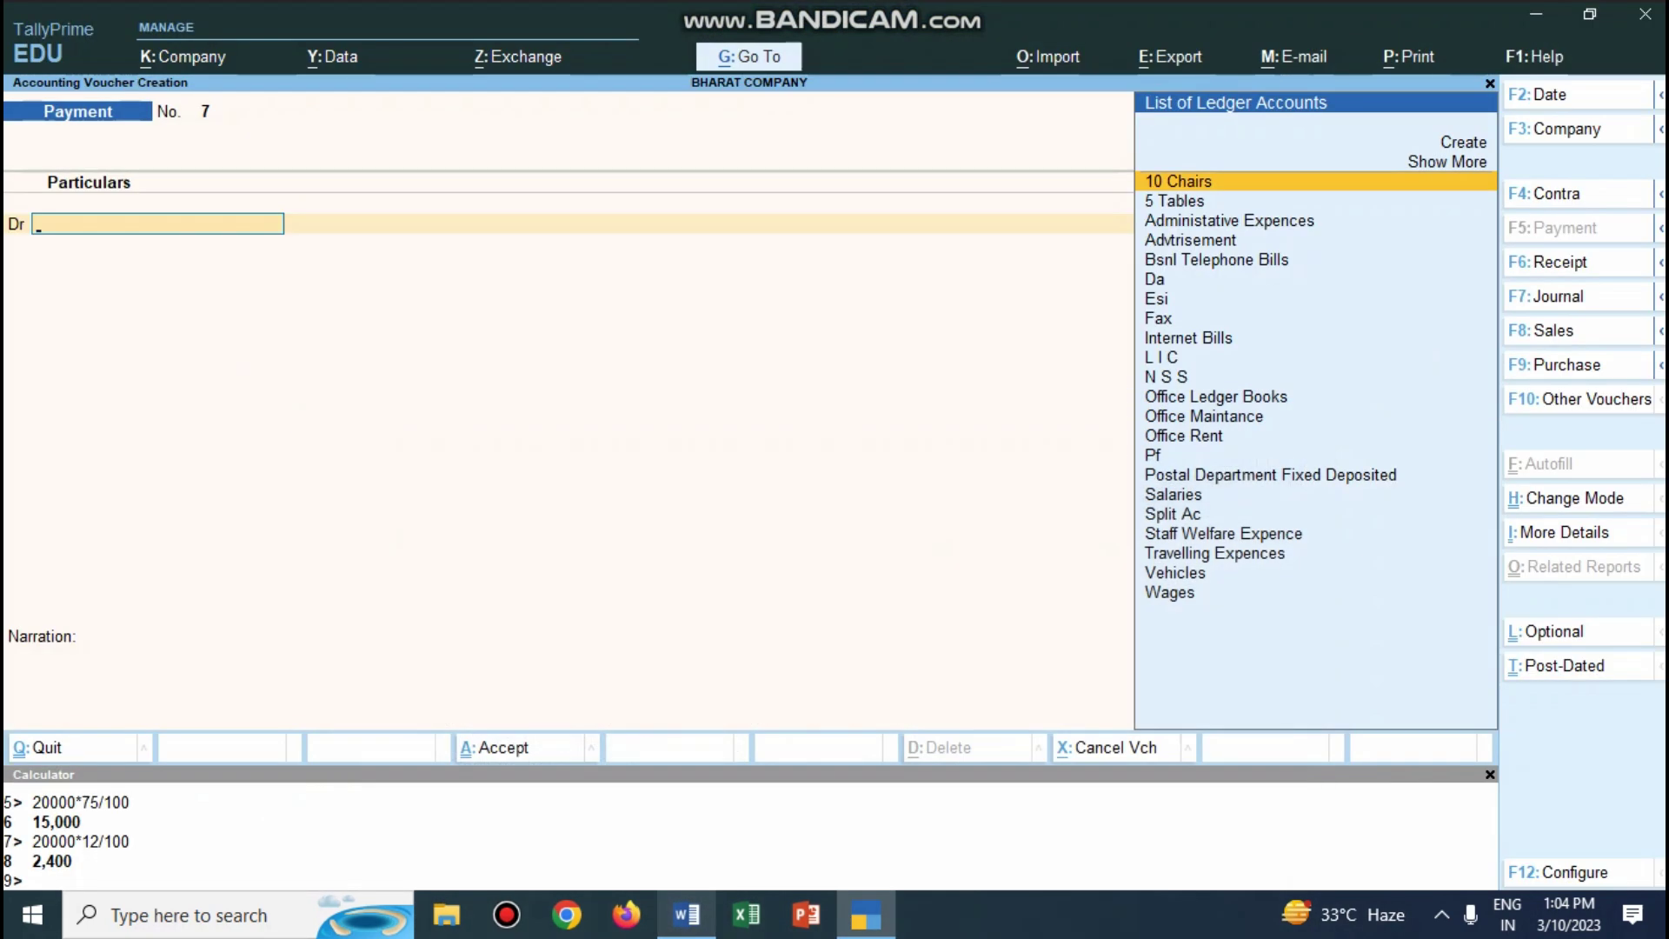
type("Fa")
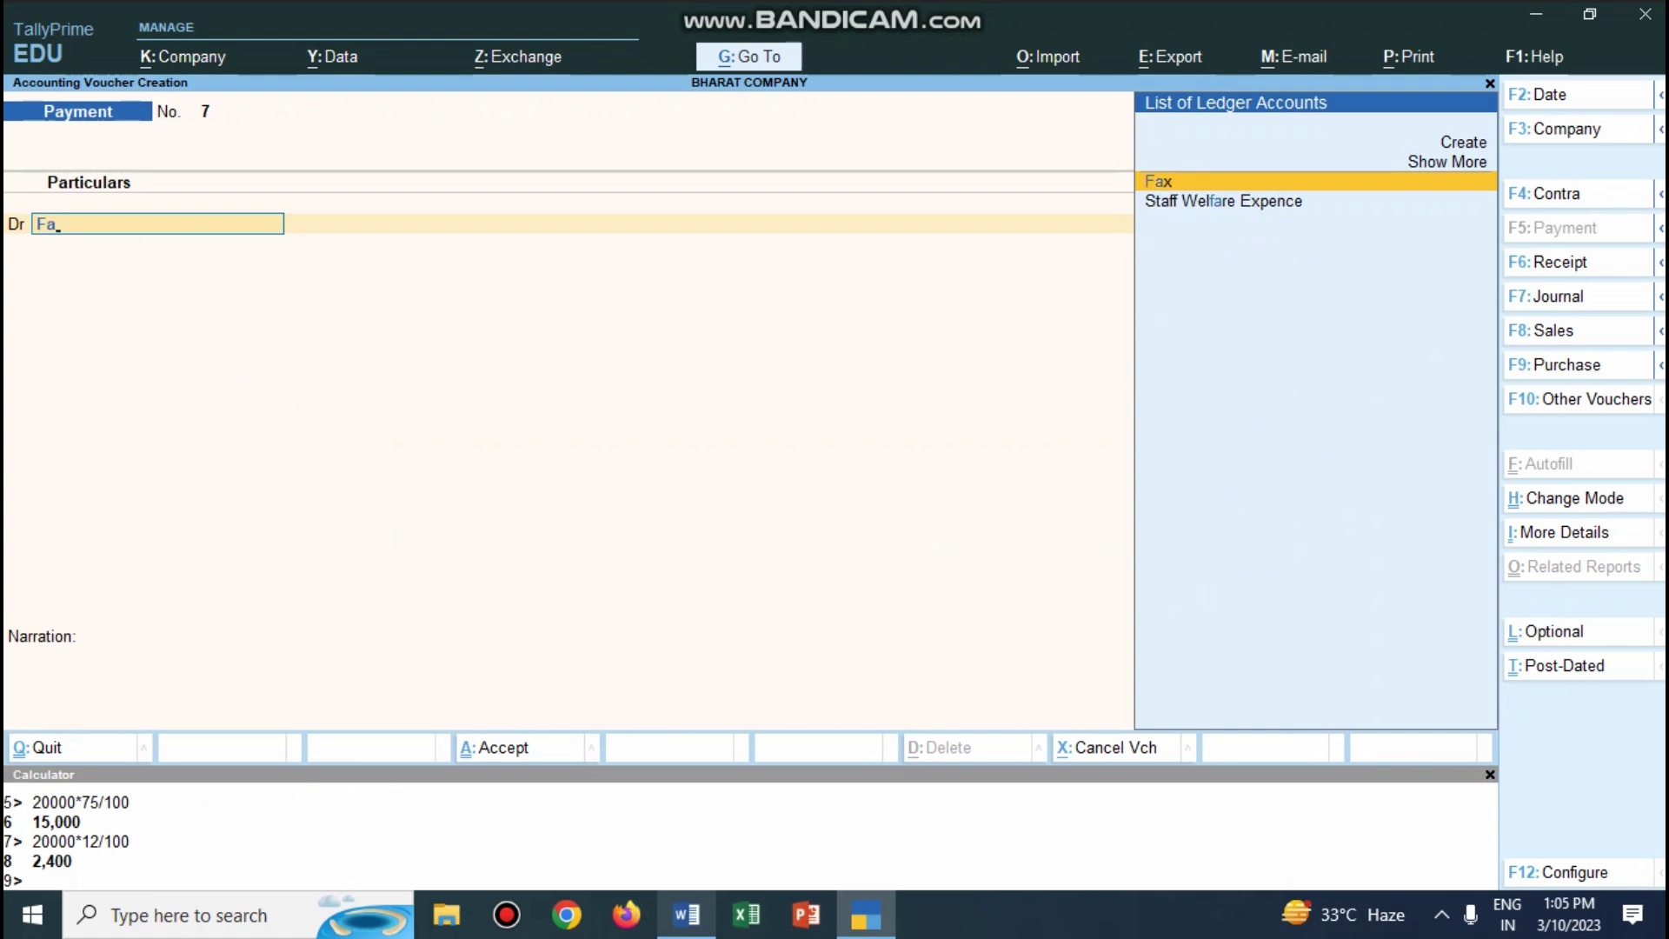
type("x")
key("Return")
type("15000")
key("BackSpace")
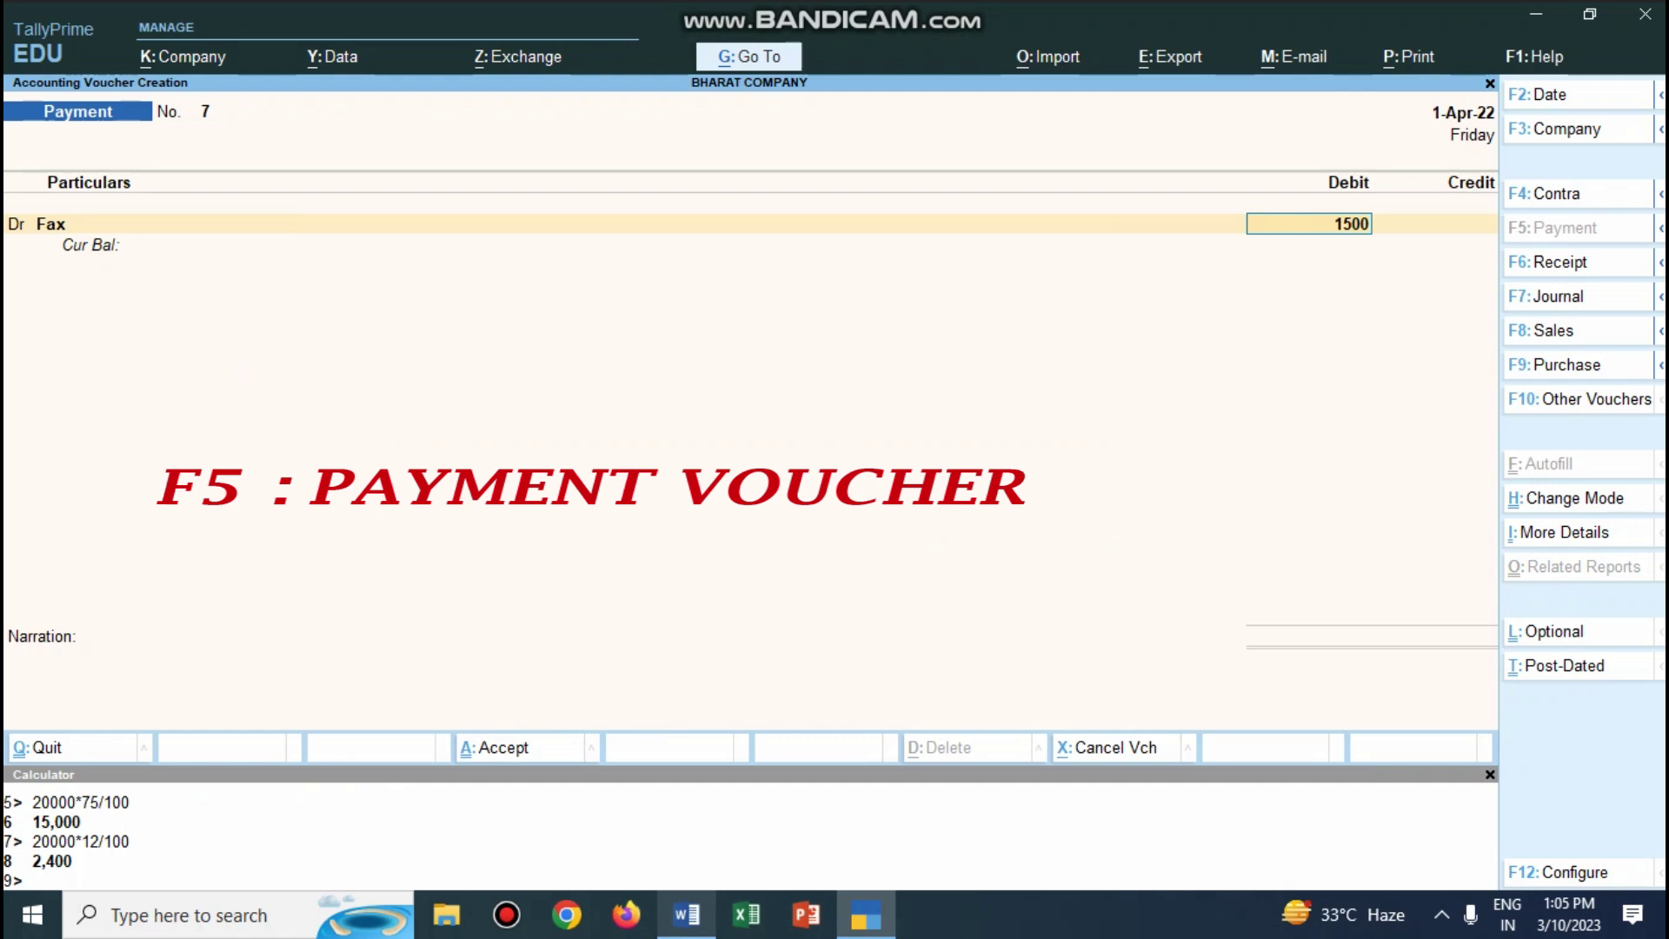
key("Return")
Allocate the fax expense to the Sales Department under the Department category and credit Cash with 1,500.
type("D")
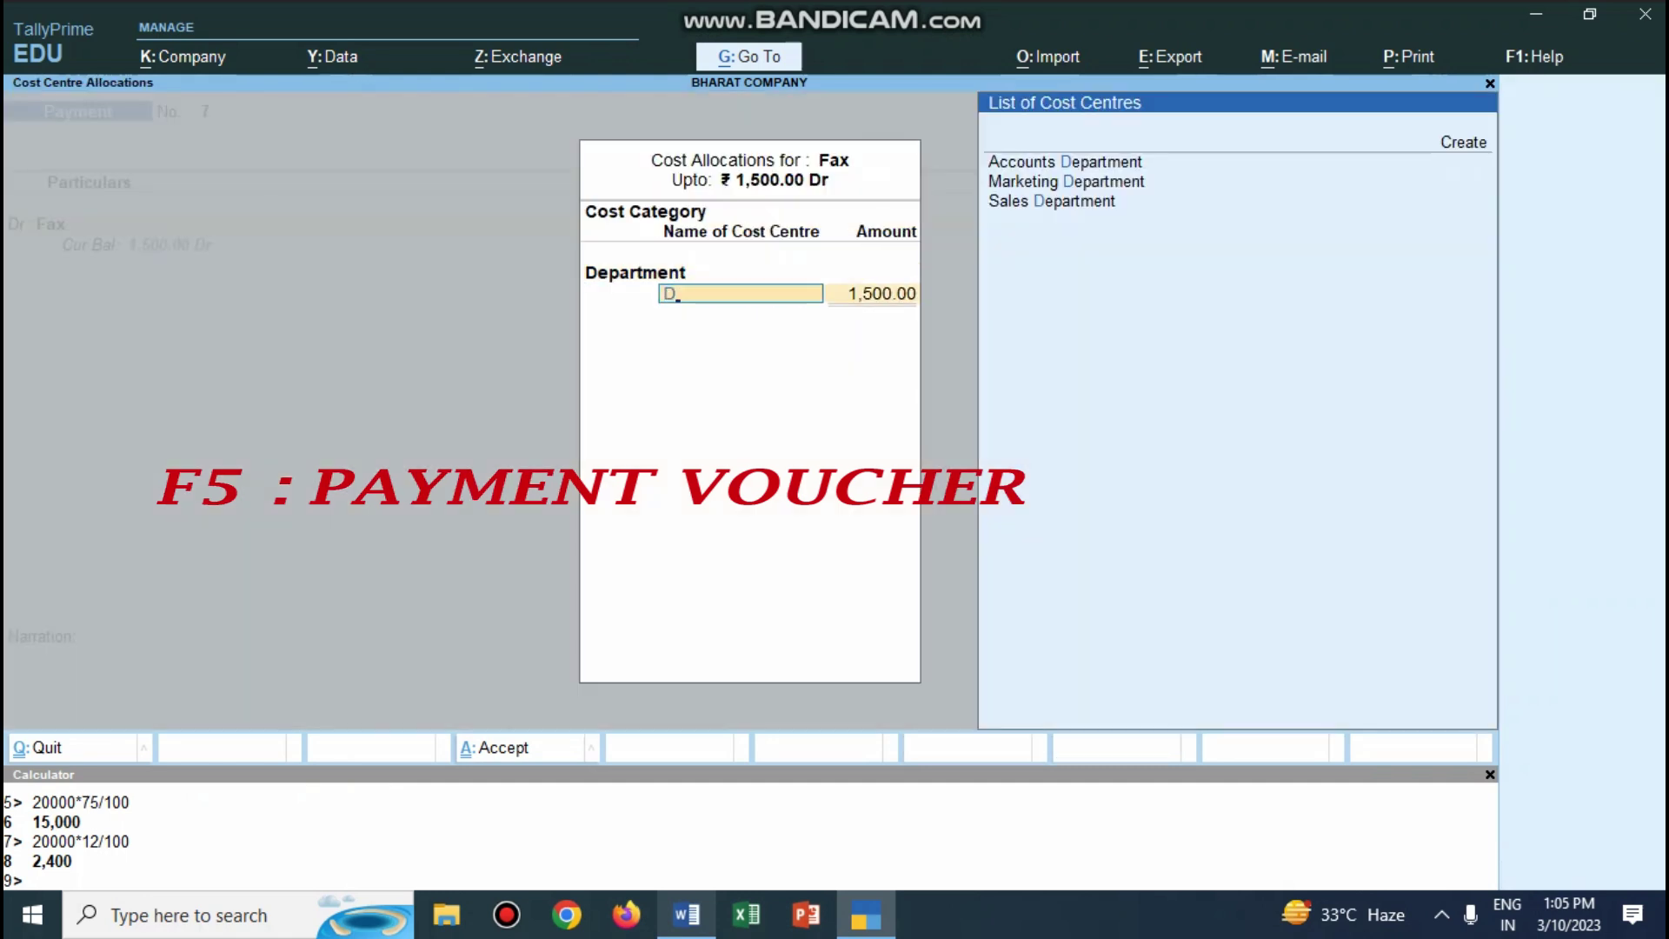
key("Down")
key("Down")
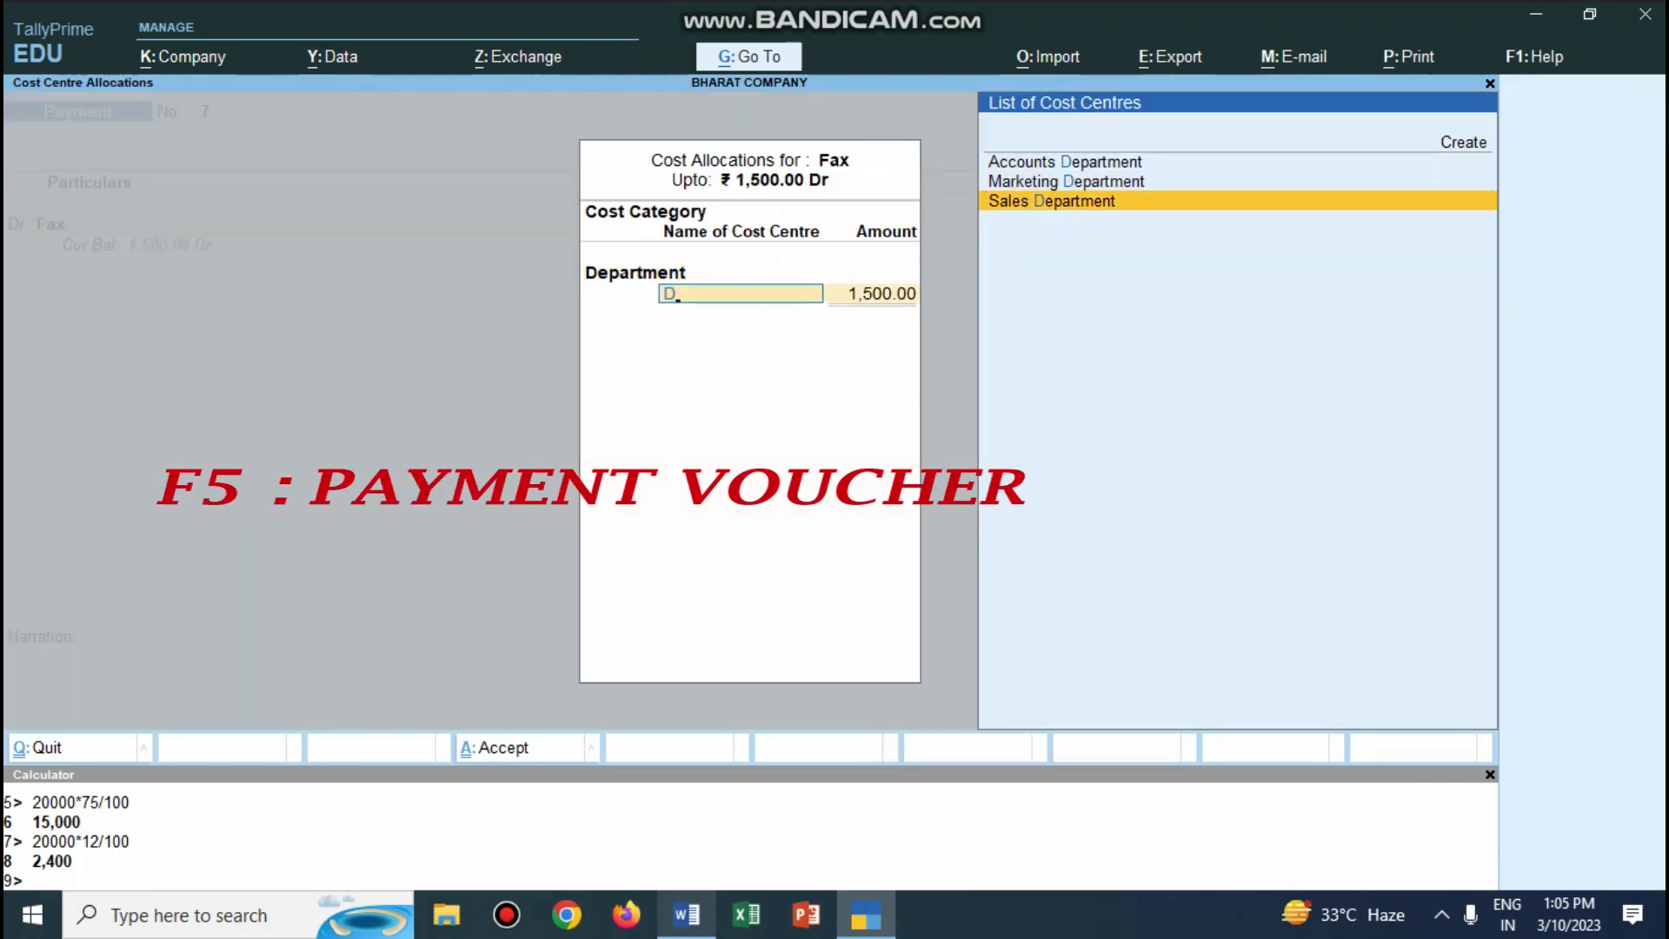
key("Return")
key("Return")
key("Return")
key("Return")
key("Return")
key("Return")
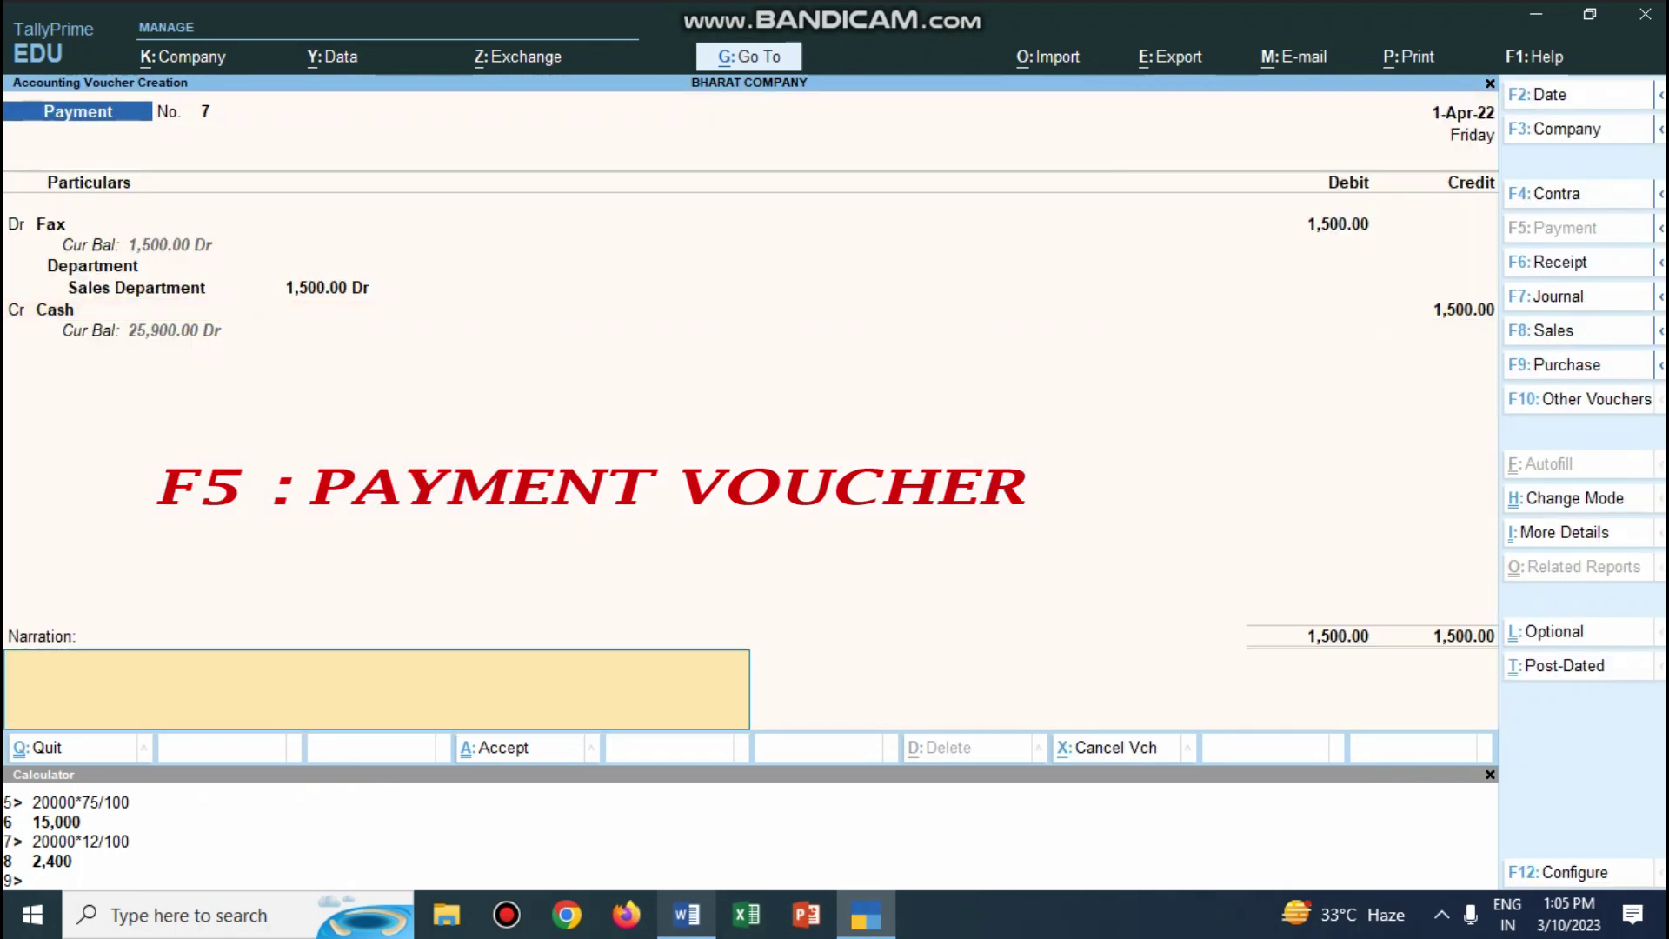
Enter the narration "being expencesp aid by cash" and save the fax payment voucher.
type("being expencesp aid by cheque")
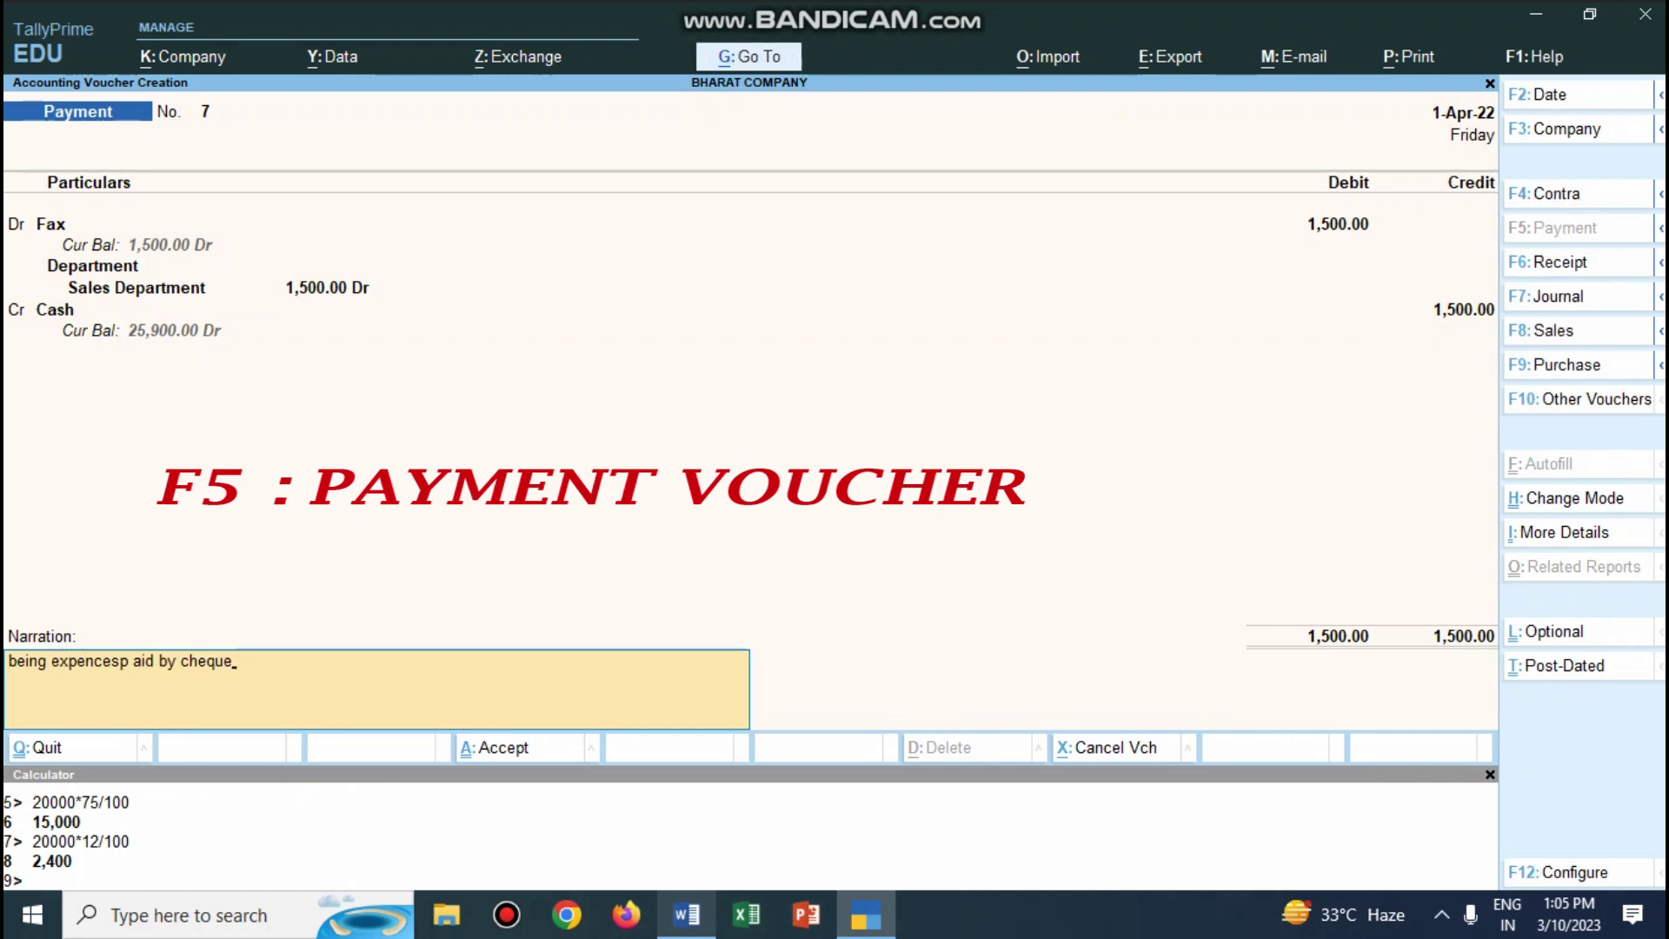
key("BackSpace")
key("BackSpace")
key("BackSpace")
key("BackSpace")
type("ash")
key("Return")
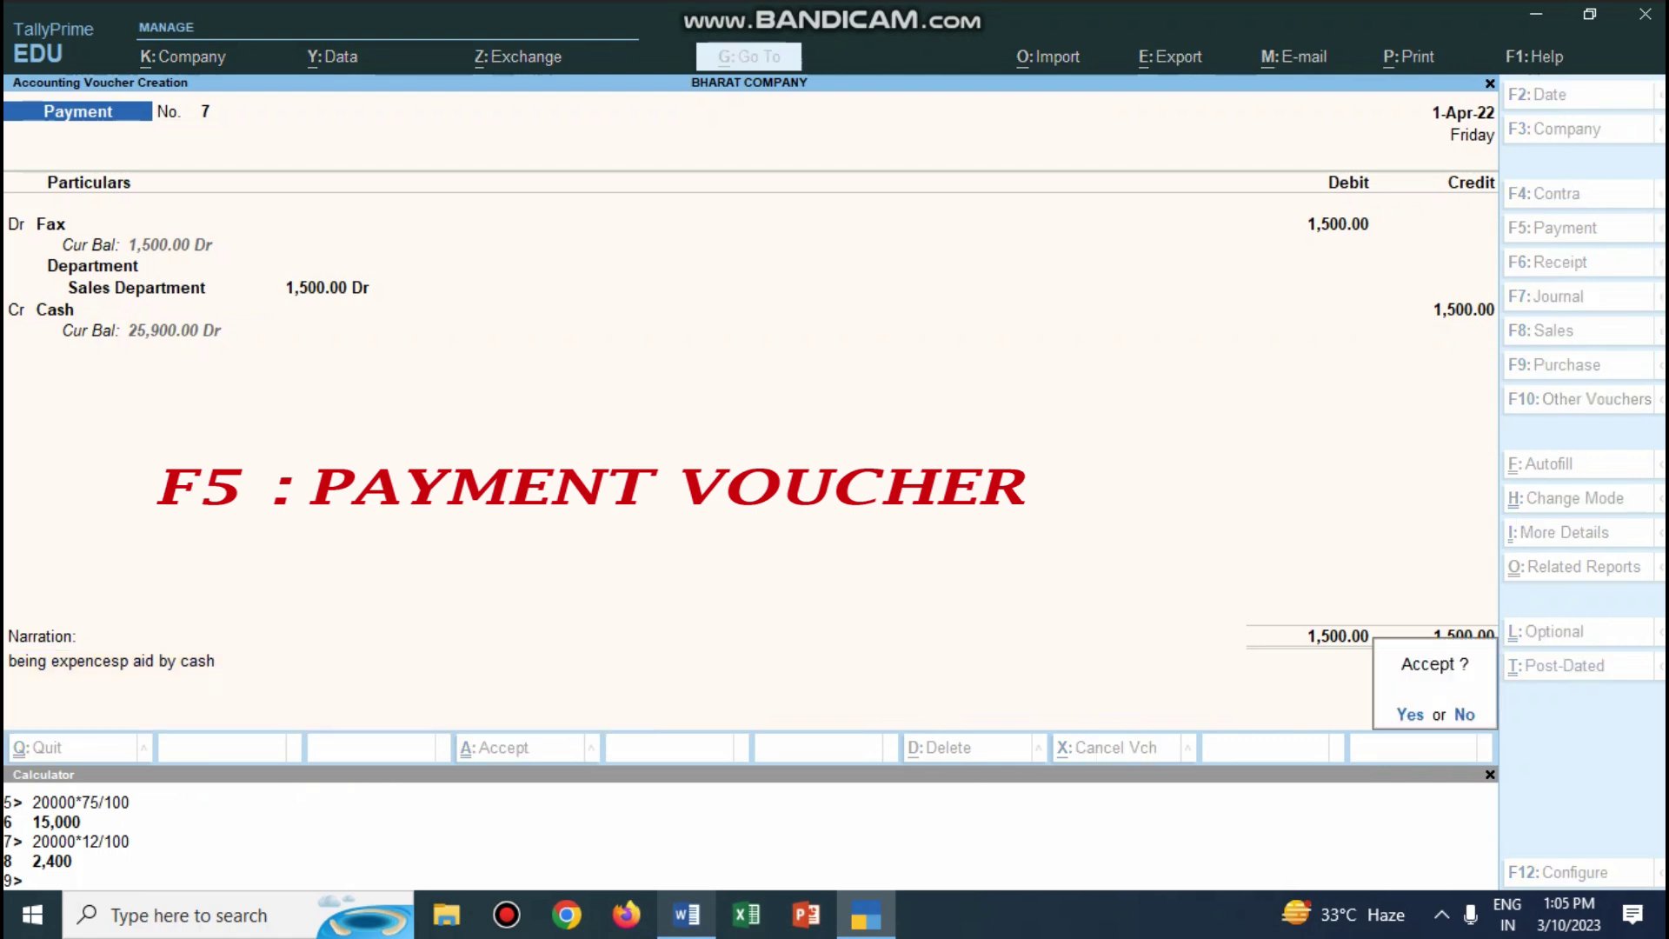
key("Return")
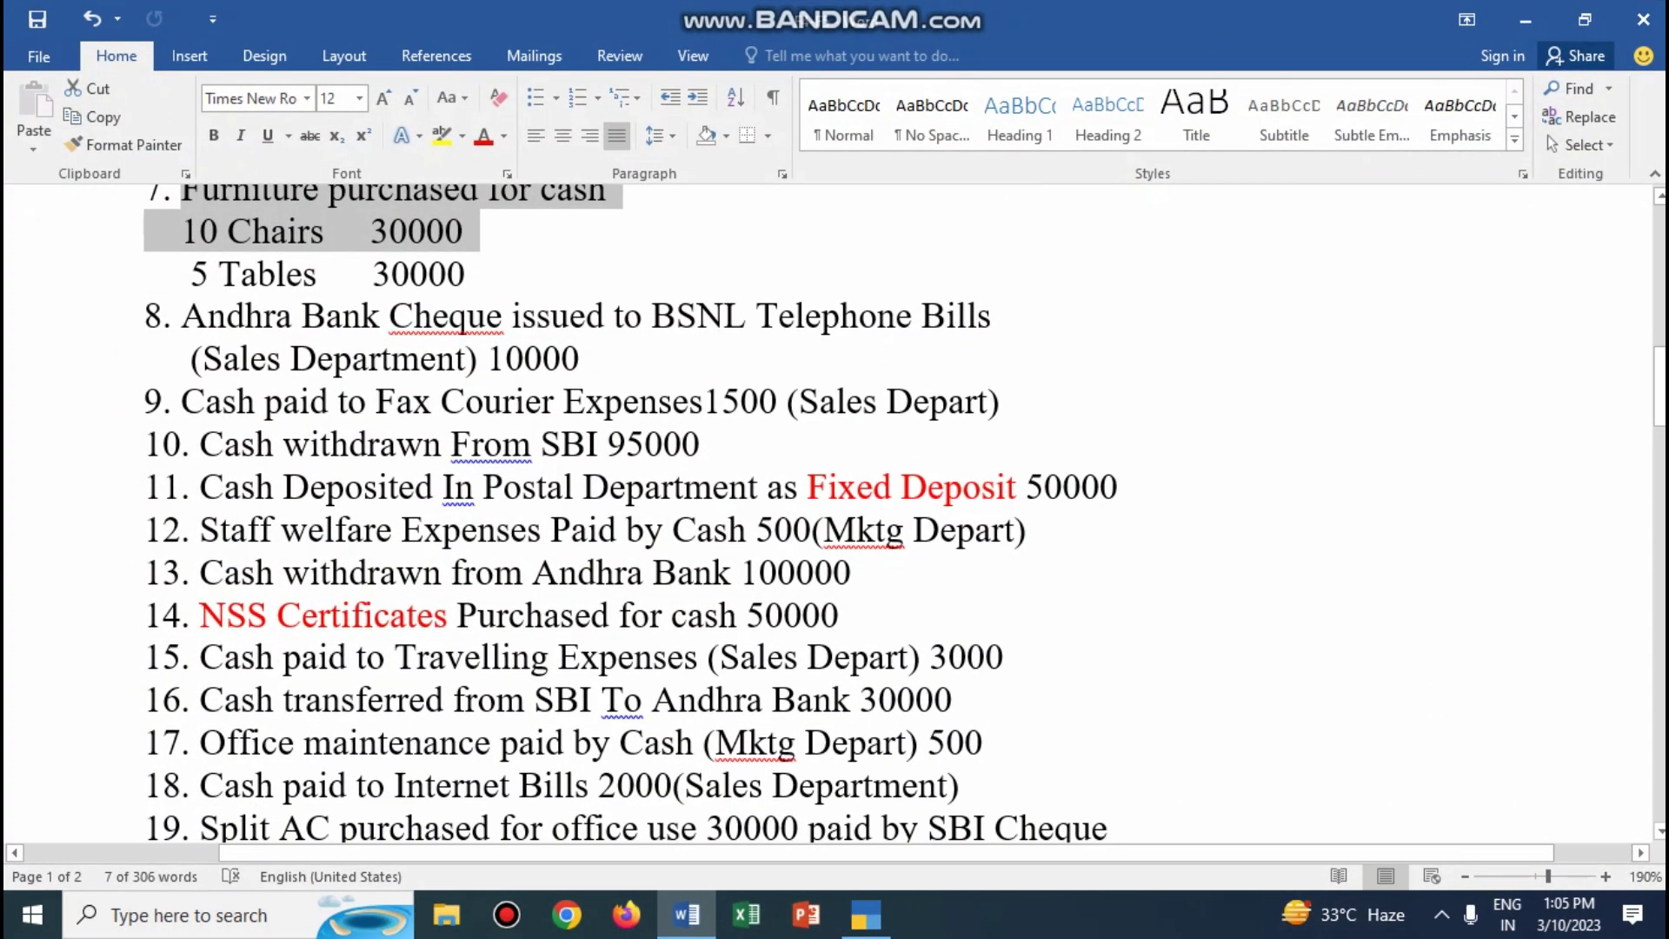
Switch to TallyPrime, start a contra voucher, credit Sbi Bank with 95000 and debit Cash with the same amount.
left_click(865, 915)
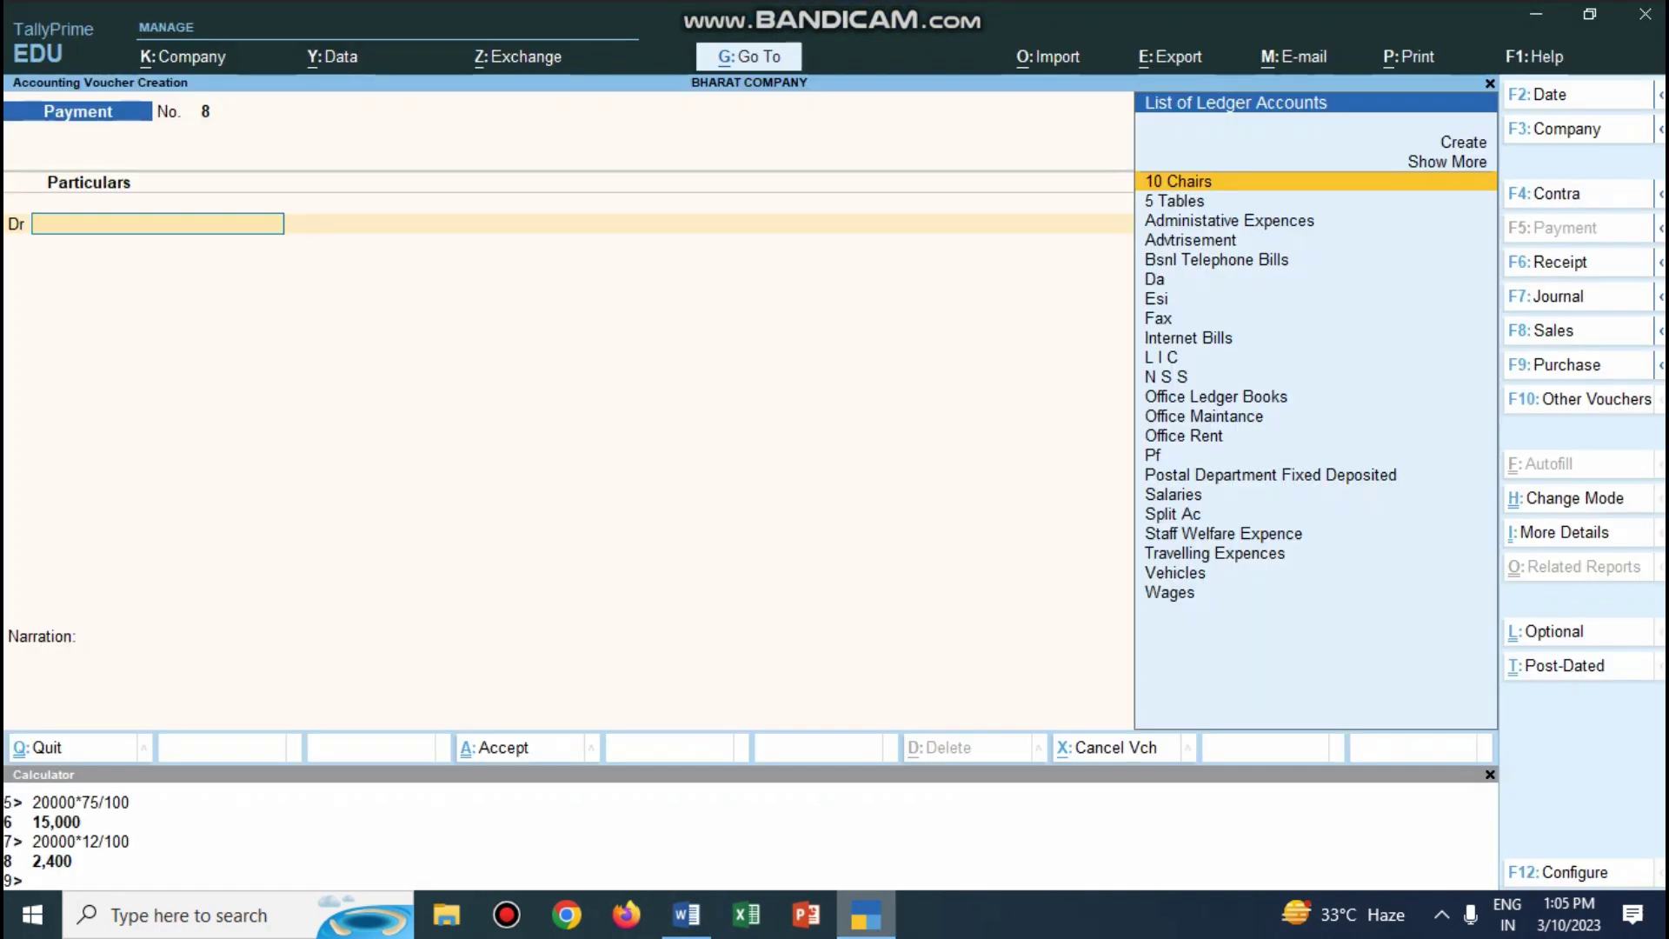
key("F4")
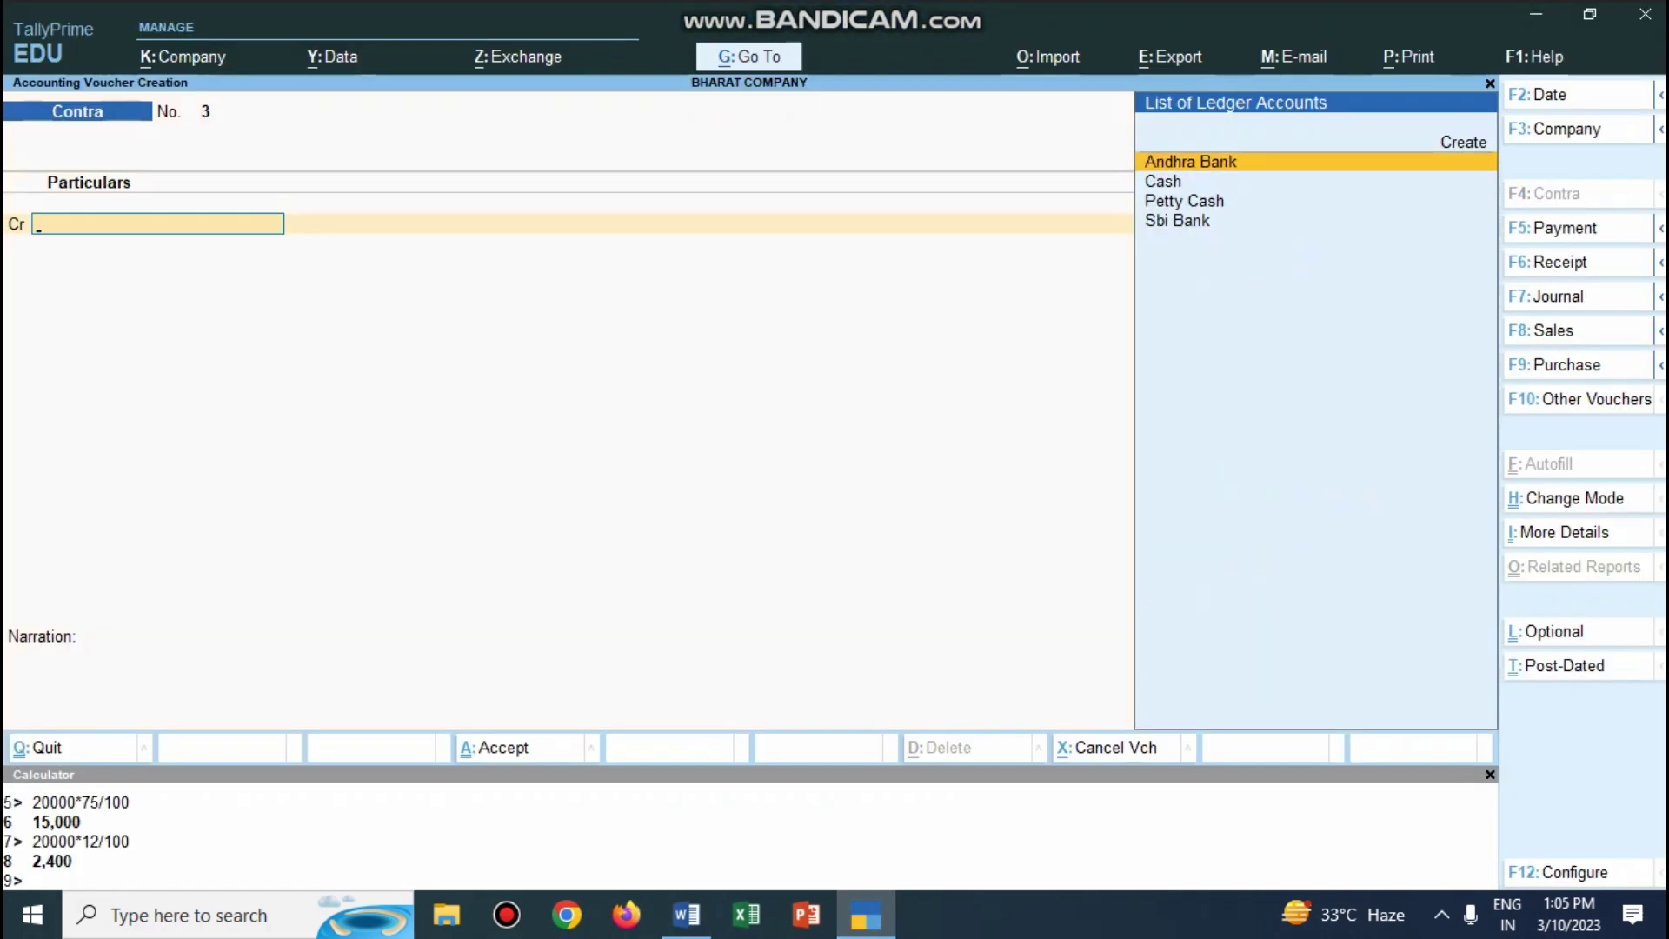
key("Down")
key("Down")
key("Down")
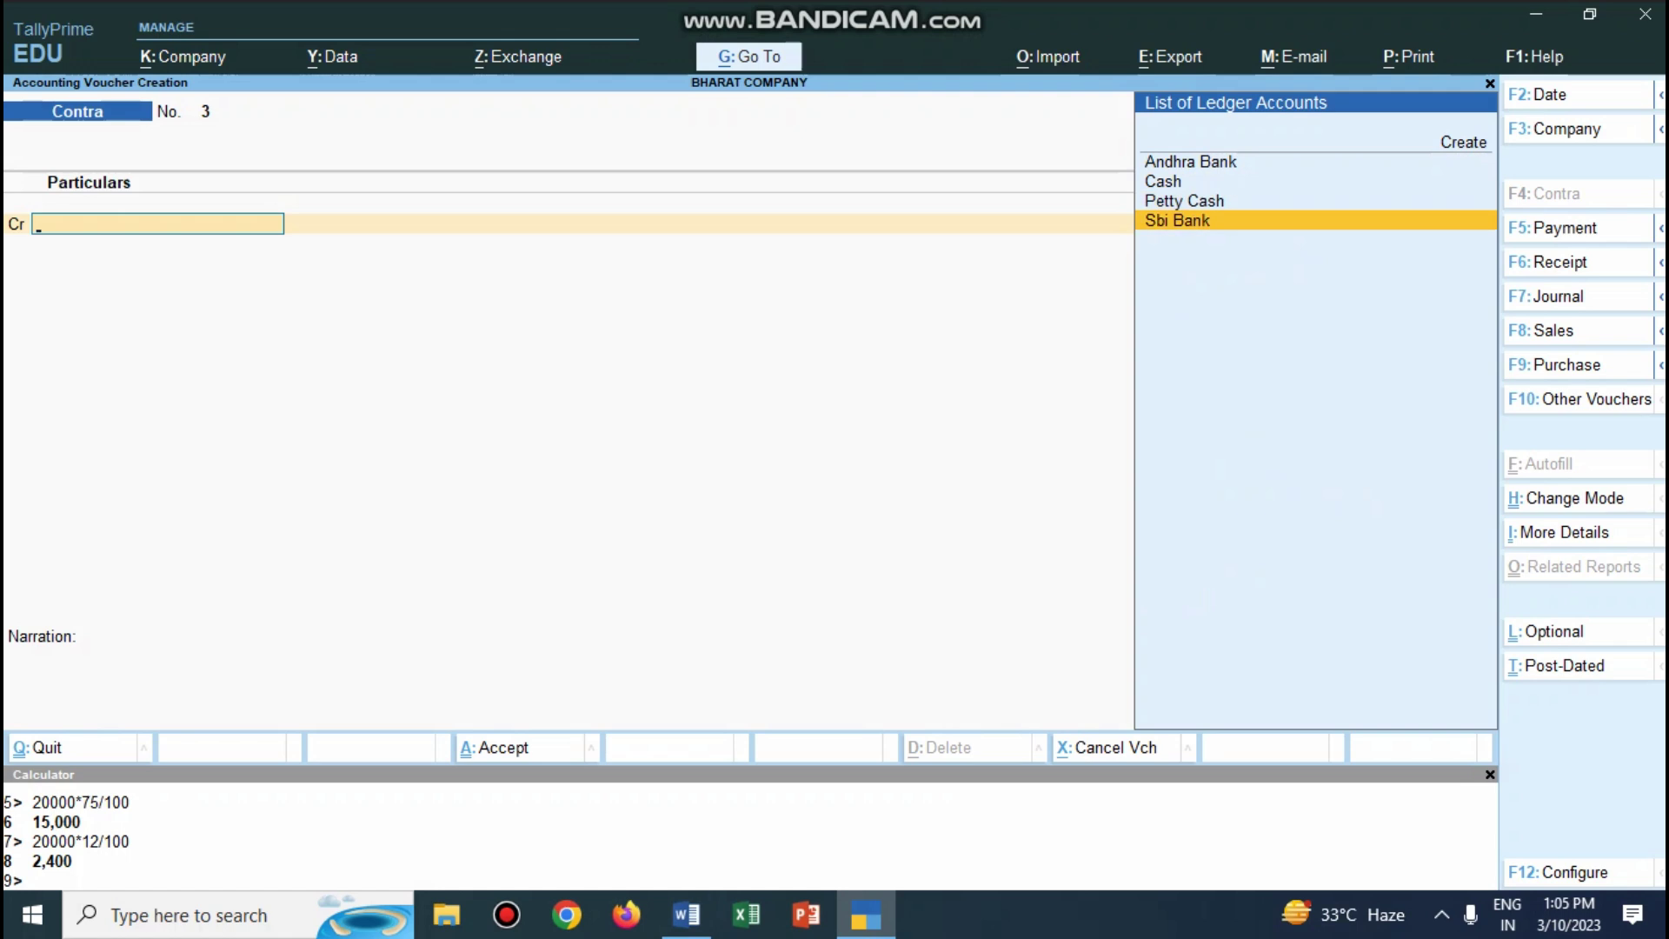
key("Return")
type("95000")
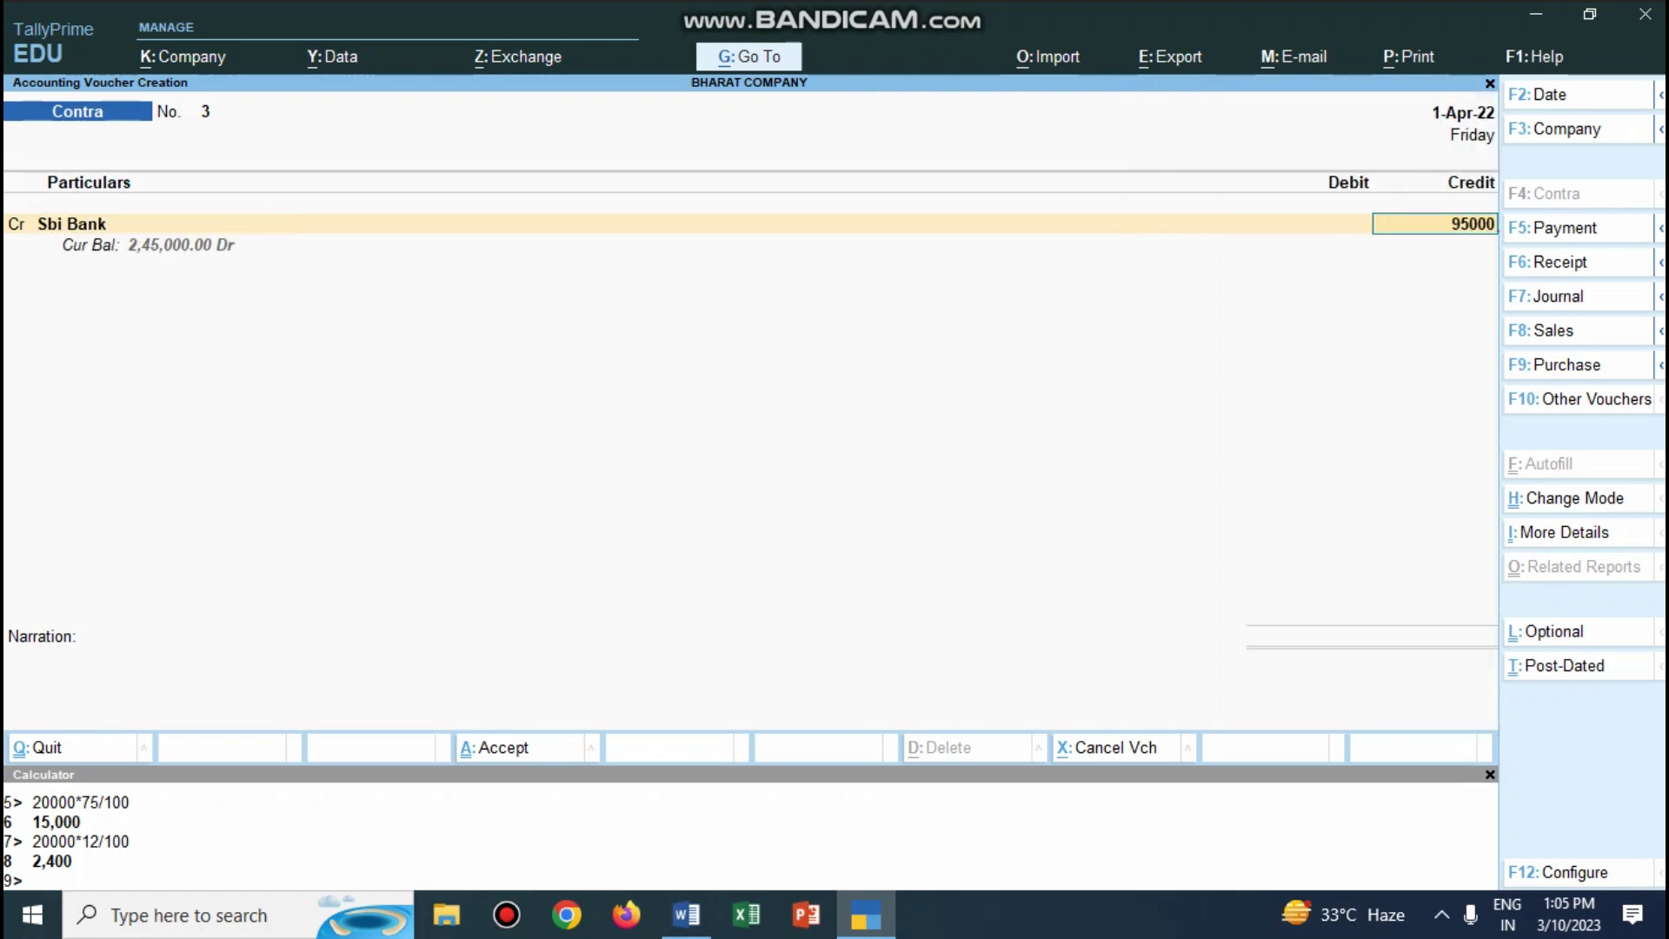
key("Return")
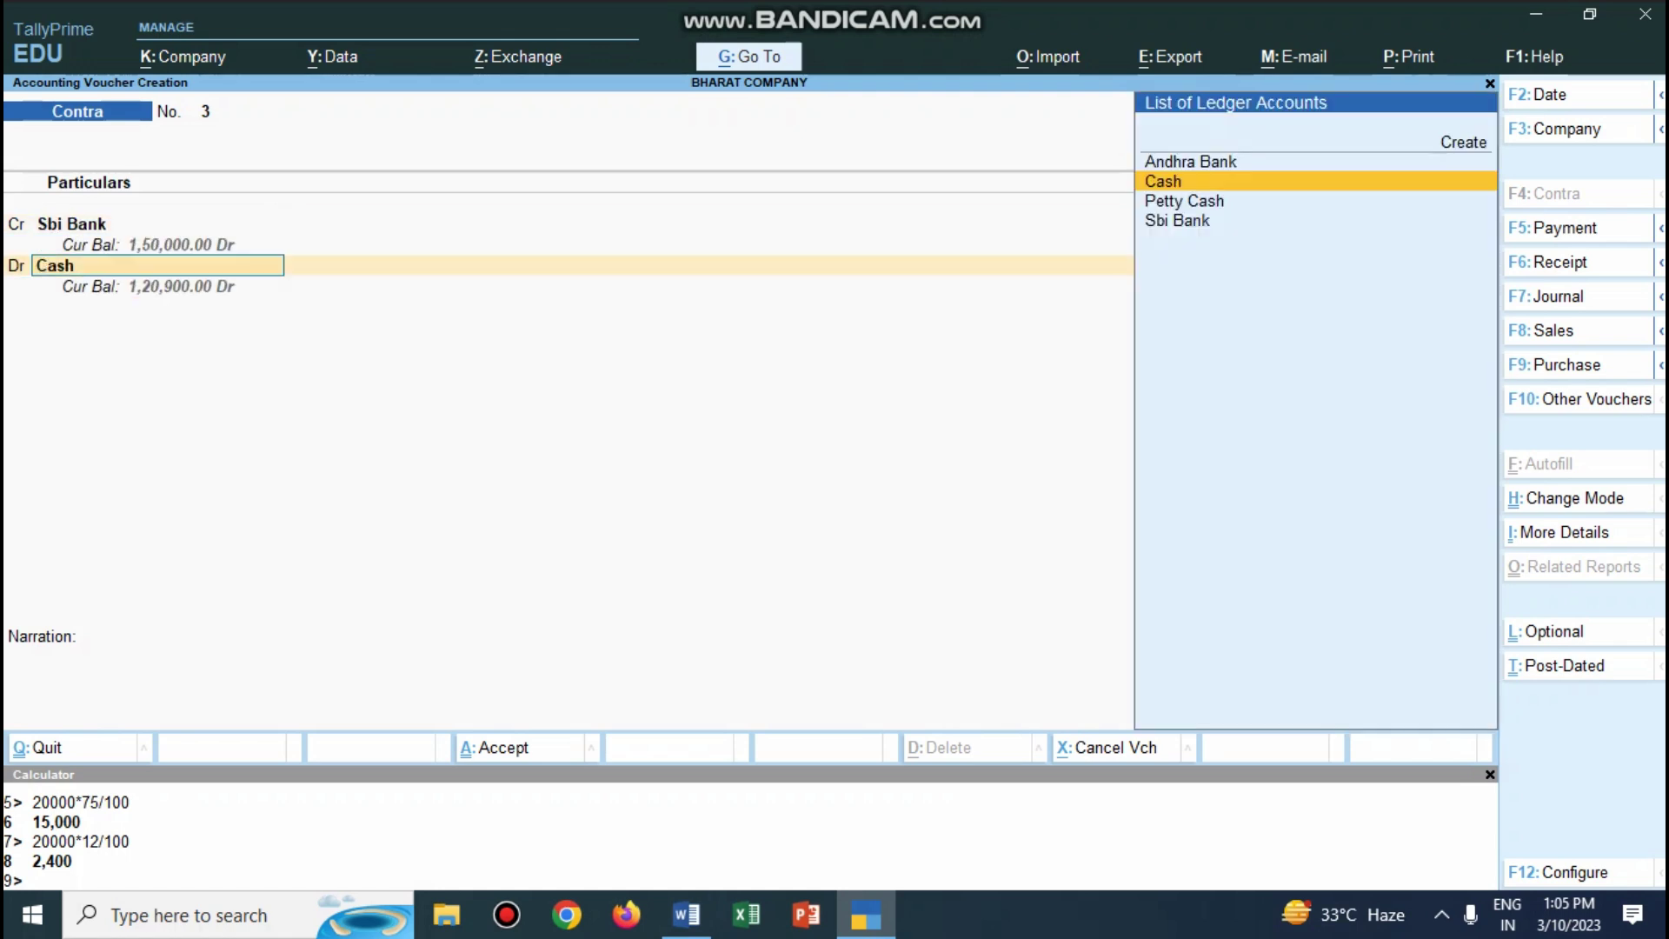
key("Return")
key("Return")
Enter the narration "being cash withdrawn" and save the contra voucher.
type("be")
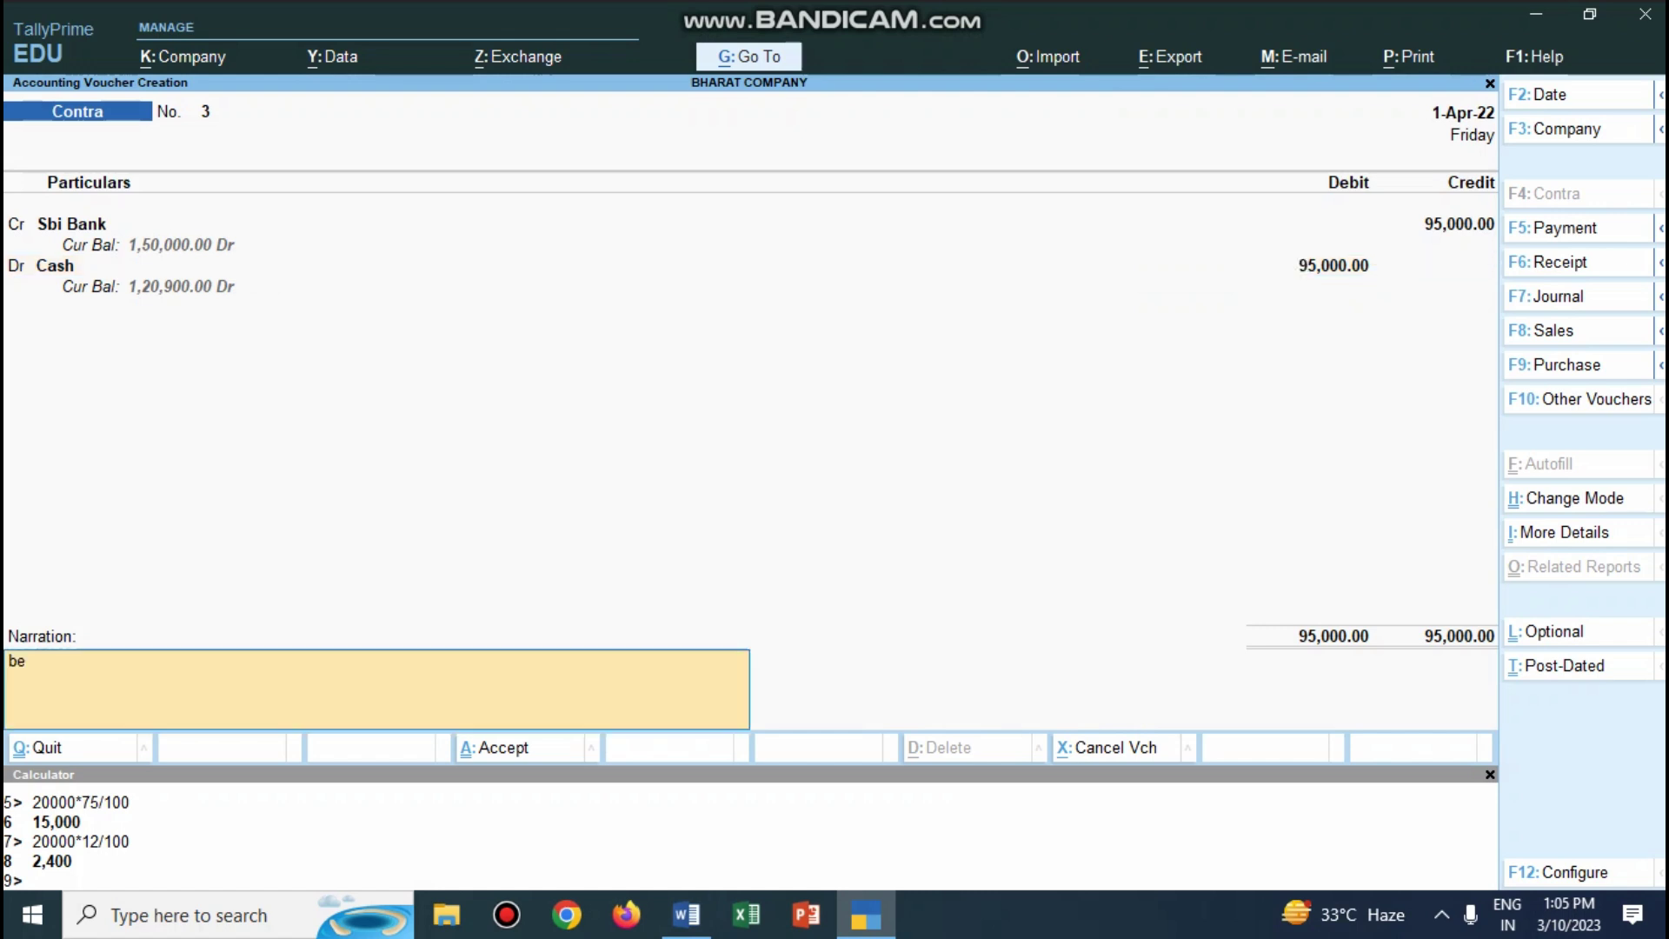
type("ing cash withdrawn")
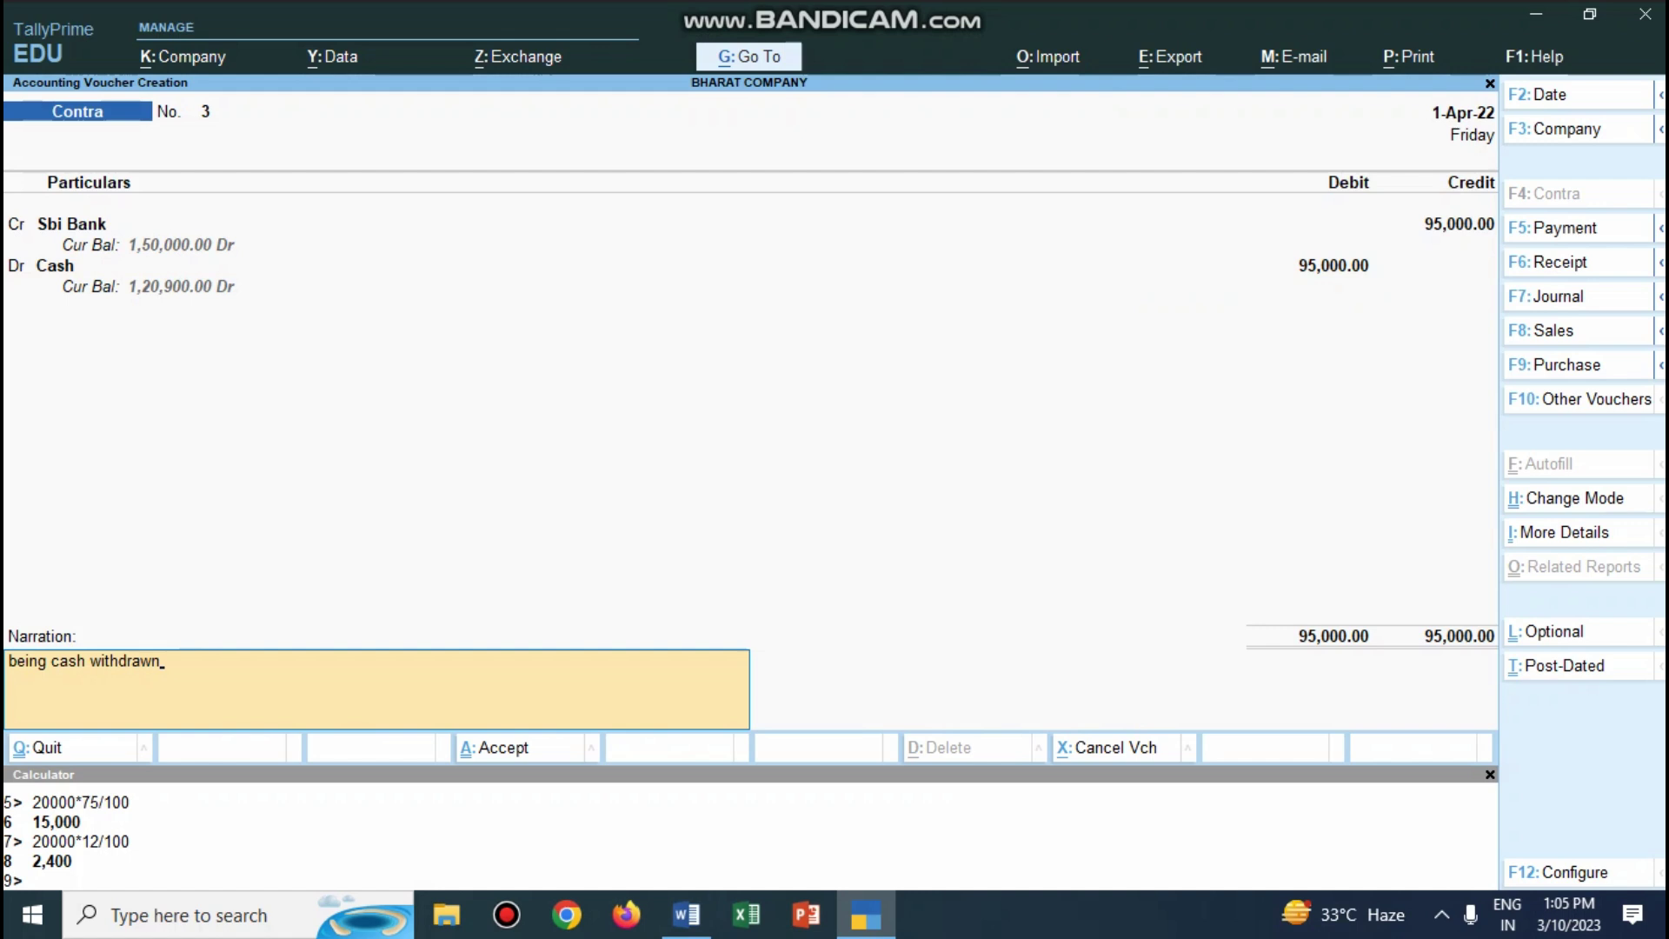
key("Return")
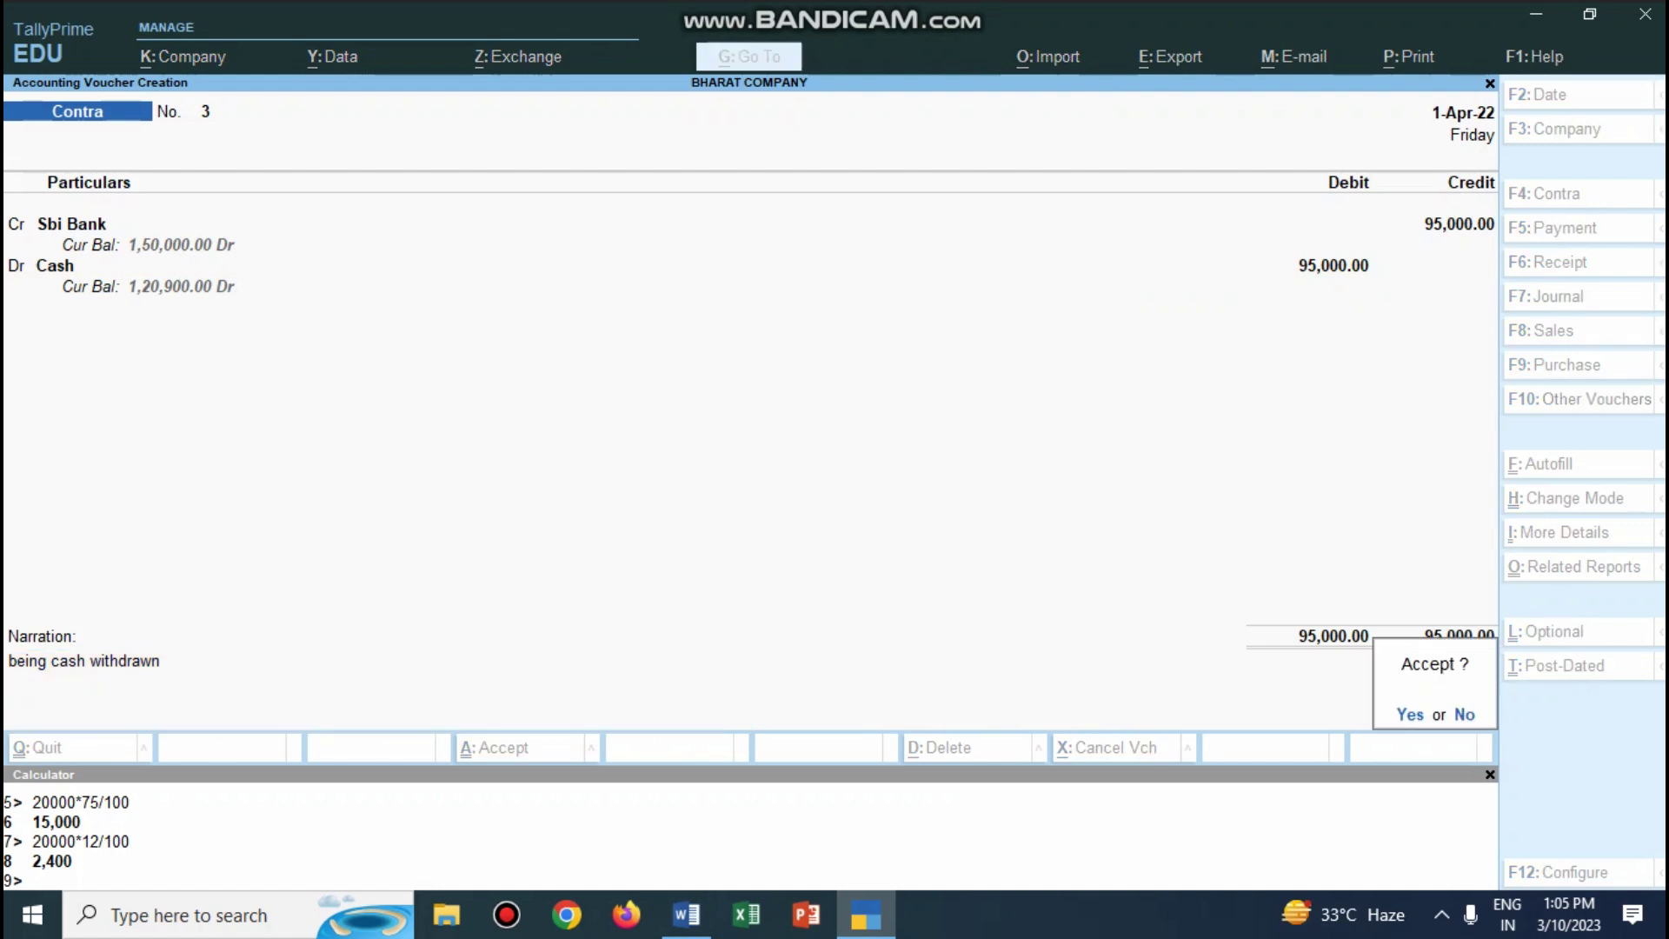
key("y")
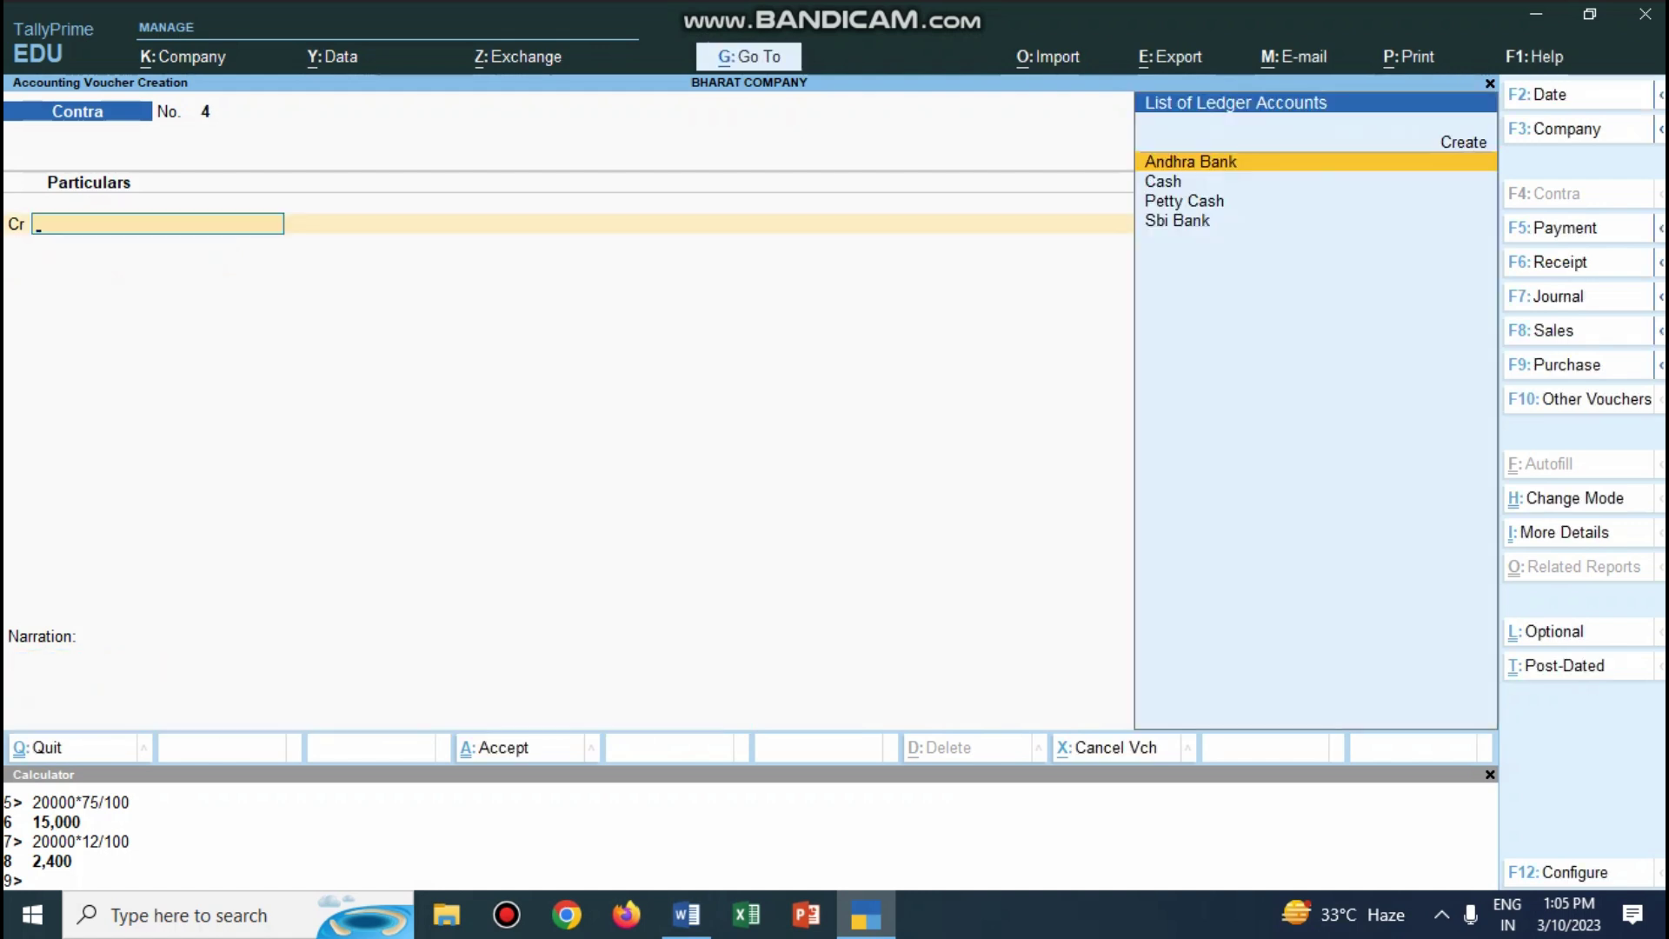
Check the postal department Fixed Deposit transaction in the Word list and return to TallyPrime.
key("alt+Tab")
scroll(834, 513, "down", 3)
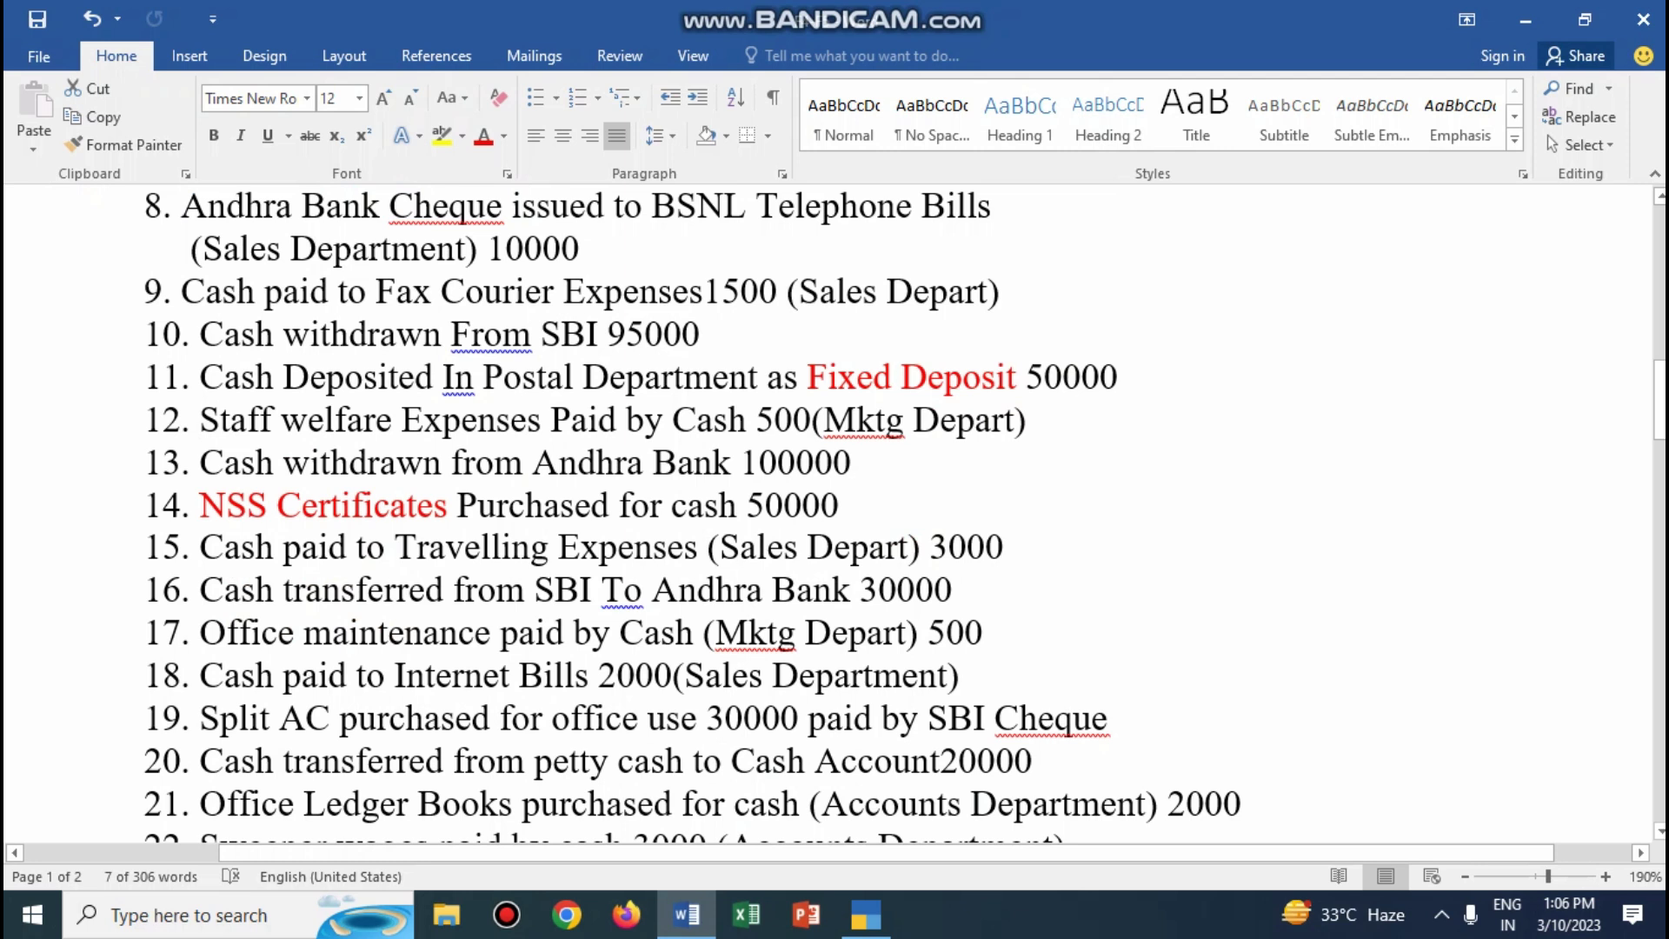
left_click(190, 376)
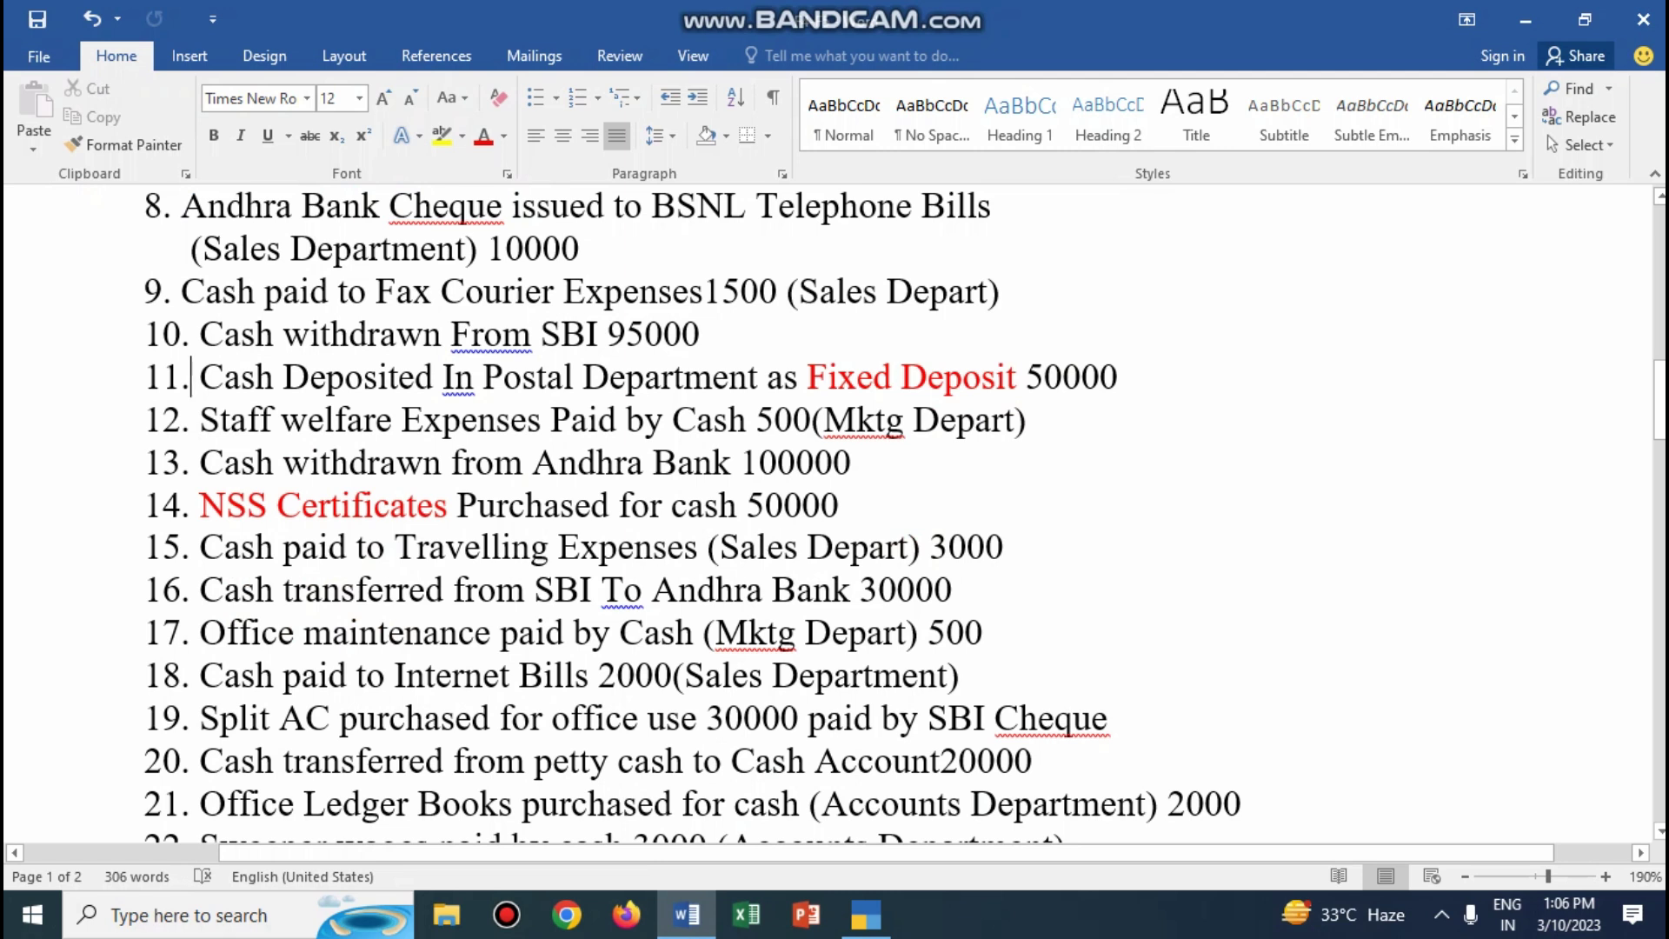
left_click(809, 376)
left_click_drag(809, 376, 1024, 377)
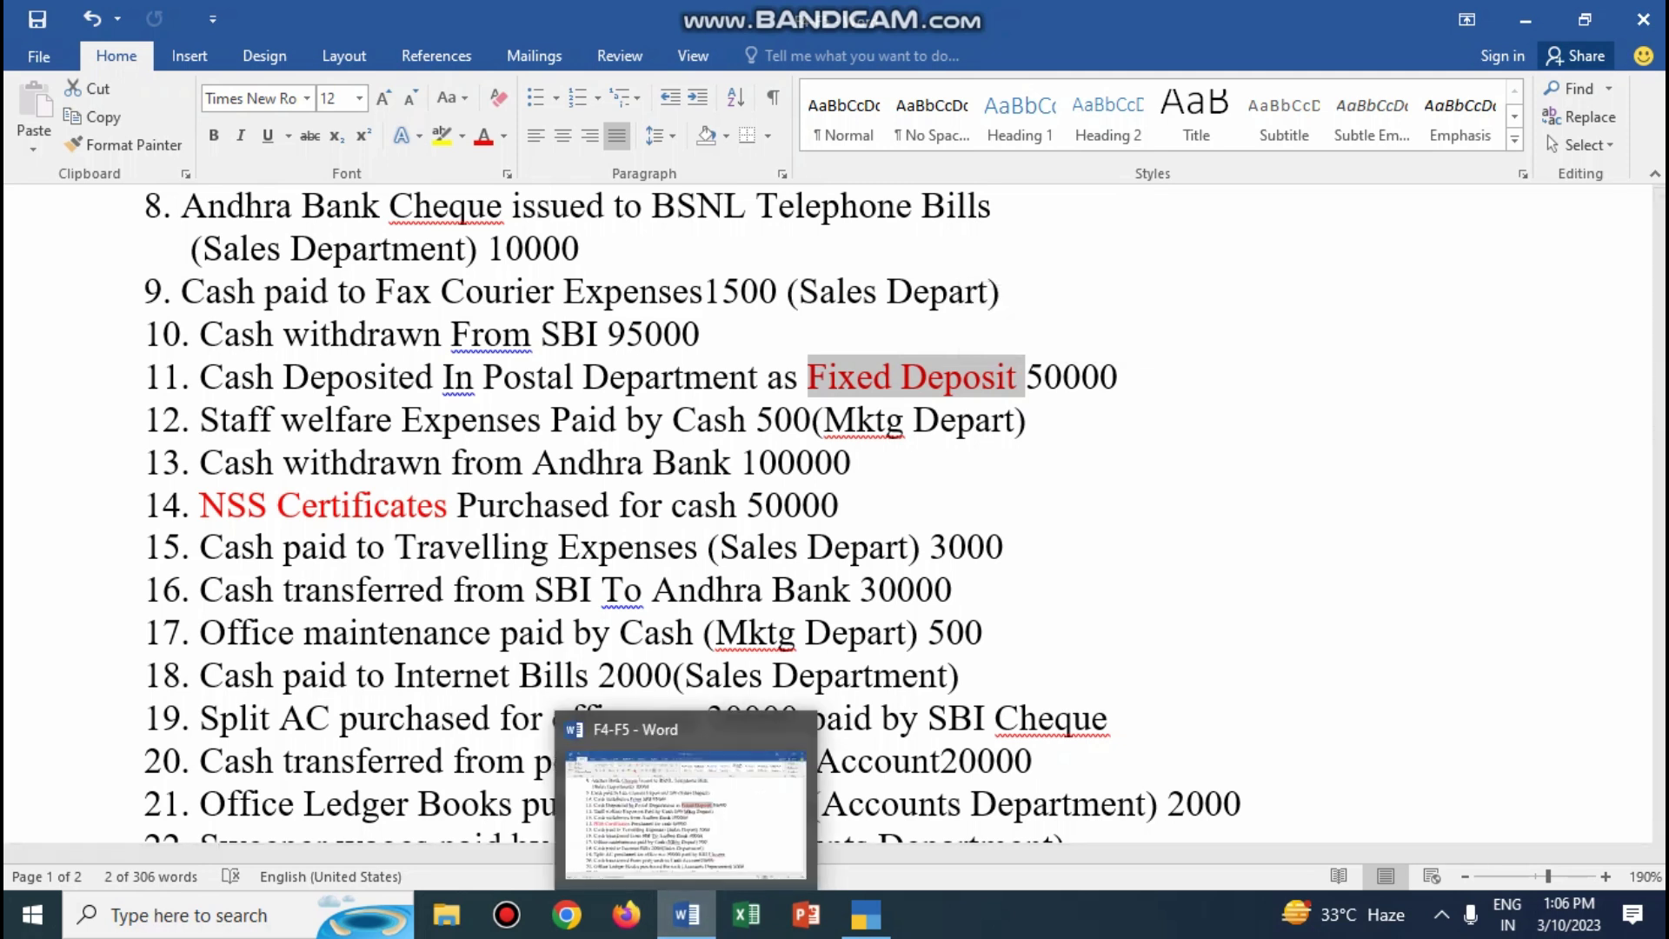
left_click(760, 765)
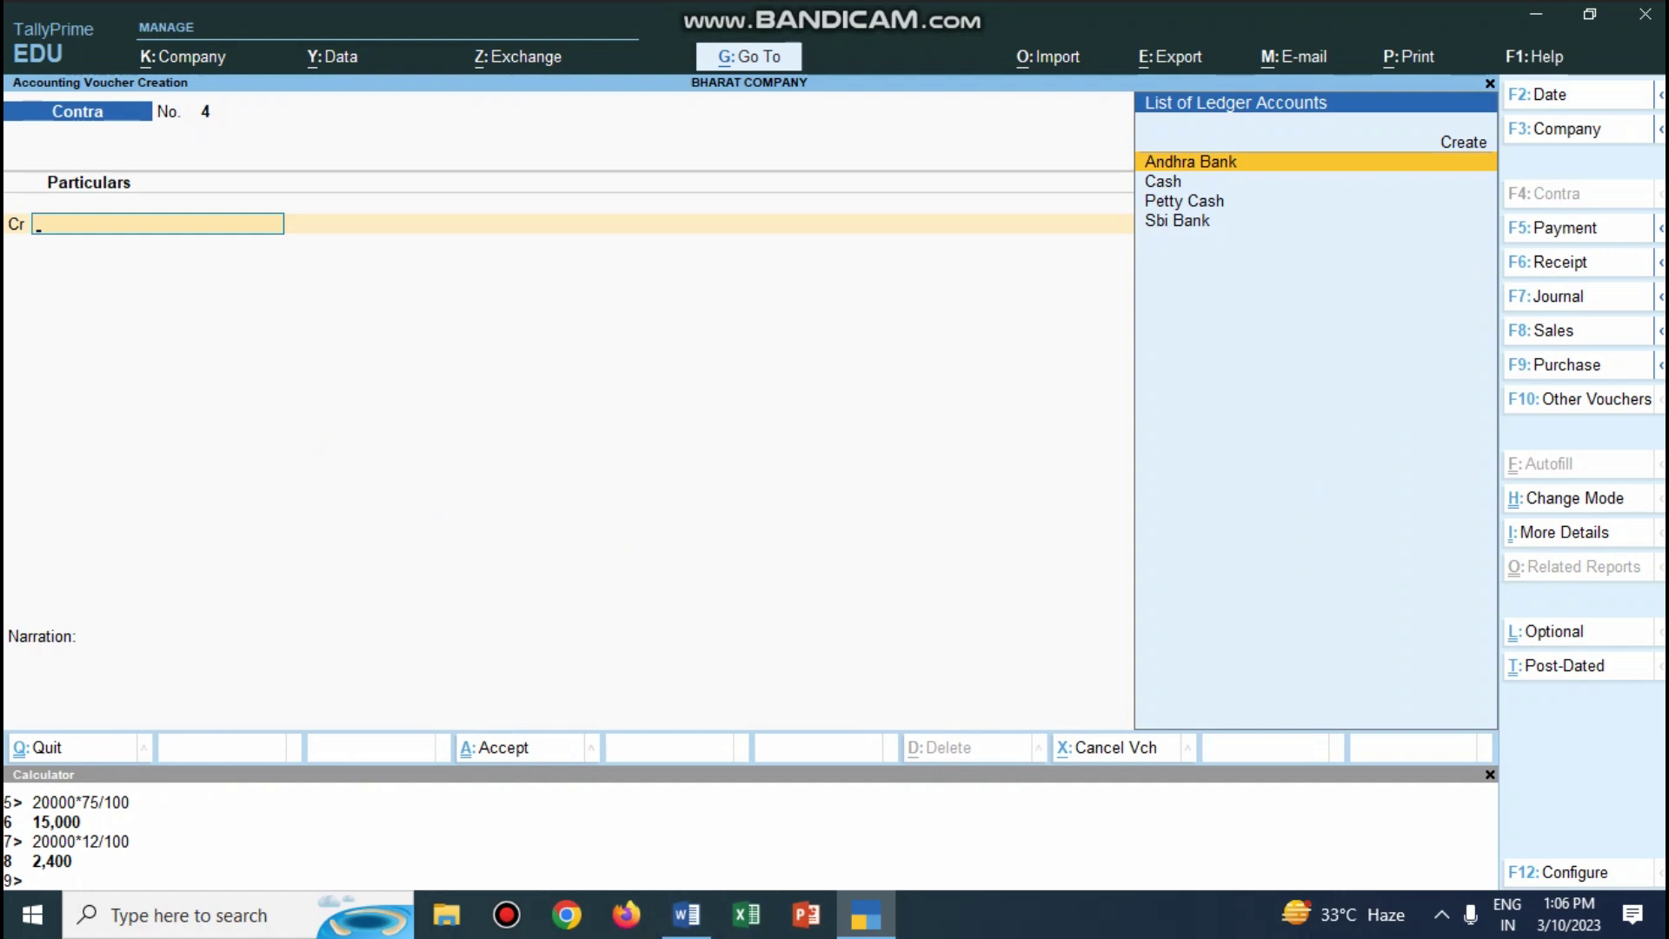
Start a payment voucher, debit Postal Department Fixed Deposited with 50000 and credit Cash with 50,000.
key("F5")
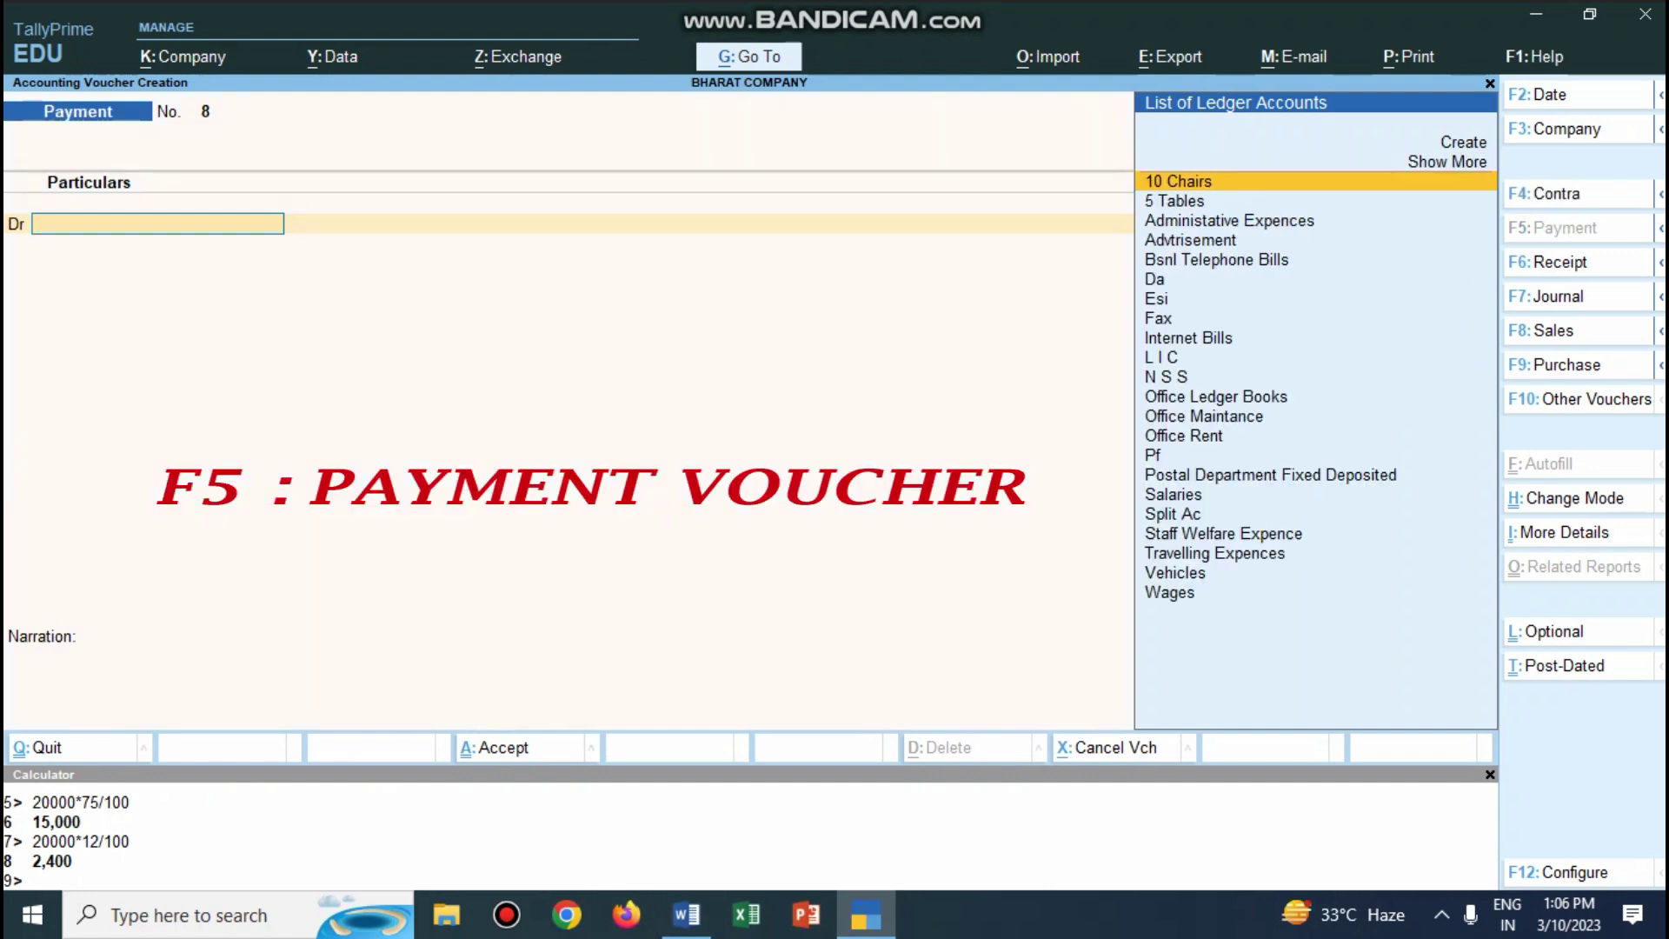
type("Po")
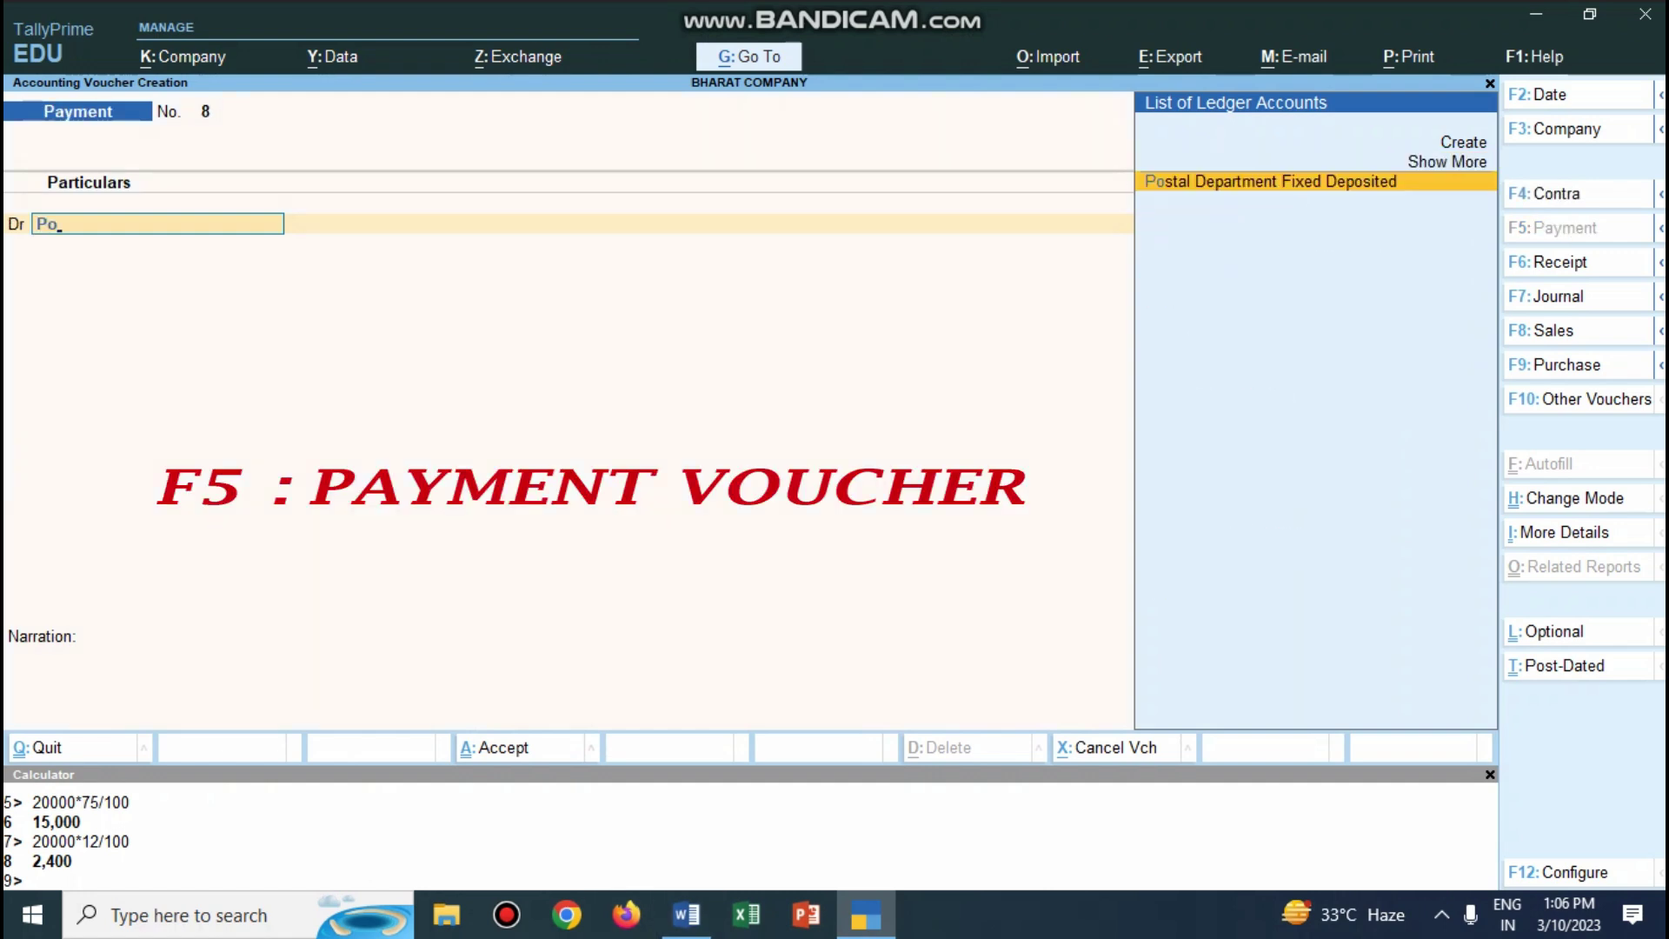
key("Return")
type("50000")
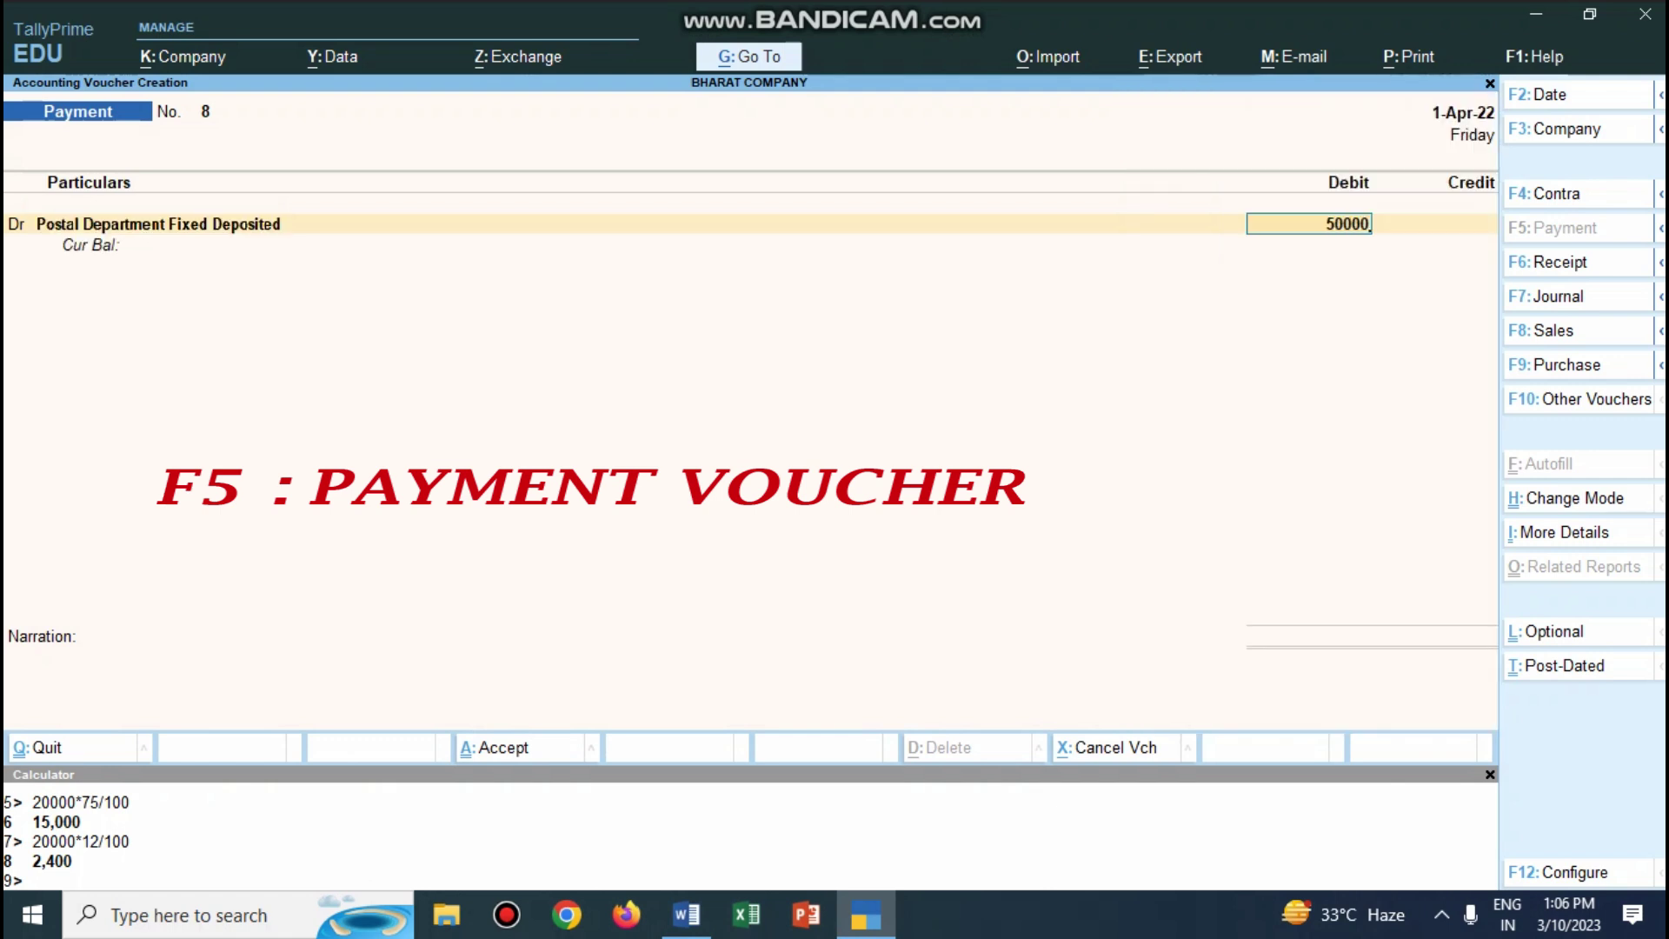
key("Return")
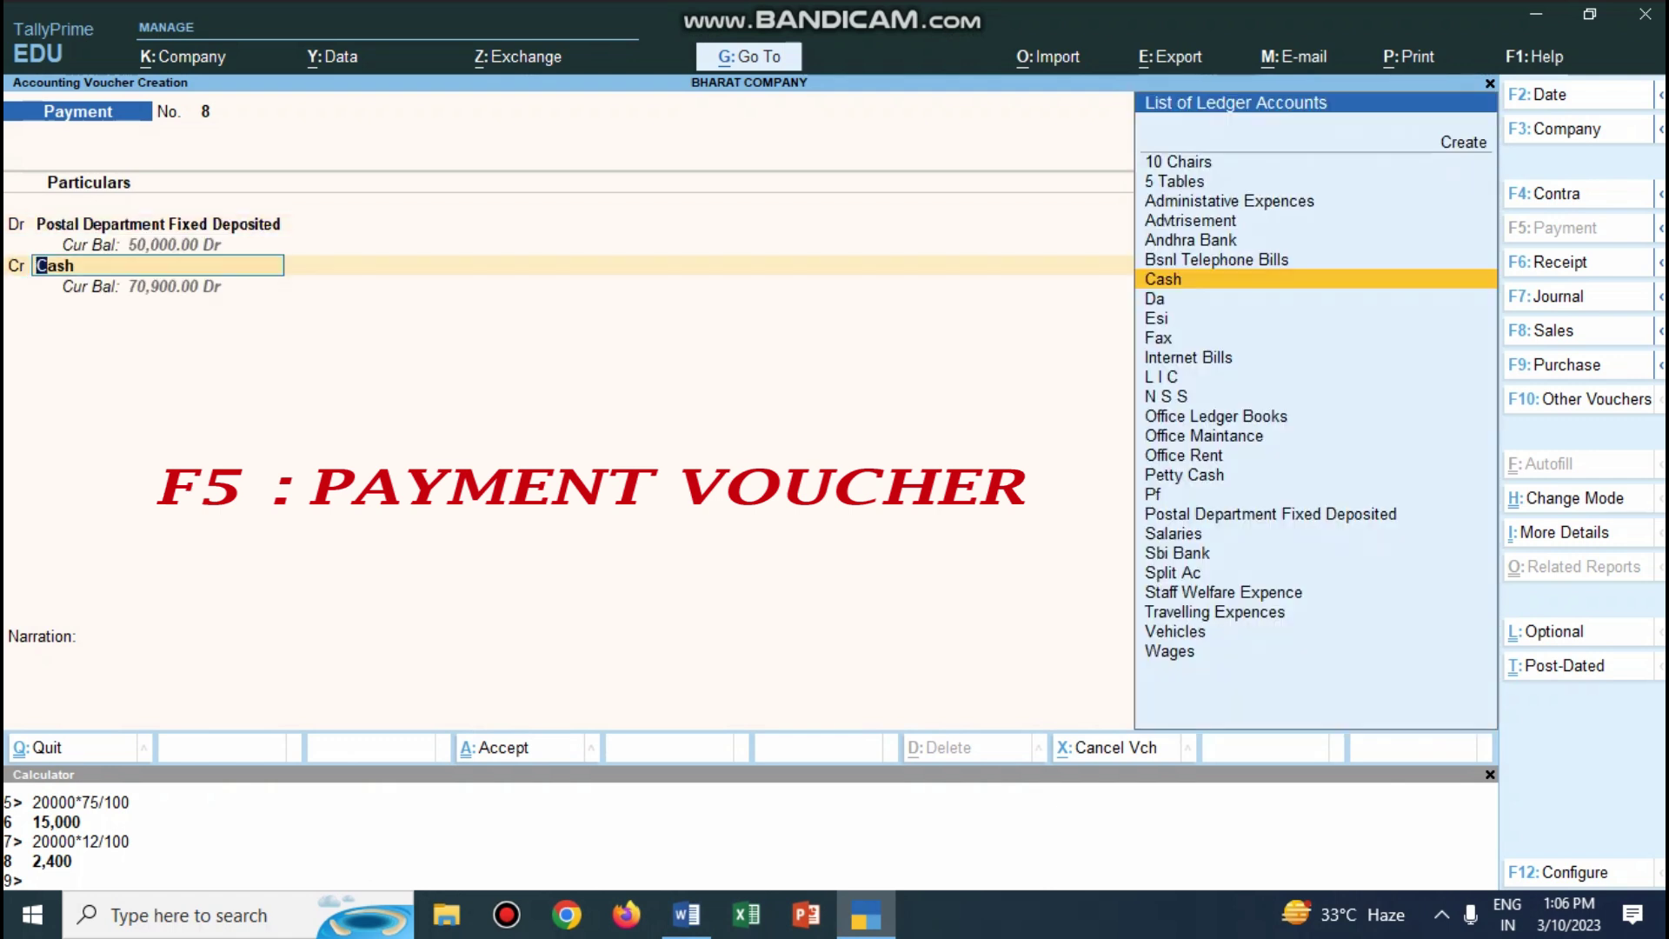
type("c")
key("Return")
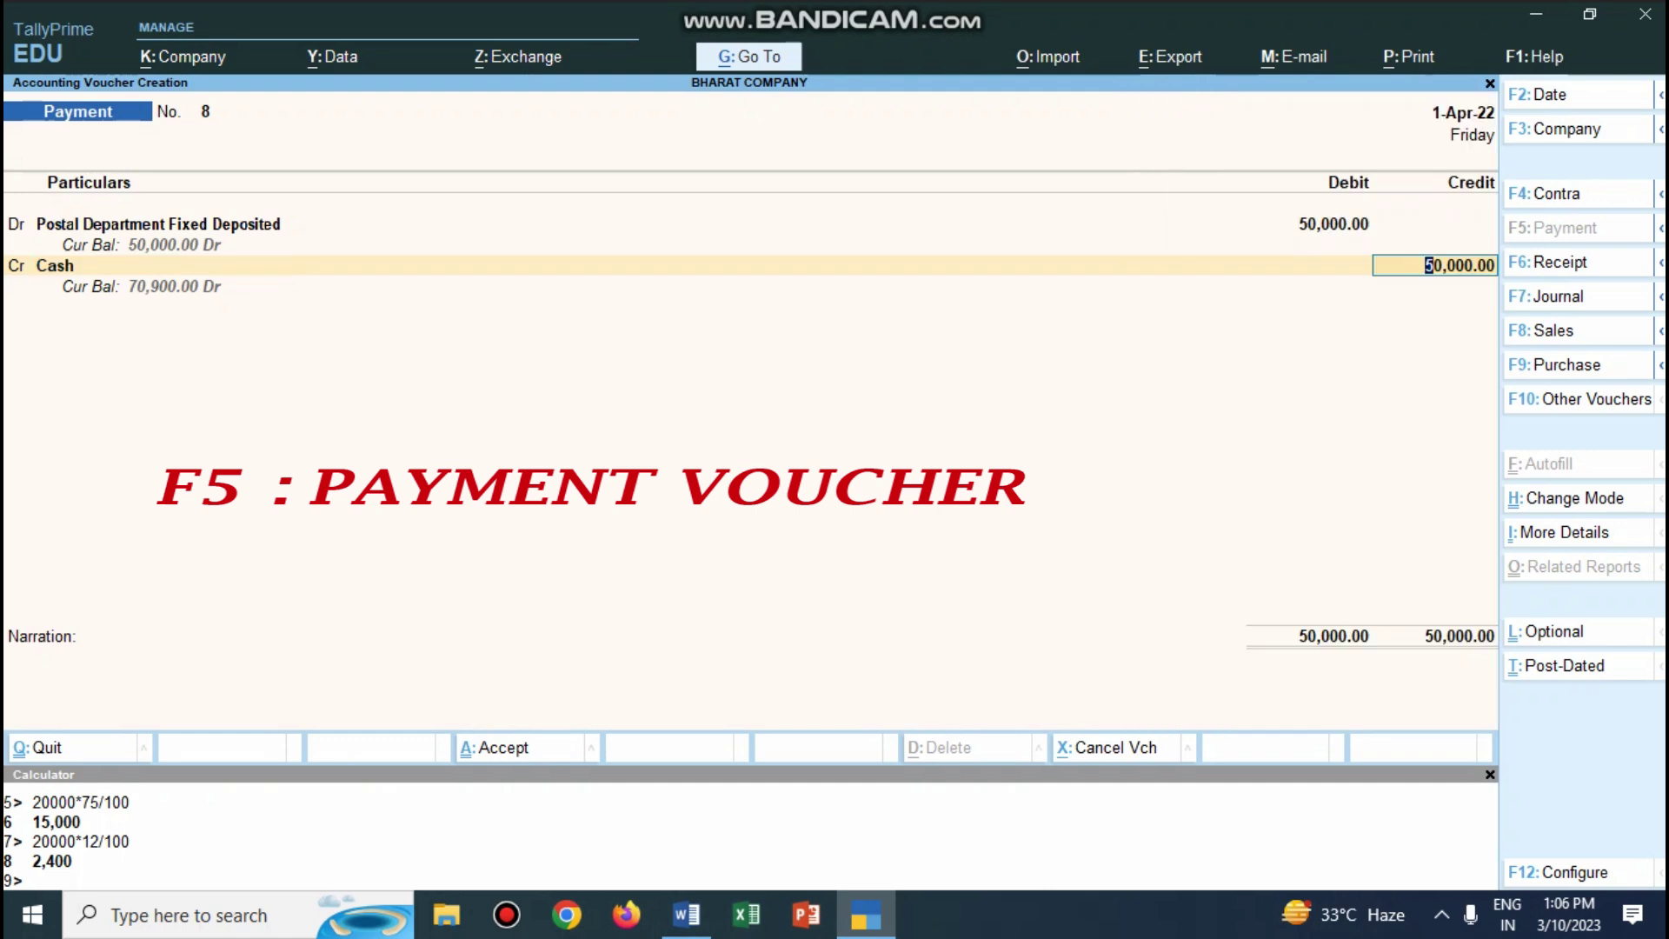
key("Return")
Enter the narration "being cash fixd deposited in postal department" and save the fixed deposit payment voucher.
type("being ca")
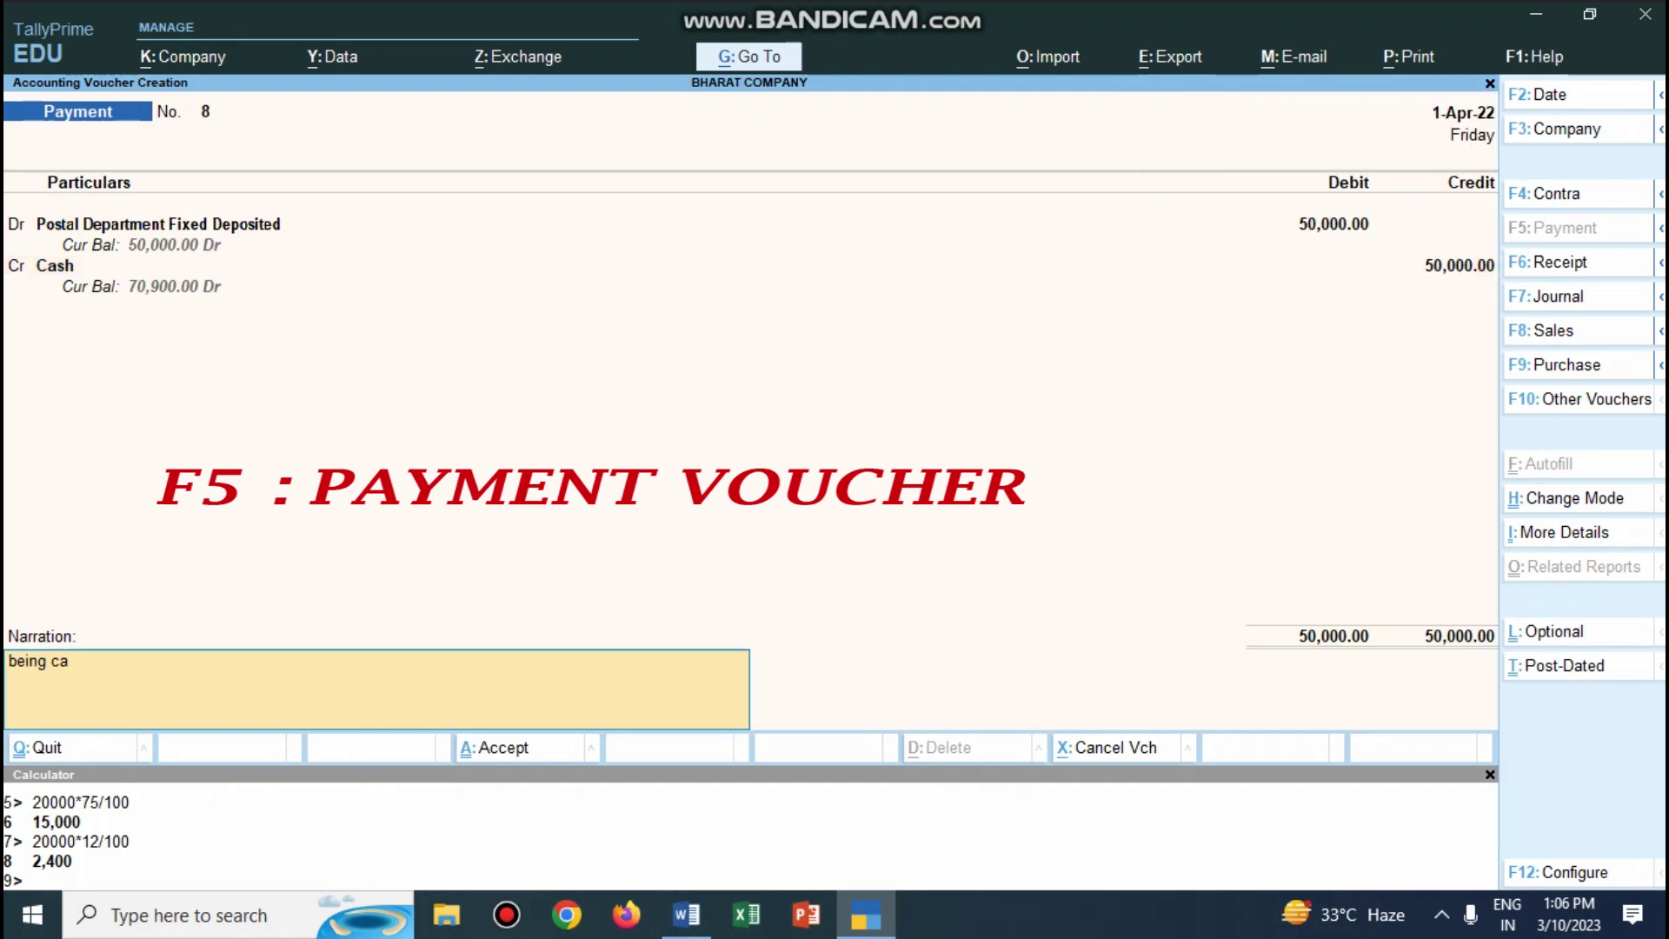
type("sh fixd deposited in postal department")
key("Return")
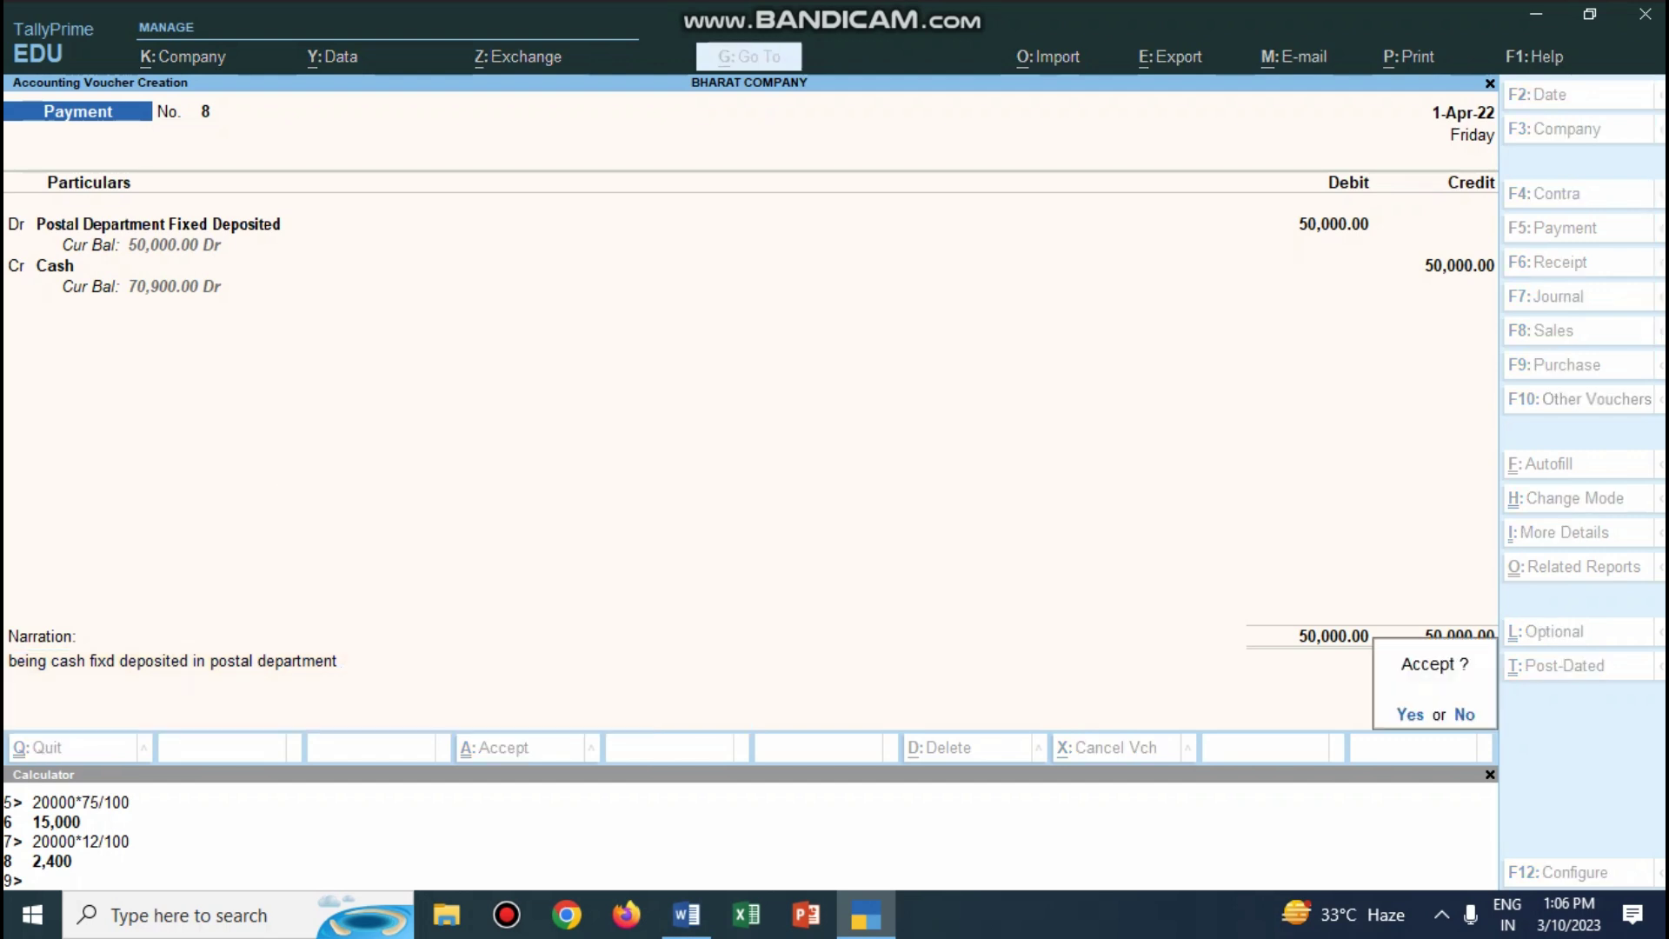
key("Return")
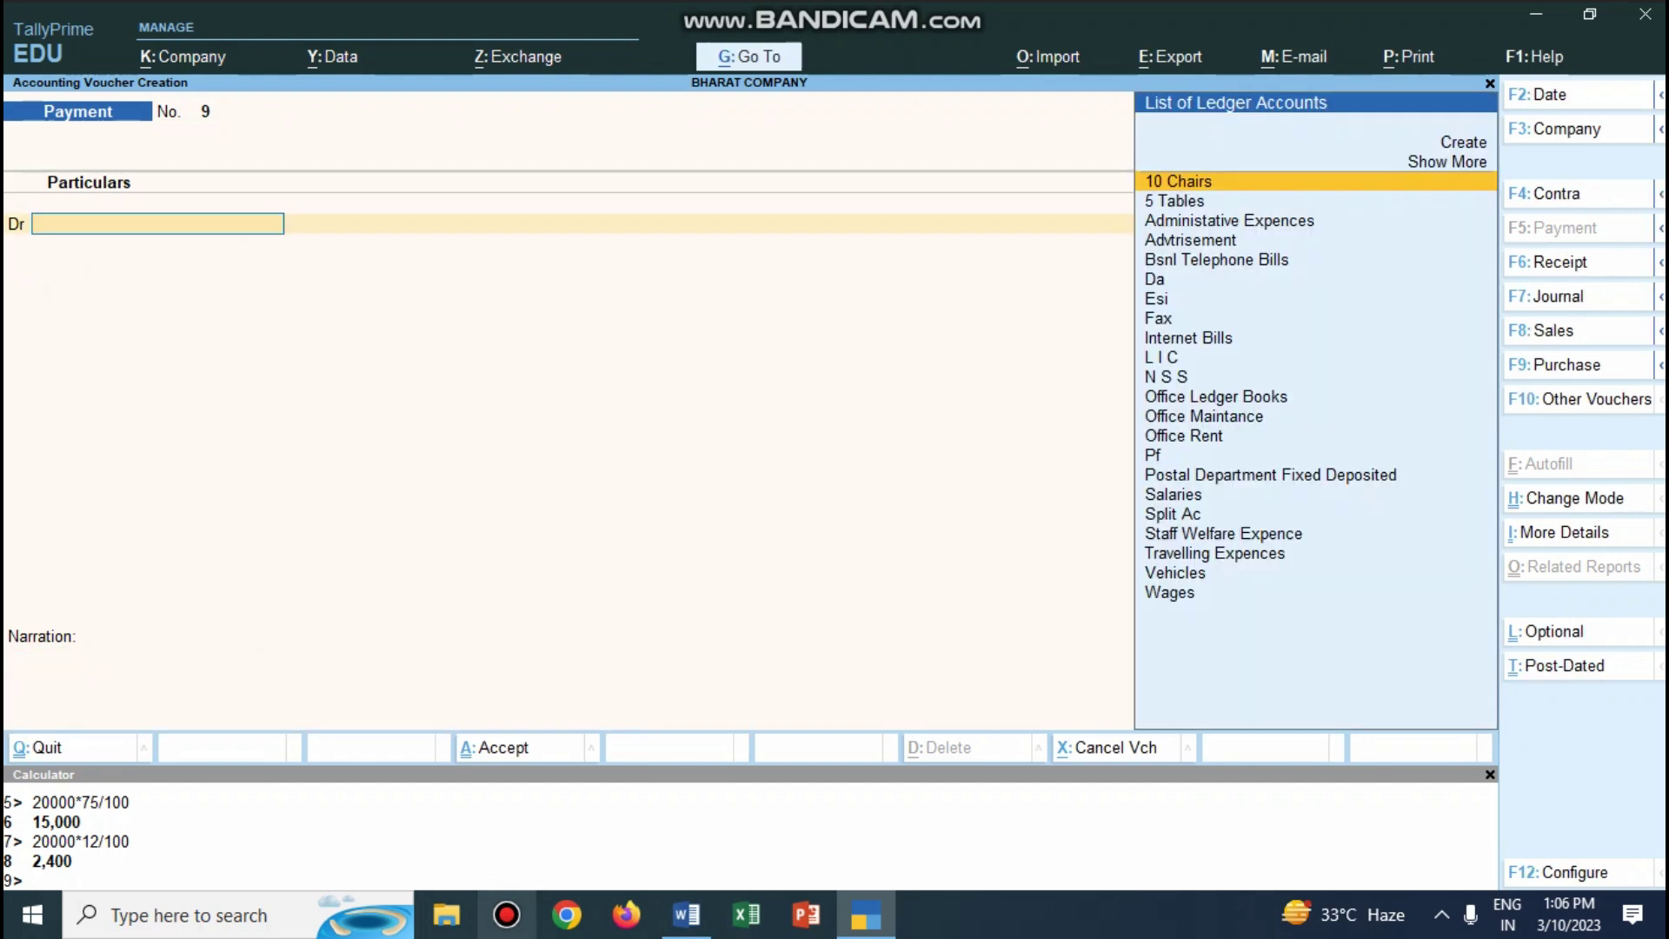
Check the staff welfare transaction in the Word list and debit Staff Welfare Expence with 500 in TallyPrime.
left_click(686, 914)
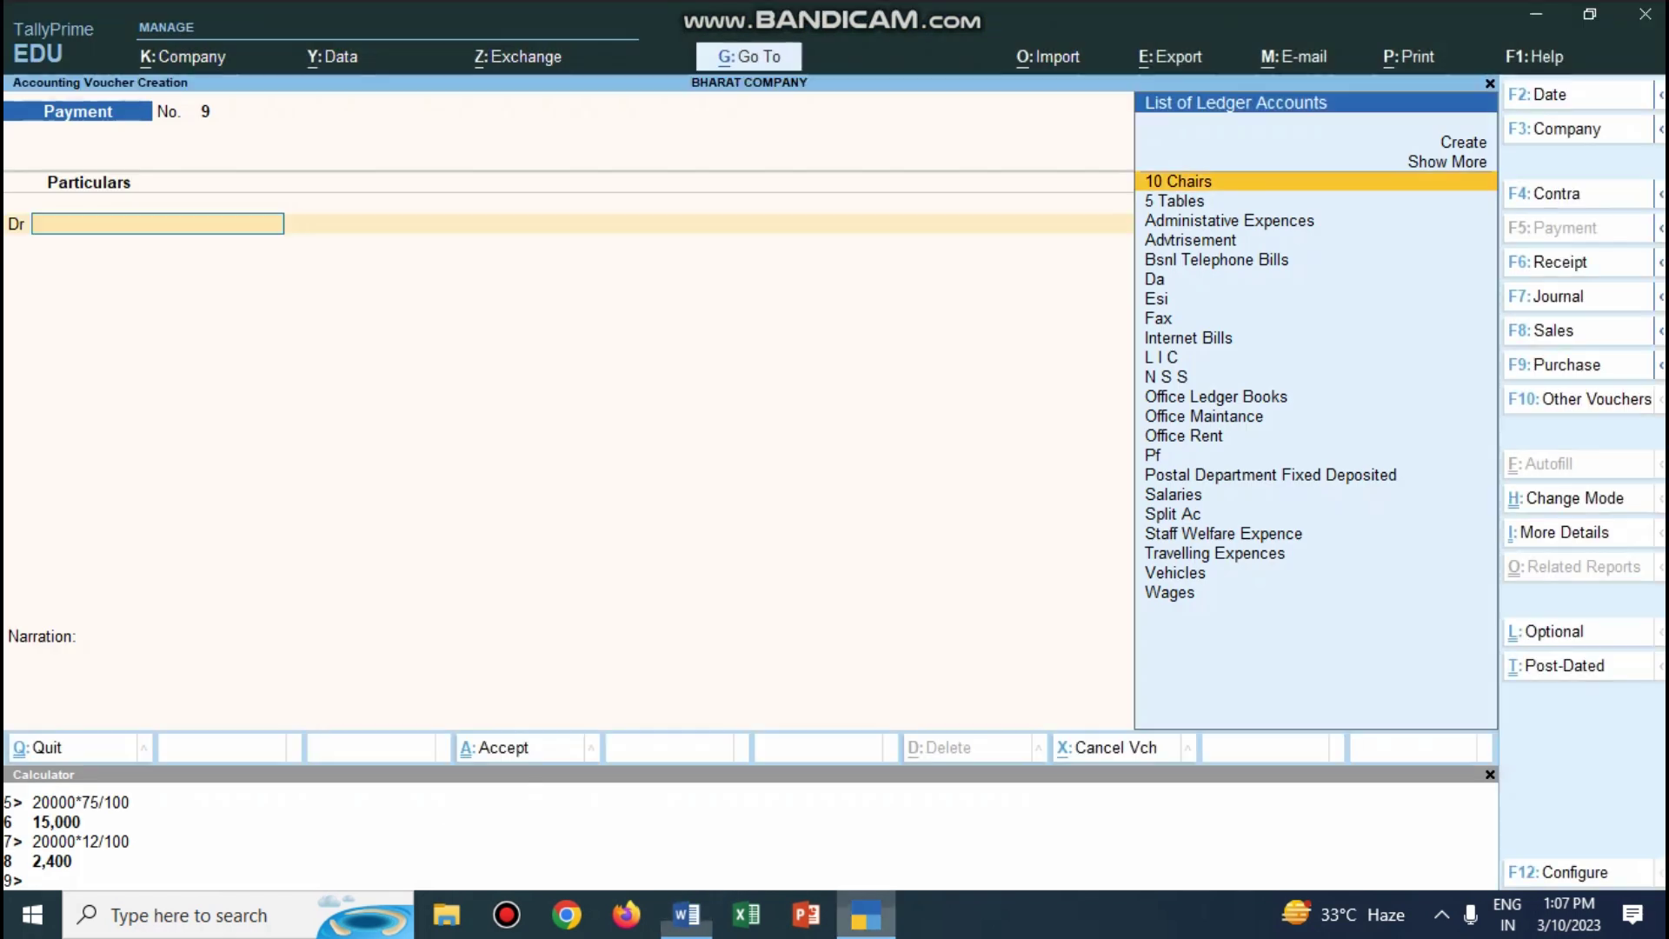
left_click(866, 915)
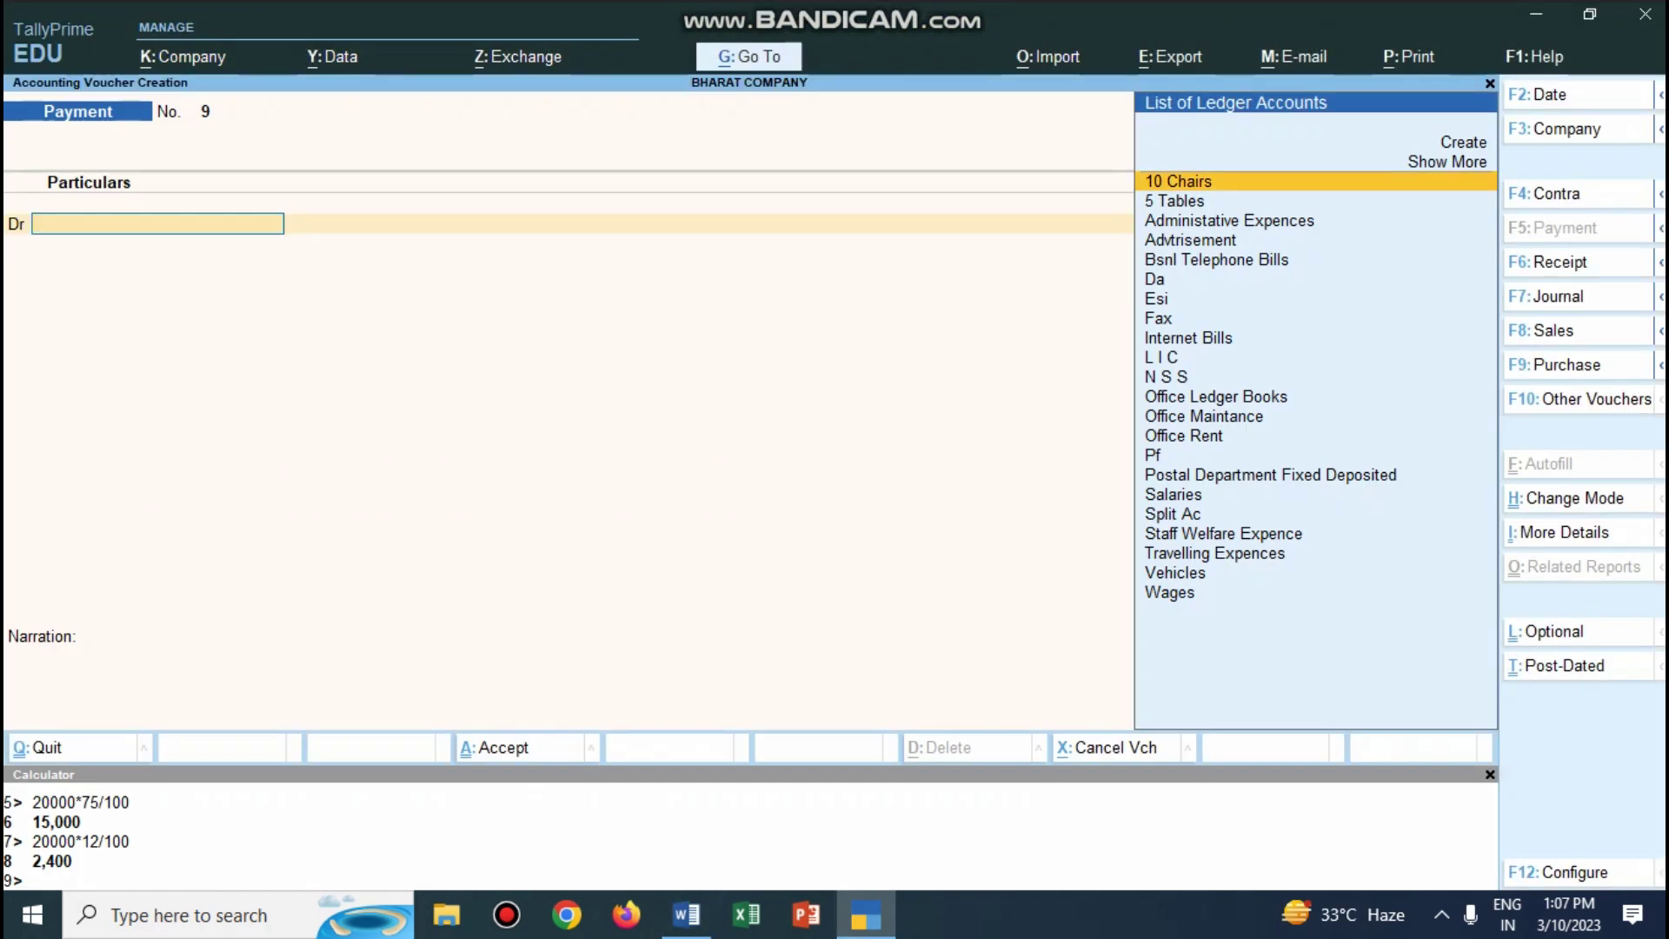
type("Staff Welfare Expence")
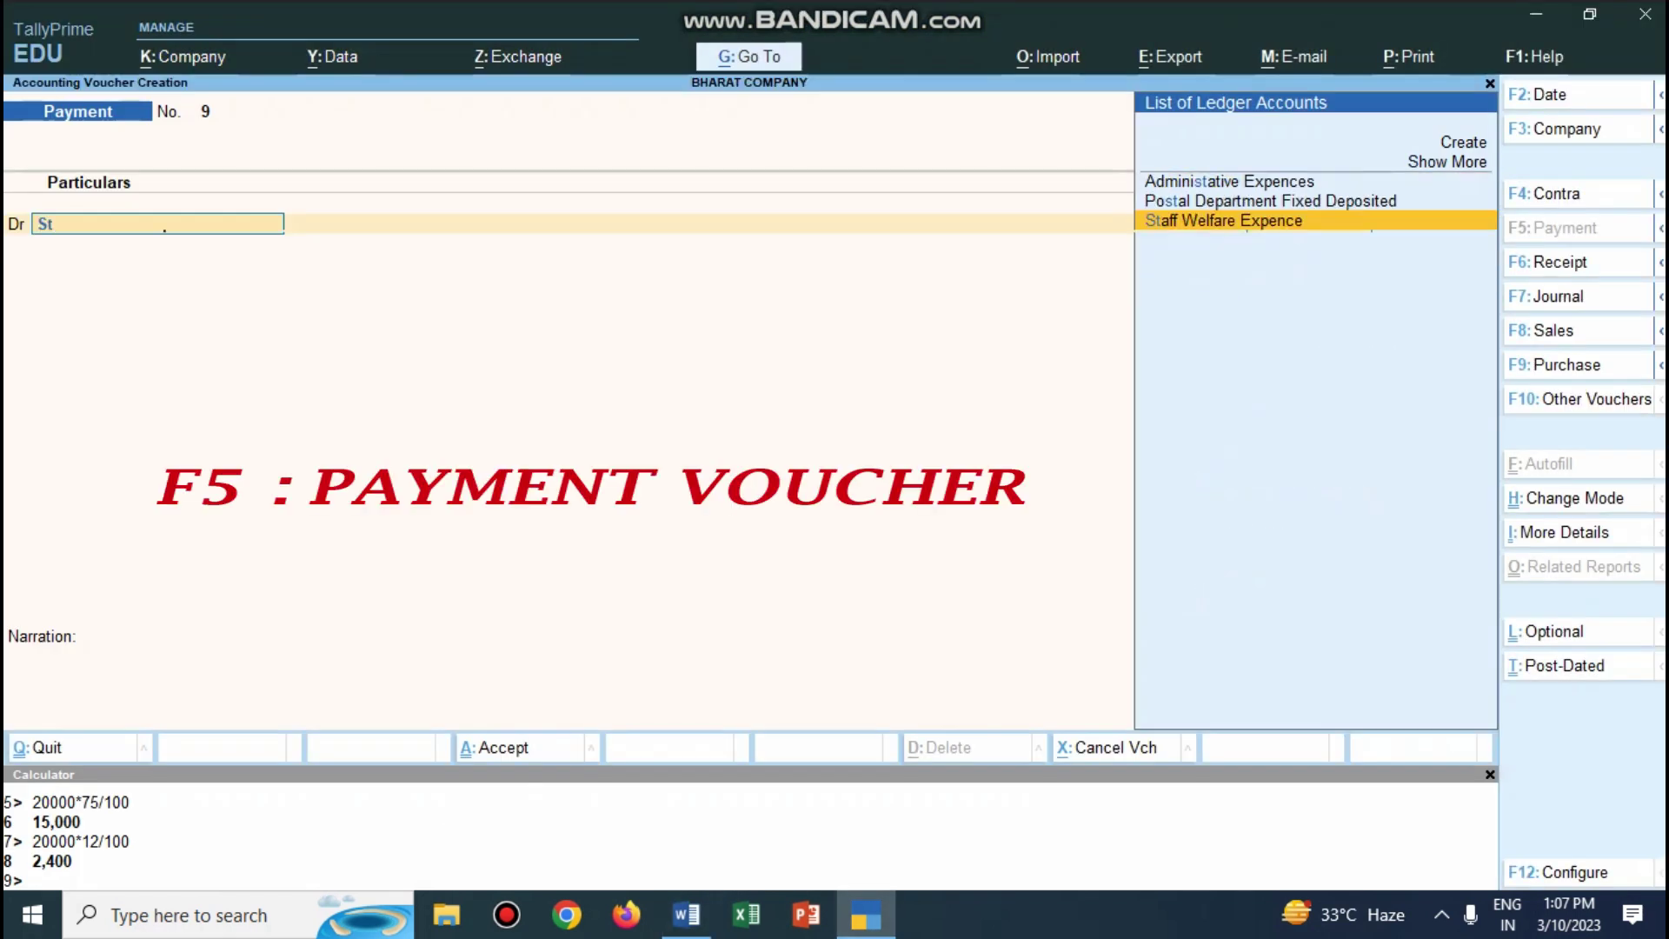
key("Return")
type("500")
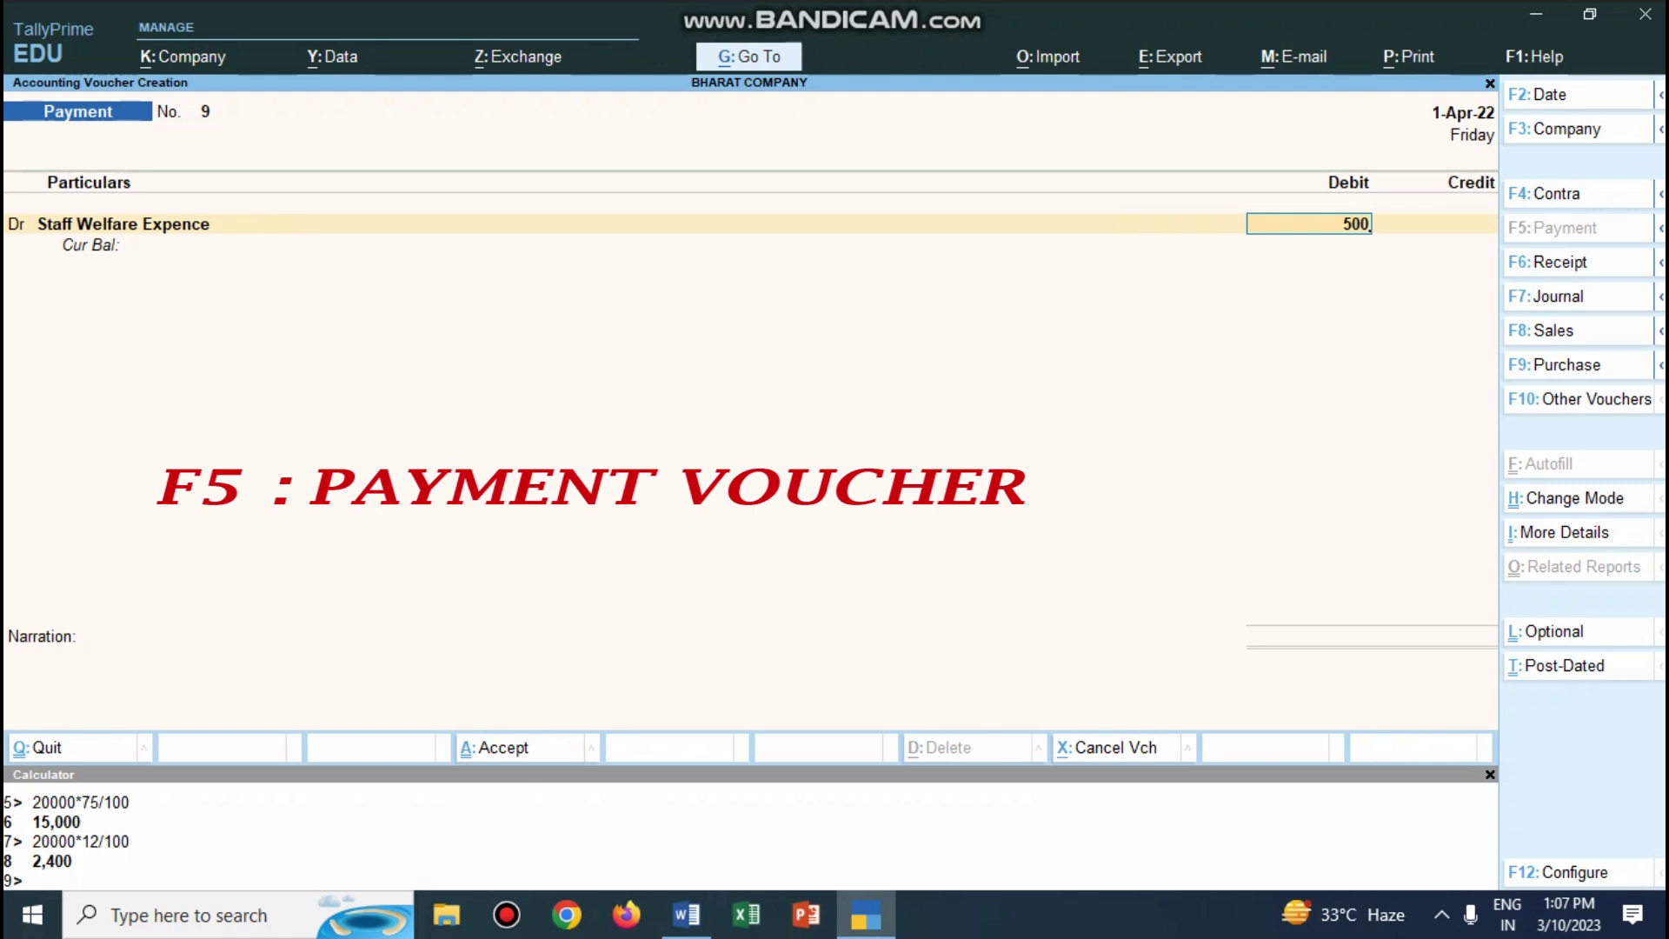
Allocate the staff welfare expense to the Marketing Department under the Department category and credit Petty Cash with 500.
key("Return")
key("Return")
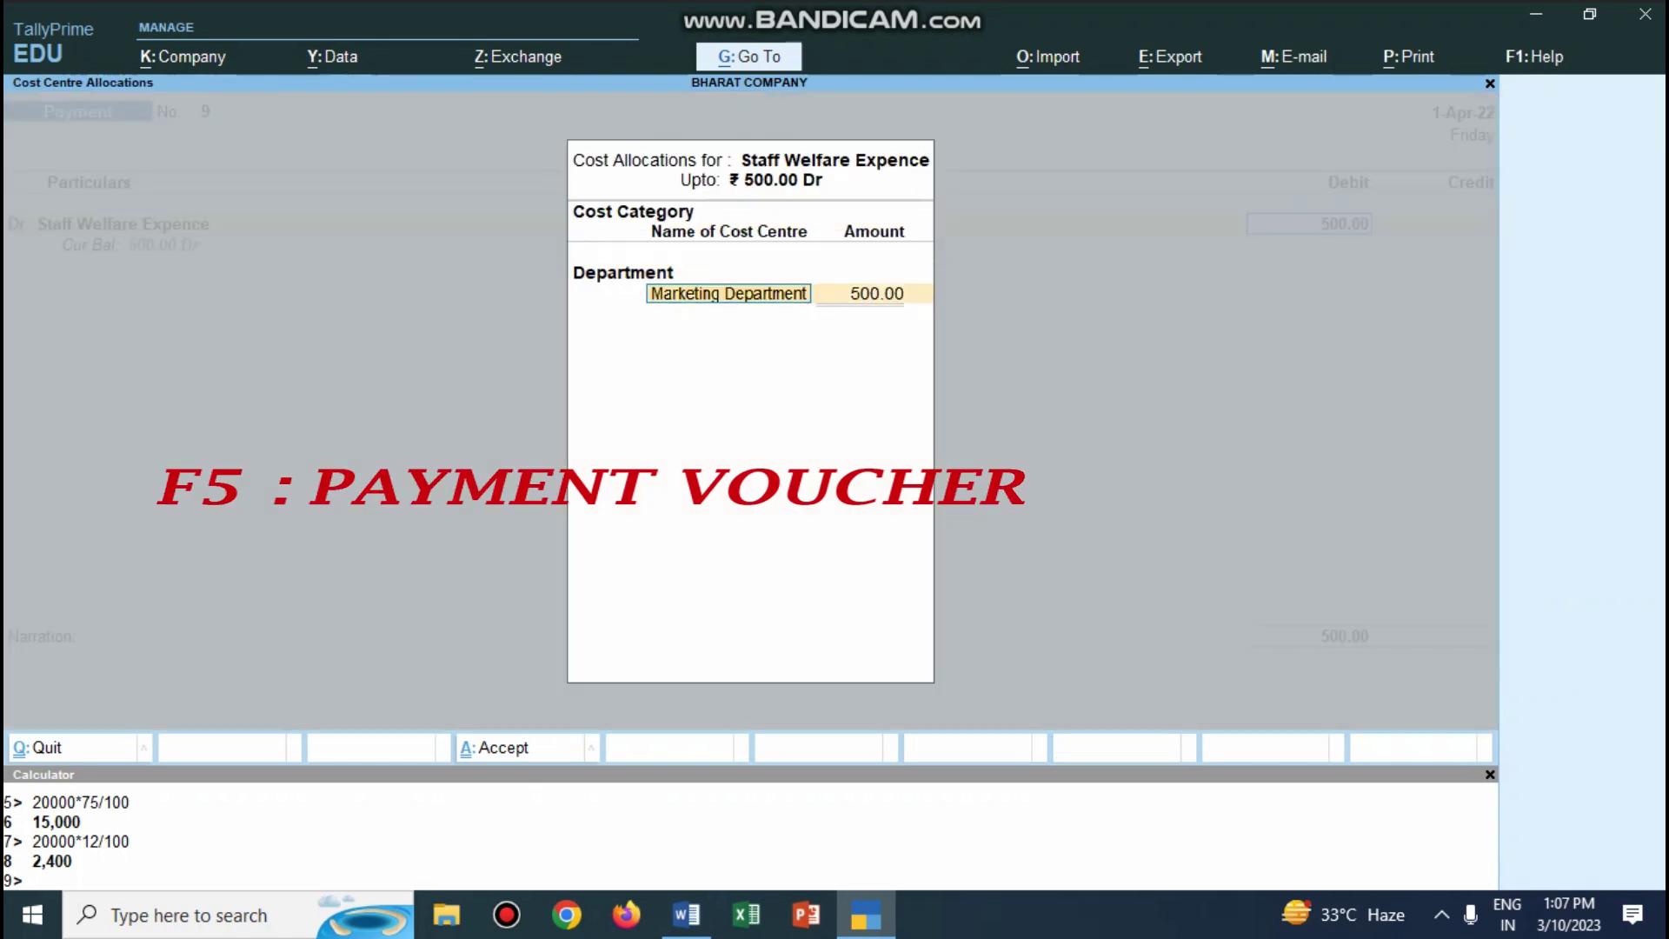
key("Return")
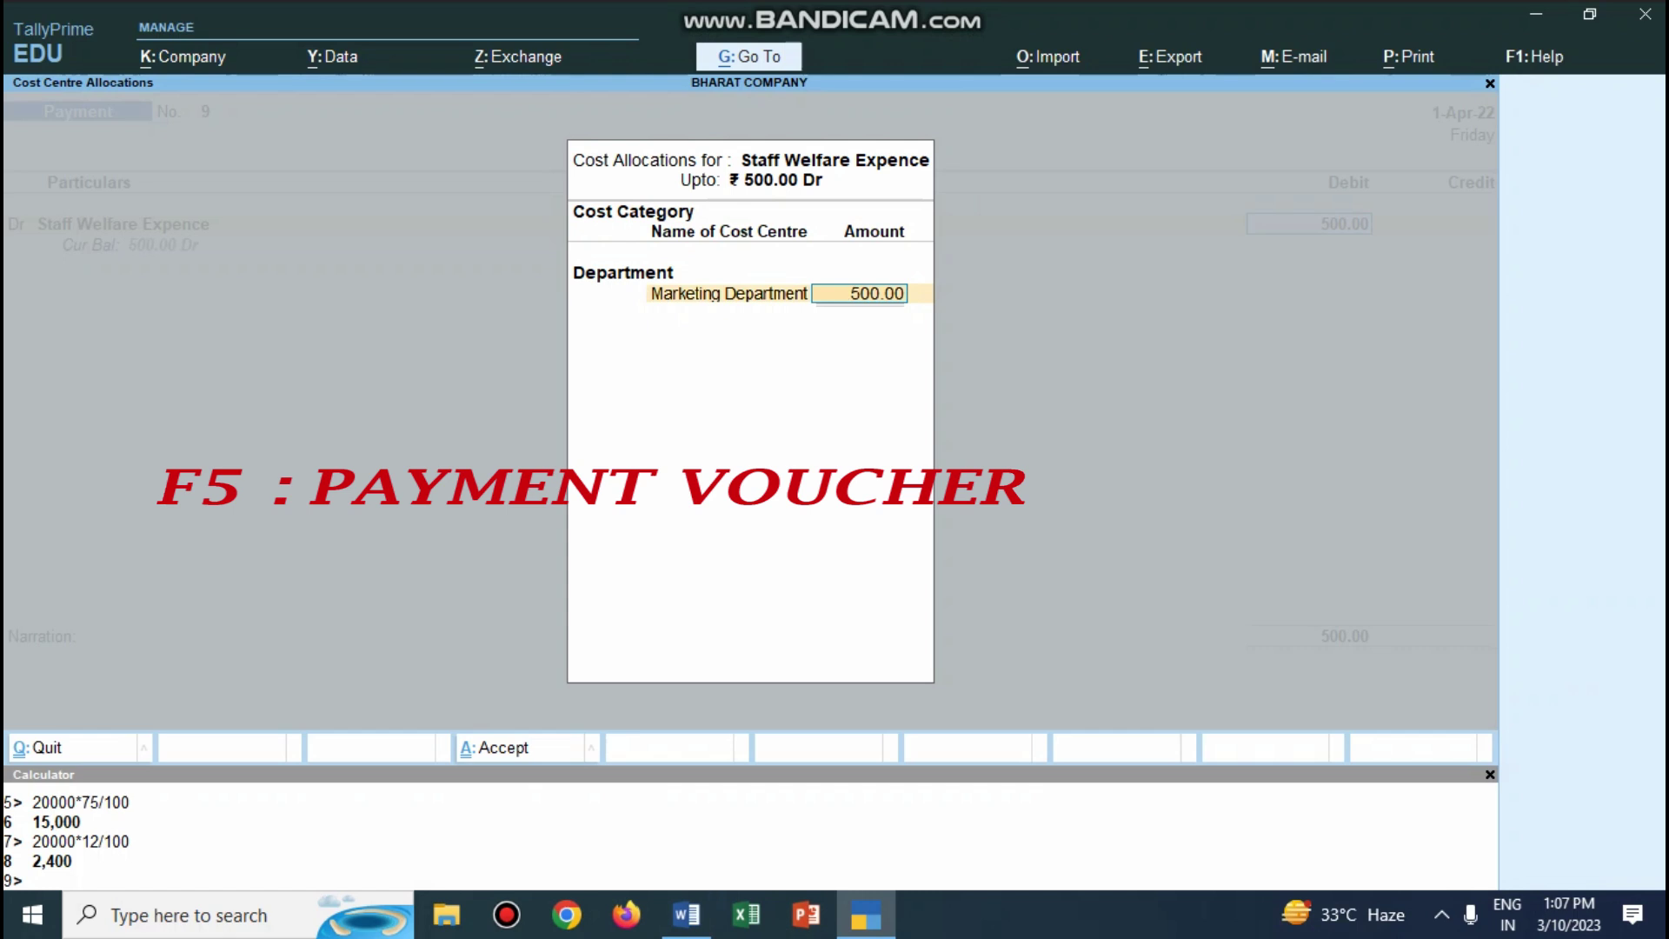
key("Return")
key("Return")
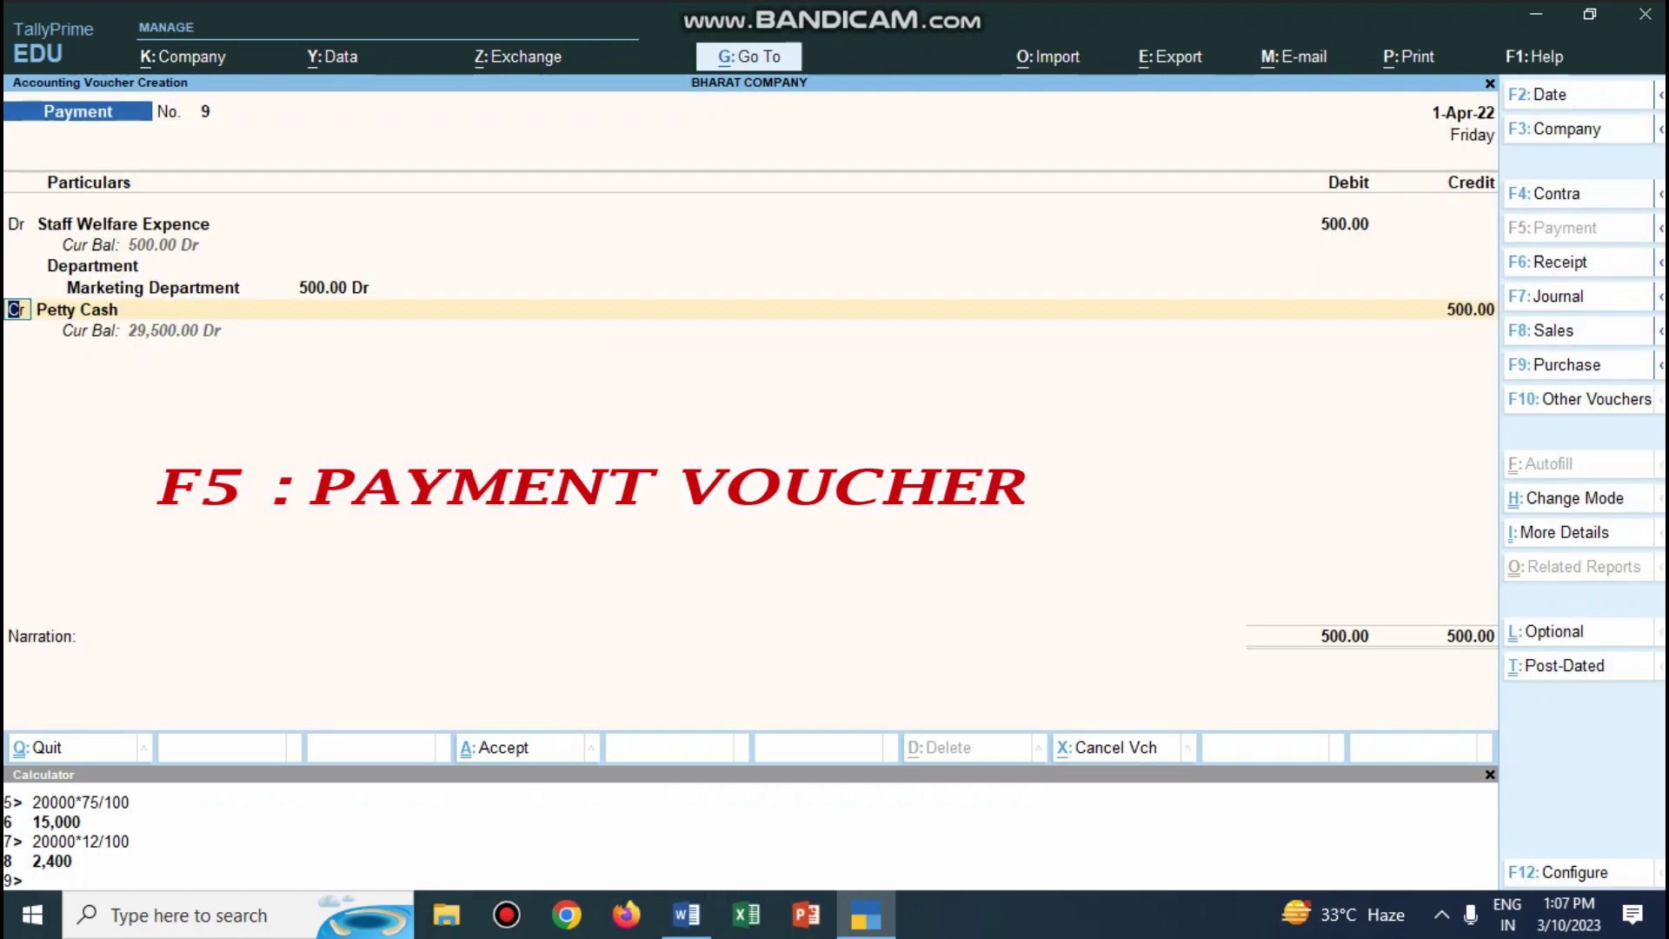
type("pe")
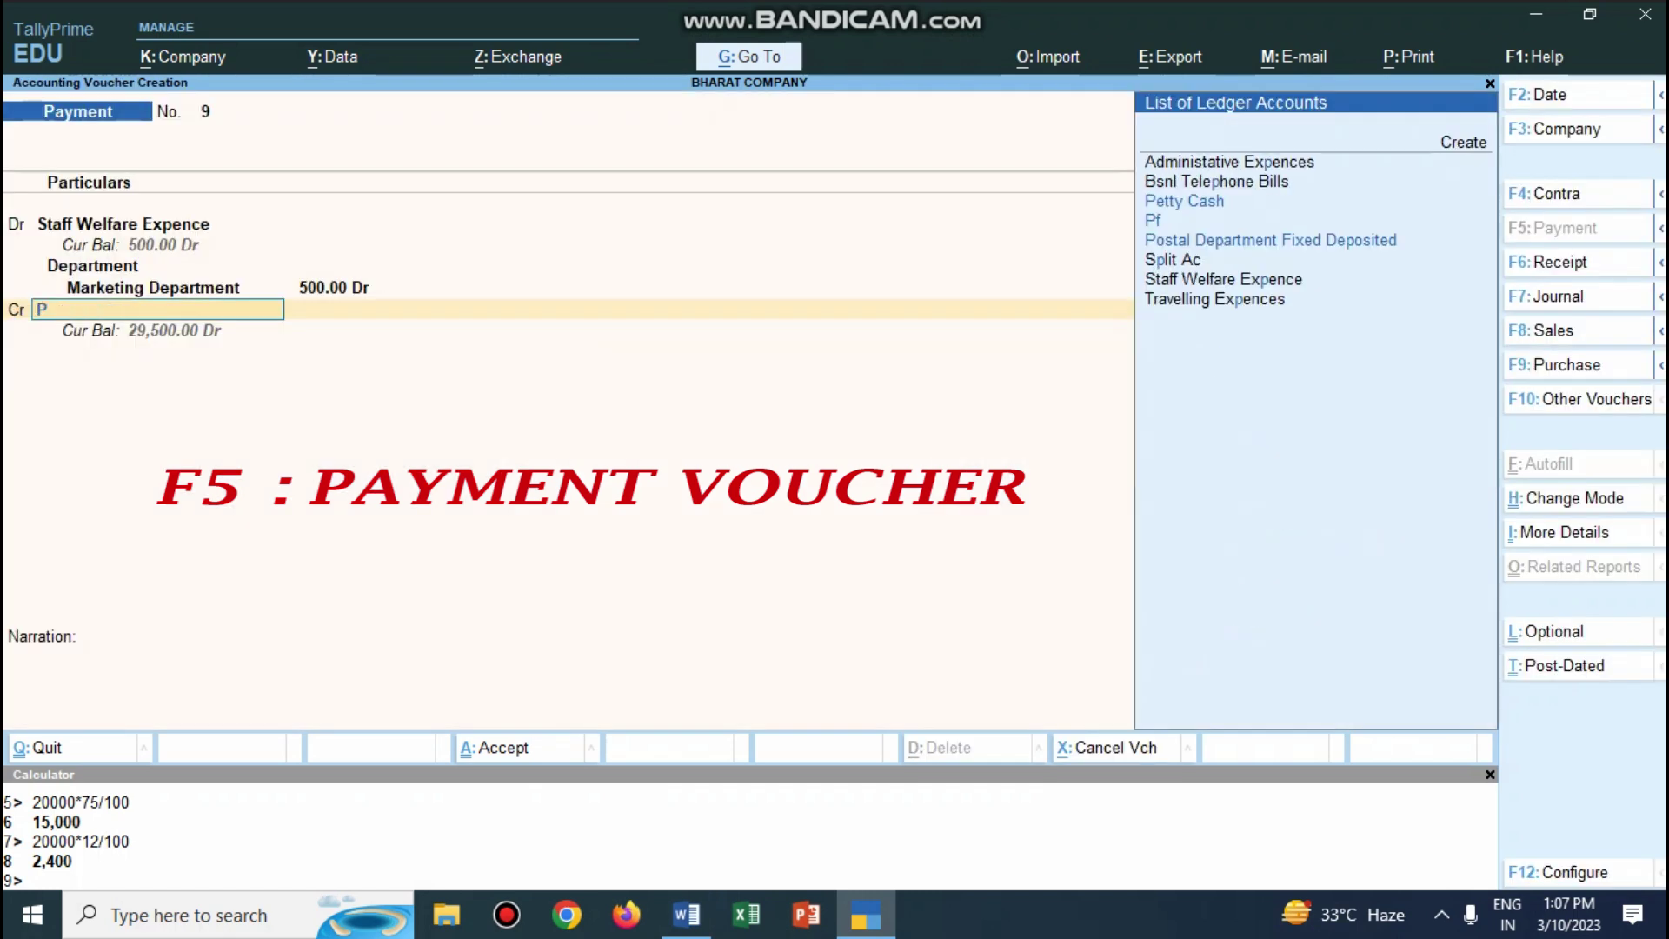
key("Return")
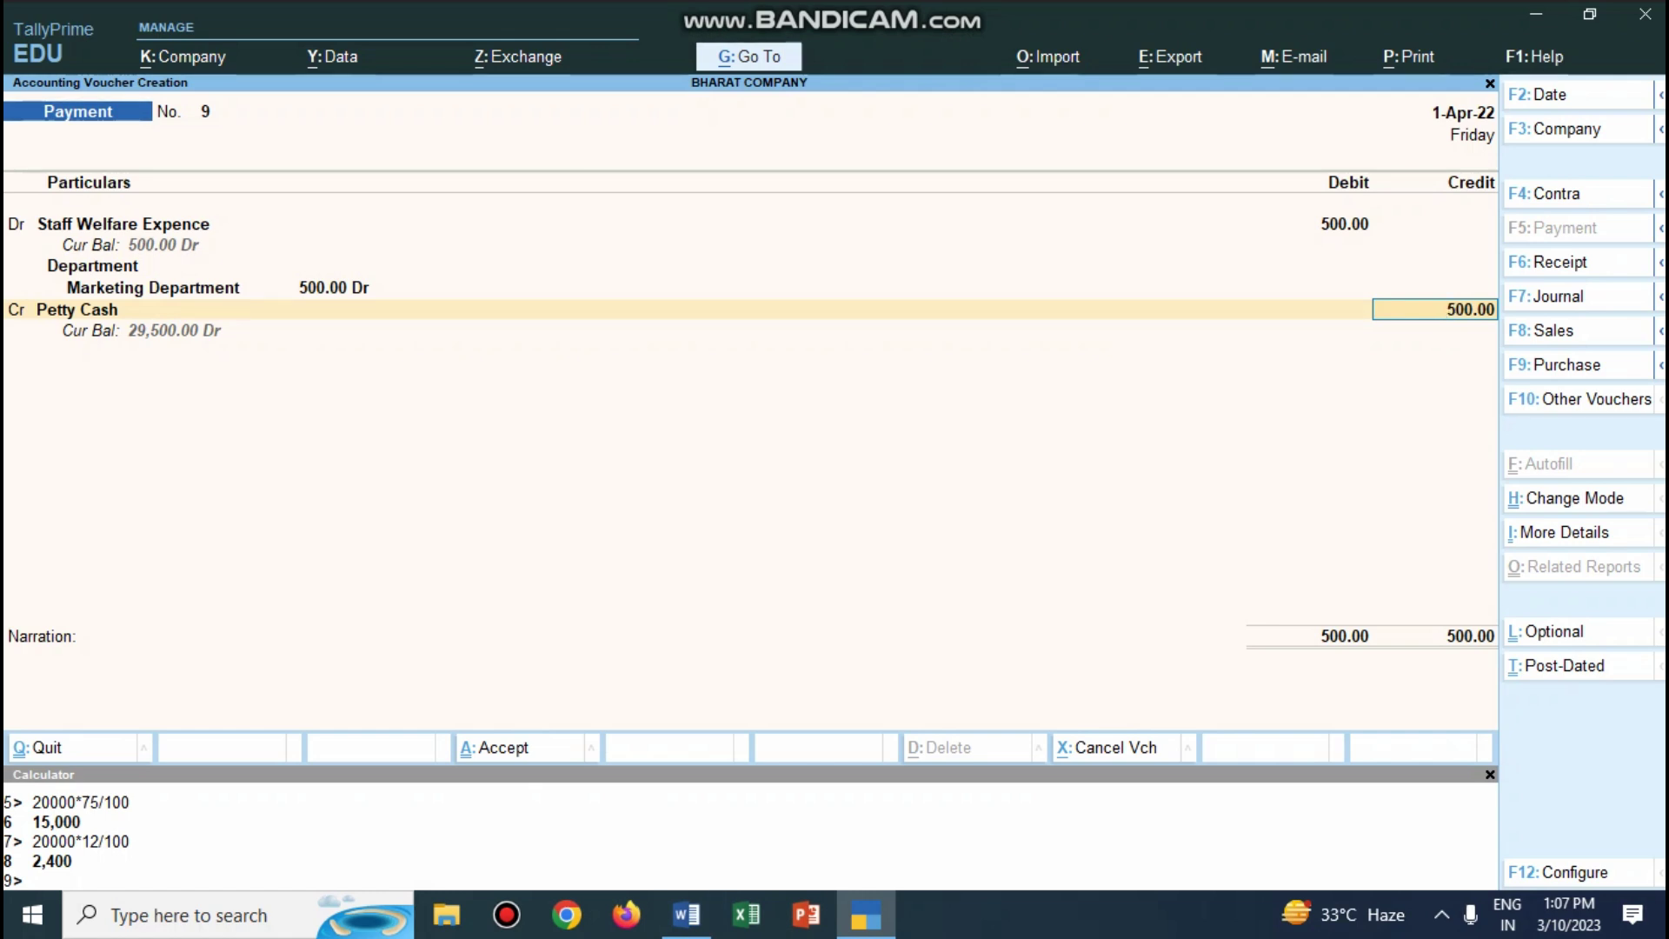
key("Return")
Replace the recalled narration with "being expences piad" and save the staff welfare payment voucher.
key("Return")
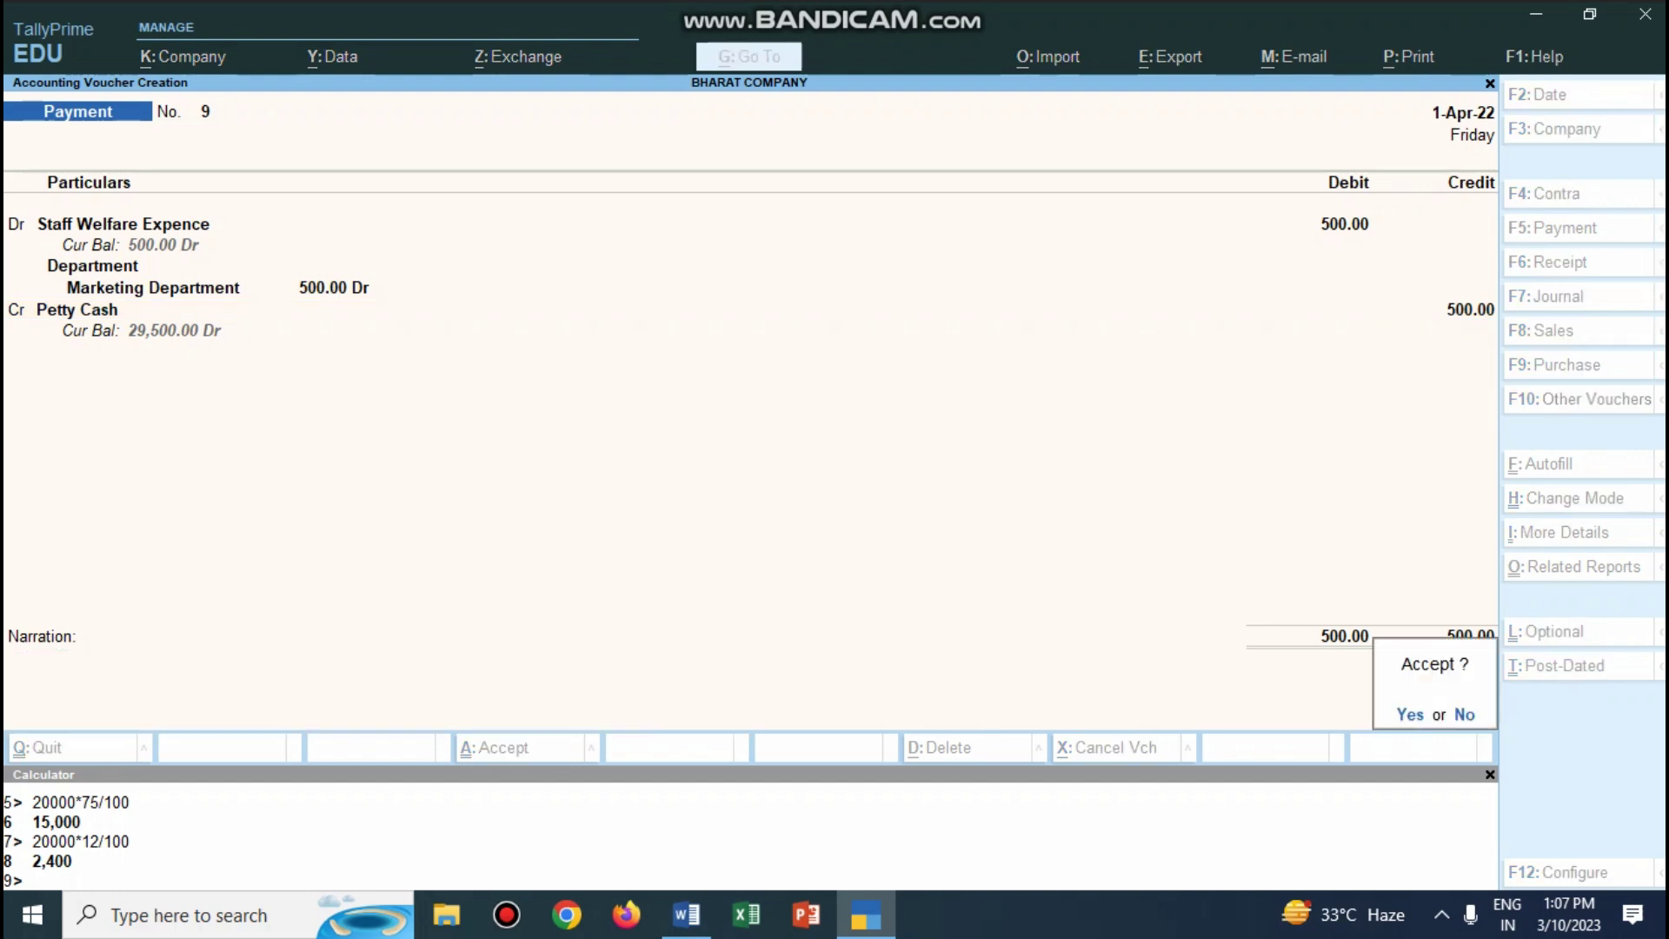
key("Escape")
type("being cash fixd deposited in postal department")
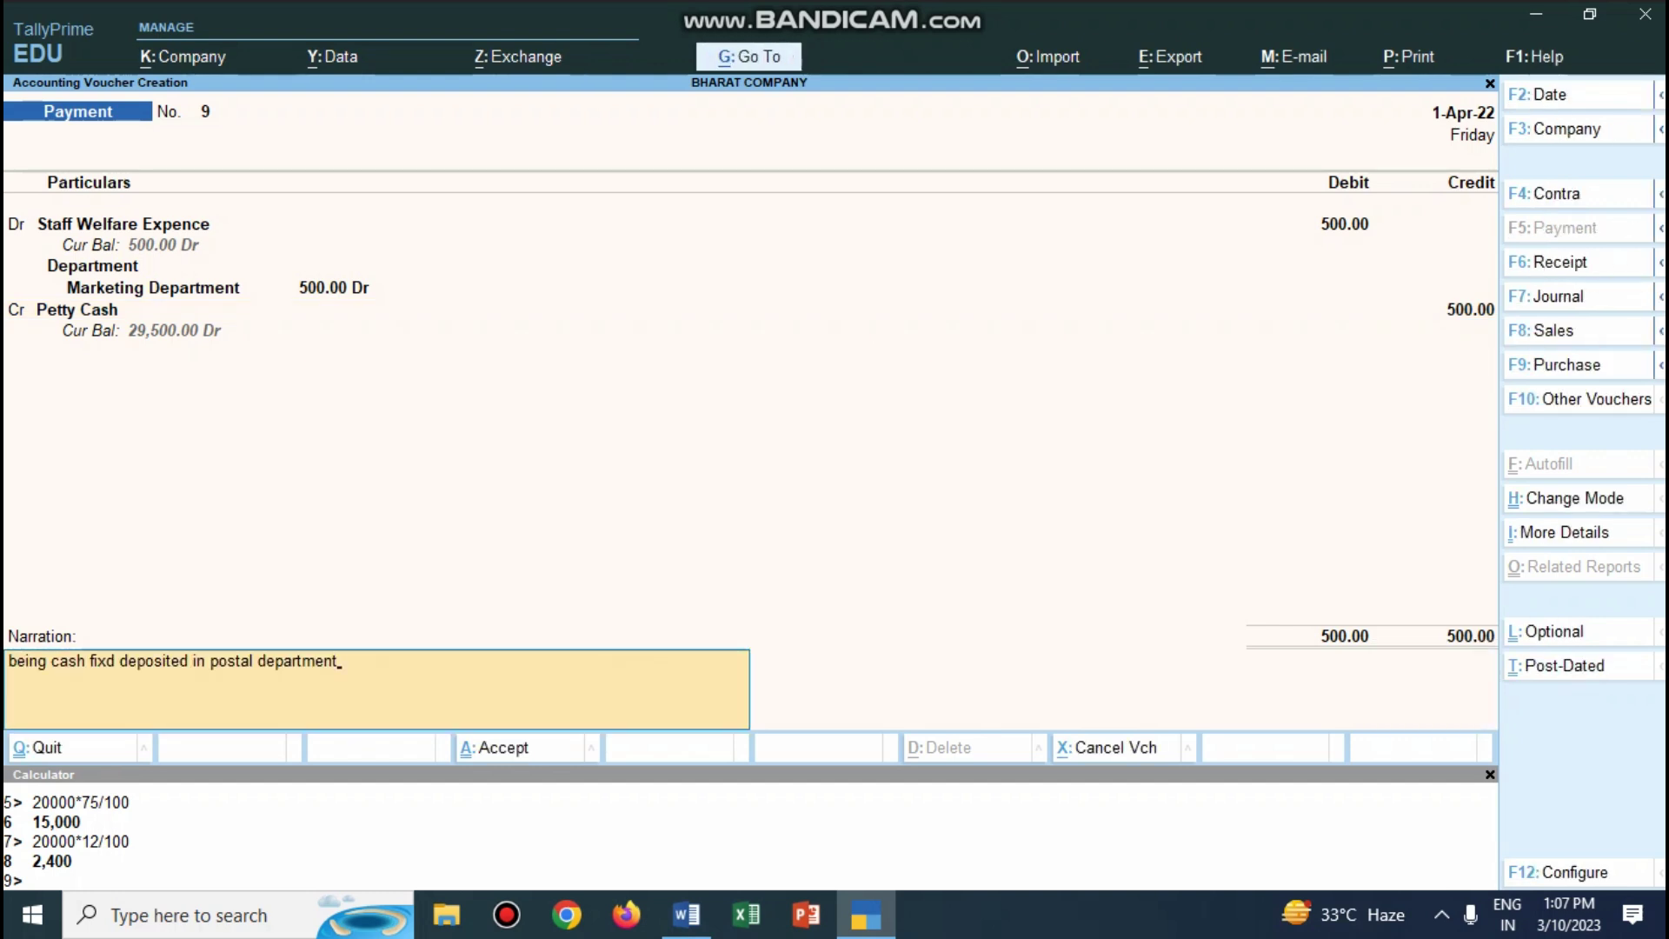
key("BackSpace")
key("BackSpace")
key("BackSpace")
key("BackSpace")
key("BackSpace")
key("BackSpace")
key("BackSpace")
key("BackSpace")
key("BackSpace")
key("BackSpace")
key("BackSpace")
key("BackSpace")
key("BackSpace")
key("BackSpace")
key("BackSpace")
key("BackSpace")
key("BackSpace")
key("BackSpace")
key("BackSpace")
key("BackSpace")
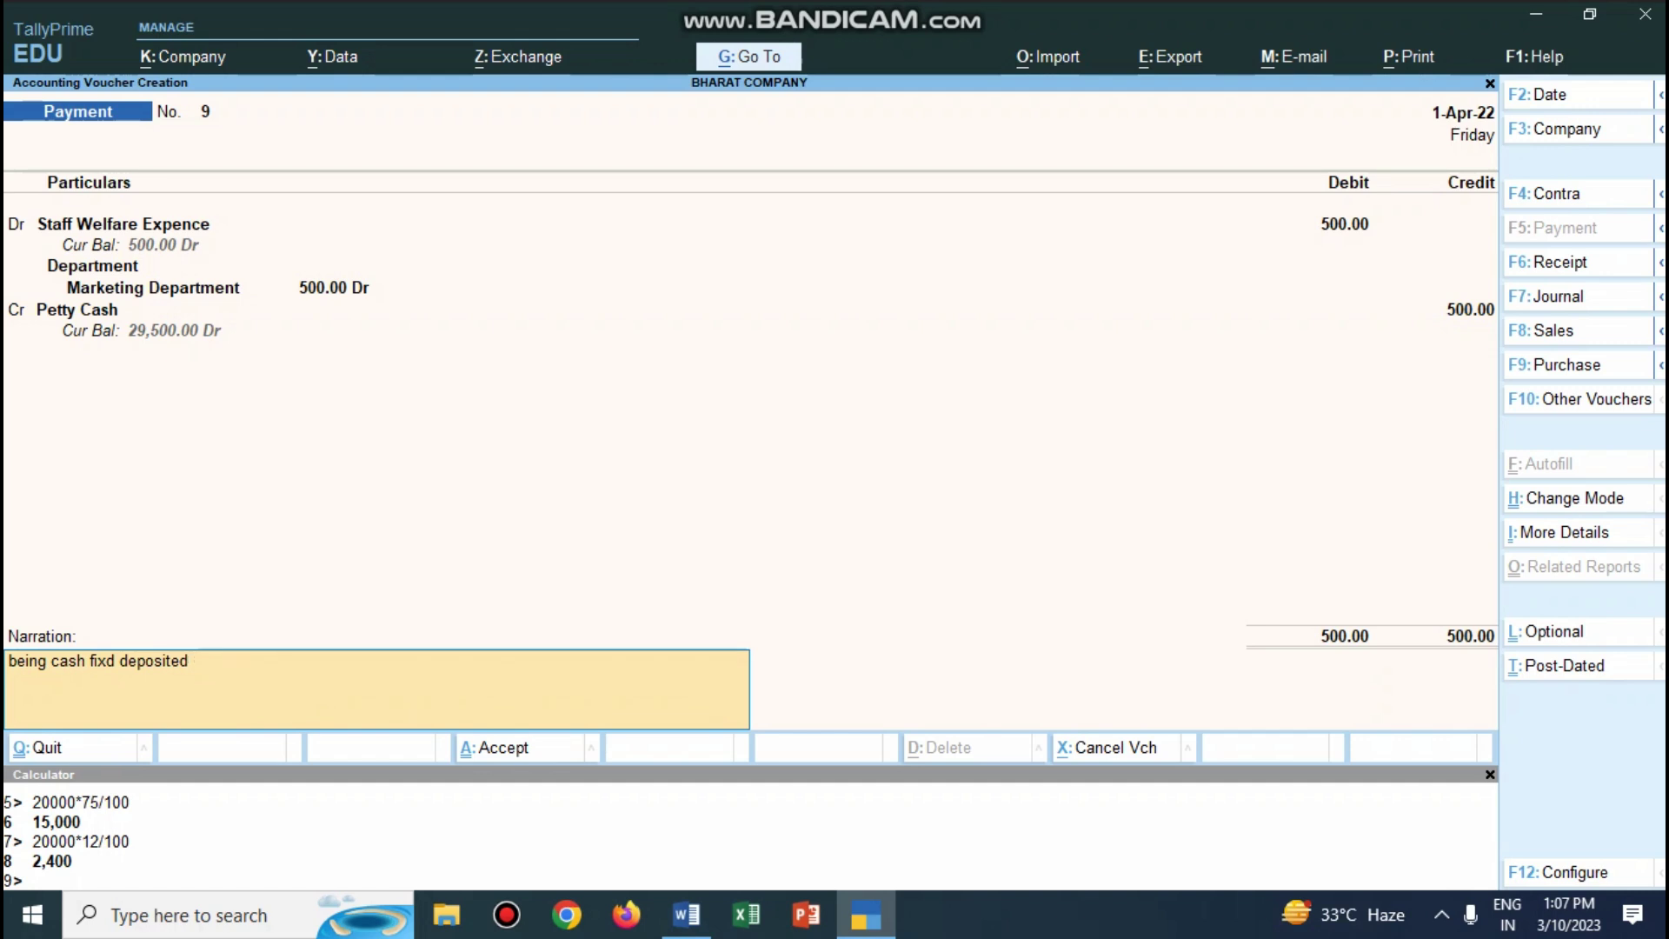
key("BackSpace")
key("BackSpace")
key("BackSpace")
key("BackSpace")
key("BackSpace")
key("BackSpace")
key("BackSpace")
key("BackSpace")
key("BackSpace")
key("BackSpace")
key("BackSpace")
key("BackSpace")
key("BackSpace")
key("BackSpace")
key("BackSpace")
key("BackSpace")
key("BackSpace")
key("BackSpace")
key("BackSpace")
key("BackSpace")
type("g")
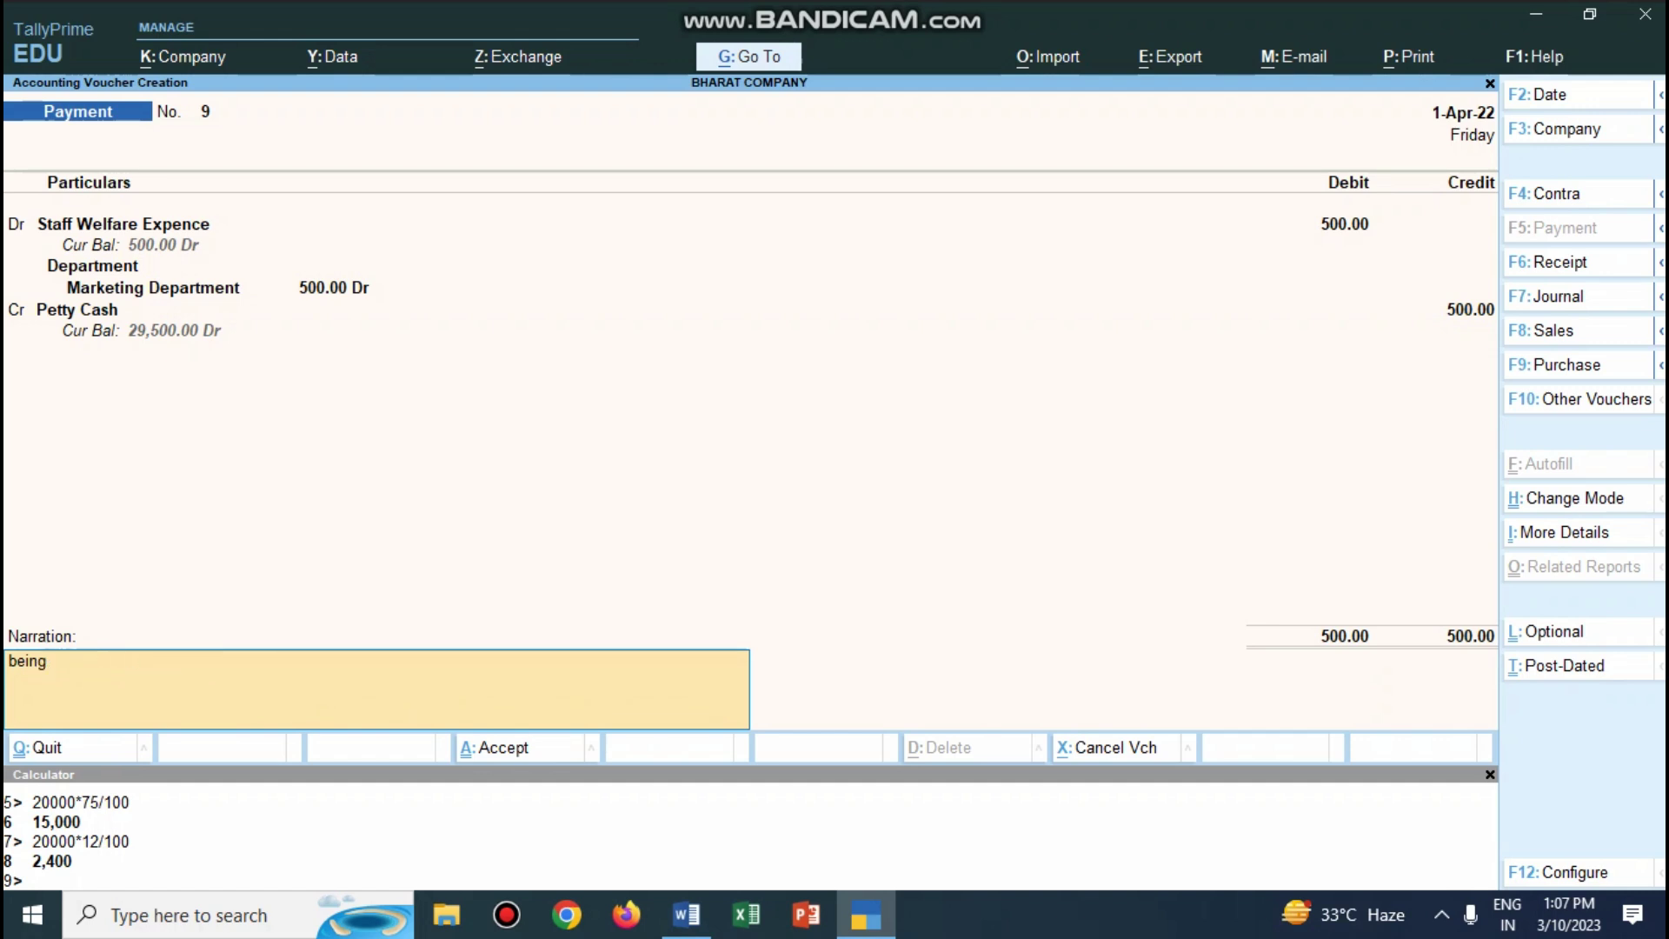
type(" expence")
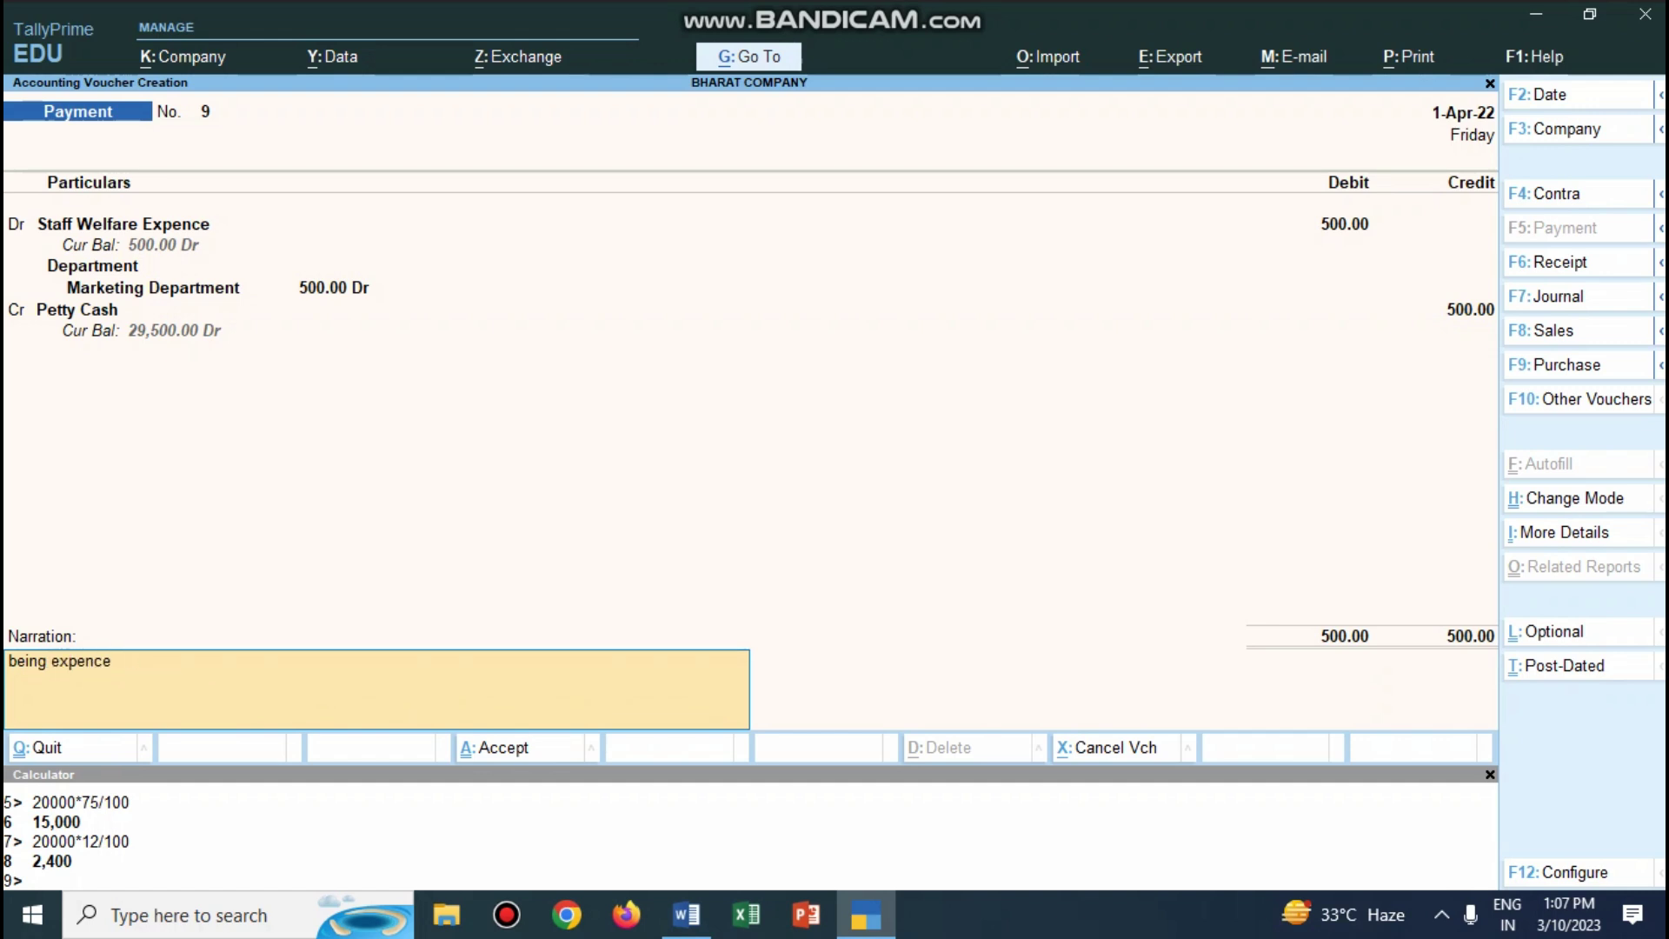
type("s paid")
key("Return")
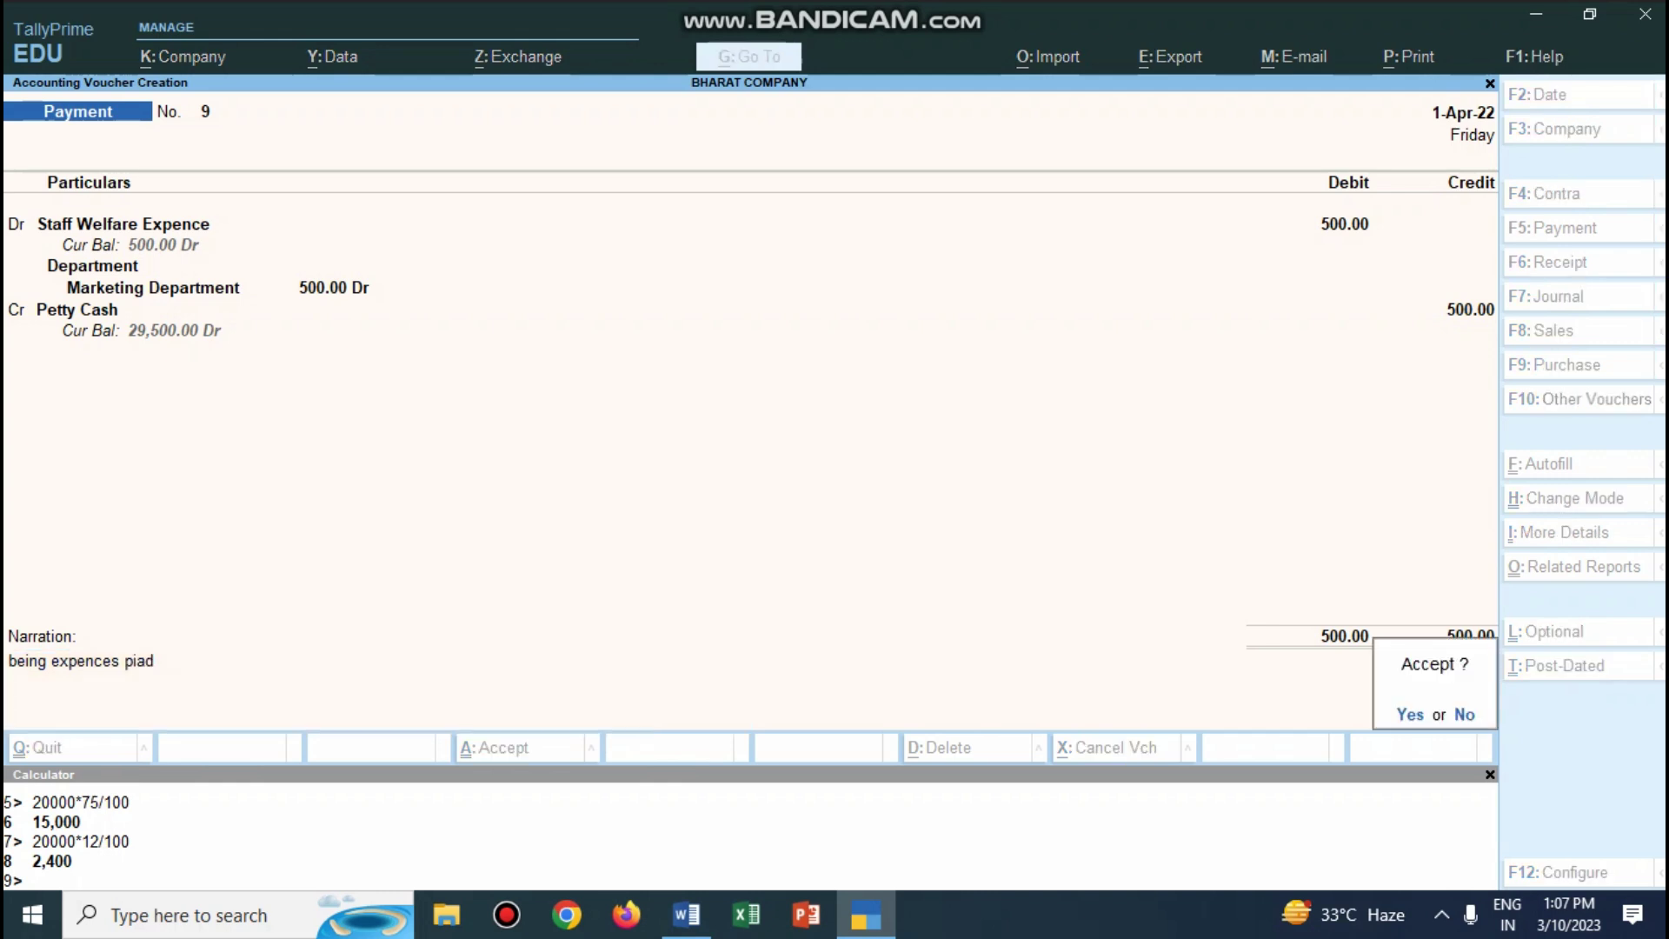
key("Return")
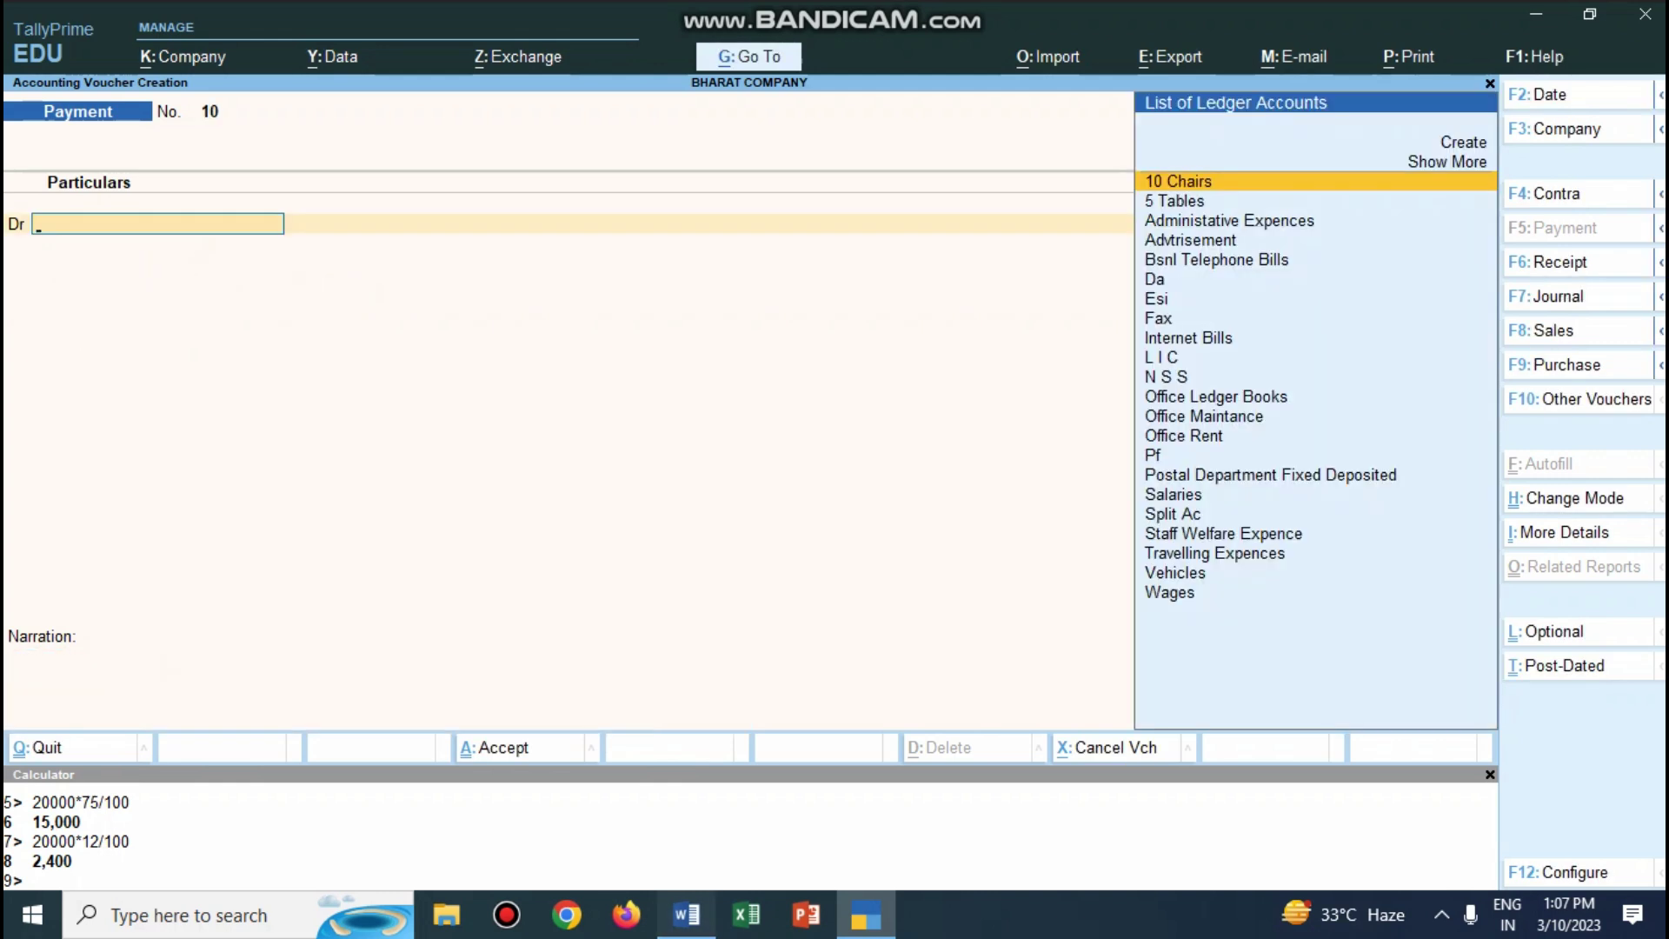
Start a contra voucher, credit Andhra Bank with 100000 and debit Cash with 1,00,000.
key("alt+Tab")
key("alt+g")
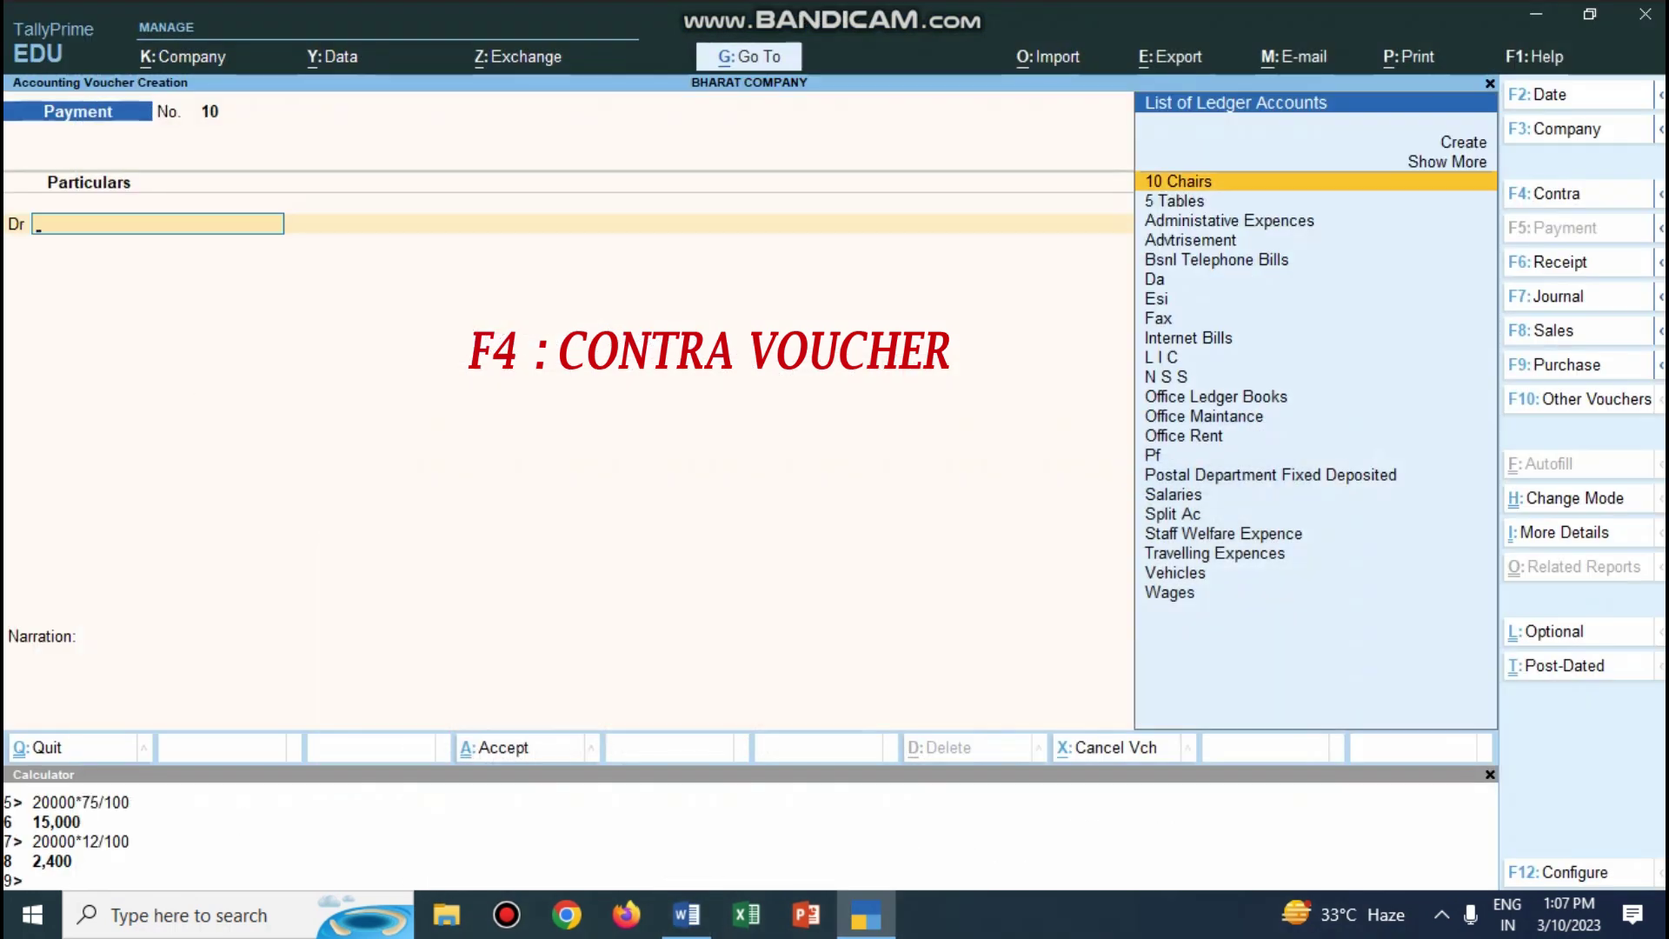
key("F4")
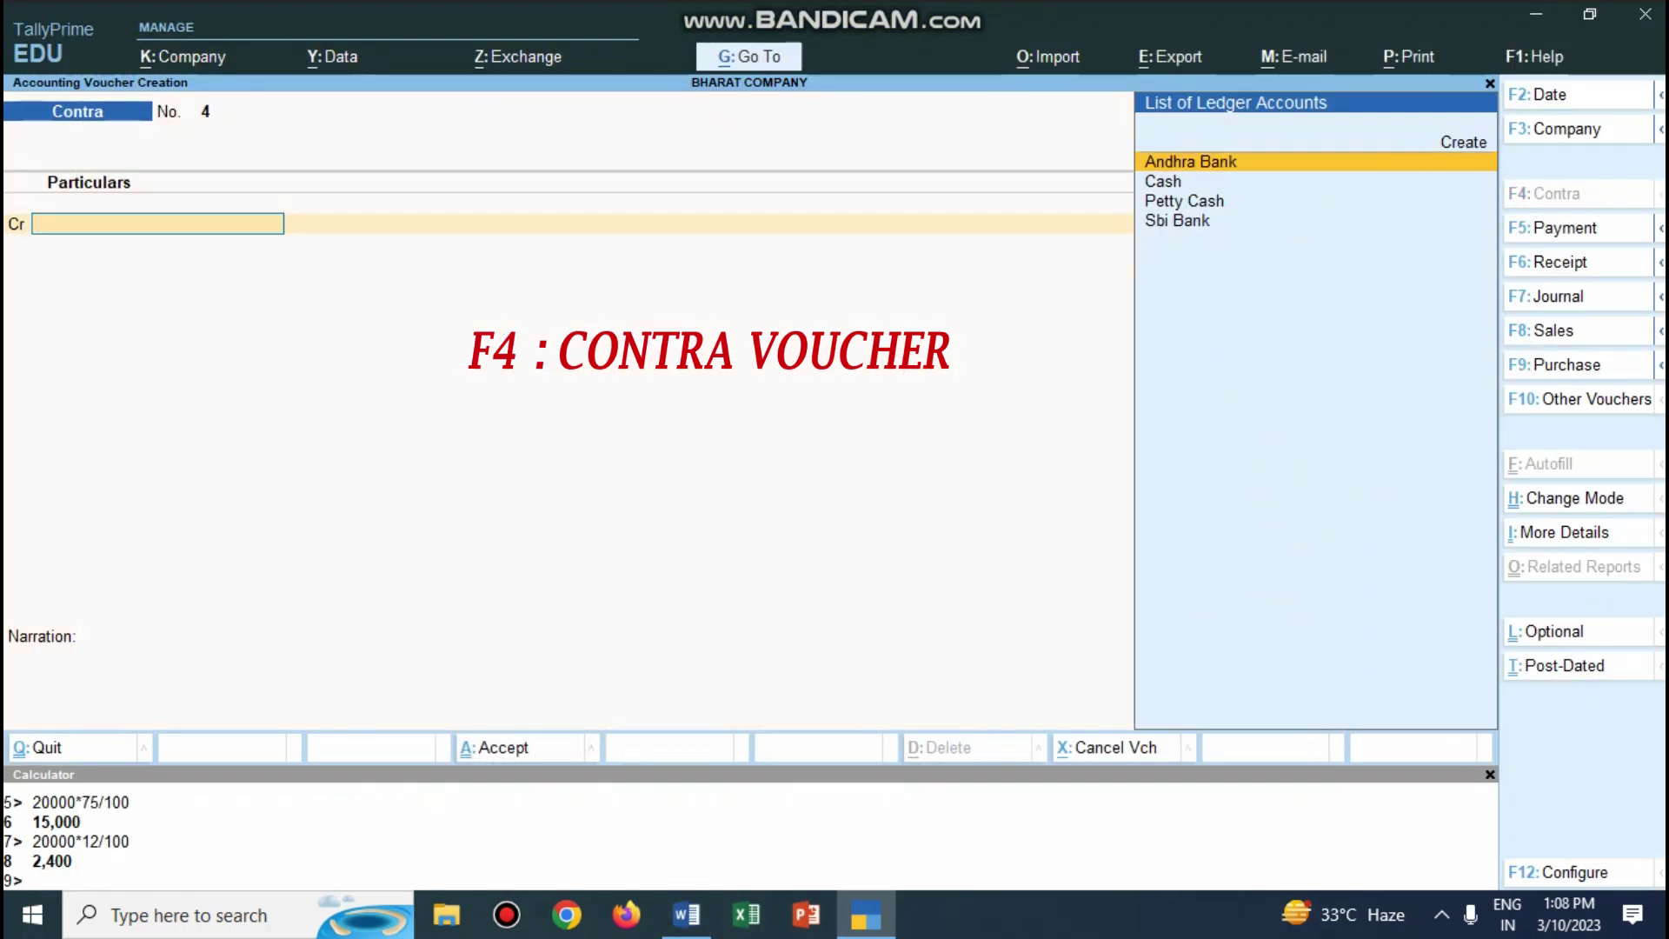
key("Return")
type("100000")
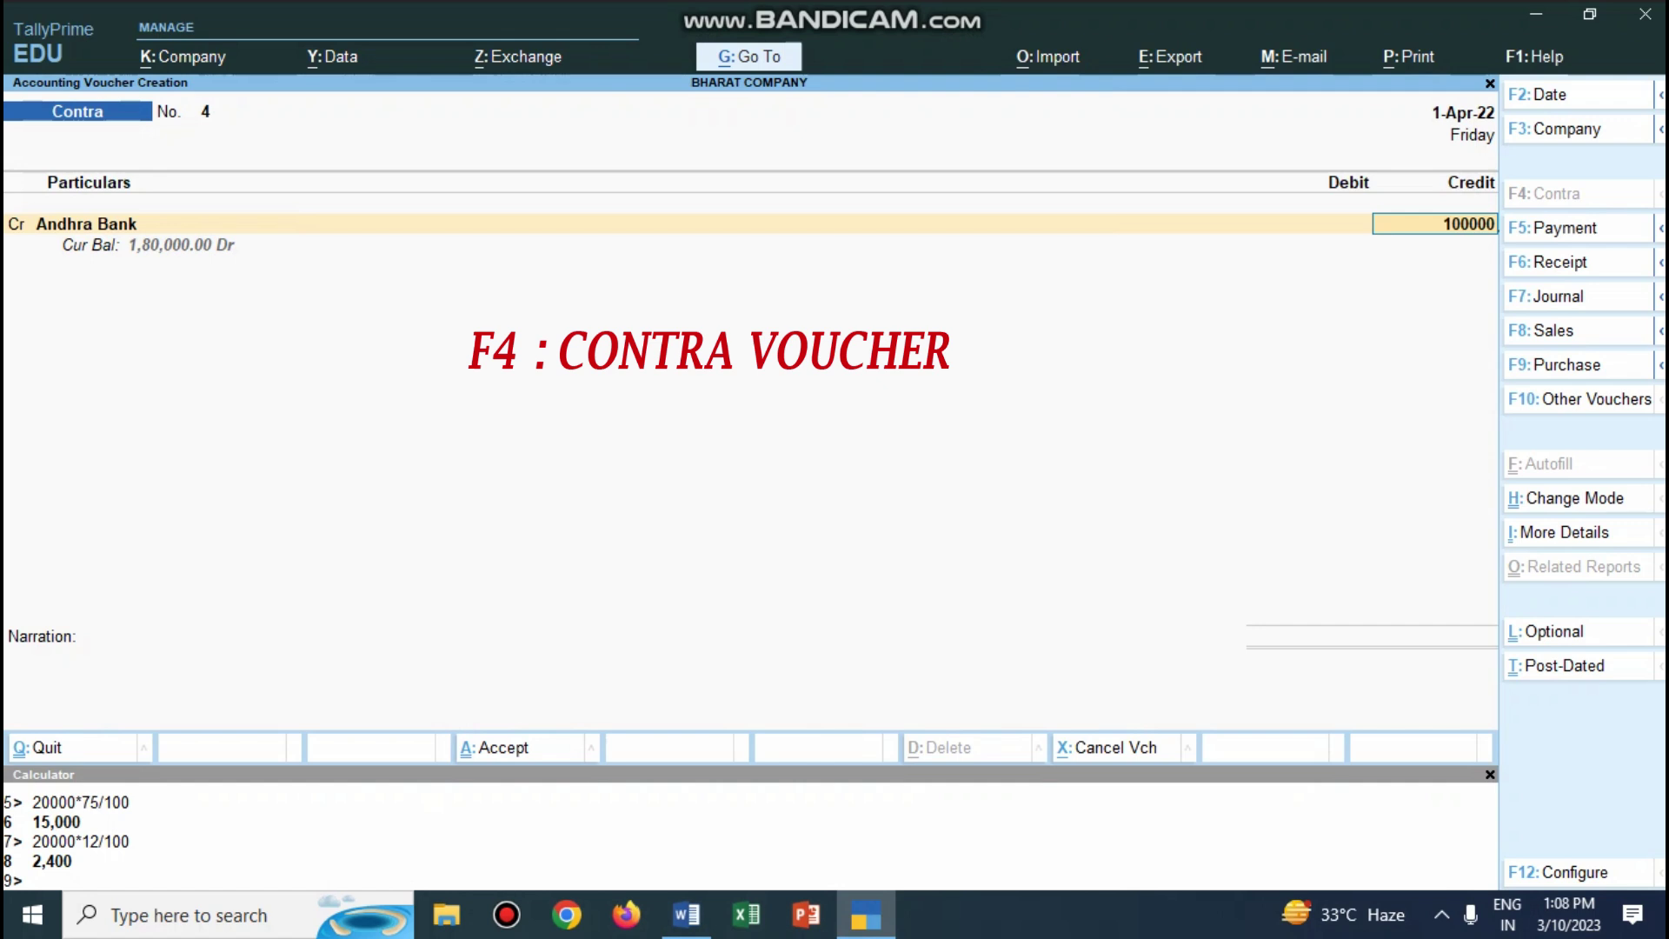
key("Return")
key("Return")
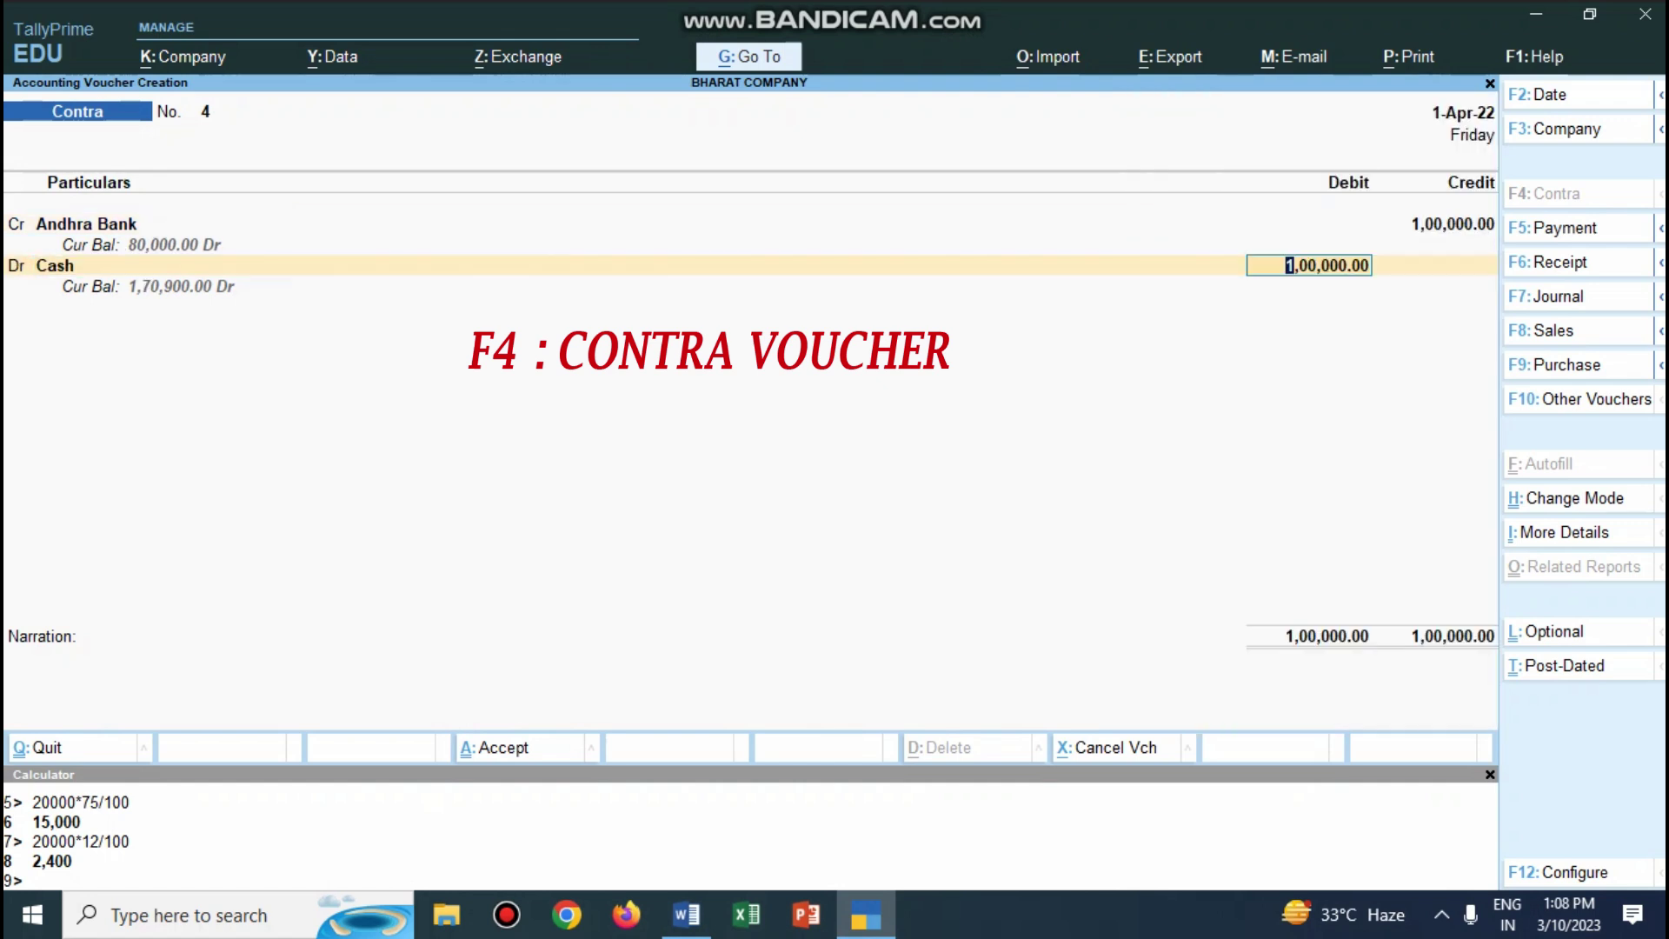
key("Return")
Enter the narration "being cash withdrawn" and save the Andhra Bank withdrawal contra voucher.
type("bein")
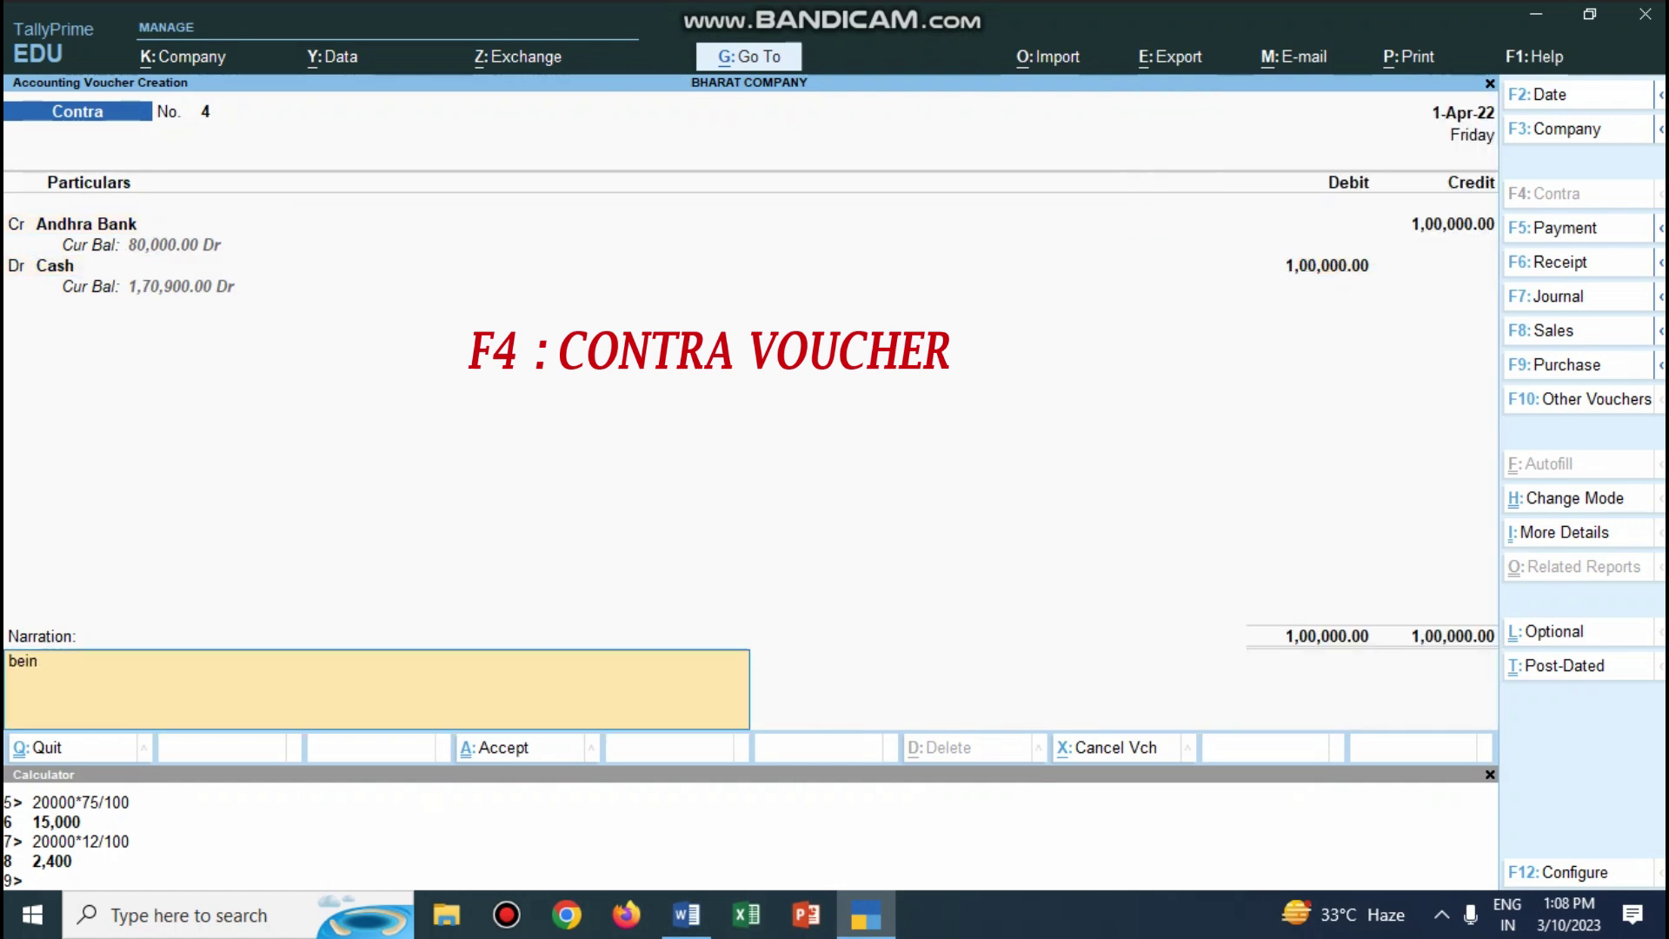
type("g cash withdrawn")
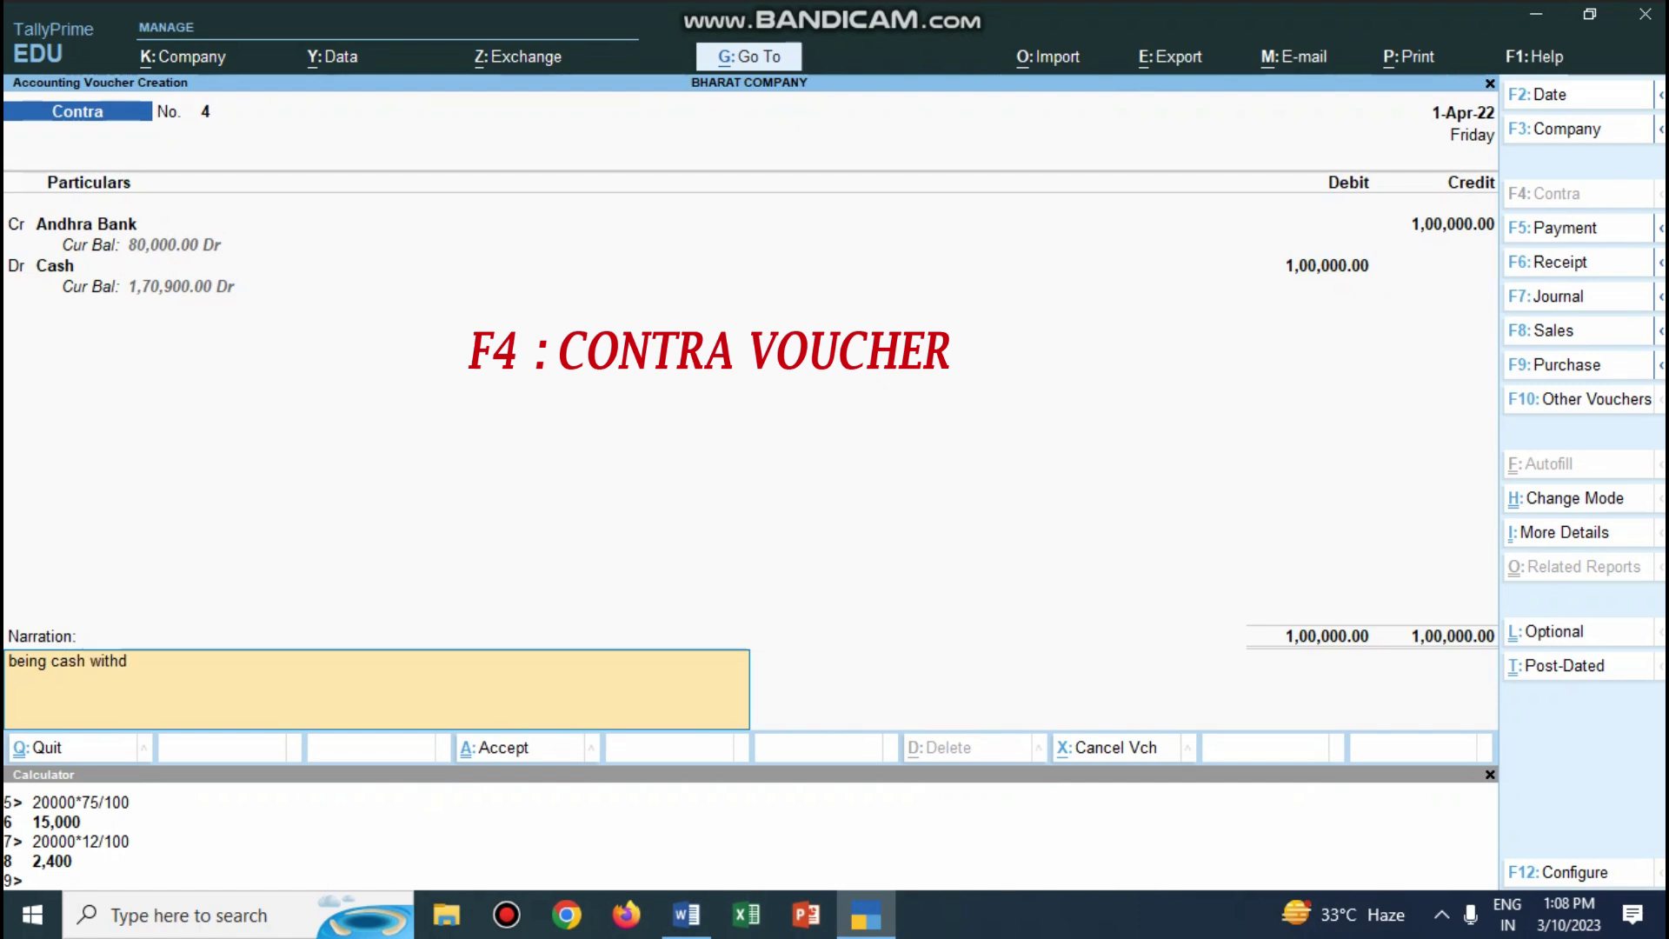
key("Return")
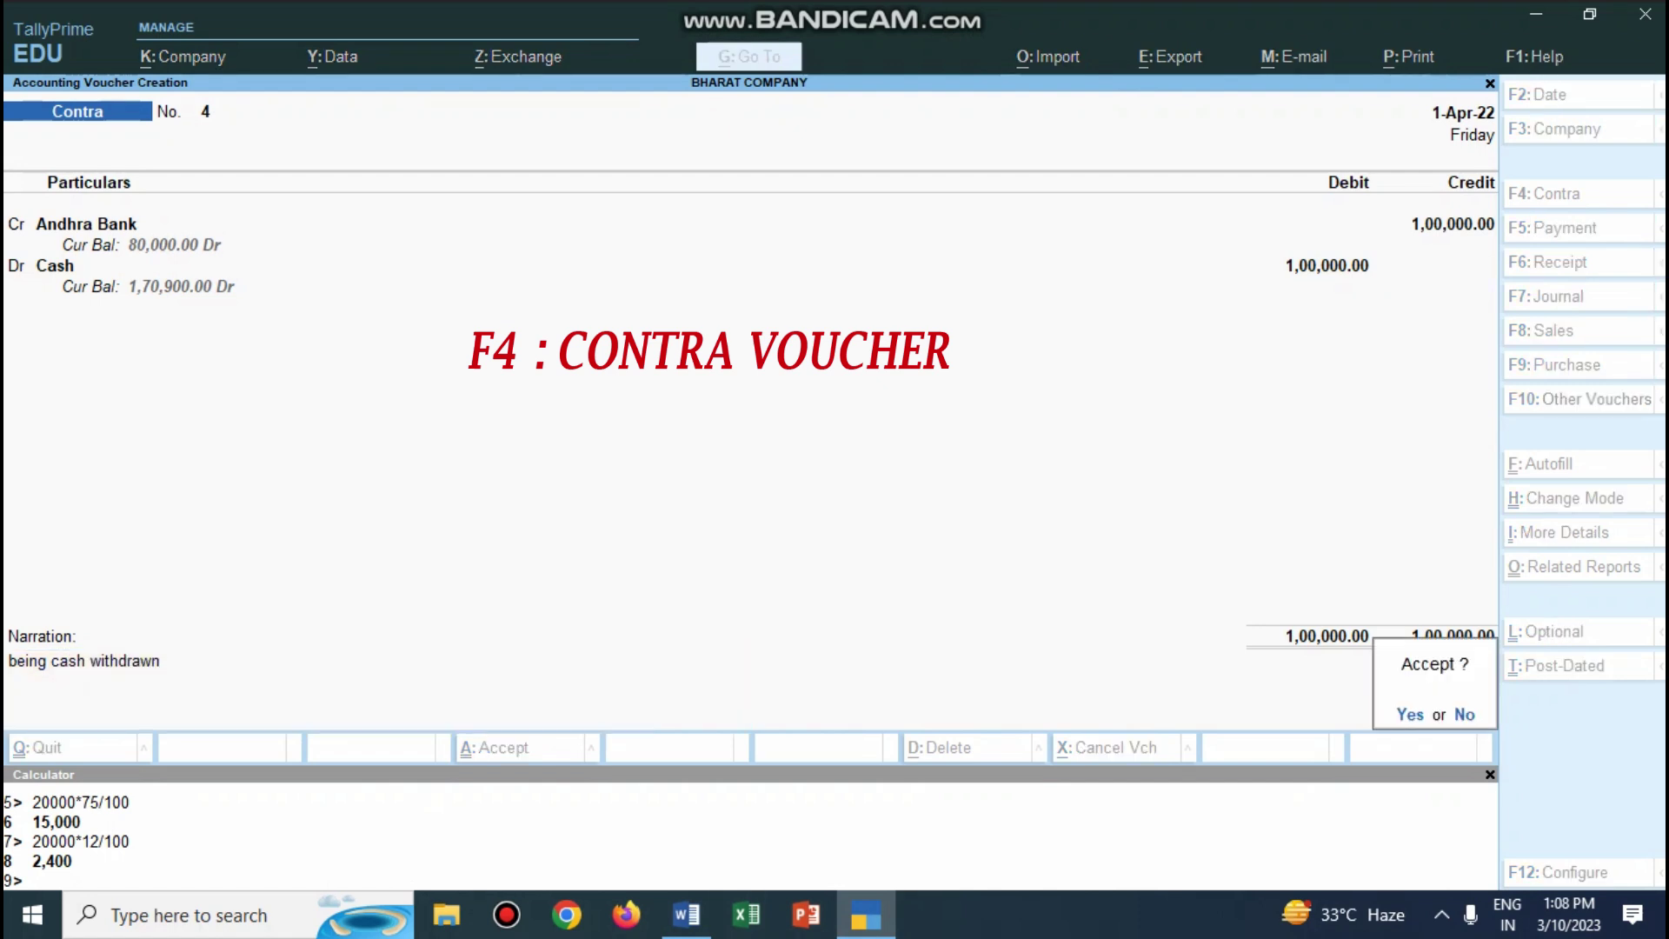
key("Return")
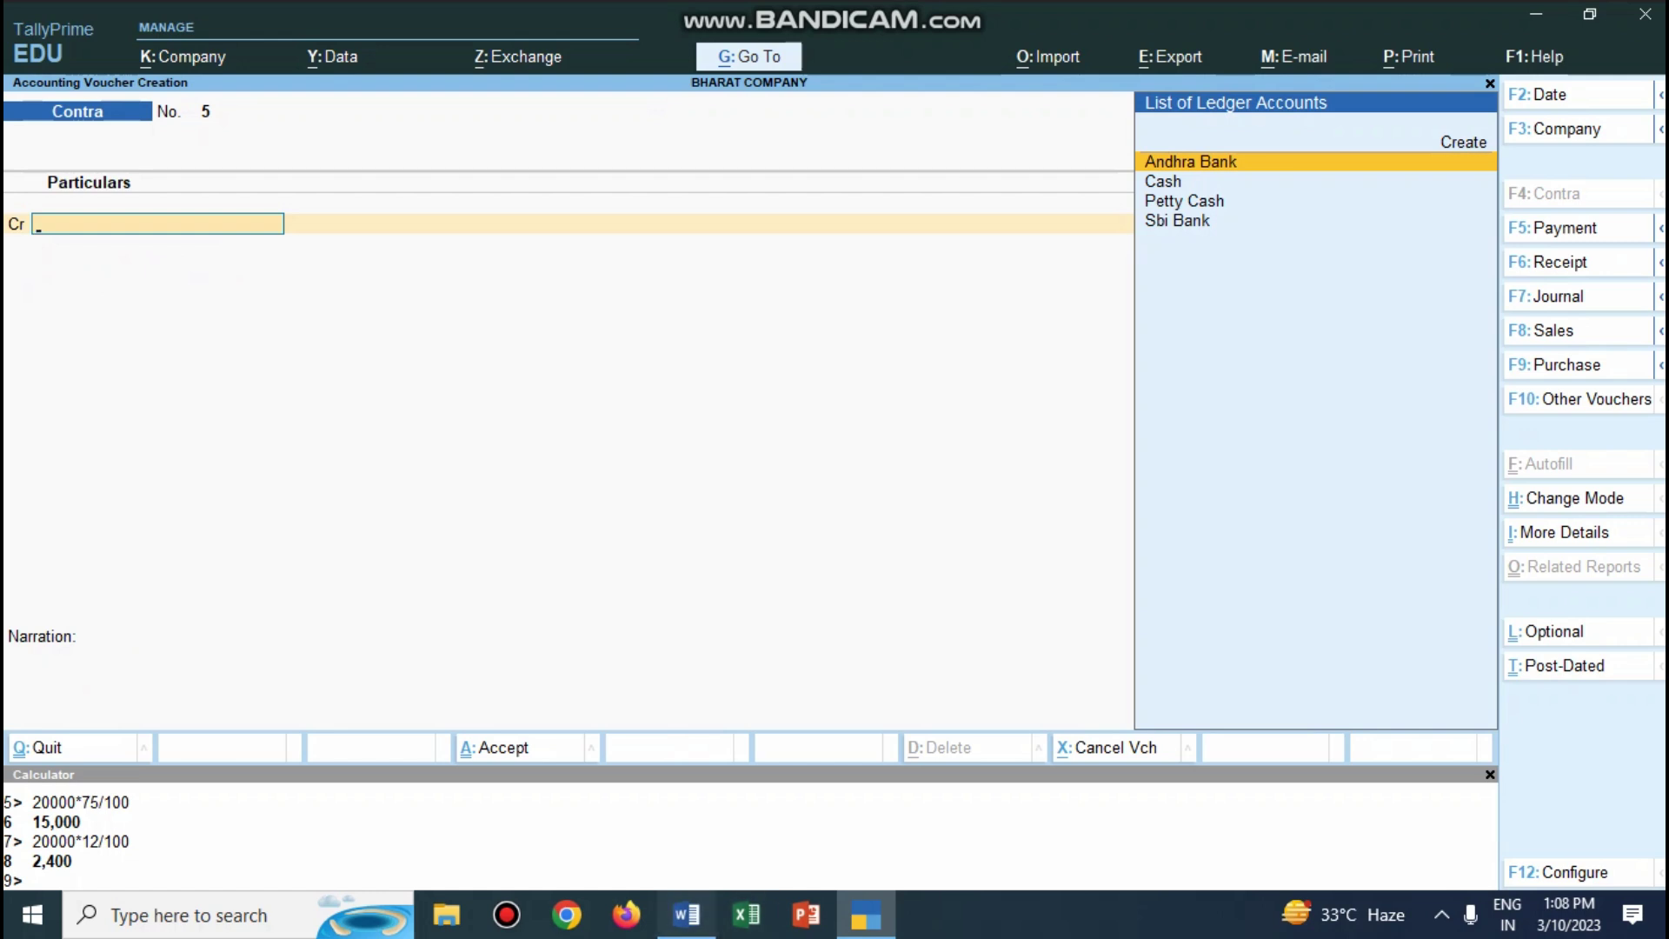
Start a payment voucher, debit N S S with 50000 and credit Cash with 50,000.
key("alt+Tab")
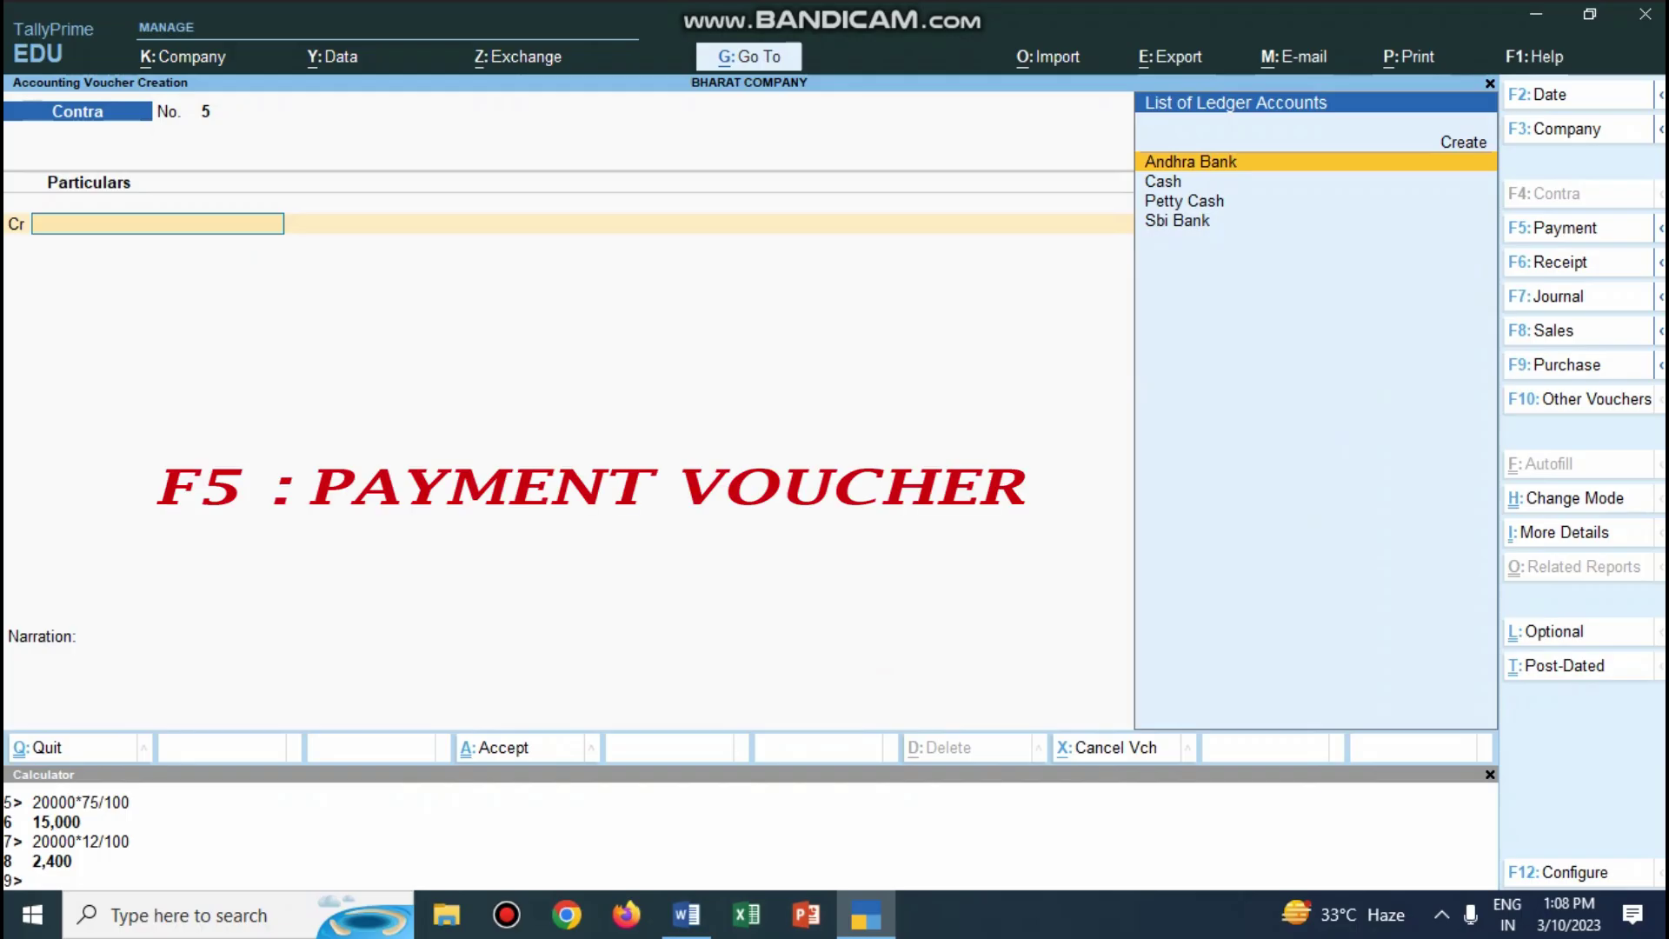
key("F5")
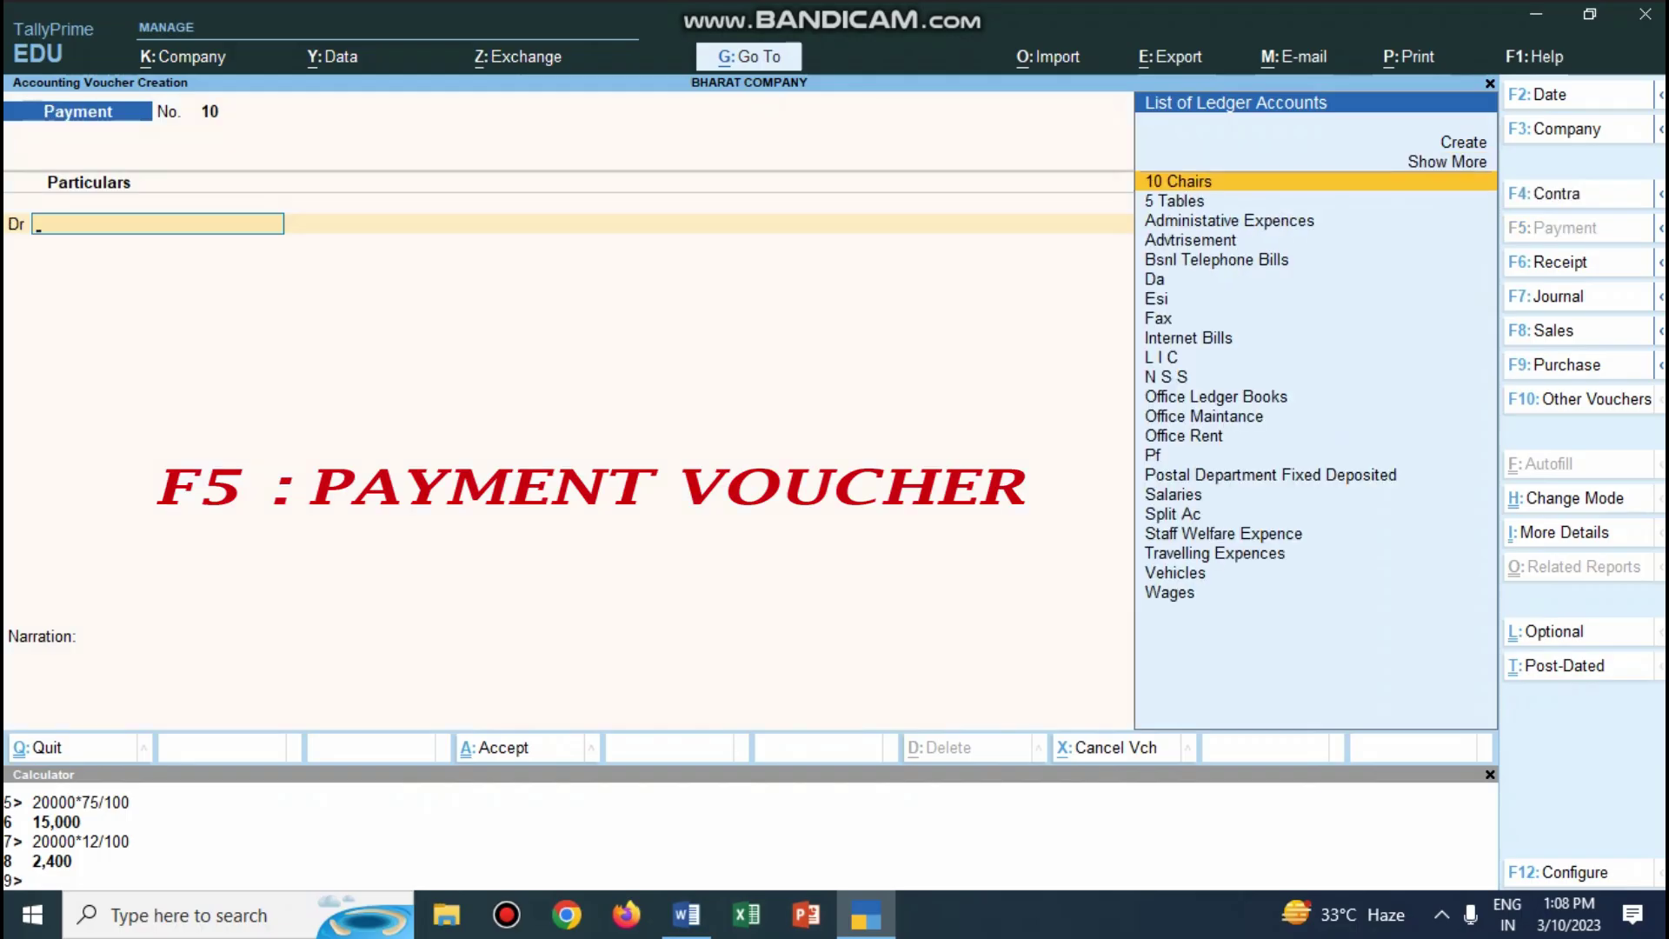
type("N")
key("Return")
type("50000")
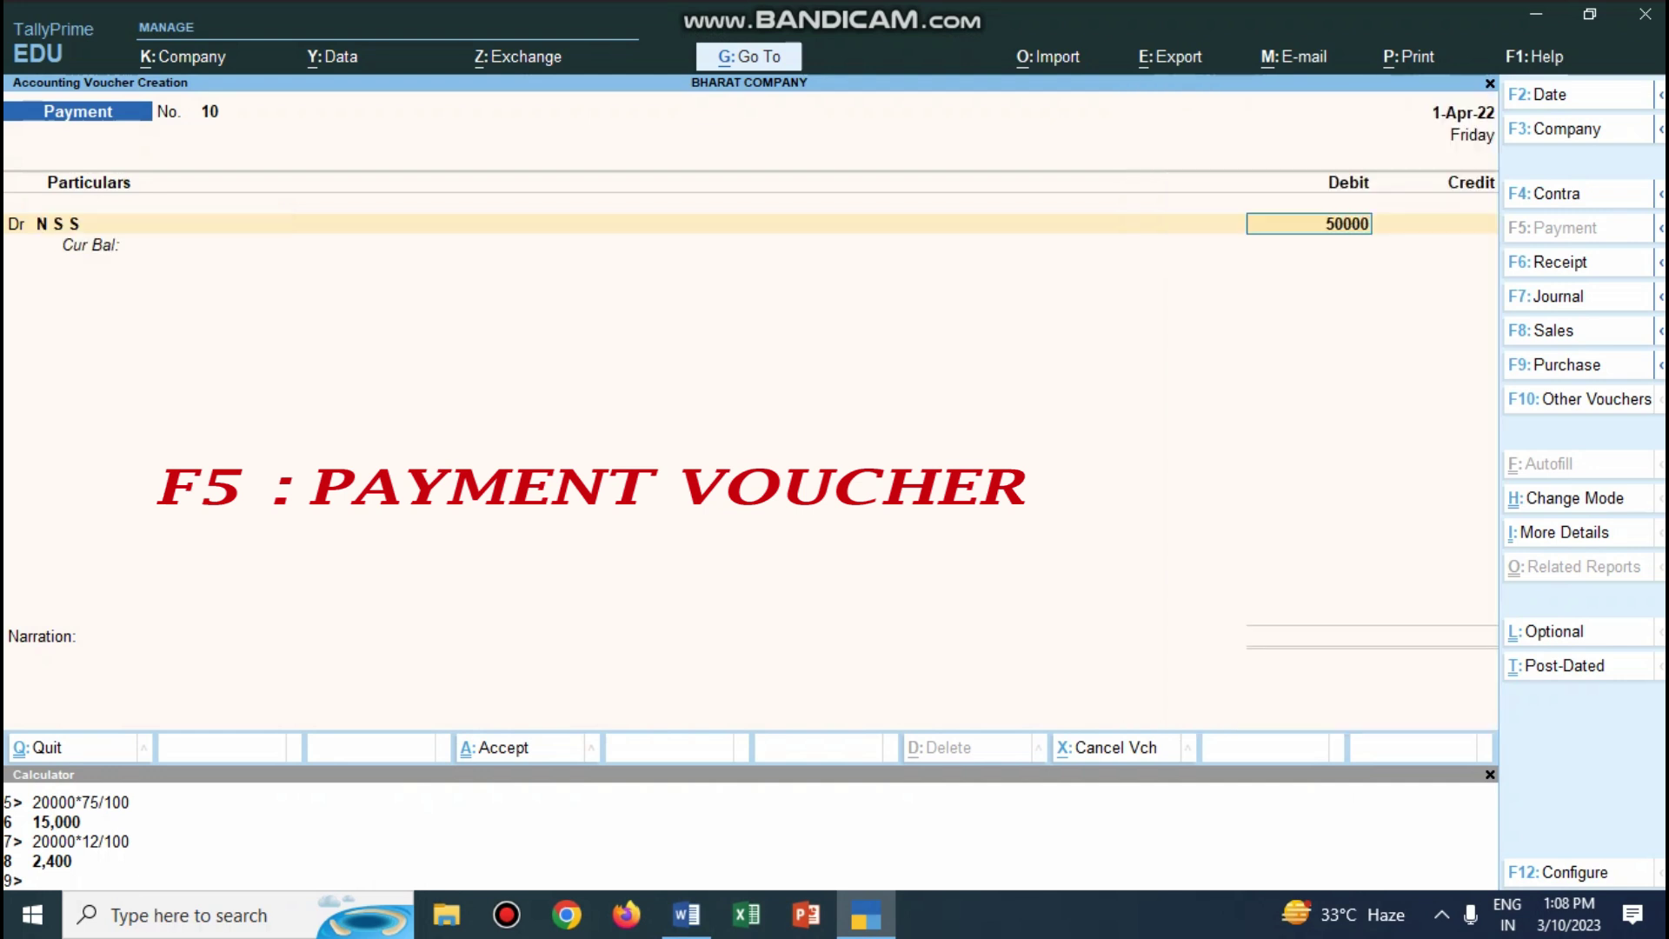
key("Return")
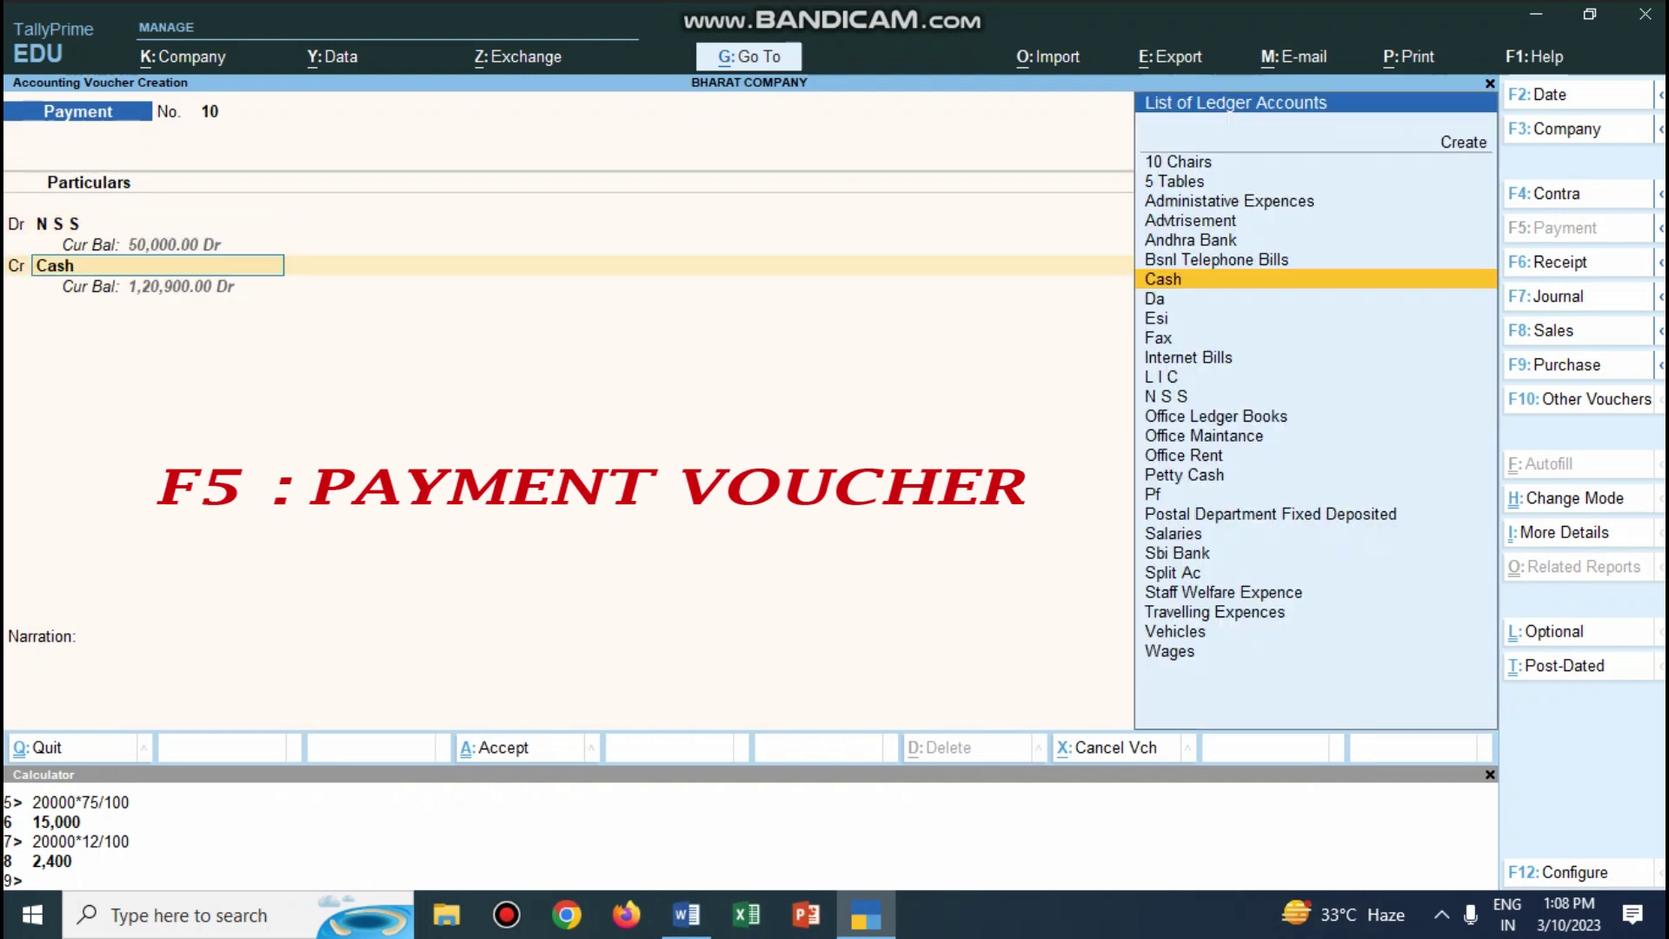
type("cash")
key("Return")
key("Return")
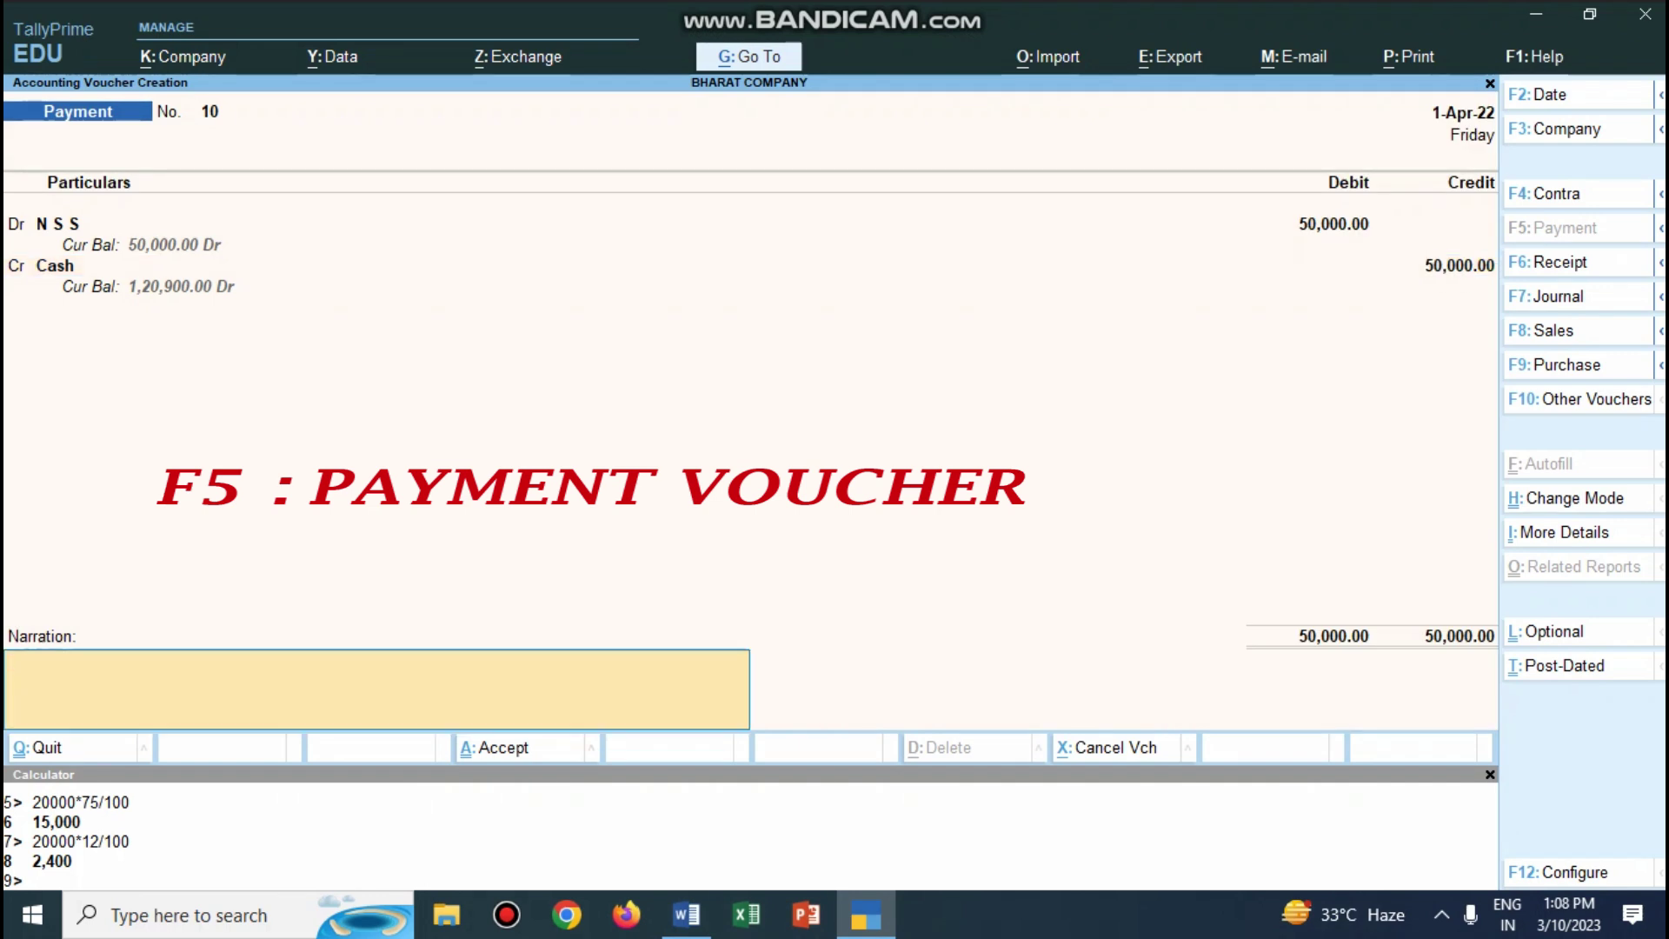
Enter the narration "being cash invested in nss" and save the N S S payment voucher.
key("Return")
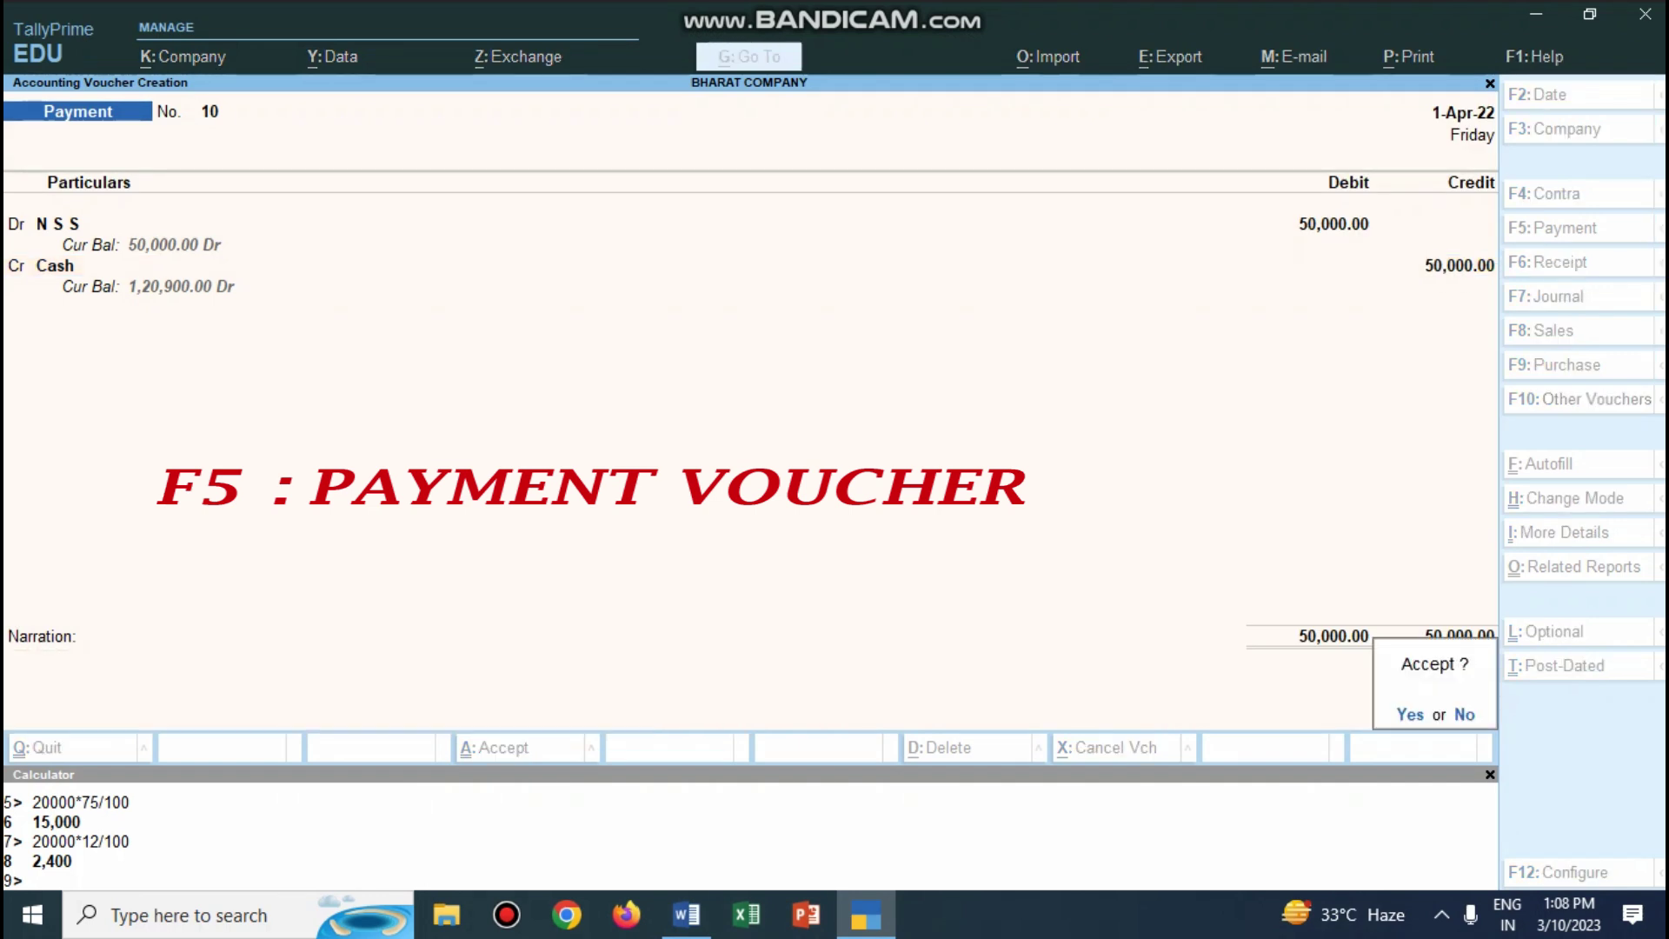
key("Escape")
type("being expense")
key("BackSpace")
key("BackSpace")
key("BackSpace")
key("BackSpace")
key("BackSpace")
key("BackSpace")
key("BackSpace")
type("ca")
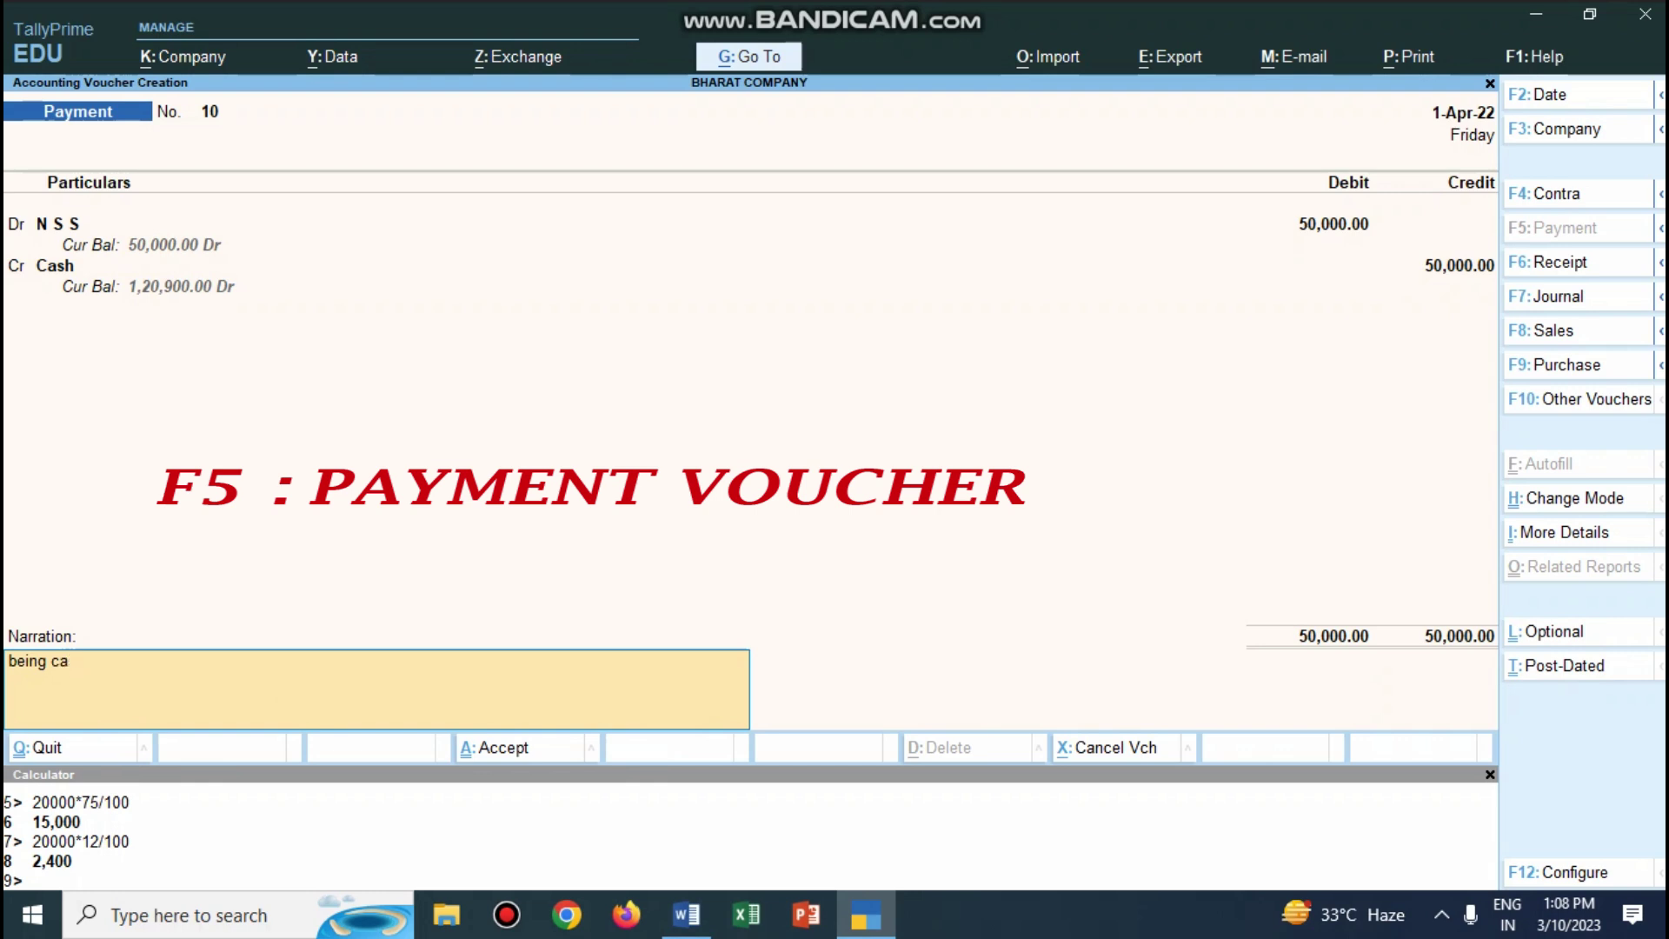
type("sh invese")
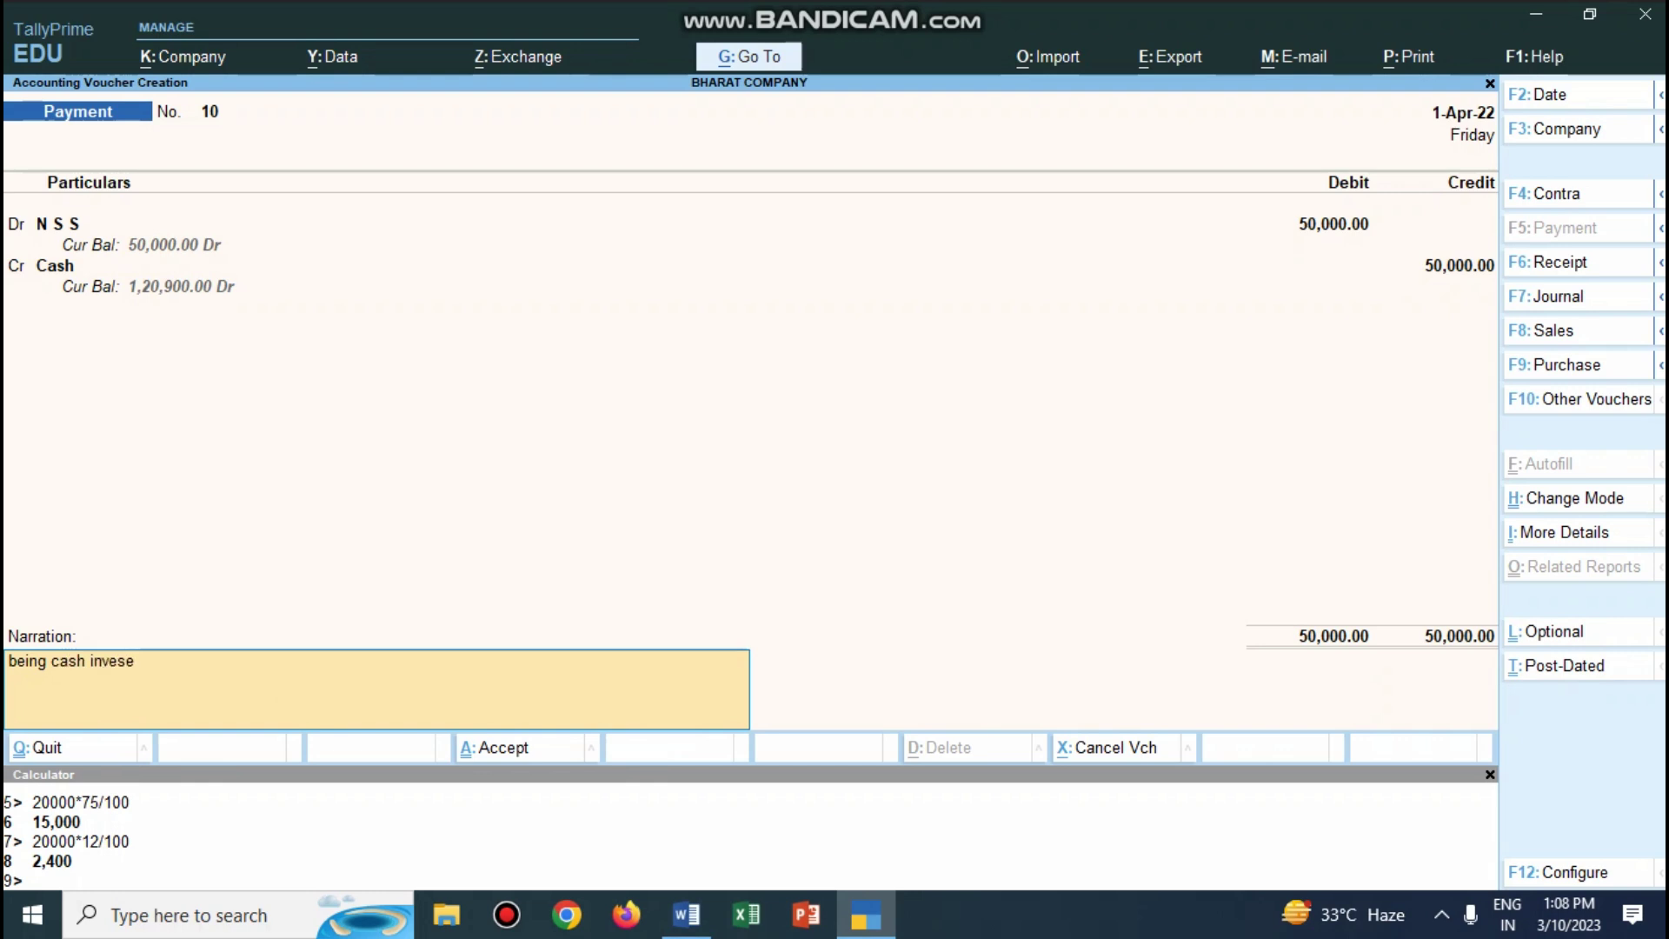
key("BackSpace")
type("ted in nss")
key("Return")
key("Return")
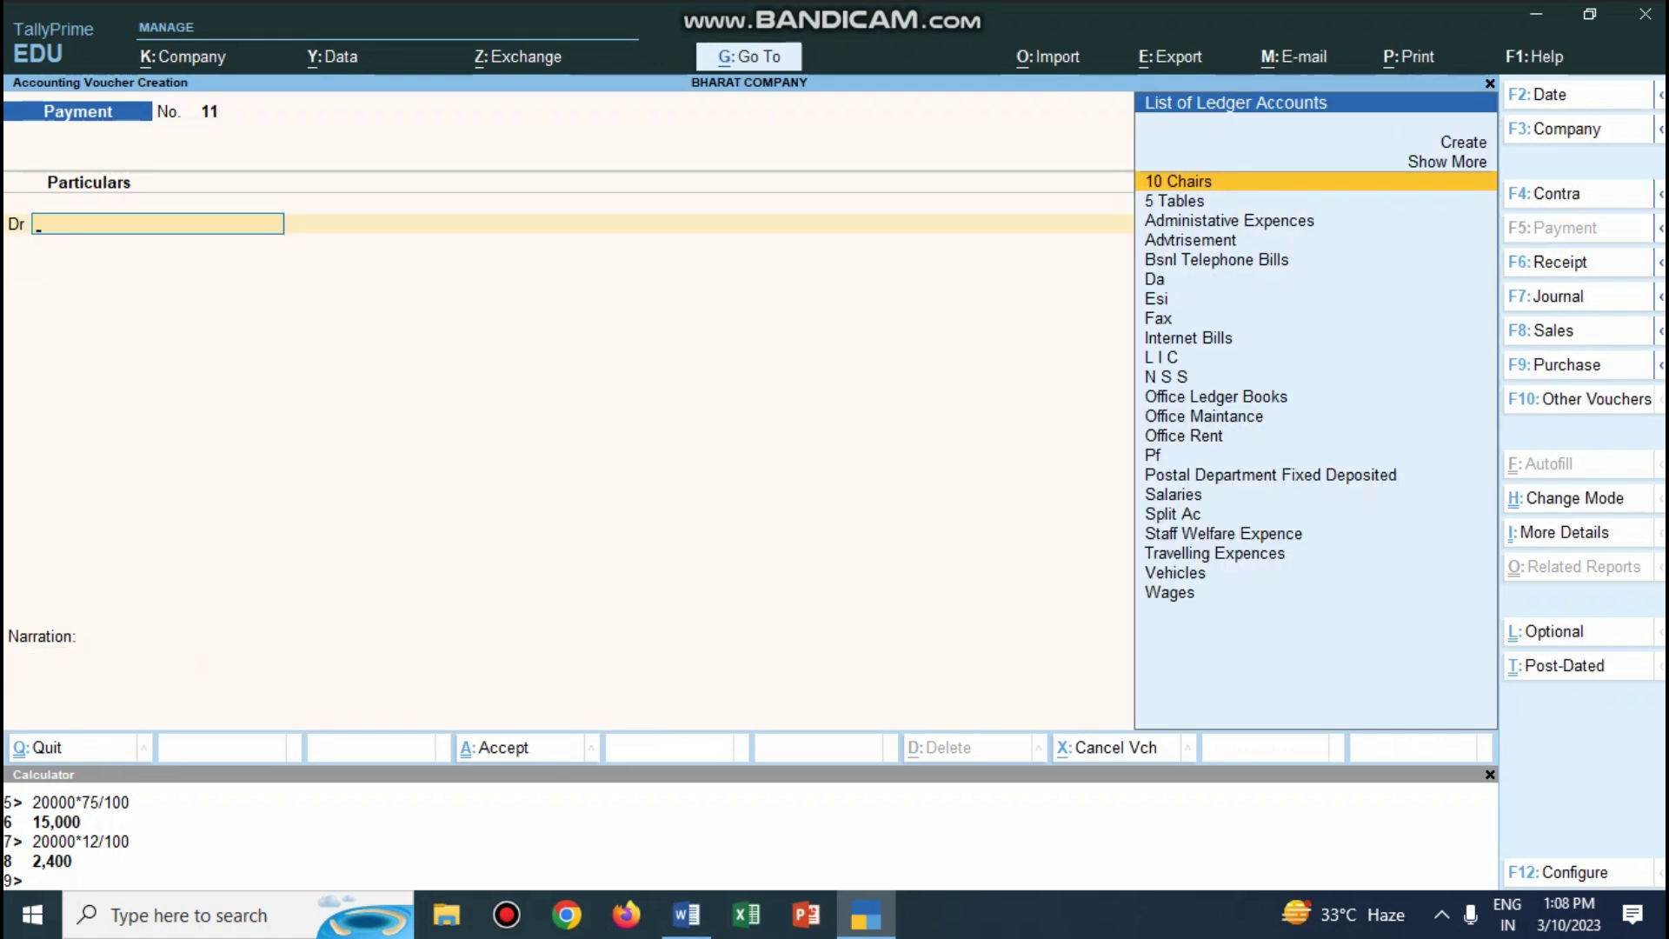
Check the travelling expenses transaction in the Word list and debit Travelling Expences with 3000 in TallyPrime.
left_click(686, 914)
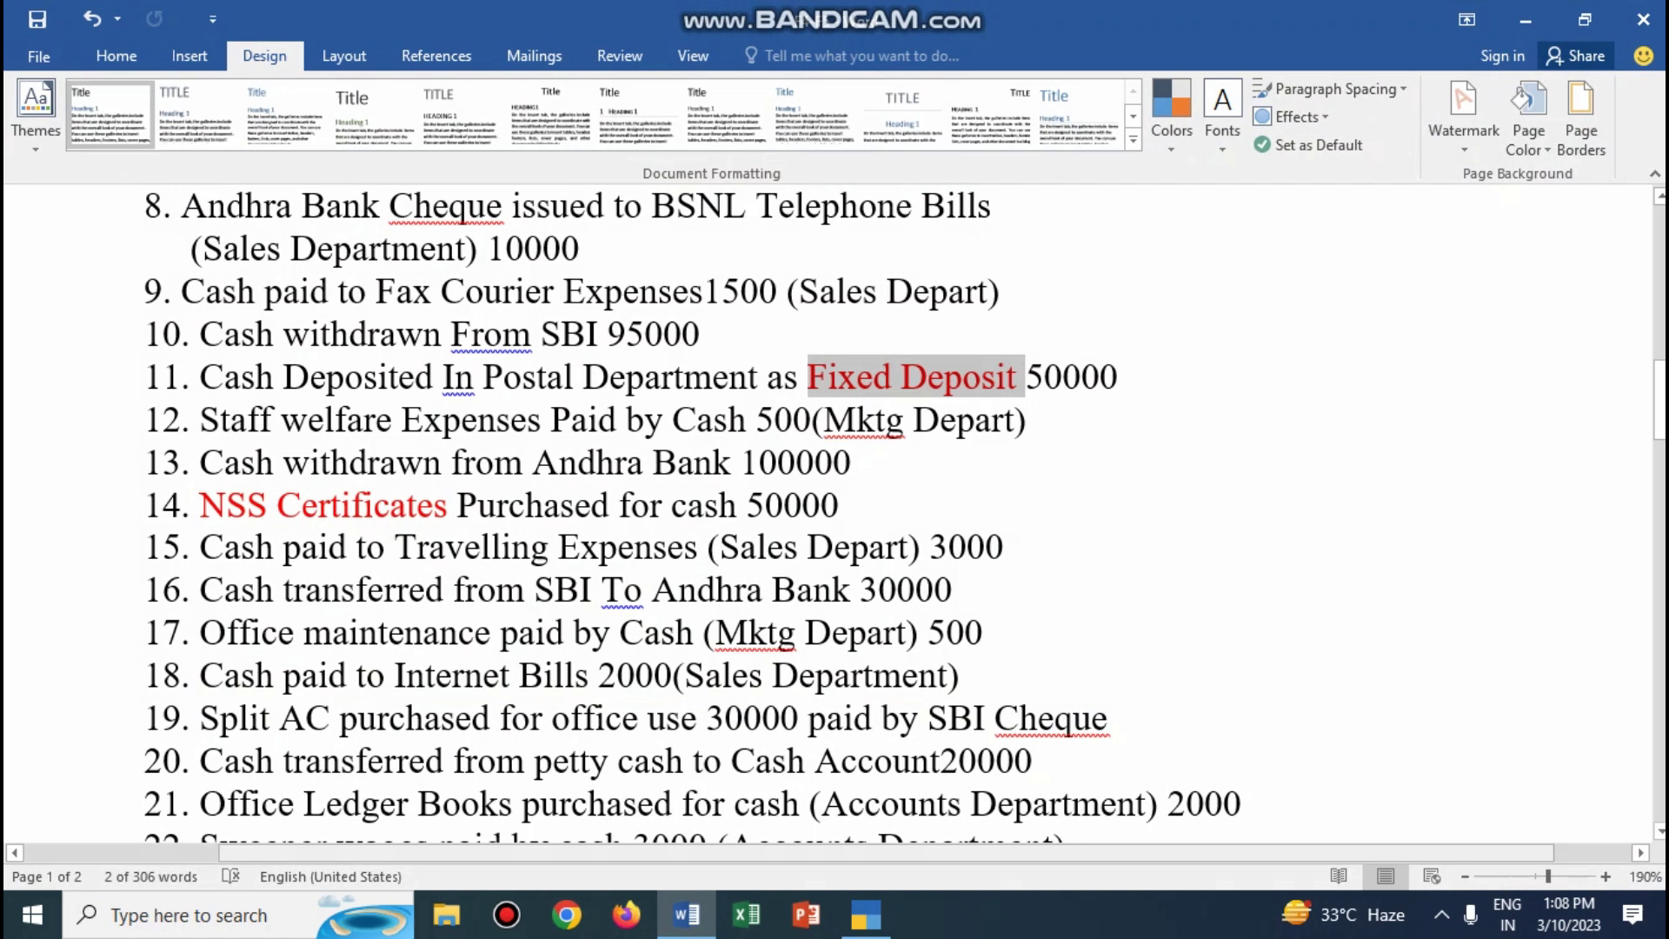
left_click(686, 915)
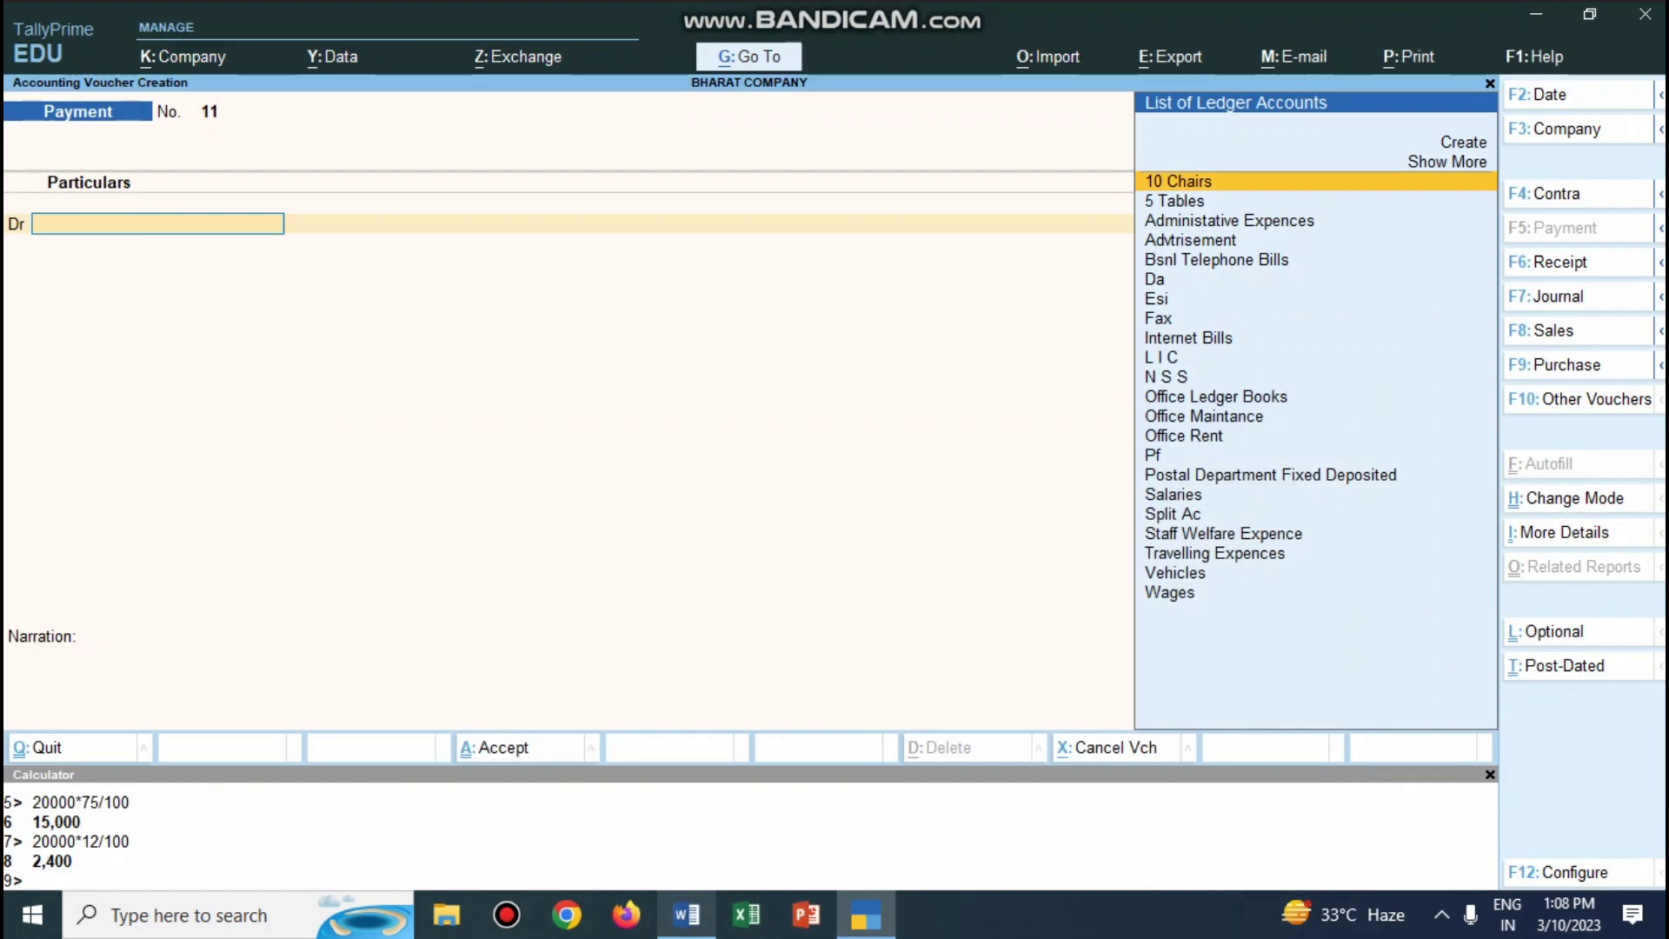
type("Tr")
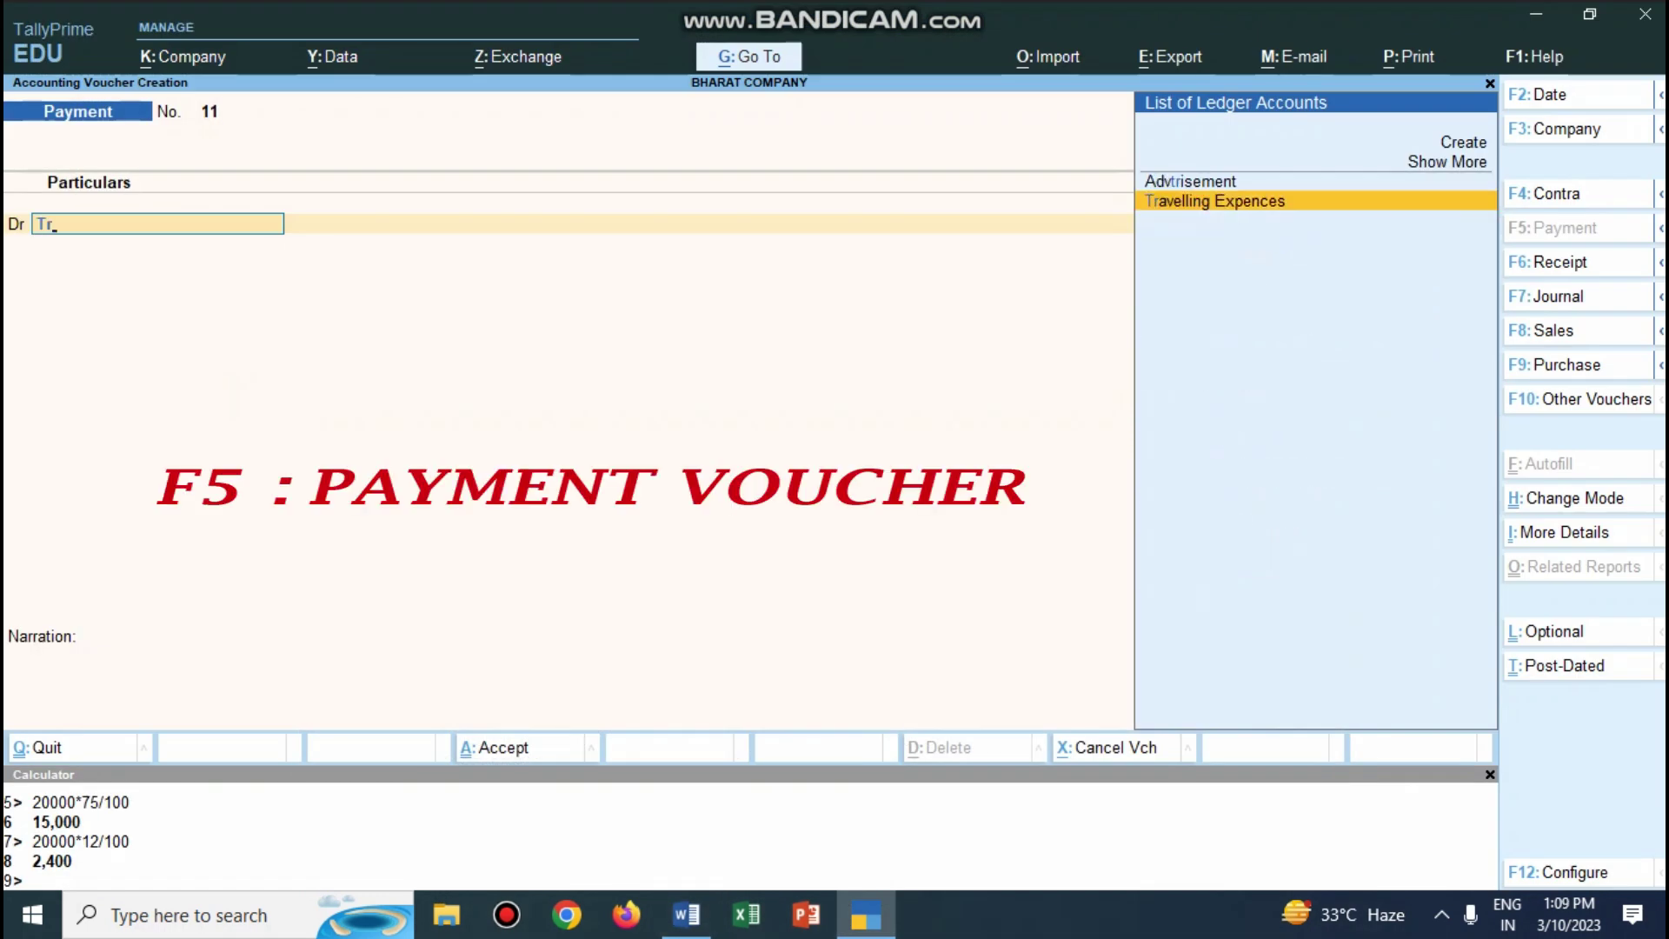
key("Return")
type("30000")
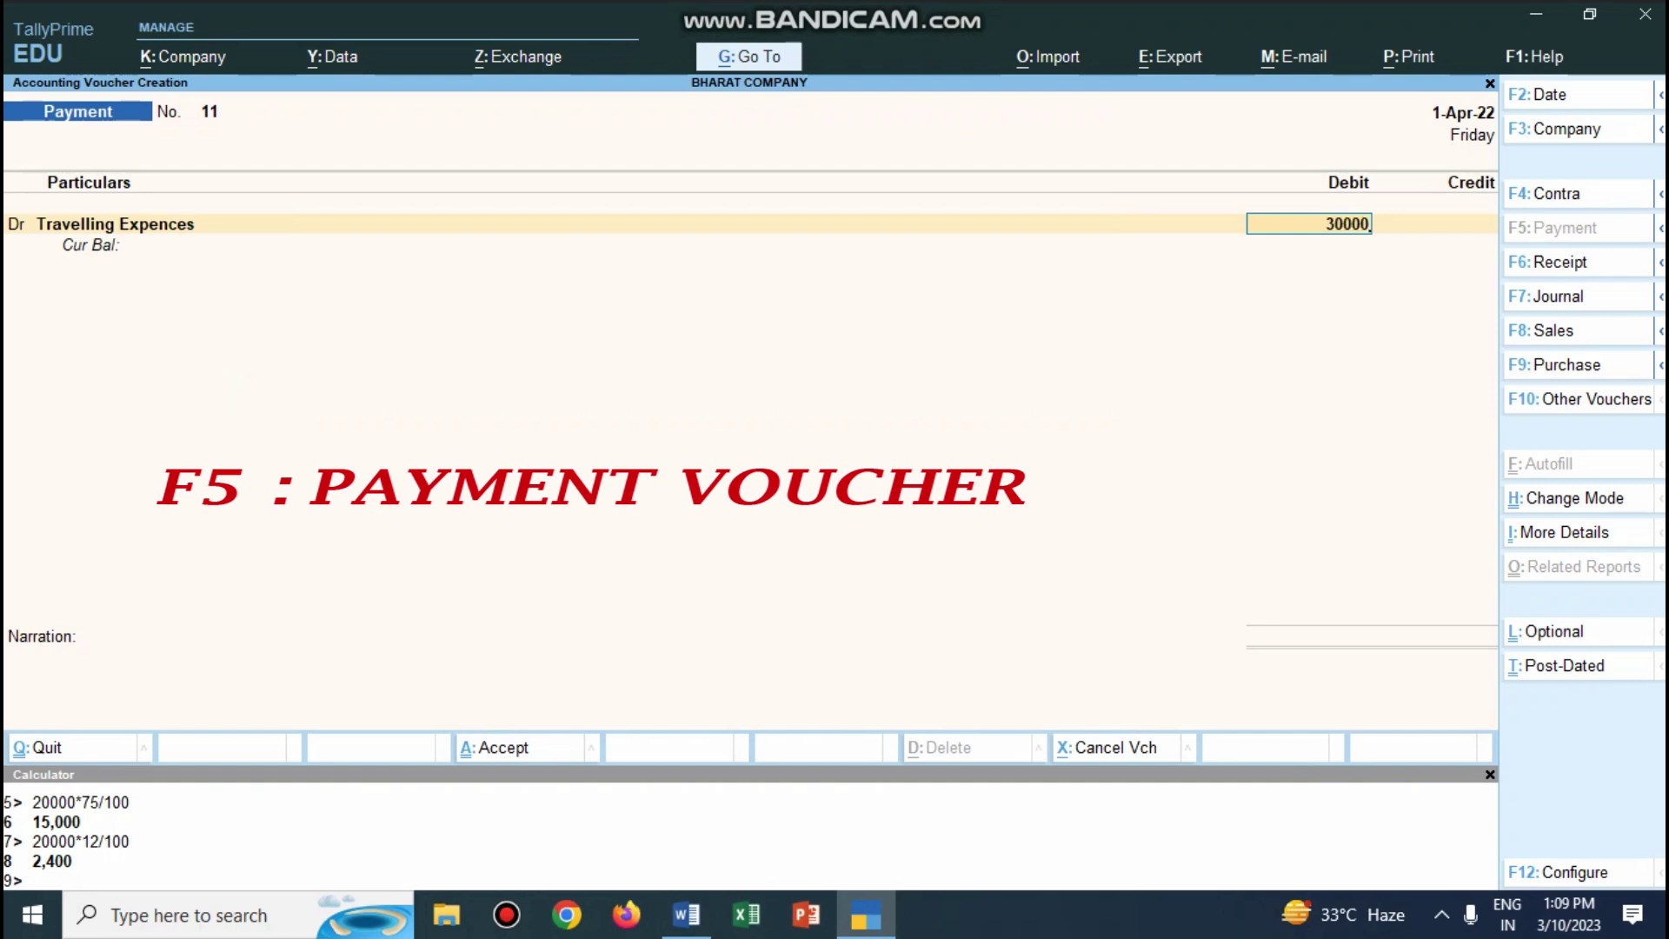
key("BackSpace")
key("Return")
Allocate the travelling expense to the Sales Department under the Department category, after checking the Word list, and credit Cash with 3,000.
key("Return")
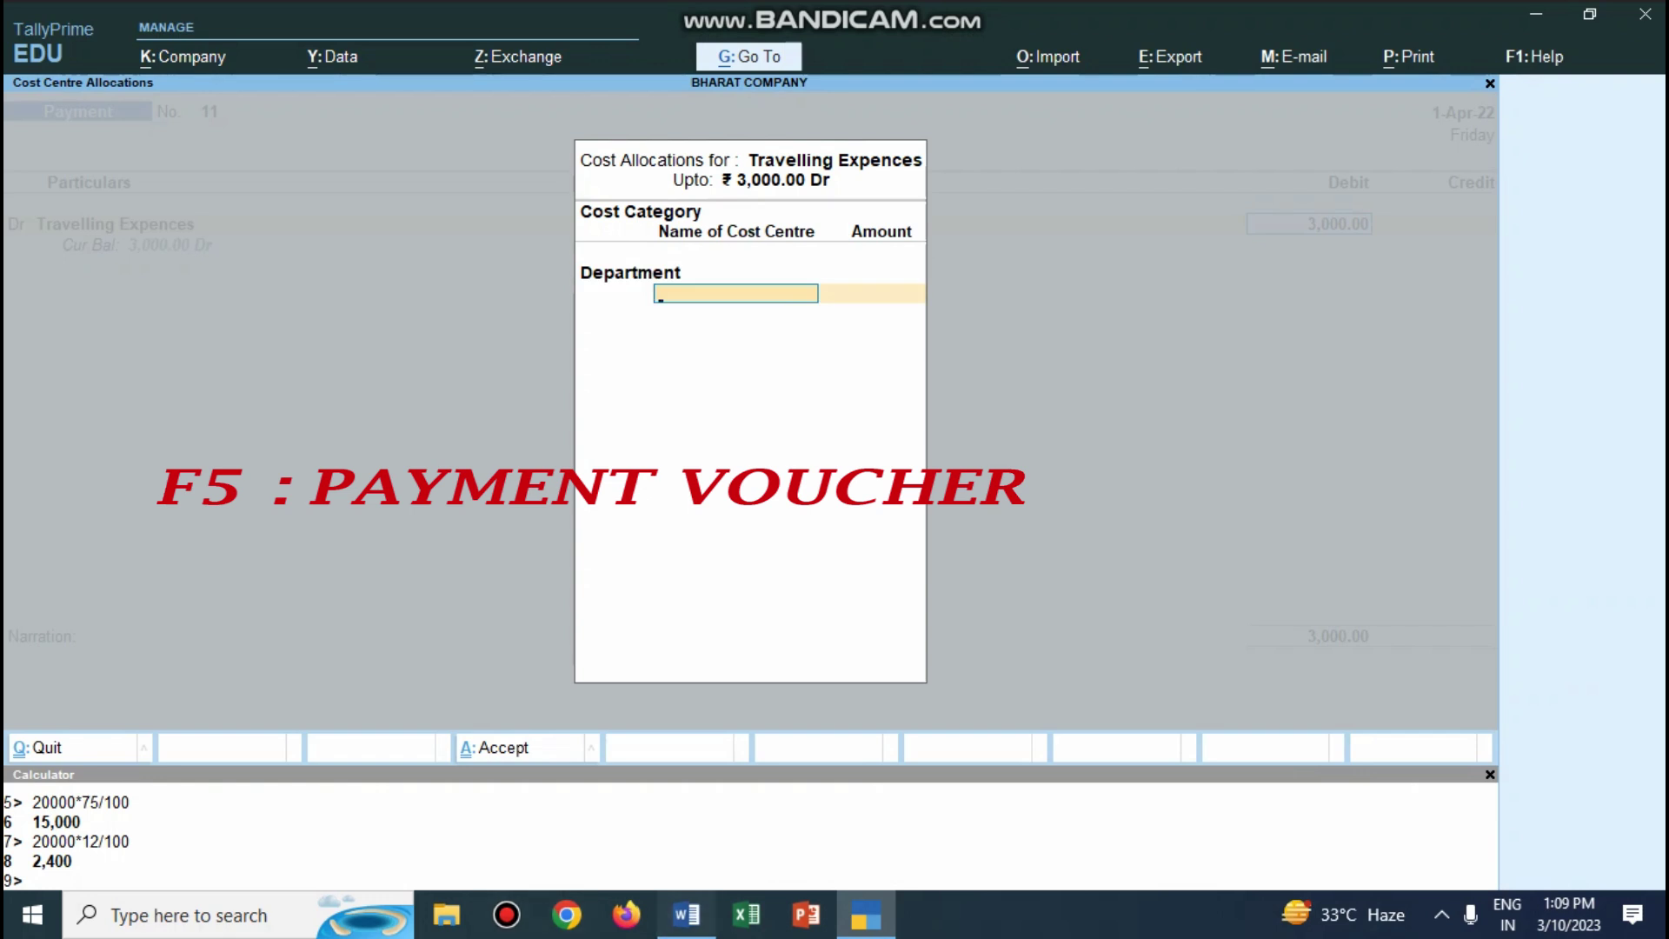
left_click(686, 914)
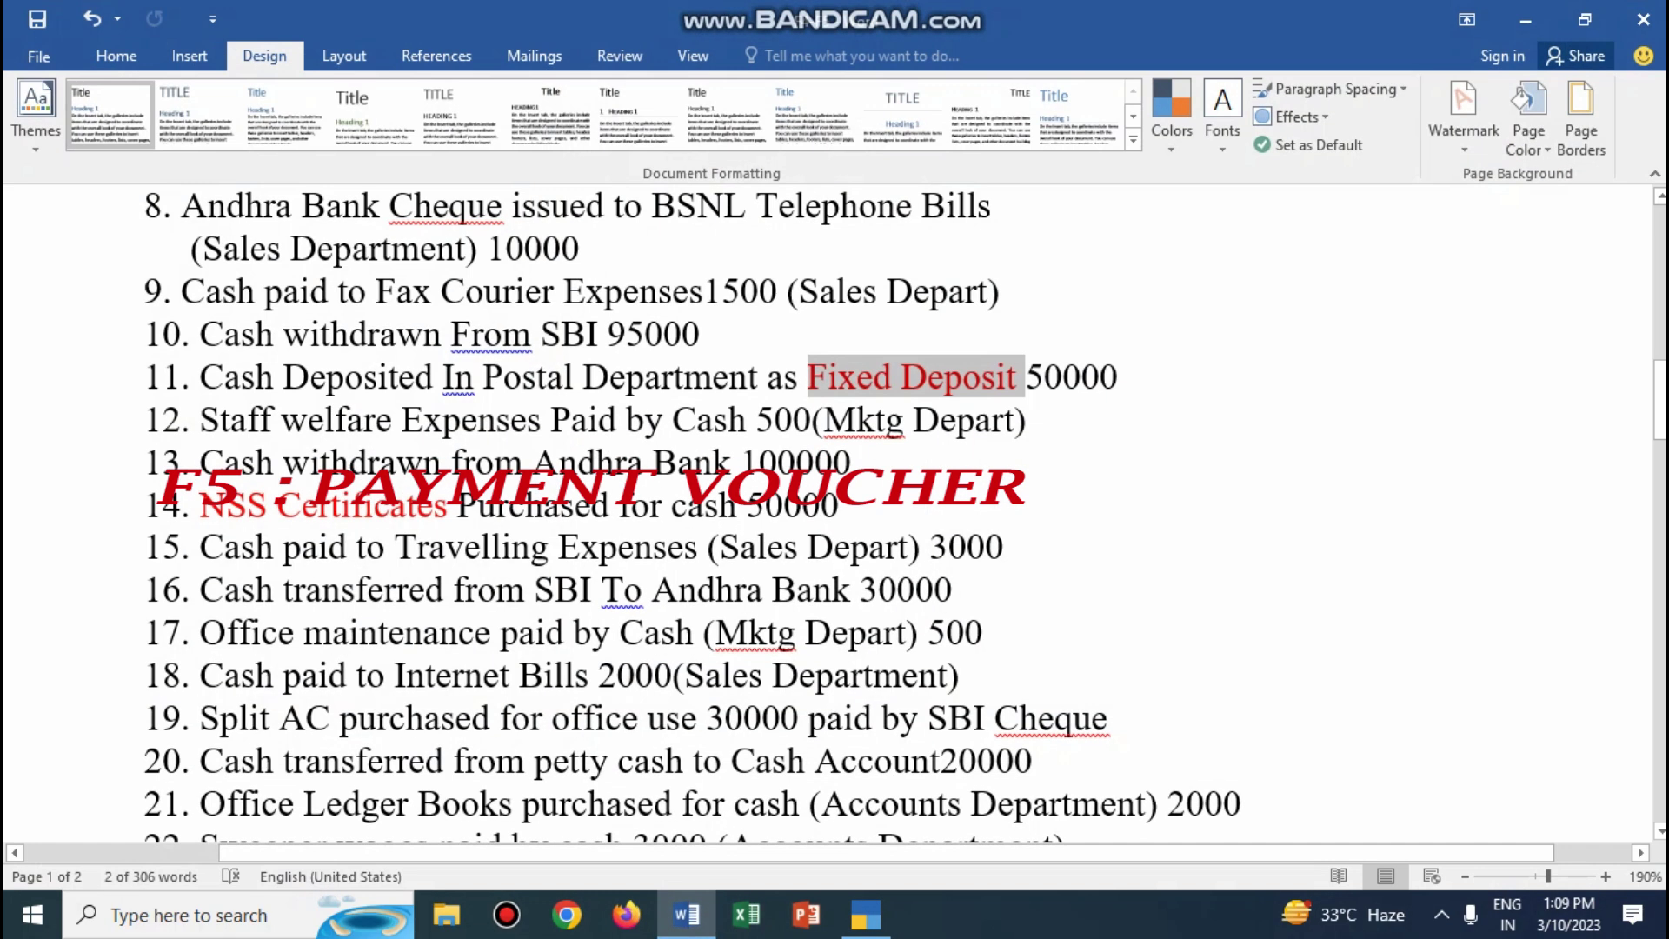
key("alt+Tab")
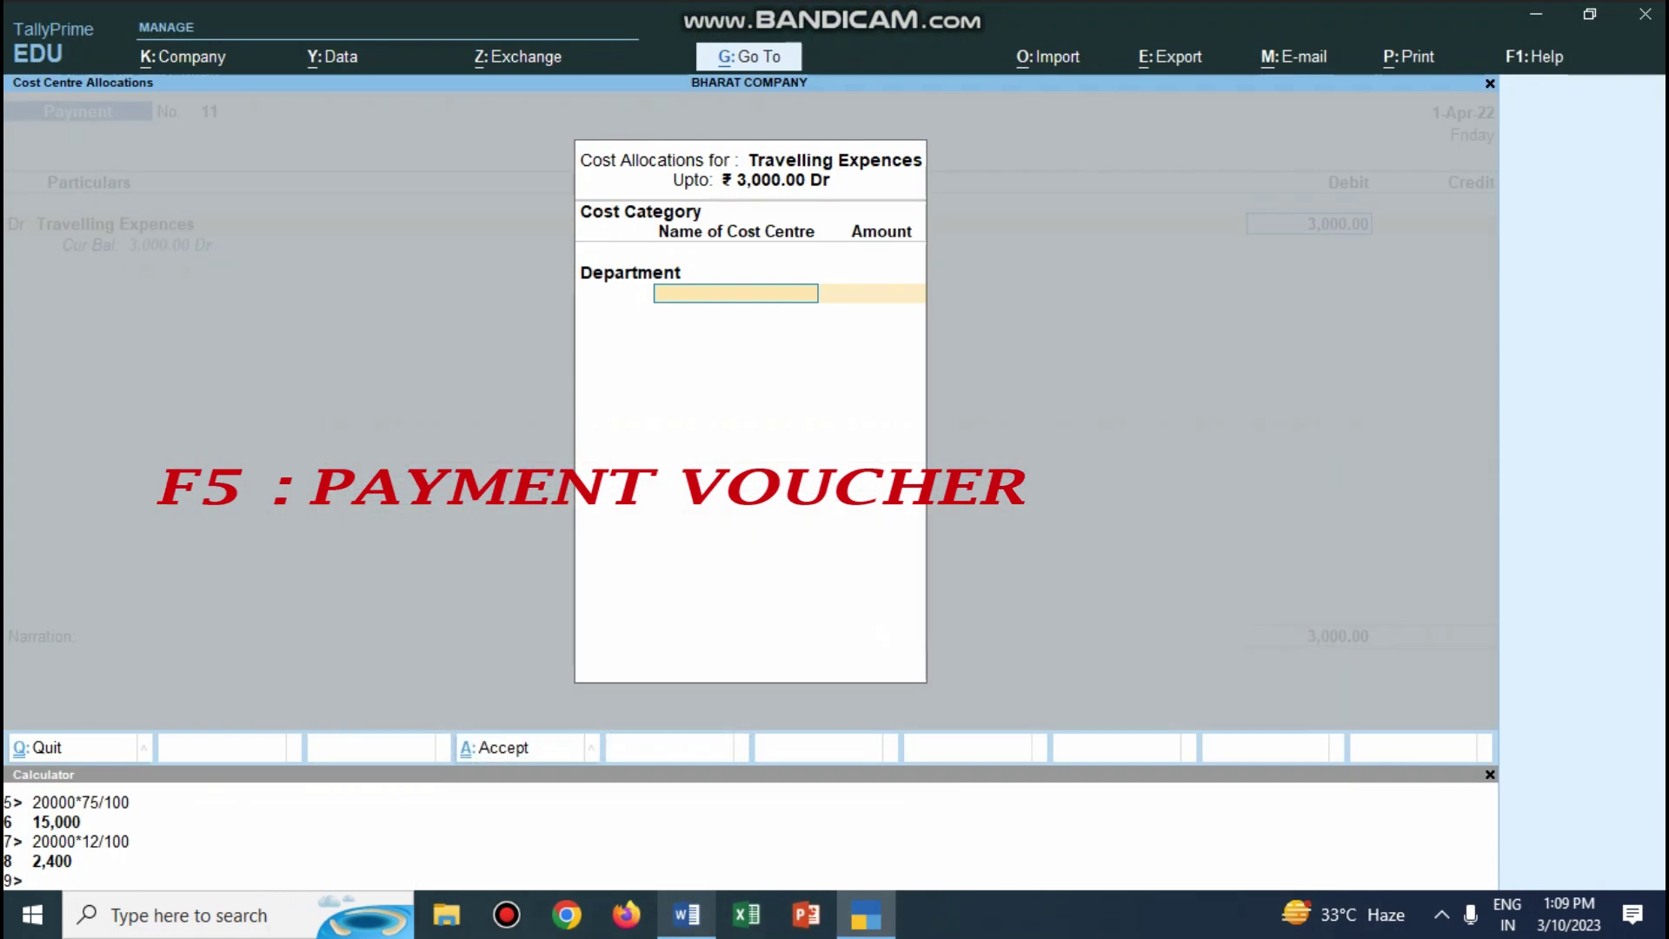
type("s")
key("Return")
key("Return")
key("Return")
type("ca")
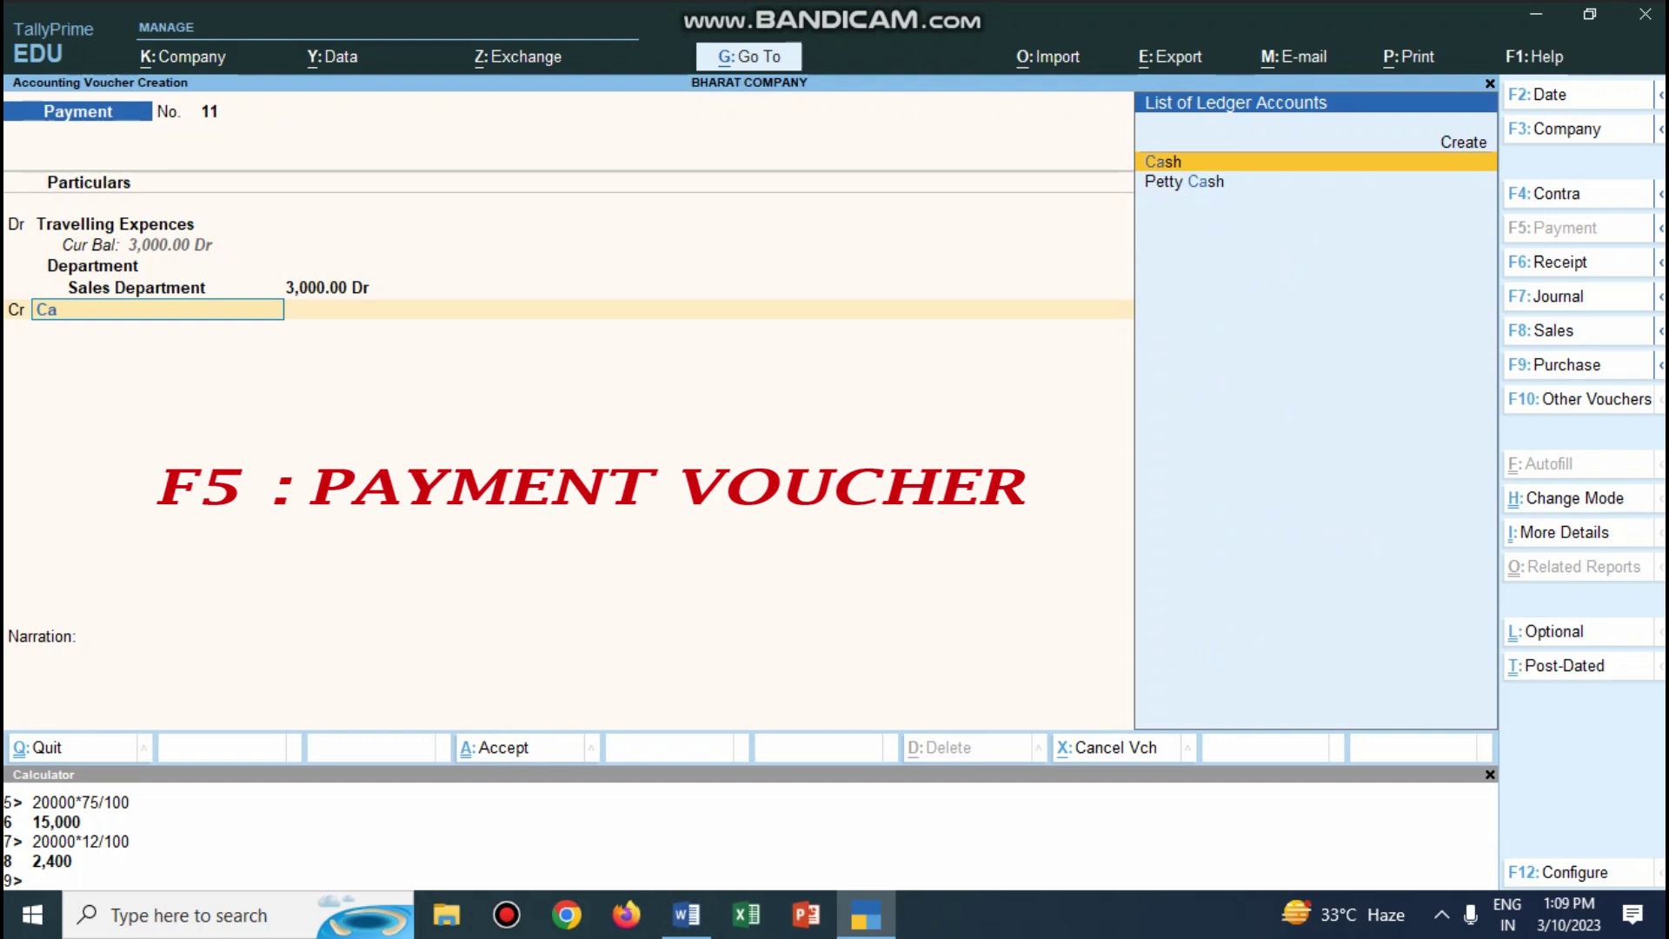
key("Return")
key("Return")
Enter the narration "being expences paid by cash" and save the travelling expenses payment voucher.
type("bei")
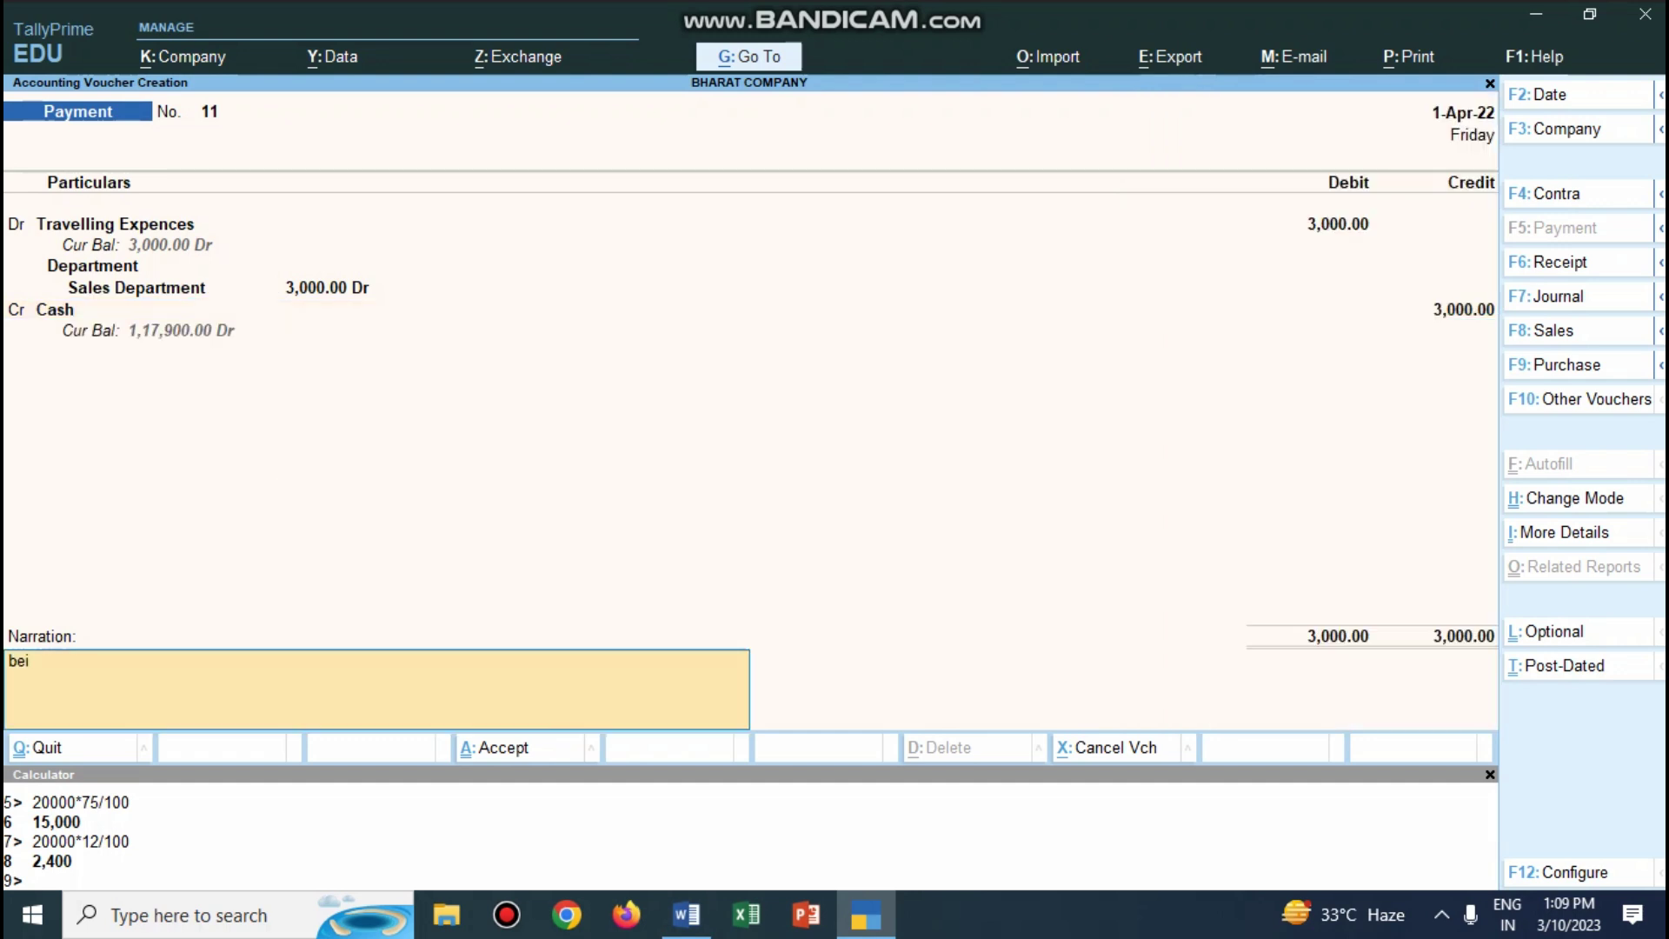
type("ng expences paid by cash")
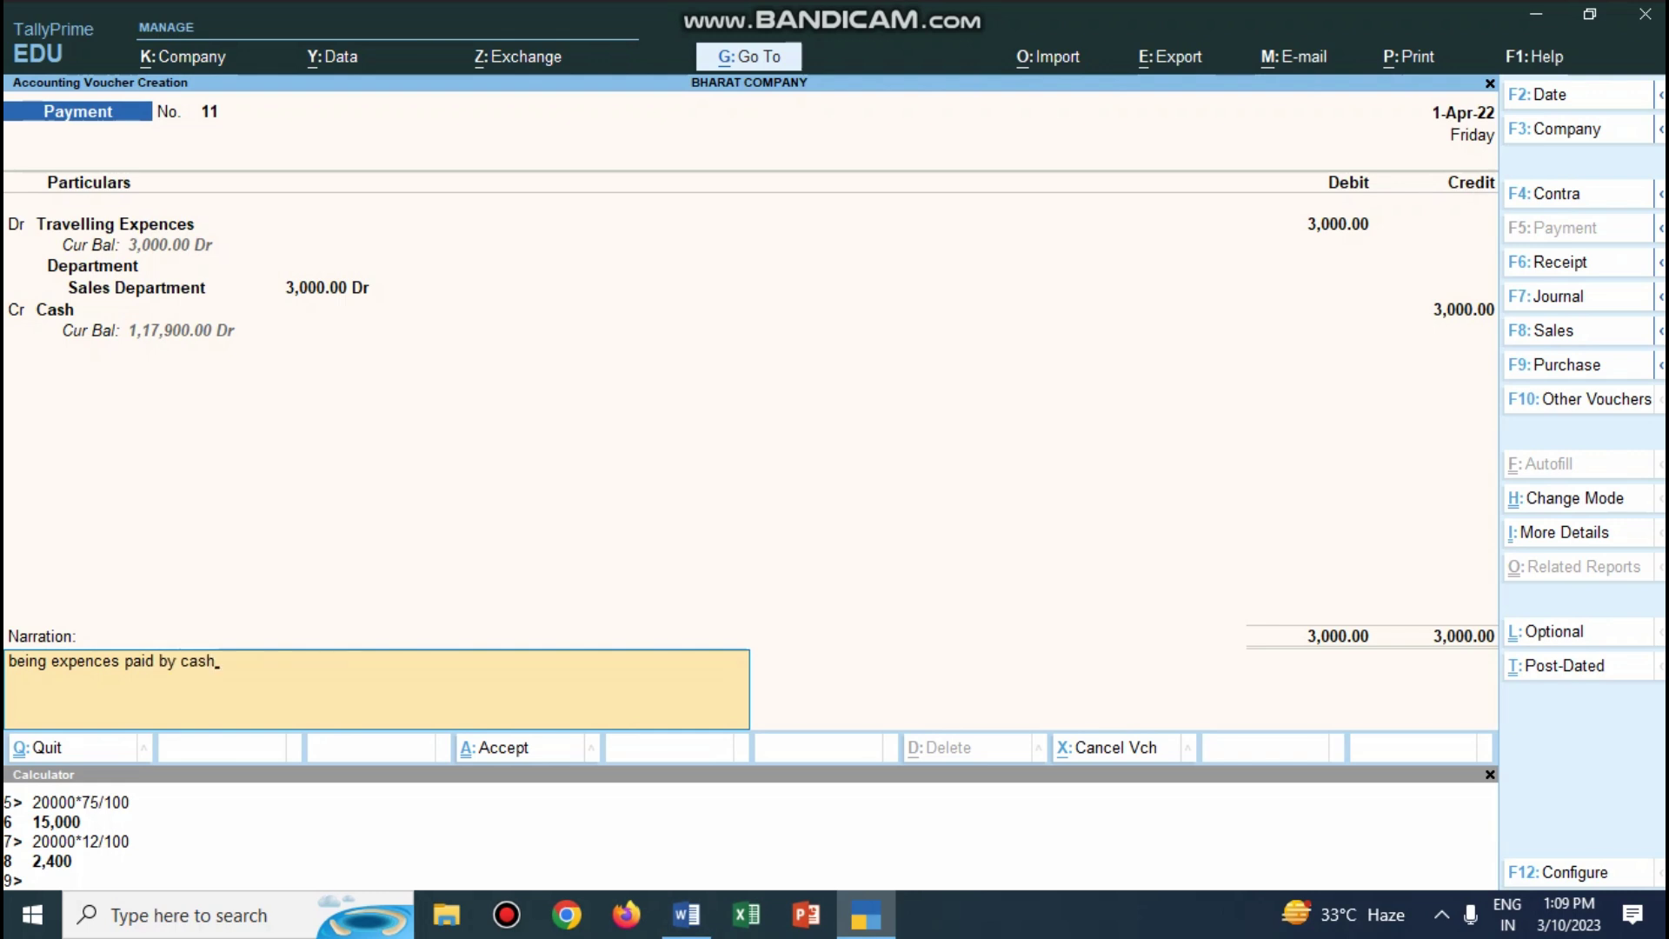
key("Return")
key("Return")
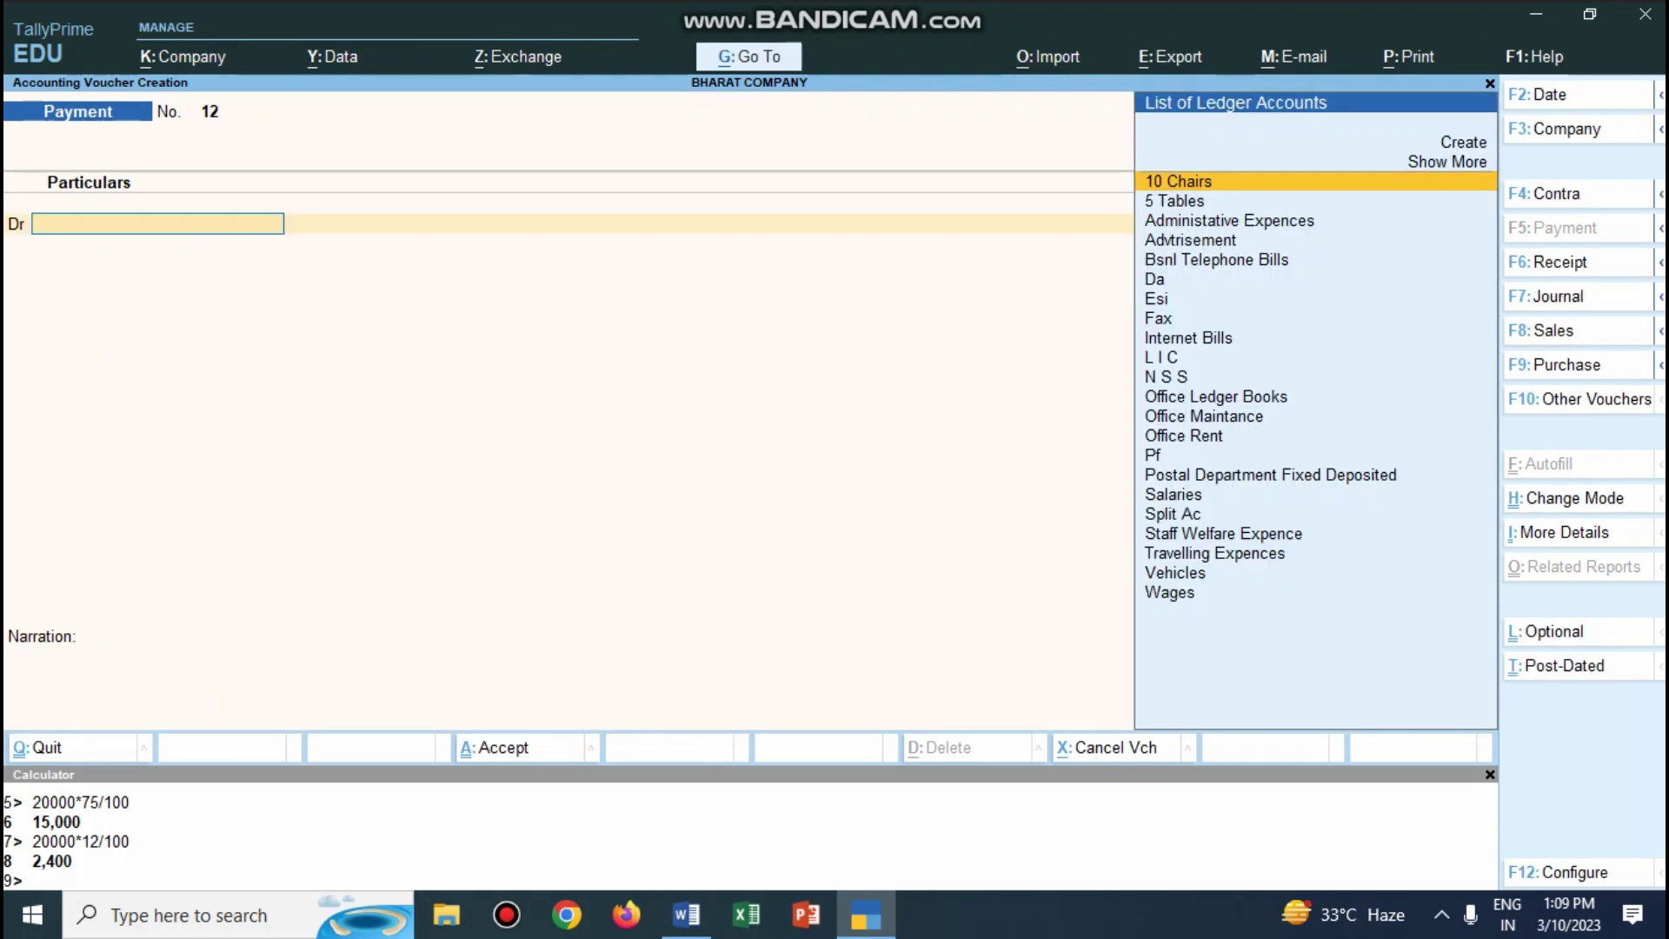
Switch to the Word transaction list and mark "SBI To Andhra Bank" in transaction 16 in red.
left_click(686, 914)
scroll(691, 512, "down", 2)
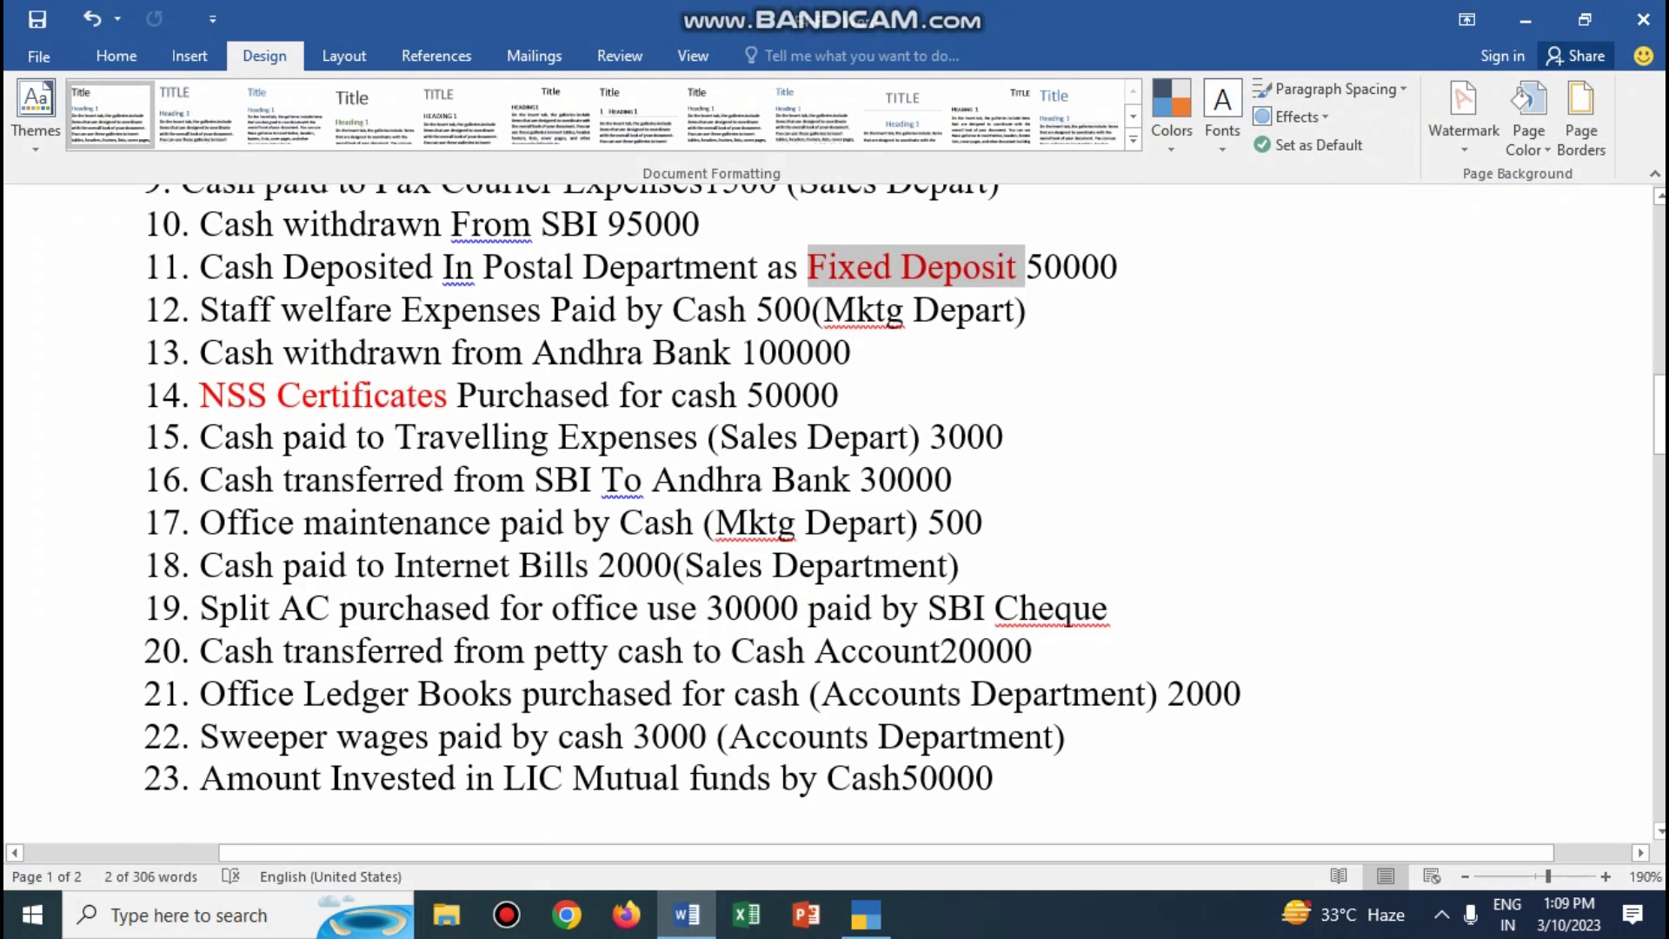
left_click_drag(533, 479, 826, 479)
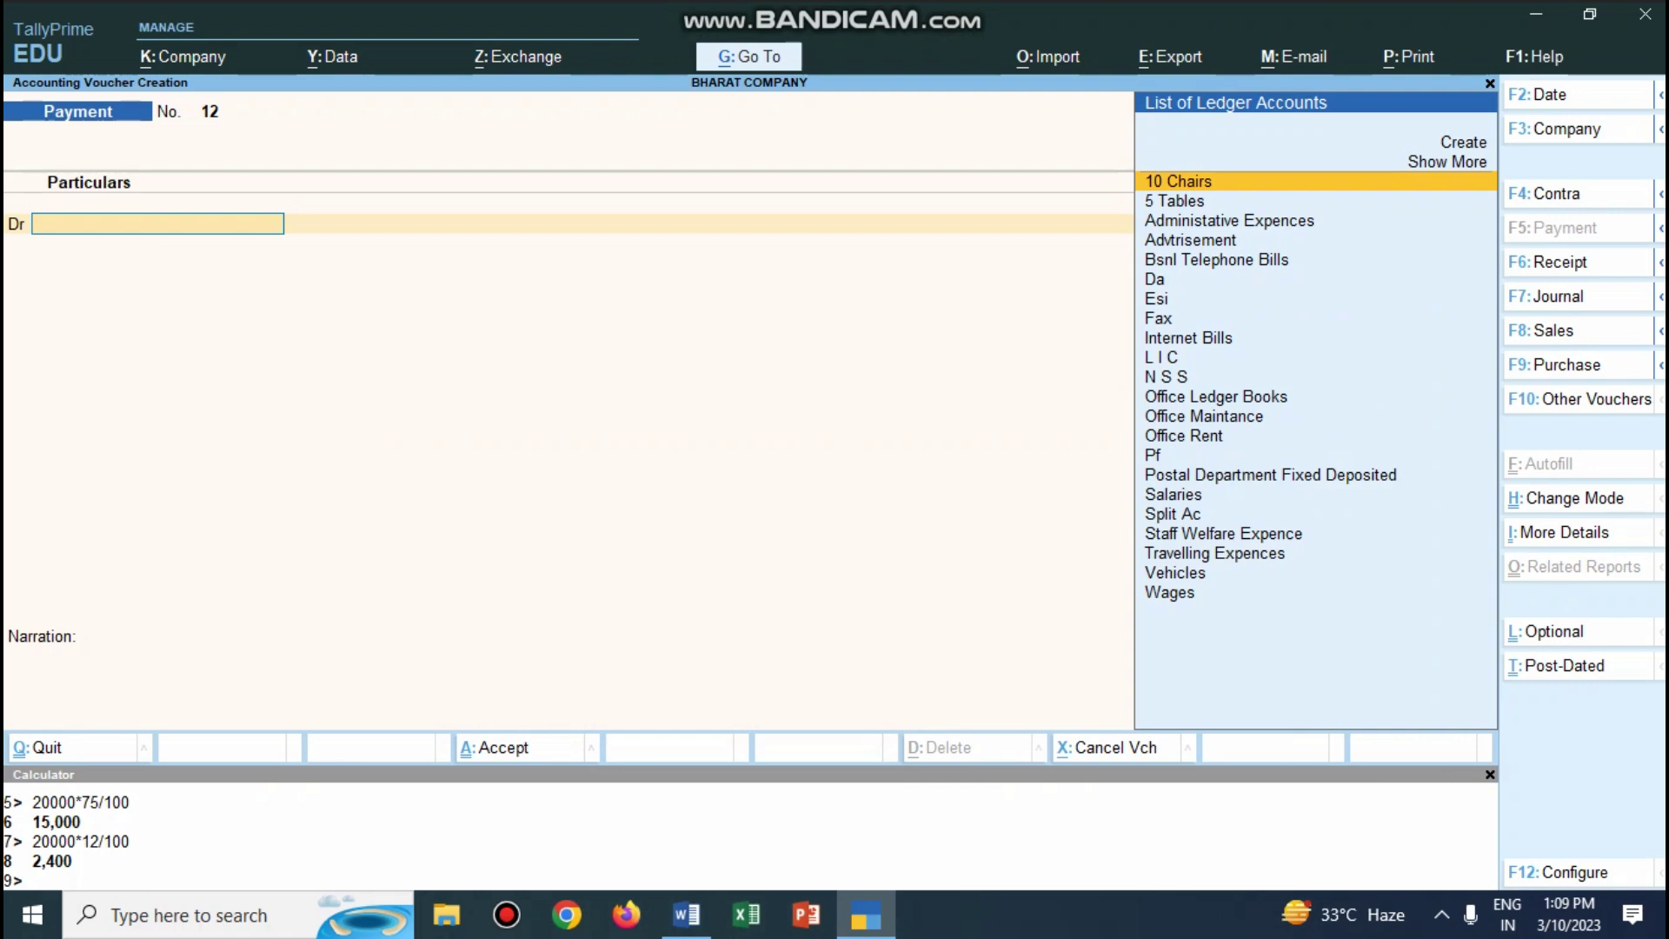
In TallyPrime, start a contra voucher that credits Sbi Bank and debits Andhra Bank with 30,000.
key("F4")
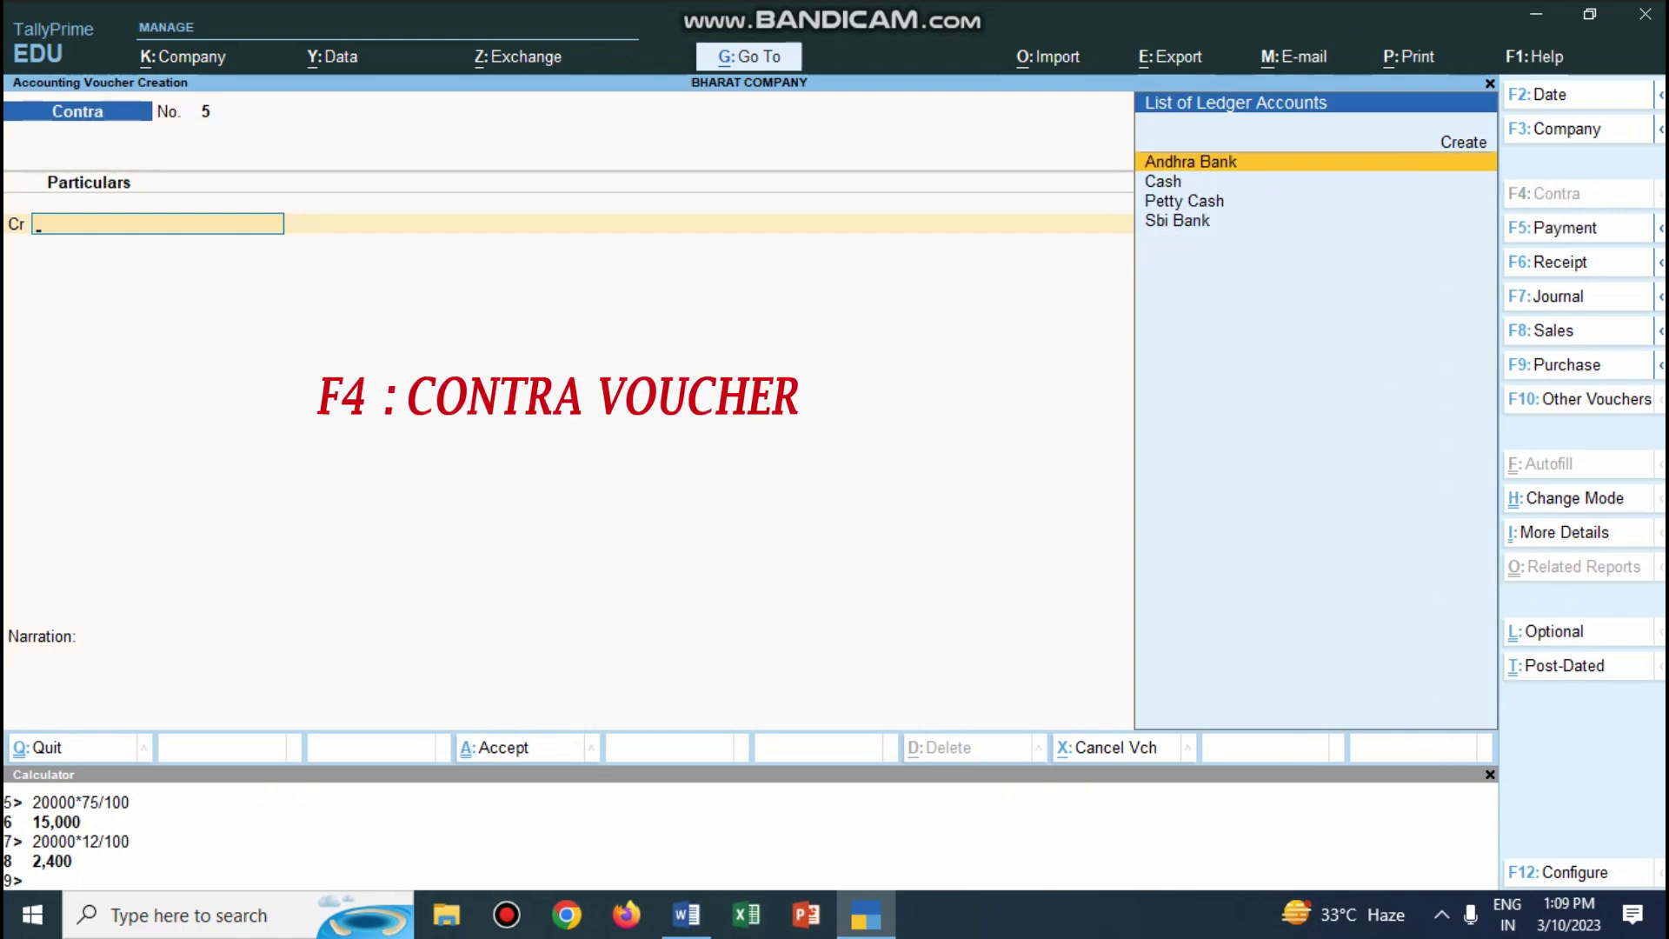
key("Down")
key("Down")
key("Down")
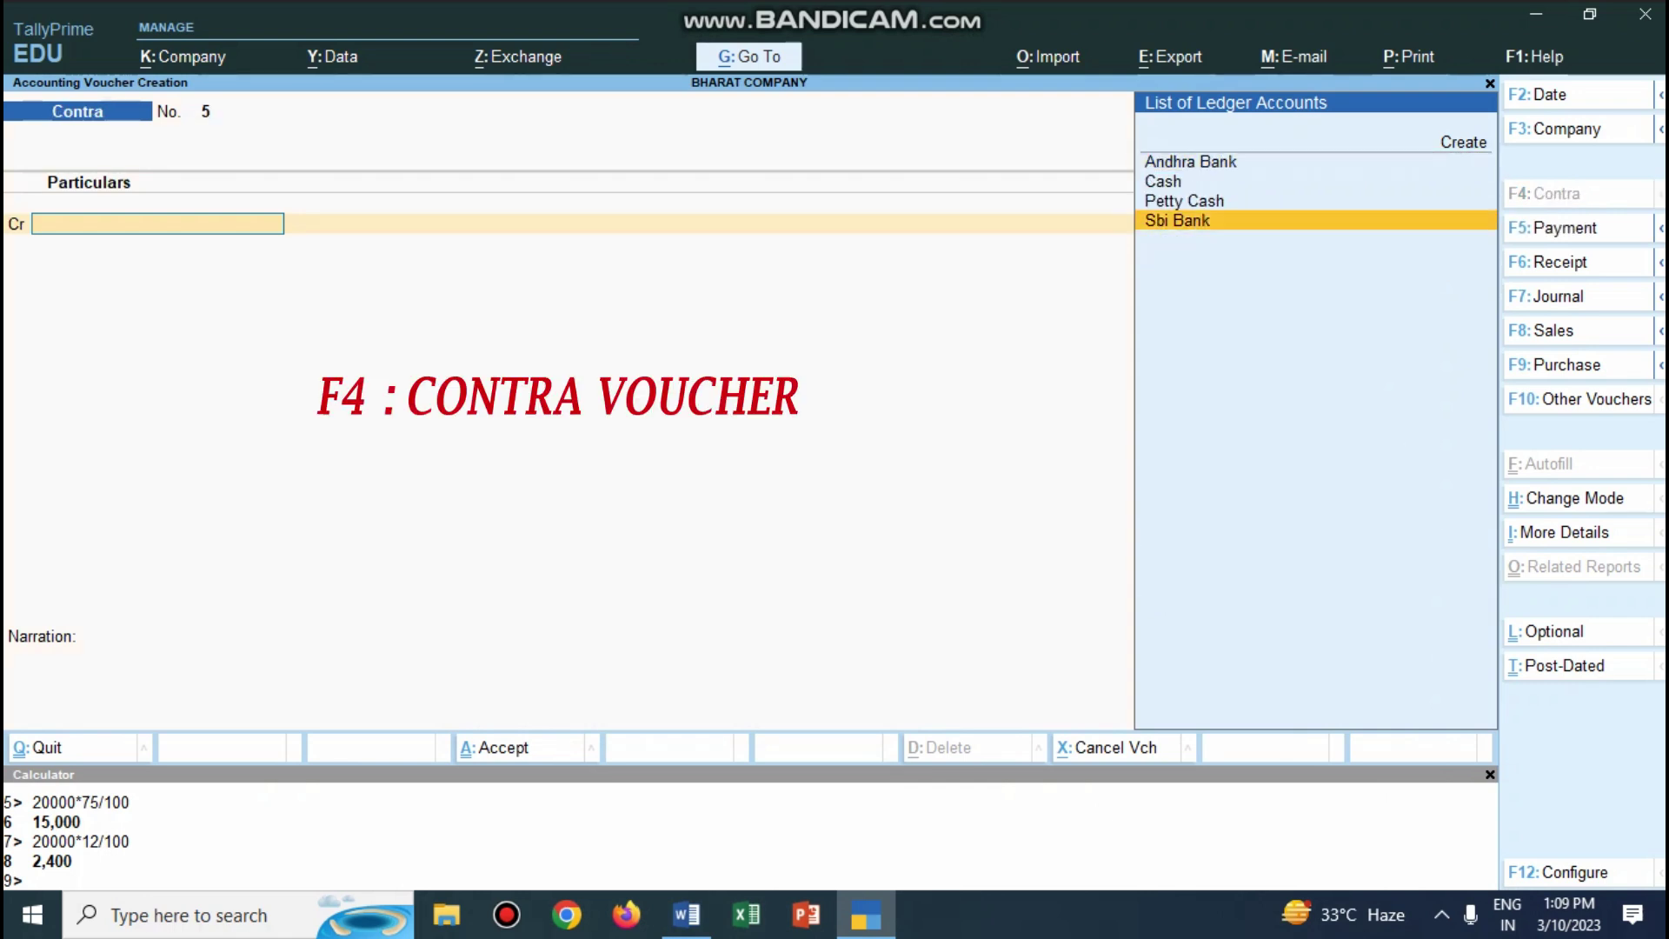
key("Return")
type("30000")
key("Return")
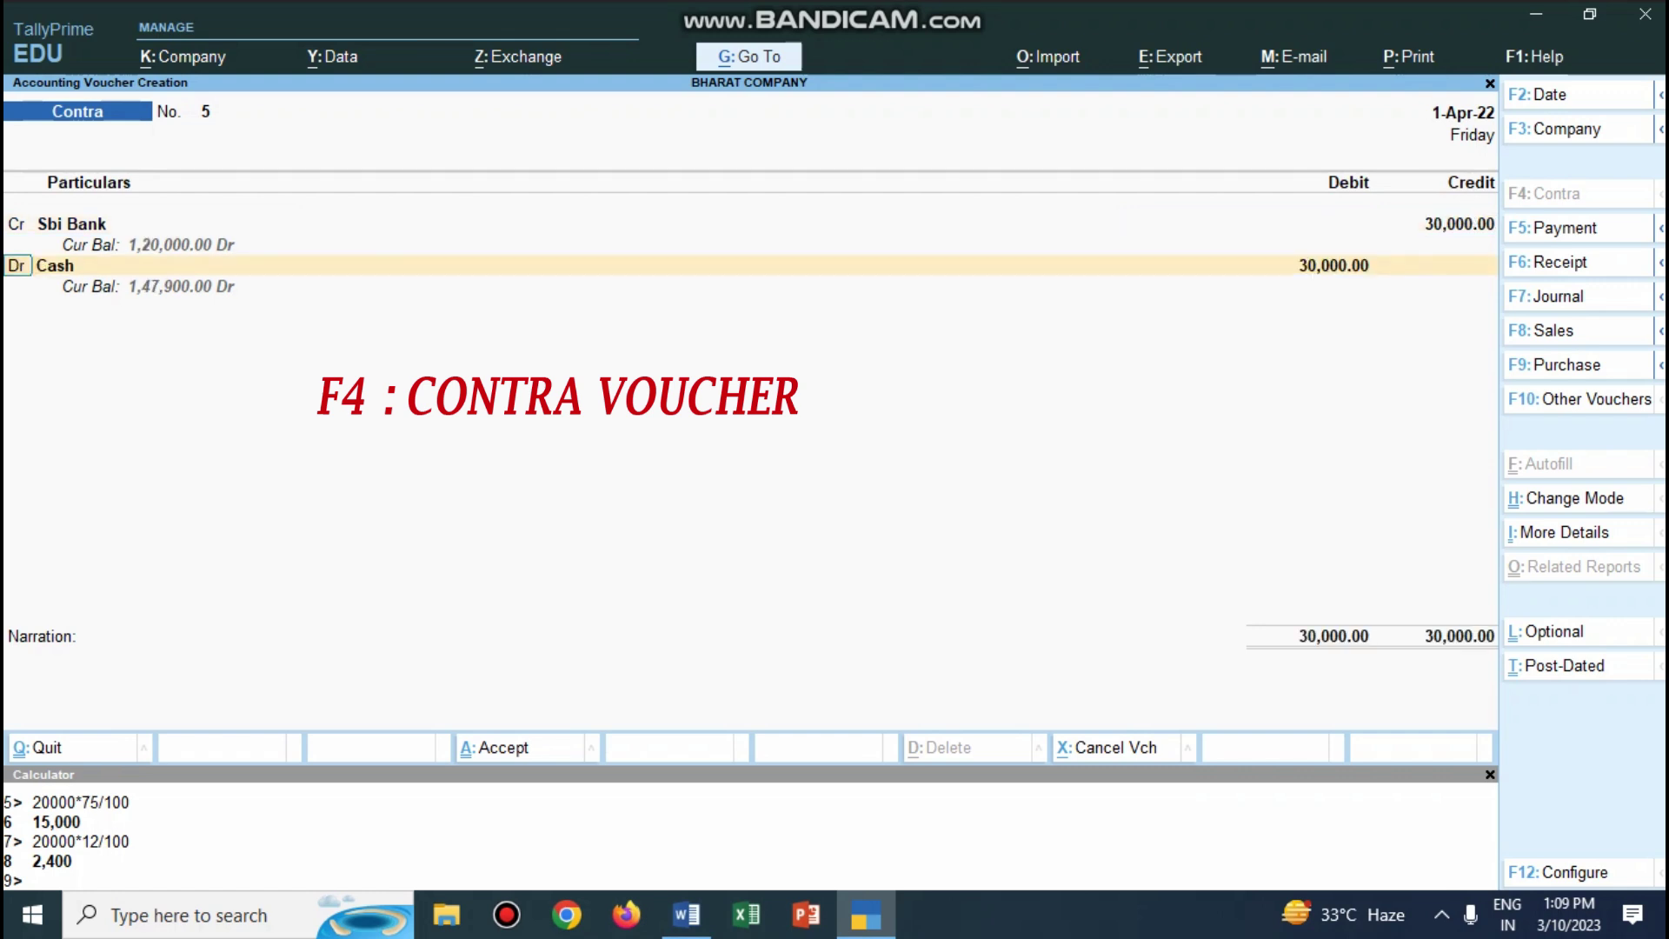
key("Up")
key("Return")
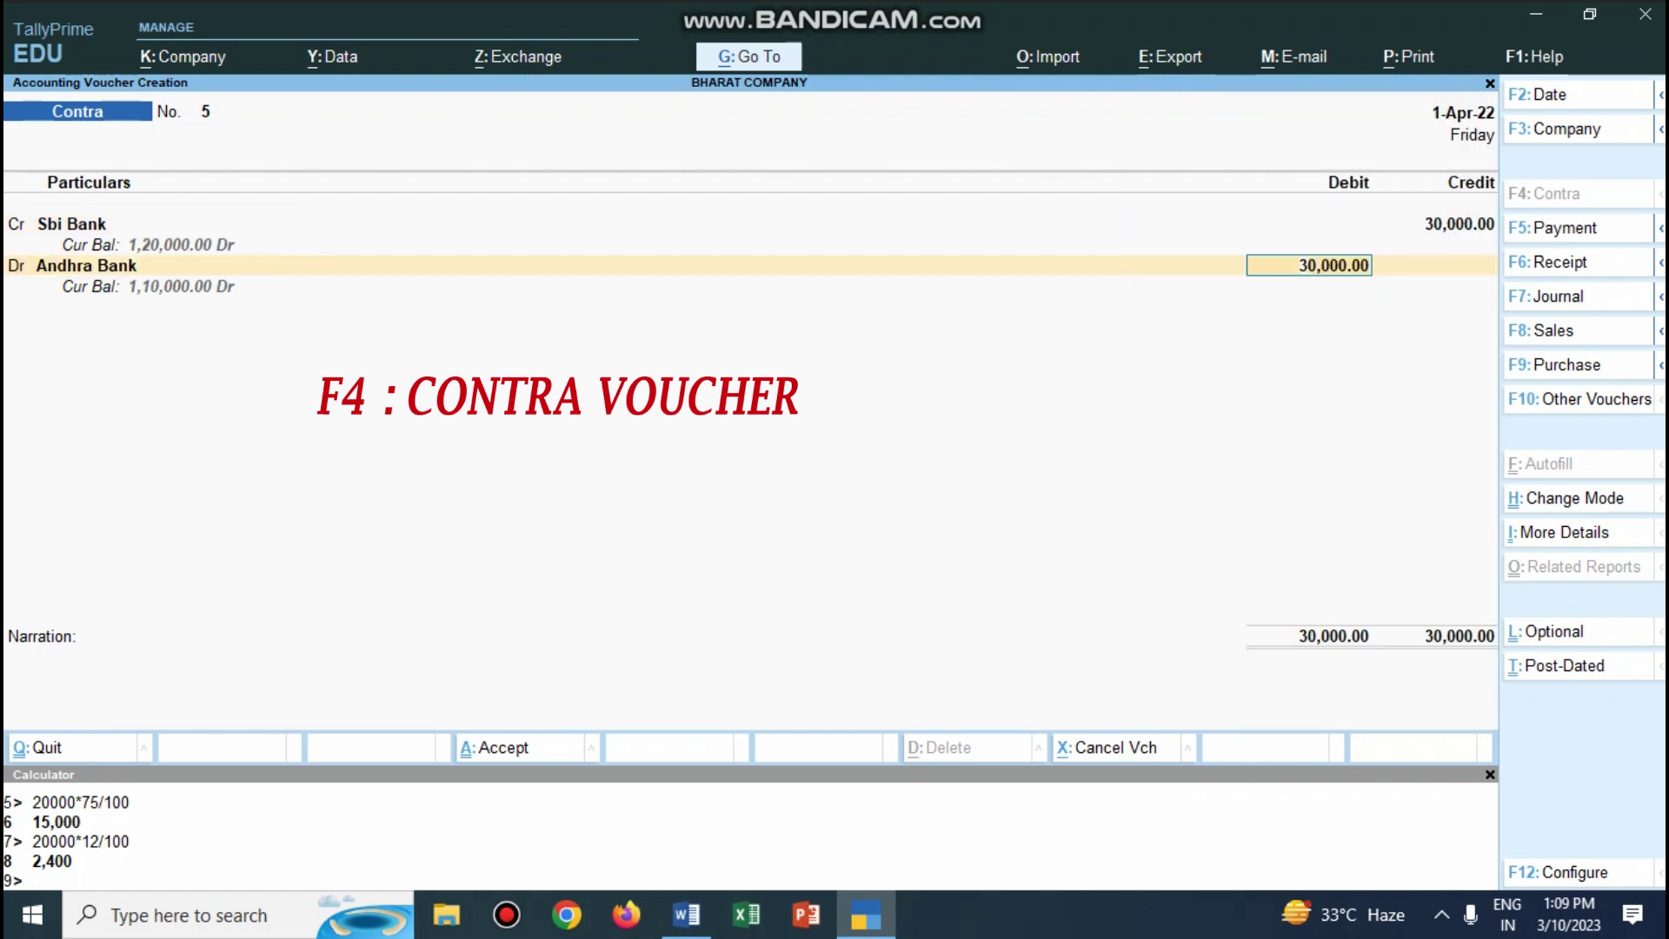
key("Return")
Enter the narration "being cash transferred" and save the contra voucher for the bank transfer.
type("being cah")
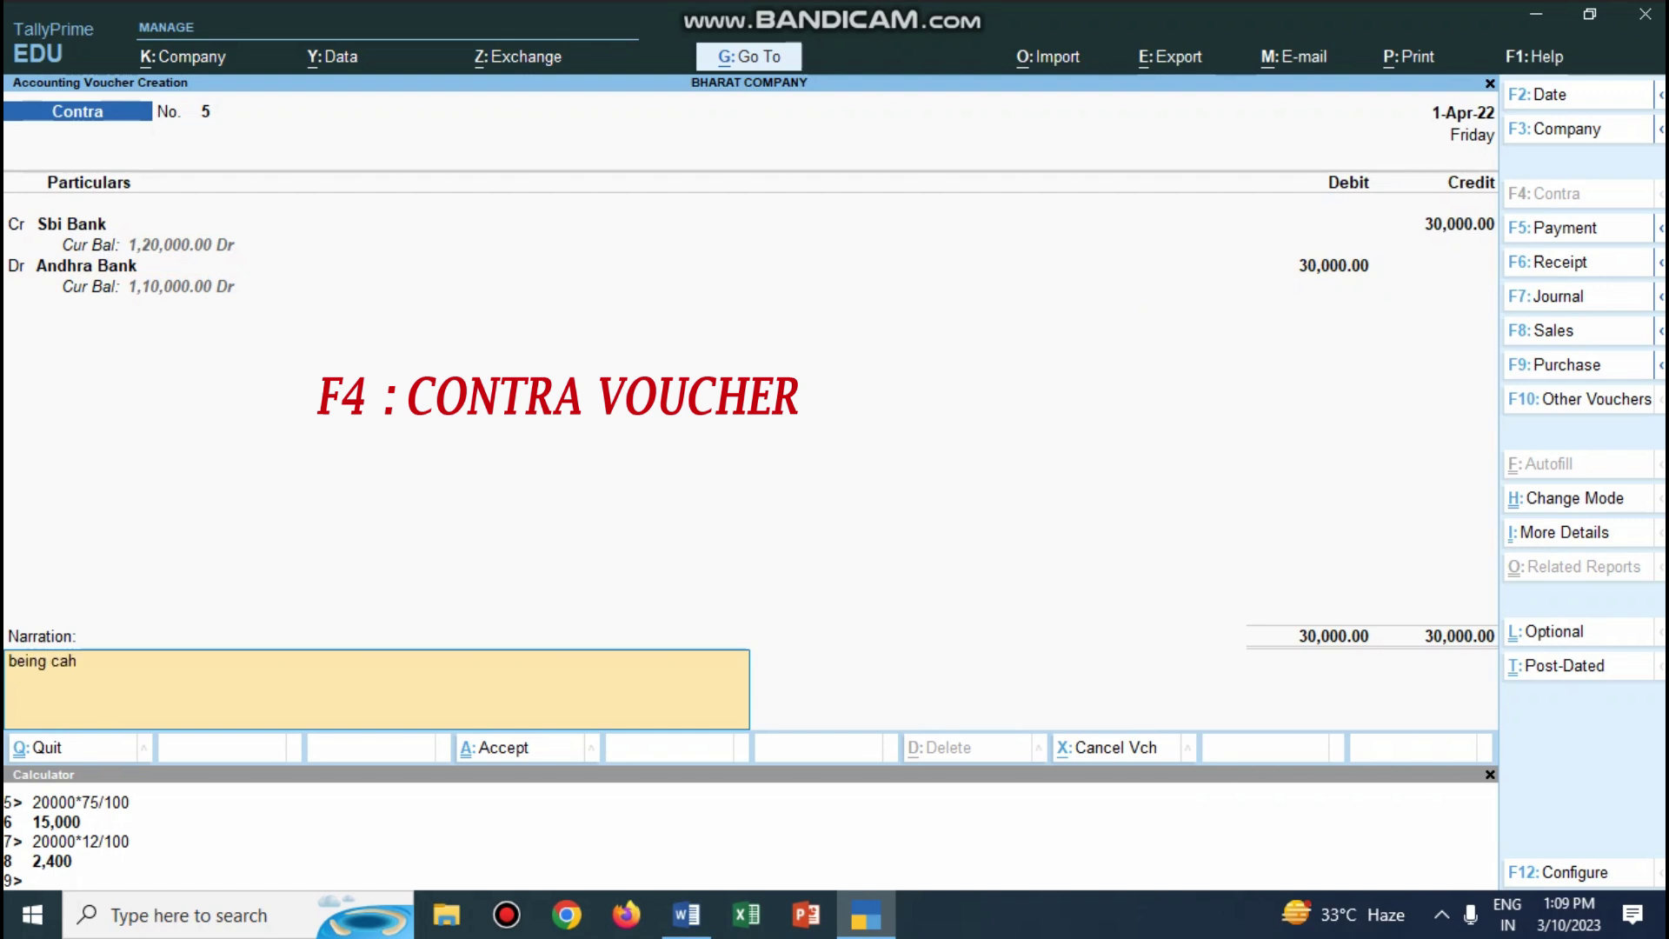
key("BackSpace")
type("sh transferred")
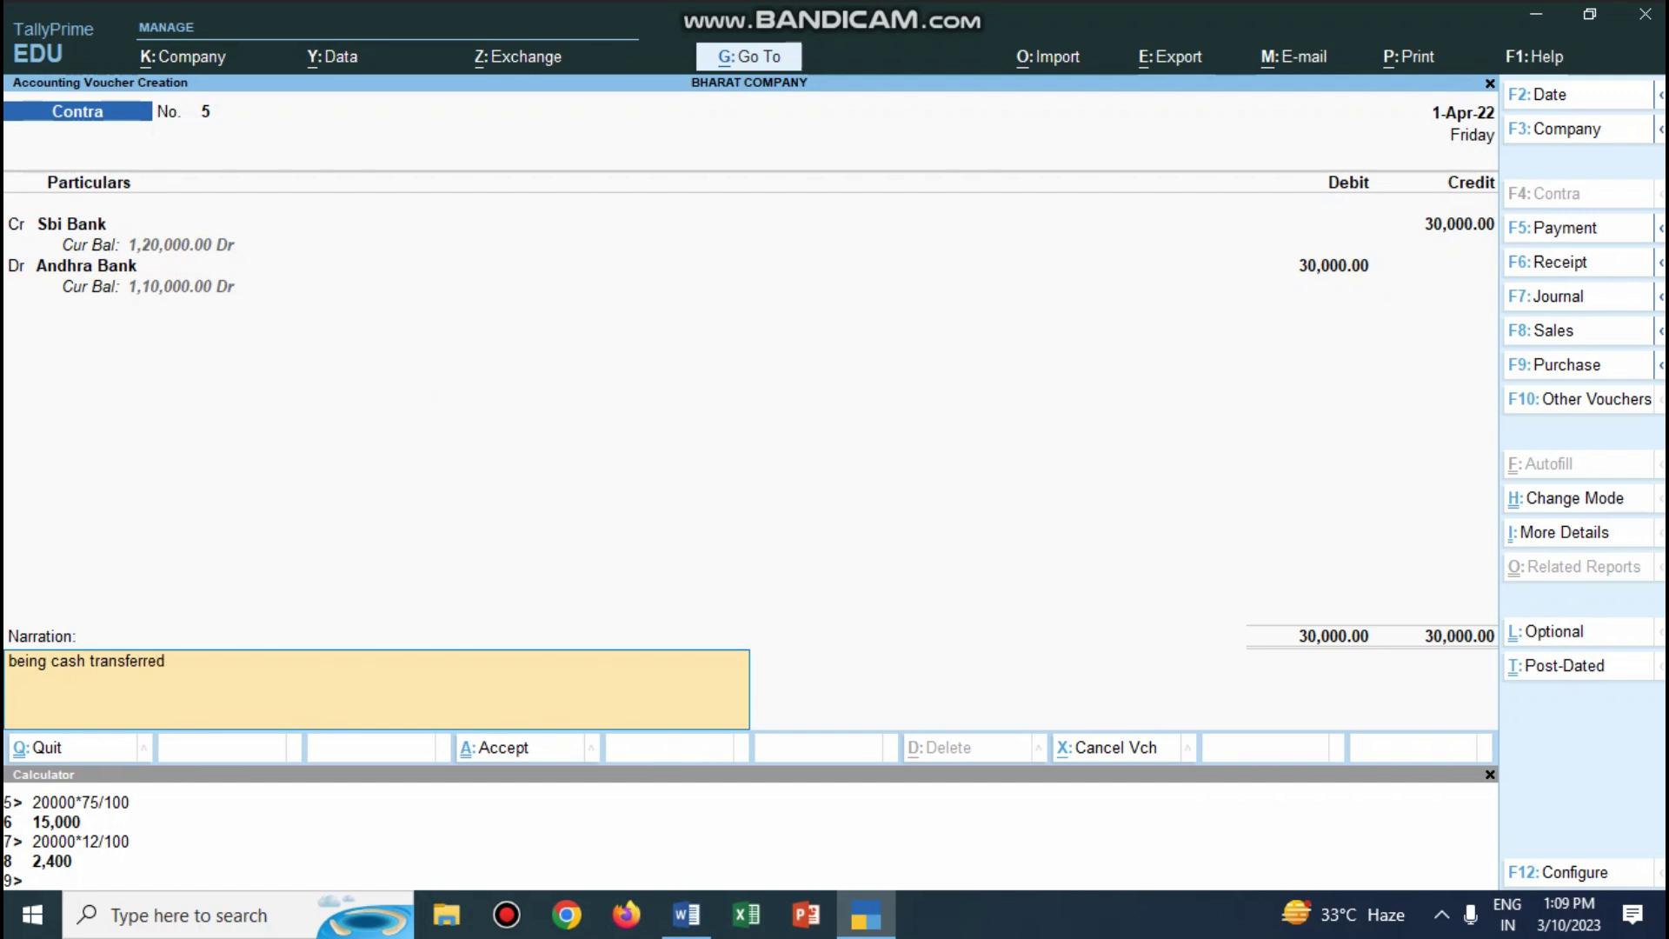
key("Return")
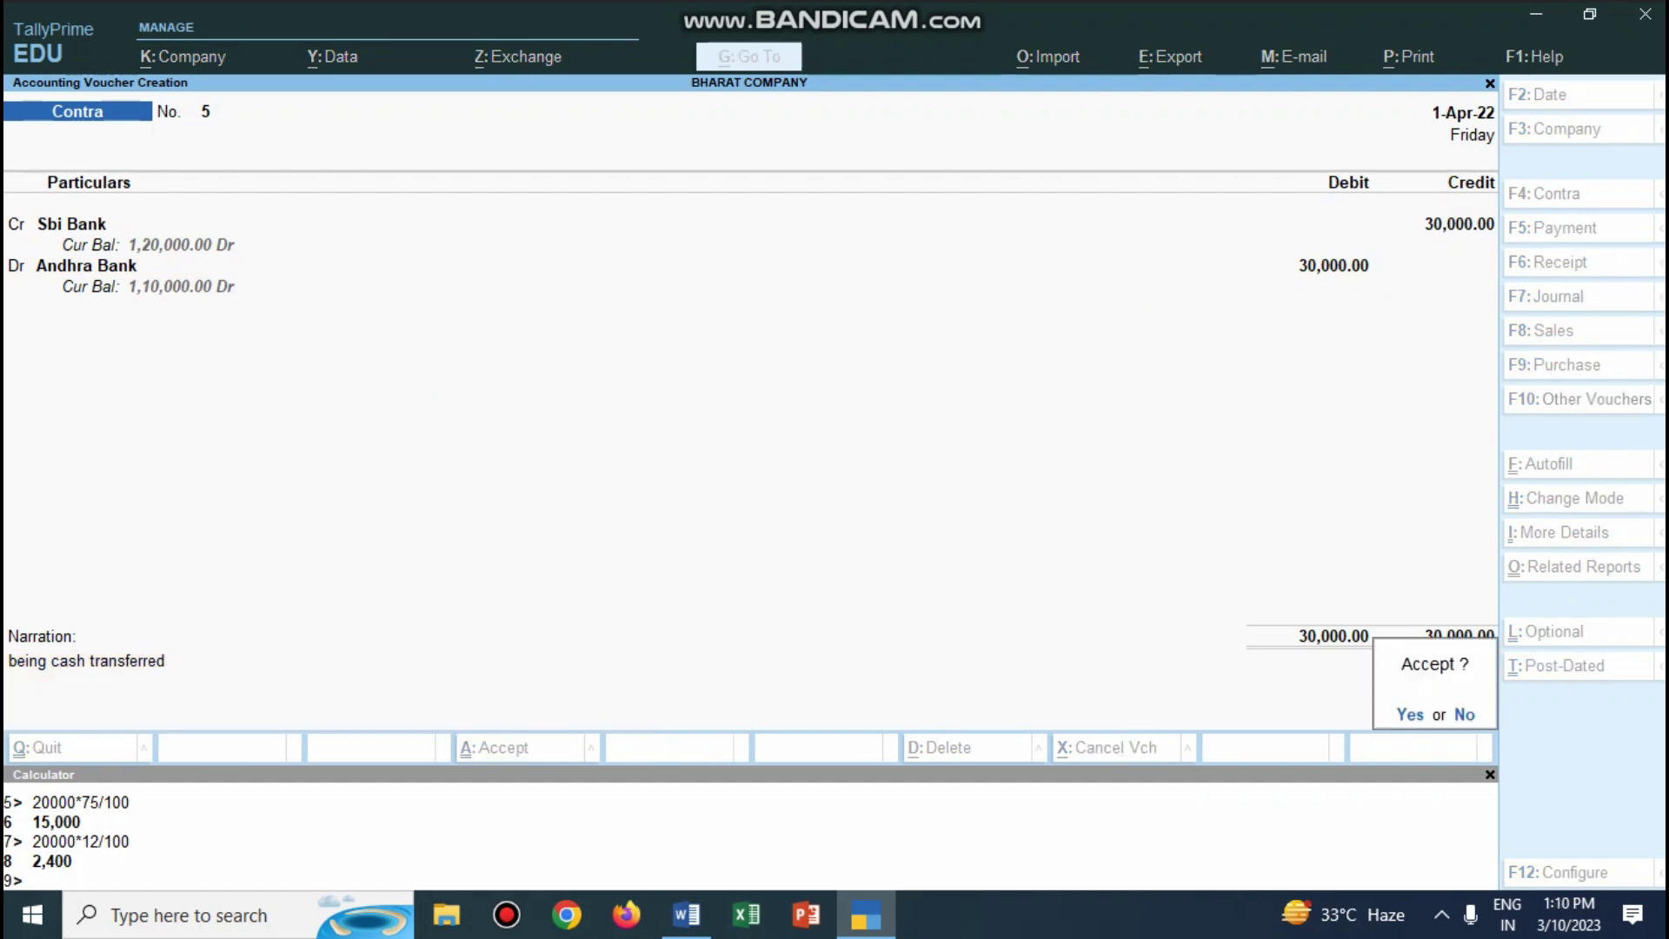
key("Return")
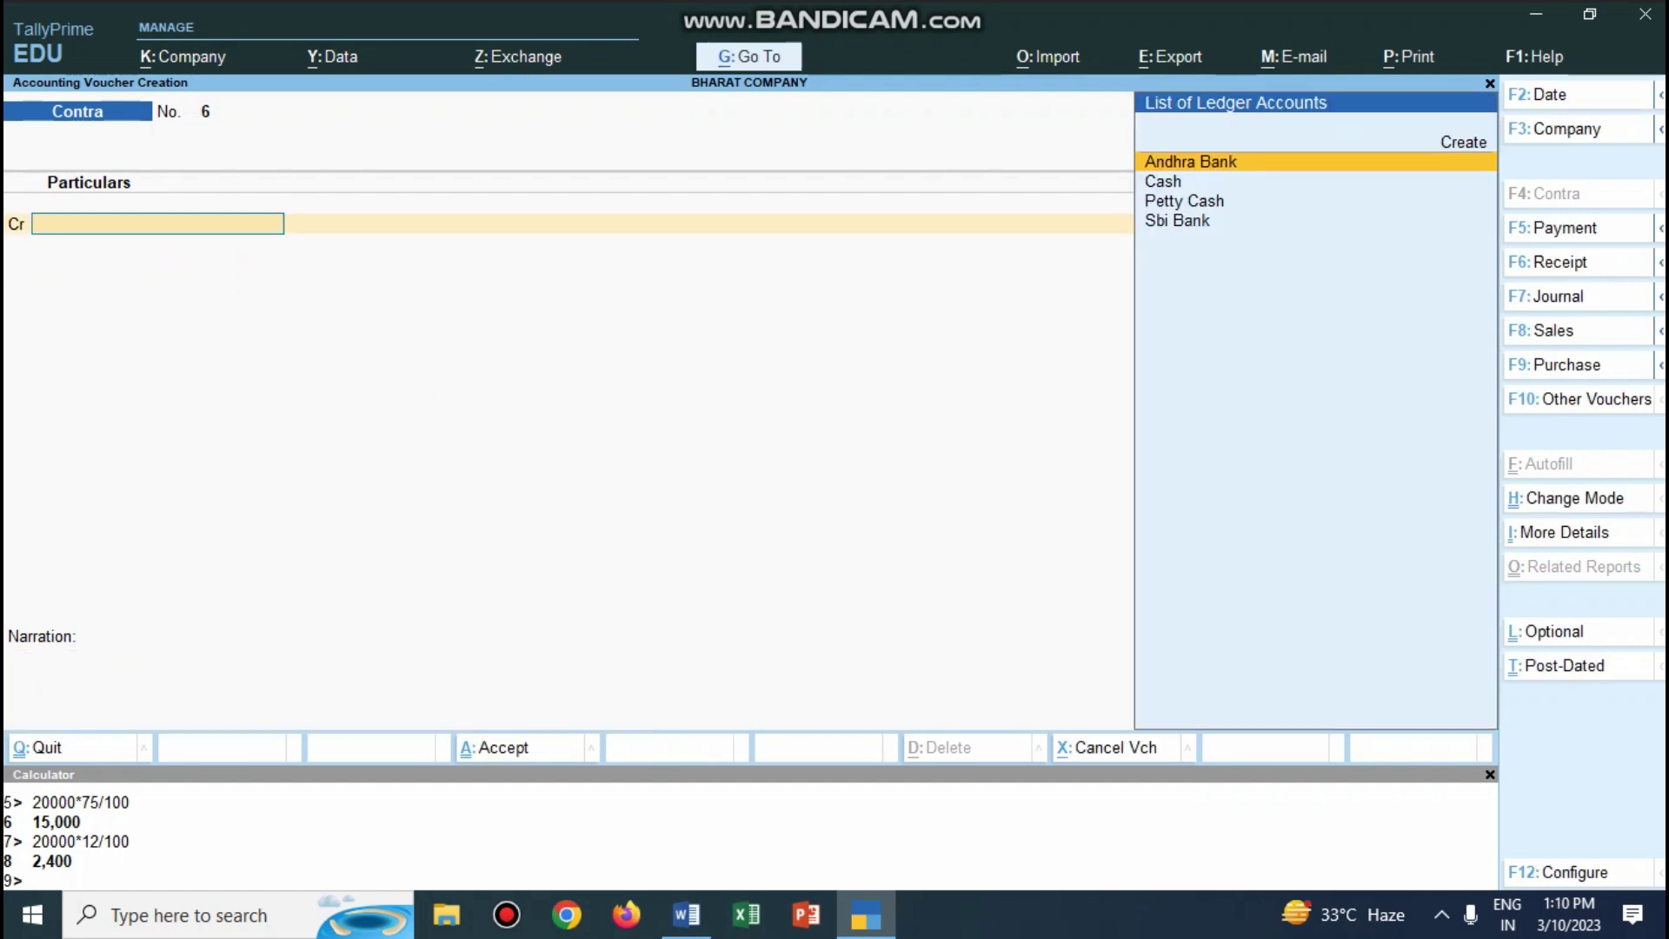
Switch to the Word list and mark "Office maintenance paid" in transaction 17 in red.
left_click(686, 914)
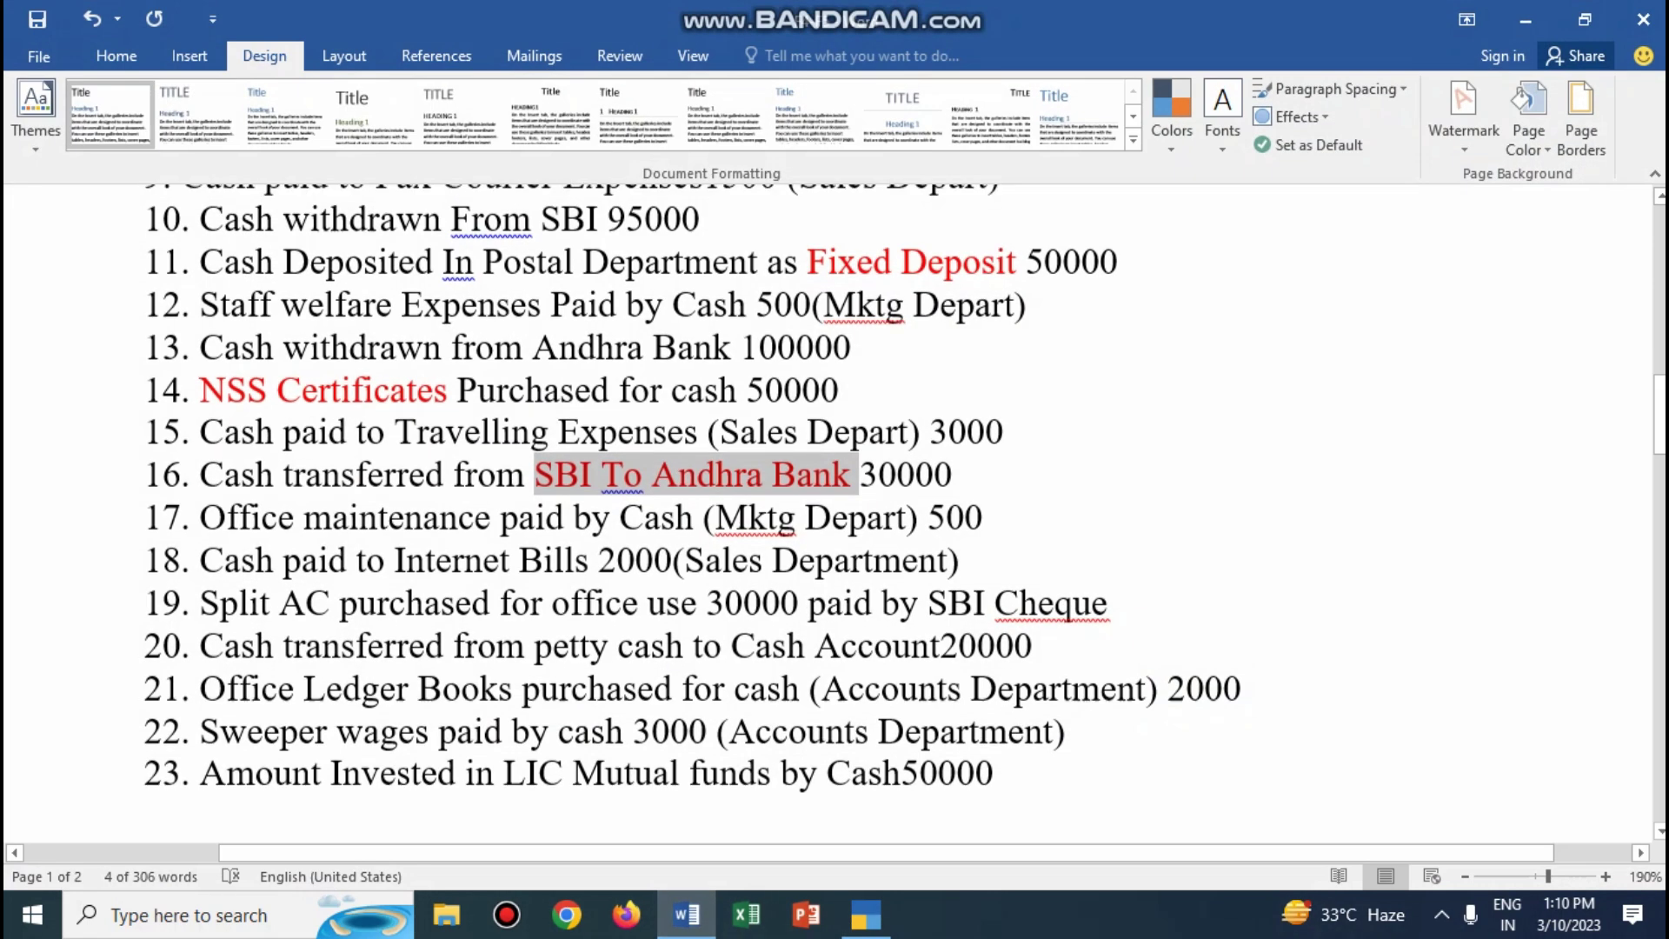
scroll(904, 486, "down", 1)
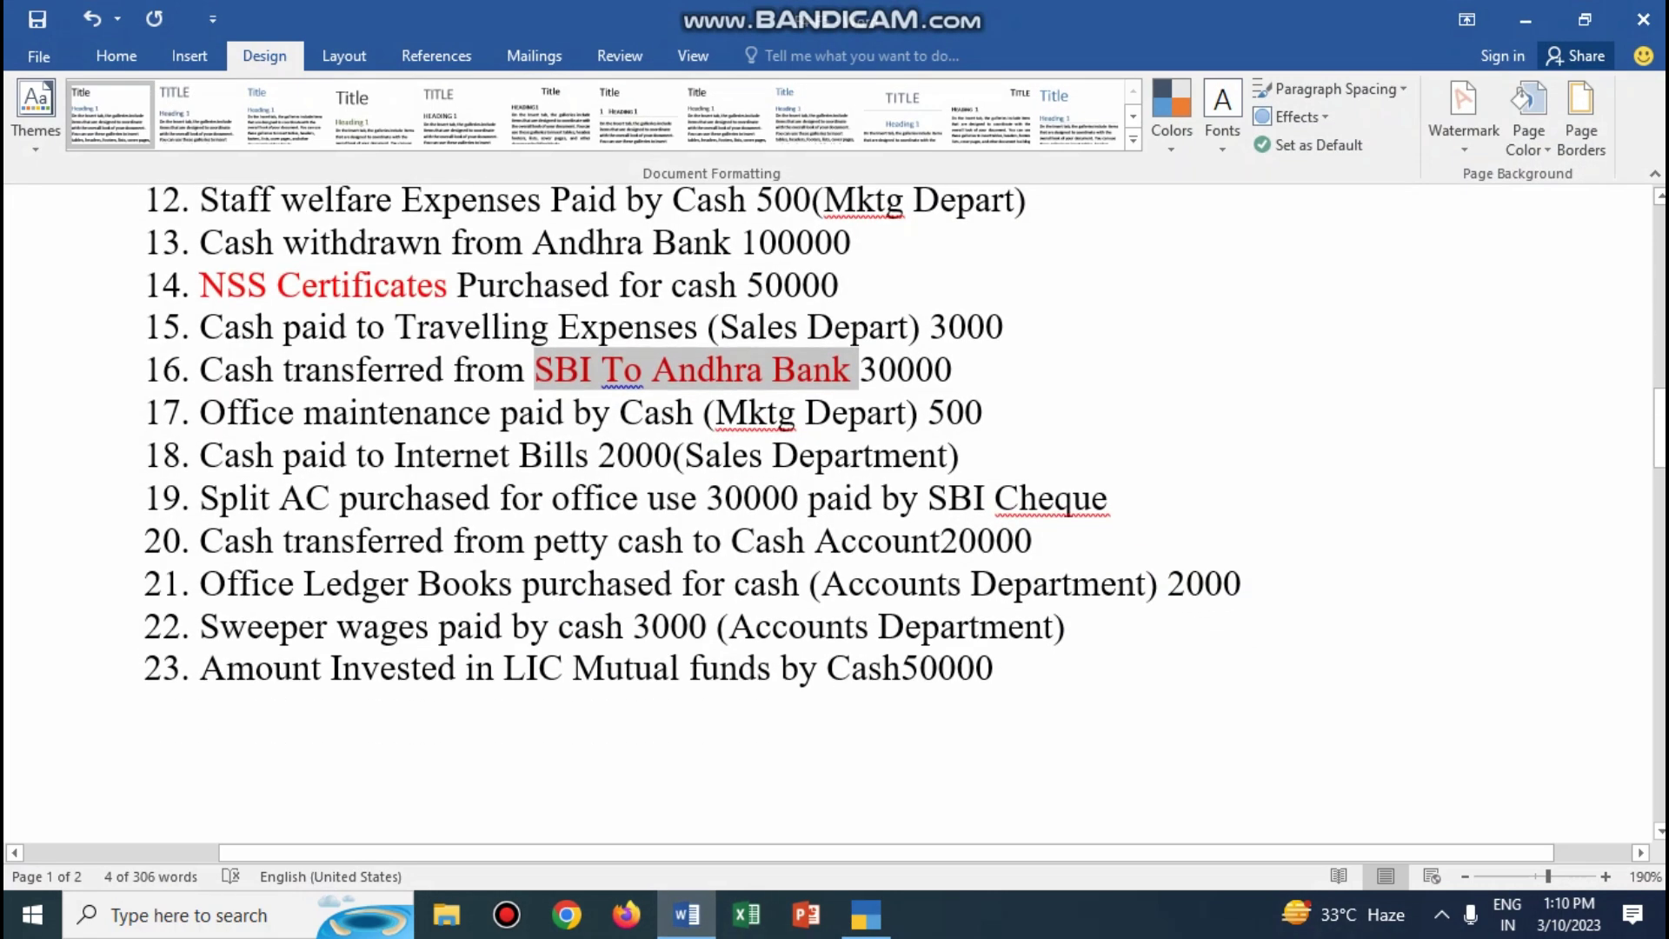
left_click_drag(201, 412, 572, 414)
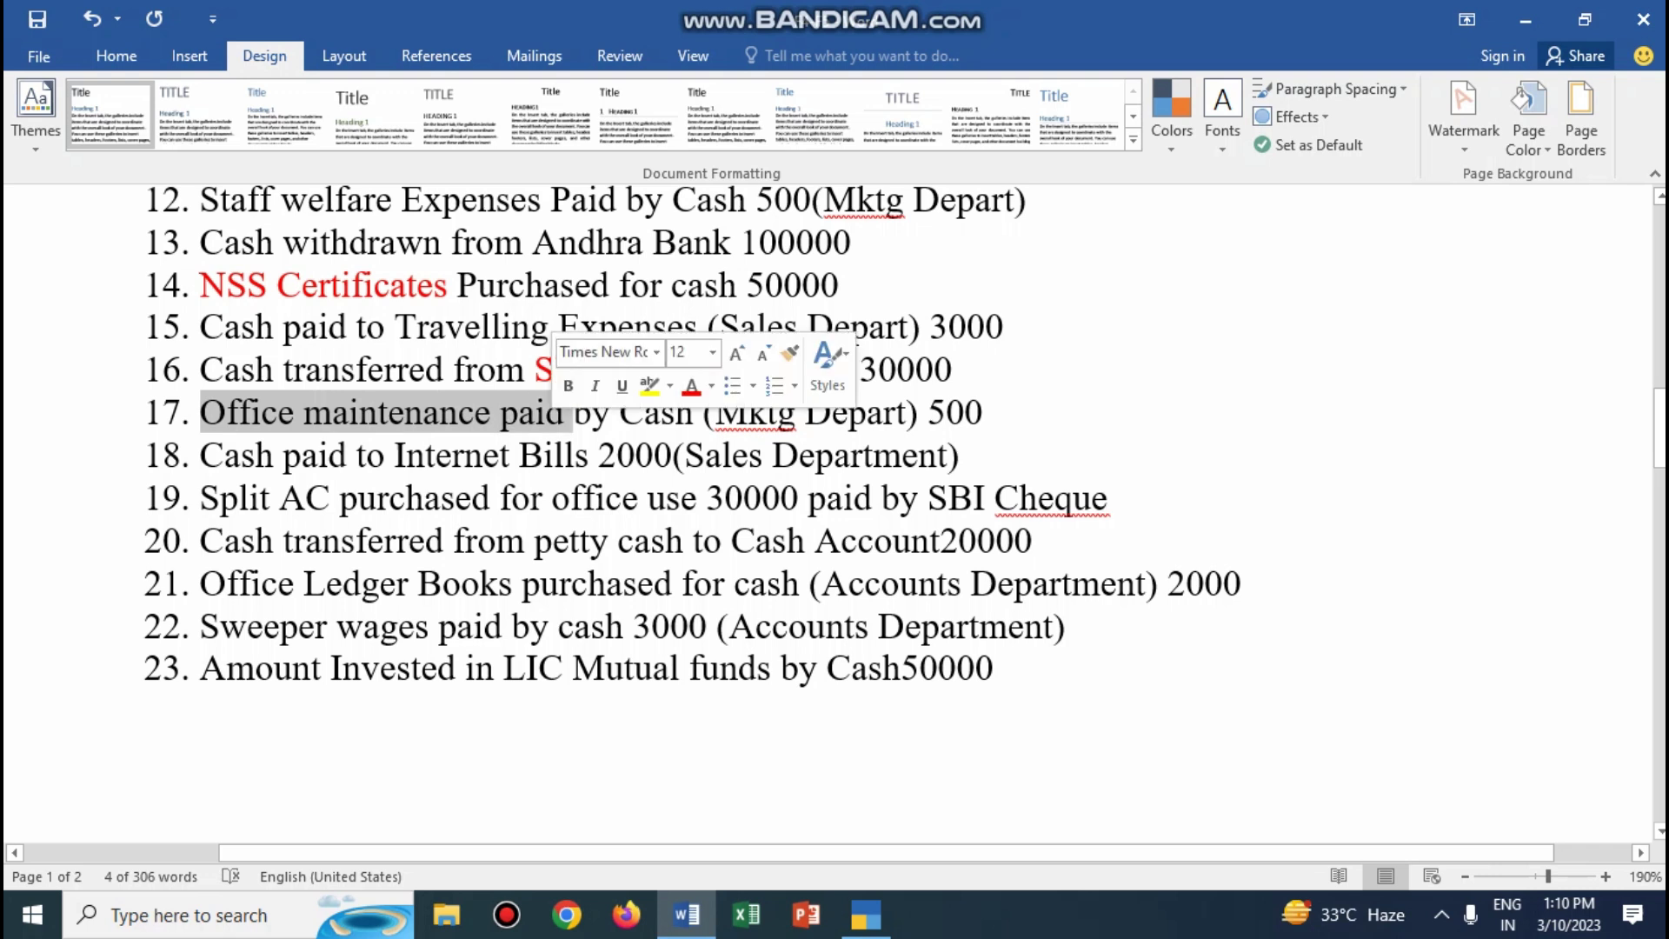
left_click(692, 385)
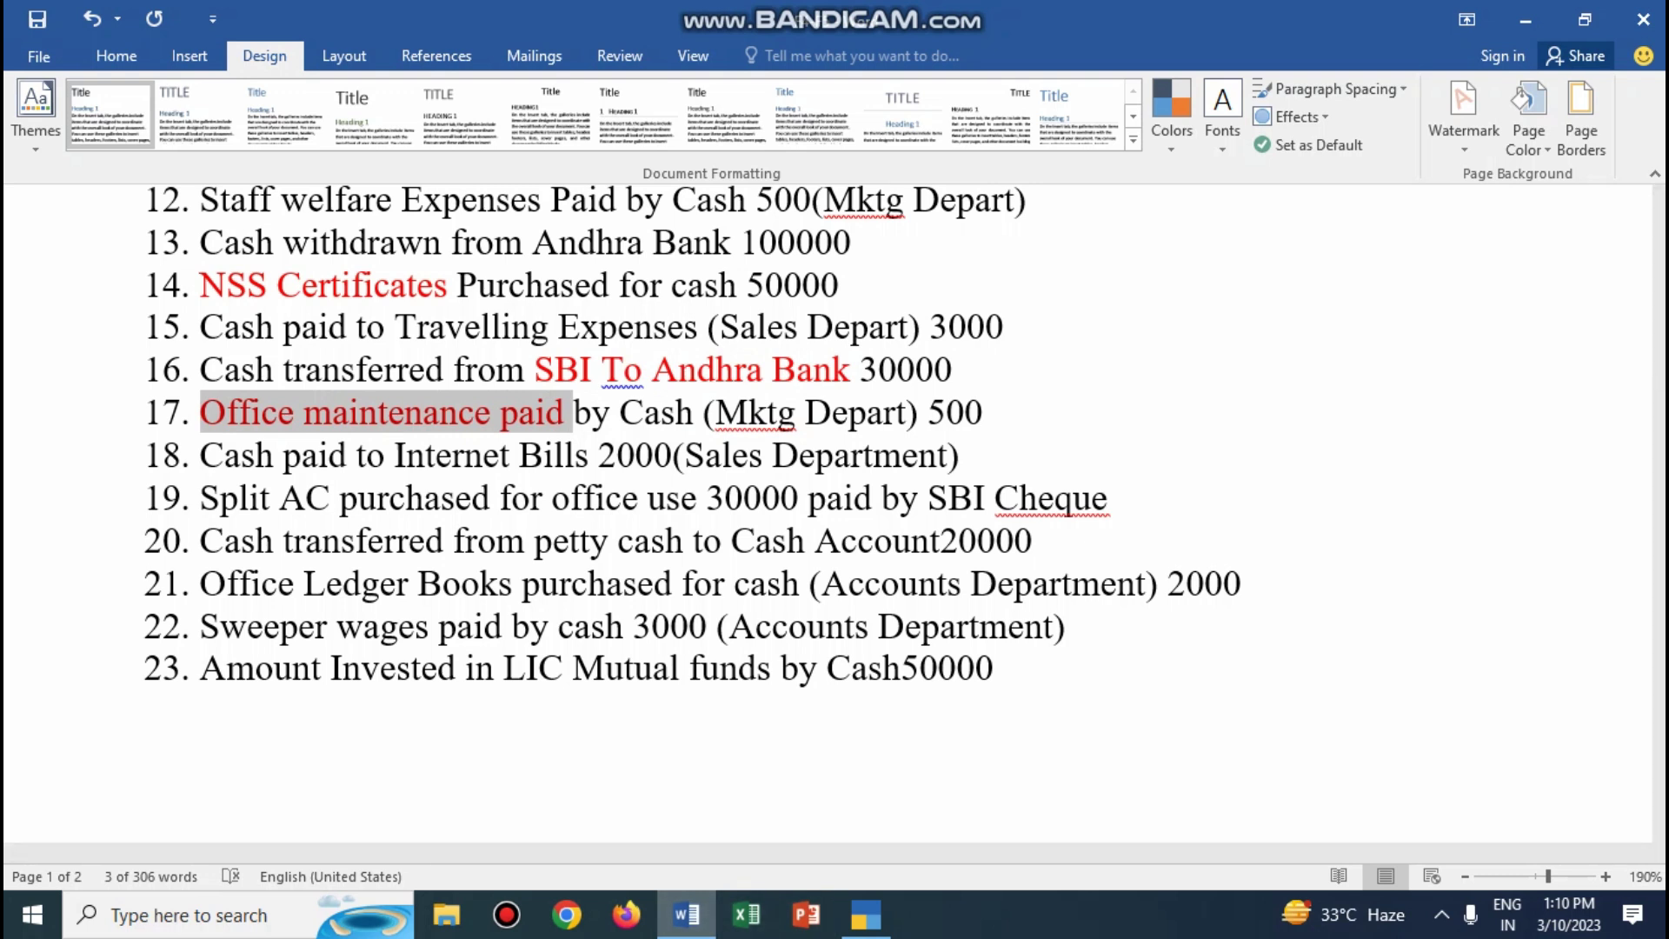
Start a payment voucher in TallyPrime and debit Office Maintance with 500.
key("alt+Tab")
key("F5")
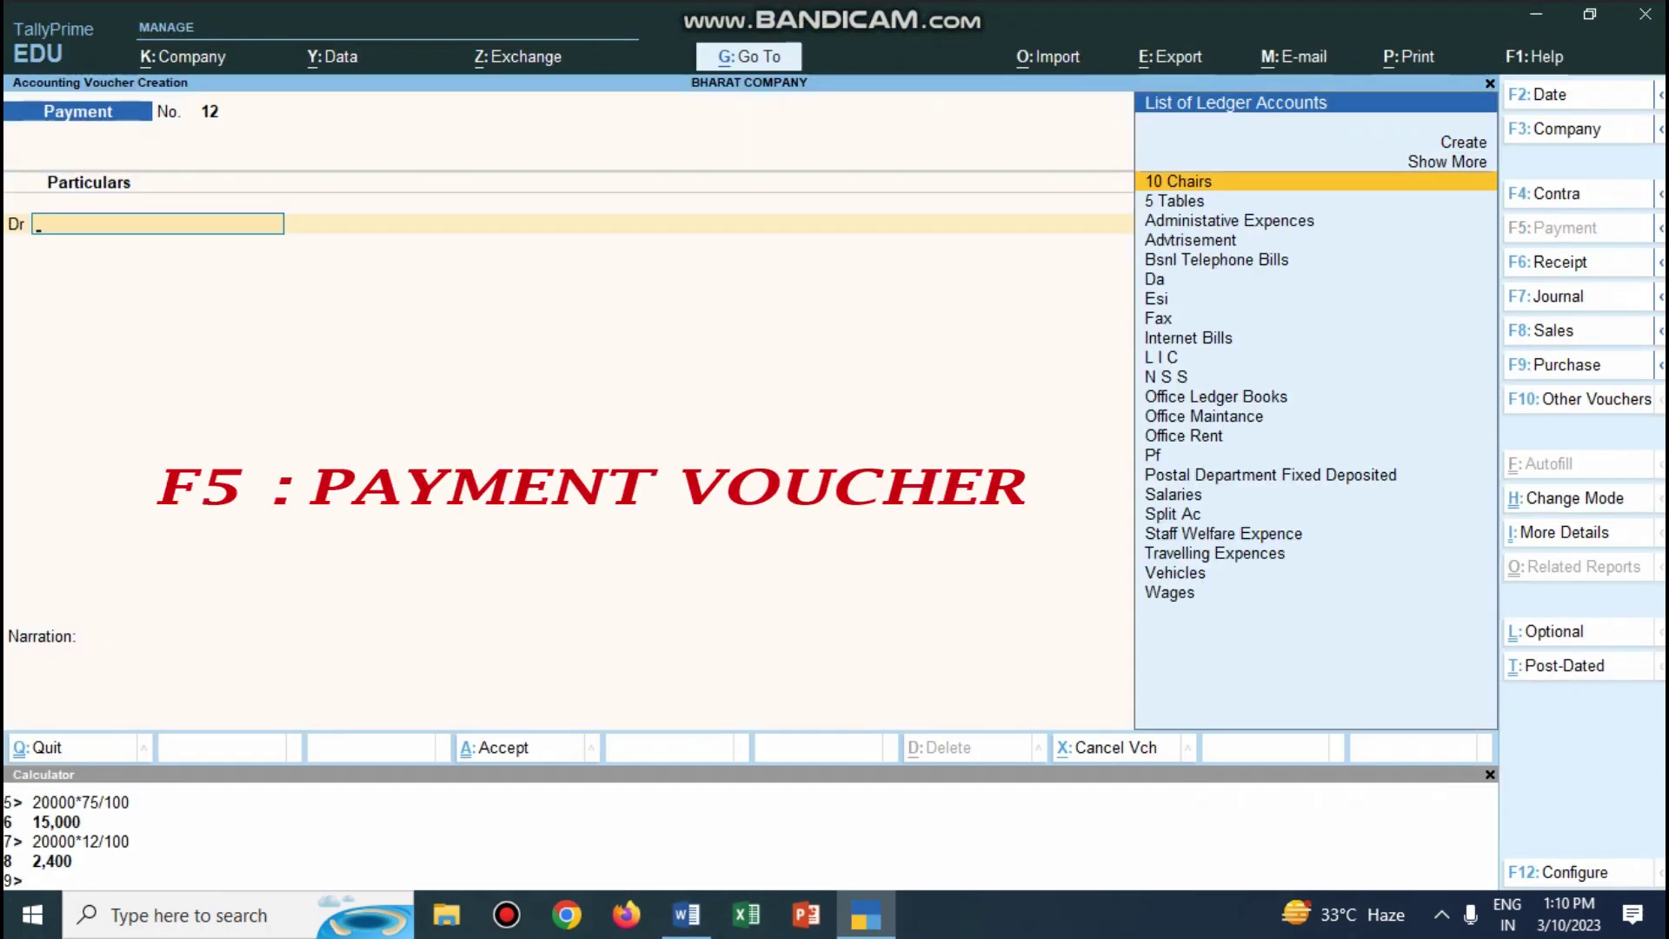
type("O")
key("Down")
key("Down")
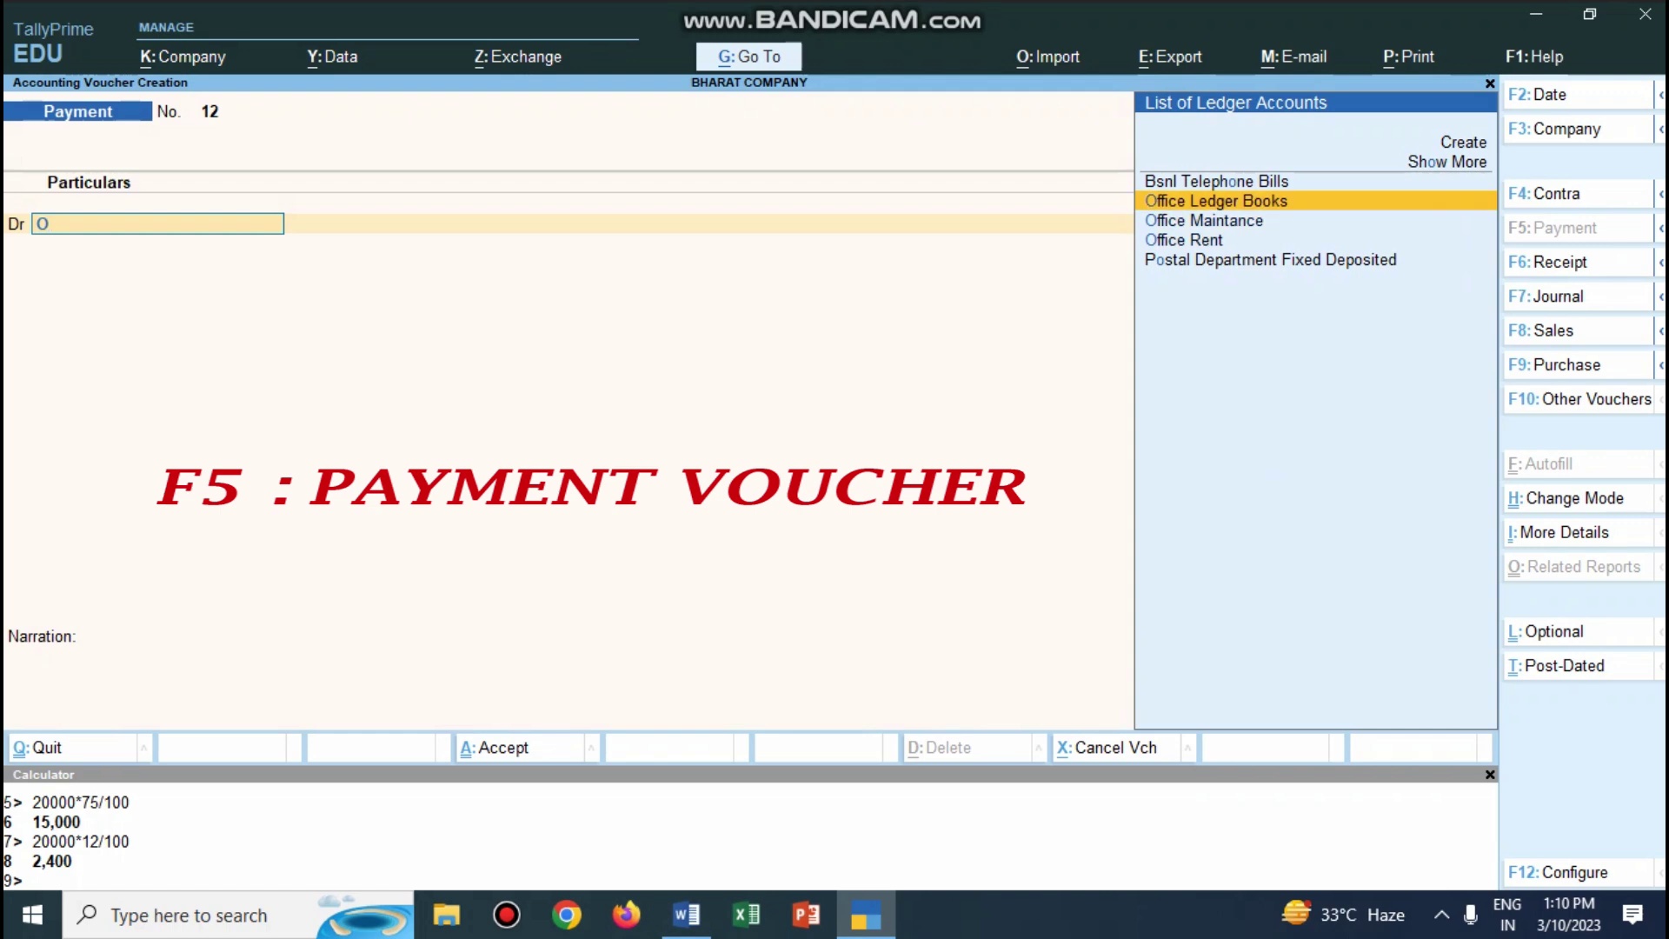
key("Return")
type("500")
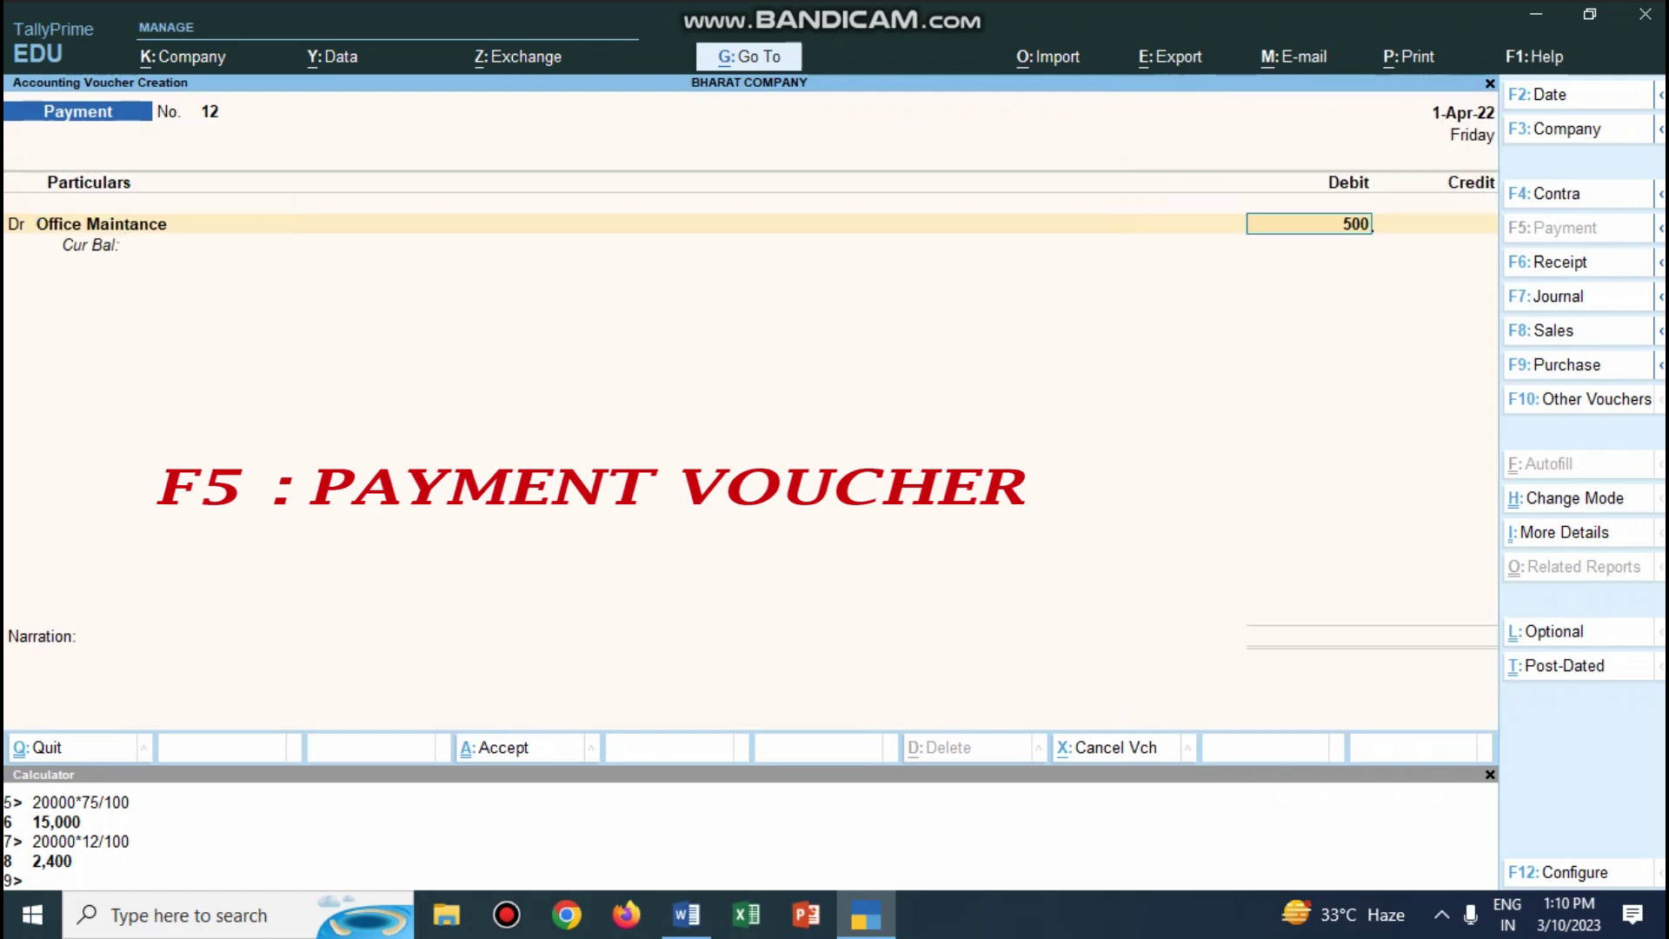
key("Return")
Allocate the office maintenance expense to the Marketing Department under the Department category and credit Petty Cash with 500.
key("Return")
type("ment")
key("Return")
key("Return")
key("Return")
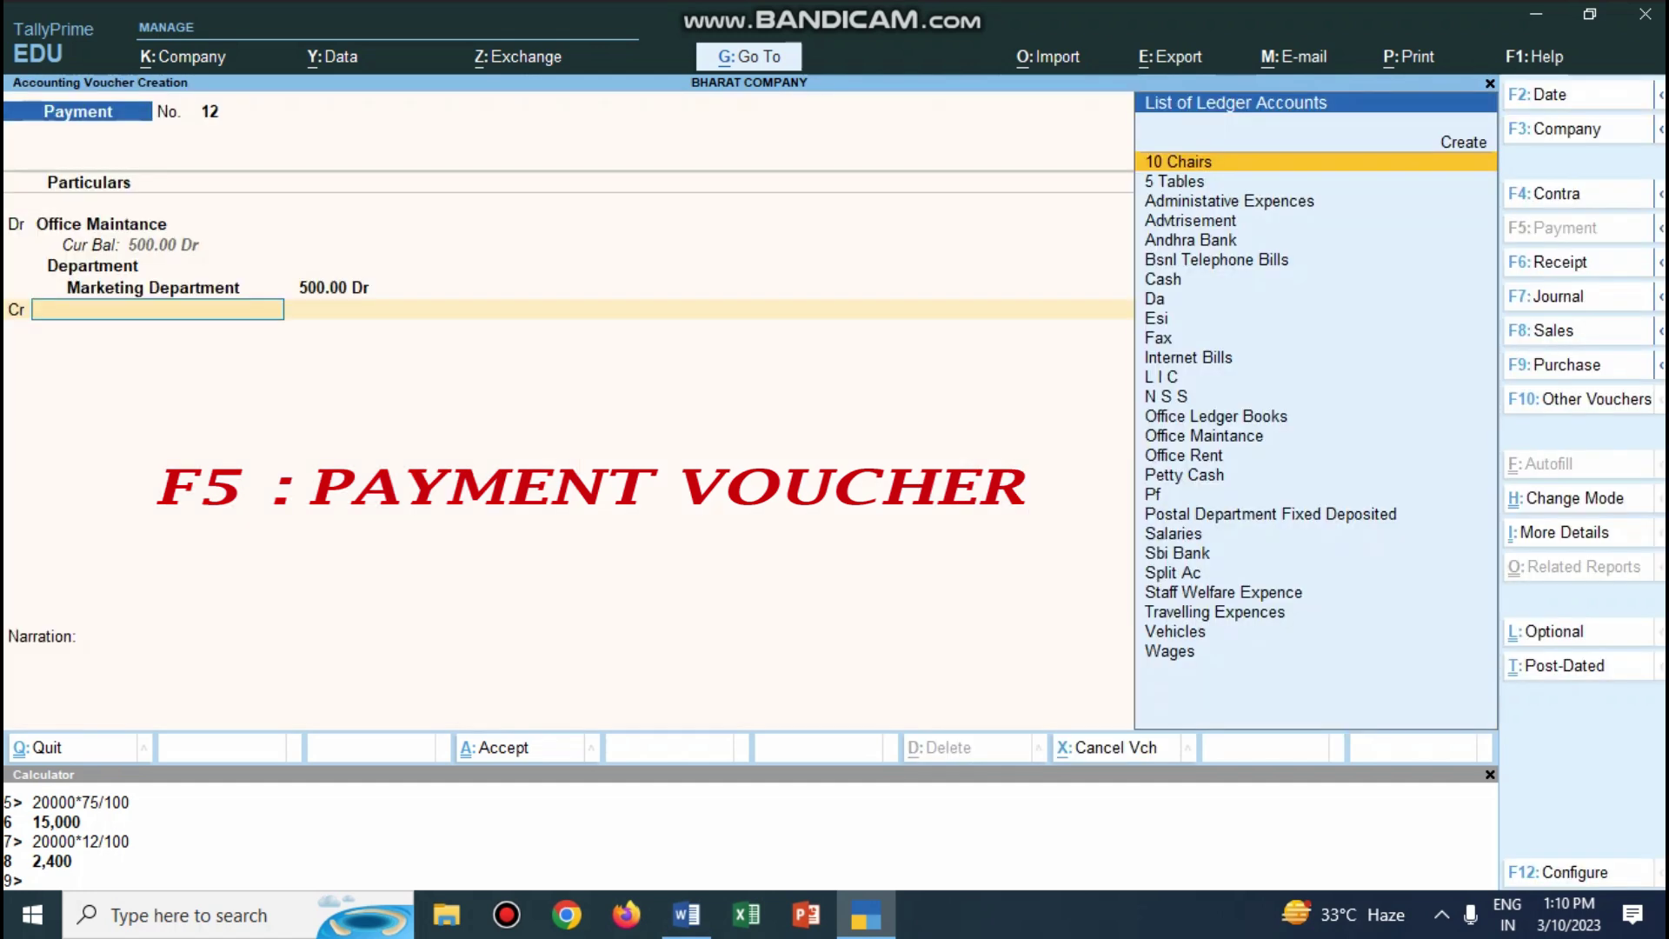
type("Pe")
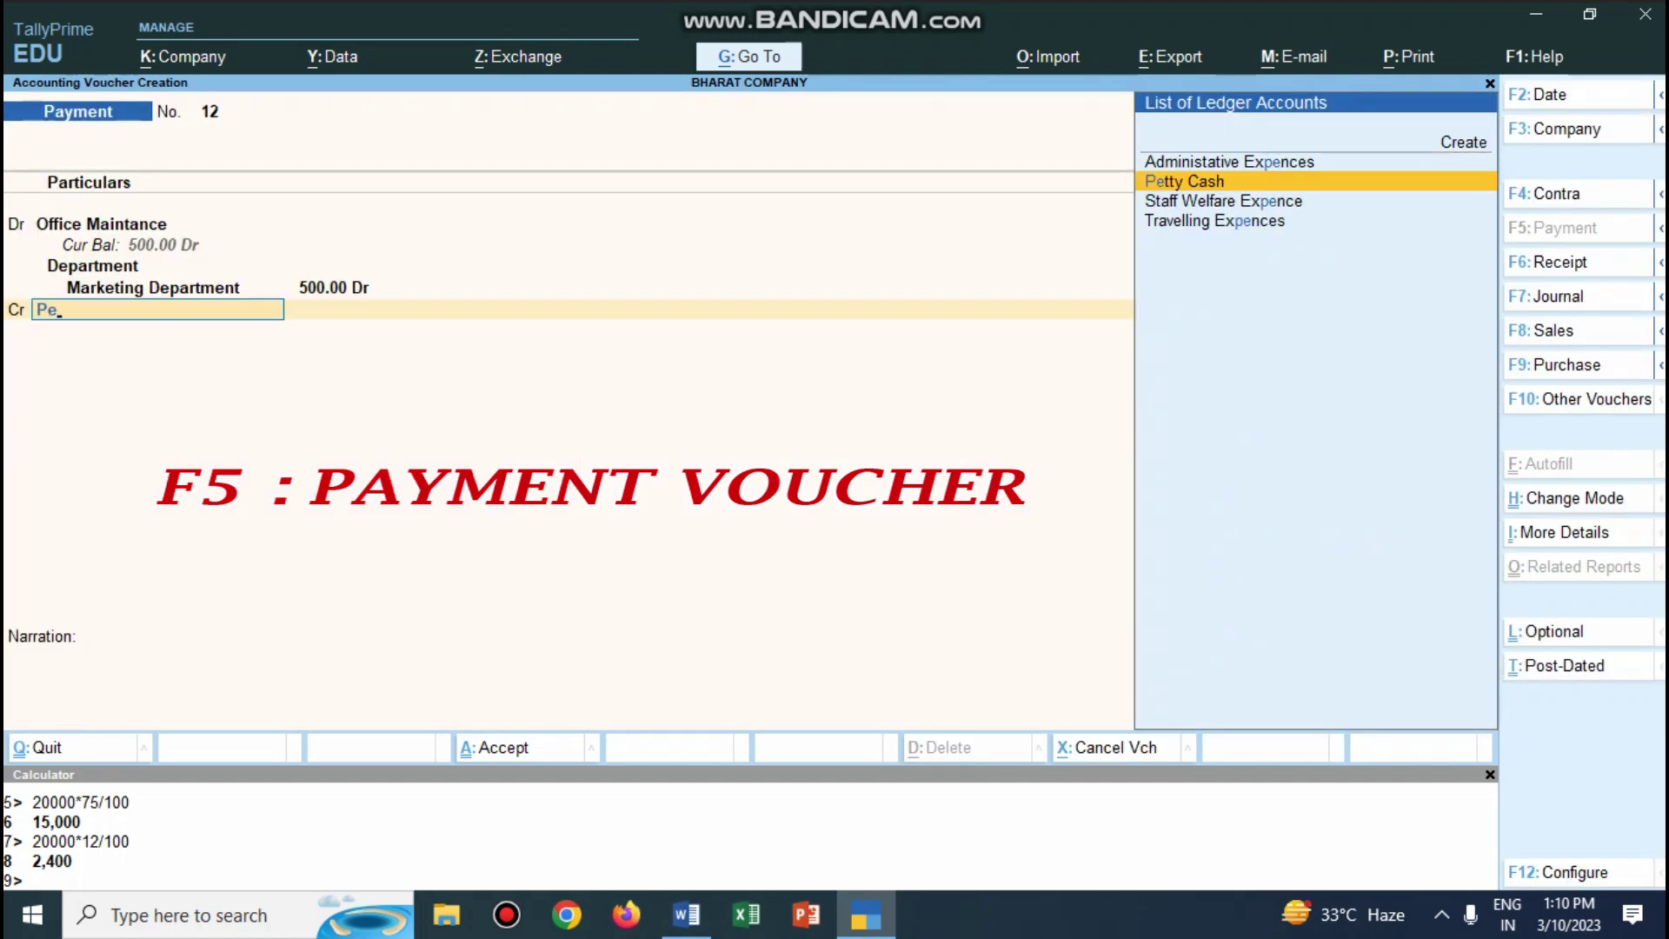
key("Return")
key("Return")
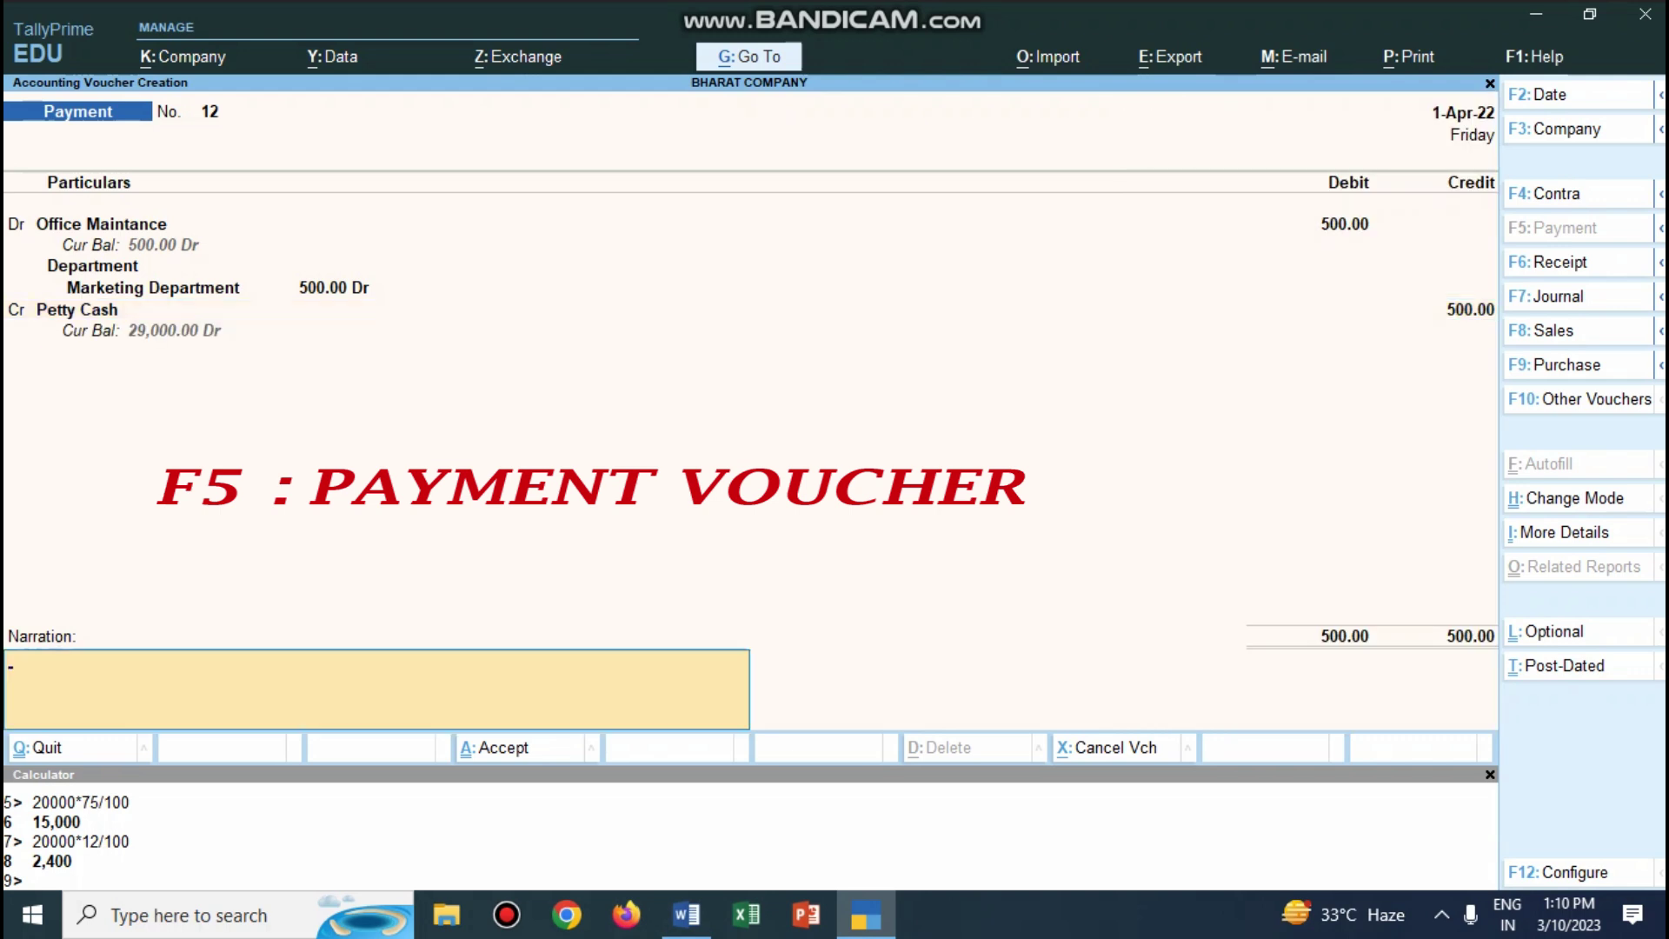
Enter the narration "being expences paid by cash" and save the office maintenance payment voucher.
type("being expences paid b")
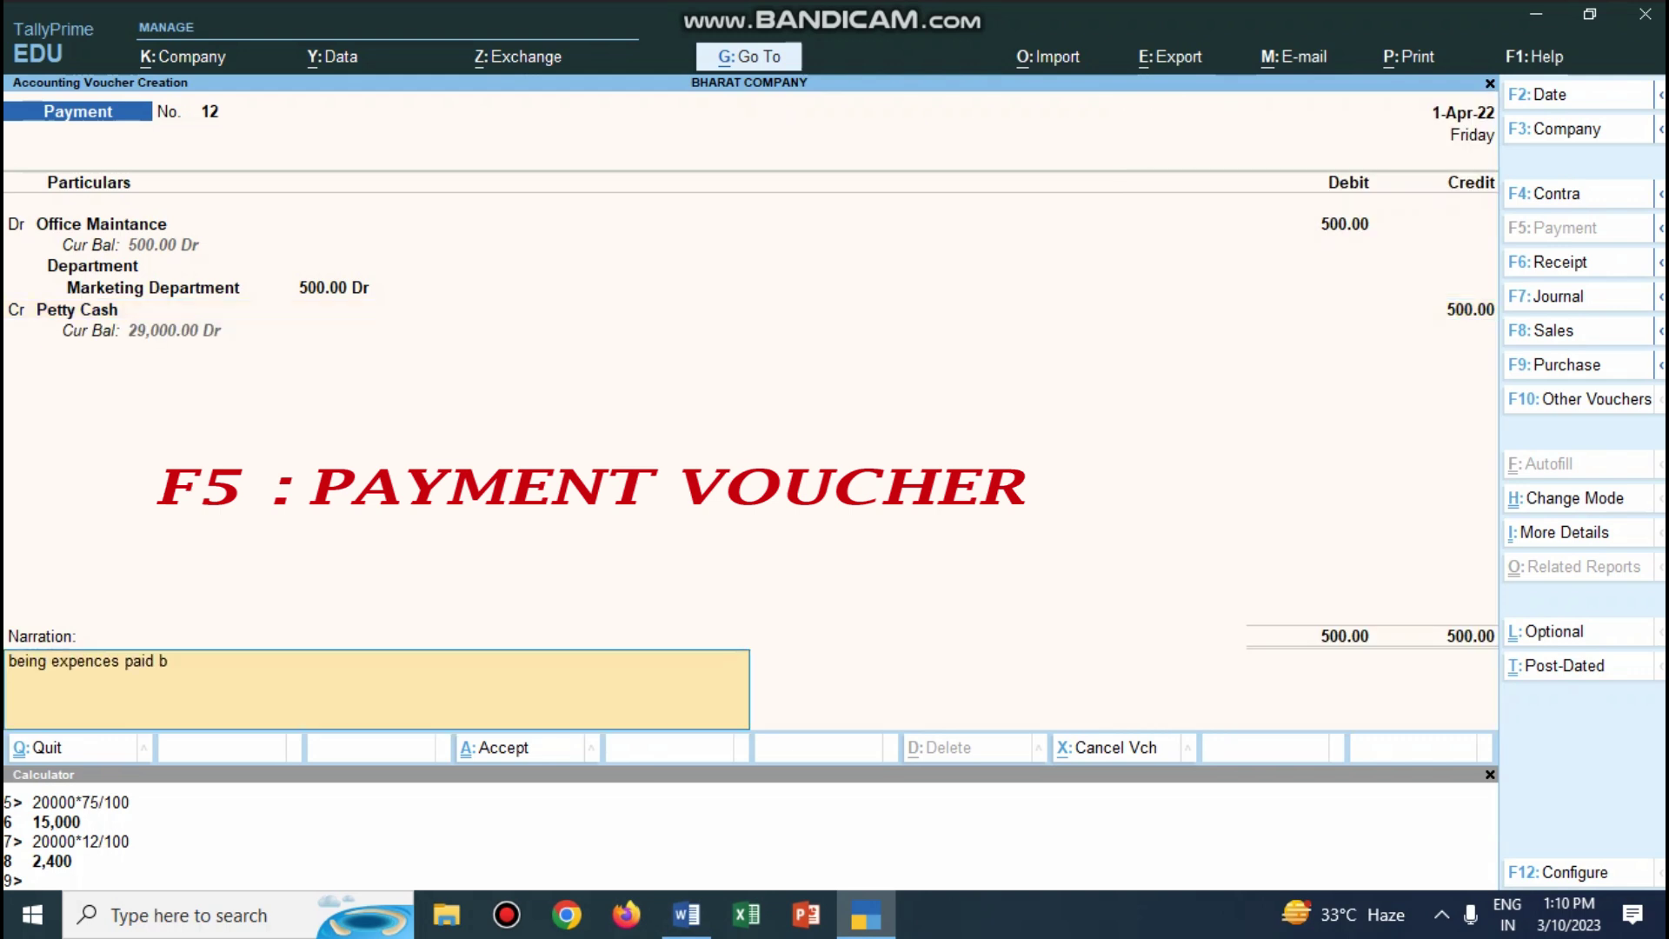
type("y cash")
key("Return")
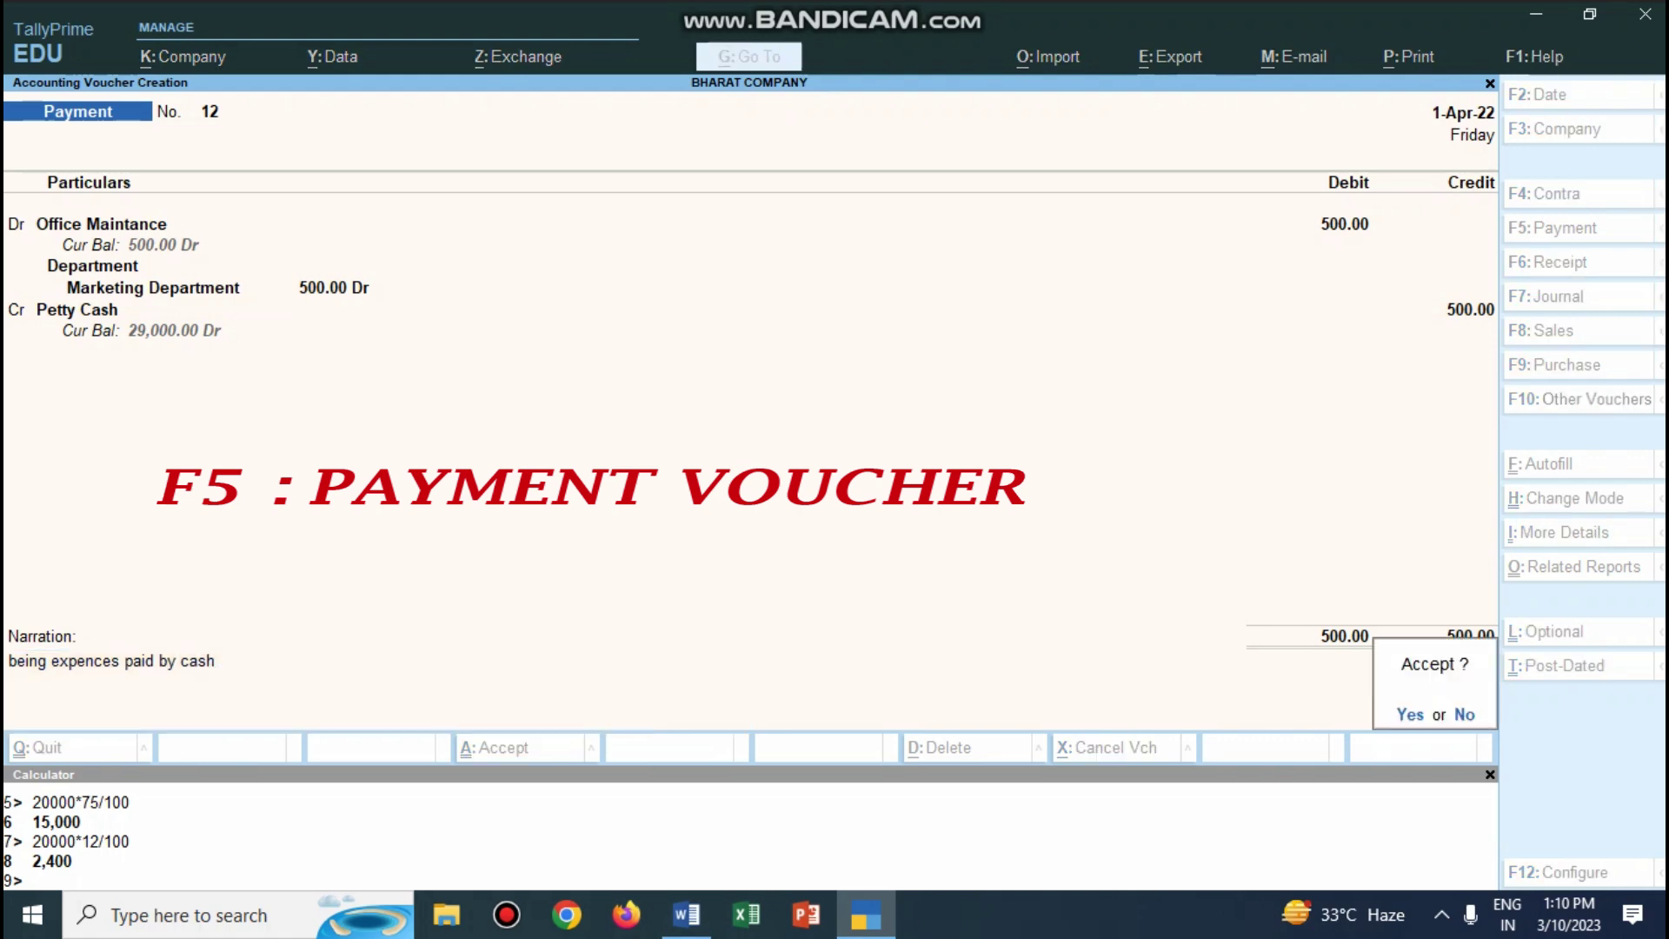
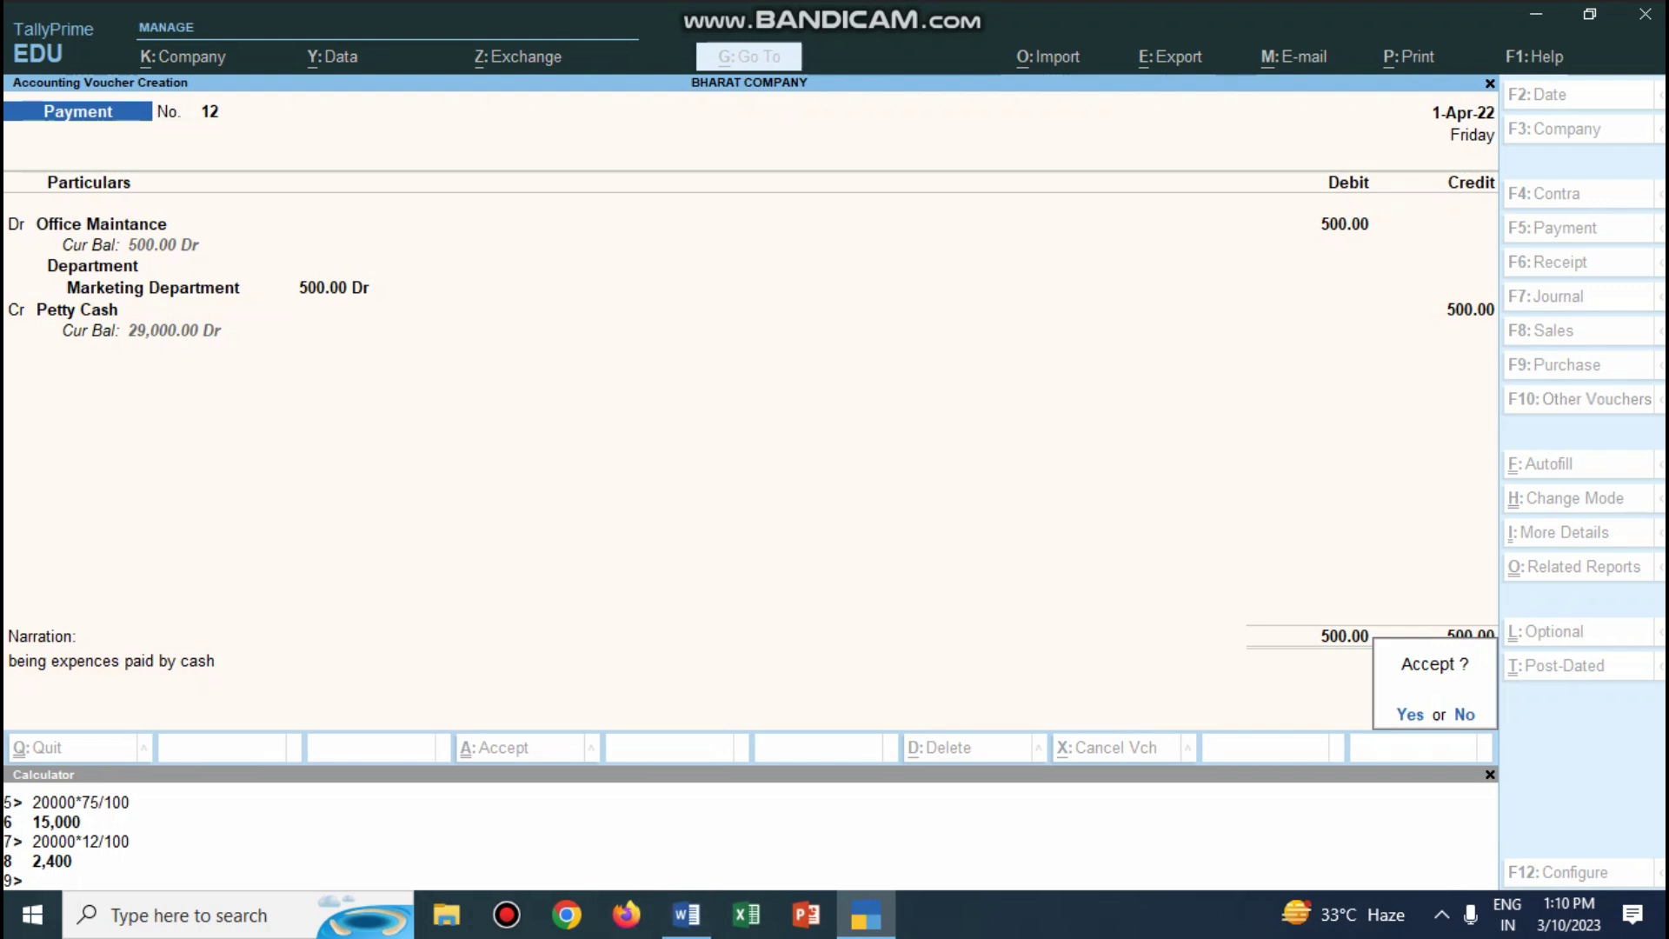
key("y")
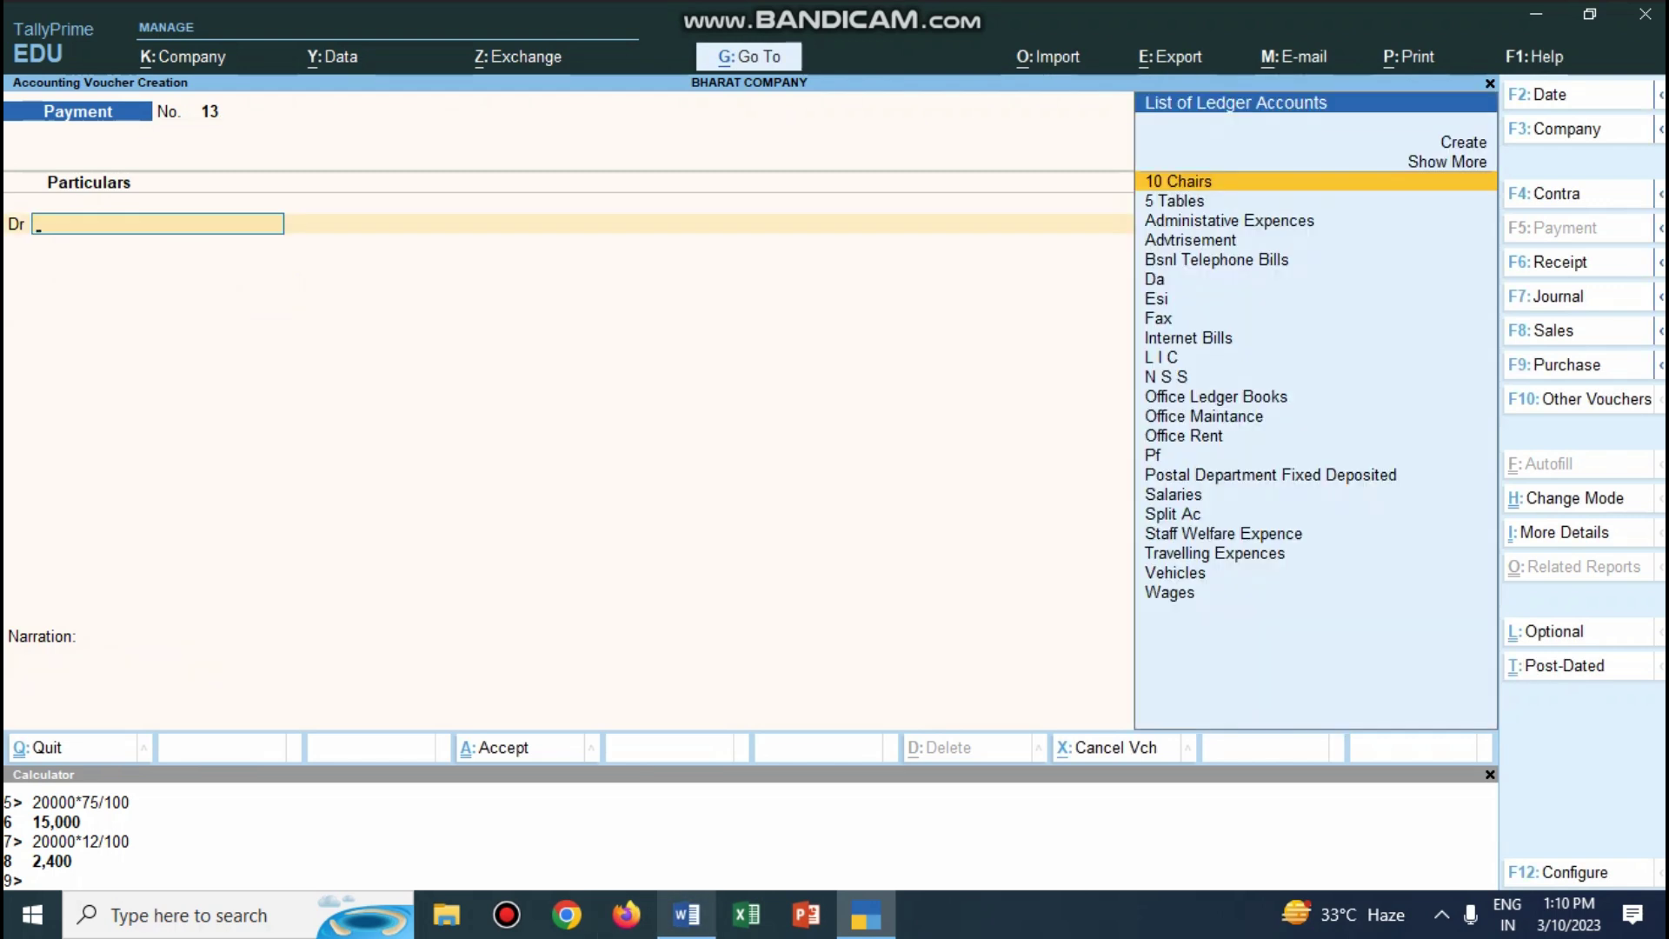
Mark "to Internet Bills" in transaction 18 of the Word list in red and recheck that entry.
key("alt+Tab")
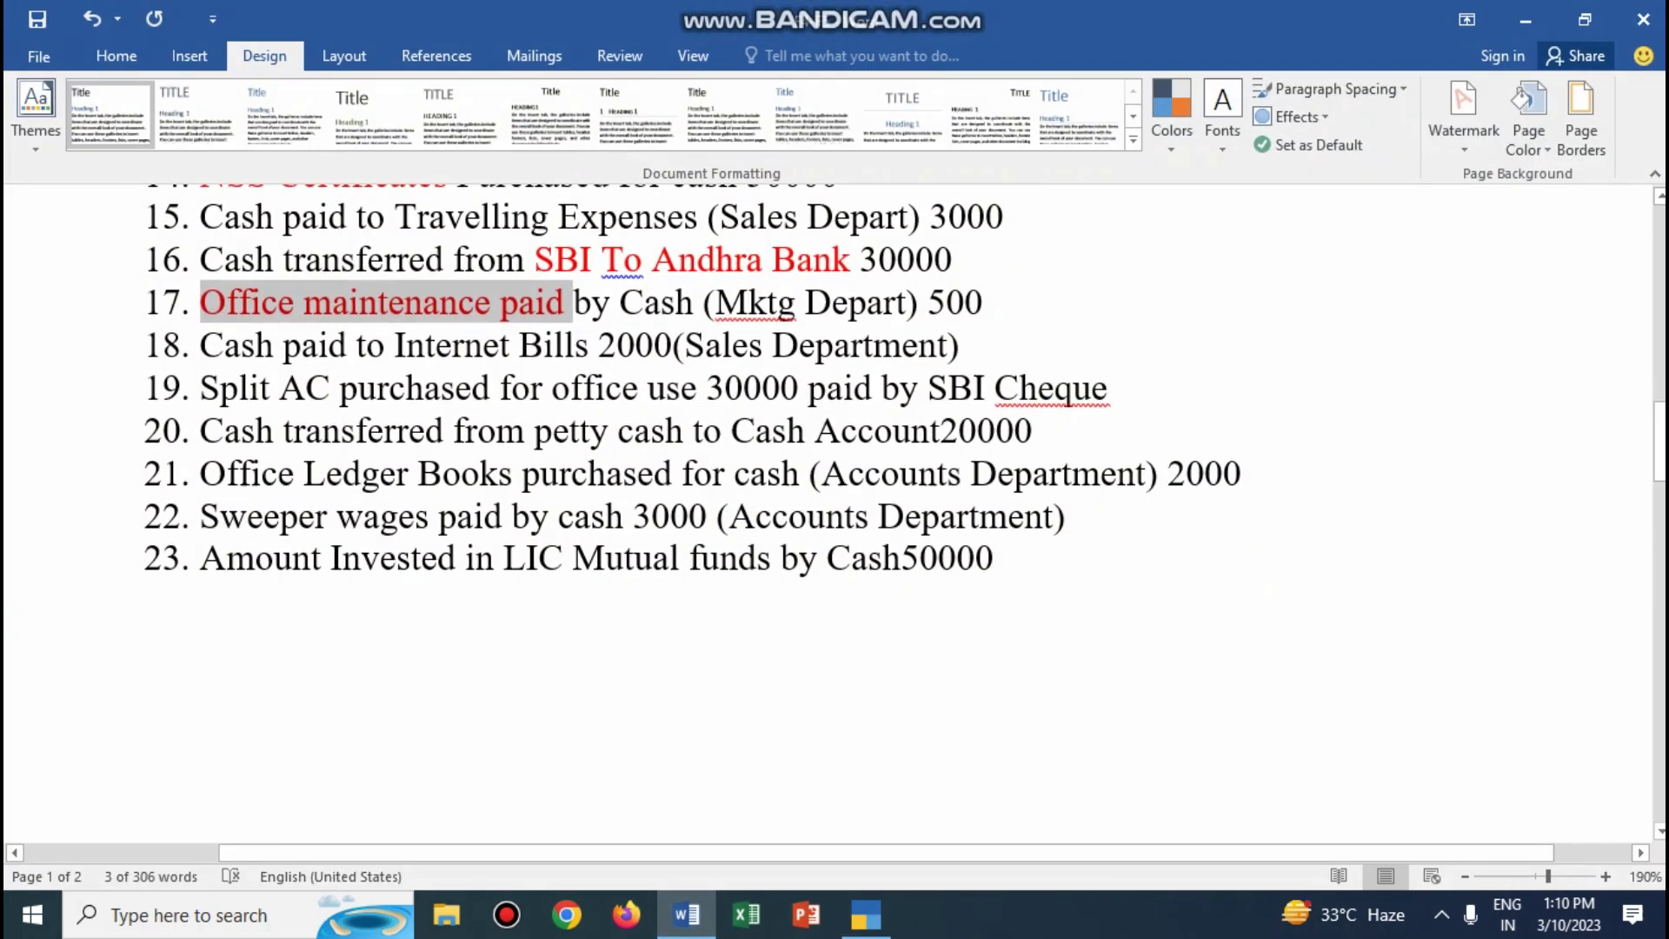
left_click_drag(356, 345, 598, 345)
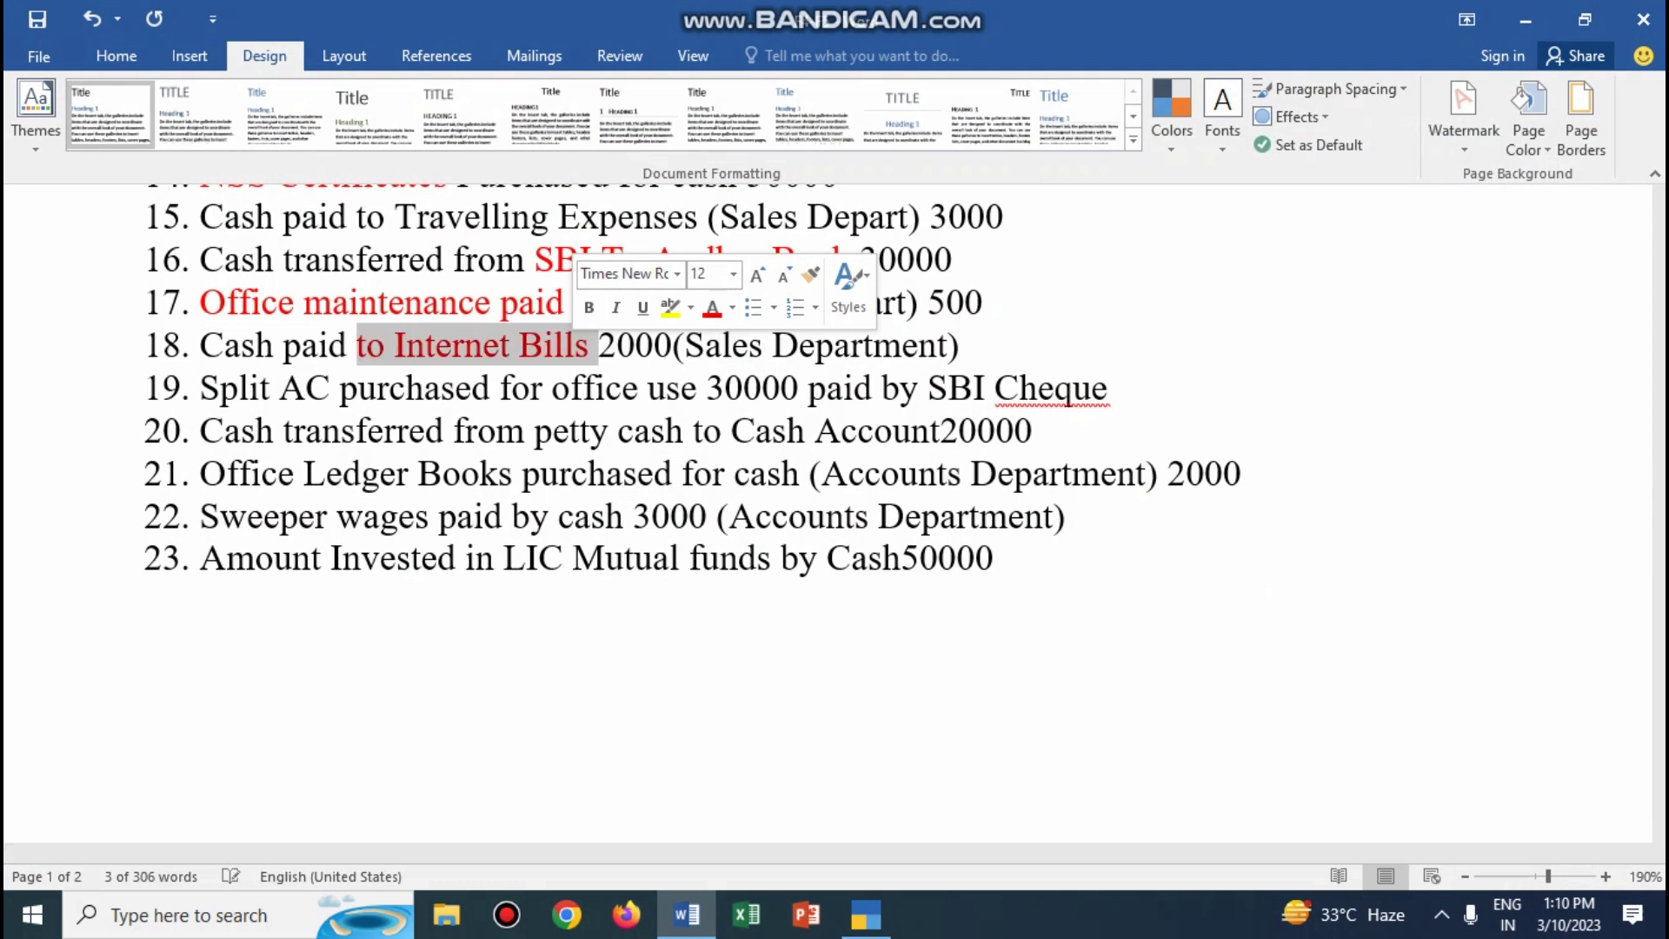
left_click(866, 915)
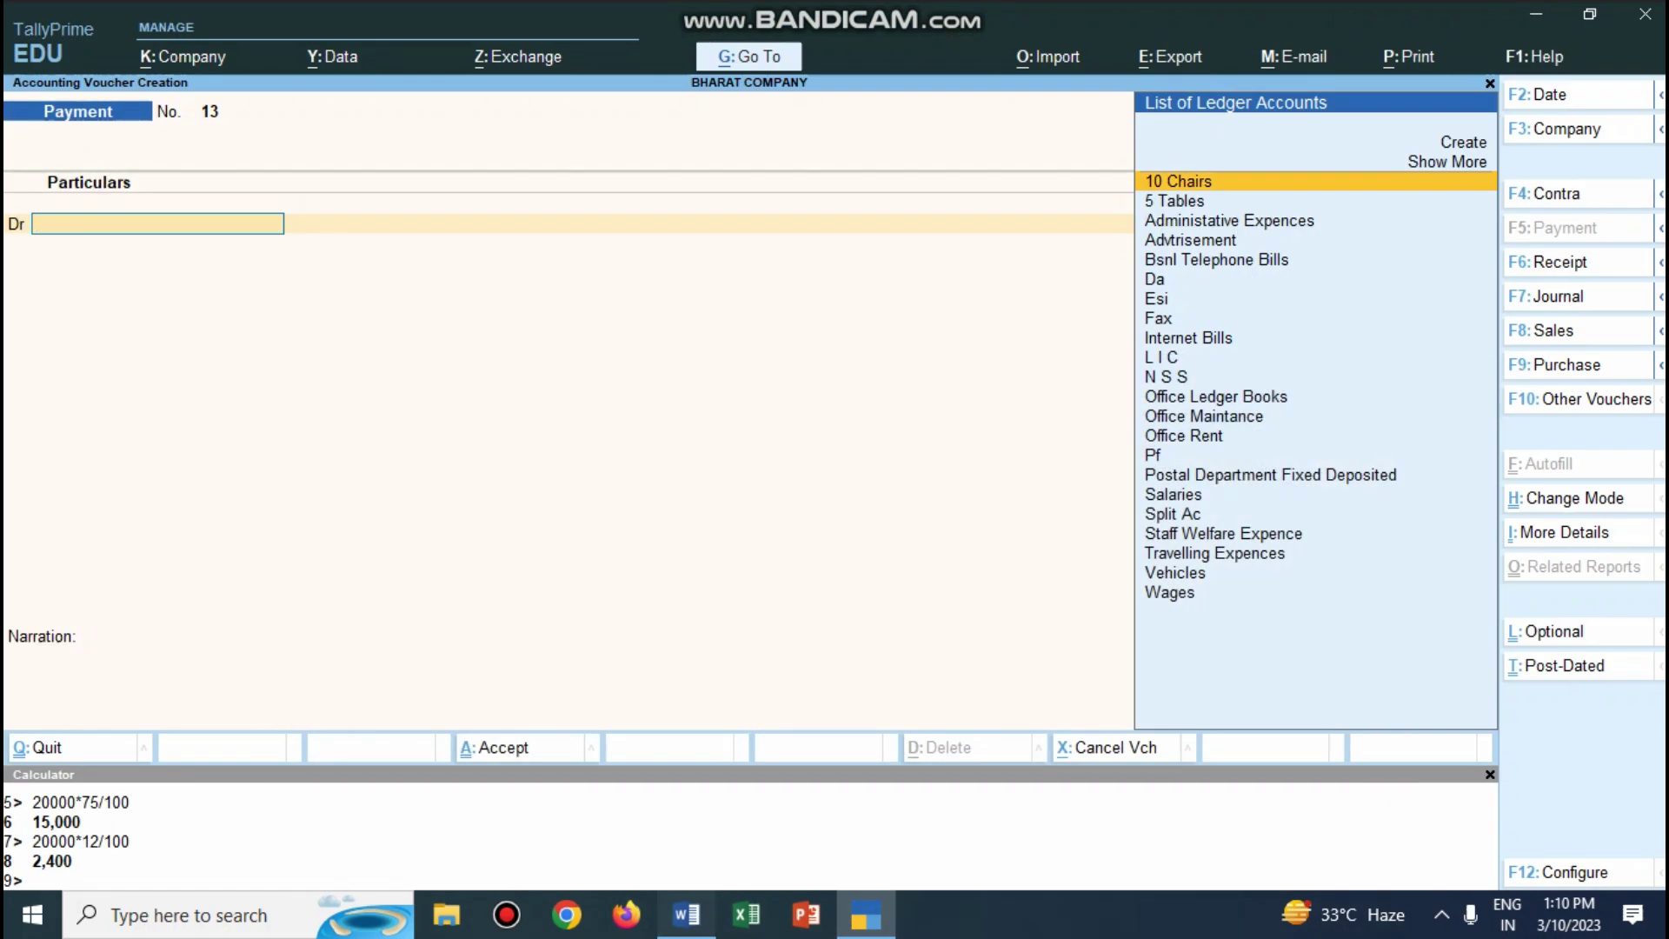
left_click(687, 914)
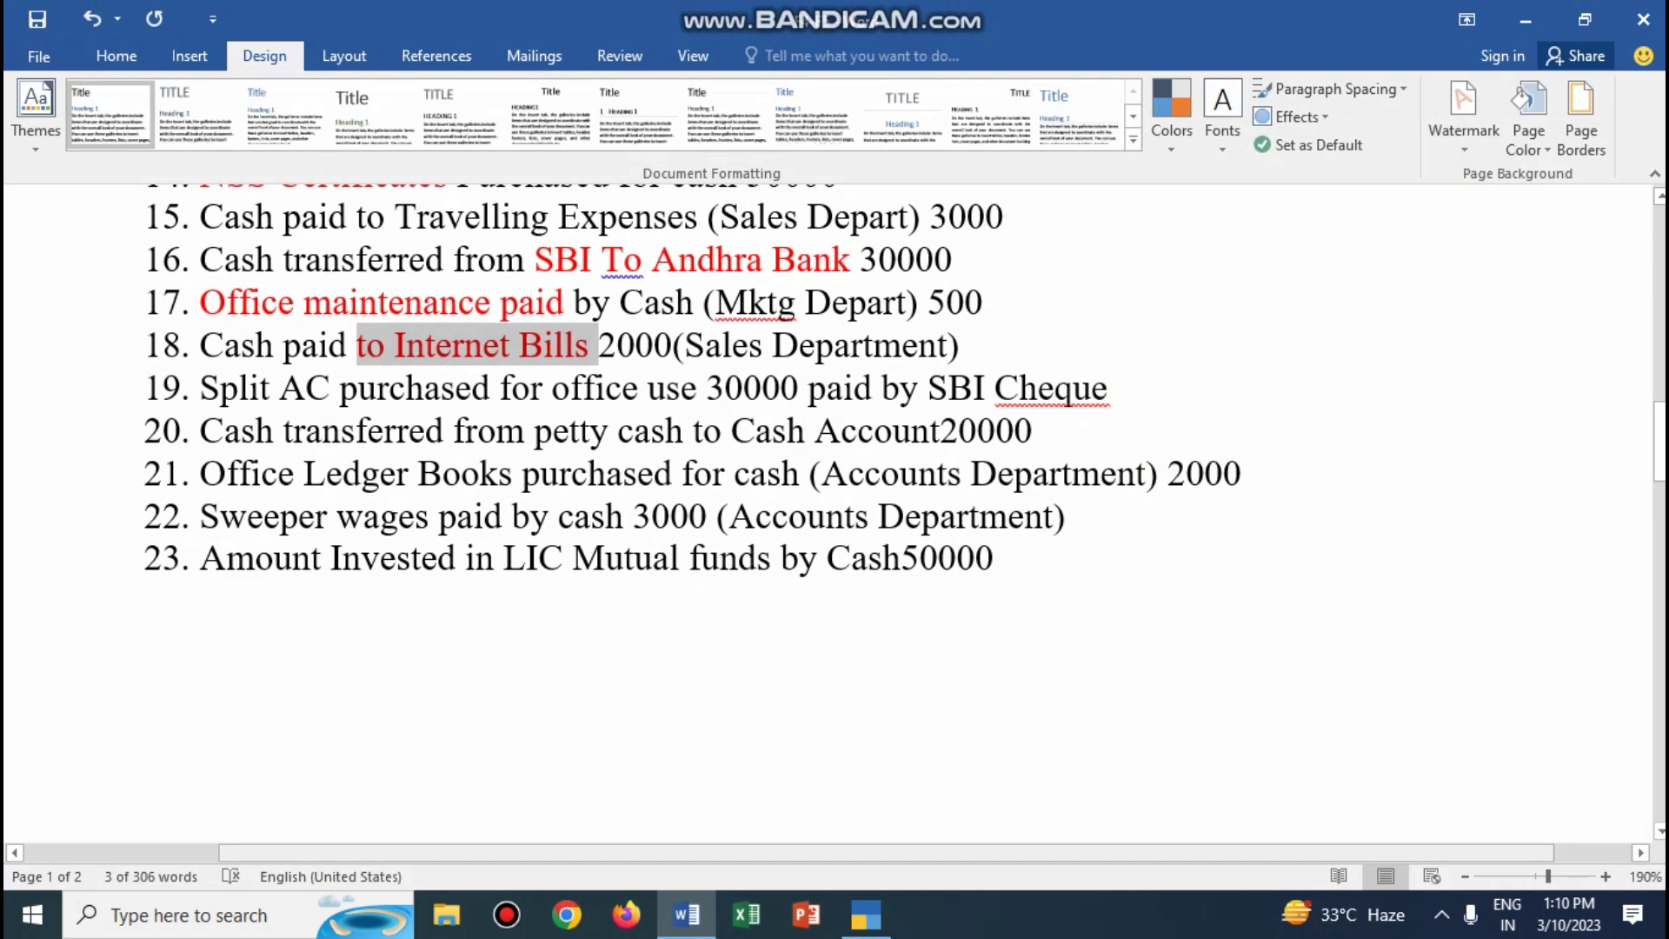
Return to TallyPrime and debit Internet Bills with 2000 in the new payment voucher.
left_click(865, 914)
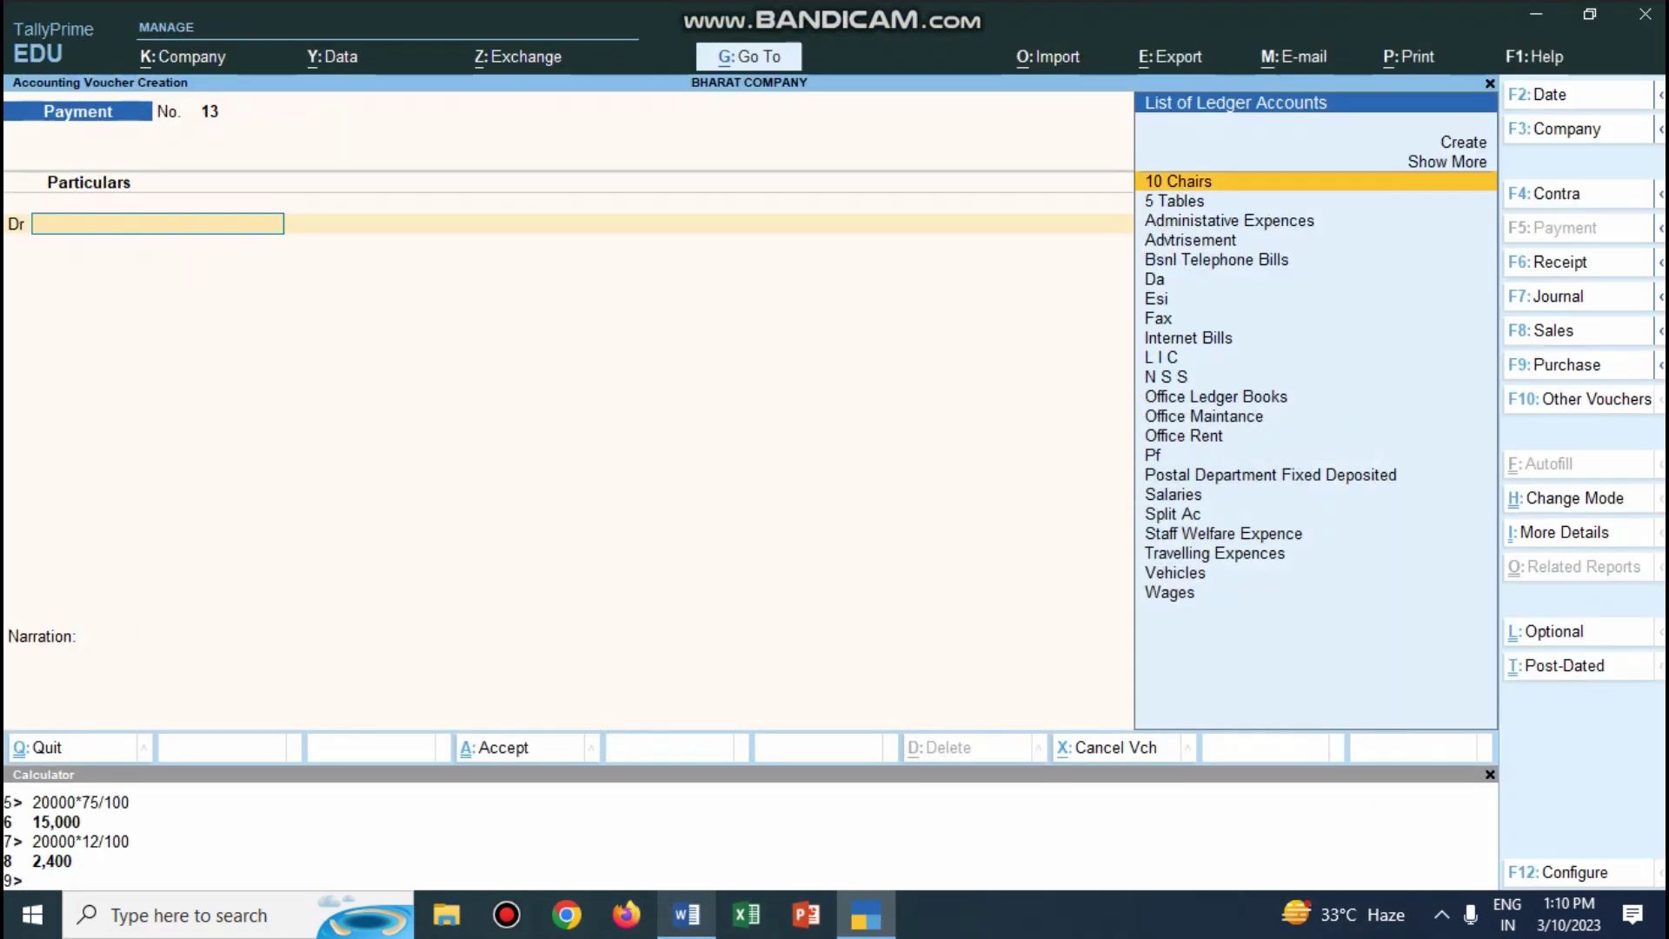
type("in")
key("Return")
type("2000")
key("Return")
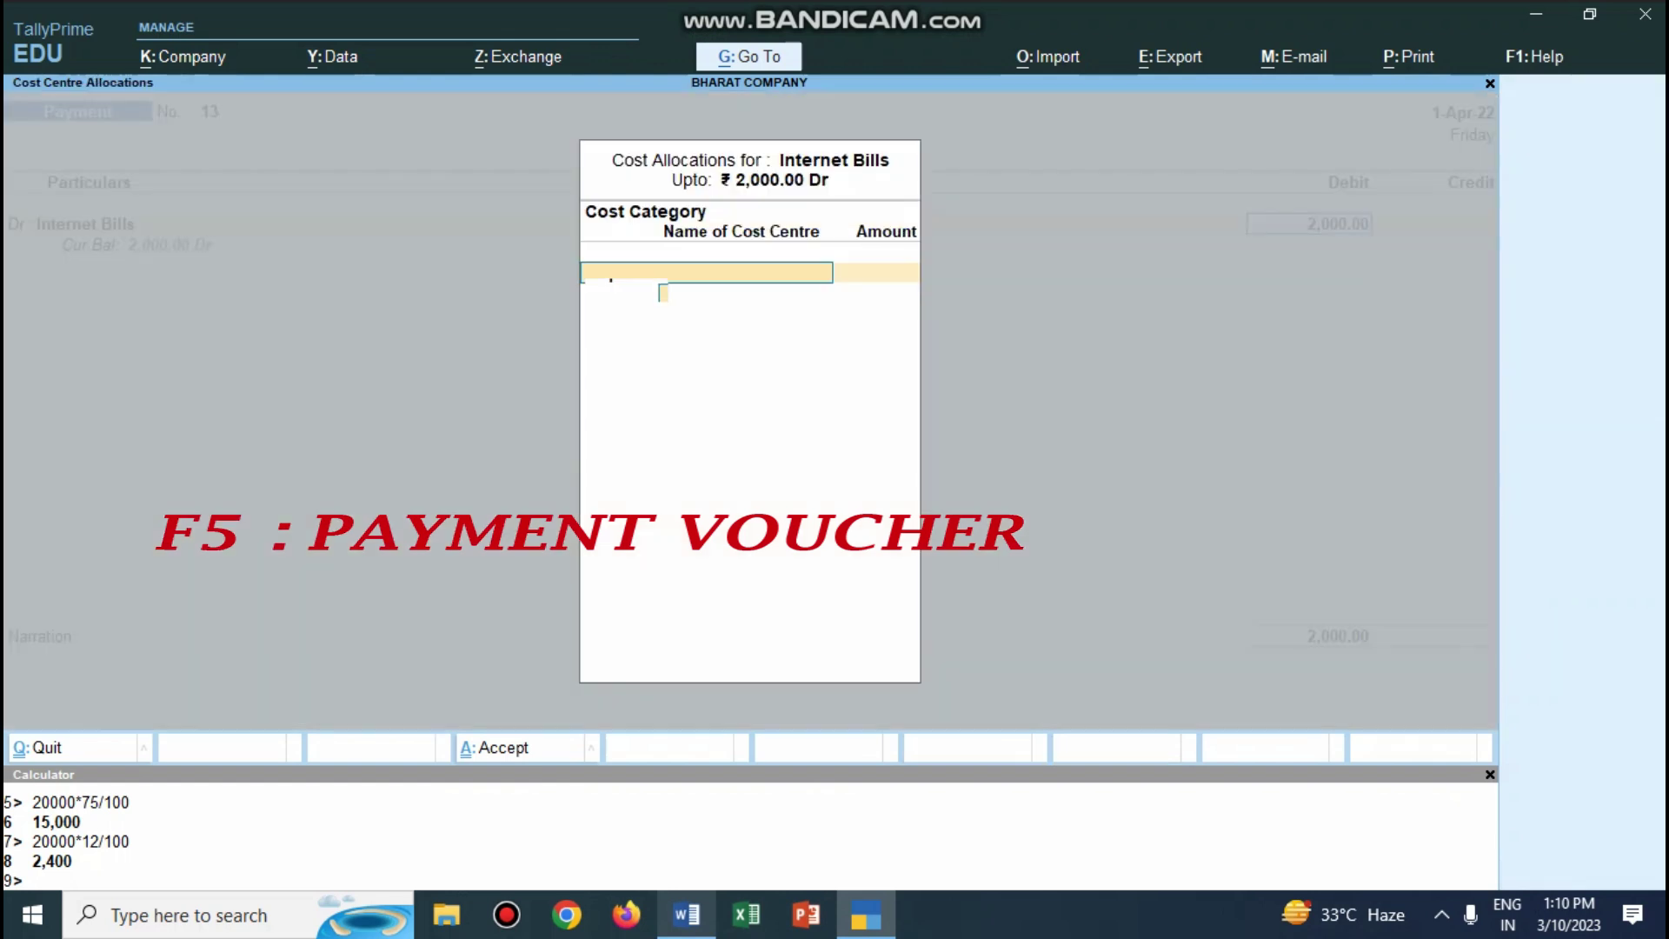
Allocate the internet bill to the Sales Department under the Department category, after checking the Word list, and credit Cash with 2,000.
key("alt+Tab")
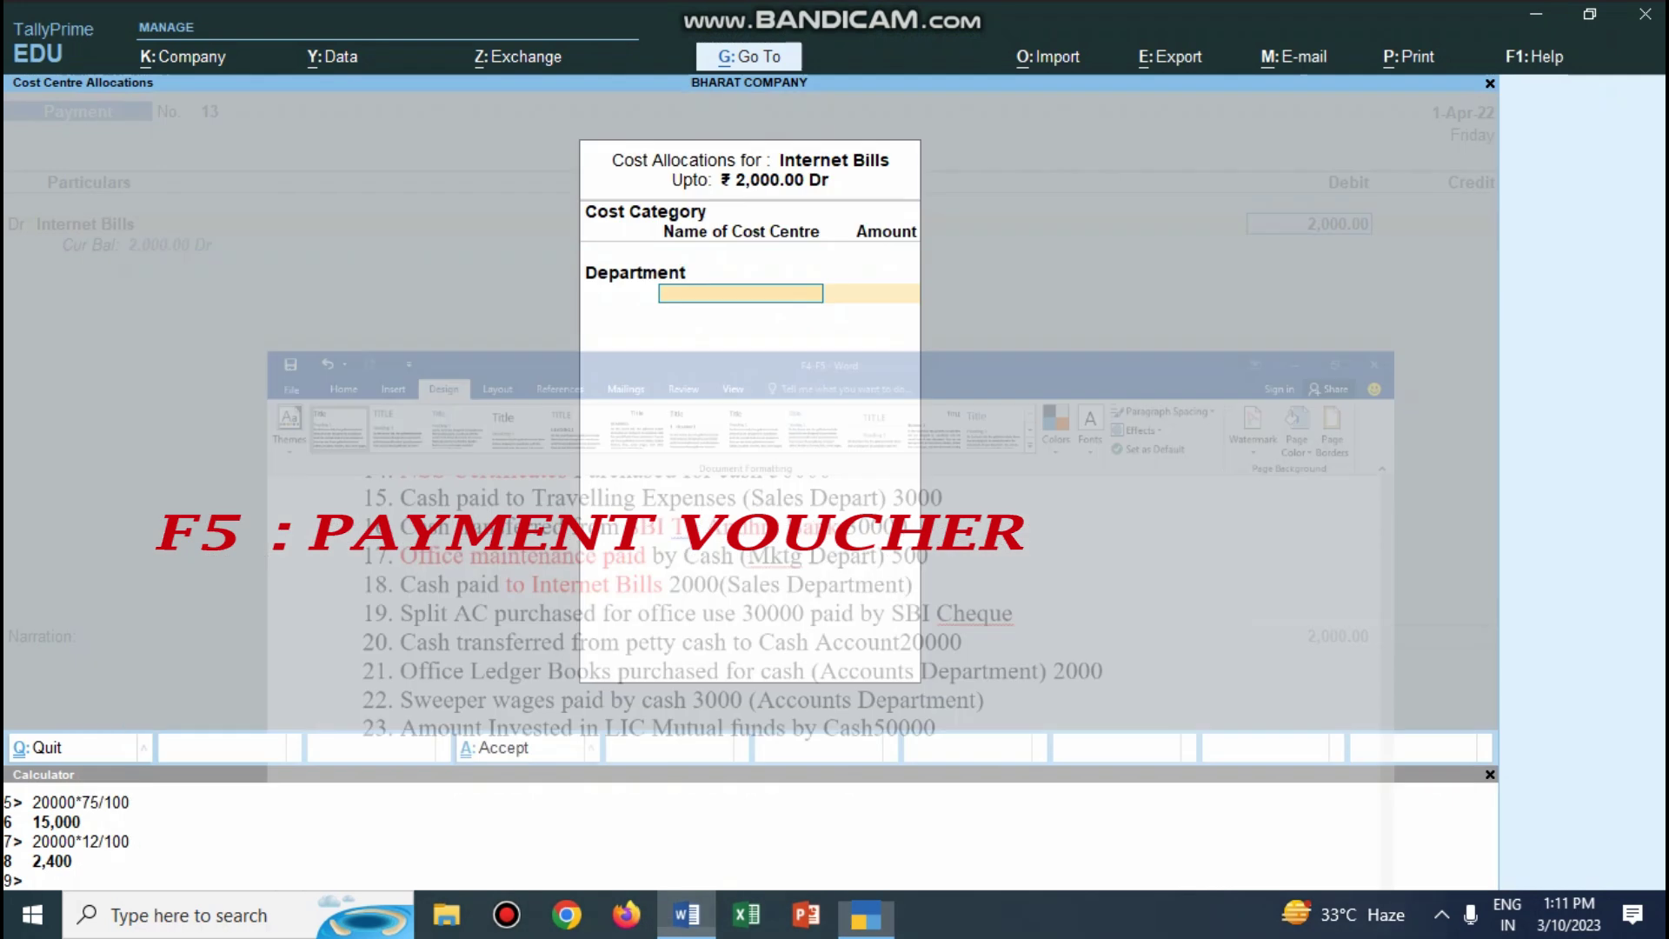
key("alt+Tab")
type("Sa")
key("Return")
key("Return")
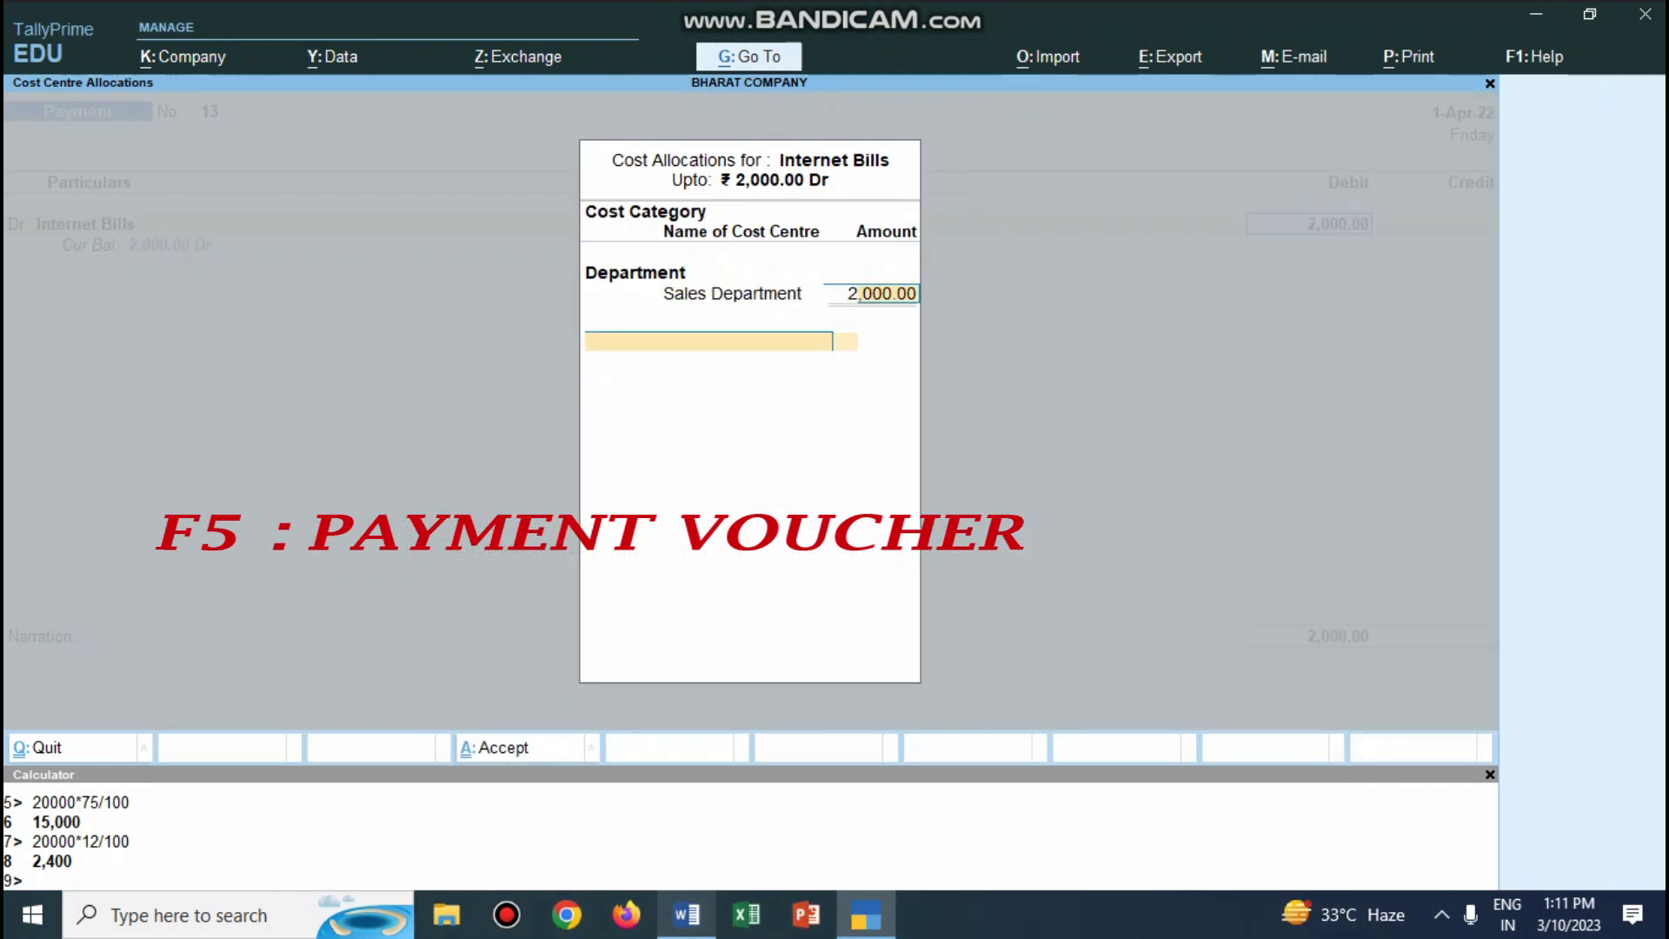
type("cash")
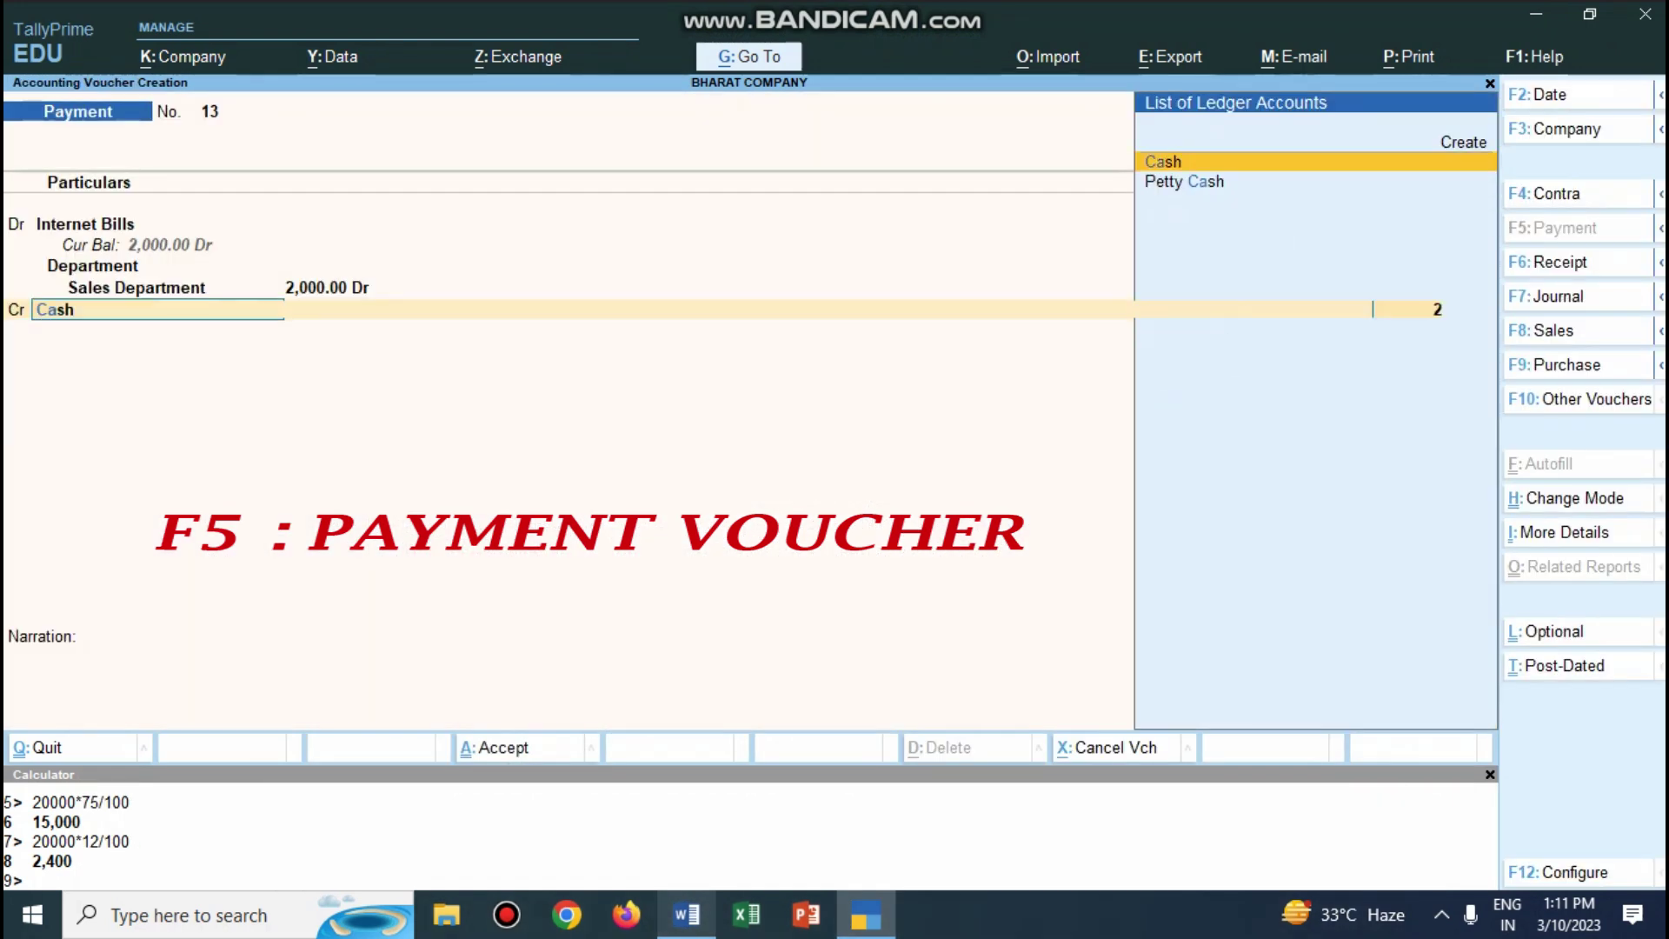
key("Return")
key("Return")
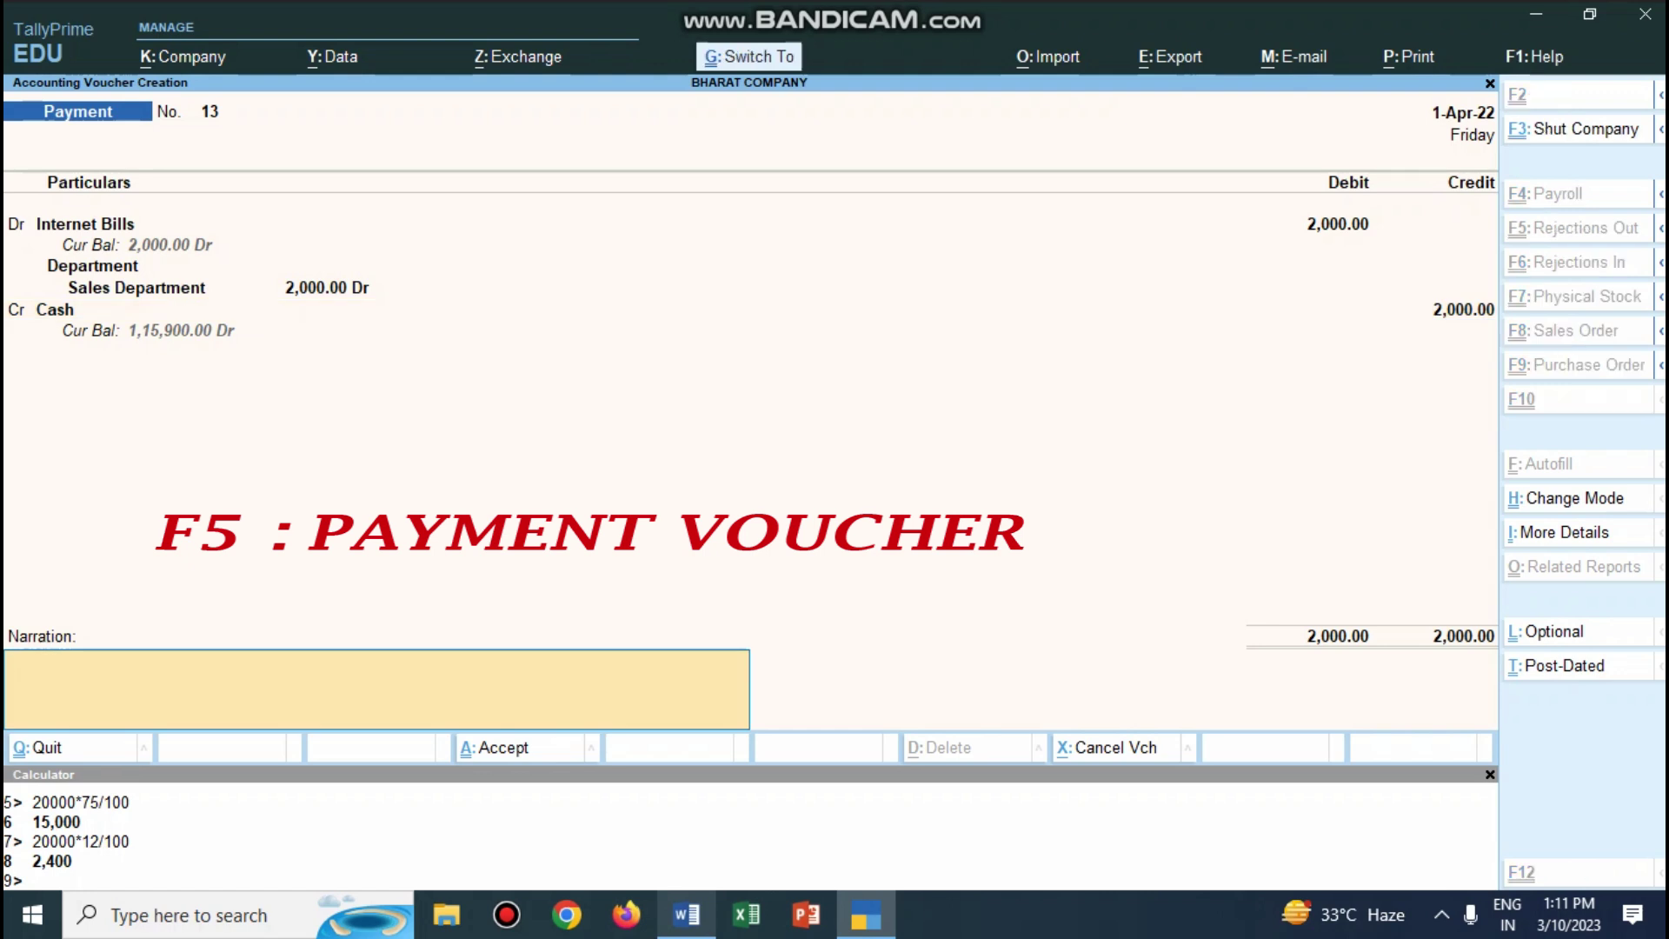
Enter the narration "being expences paid by cash" and save the internet bill payment voucher.
key("ctrl+alt+v")
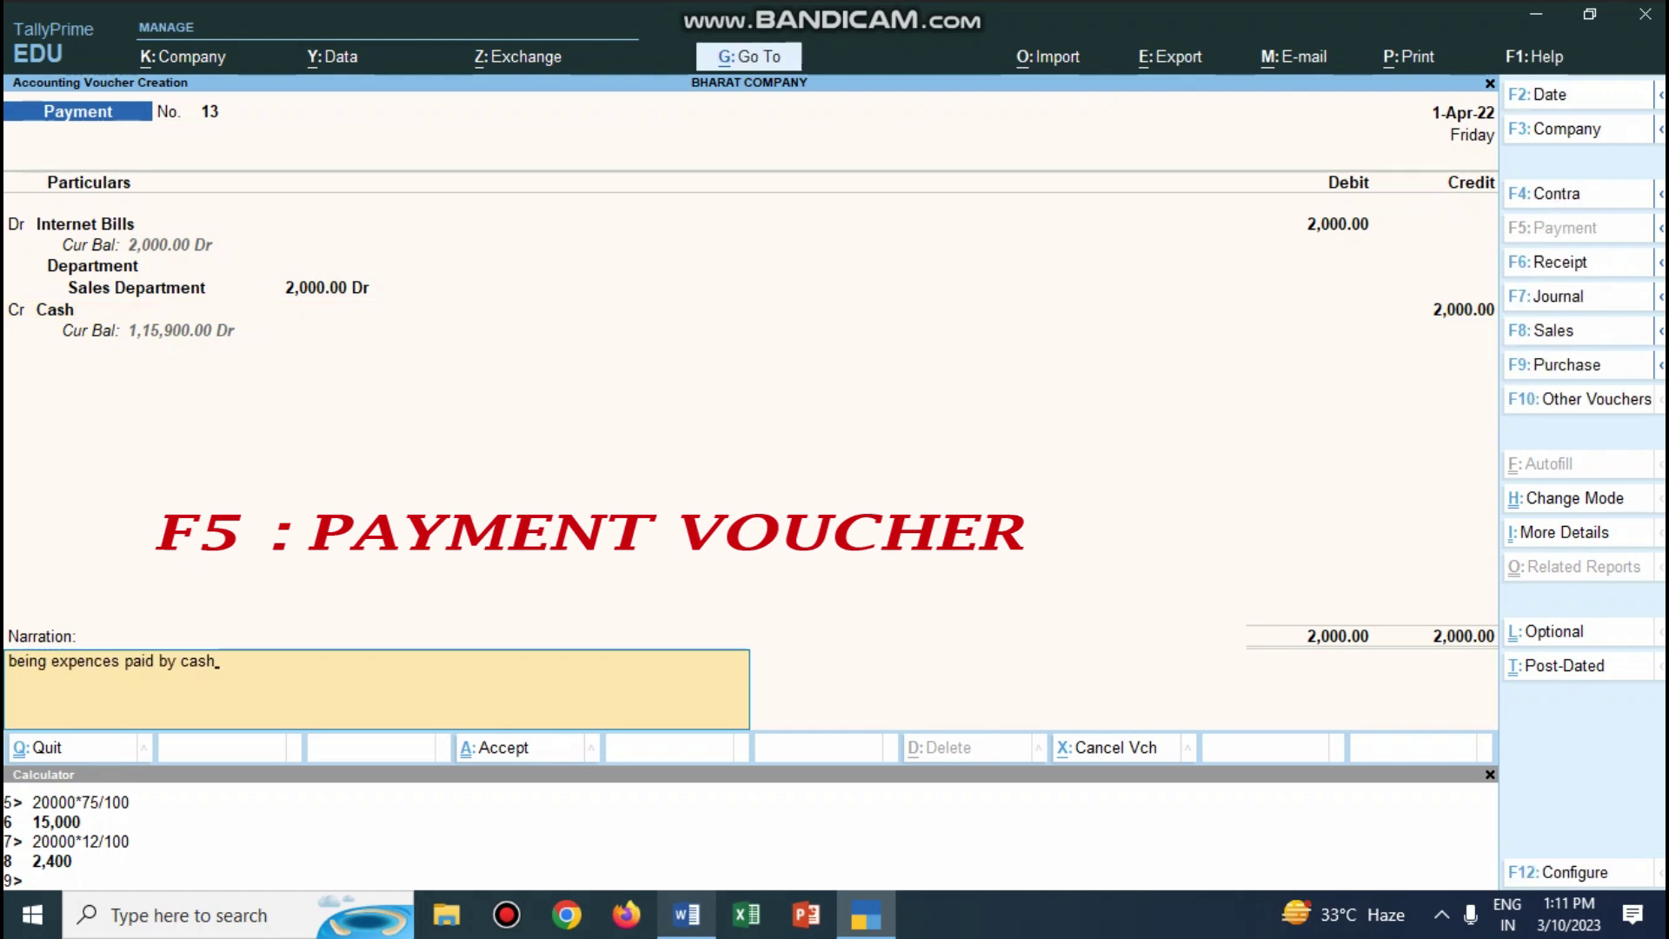
key("Return")
key("y")
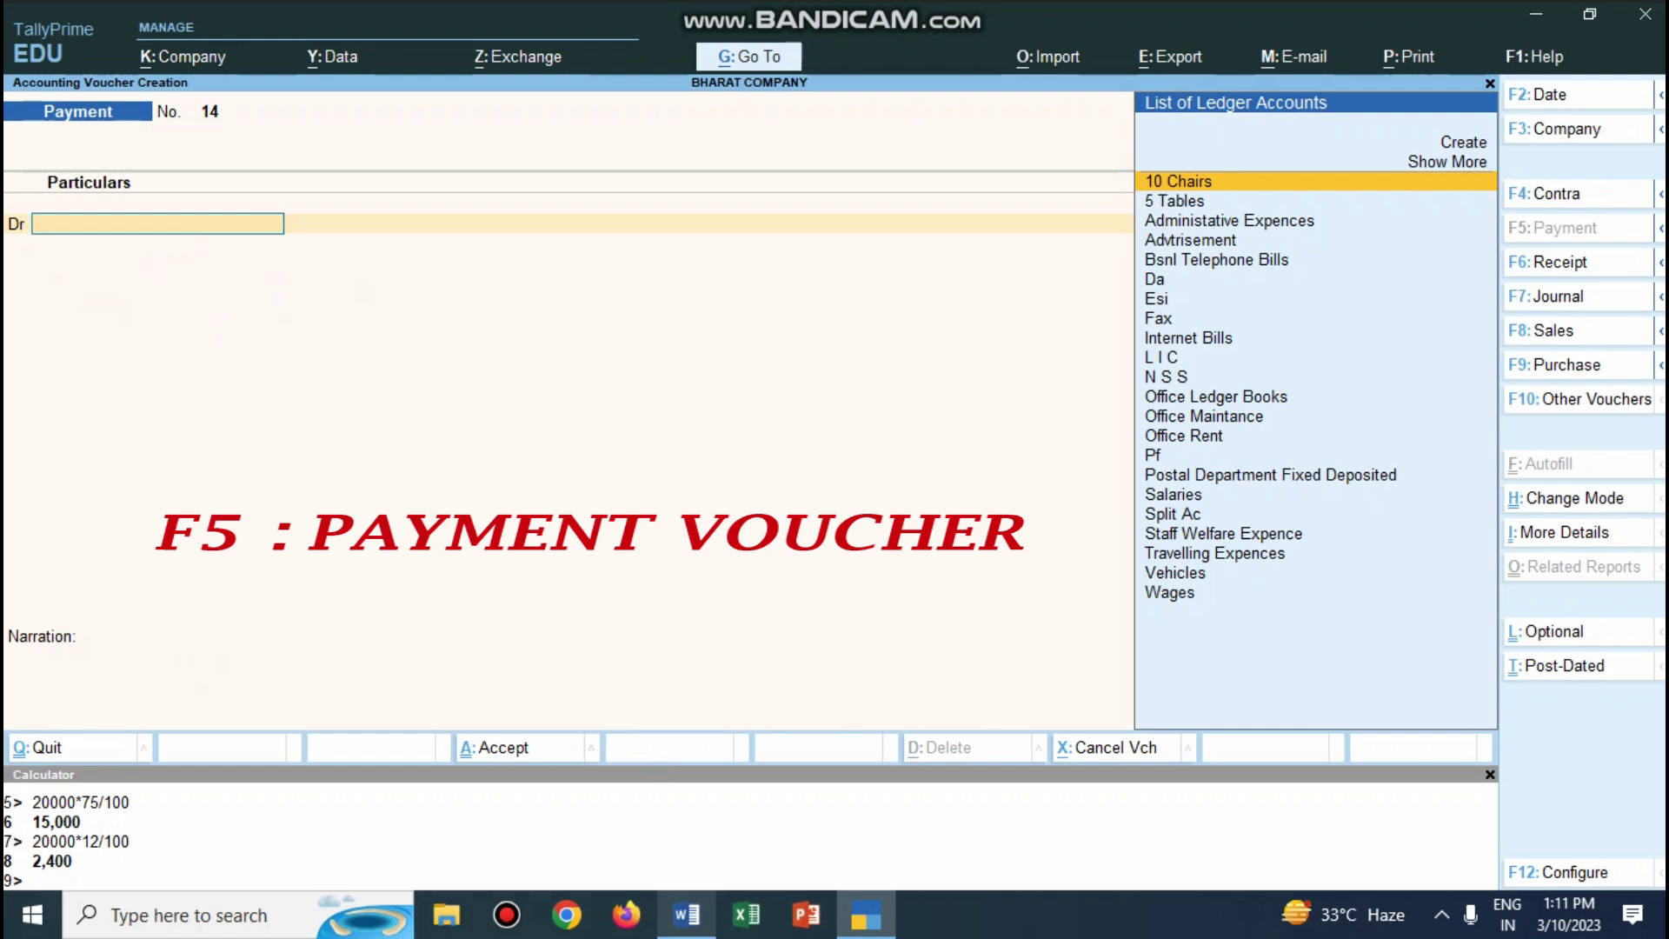
Switch to the Word list and mark "Split AC" and "SBI" in transaction 19 in red.
key("alt+Tab")
left_click_drag(182, 388, 337, 388)
left_click(453, 355)
left_click_drag(928, 388, 994, 388)
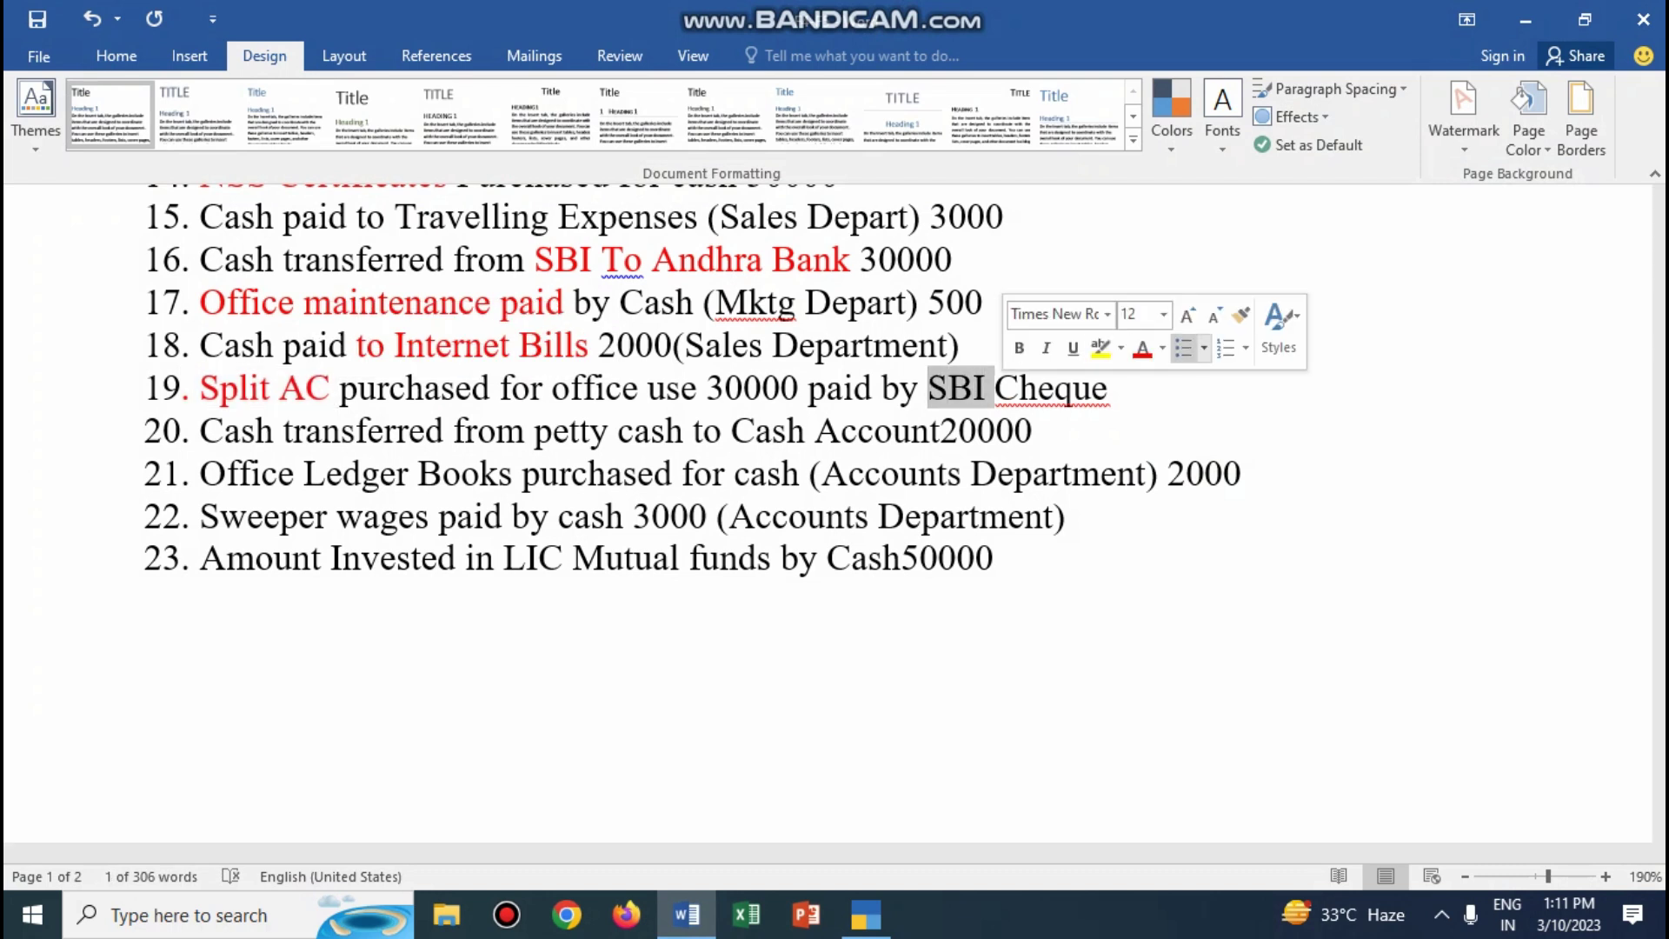
left_click(1142, 348)
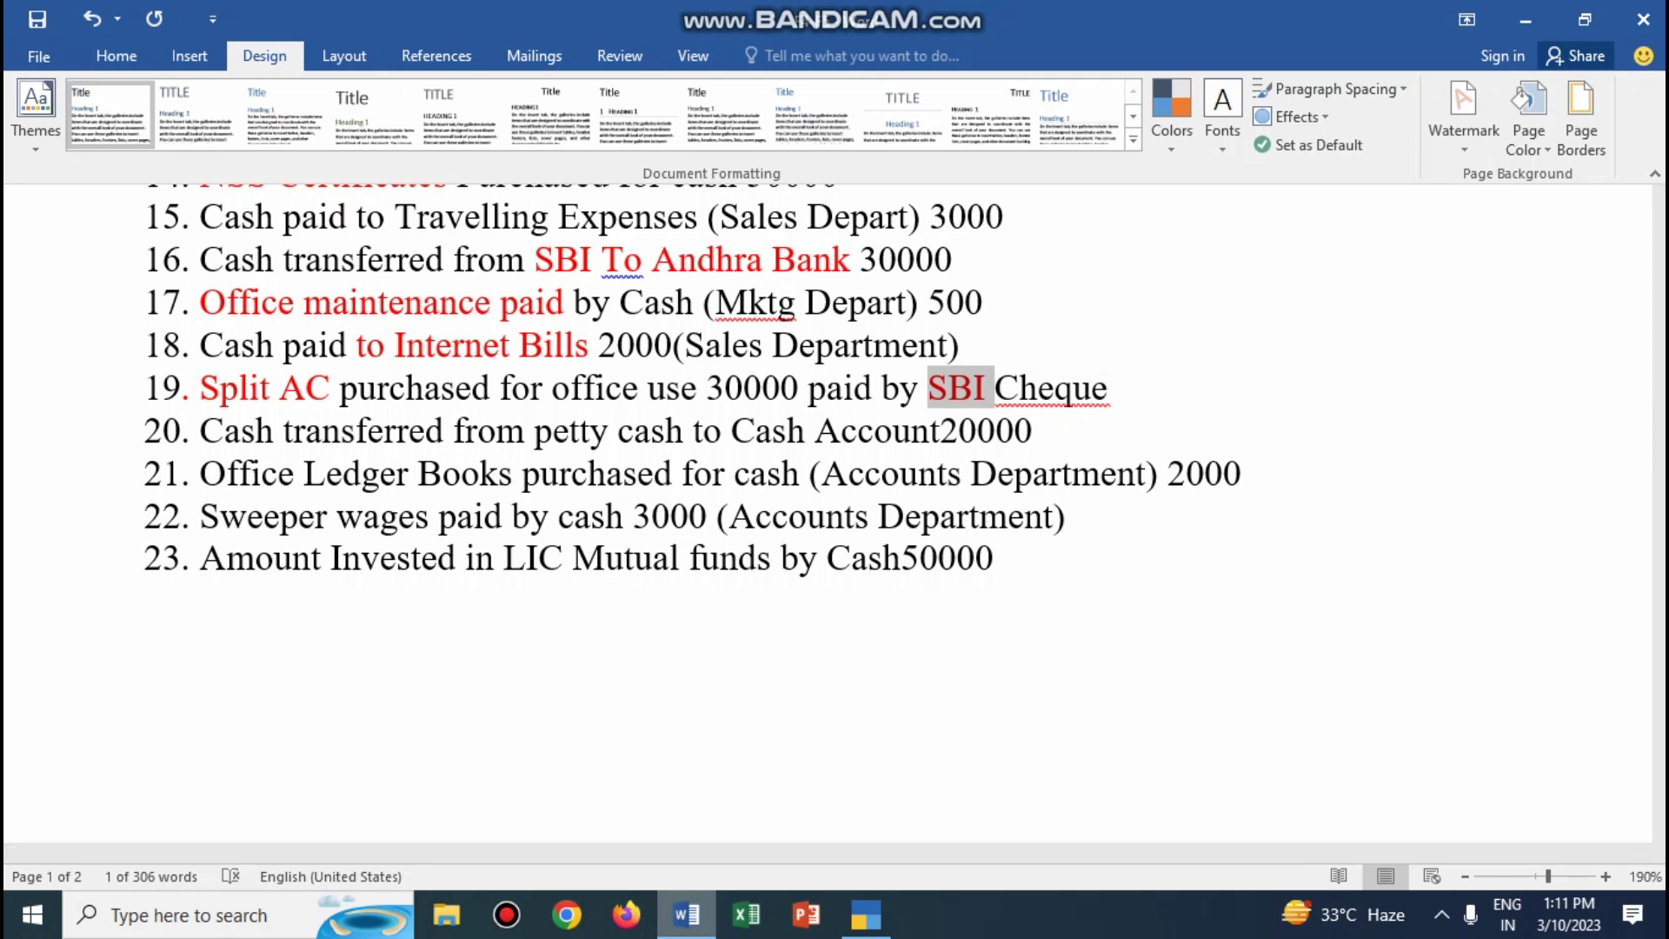
Return to TallyPrime and record a payment voucher debiting Split Ac with 30000 and crediting Sbi Bank with the same amount.
key("alt+Tab")
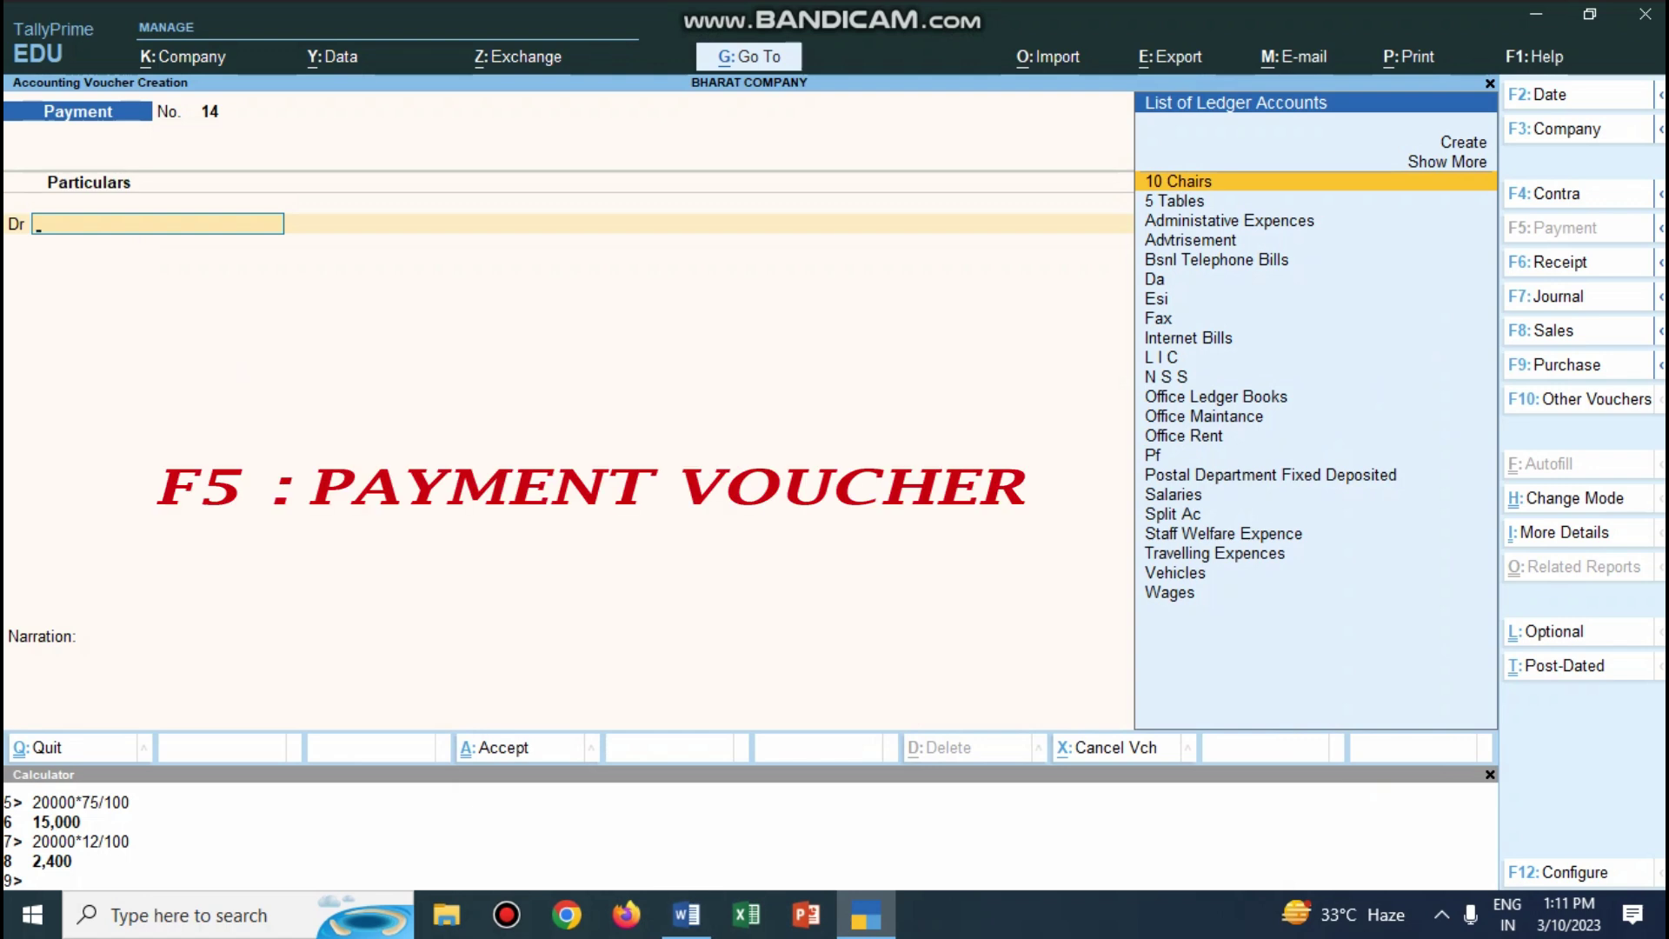
type("sp")
key("Return")
type("30000")
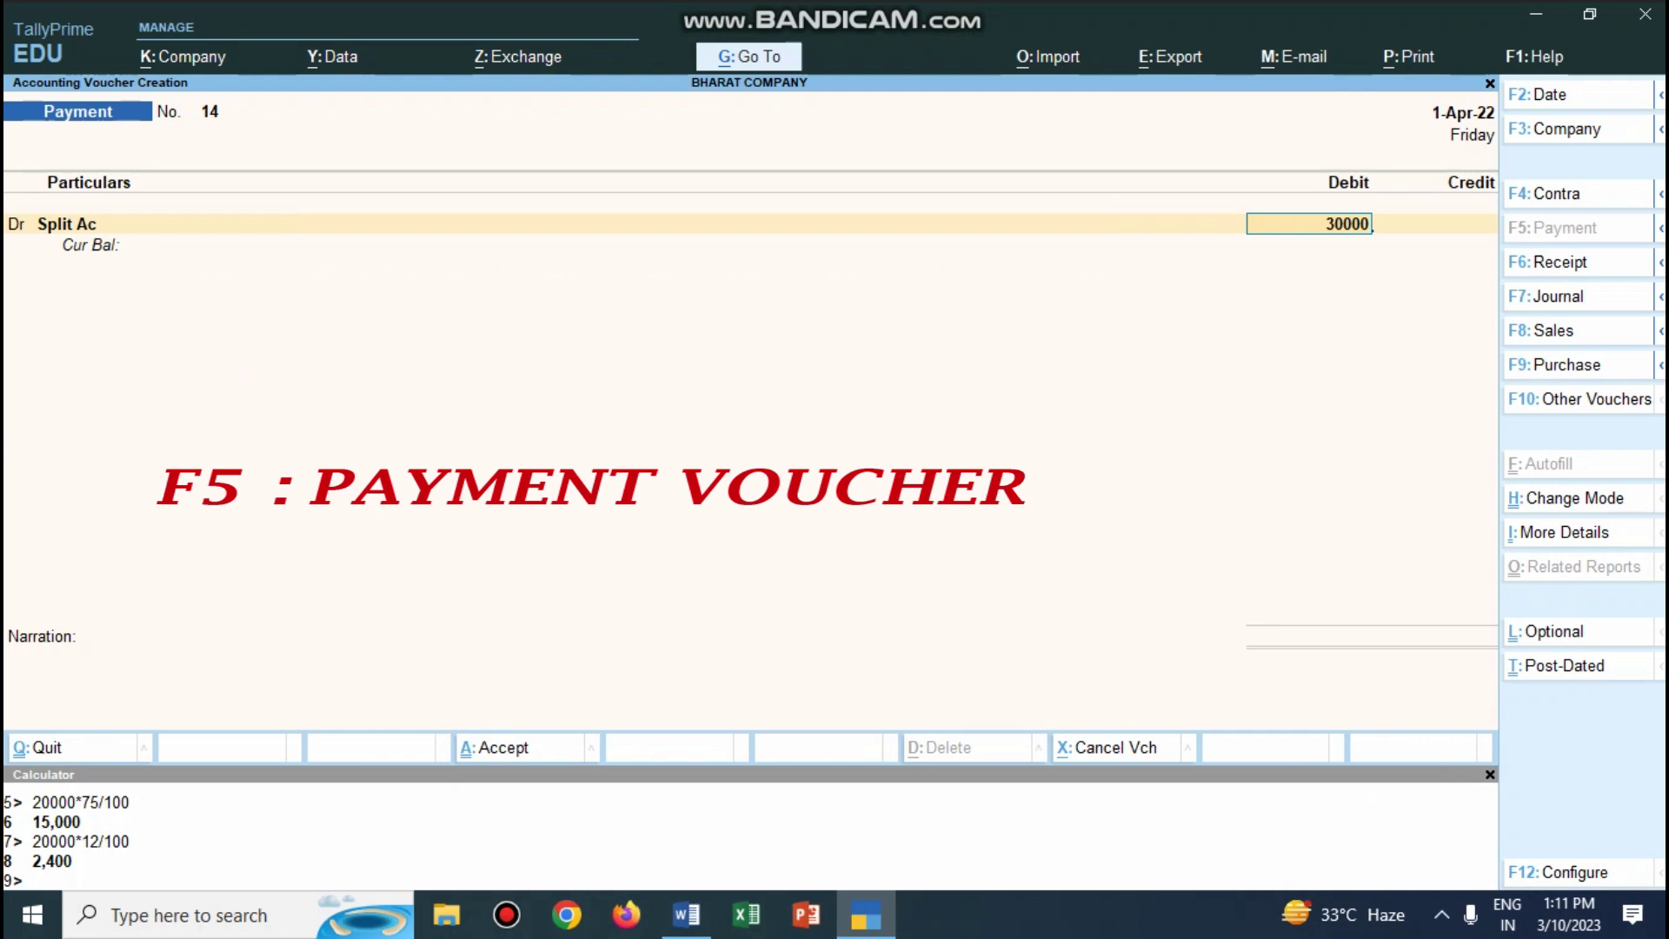
key("Return")
type("sbi")
key("Return")
key("Return")
Enter the narration "being asset purchased for cheque" and save the Split Ac payment voucher.
type("being asset")
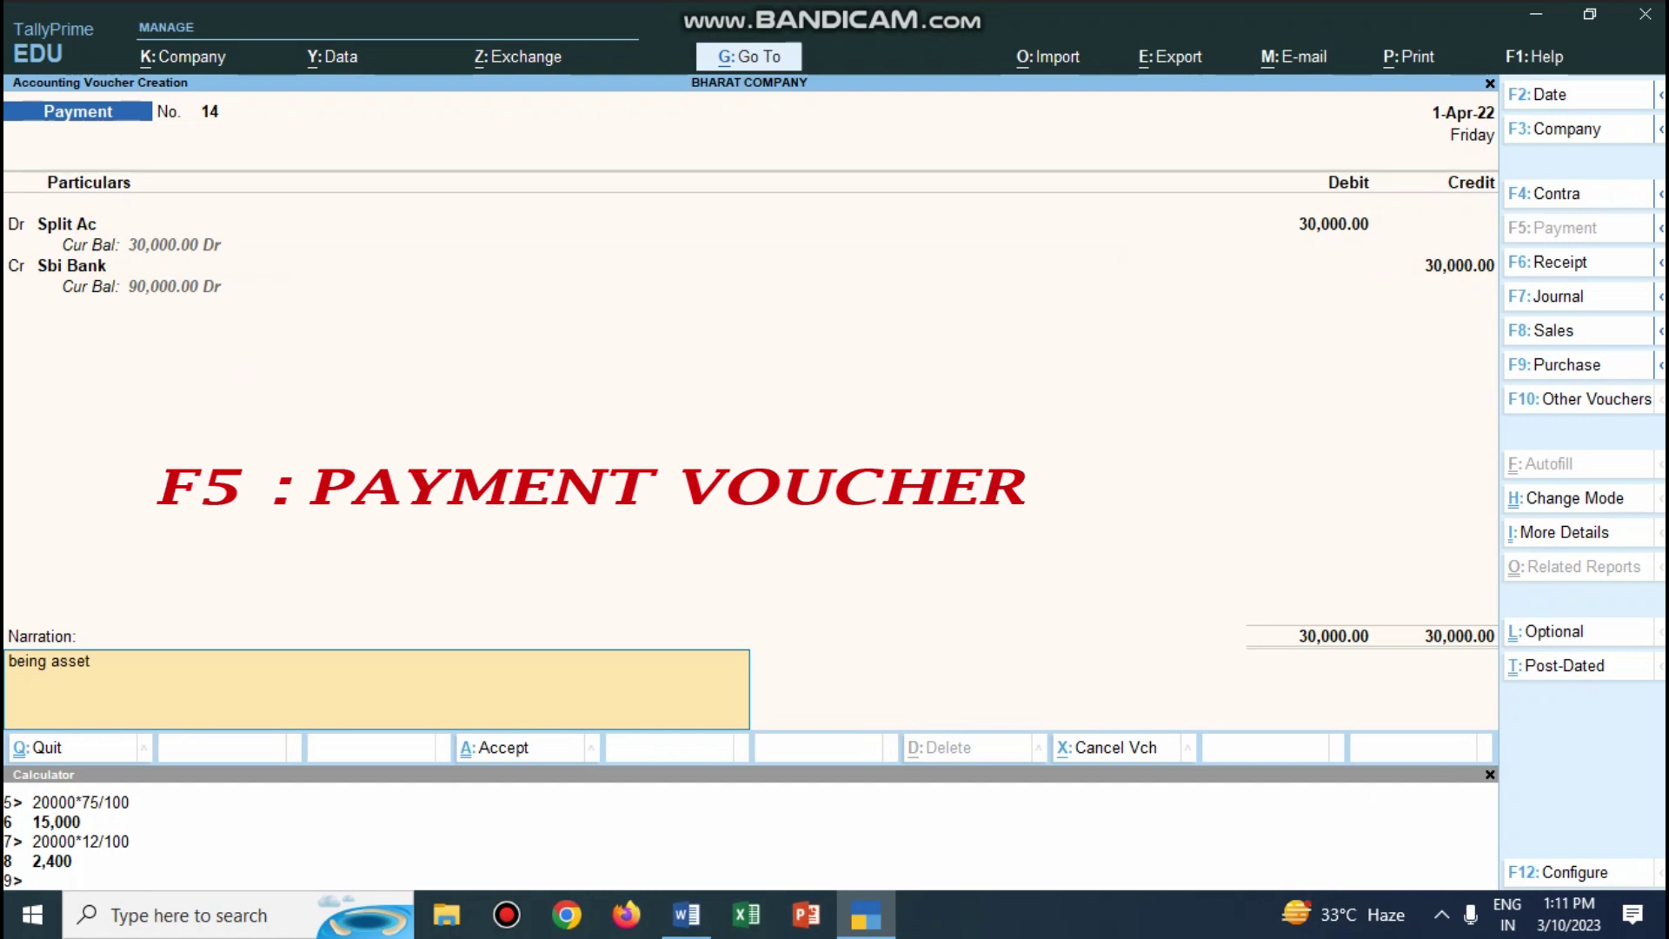
type(" purchased for cheque")
key("Return")
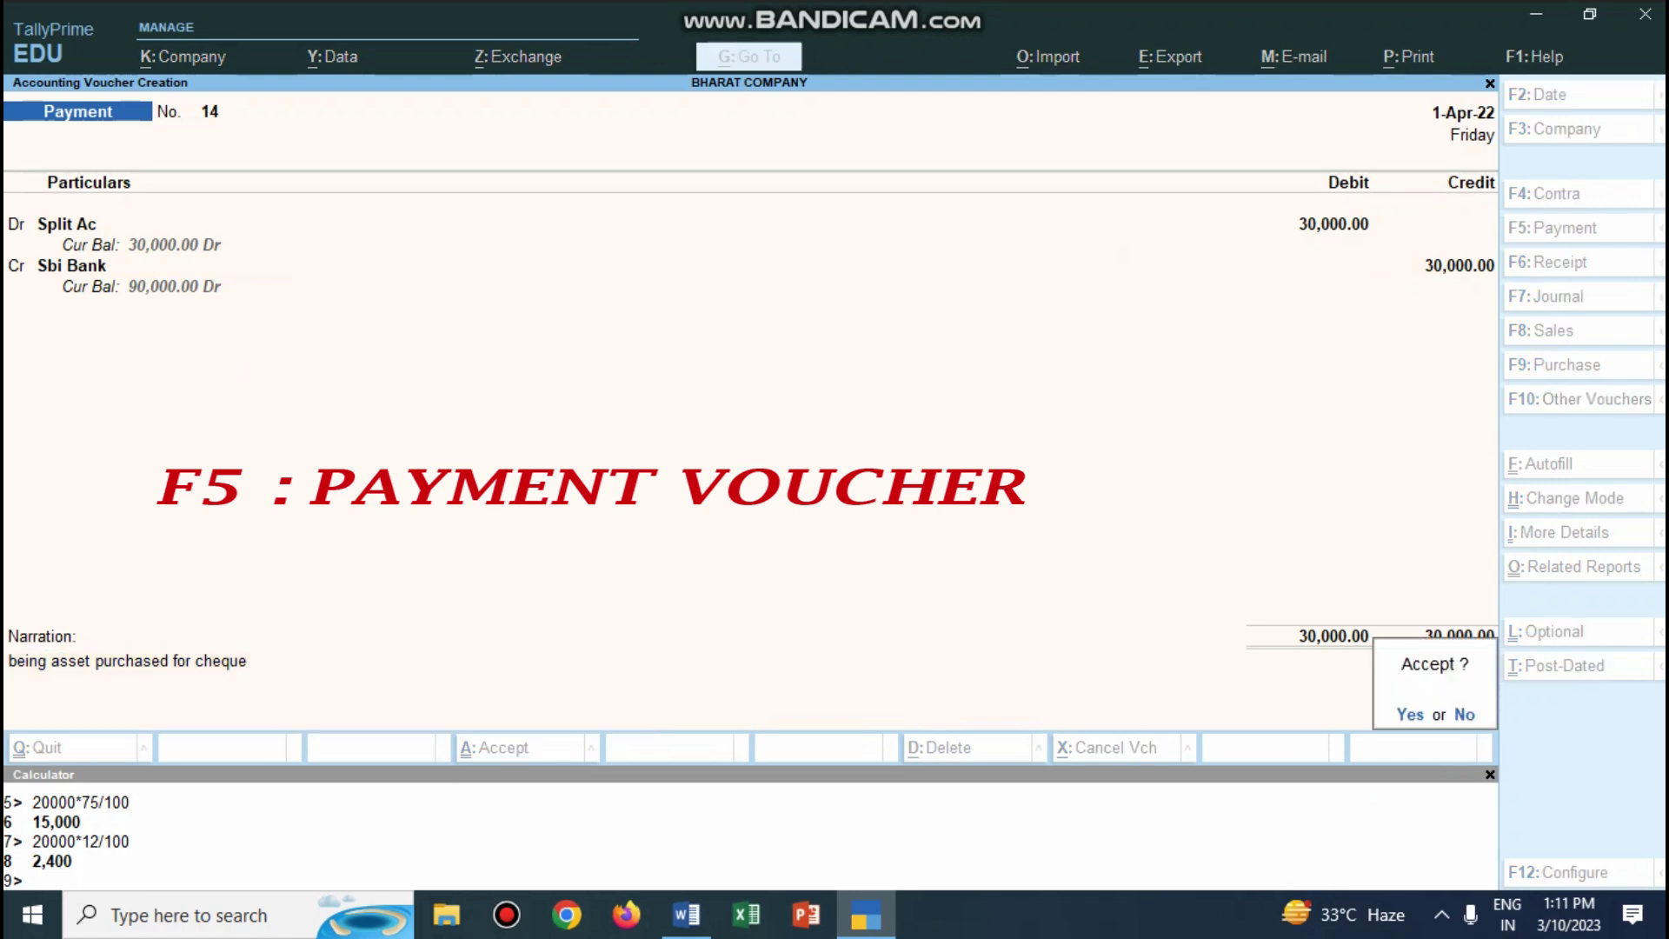
key("Return")
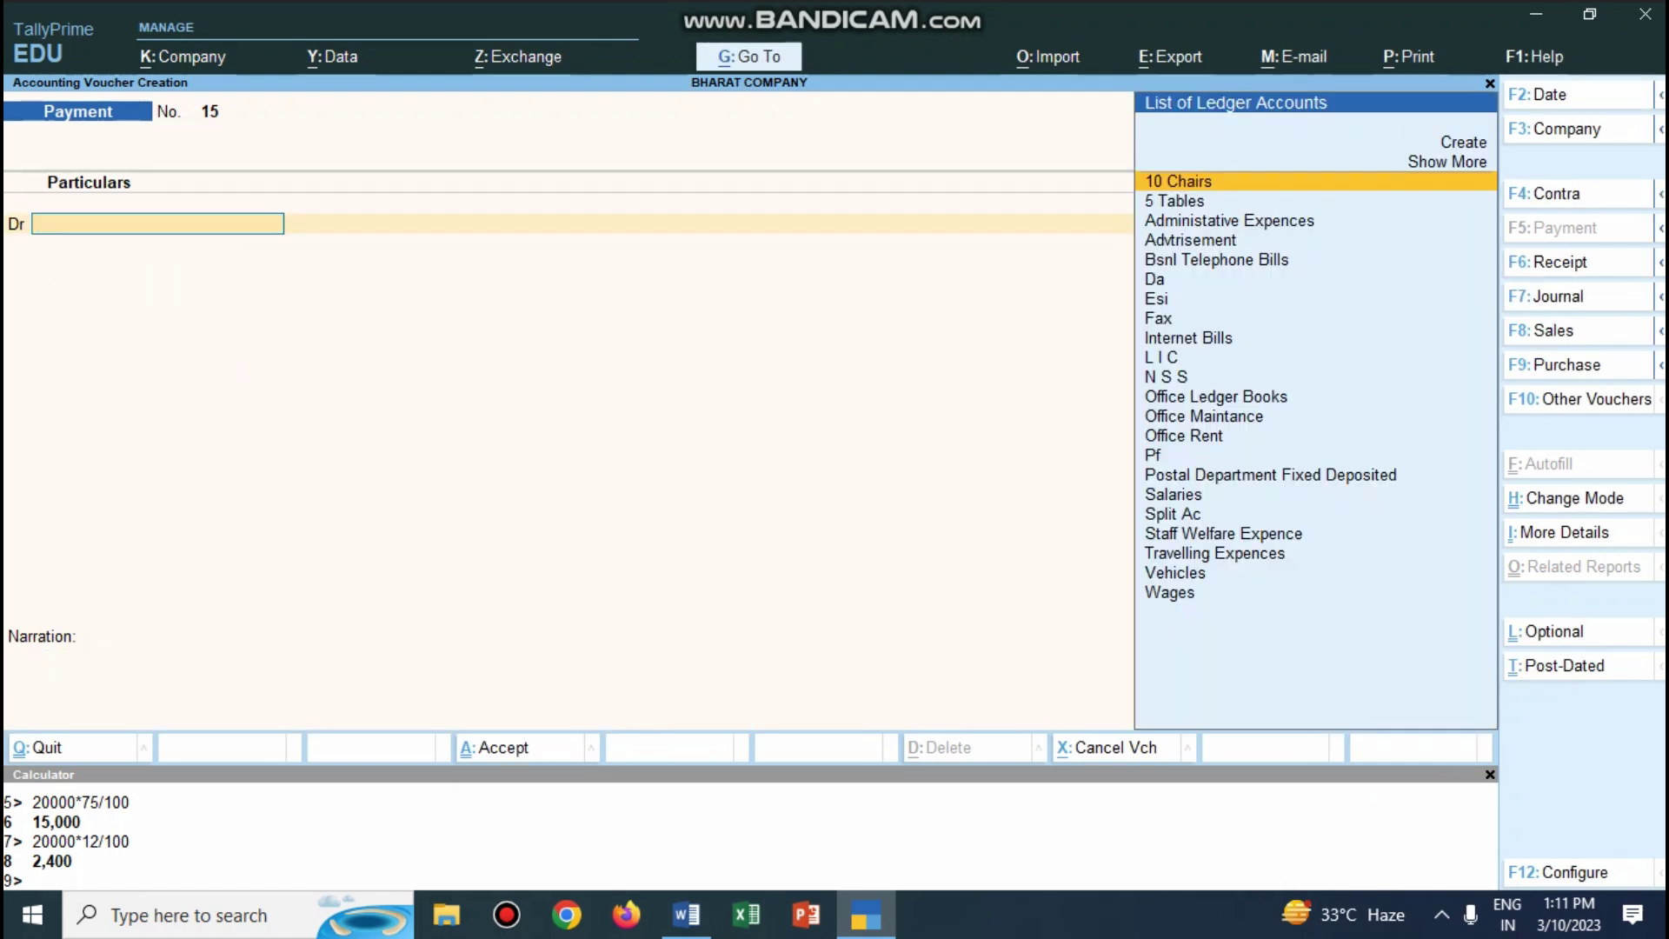
Switch to the Word list and mark "from petty cash to Cash" in transaction 20 in red.
left_click(687, 915)
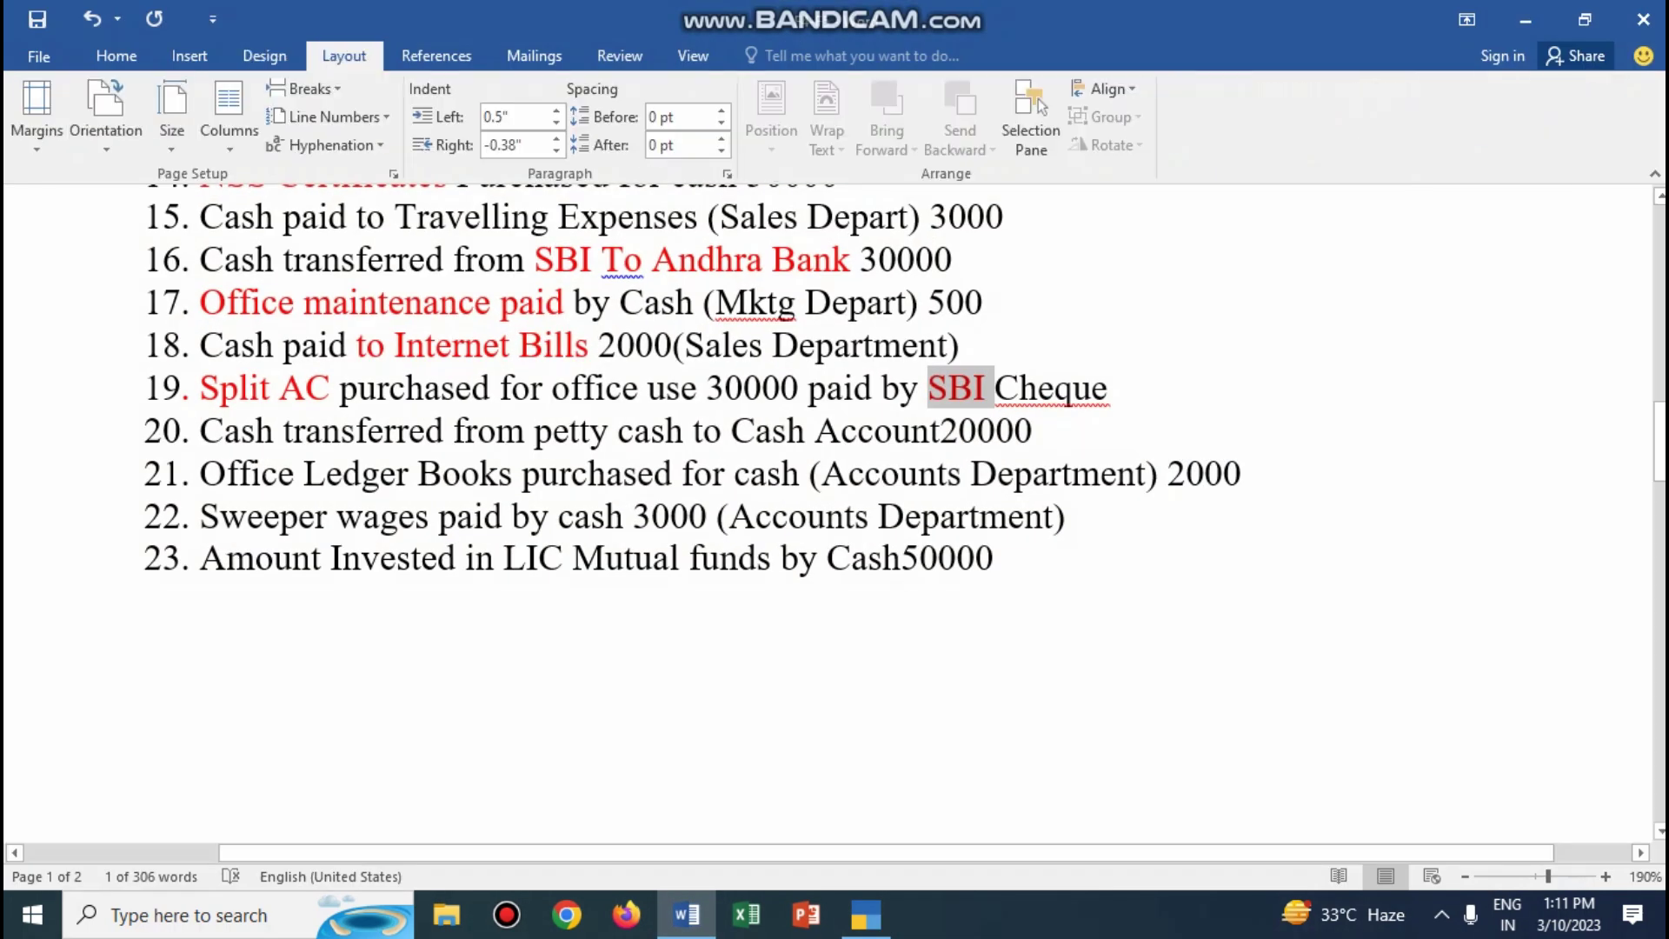
left_click_drag(527, 431, 814, 430)
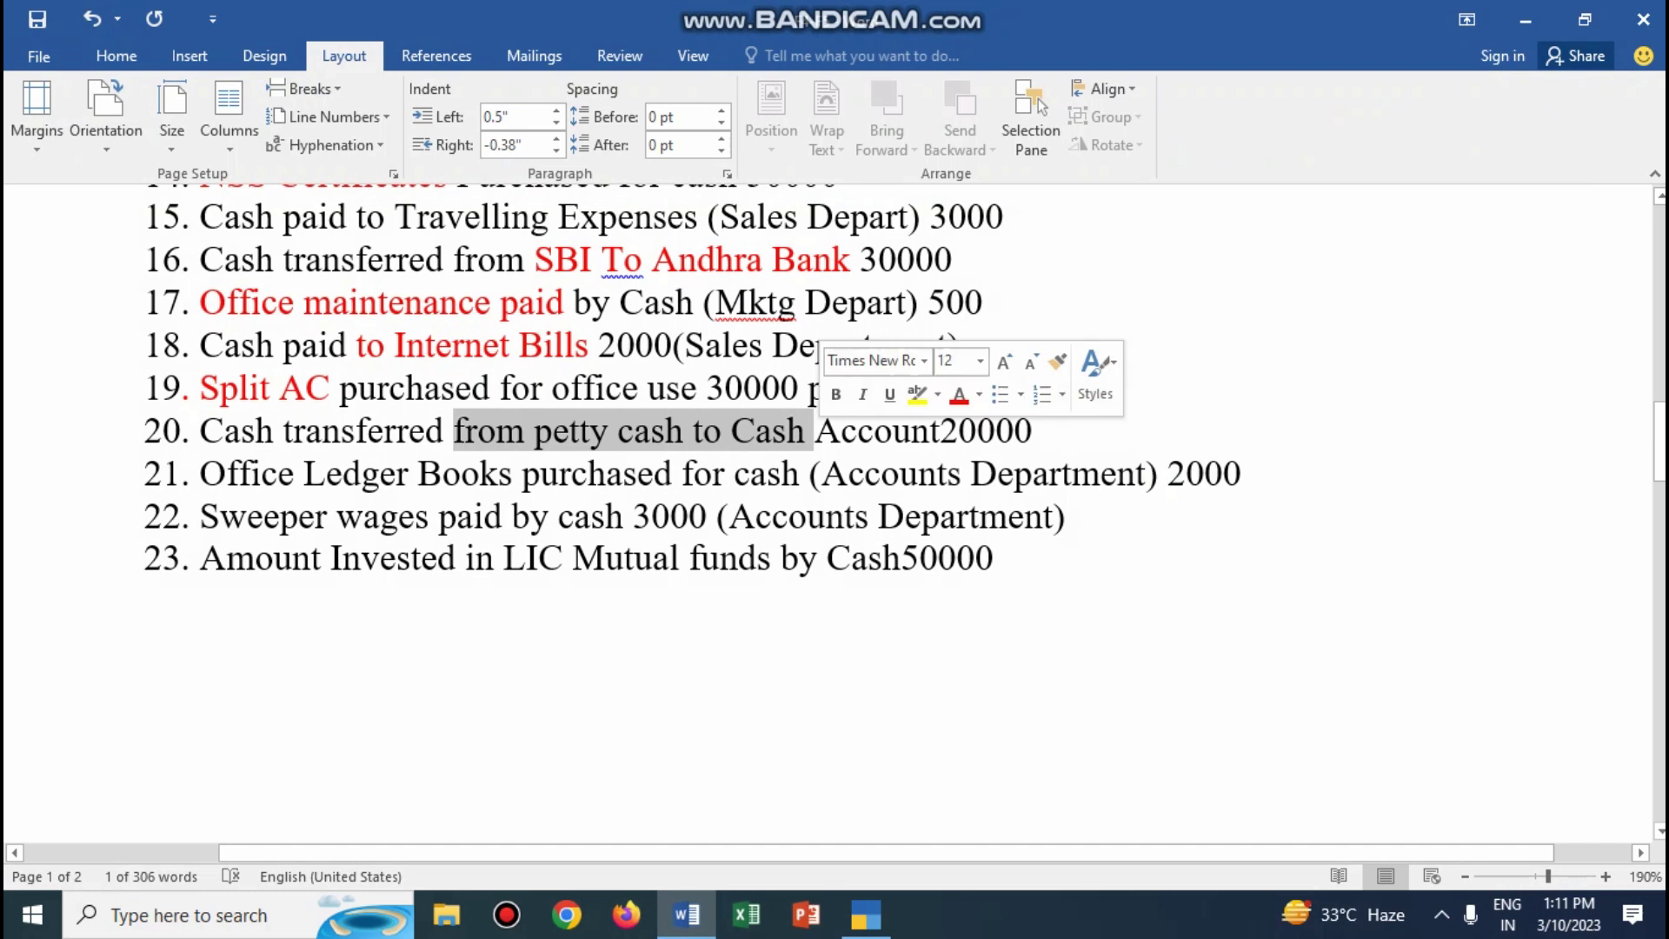
left_click(958, 394)
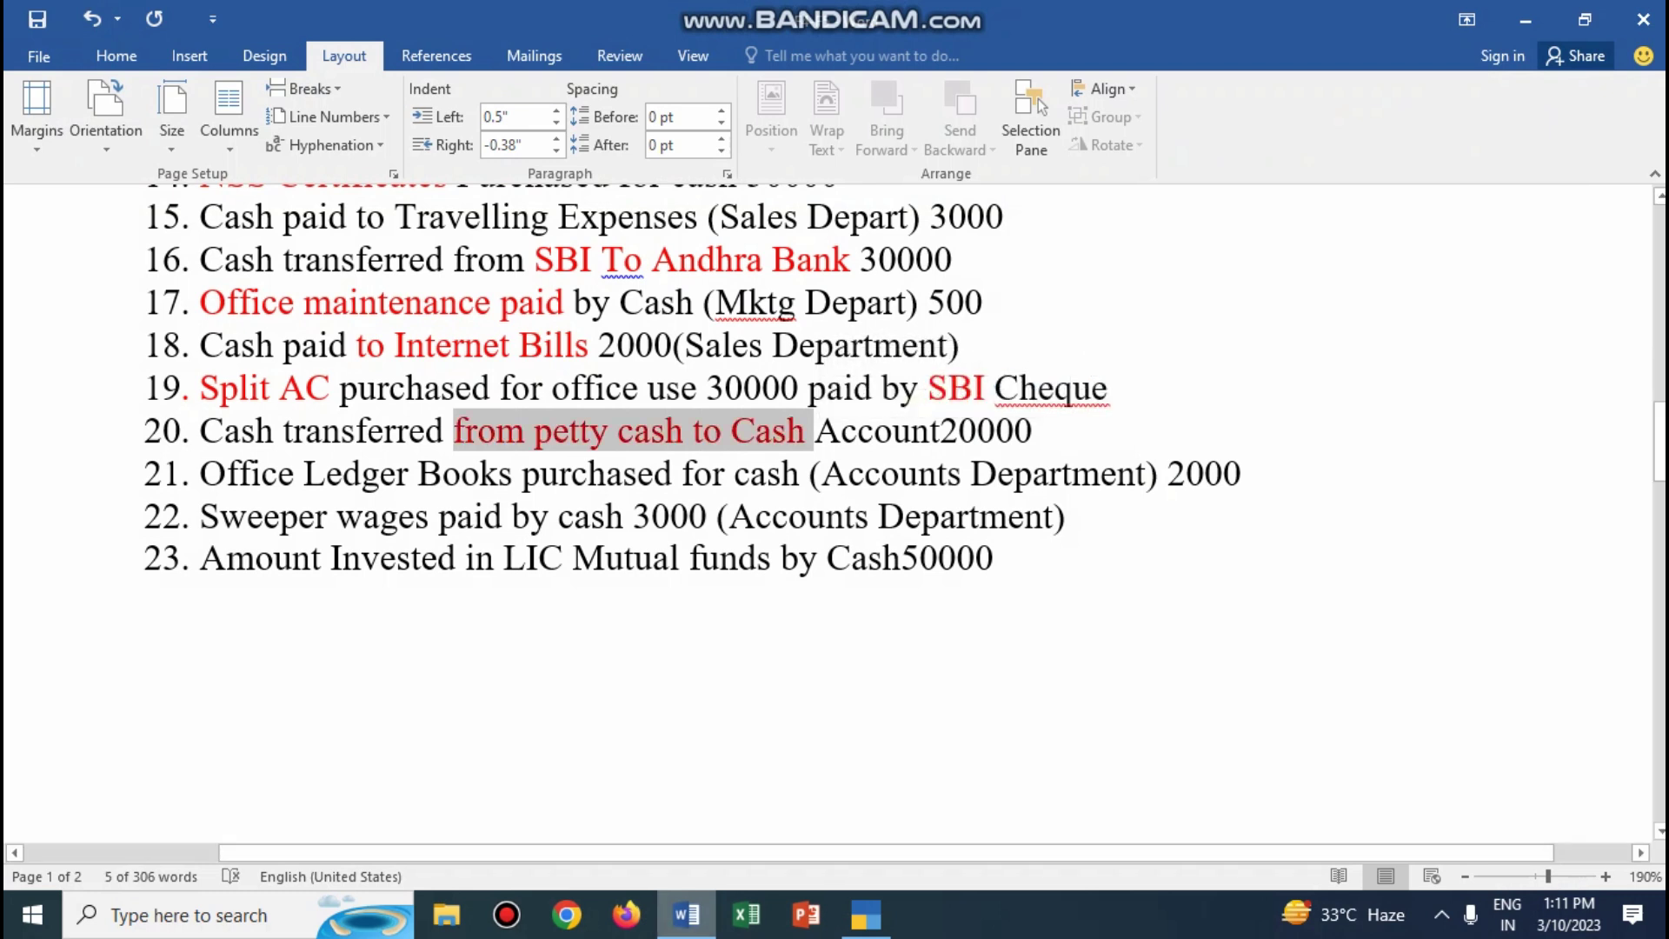
Return to TallyPrime and start a contra voucher crediting Petty Cash with 20000 and debiting Cash with the same amount.
left_click(866, 915)
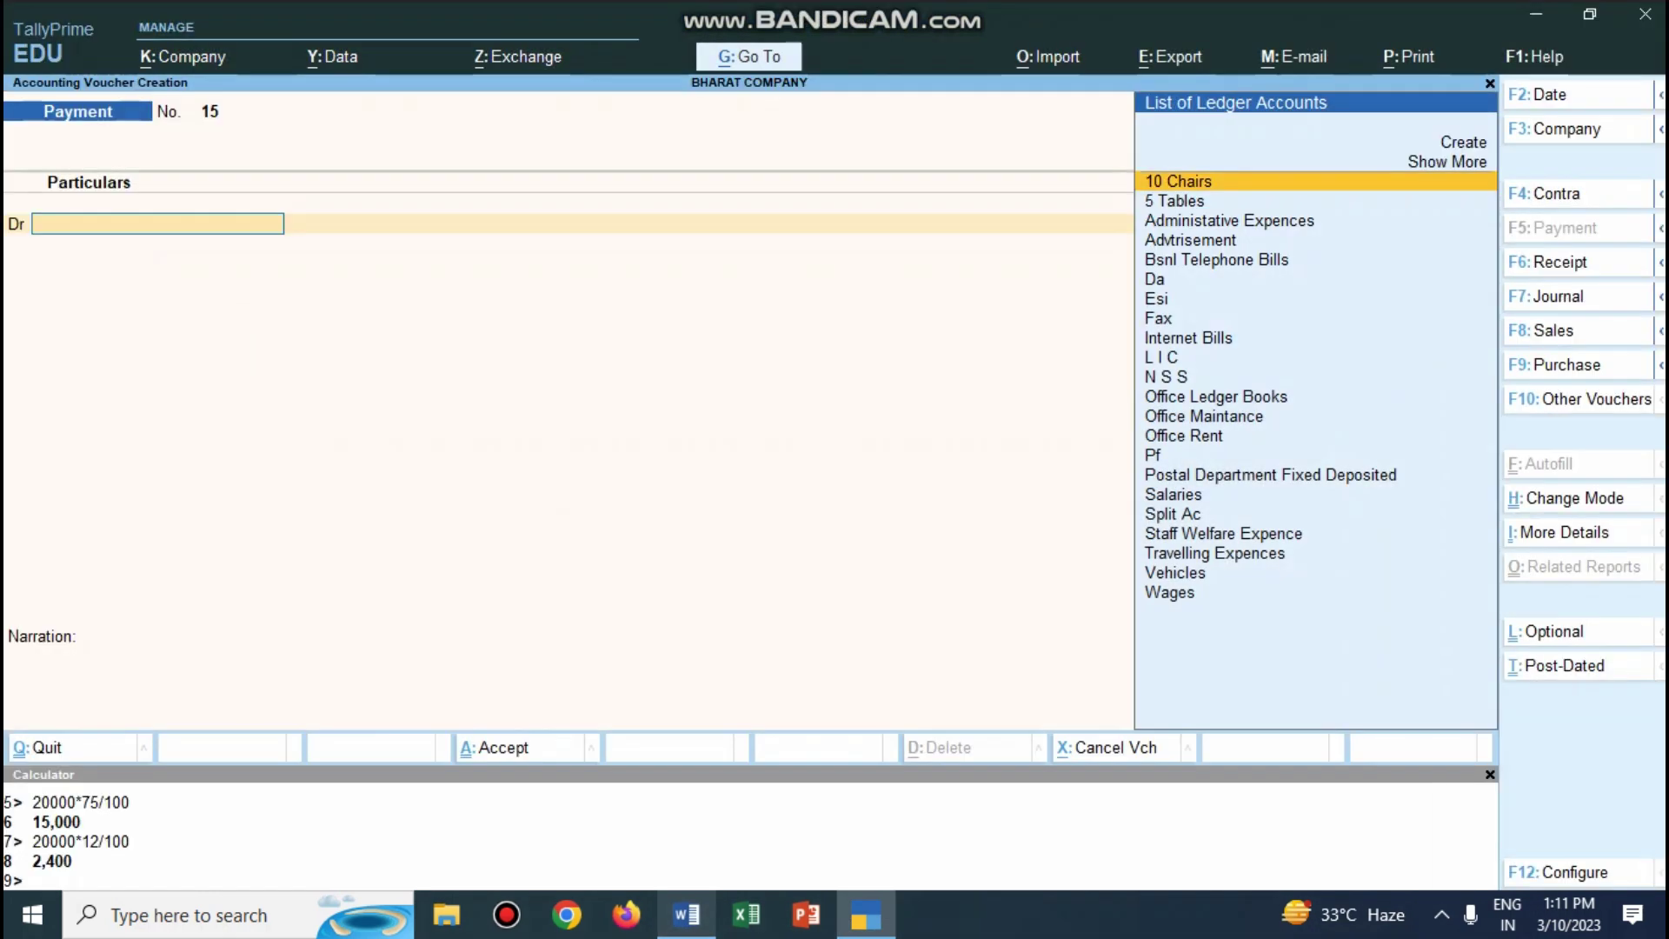
key("F4")
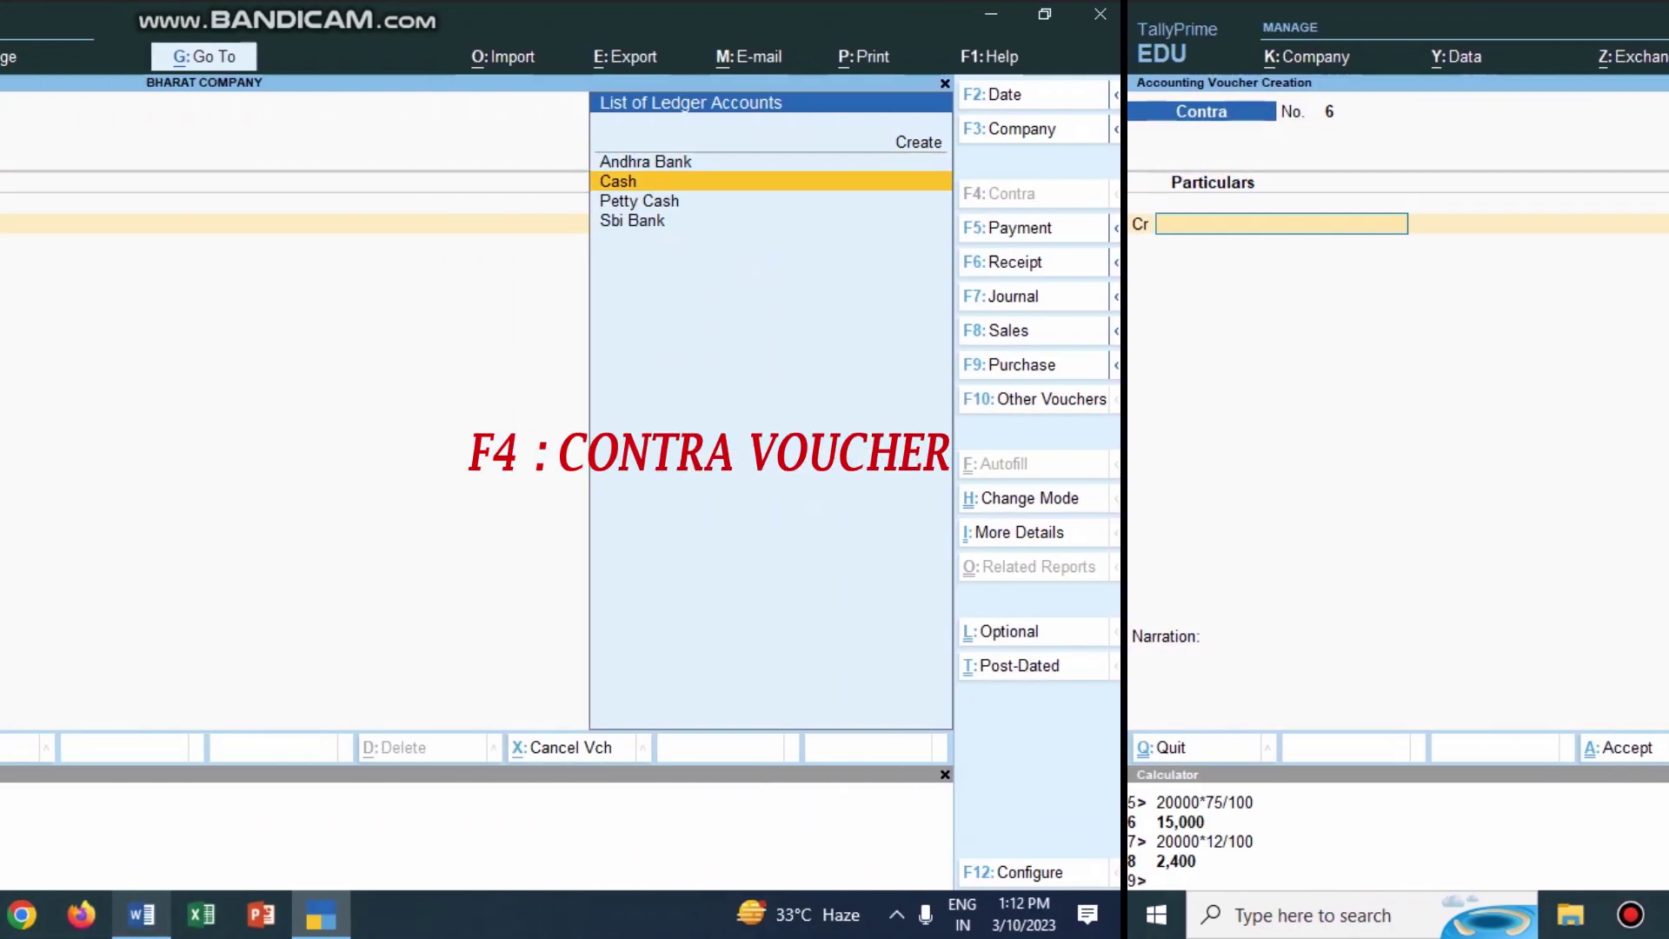
key("Down")
key("Return")
type("20000")
key("Return")
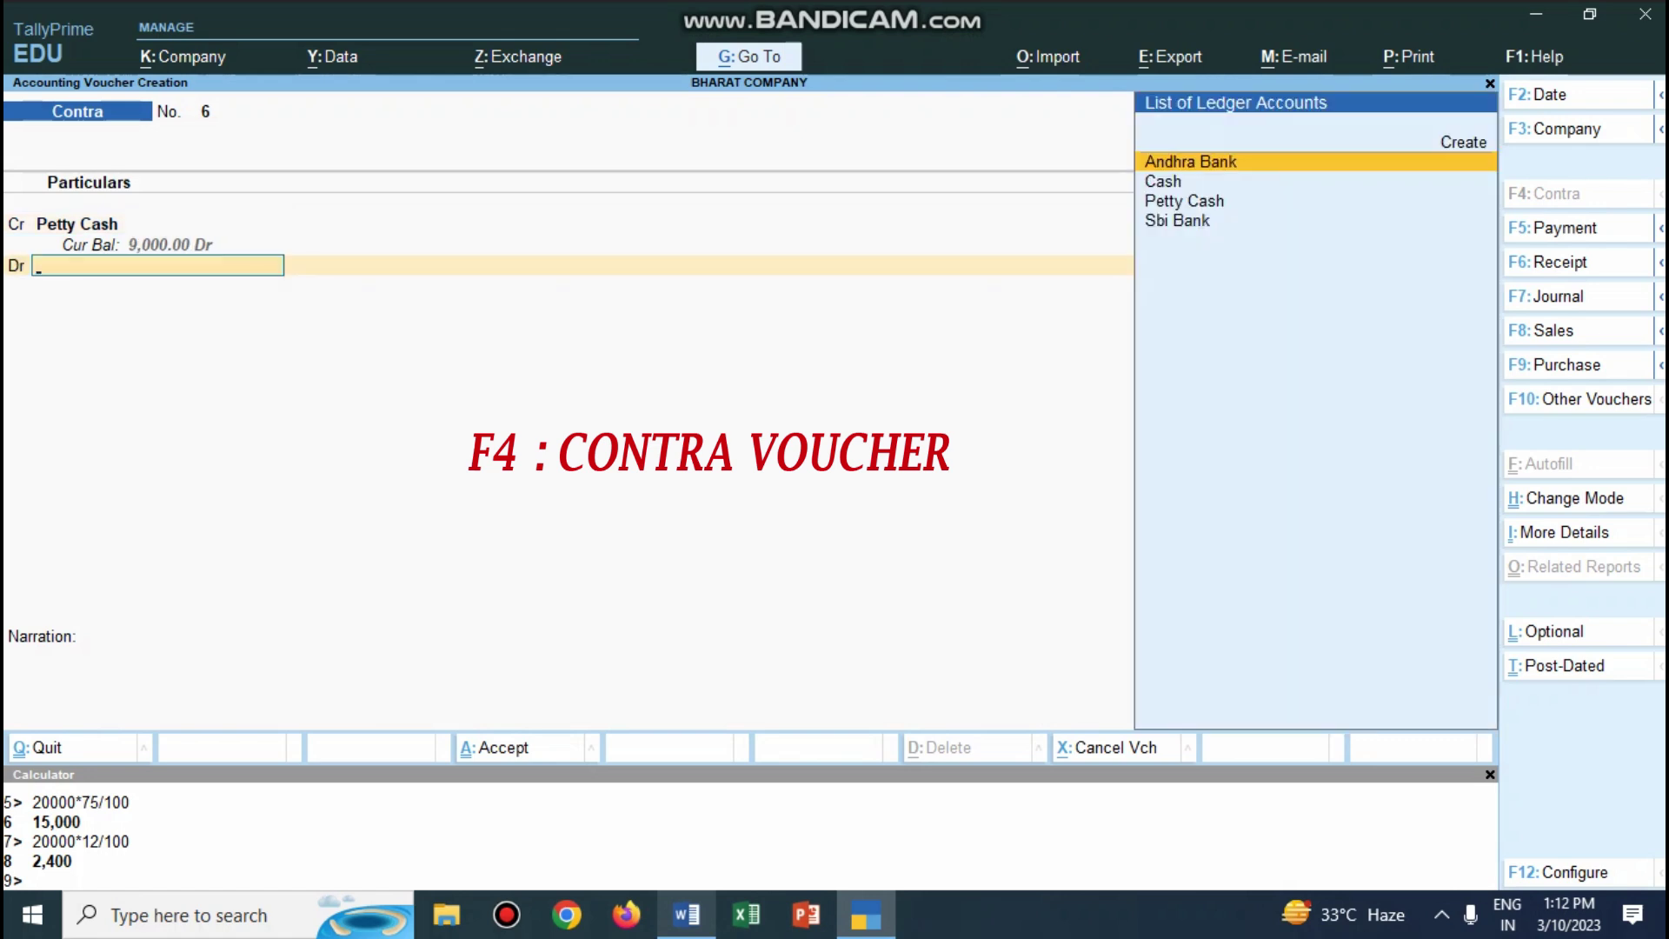
key("Down")
key("Return")
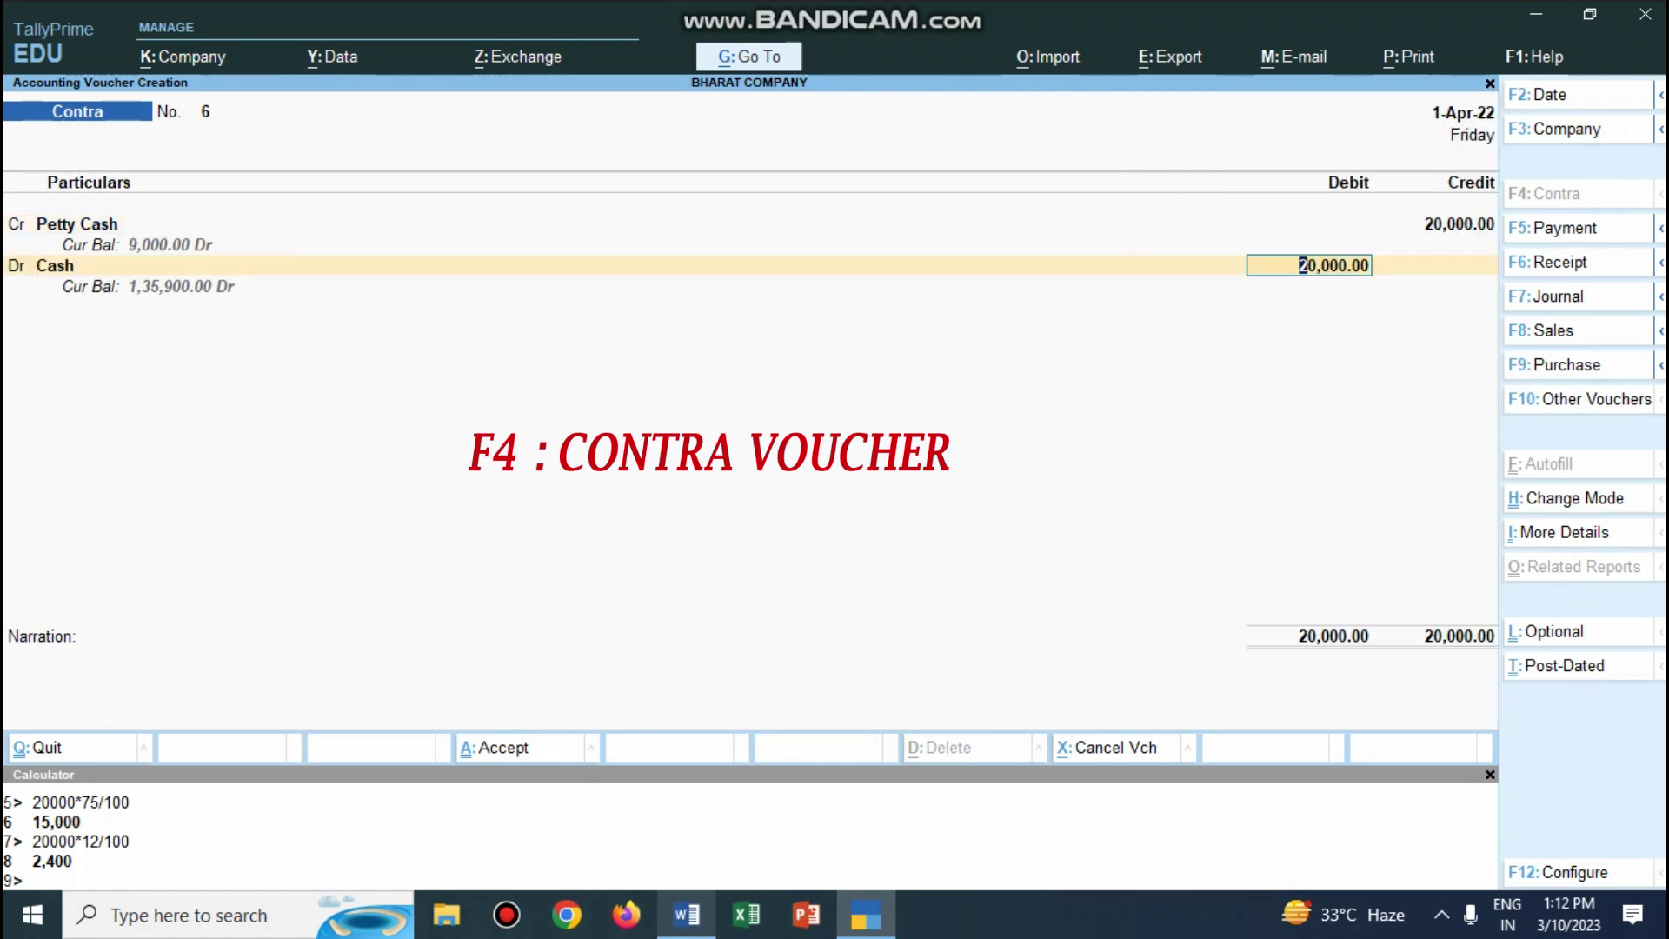
key("Return")
Enter the narration "being cash transferred" and save the petty cash contra voucher.
type("be")
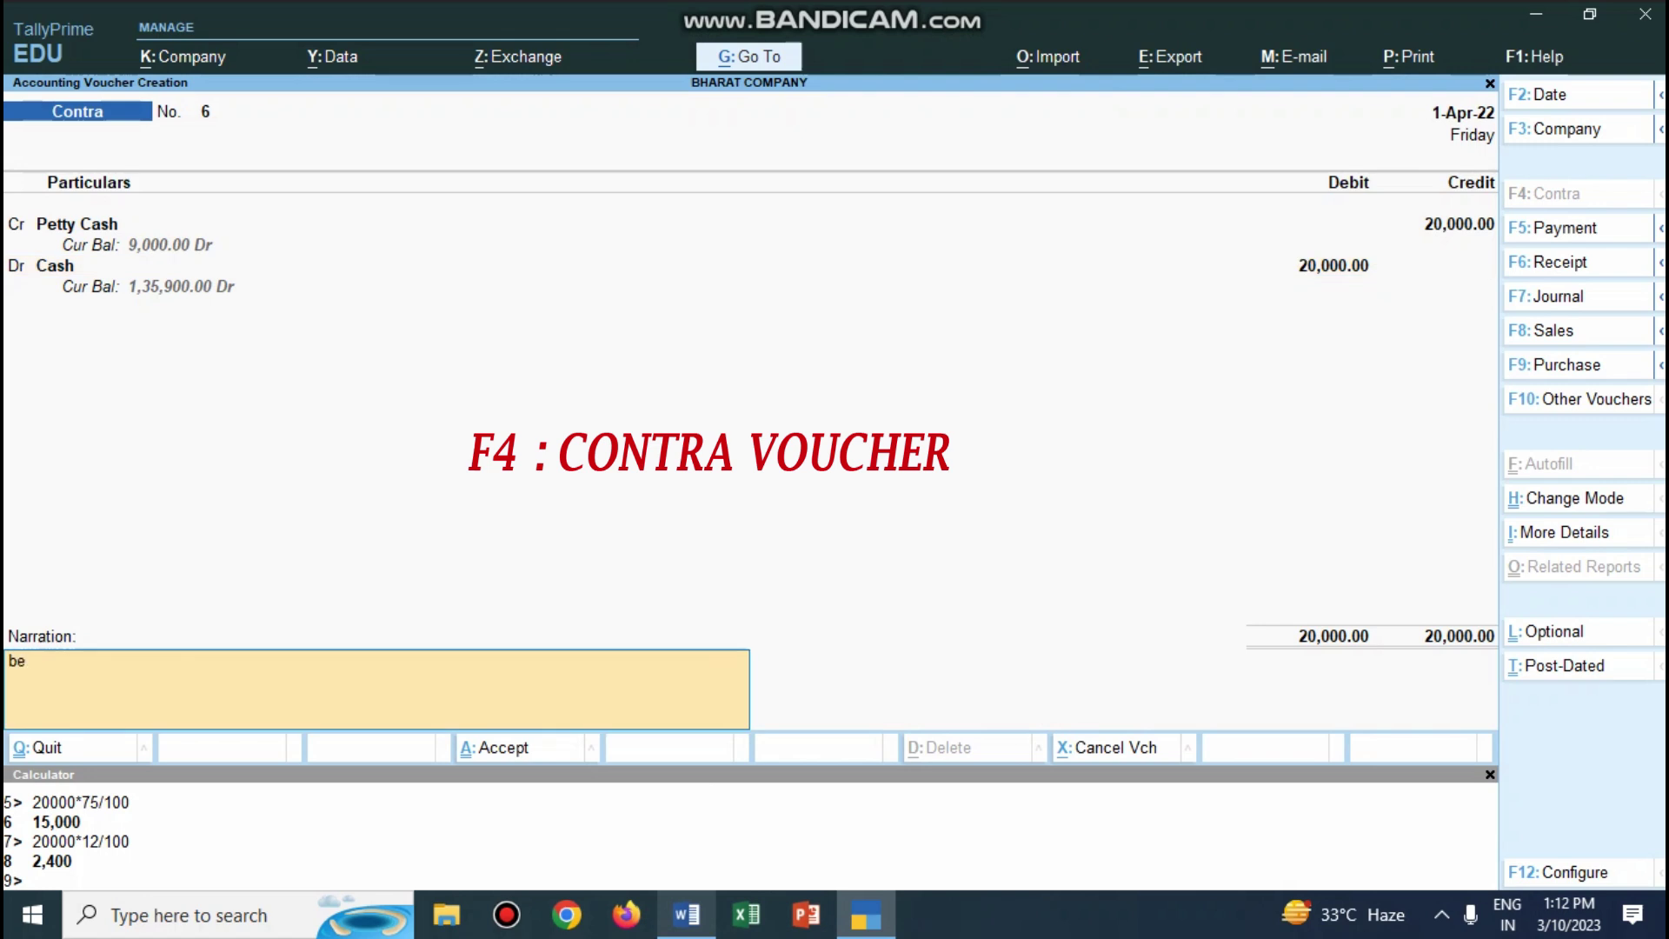
type("ing cash transferred")
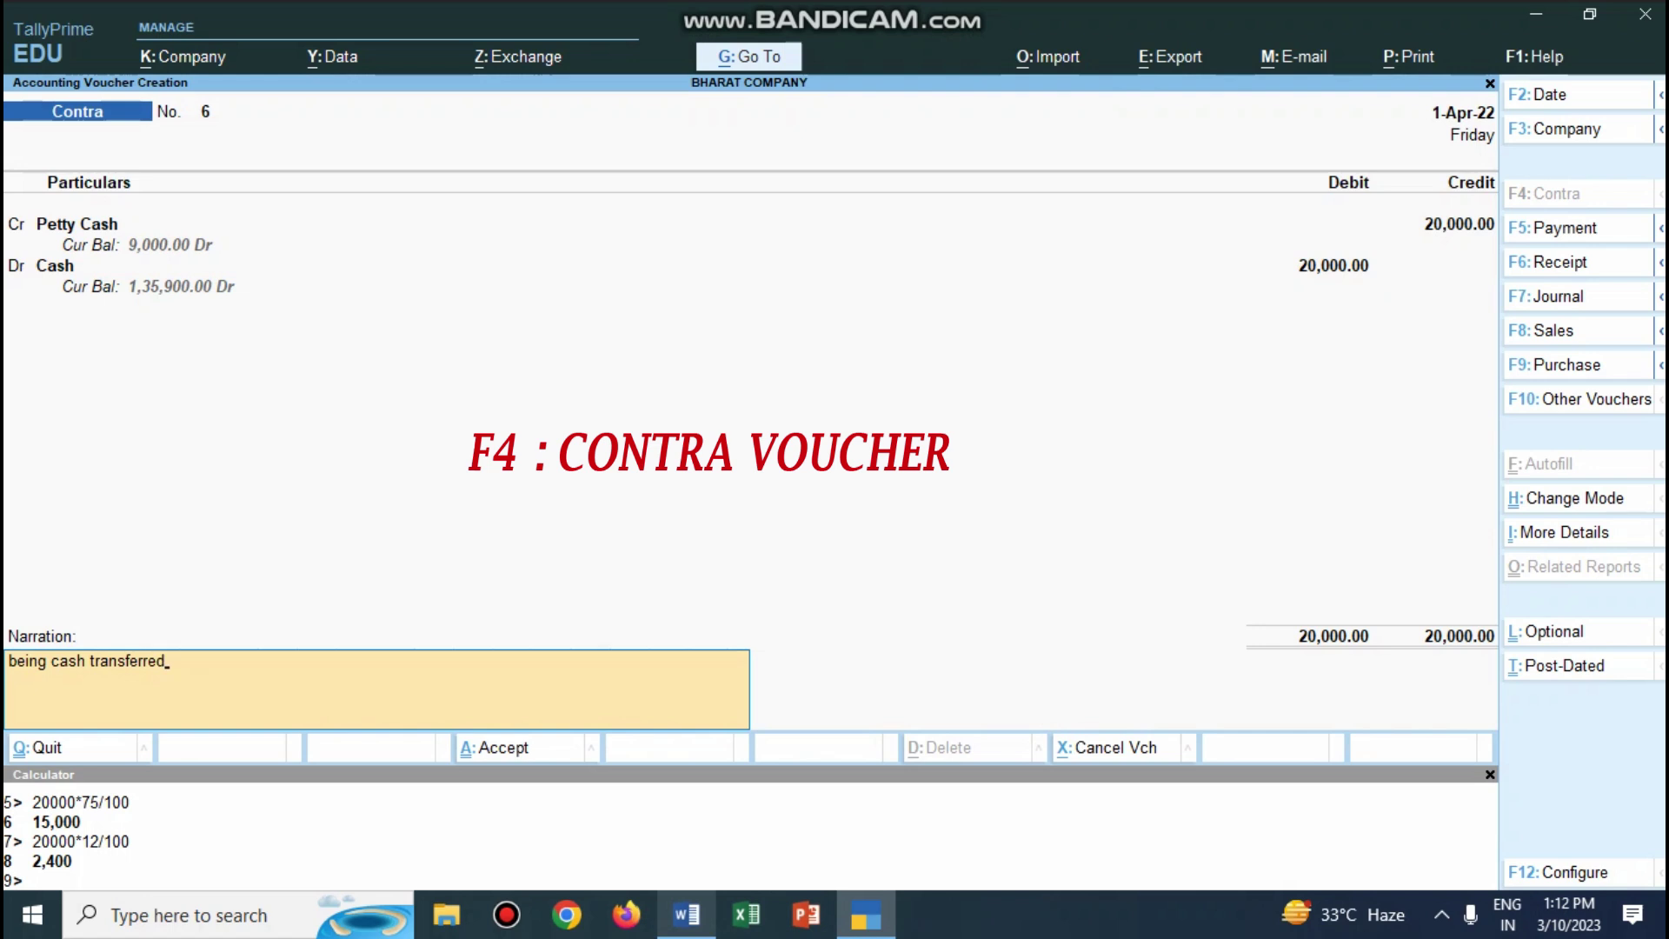
key("Return")
key("Return")
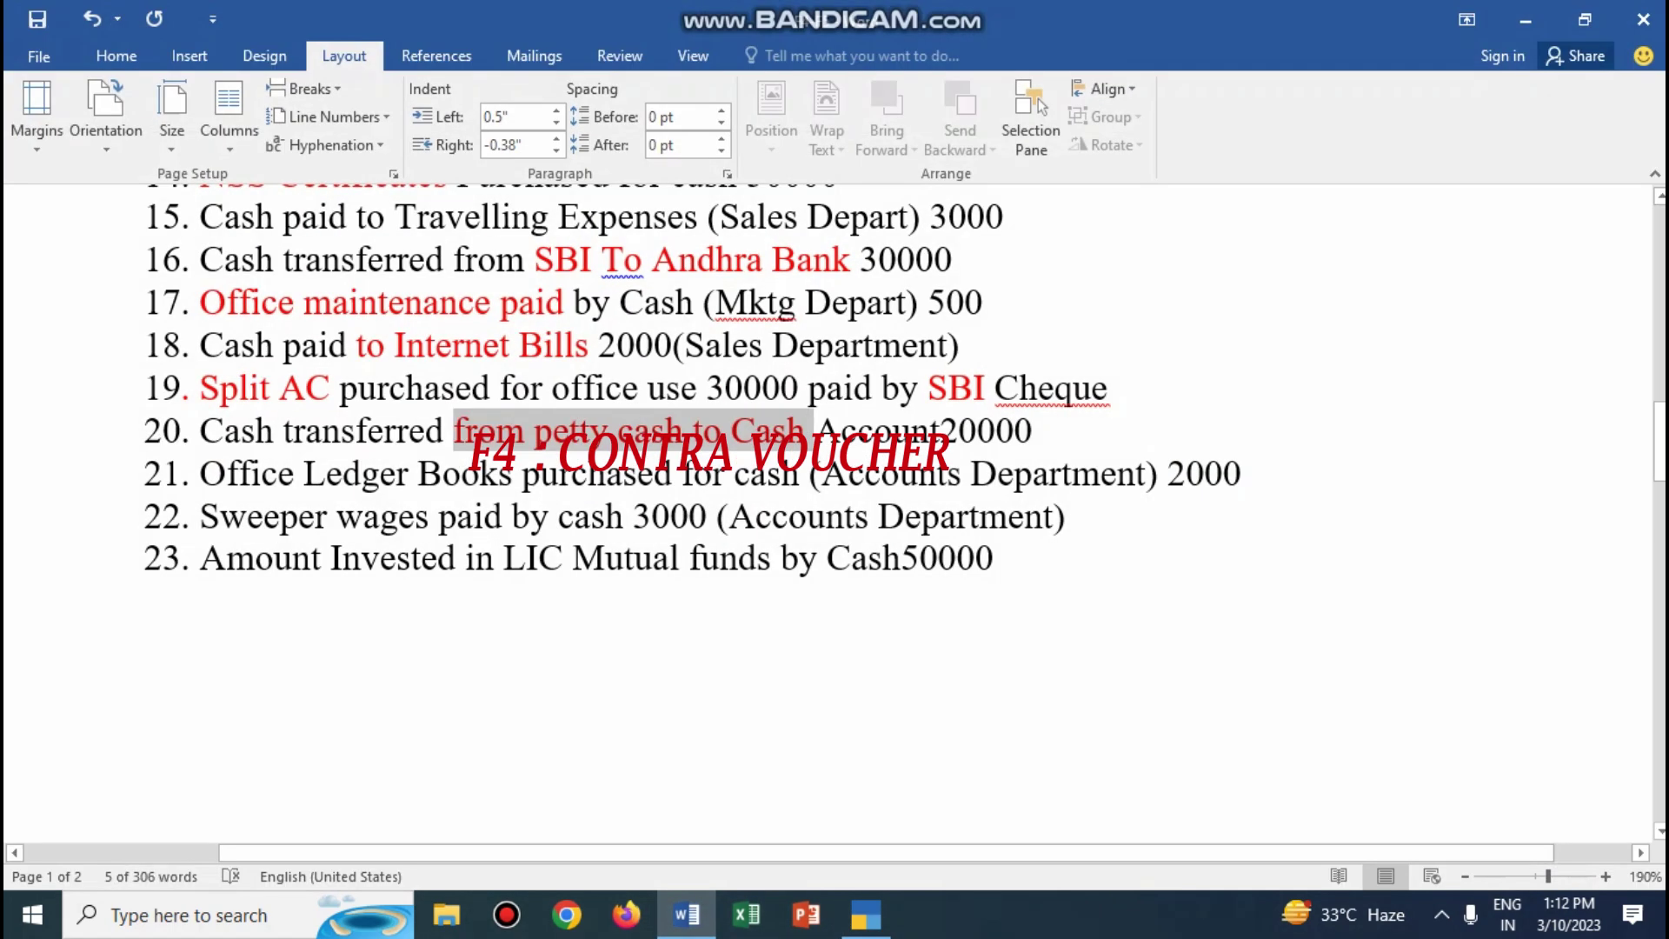
Mark "Office Ledger Books" in transaction 21 of the Word list in red and return to TallyPrime.
left_click_drag(201, 474, 520, 474)
left_click(609, 436)
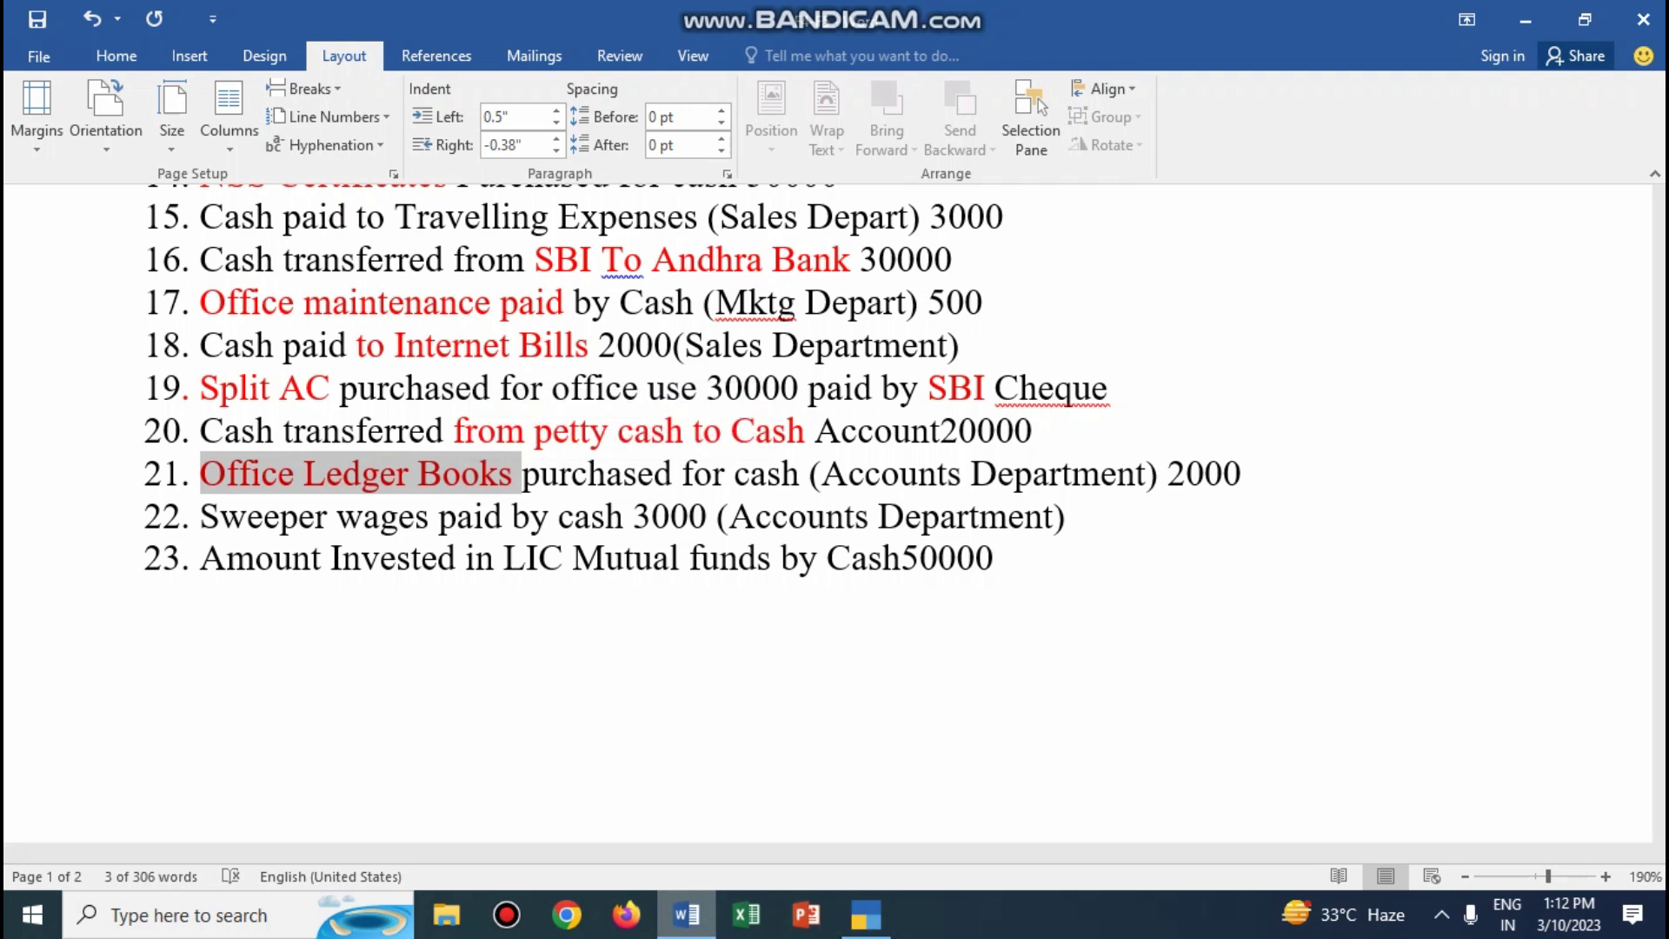
left_click(866, 914)
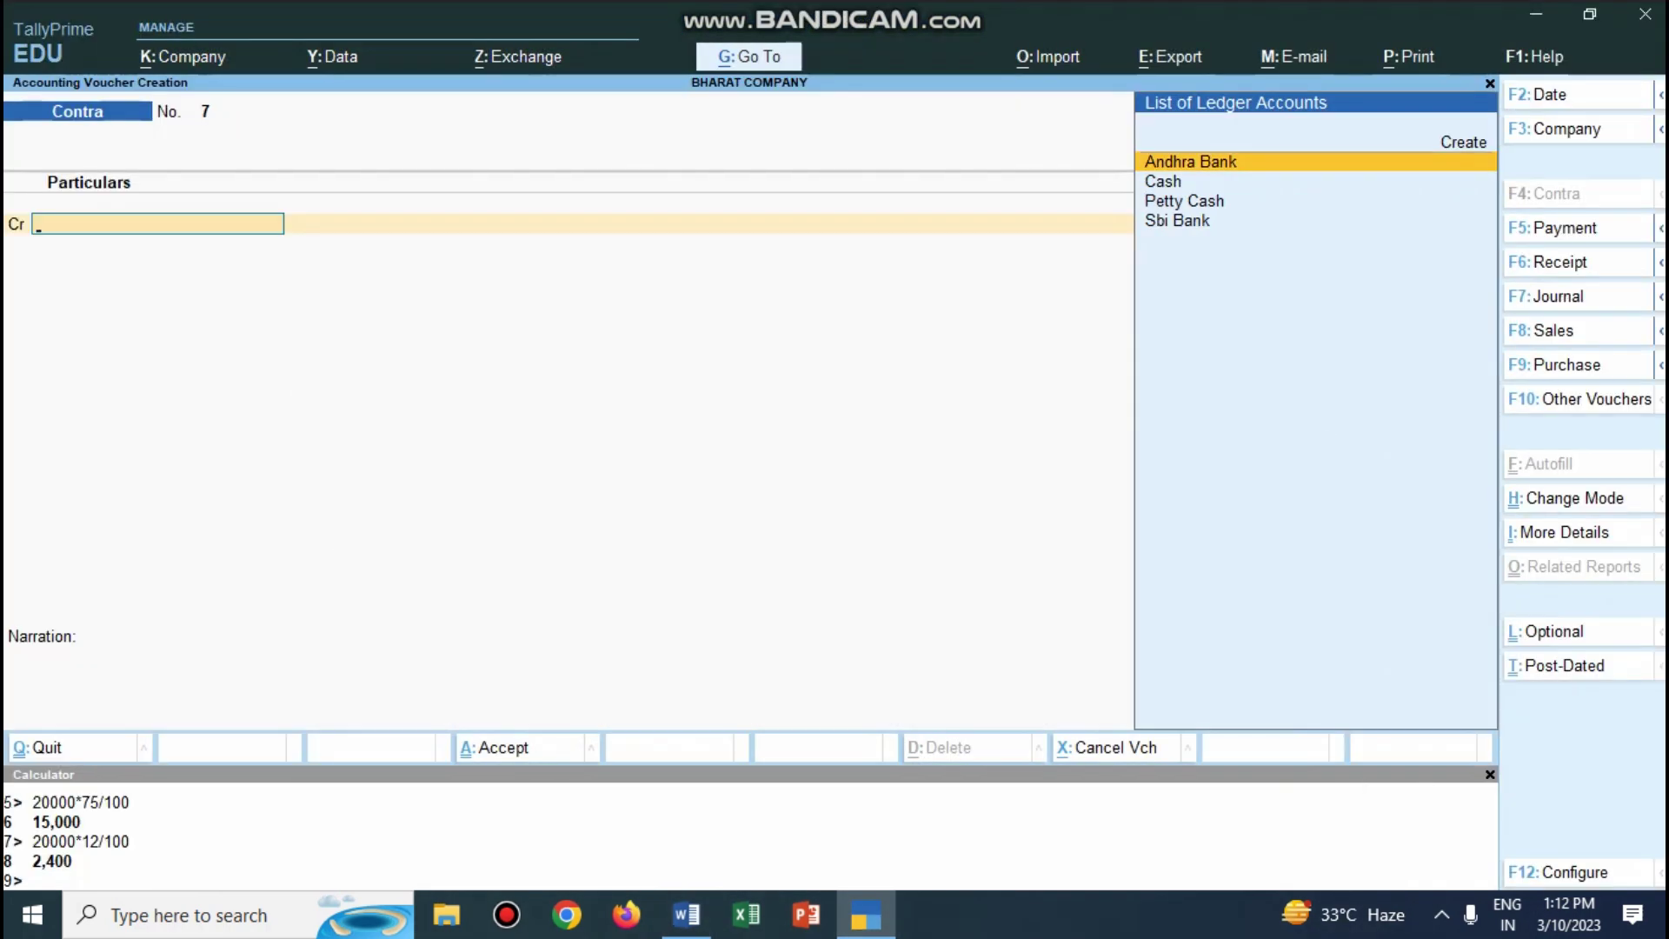
Change to a payment voucher and debit Office Ledger Books with 2000.
key("F5")
type("O")
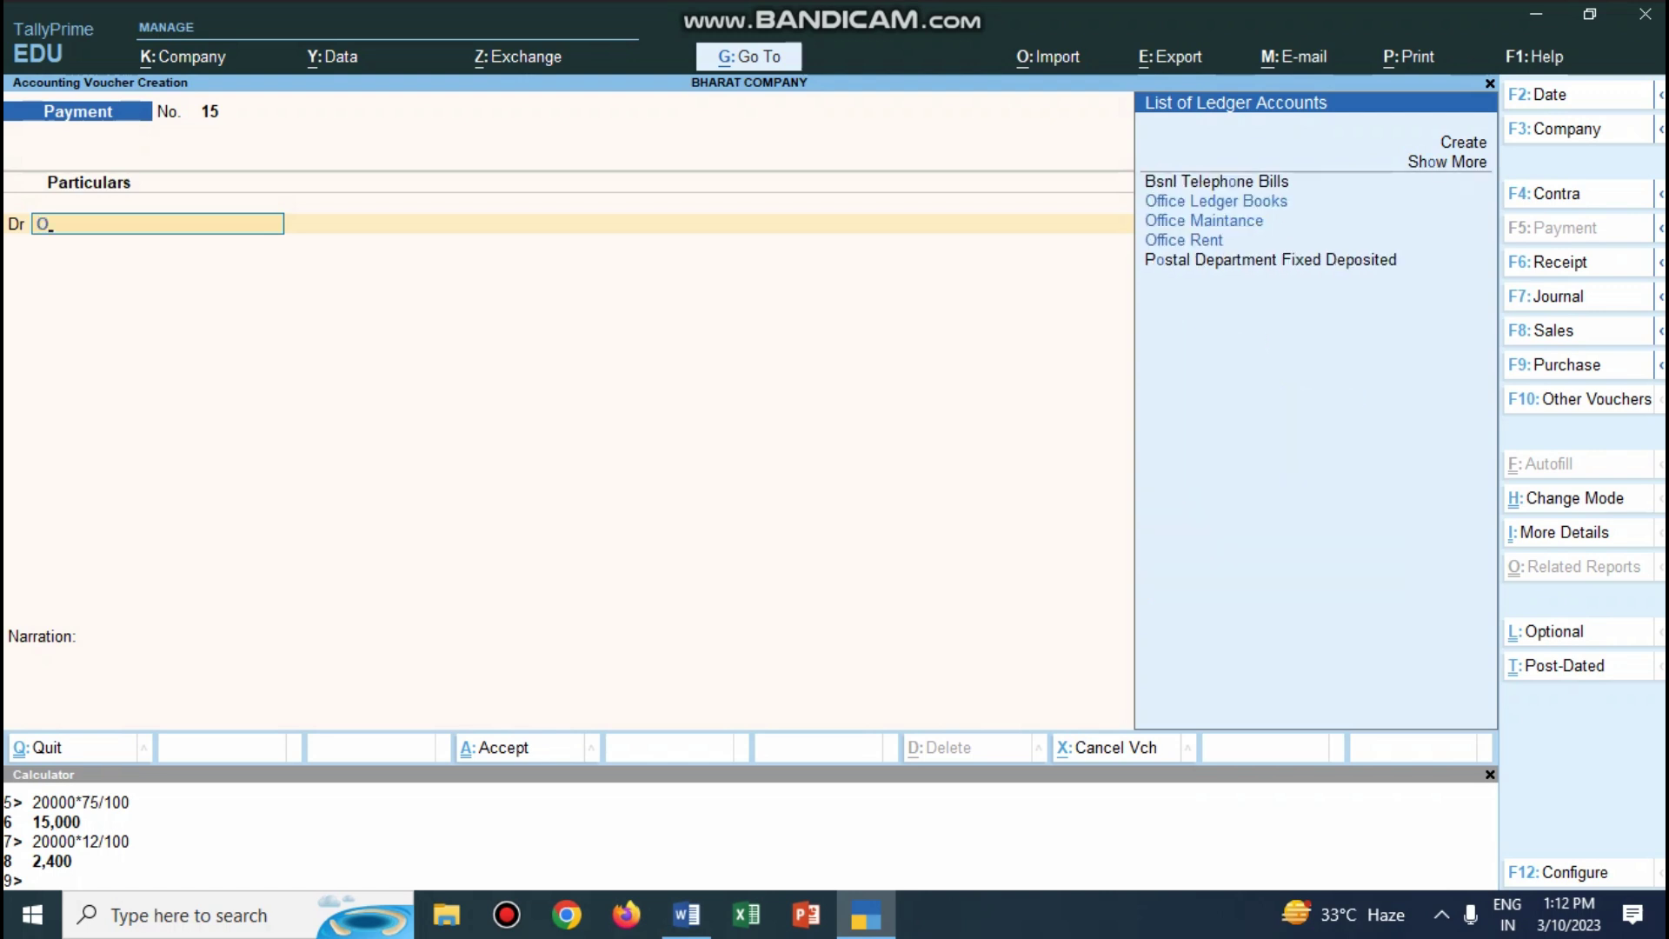
key("Return")
type("5")
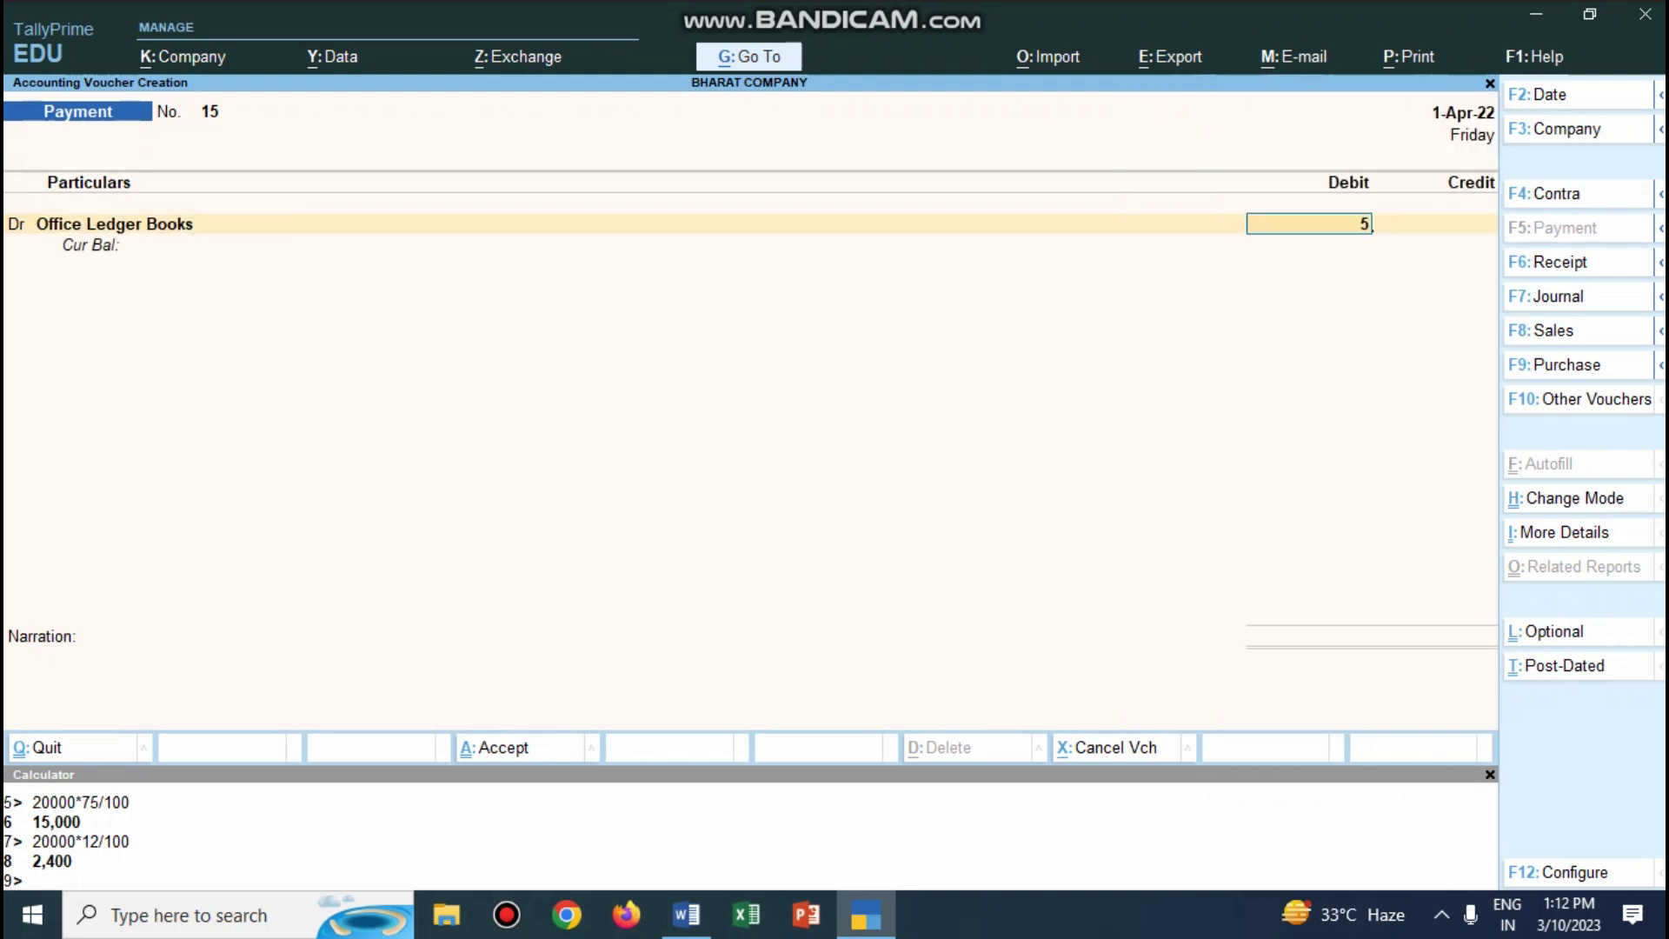
key("BackSpace")
type("2000")
key("Return")
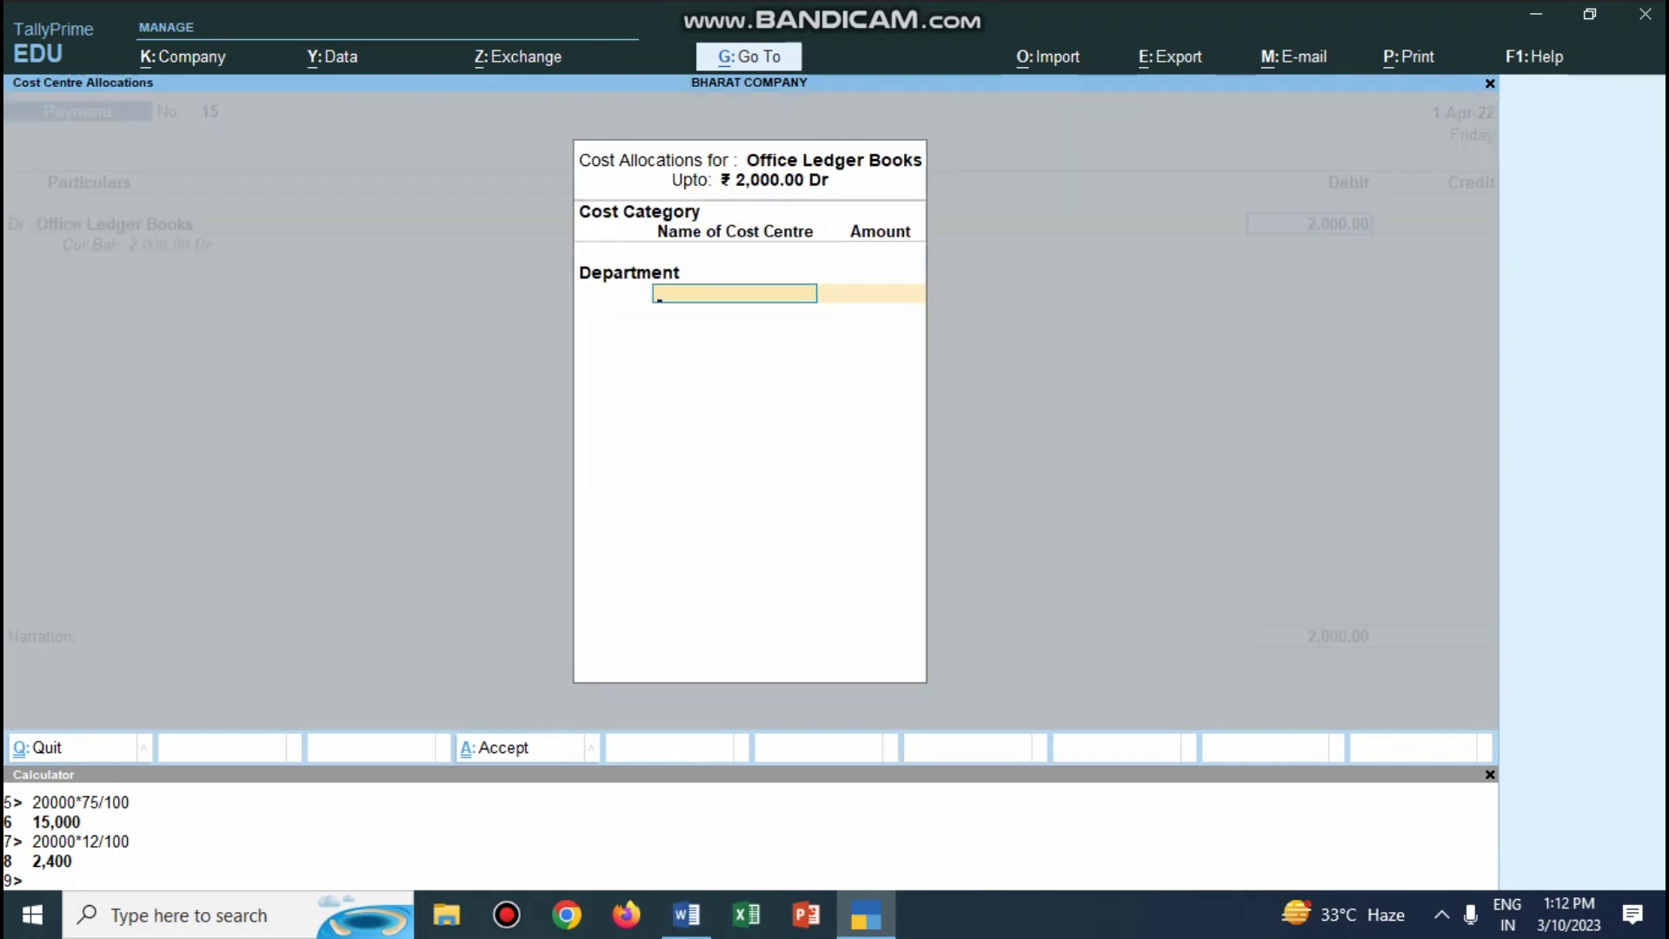
Allocate the ledger books expense to the Accounts Department cost centre and credit Cash with 2,000.
type("A")
key("Return")
key("Return")
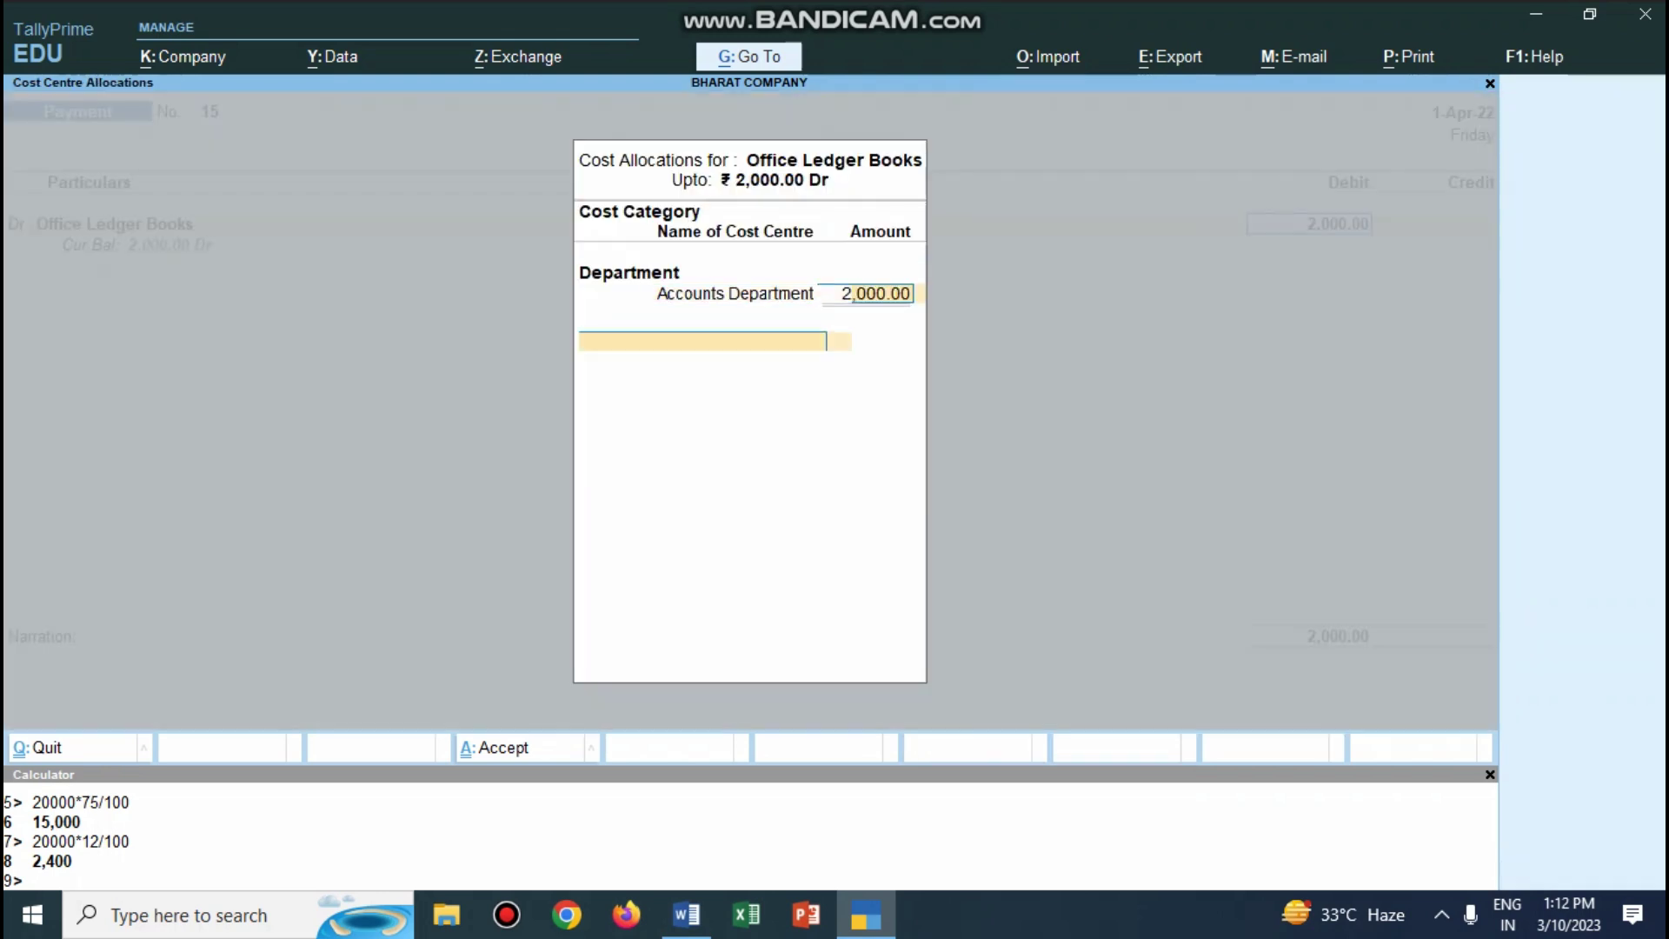
key("Return")
type("ca")
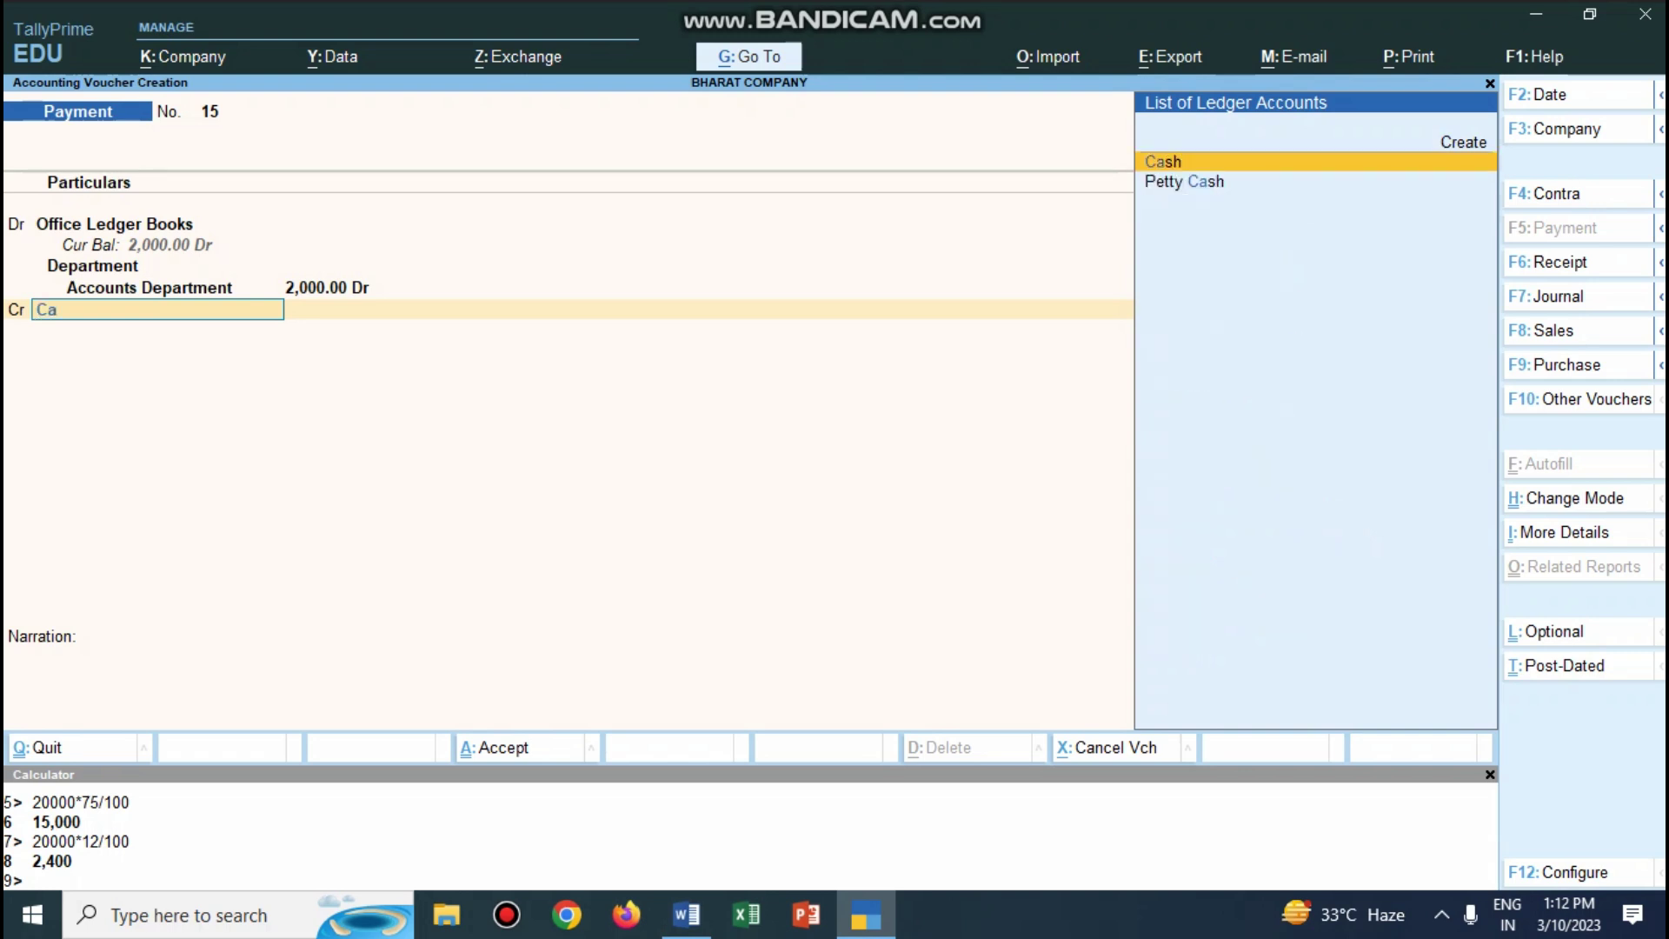
key("Return")
key("Return")
Enter the narration "being expencses paid by cash" and save the Office Ledger Books payment voucher.
type("being expencs")
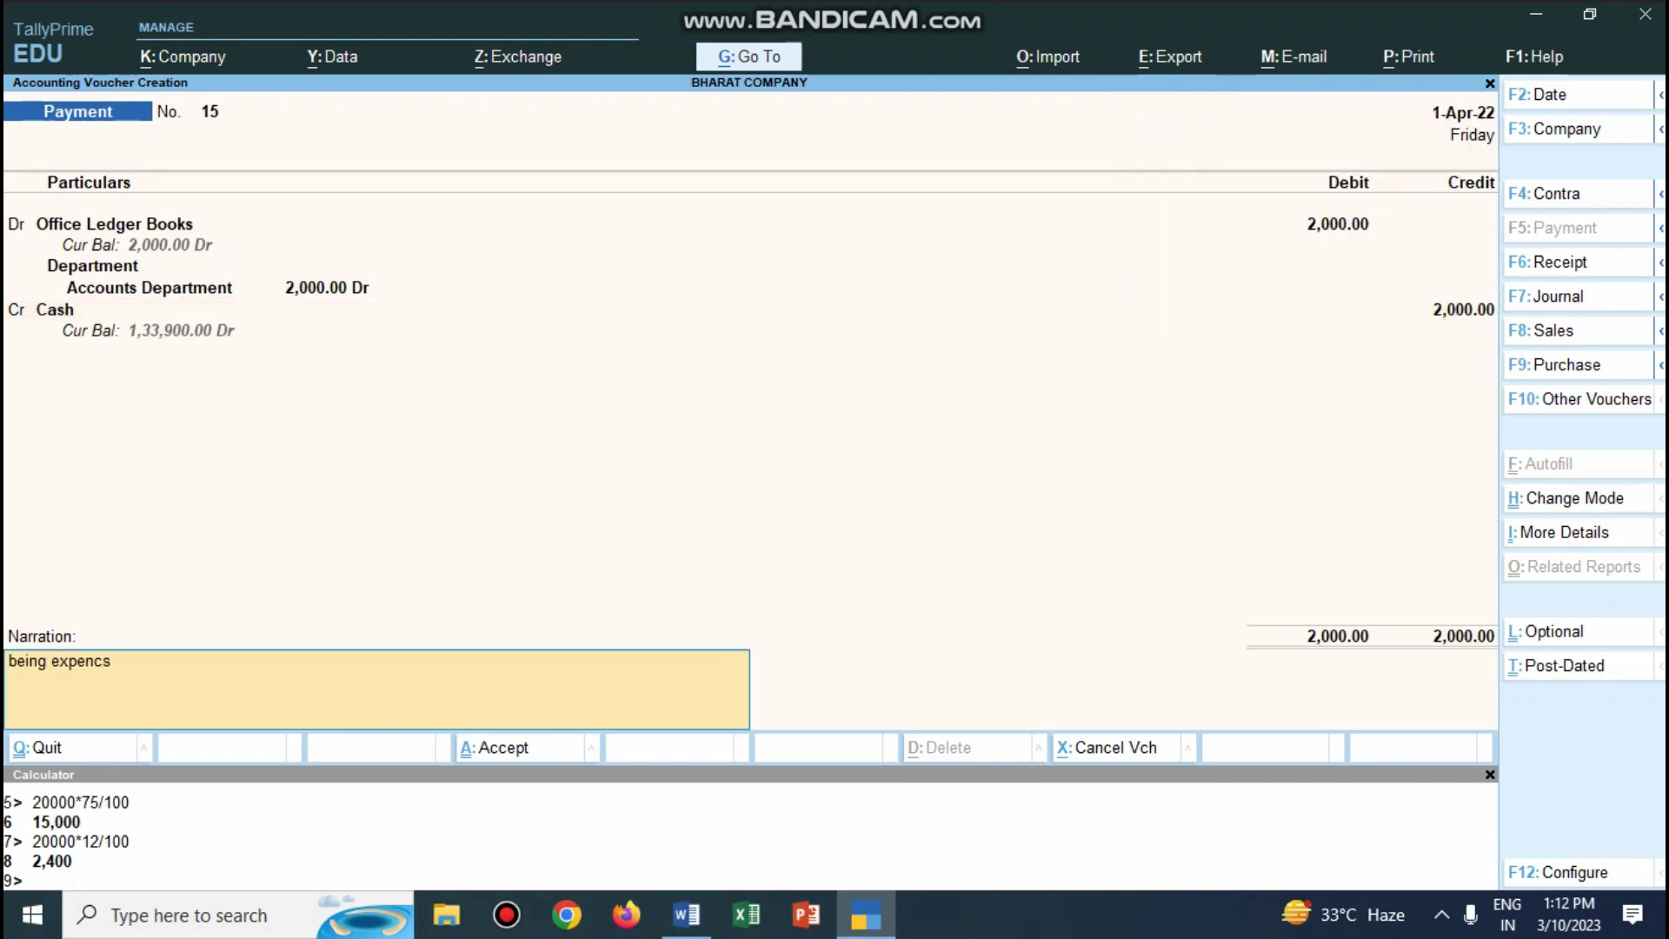
type("es paid by cash")
key("Return")
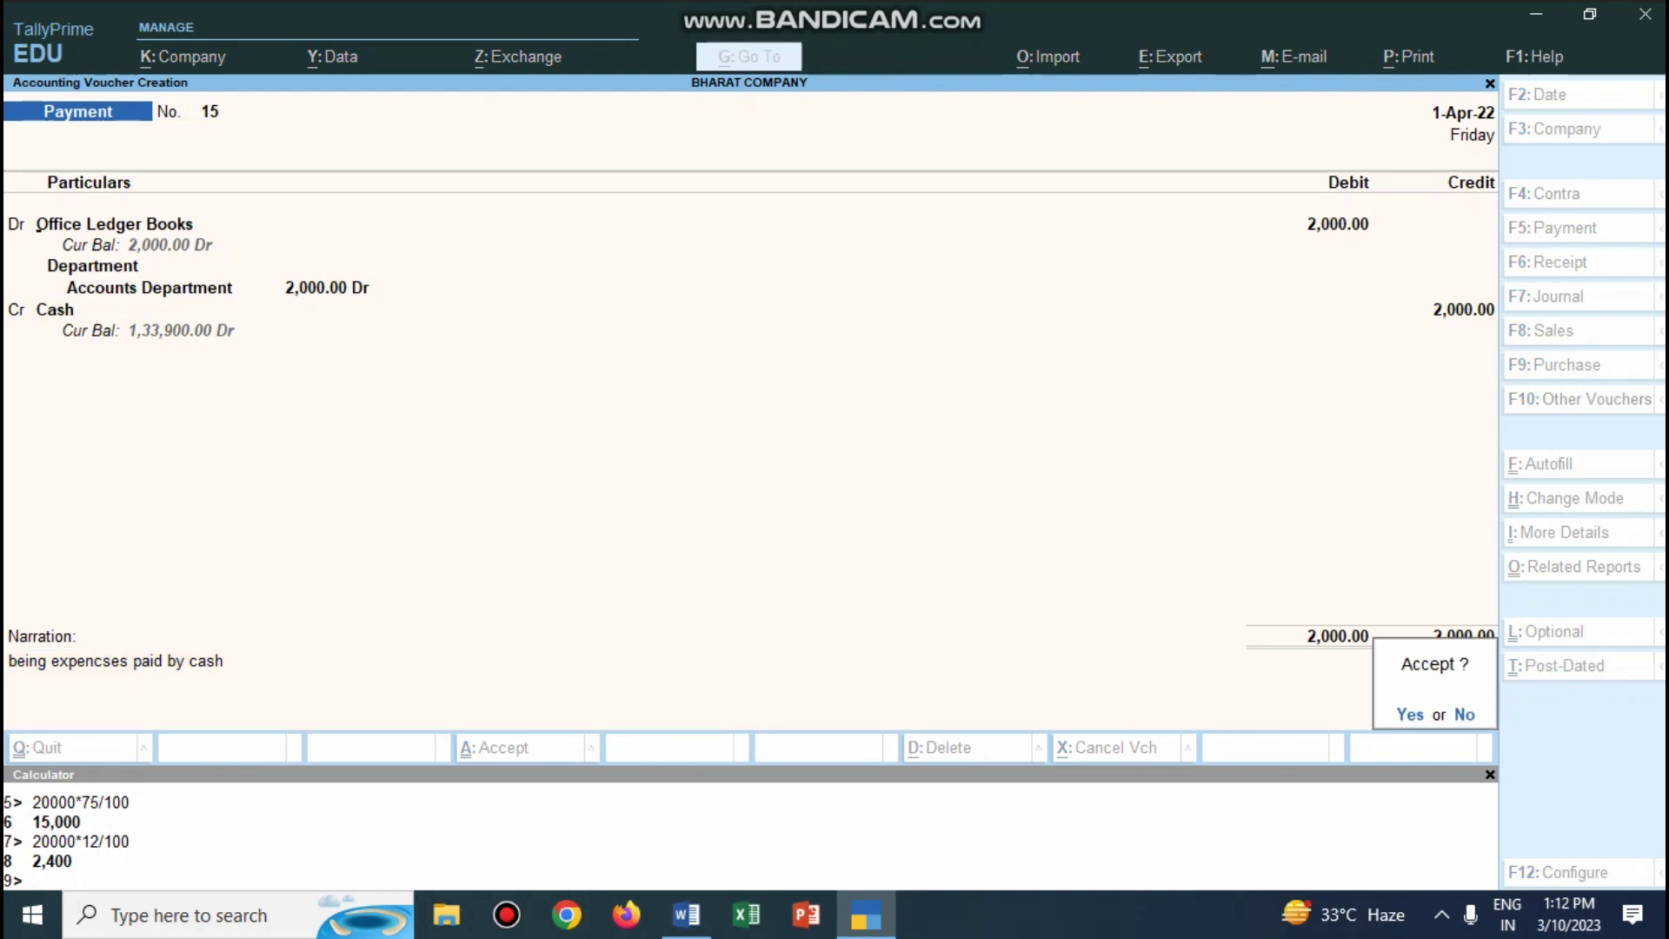
key("Return")
Switch to the Word list and mark "Sweeper wages" in transaction 22 in red.
key("alt+Tab")
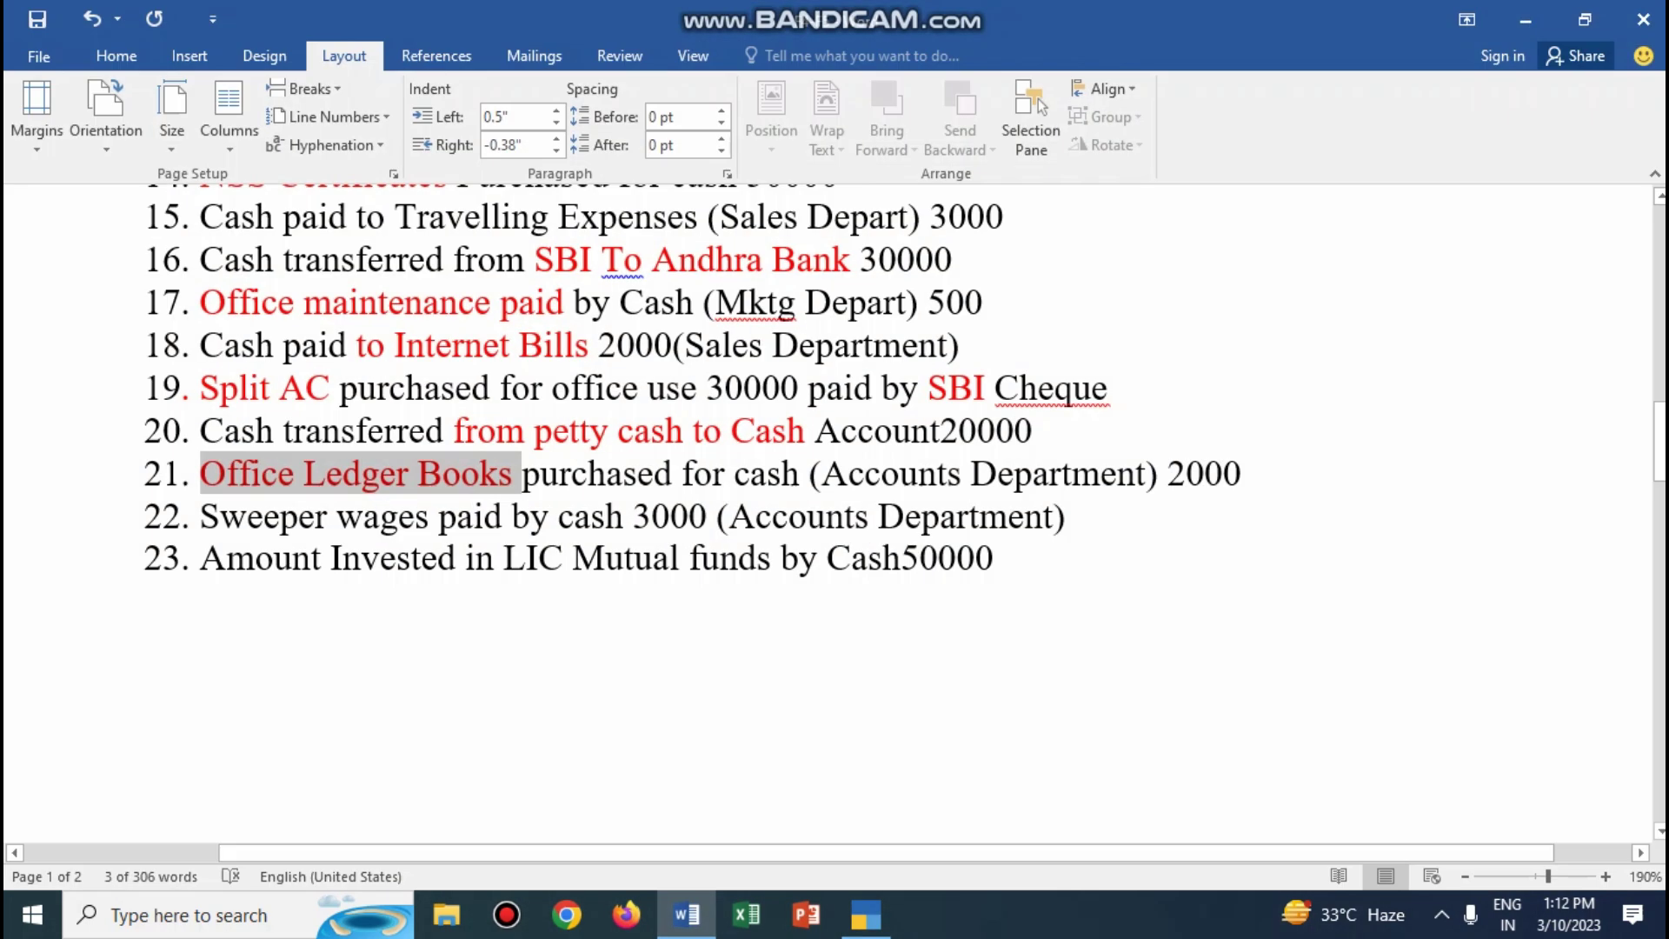
left_click_drag(200, 517, 429, 516)
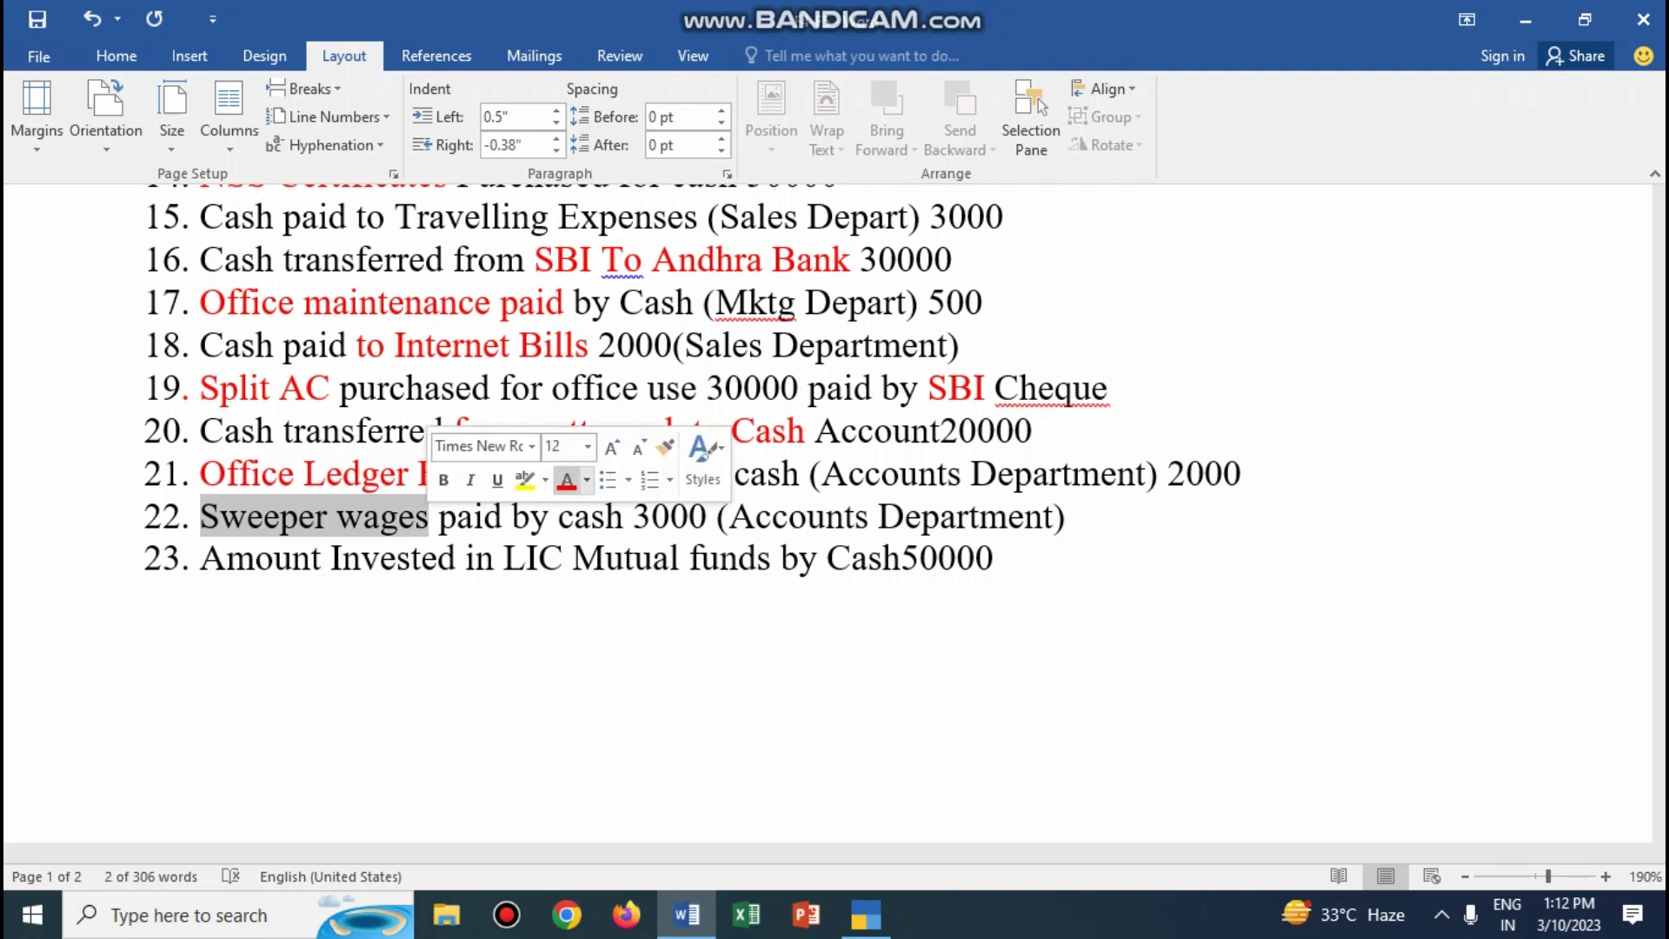
left_click(572, 480)
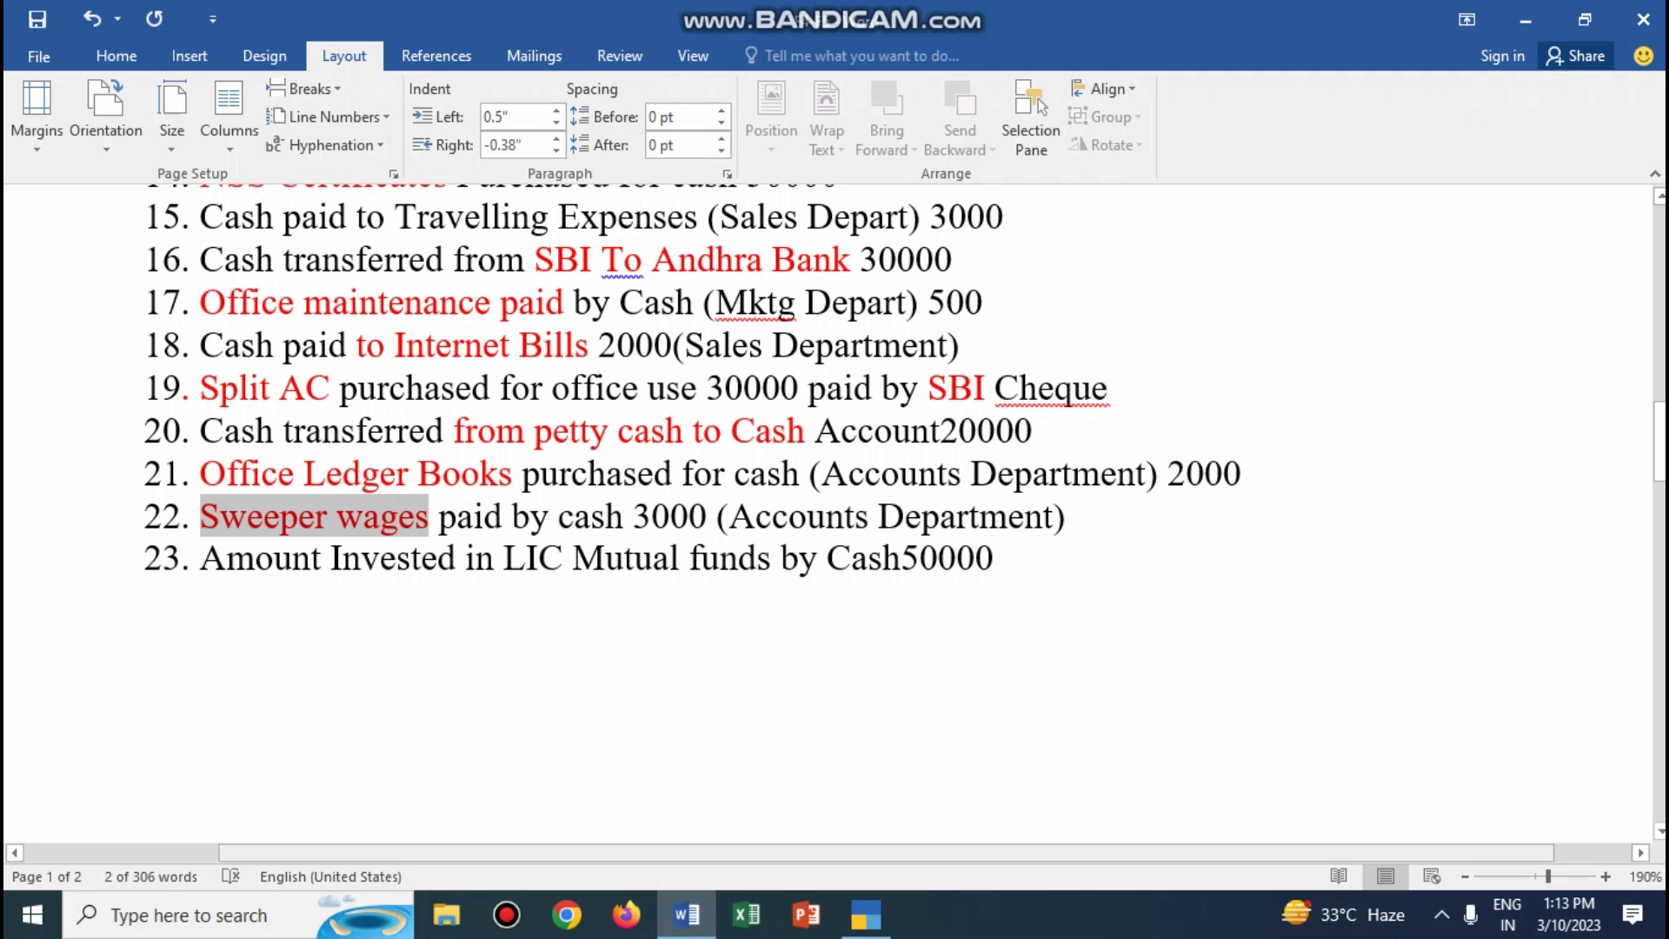
Return to TallyPrime and debit Wages with 3000 in the new payment voucher.
left_click(866, 914)
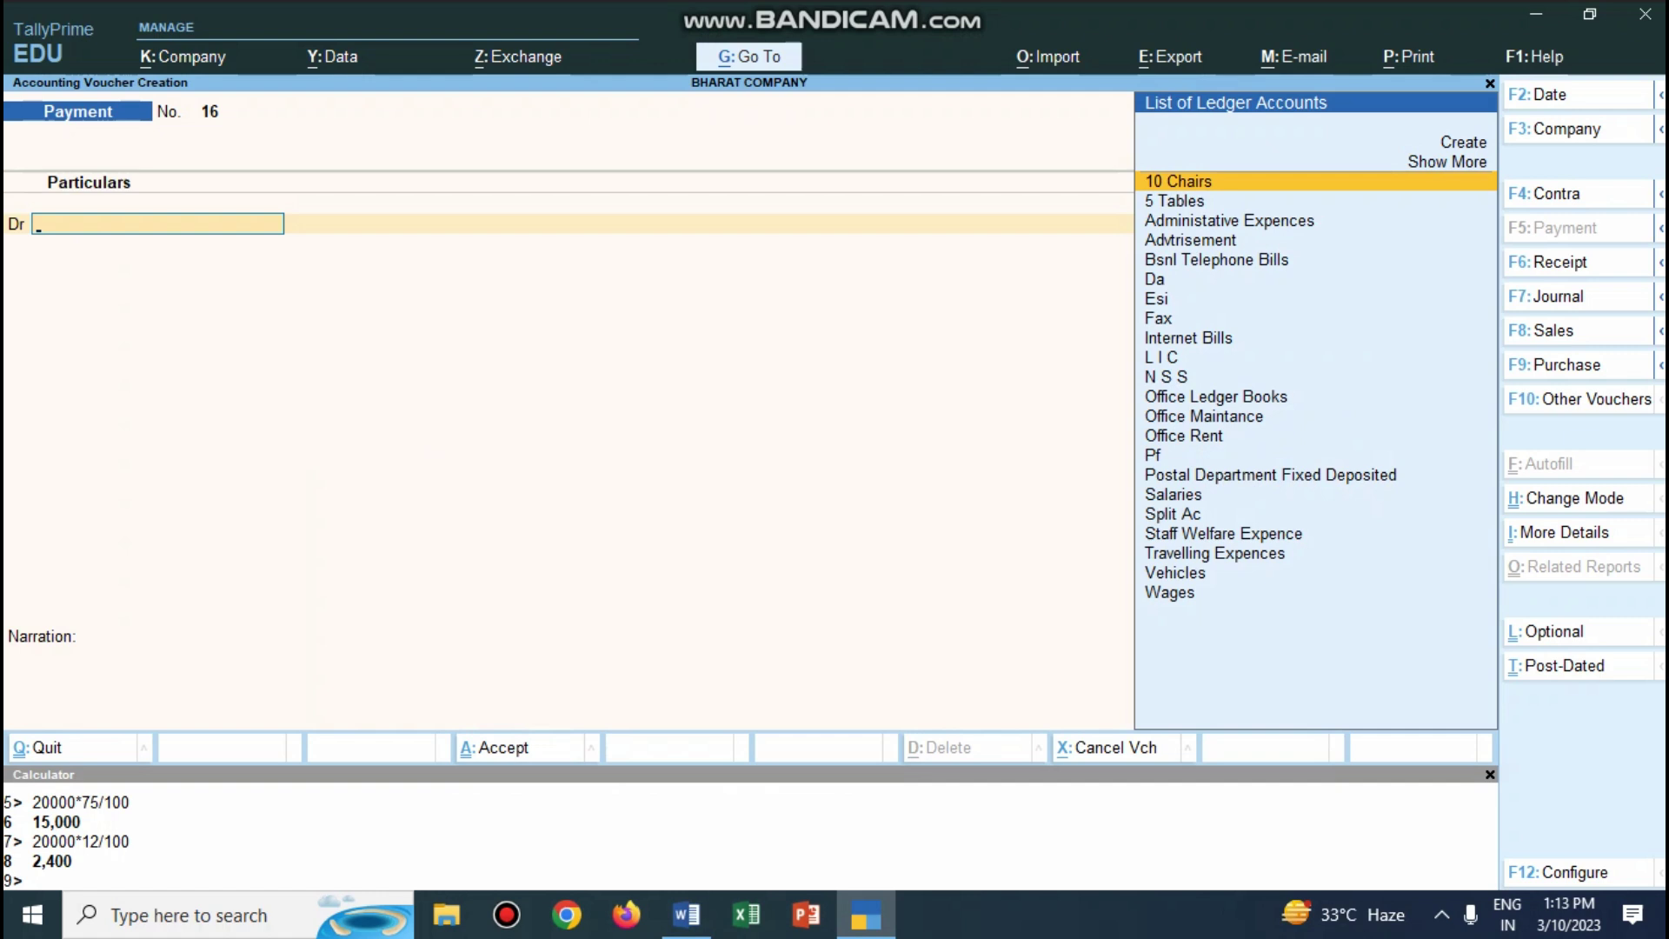
type("Wa")
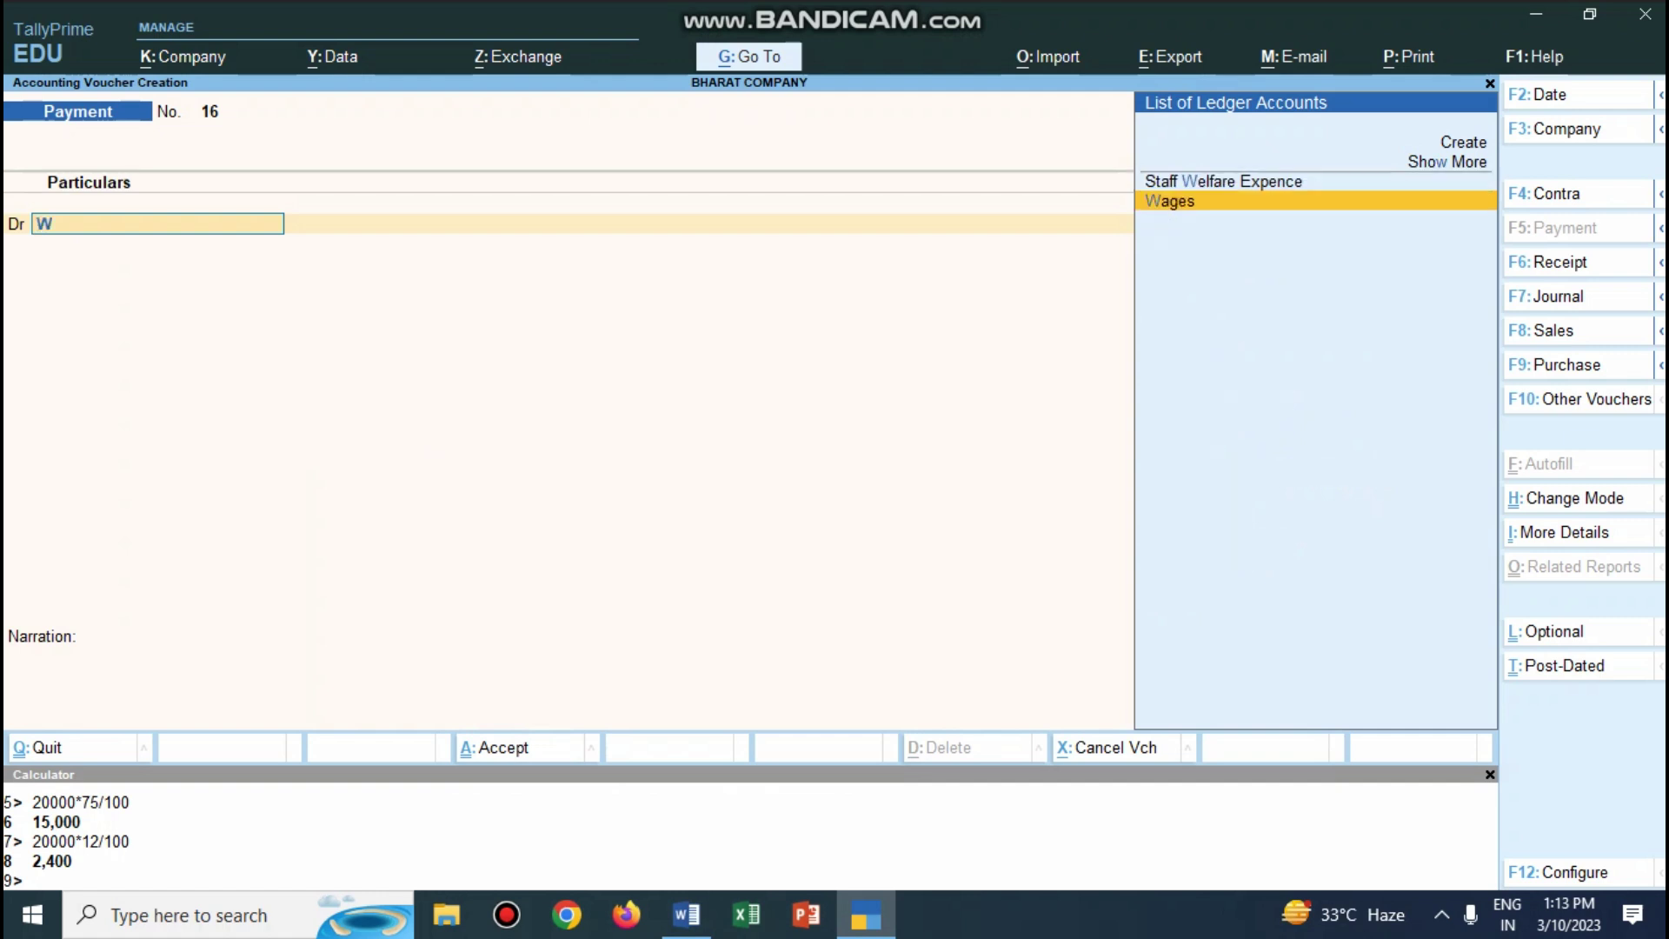
key("Return")
type("3000")
key("Return")
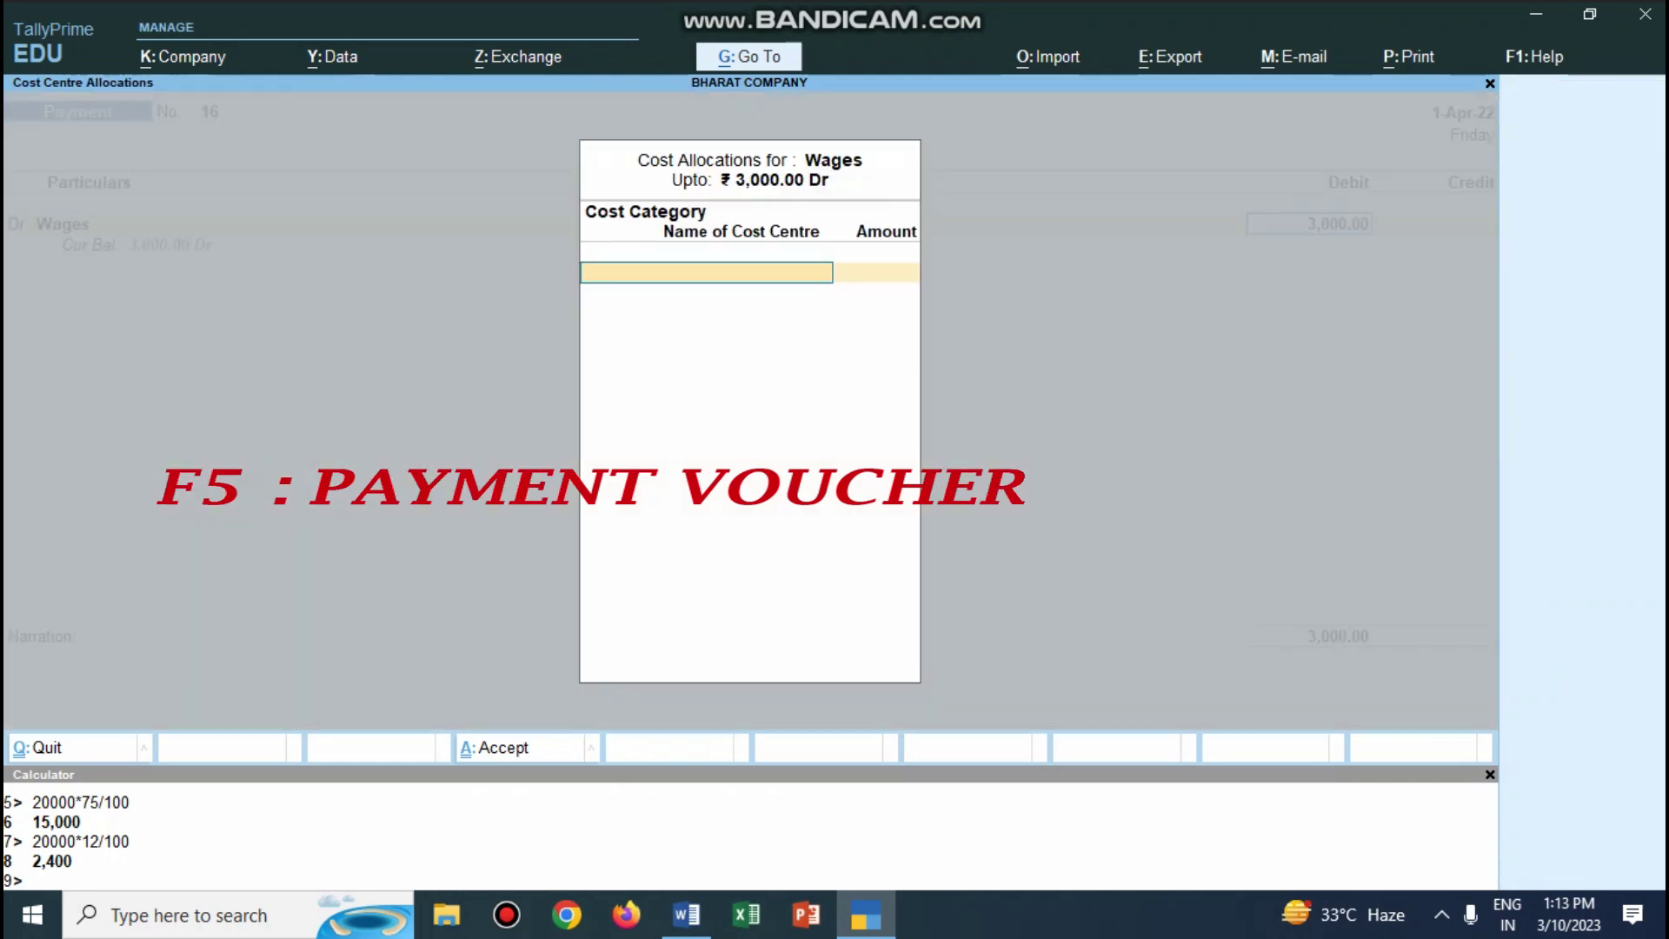
Allocate the wages to the Accounts Department under the Department category and credit Cash with 3,000.
key("Return")
key("Return")
key("Return")
key("Return")
key("Return")
type("c")
key("Return")
key("Return")
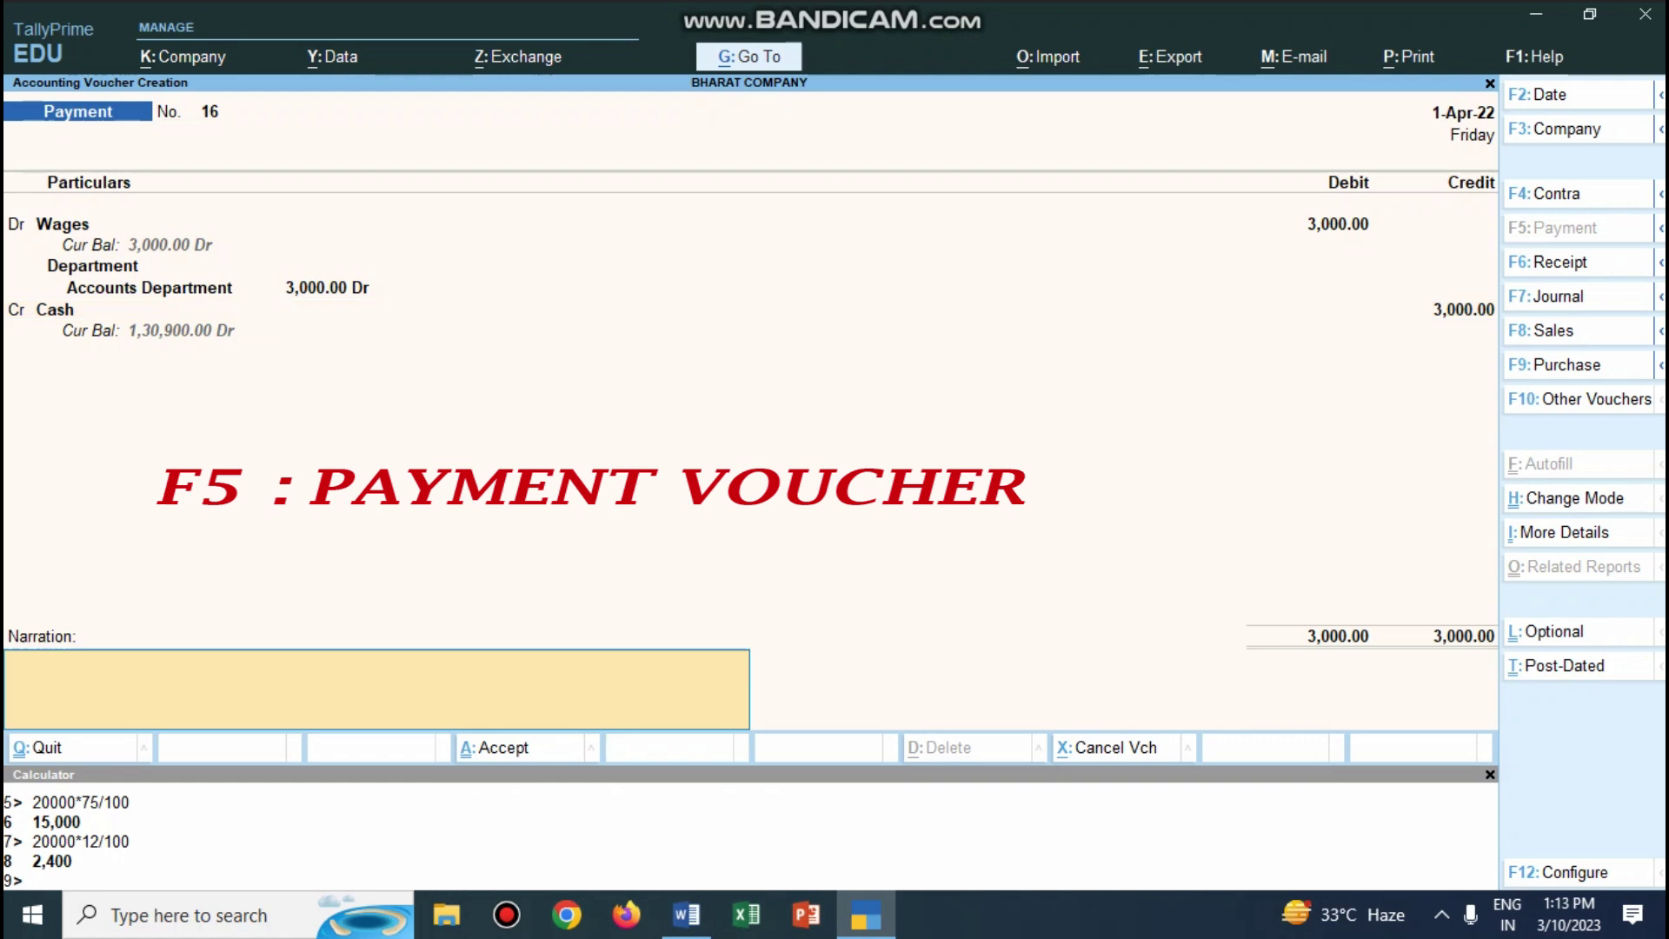
Enter the narration "being expencses paid by cash" and save the Wages payment voucher.
type("being expencses paid by cash")
key("Return")
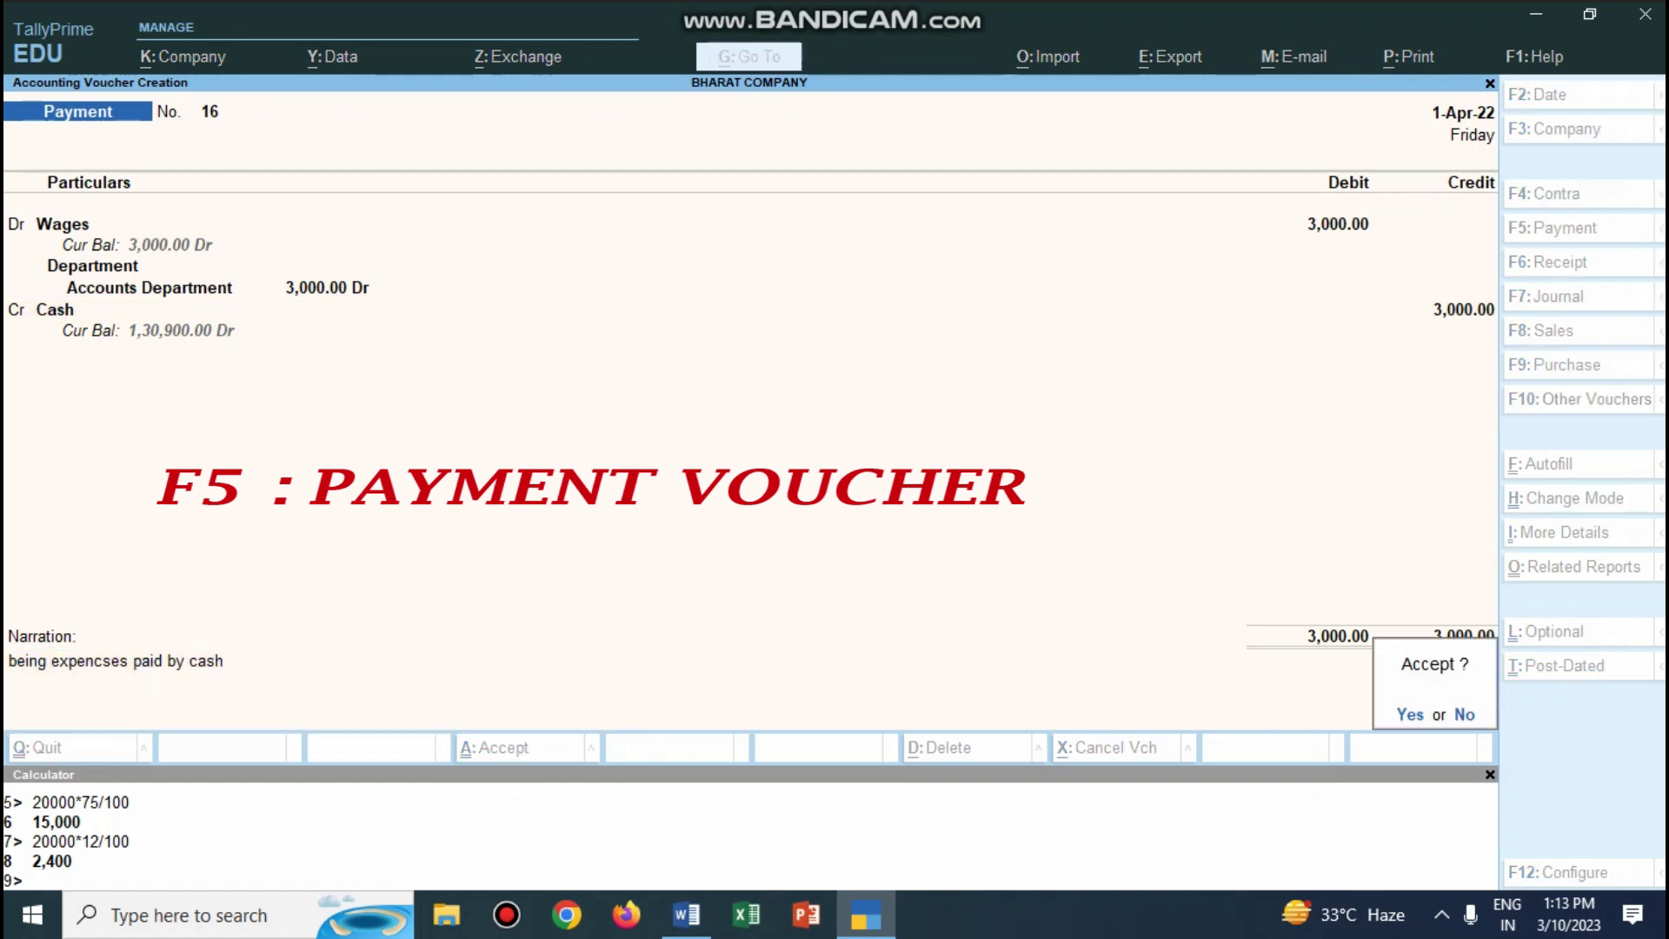
key("Return")
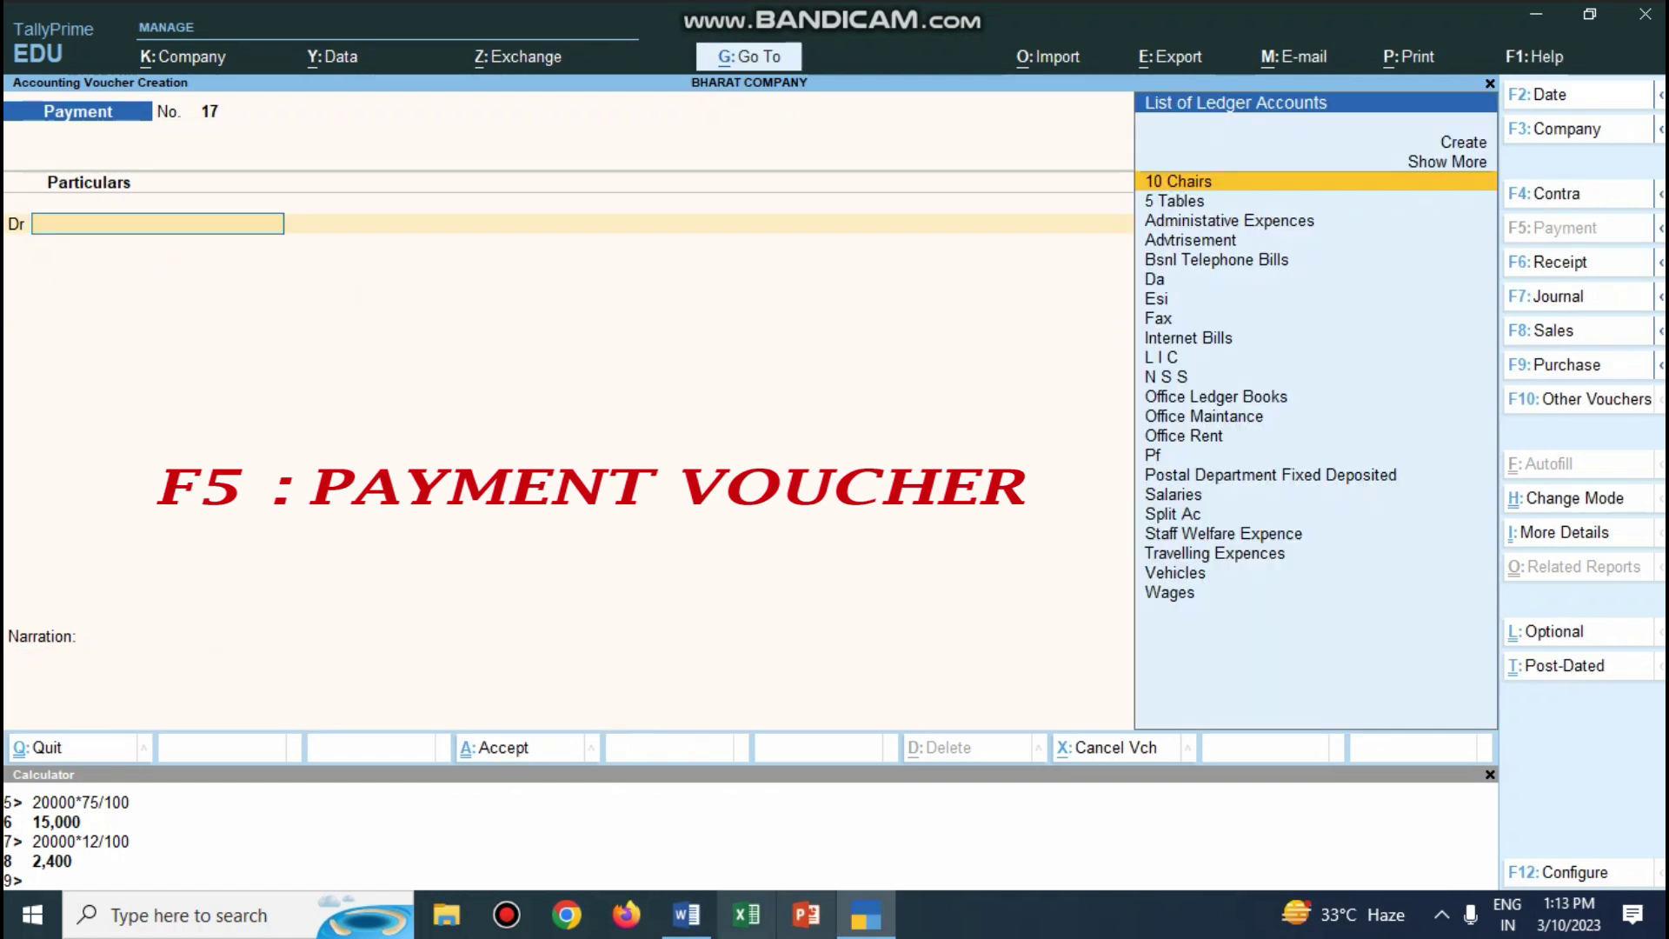
Switch to the Word list and mark "Invested" in transaction 23 in red.
left_click(686, 915)
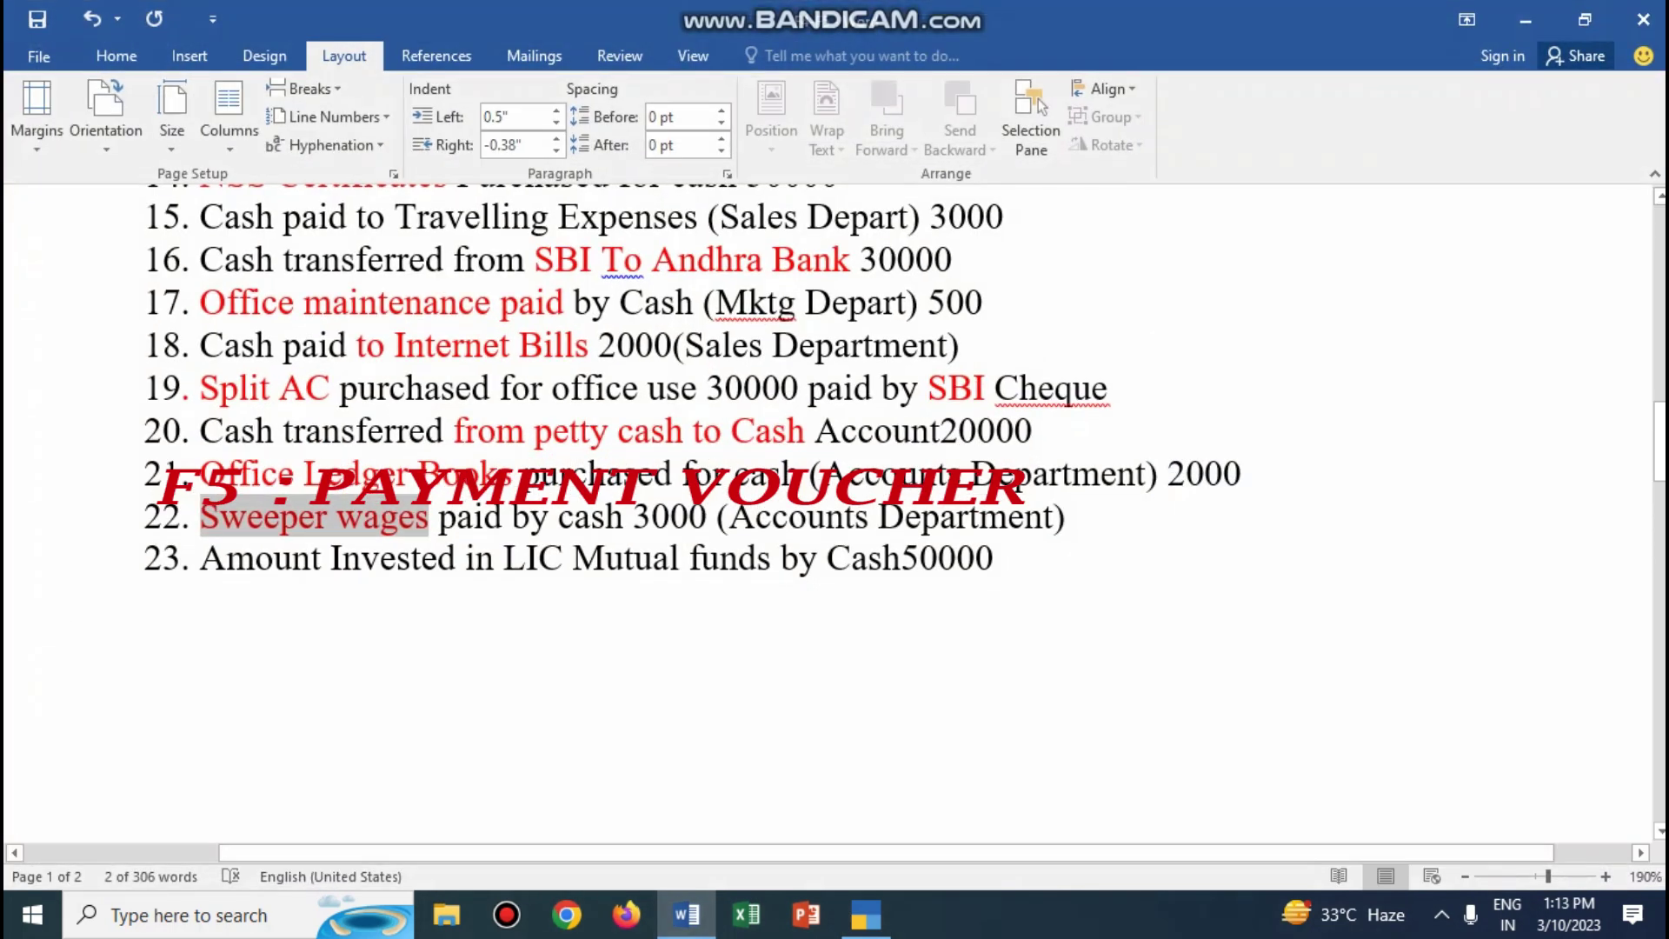
left_click_drag(332, 558, 462, 558)
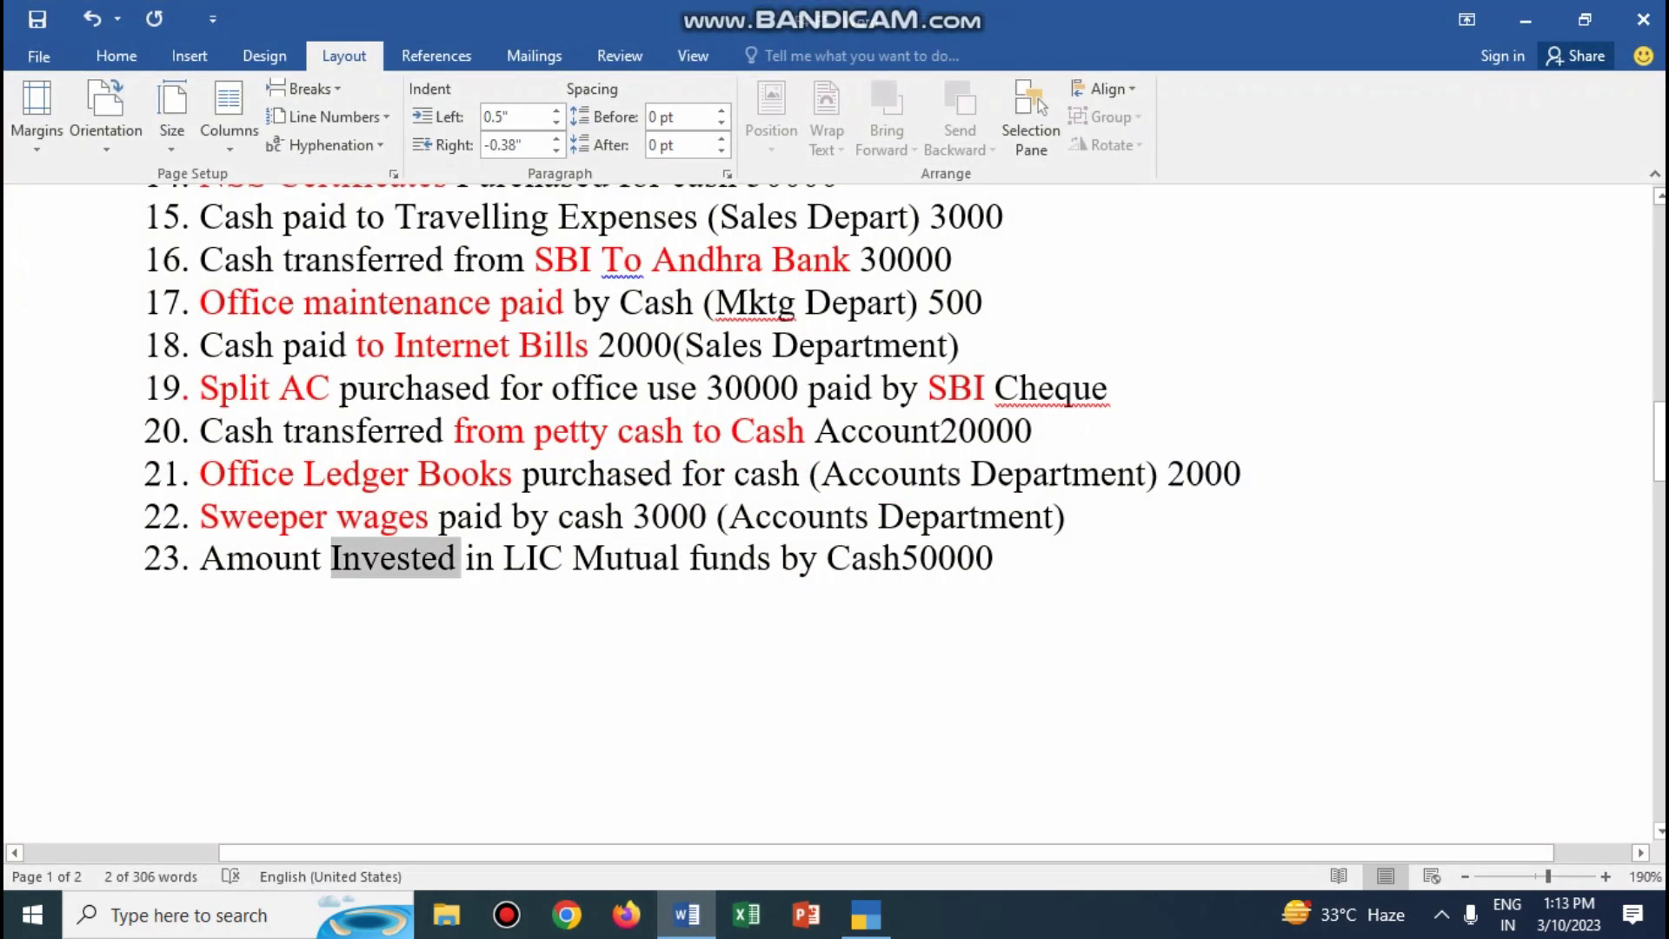
left_click(603, 534)
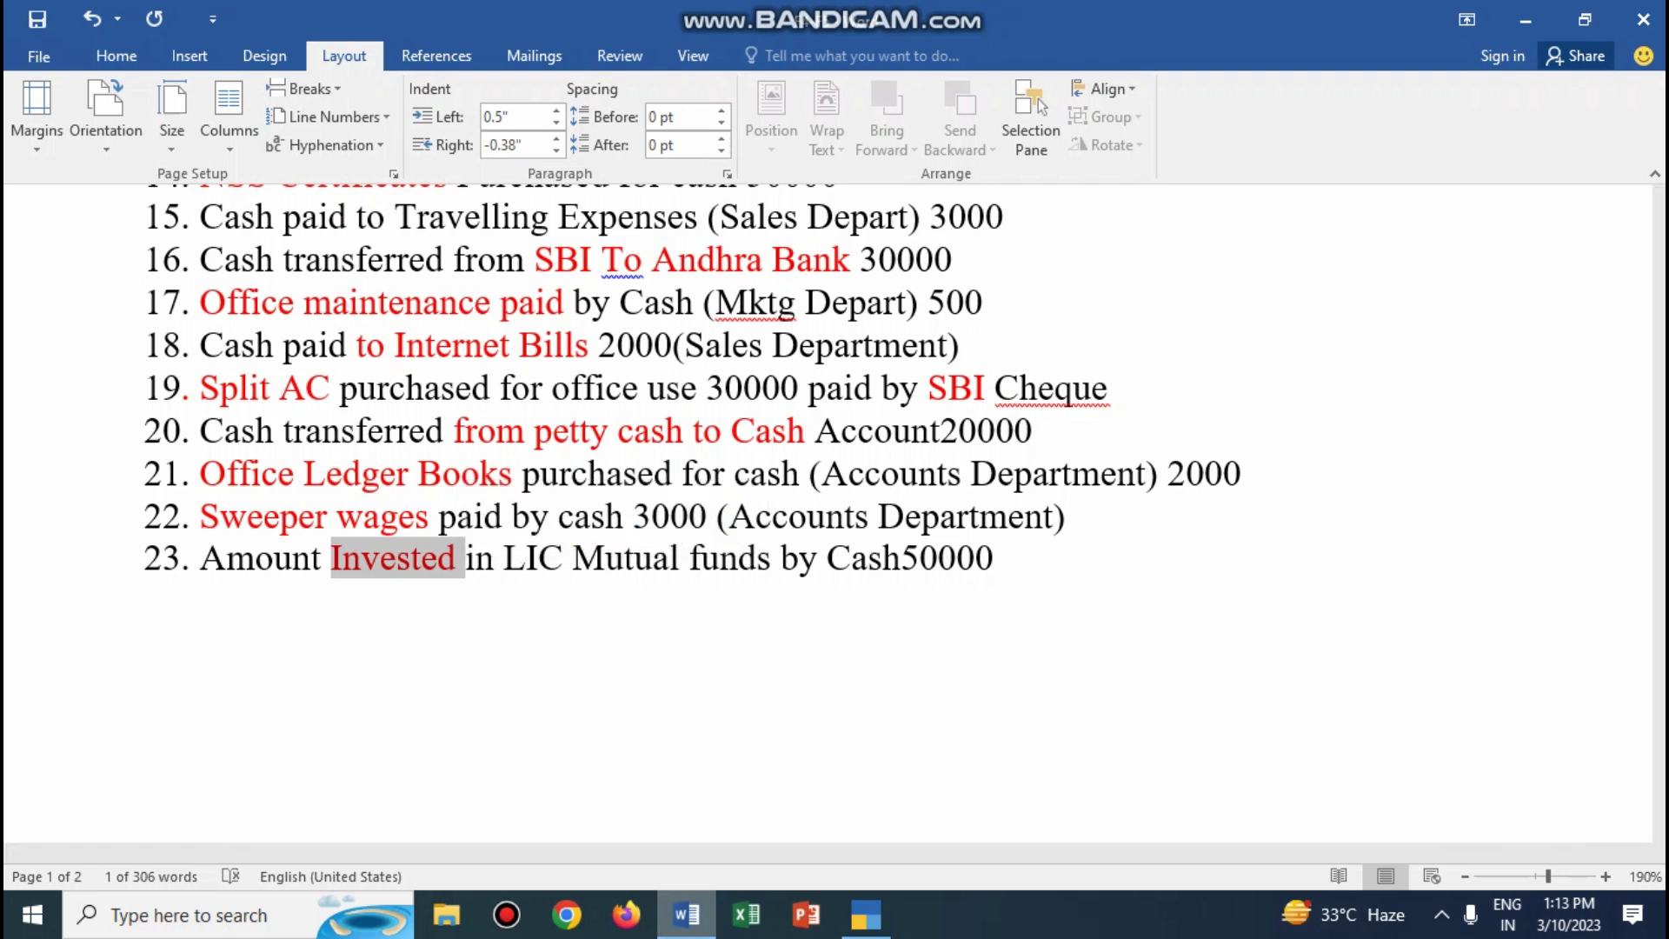
Return to TallyPrime and, in the new payment voucher, debit L I C with 50000 and credit Cash with 50,000.
left_click(686, 914)
type("Li")
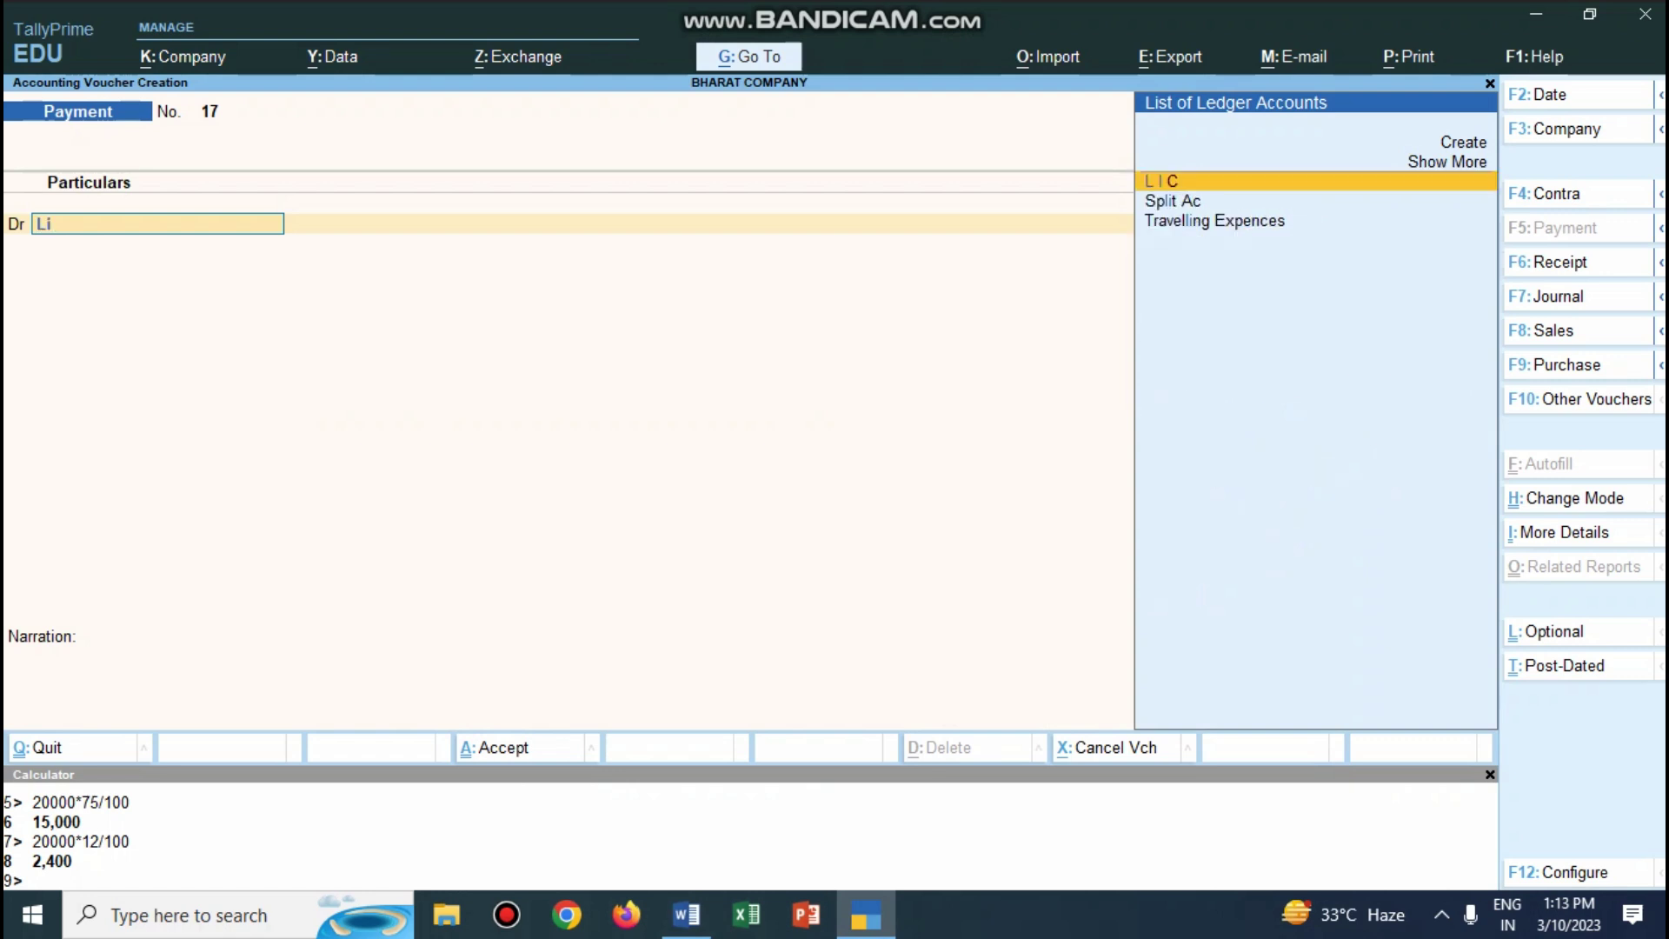
key("Return")
type("50000")
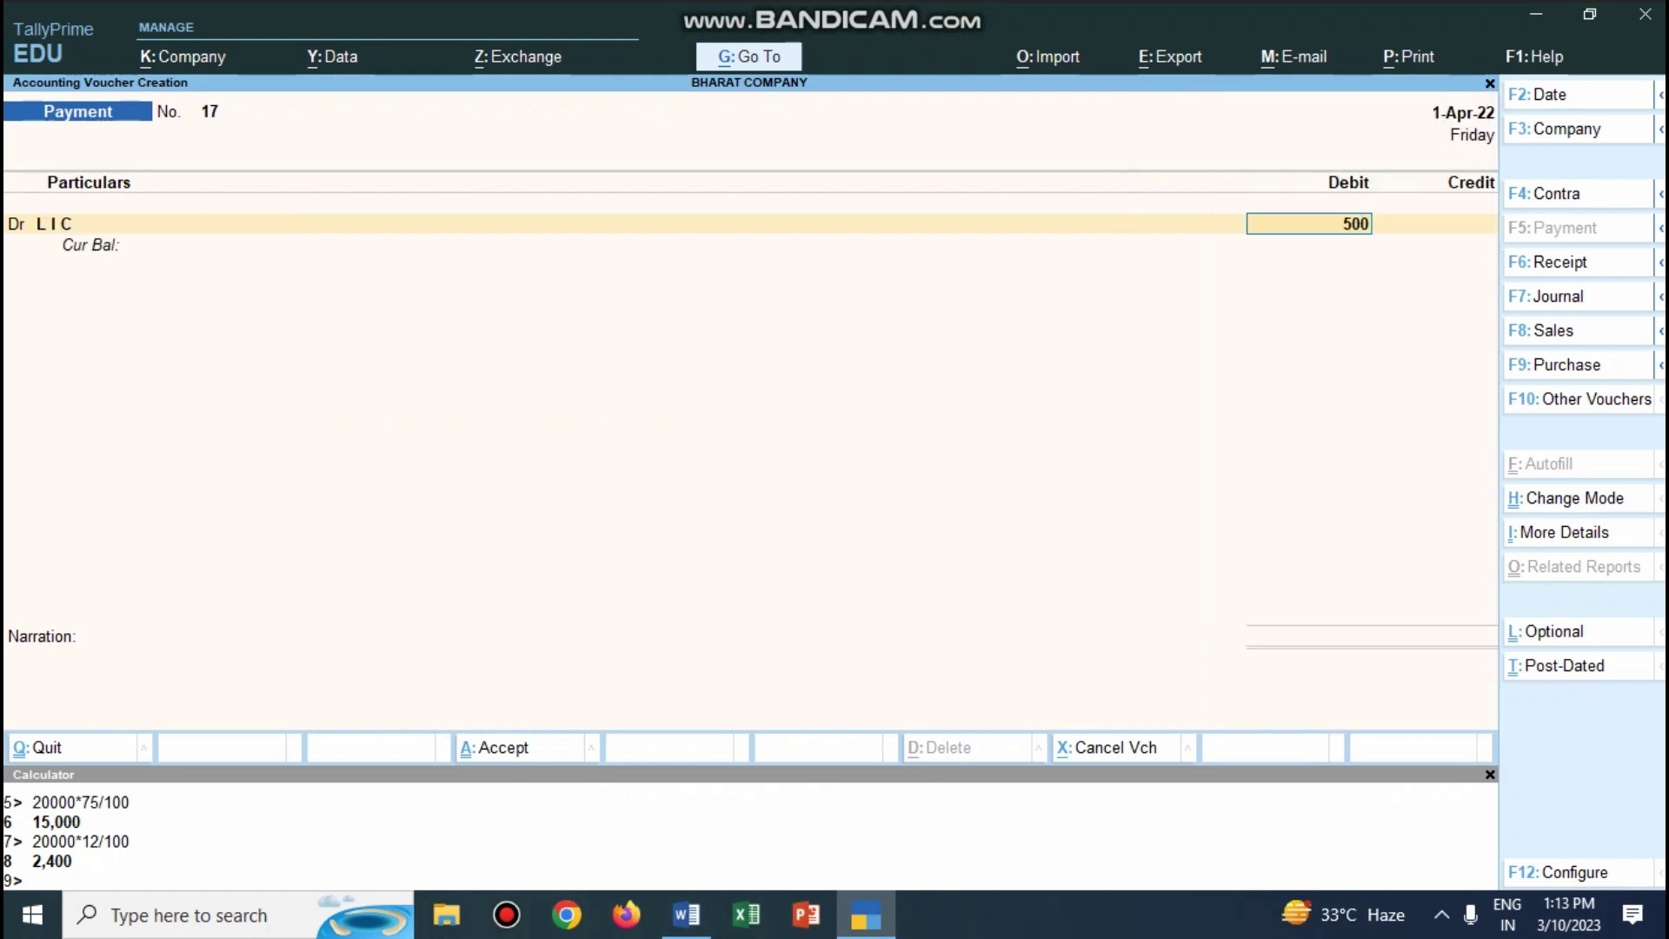
key("Return")
key("Return")
type("c")
key("Return")
key("Return")
Enter the narration "being cash invested in lic" and save the L I C payment voucher.
type("being cash invested in lic")
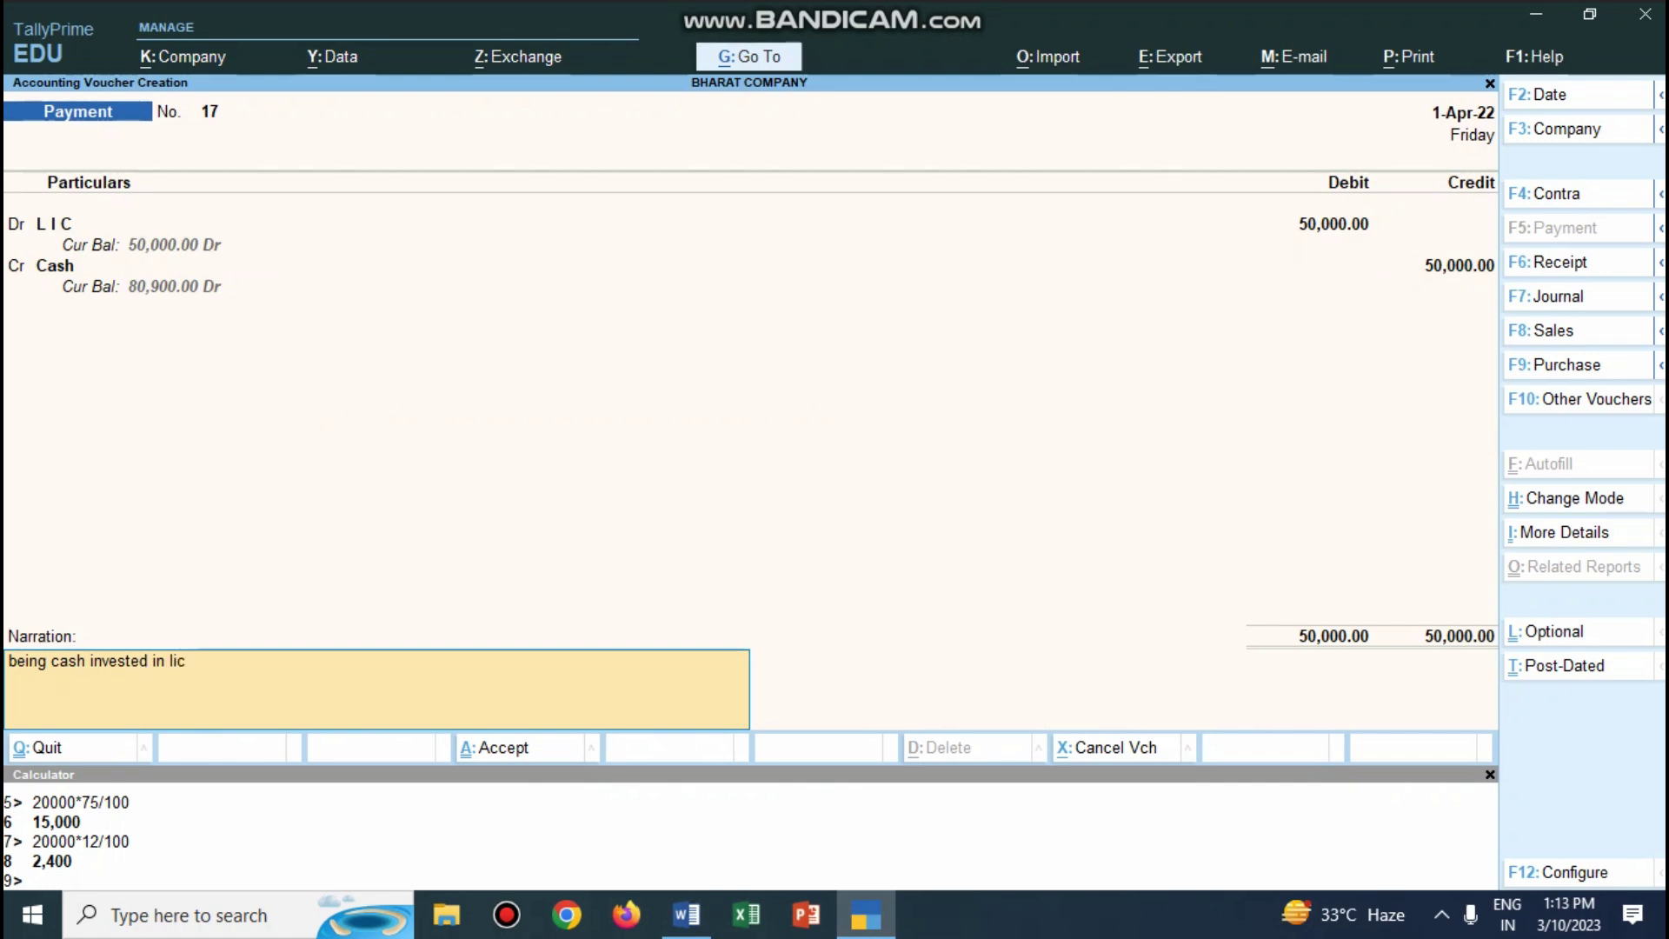
key("Return")
key("Return")
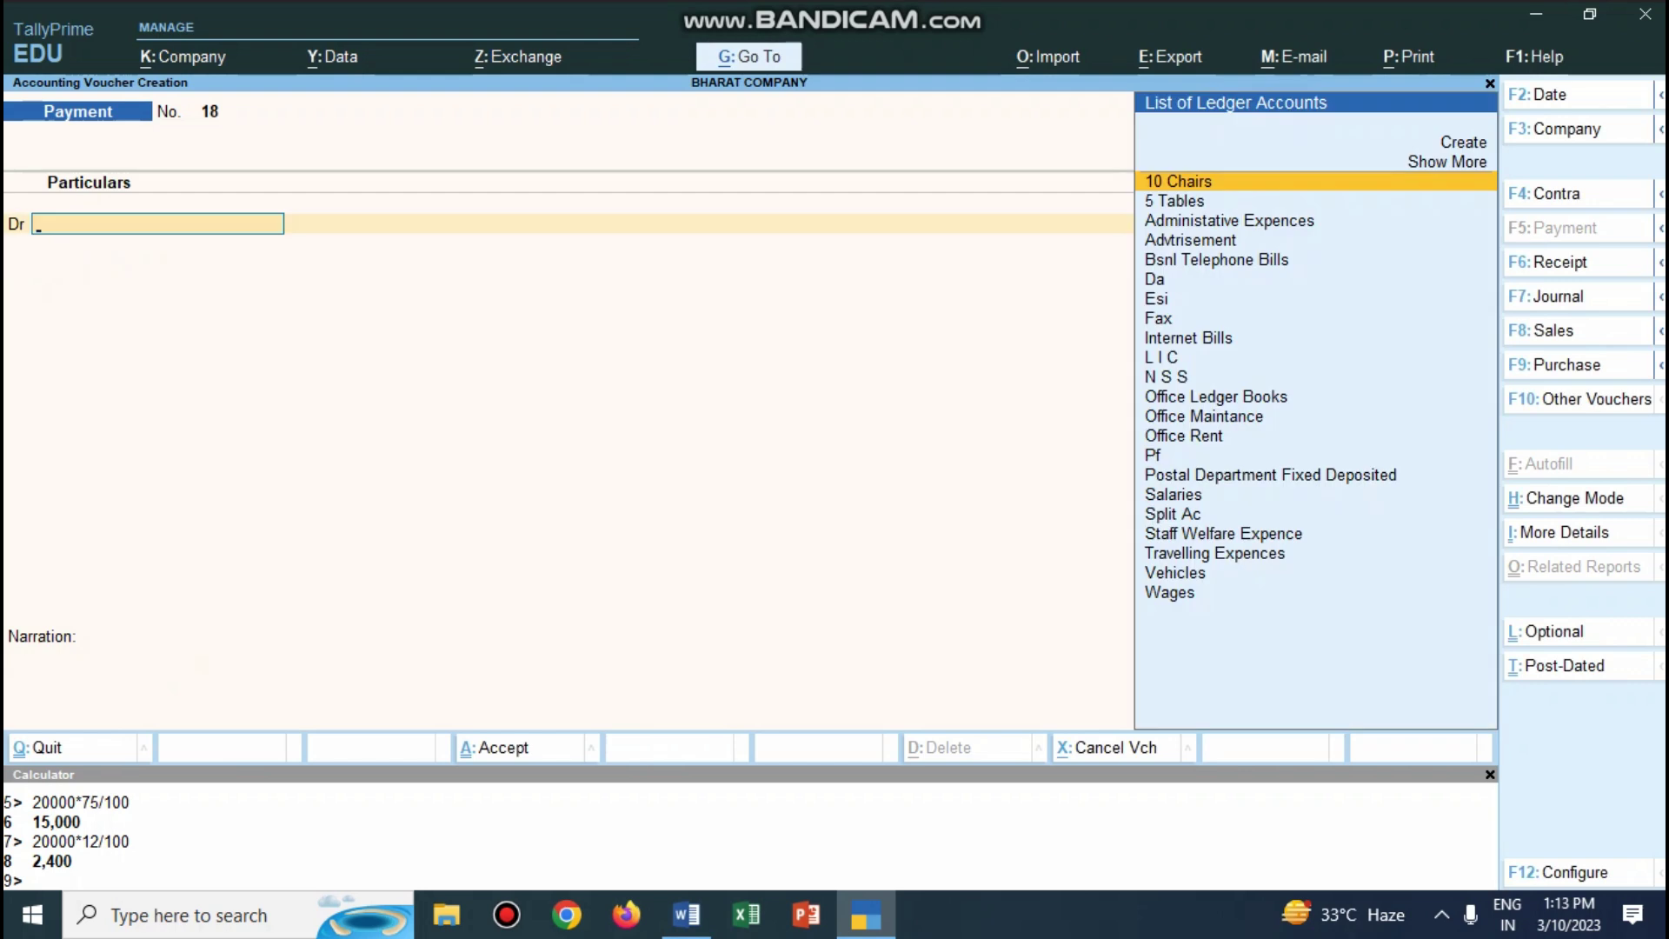
Switch to the Word document and review the numbered transactions through transaction 23.
left_click(686, 915)
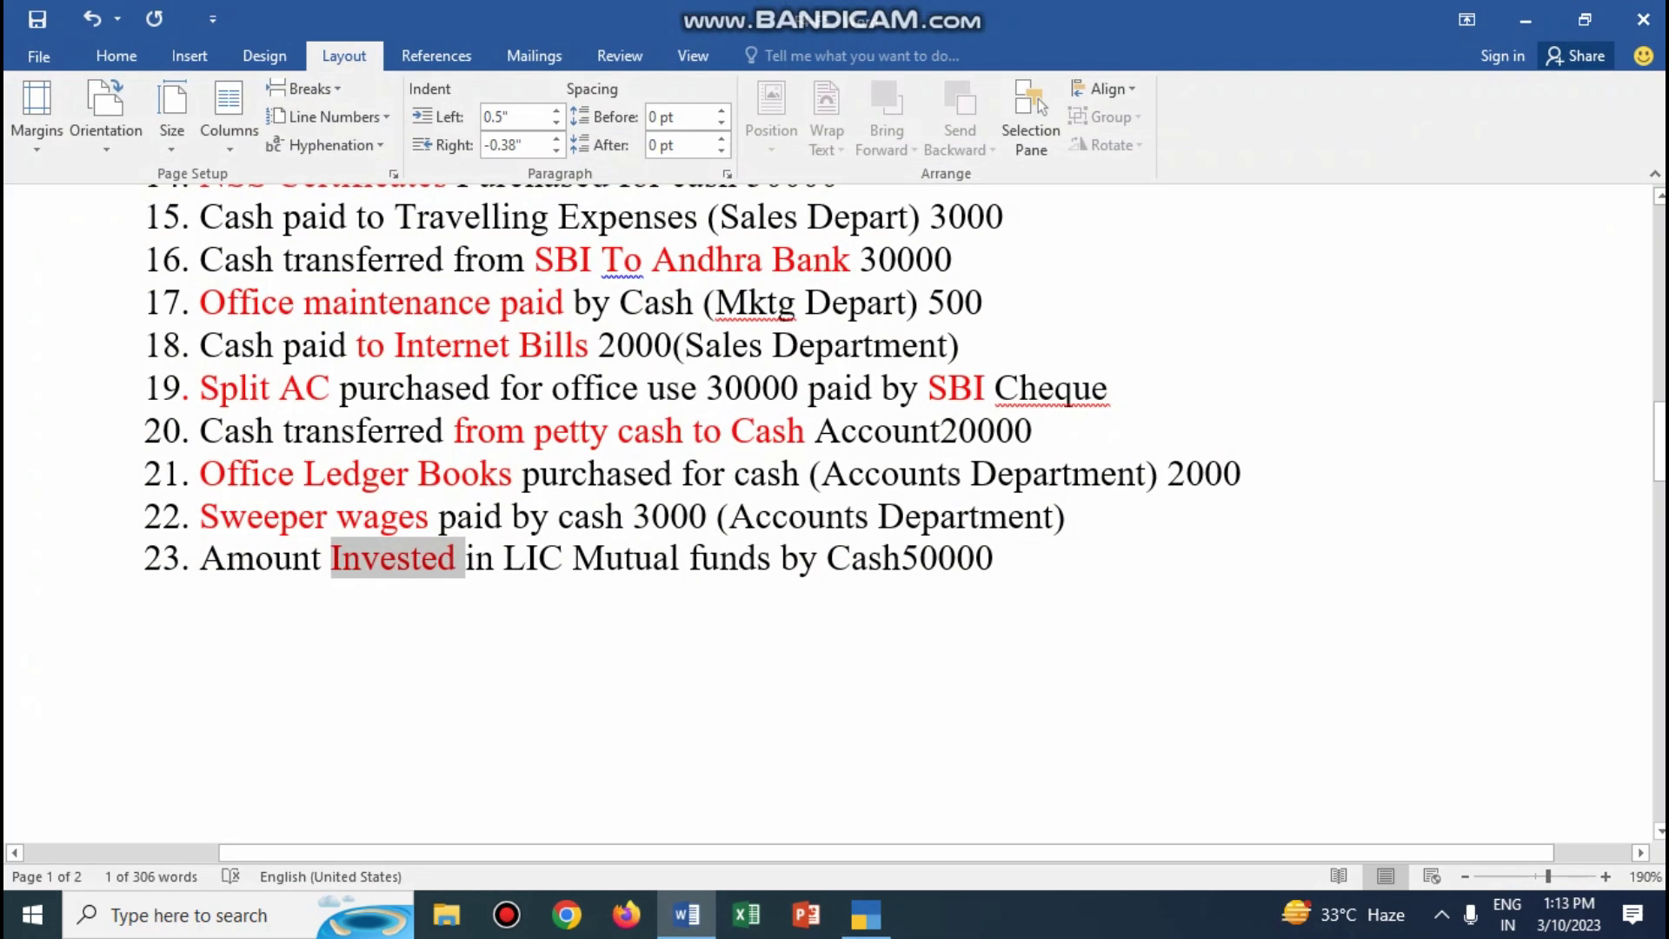
scroll(904, 399, "up", 10)
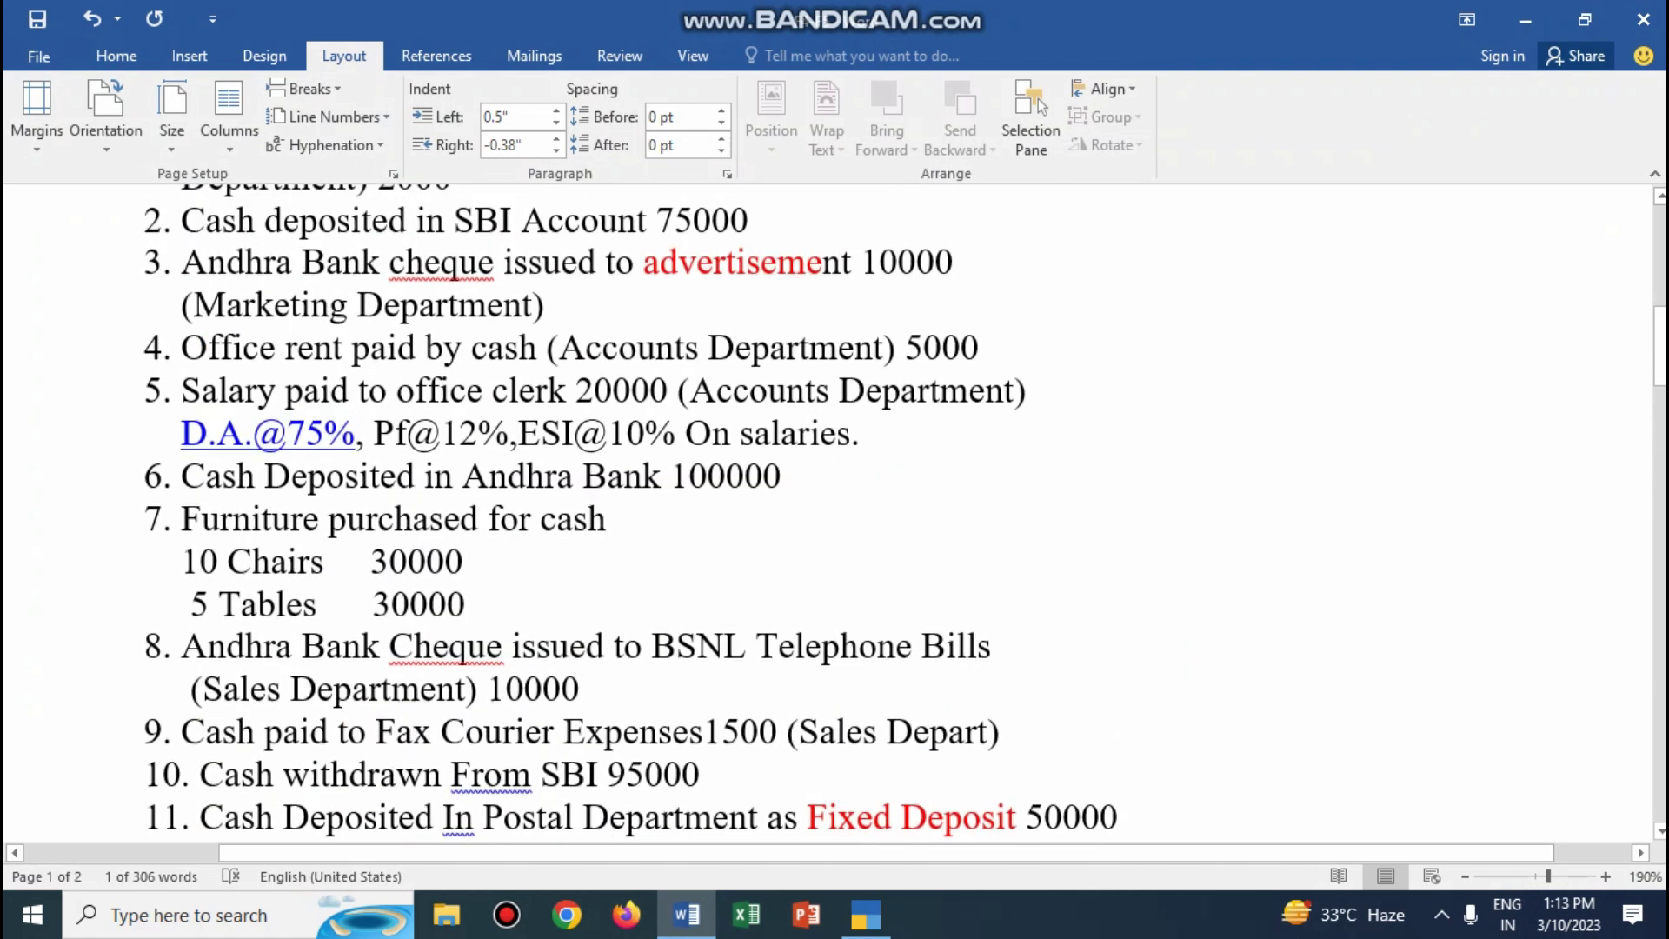
scroll(1045, 619, "down", 10)
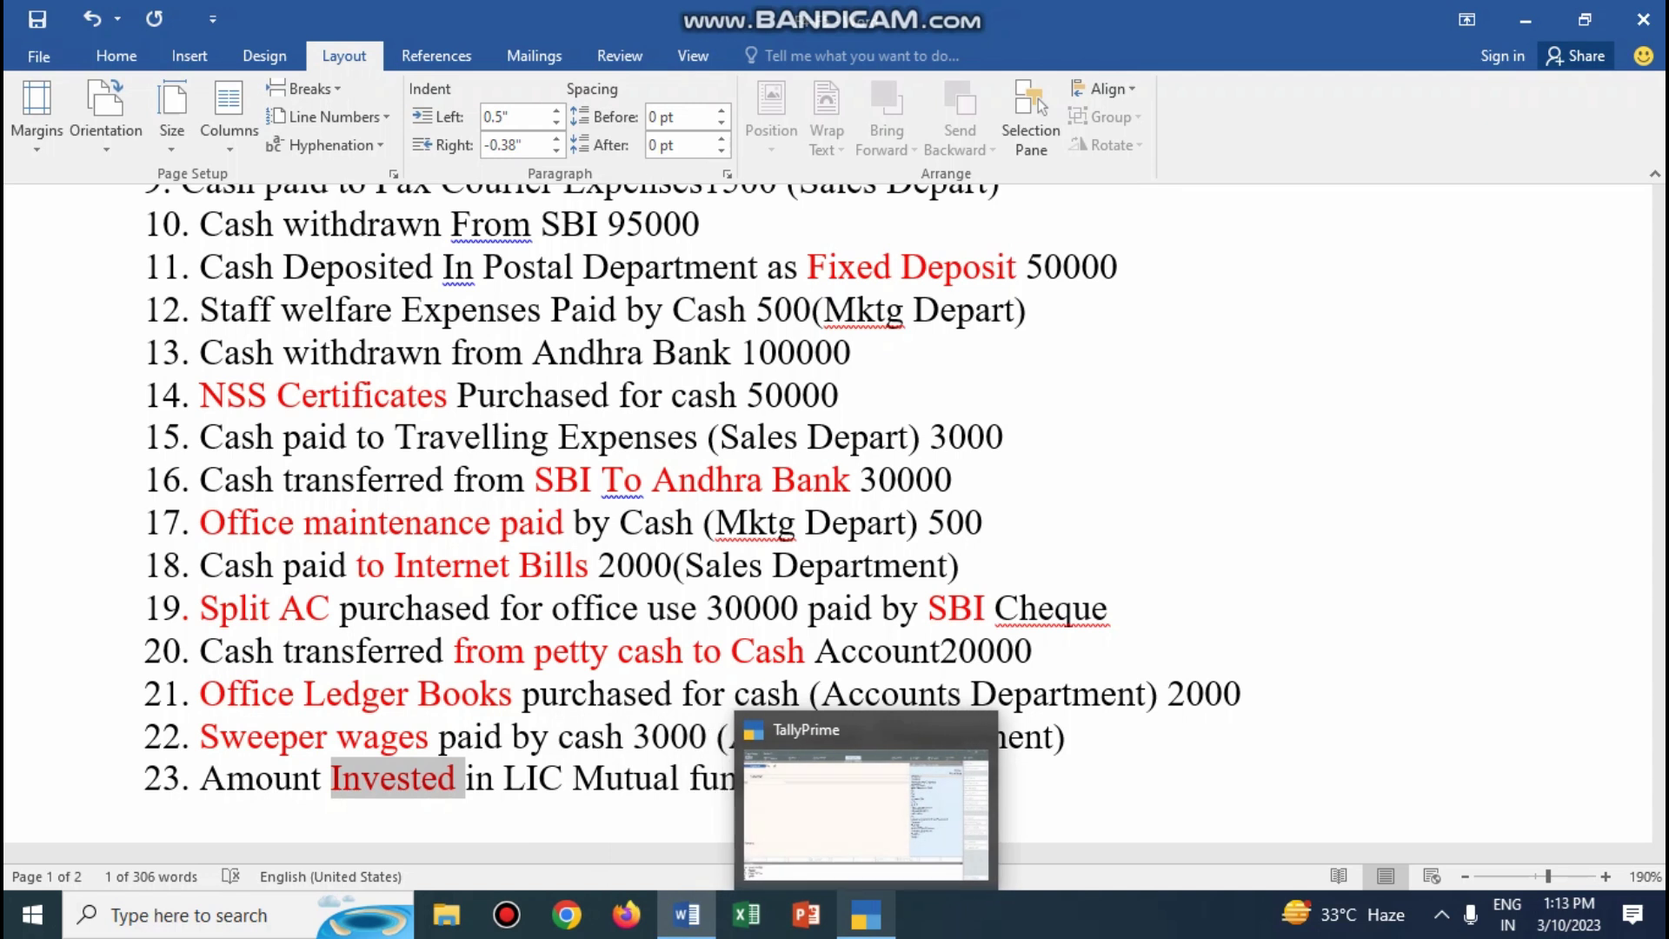
Switch back to TallyPrime and quit the blank payment voucher to return to the Gateway of Tally.
left_click(865, 915)
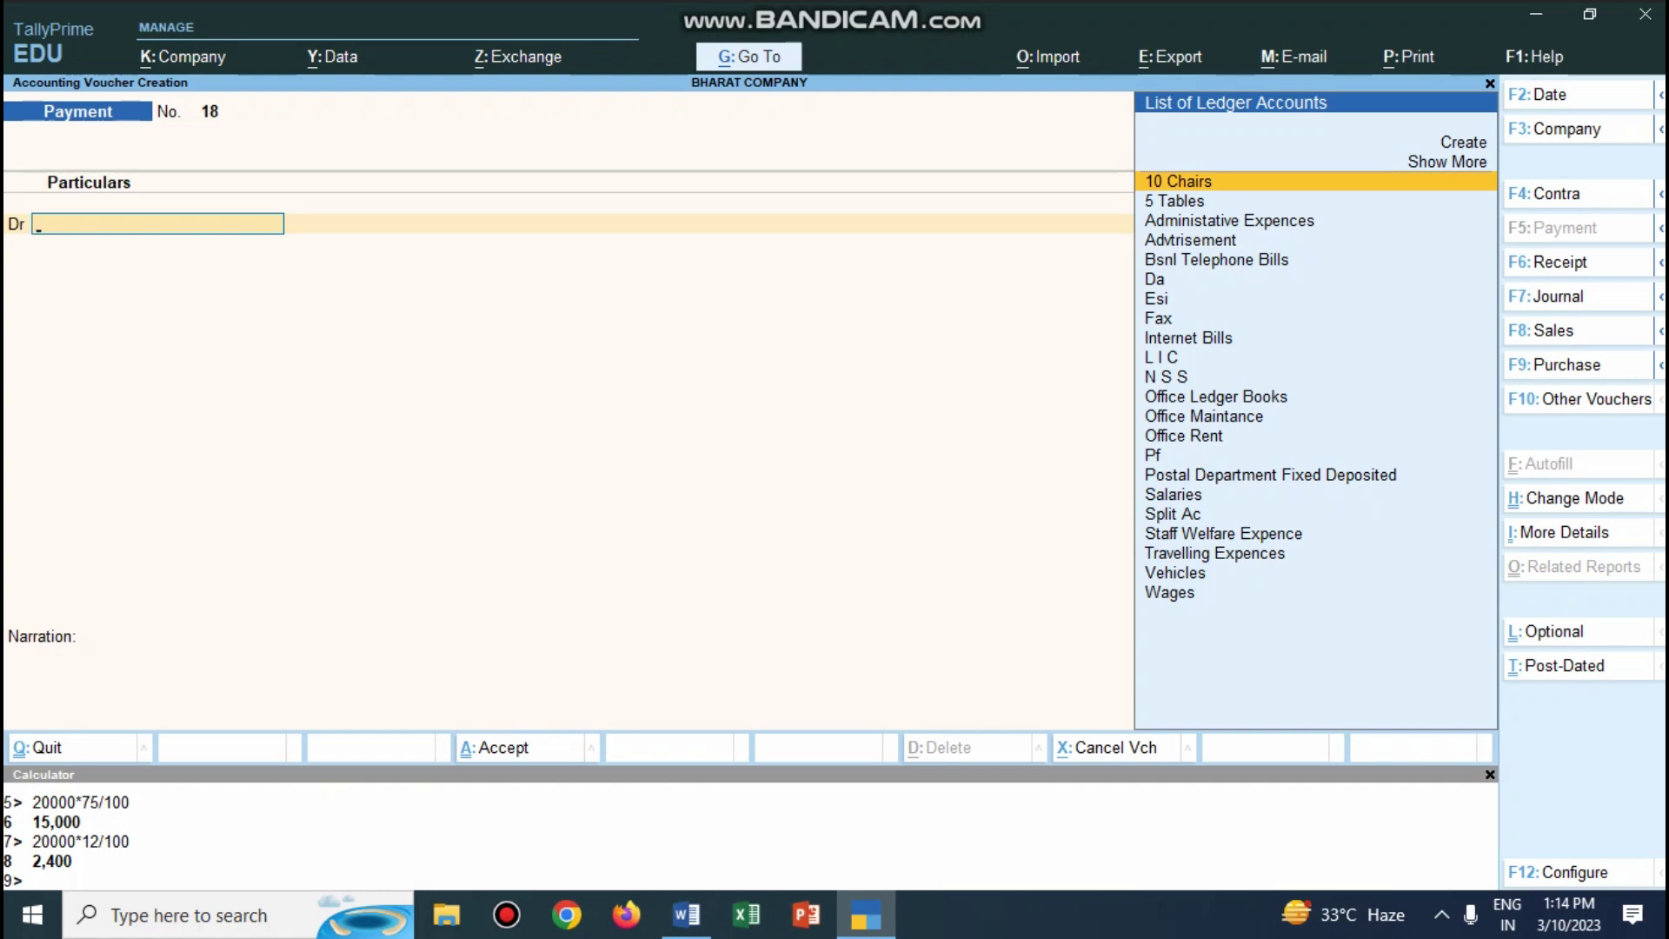
key("Escape")
key("Return")
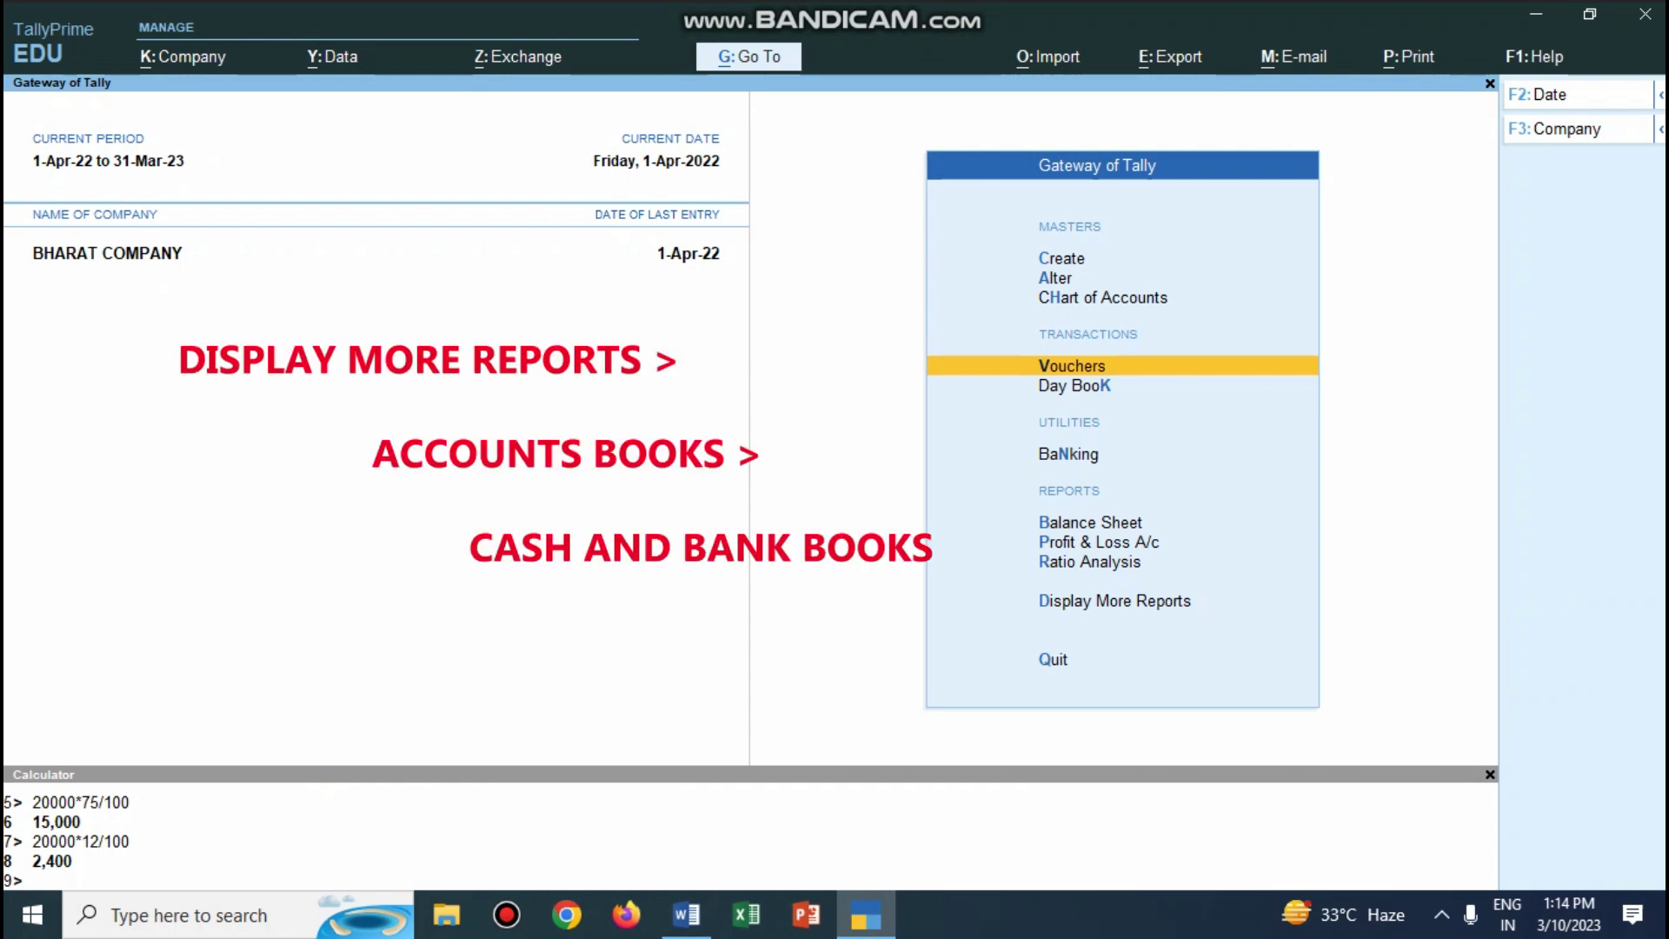
View the Cash/Bank Book(s) summary from the account books to check the cash and bank closing balances.
key("d")
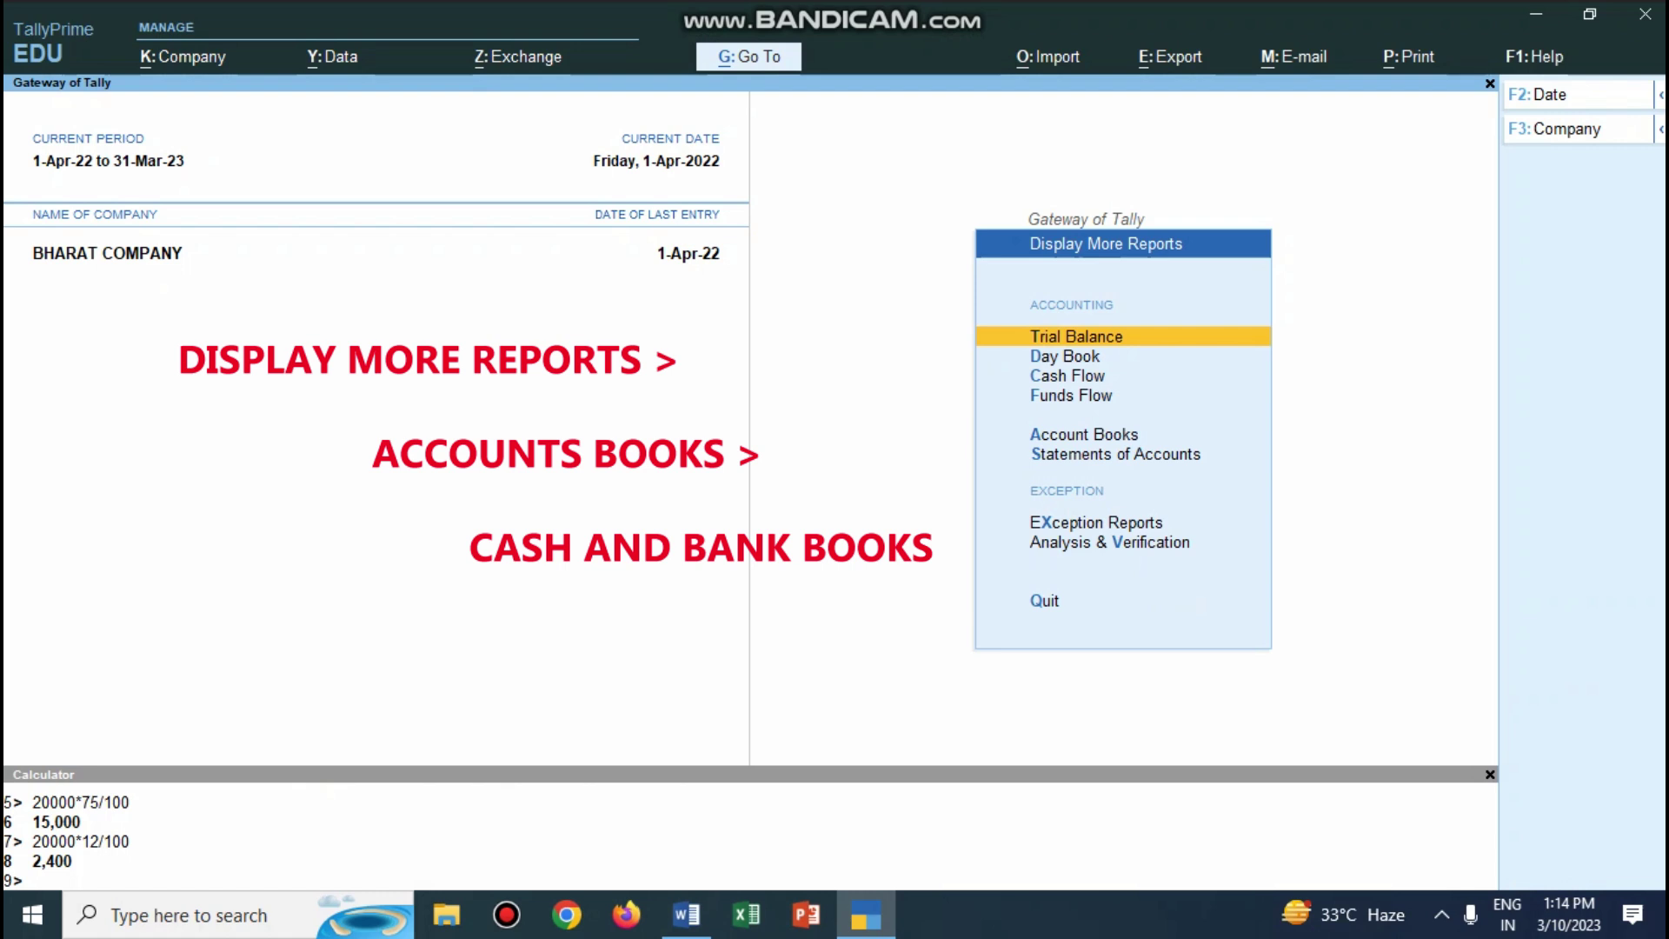
key("a")
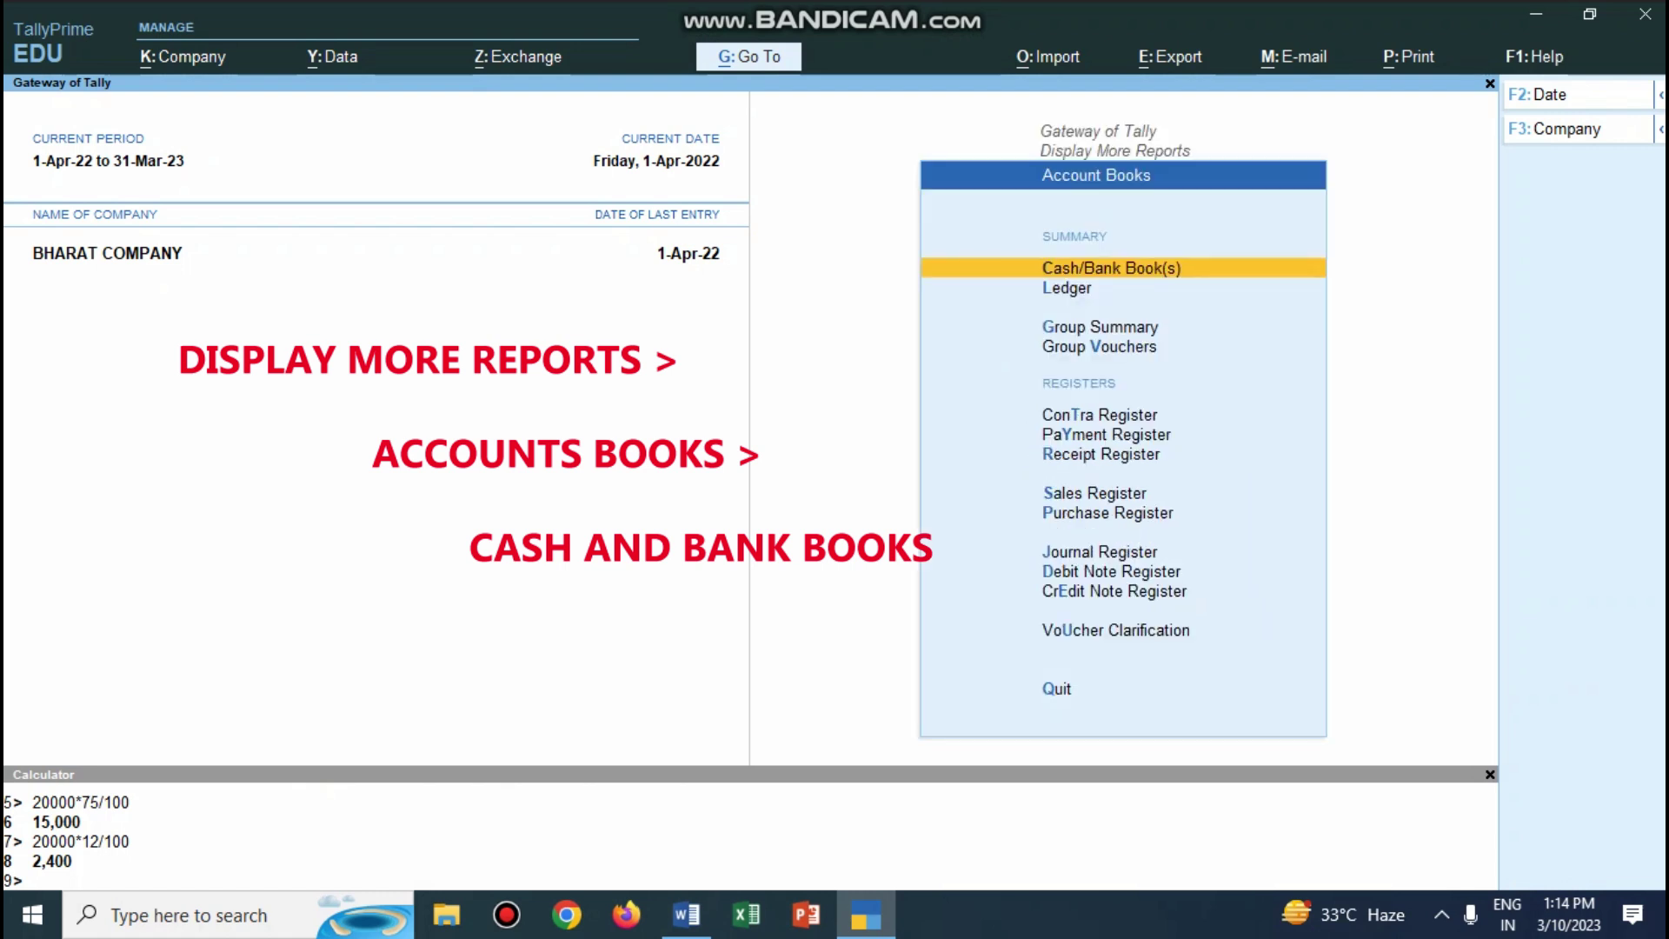
key("Return")
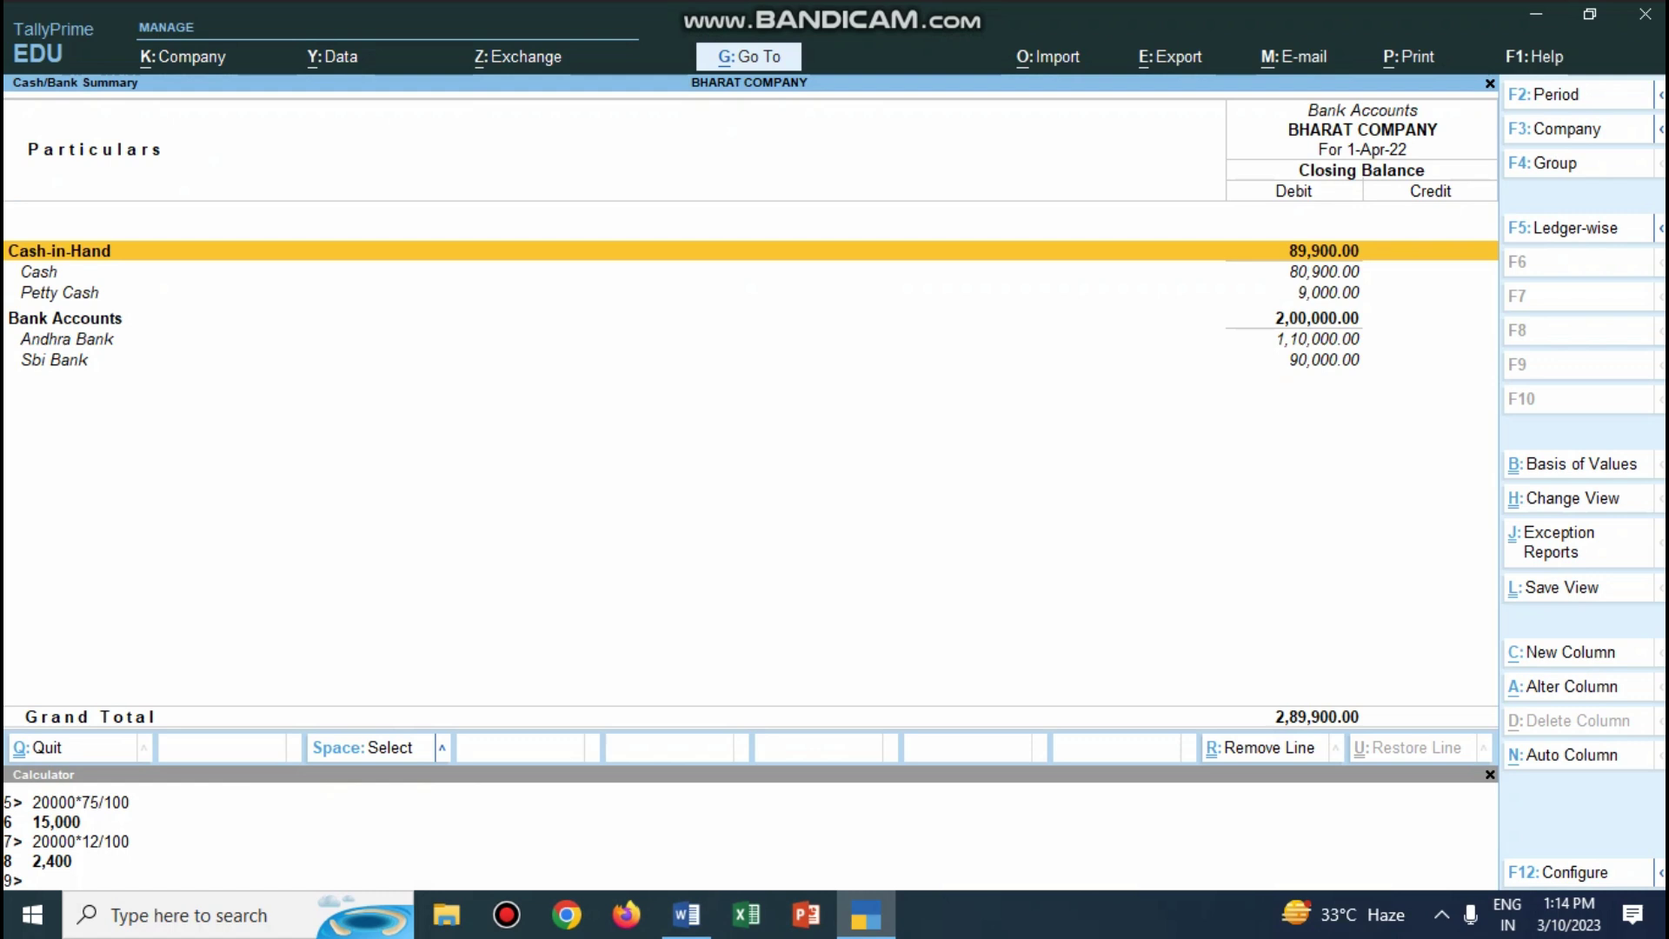
key("Escape")
key("Escape")
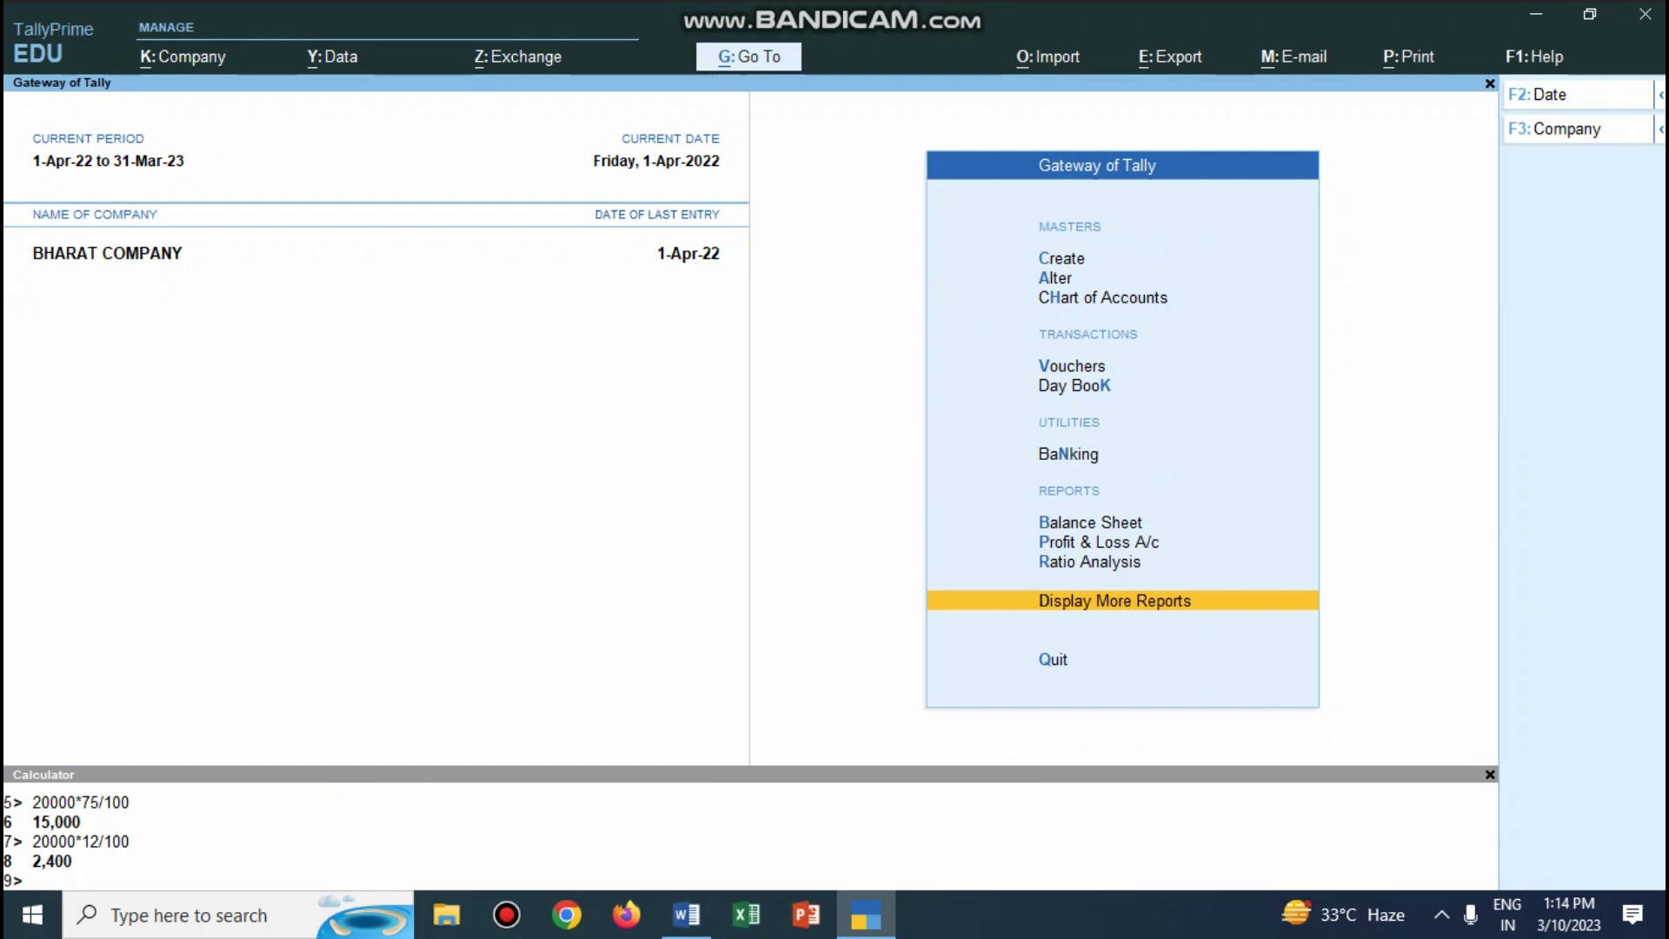
Reopen the Cash/Bank Book(s) summary, review it again and go back to the Gateway of Tally.
key("Return")
key("a")
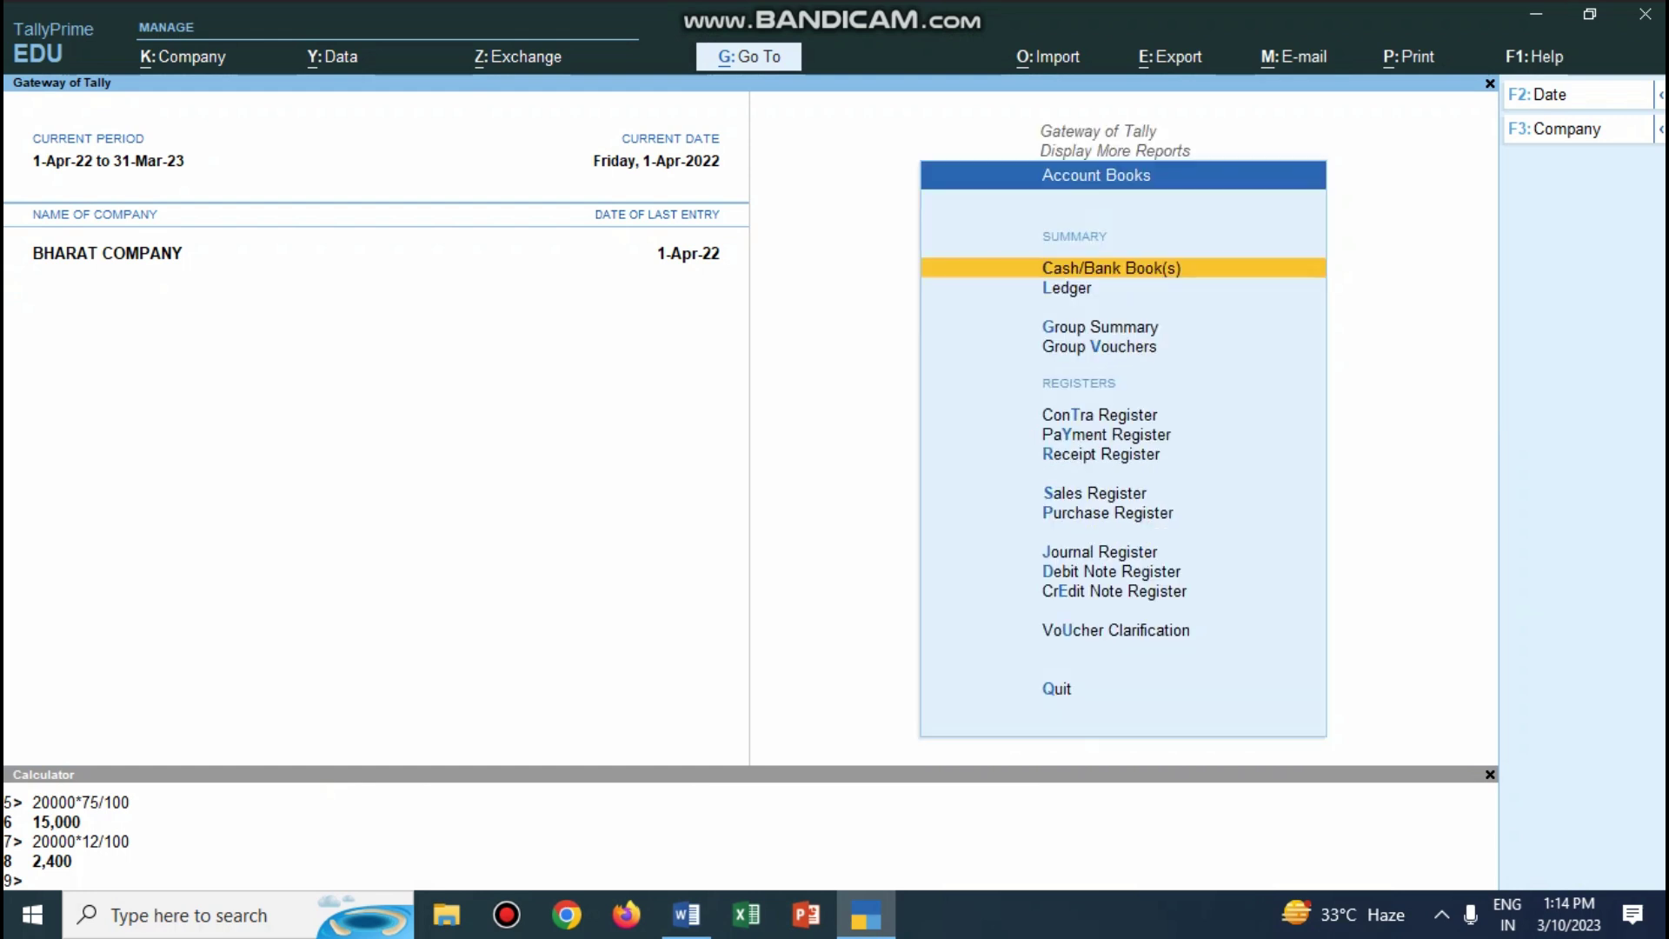
key("Return")
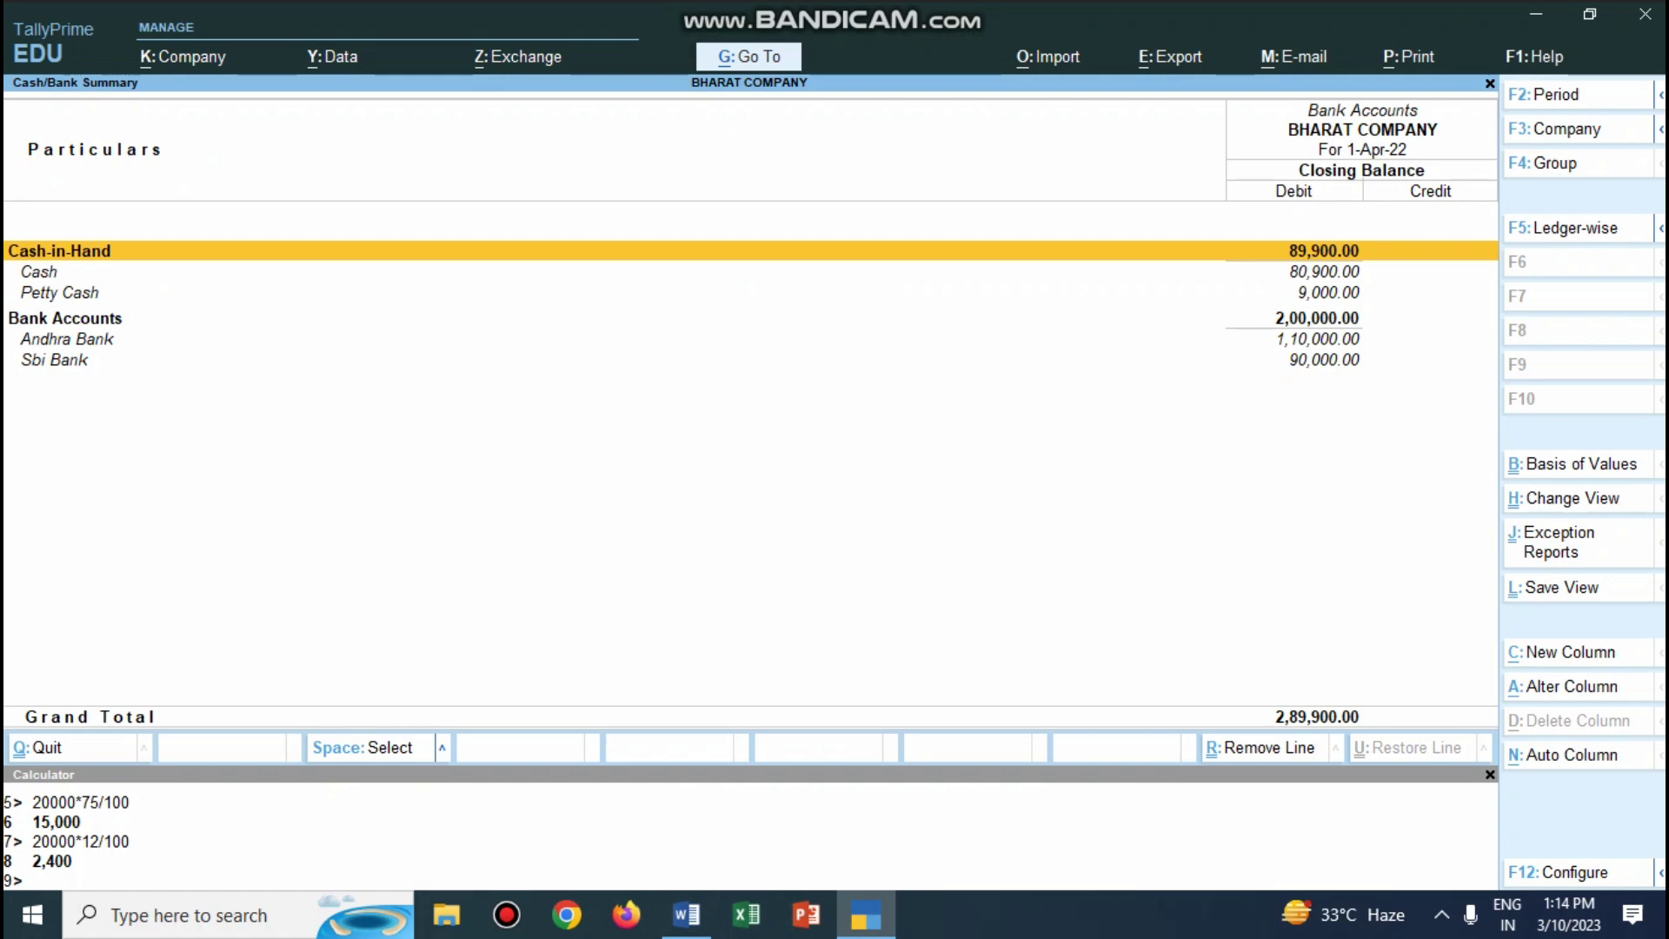
key("Escape")
key("Escape")
key("Escape")
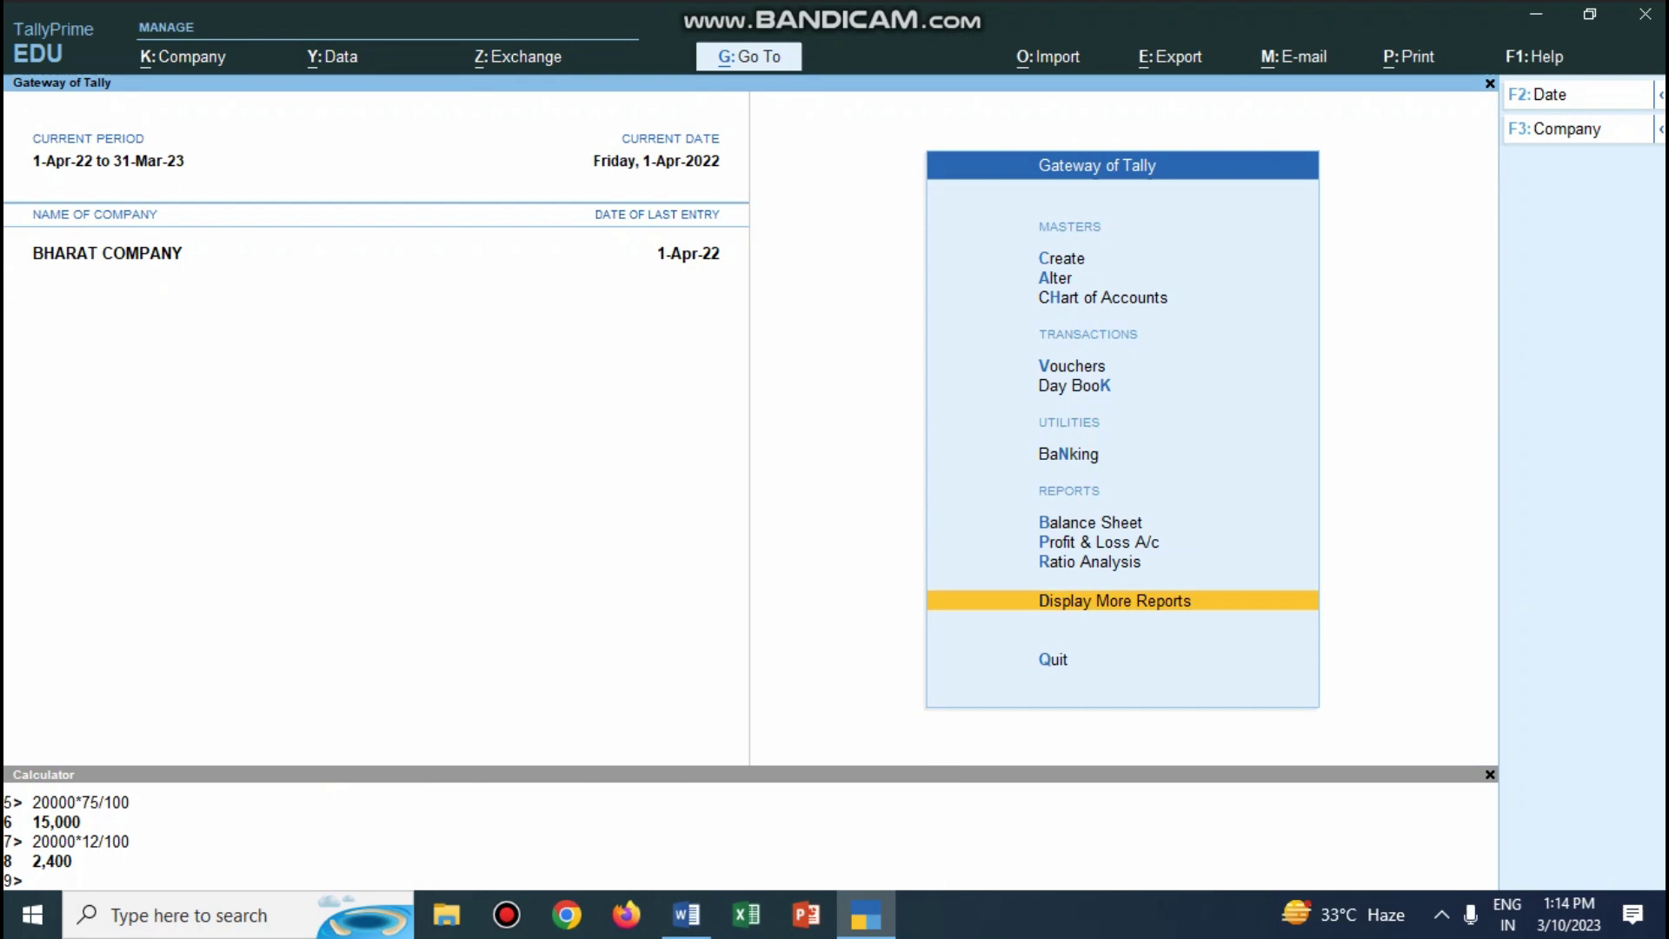
View the cost centres' Category Summary in the statements of accounts to check the department balances.
key("Return")
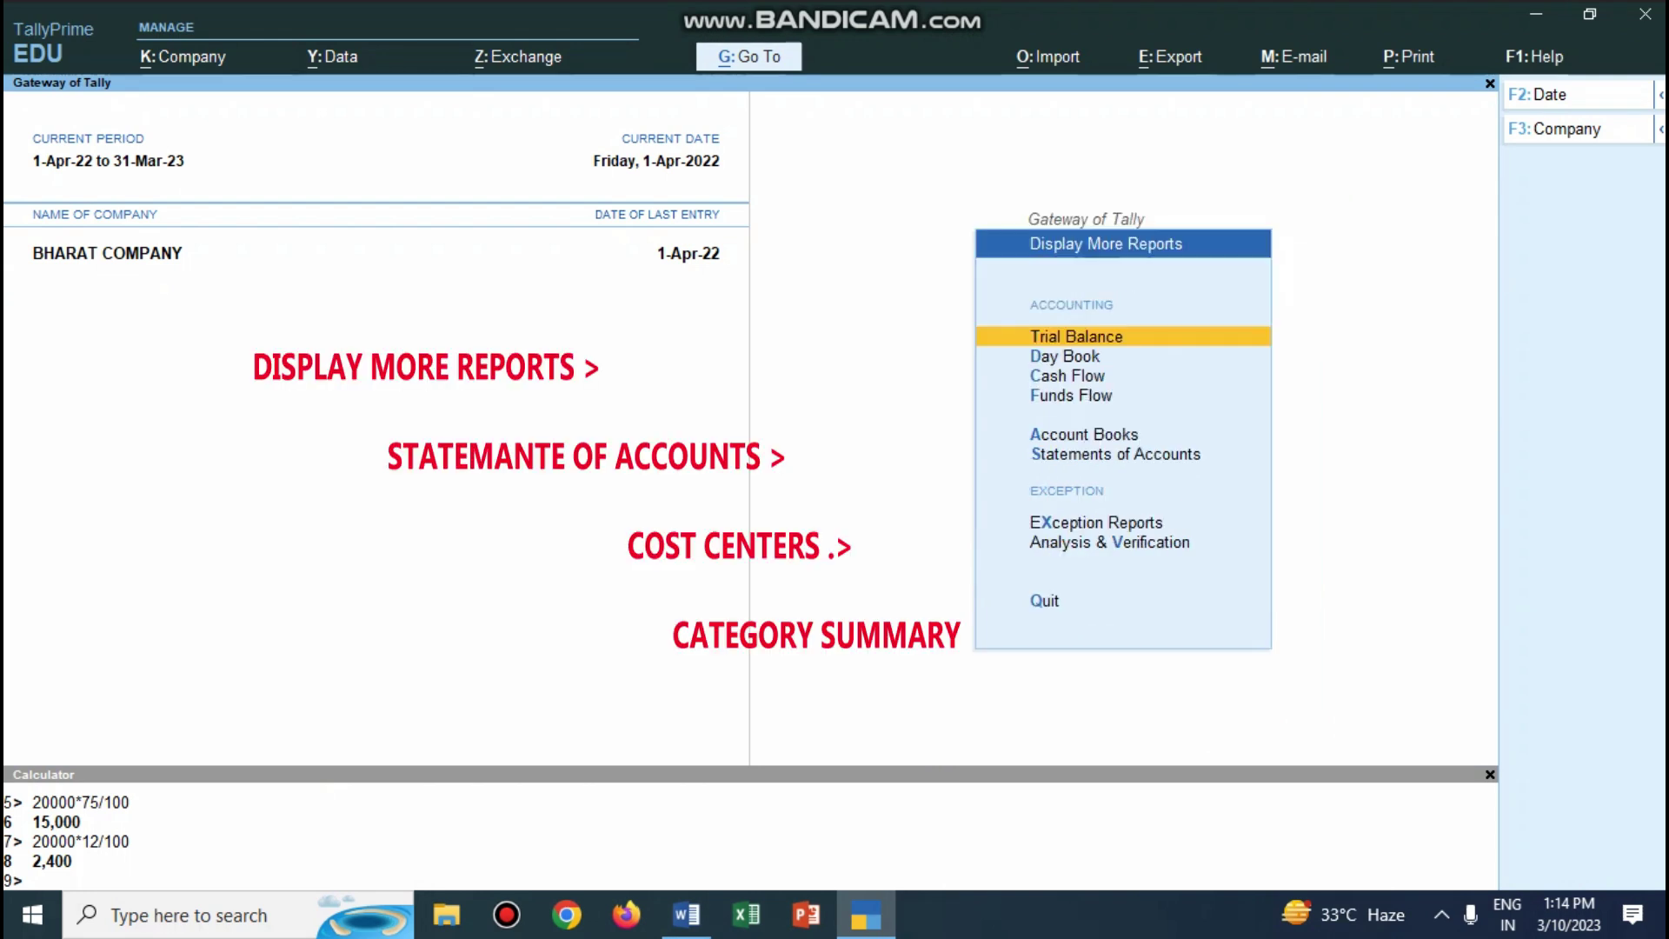
key("s")
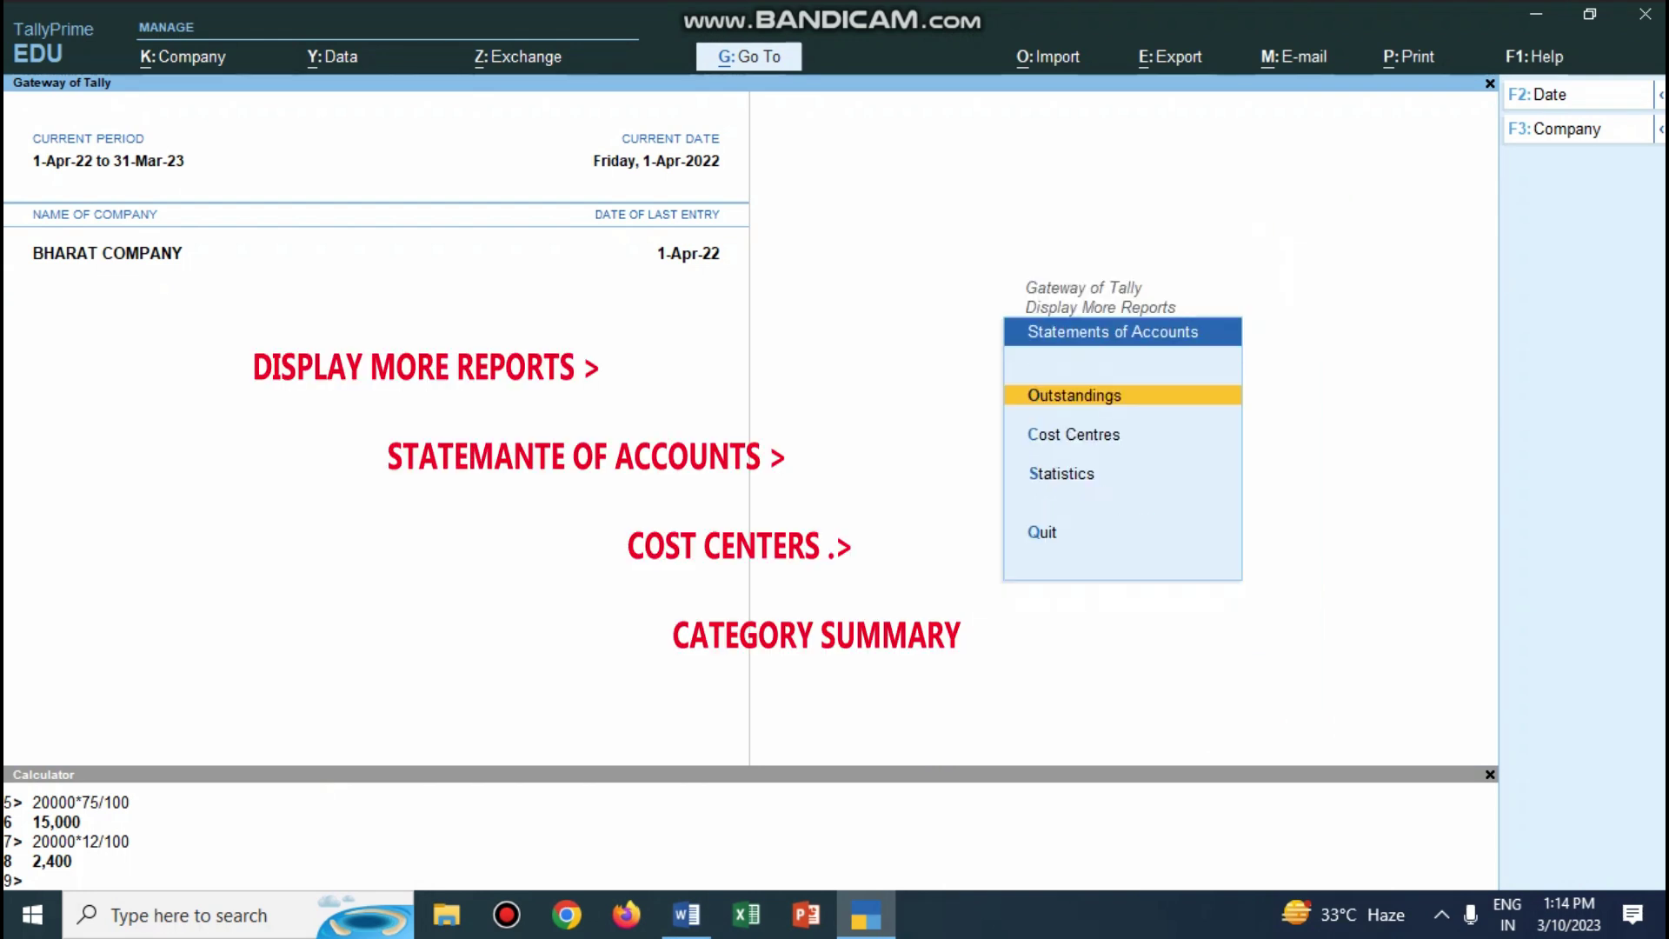
key("c")
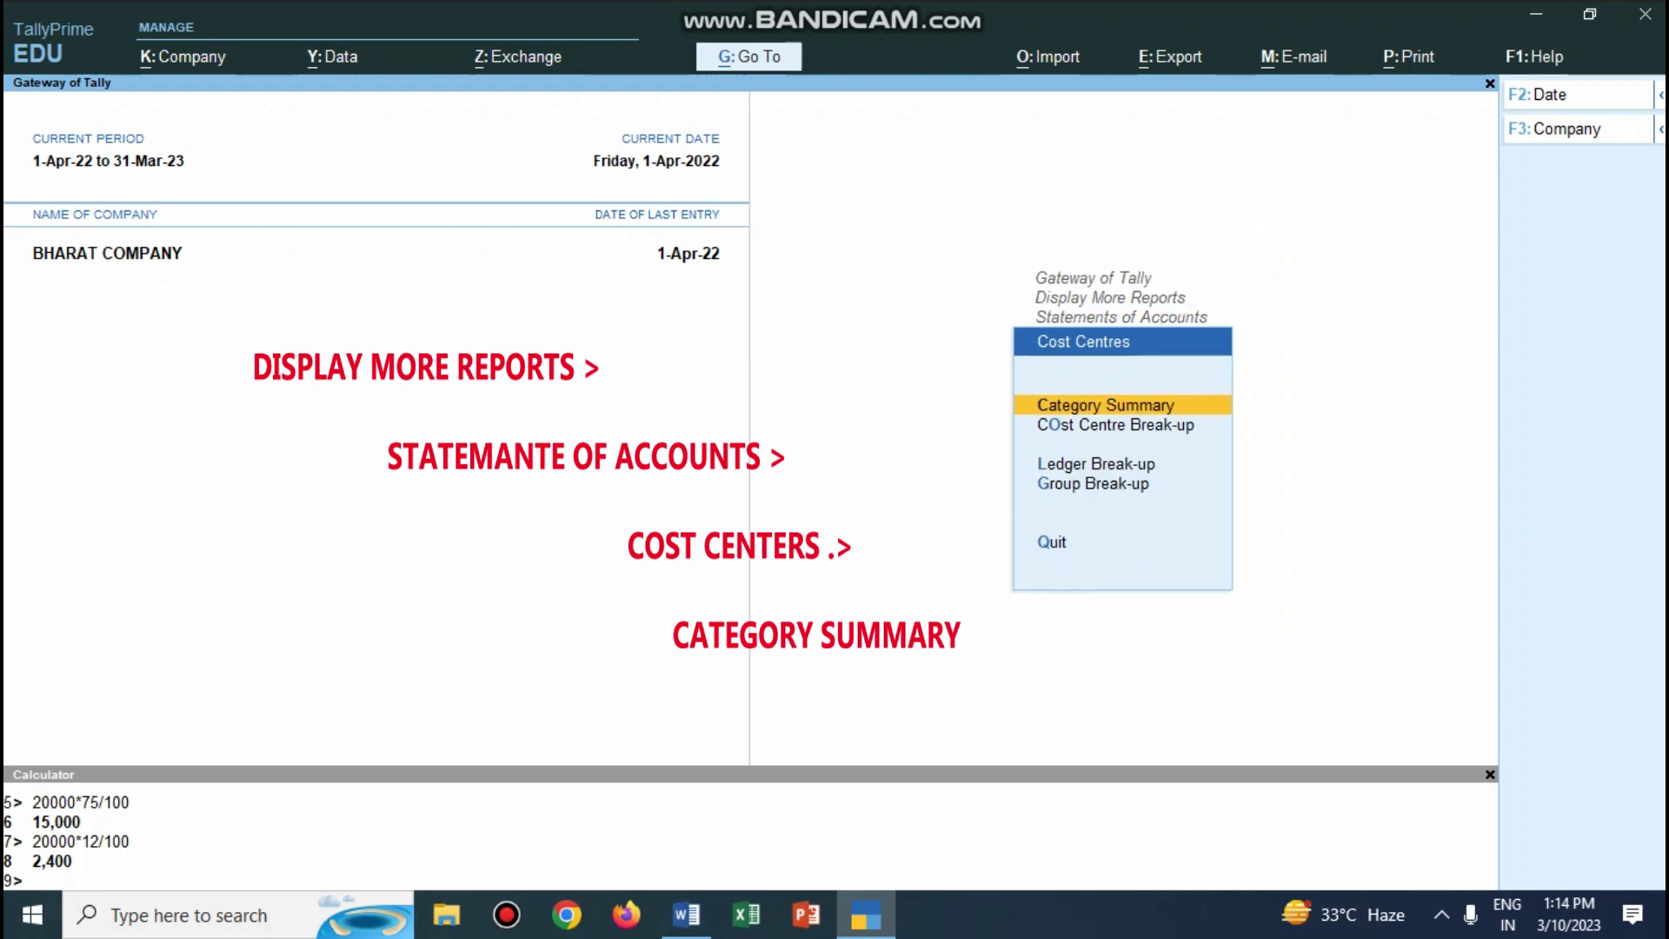
key("Return")
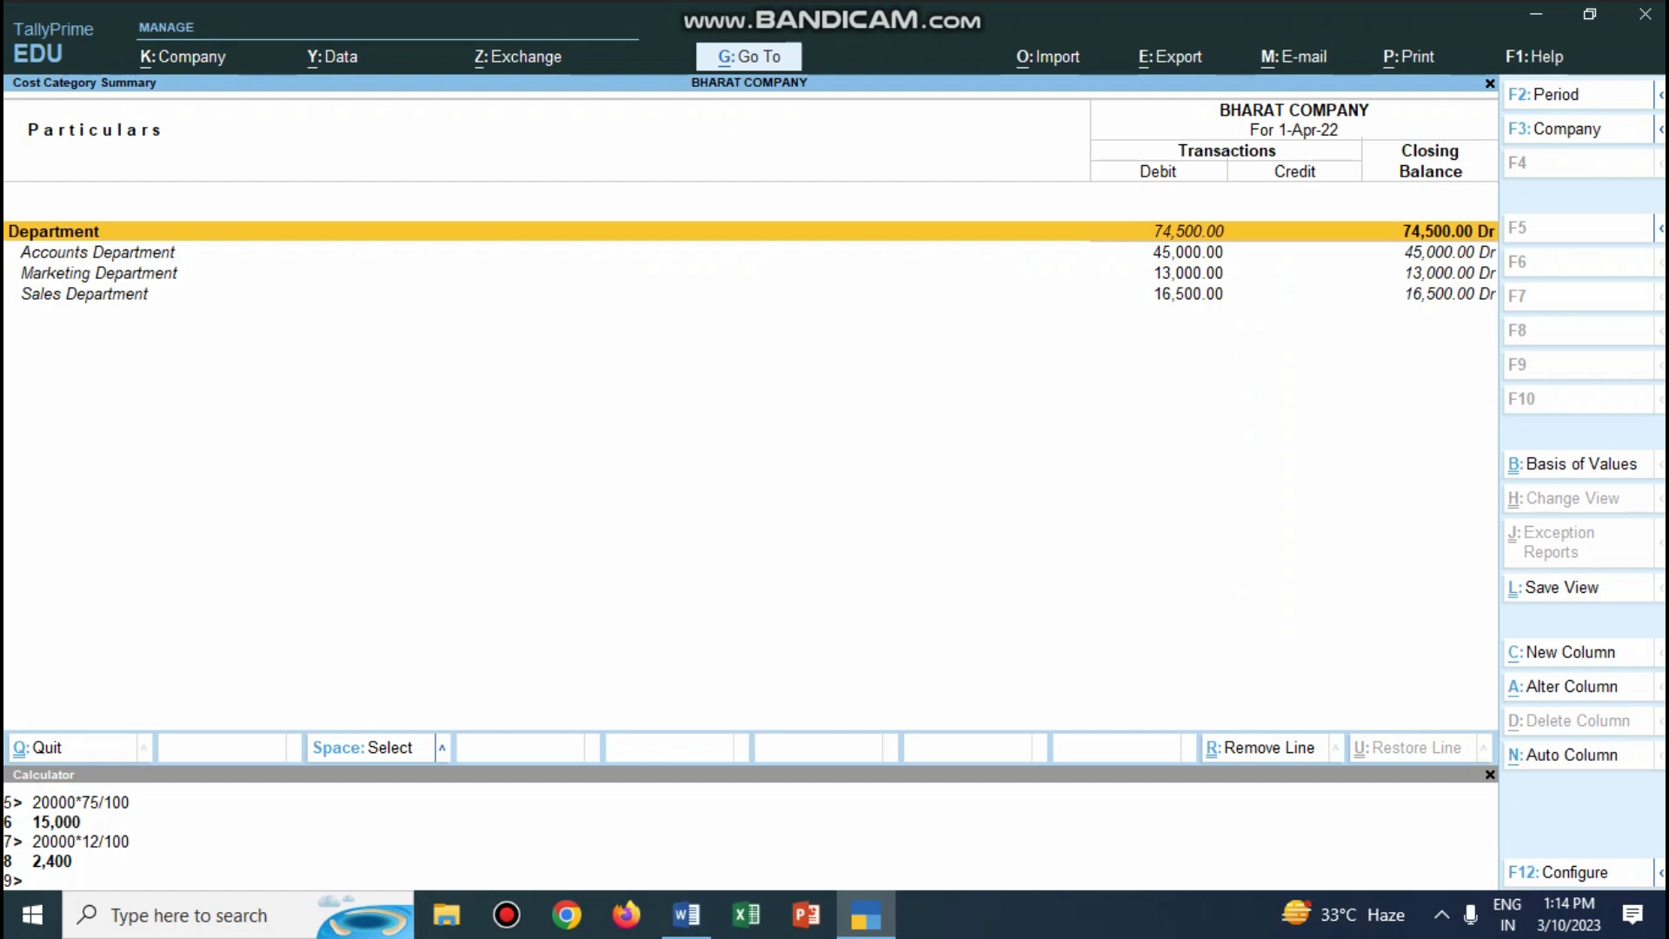
key("Escape")
key("Escape")
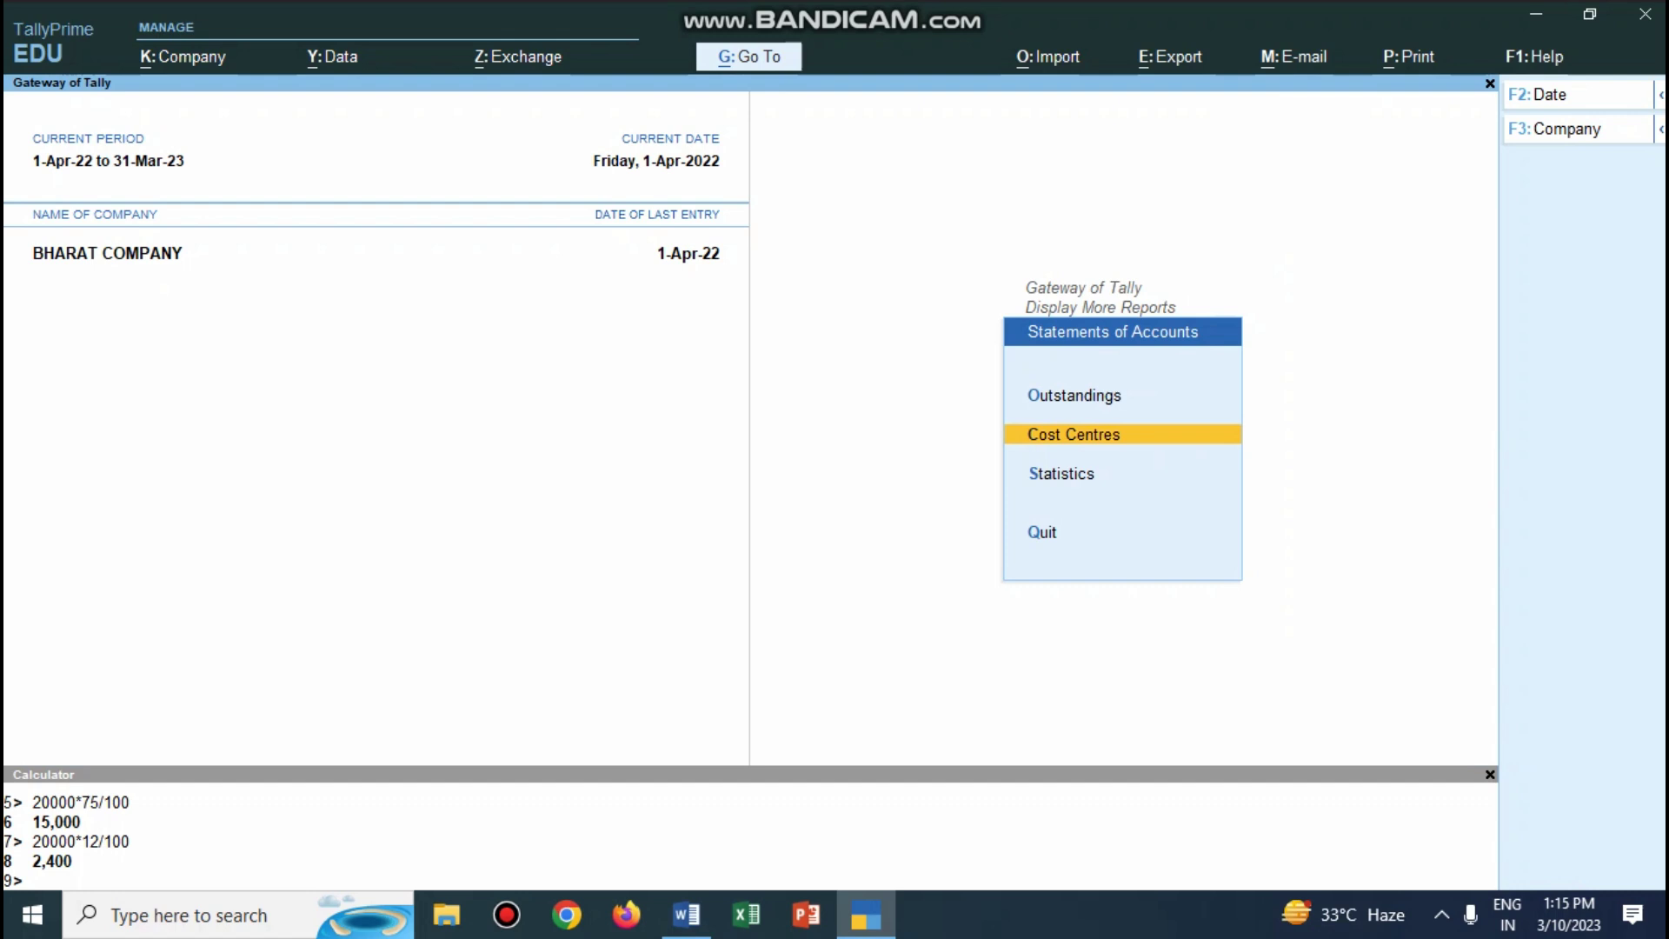
key("Escape")
key("Escape")
Reopen the cost centre Category Summary, review the department totals and return to the Gateway of Tally.
key("Return")
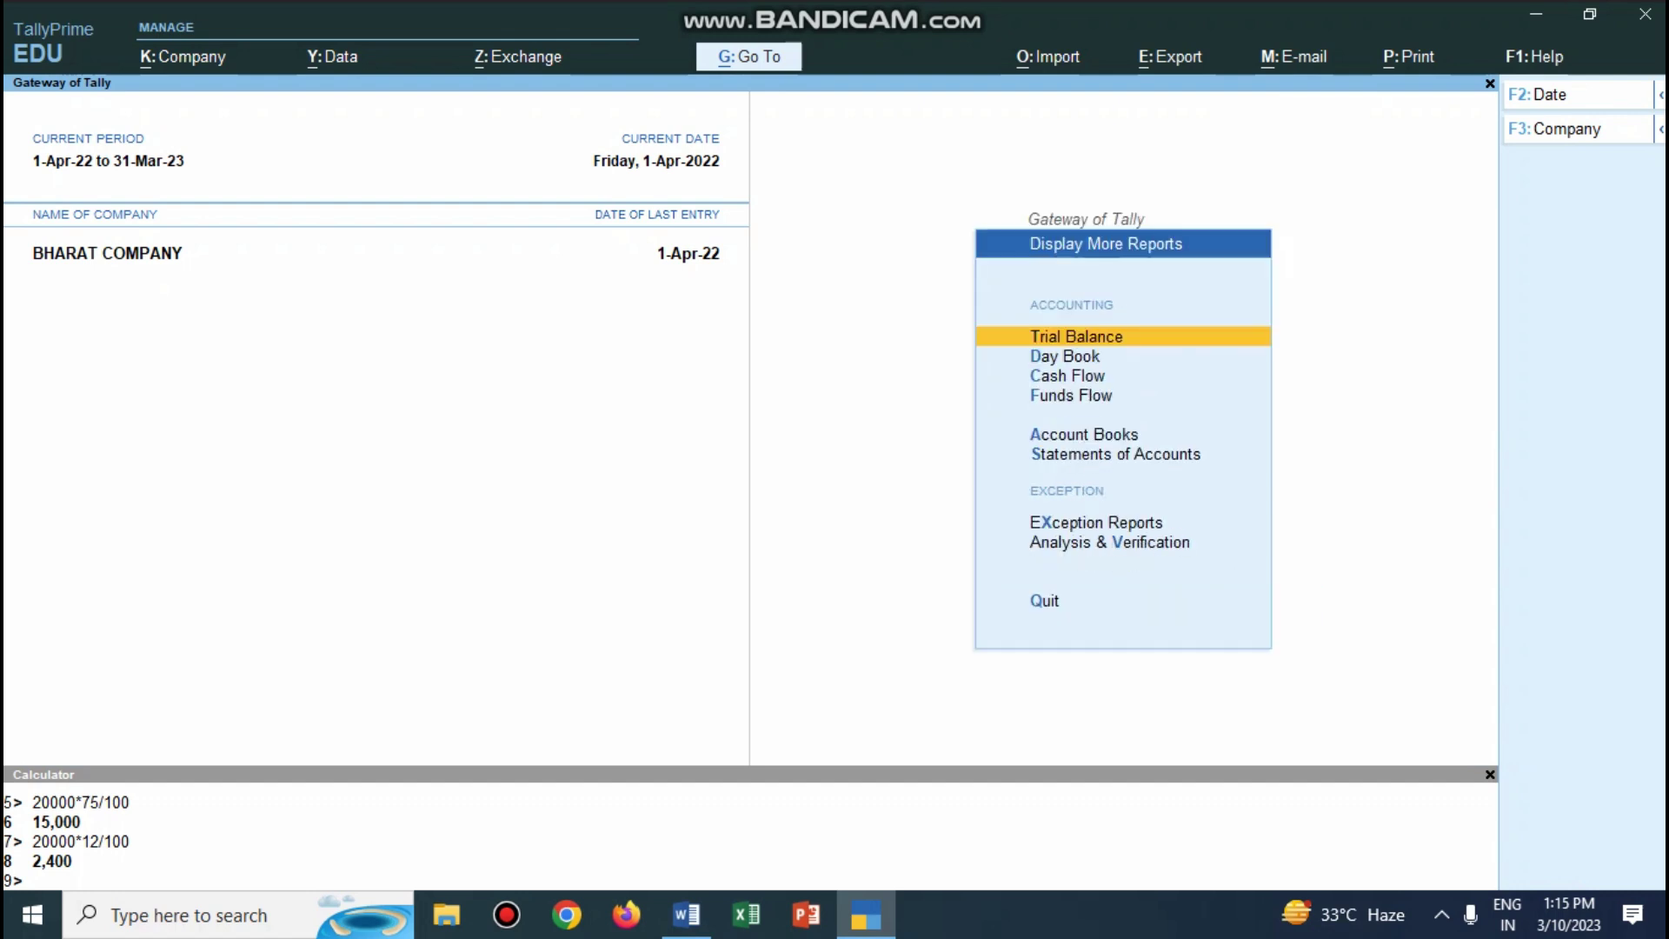
key("s")
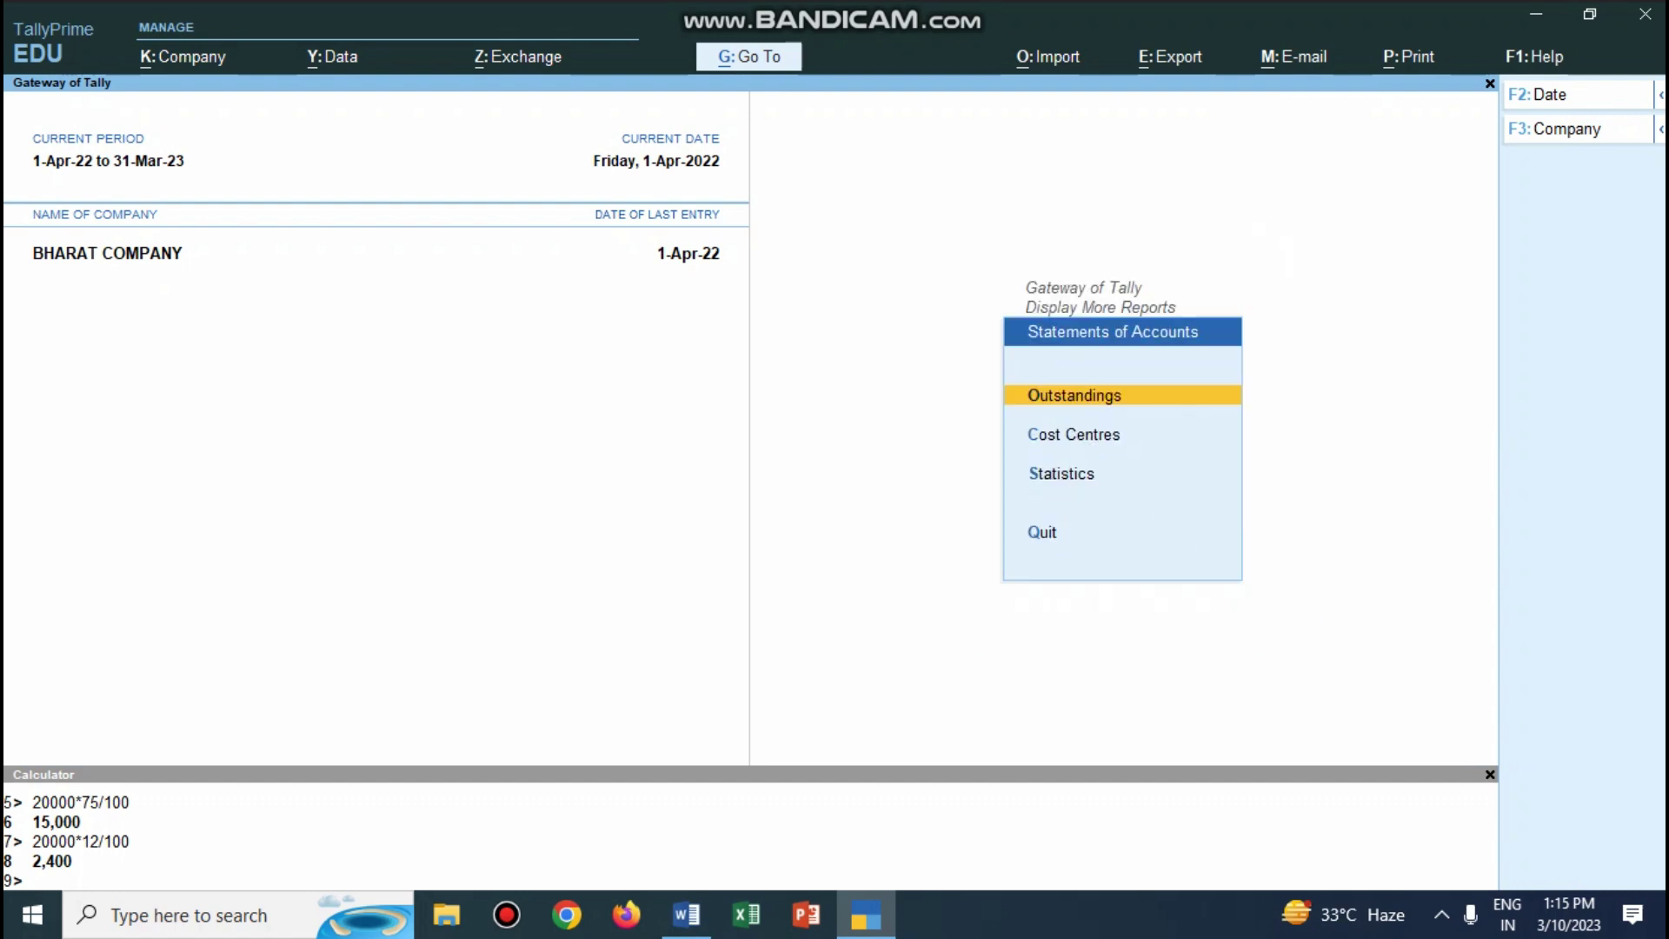
key("c")
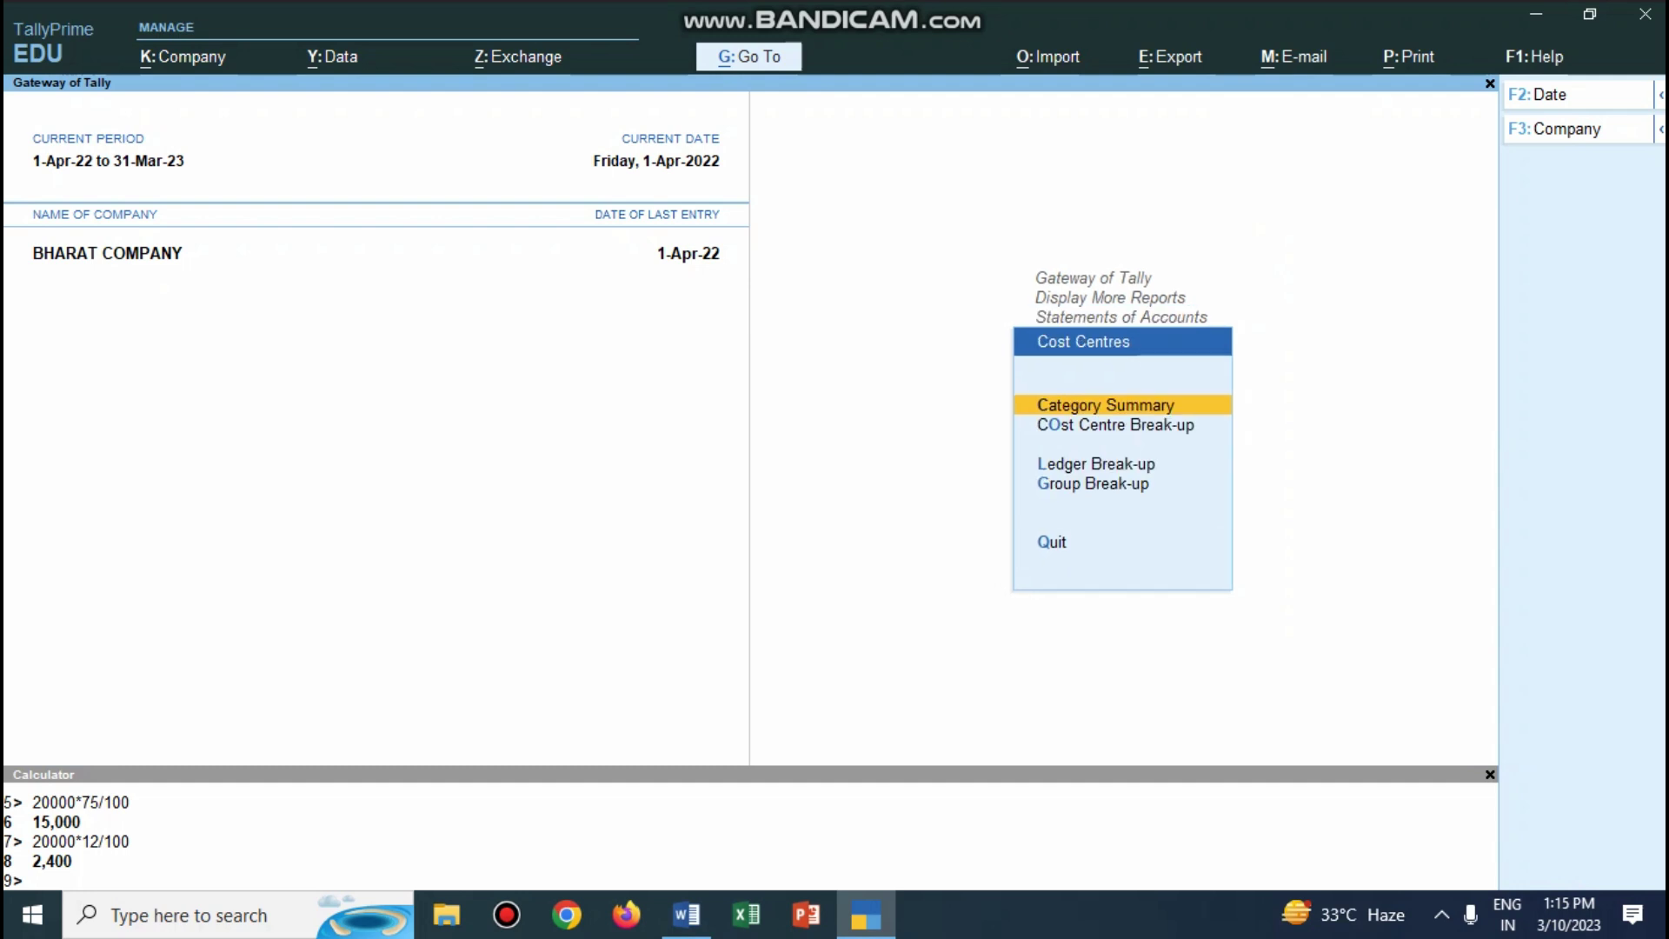
key("Return")
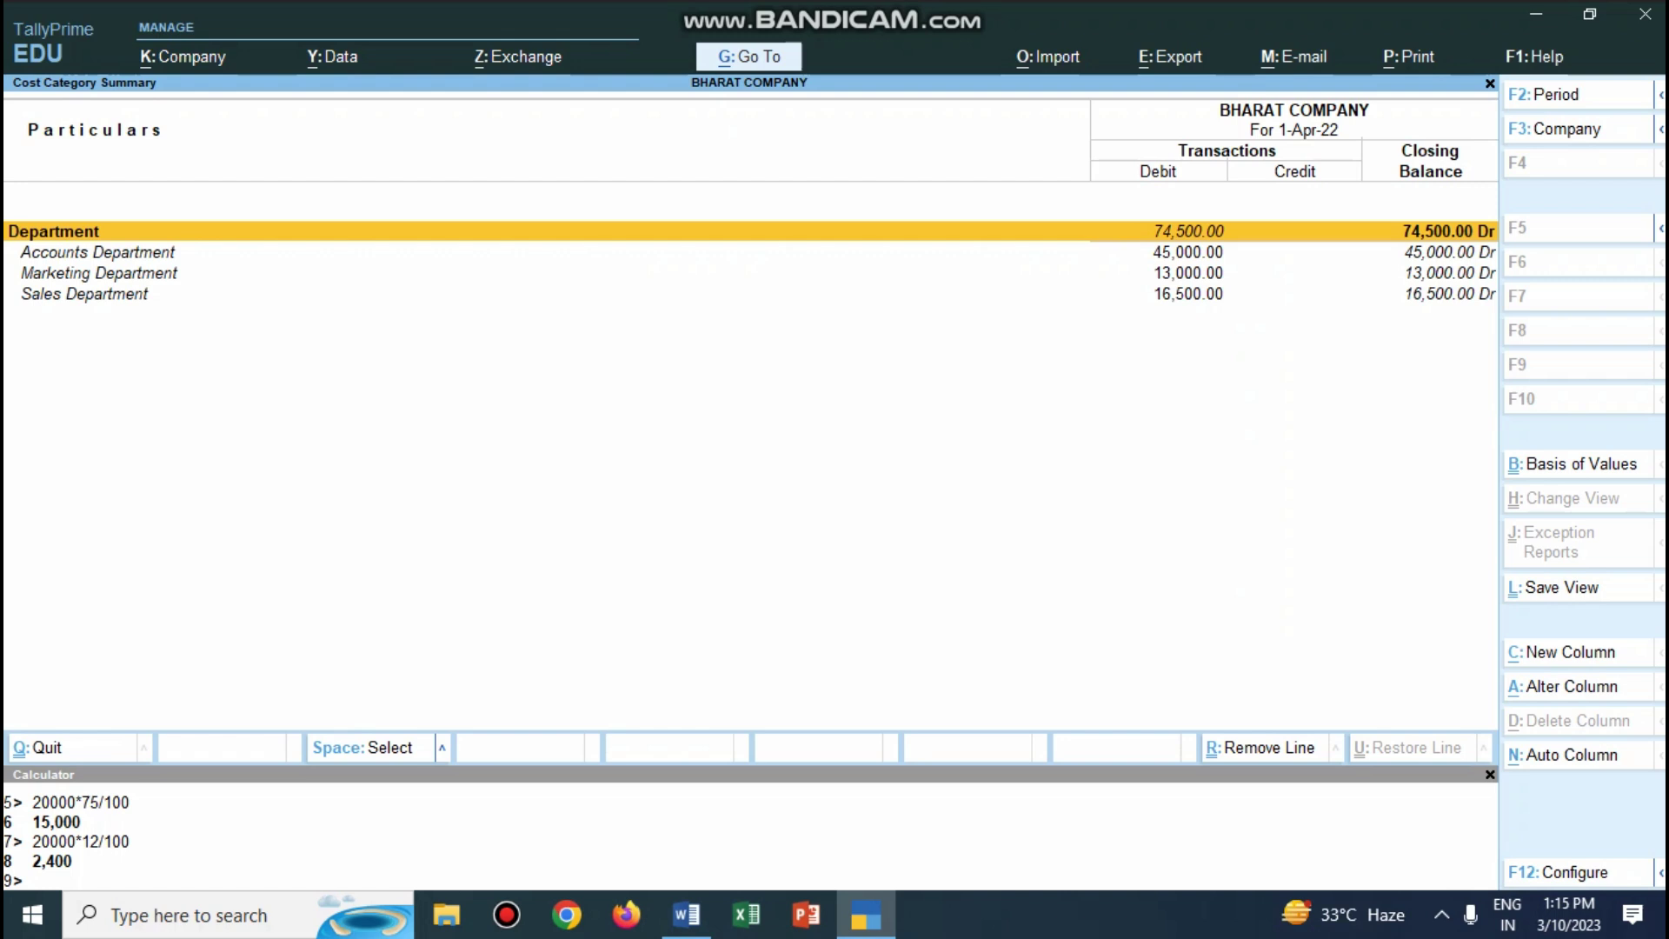
key("Escape")
key("Escape")
key("Escape")
key("Escape")
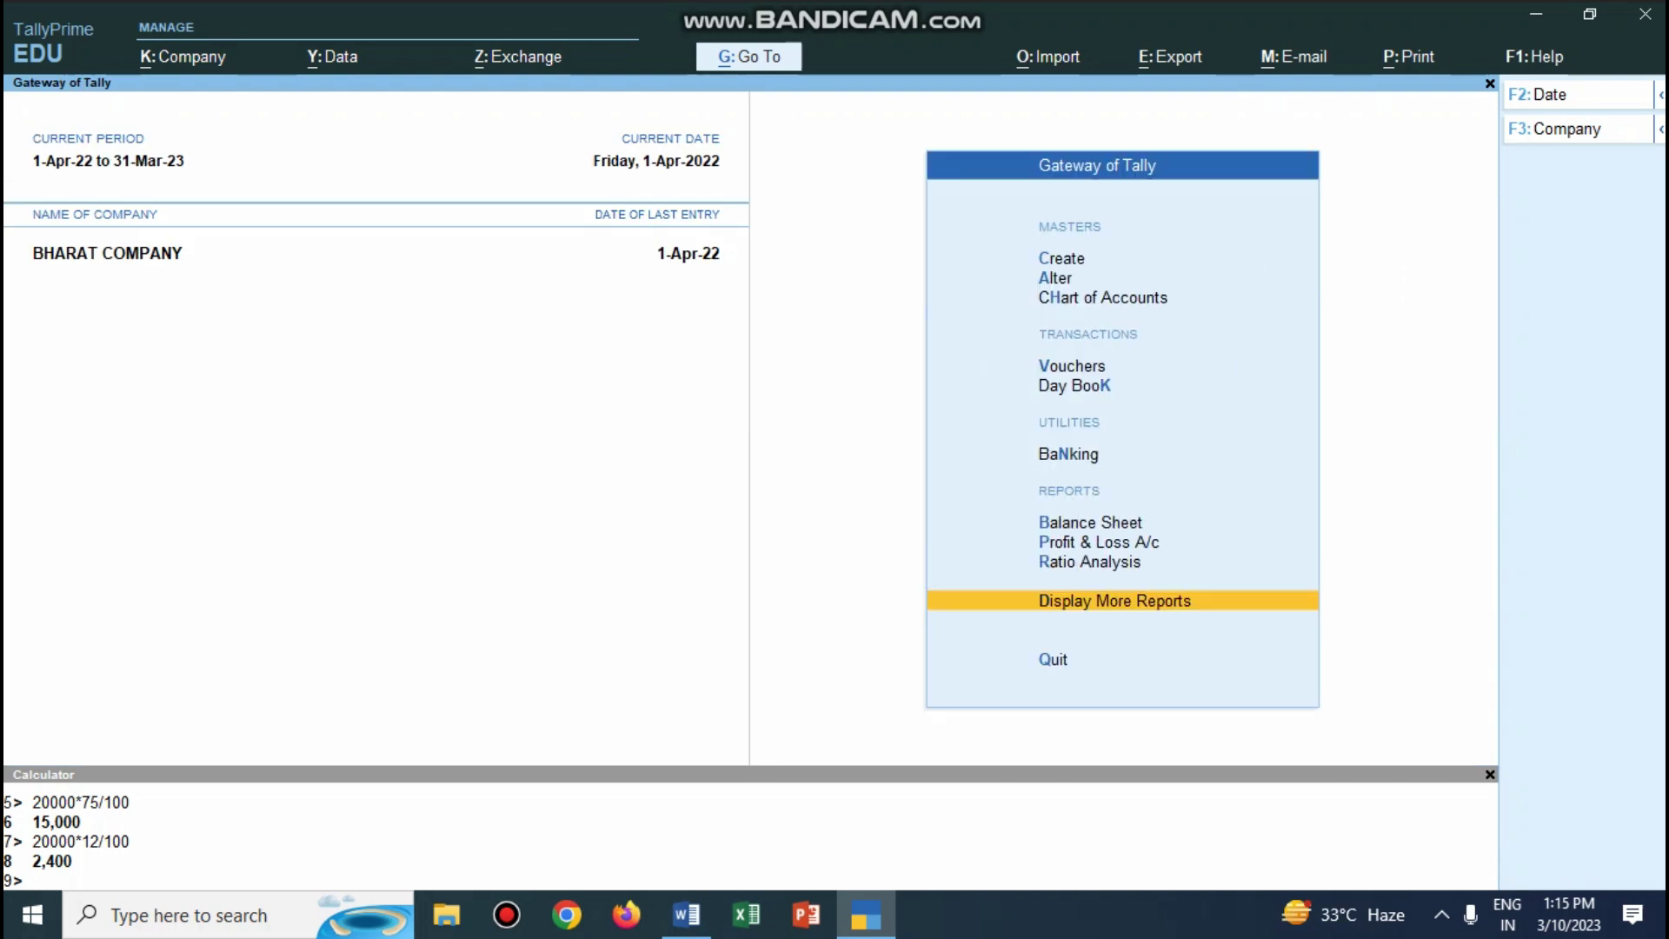